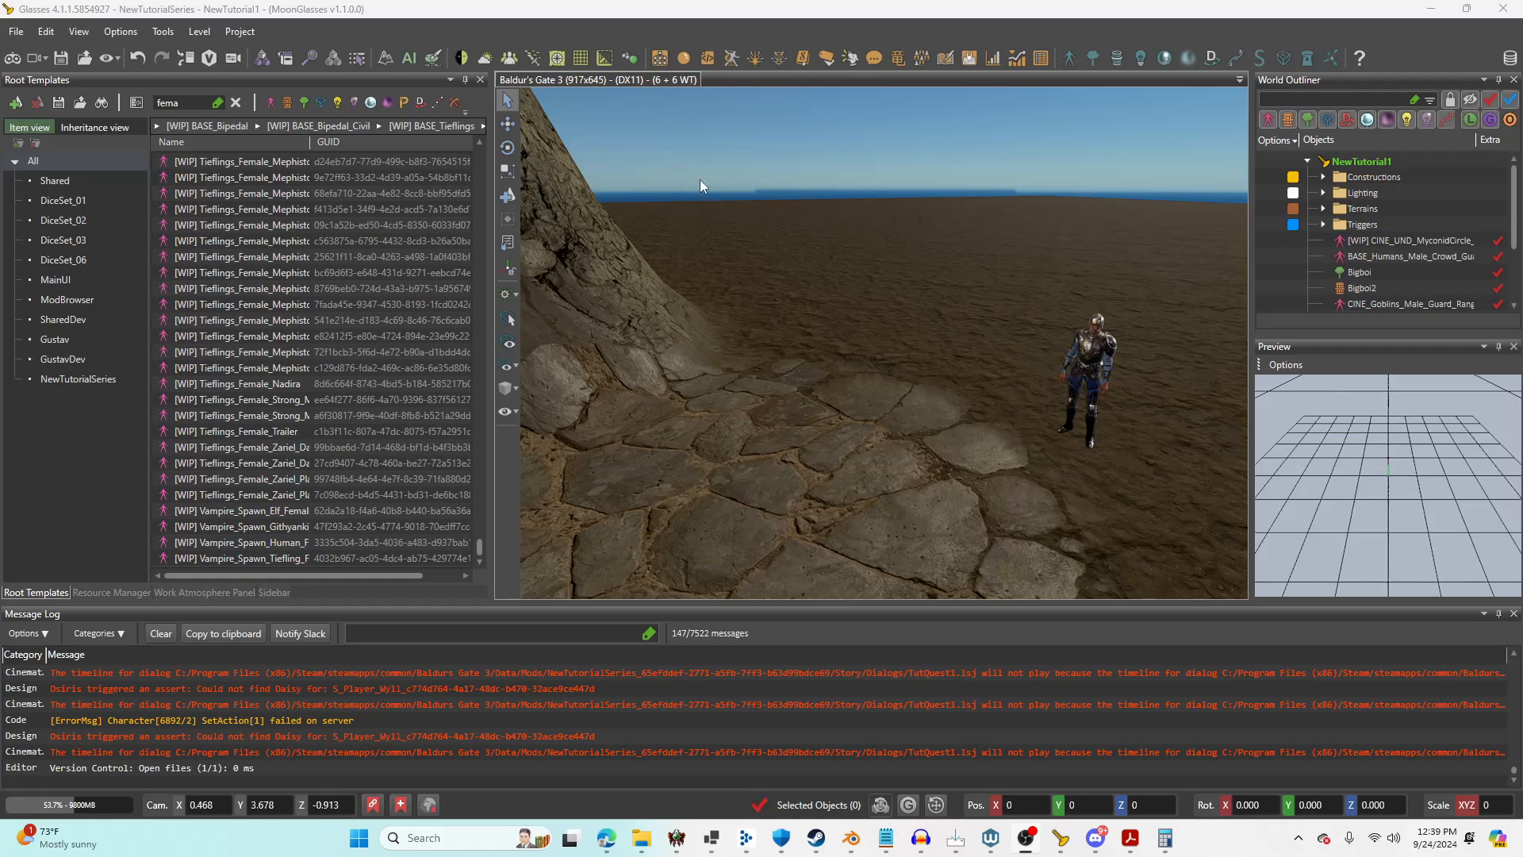
{"action": "left_click", "coordinate": [225, 163]}
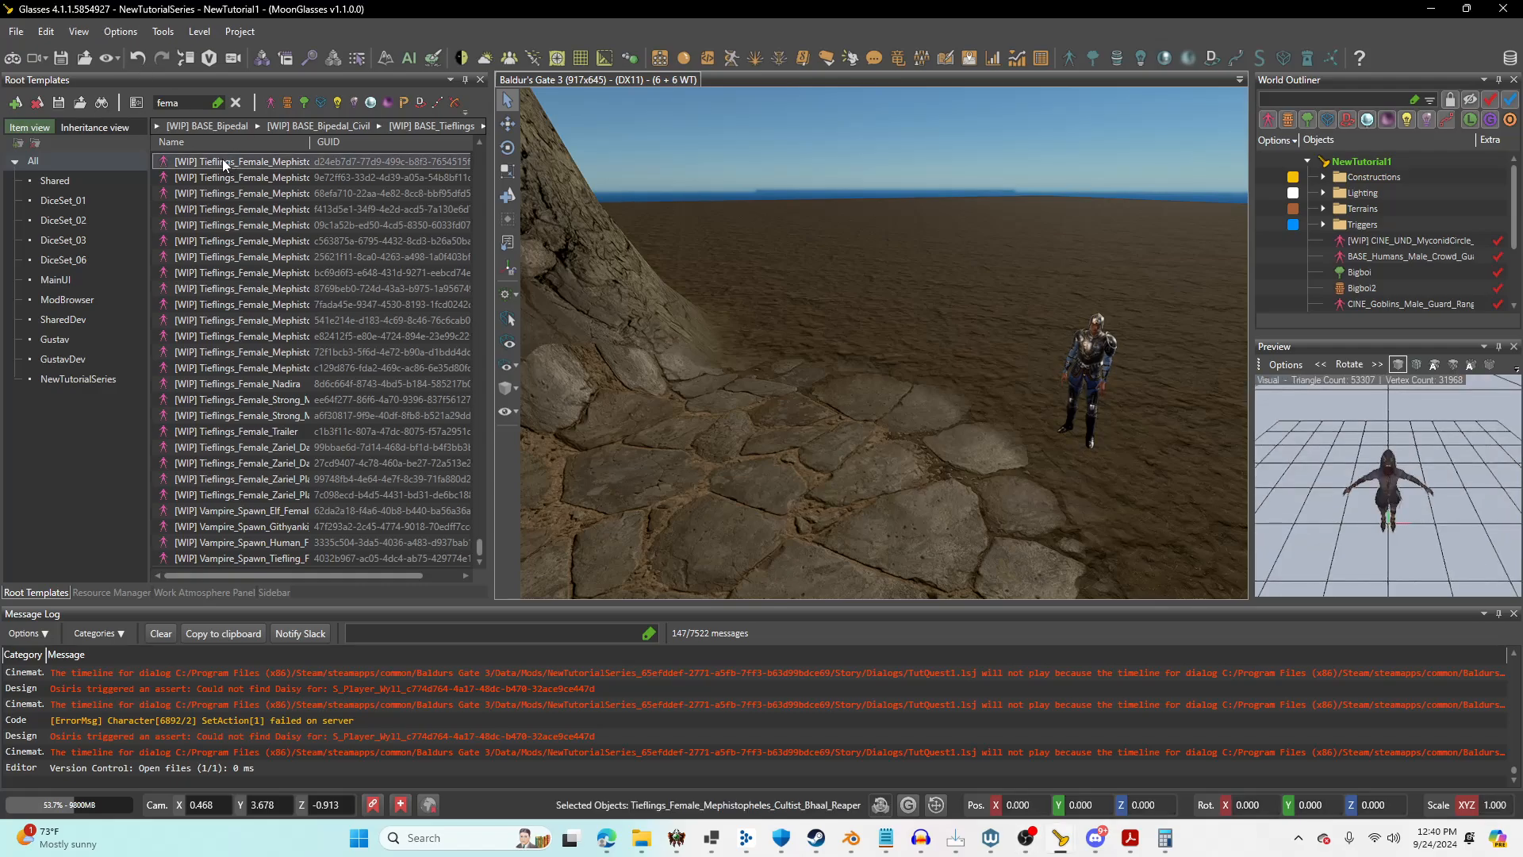
{"action": "left_click_drag", "start_coordinate": [203, 159], "coordinate": [866, 360]}
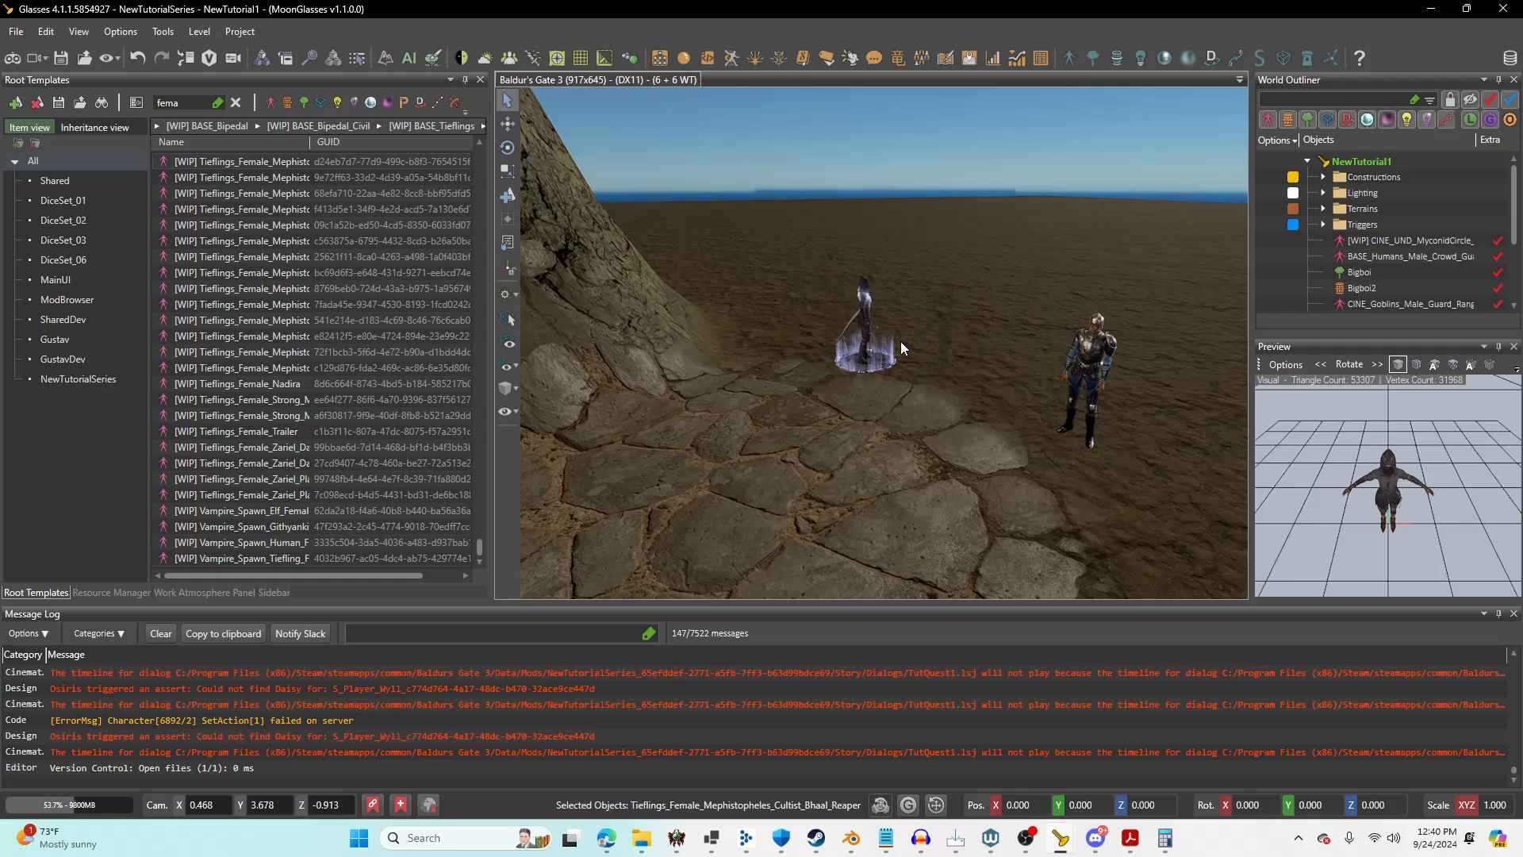
{"action": "left_click", "coordinate": [871, 326]}
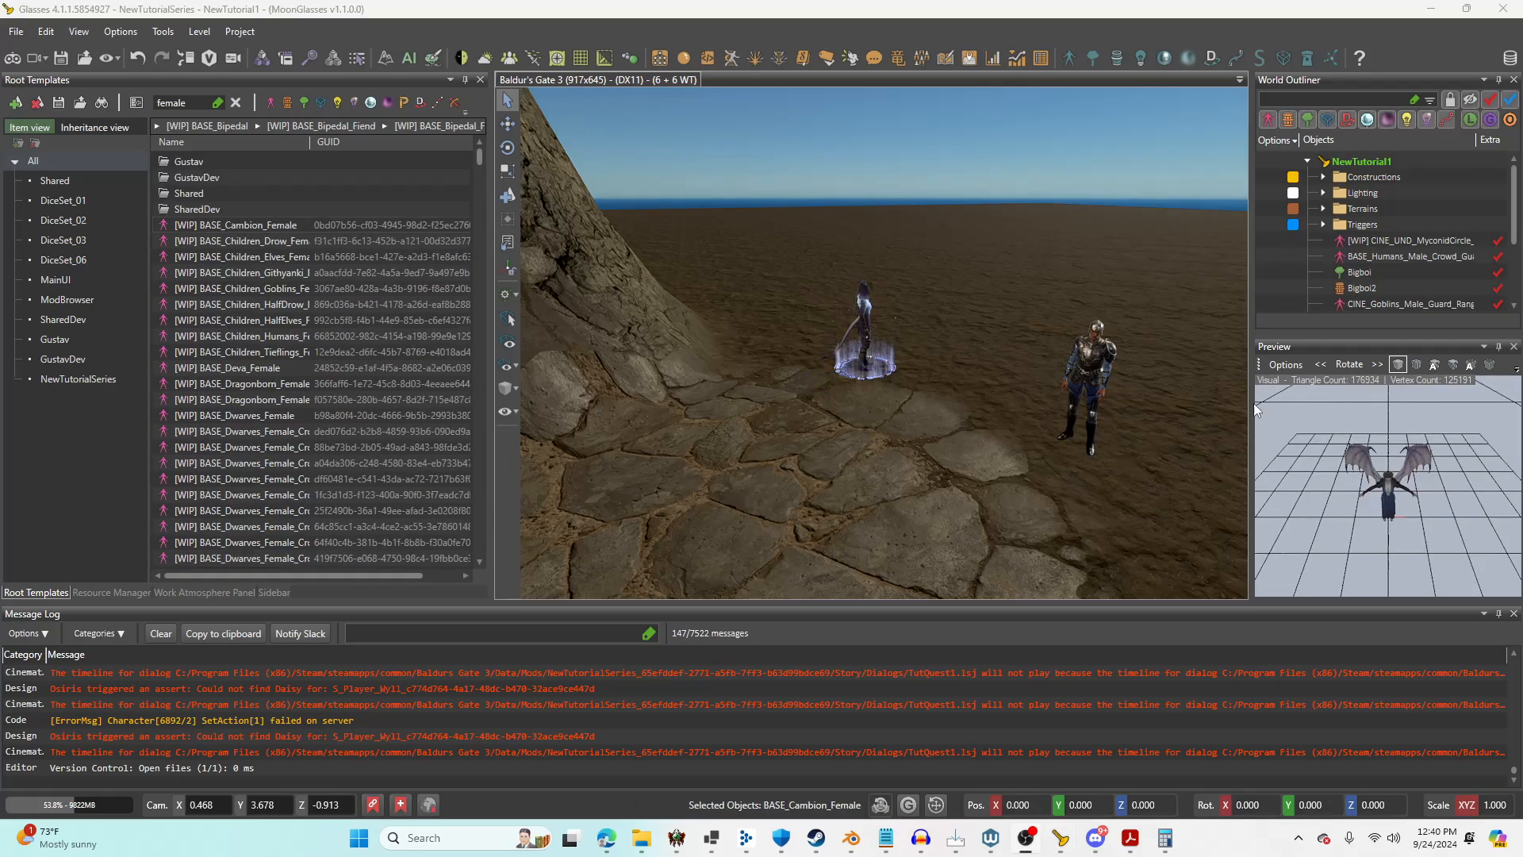
{"action": "left_click", "coordinate": [857, 318]}
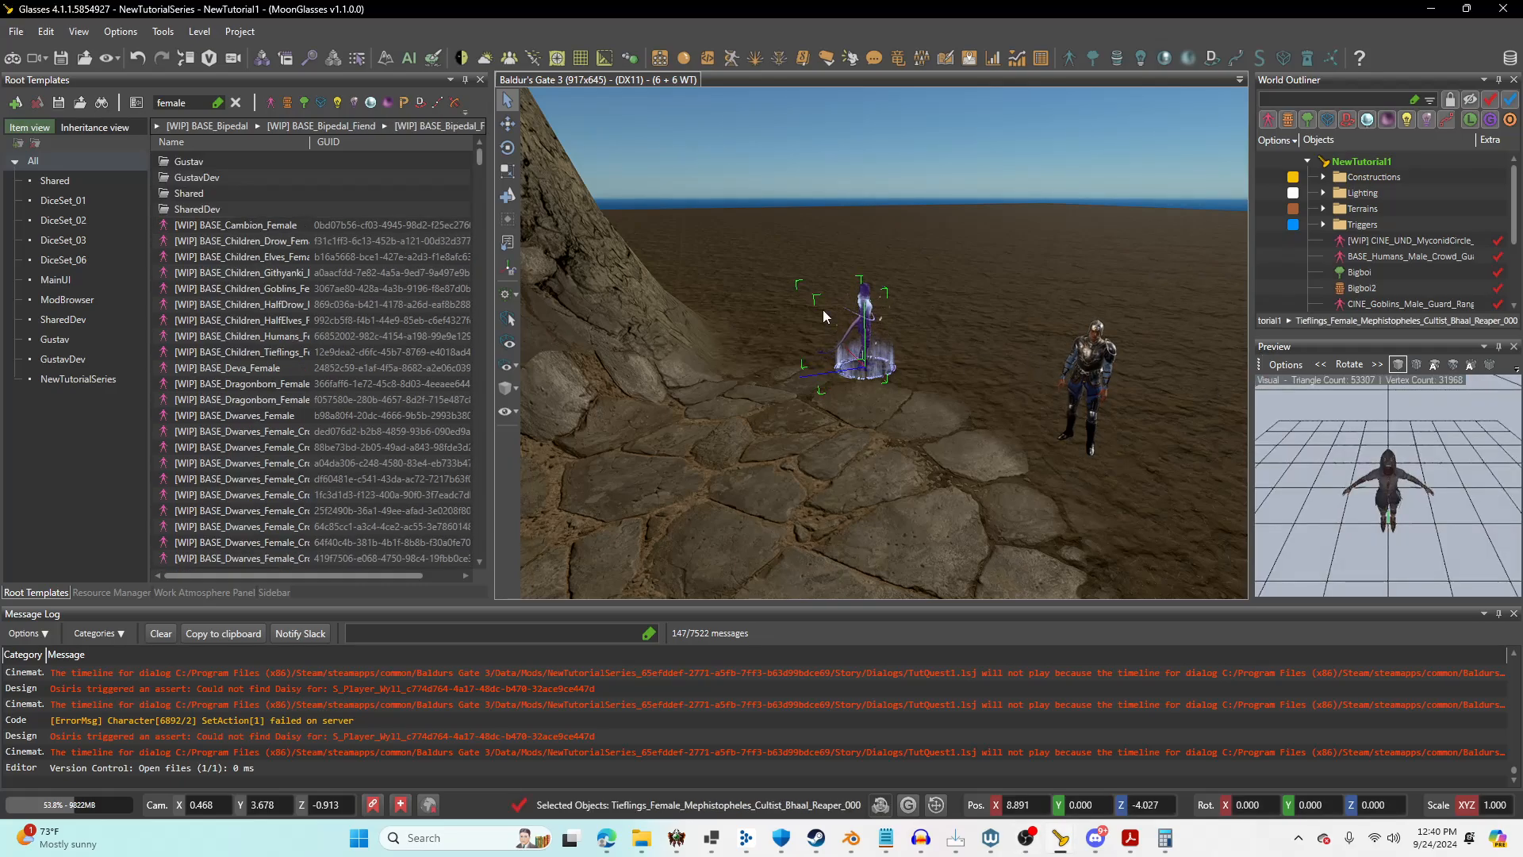
{"action": "key", "text": "Delete"}
Place one BASE_Cambion_Female character on the ground near the edge of the stone paving.
{"action": "left_click", "coordinate": [236, 230]}
{"action": "left_click_drag", "start_coordinate": [237, 230], "coordinate": [876, 373]}
{"action": "left_click", "coordinate": [854, 373]}
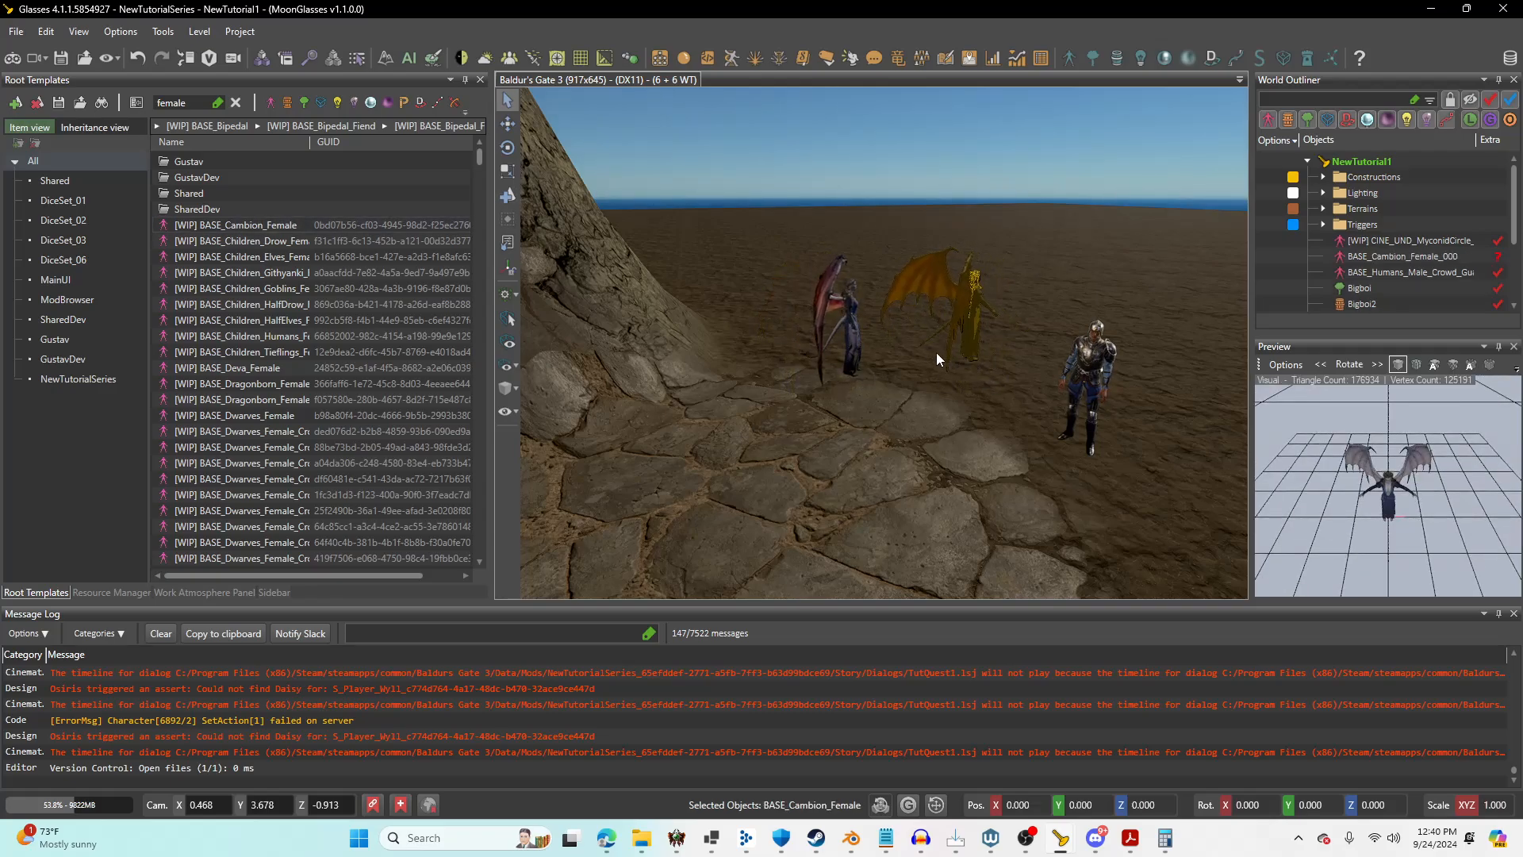
{"action": "key", "text": "Escape"}
Rotate the placed cambion about its vertical axis to about 111 degrees.
{"action": "left_click", "coordinate": [821, 338]}
{"action": "left_click", "coordinate": [508, 149]}
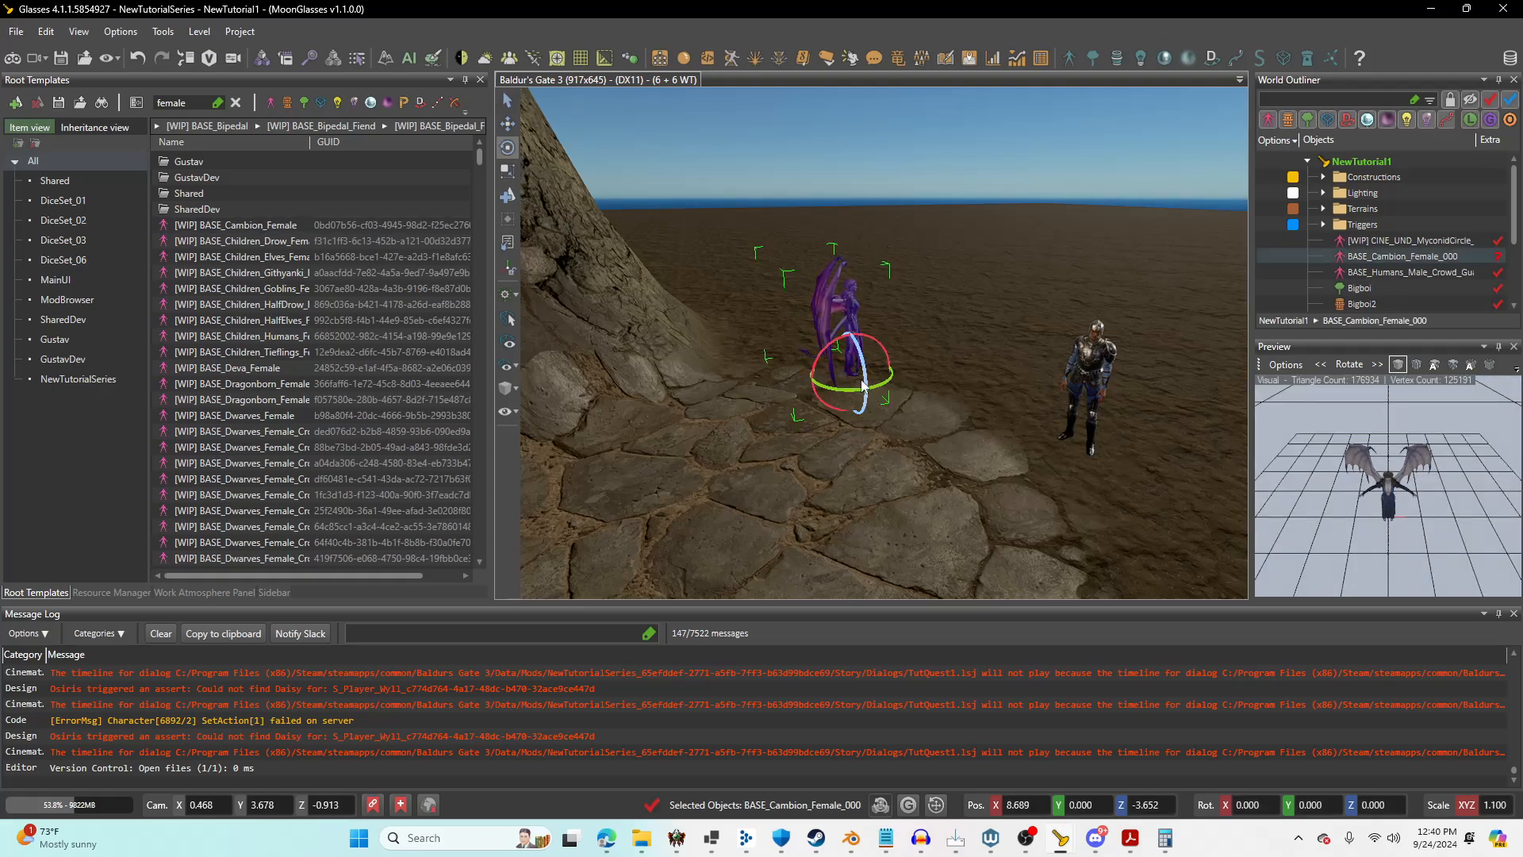
{"action": "left_click_drag", "start_coordinate": [854, 390], "coordinate": [768, 337]}
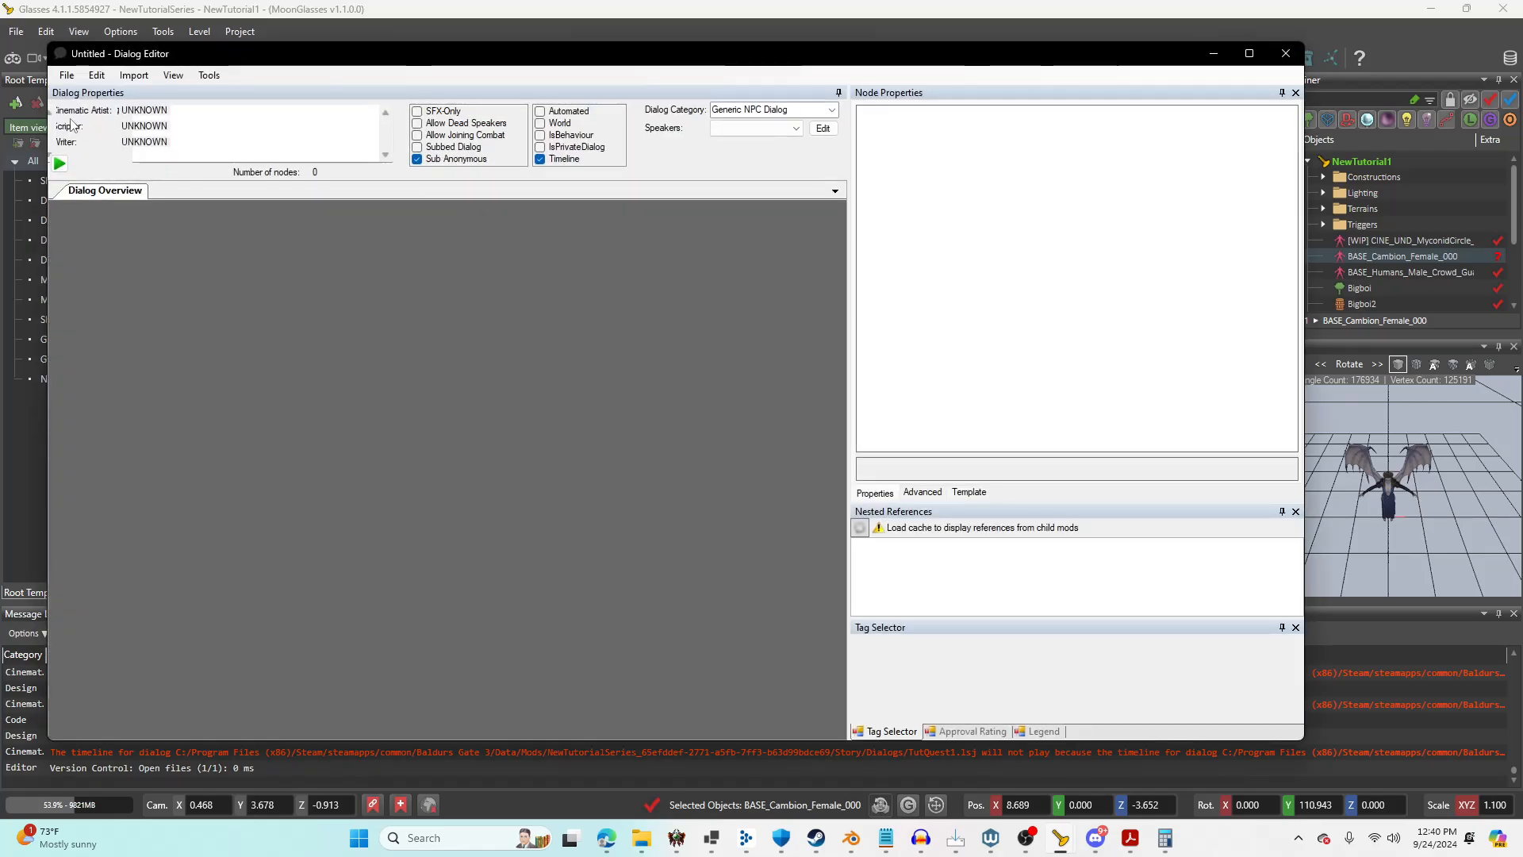
Create a new empty dialog and add a Greeting node to it.
{"action": "left_click", "coordinate": [66, 75]}
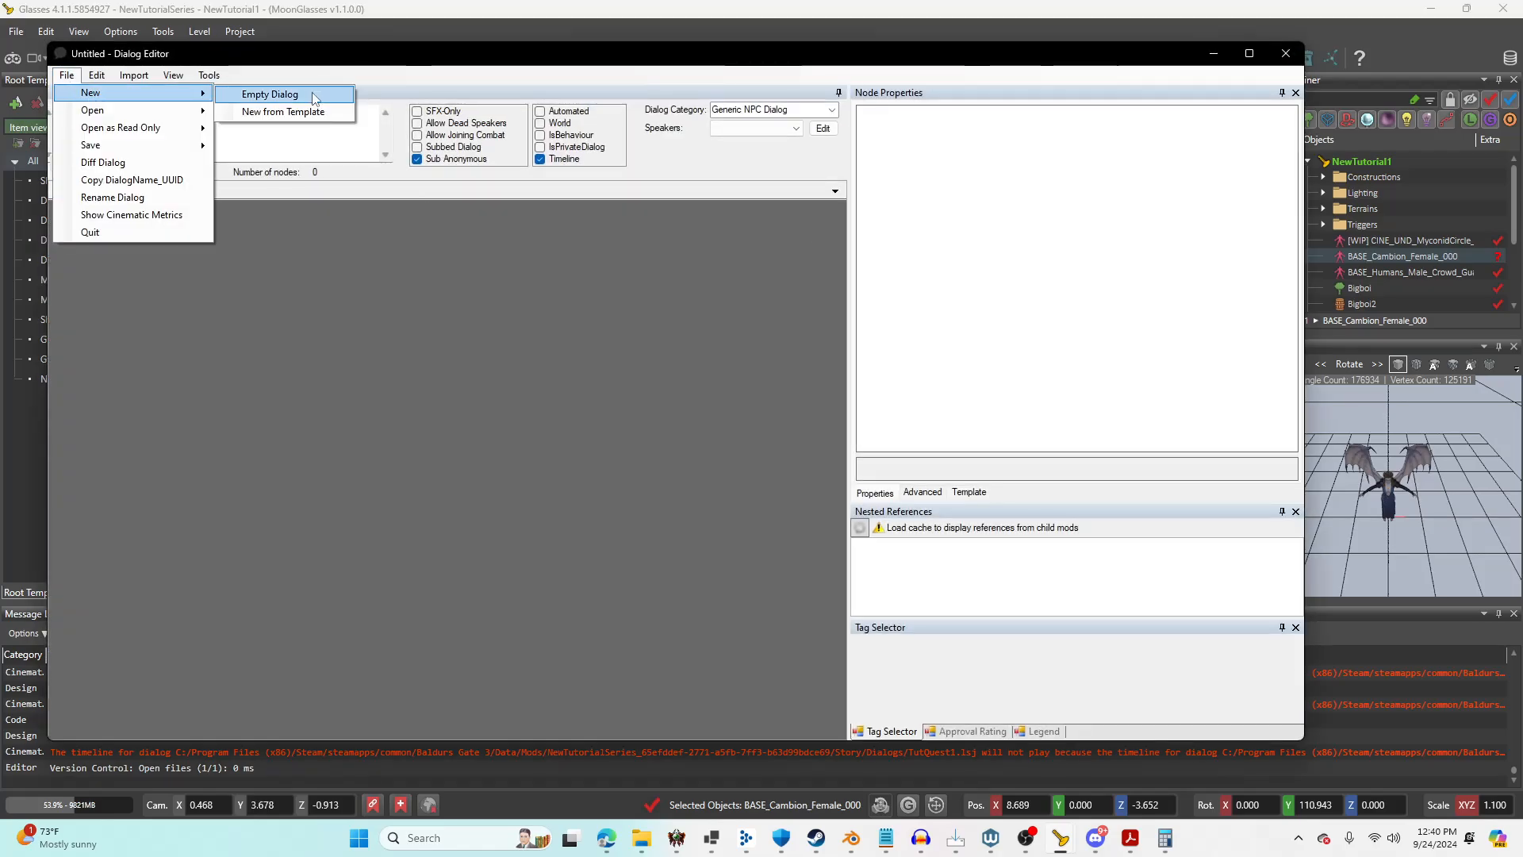
{"action": "left_click", "coordinate": [337, 92]}
{"action": "right_click", "coordinate": [243, 285]}
{"action": "mouse_move", "coordinate": [286, 294]}
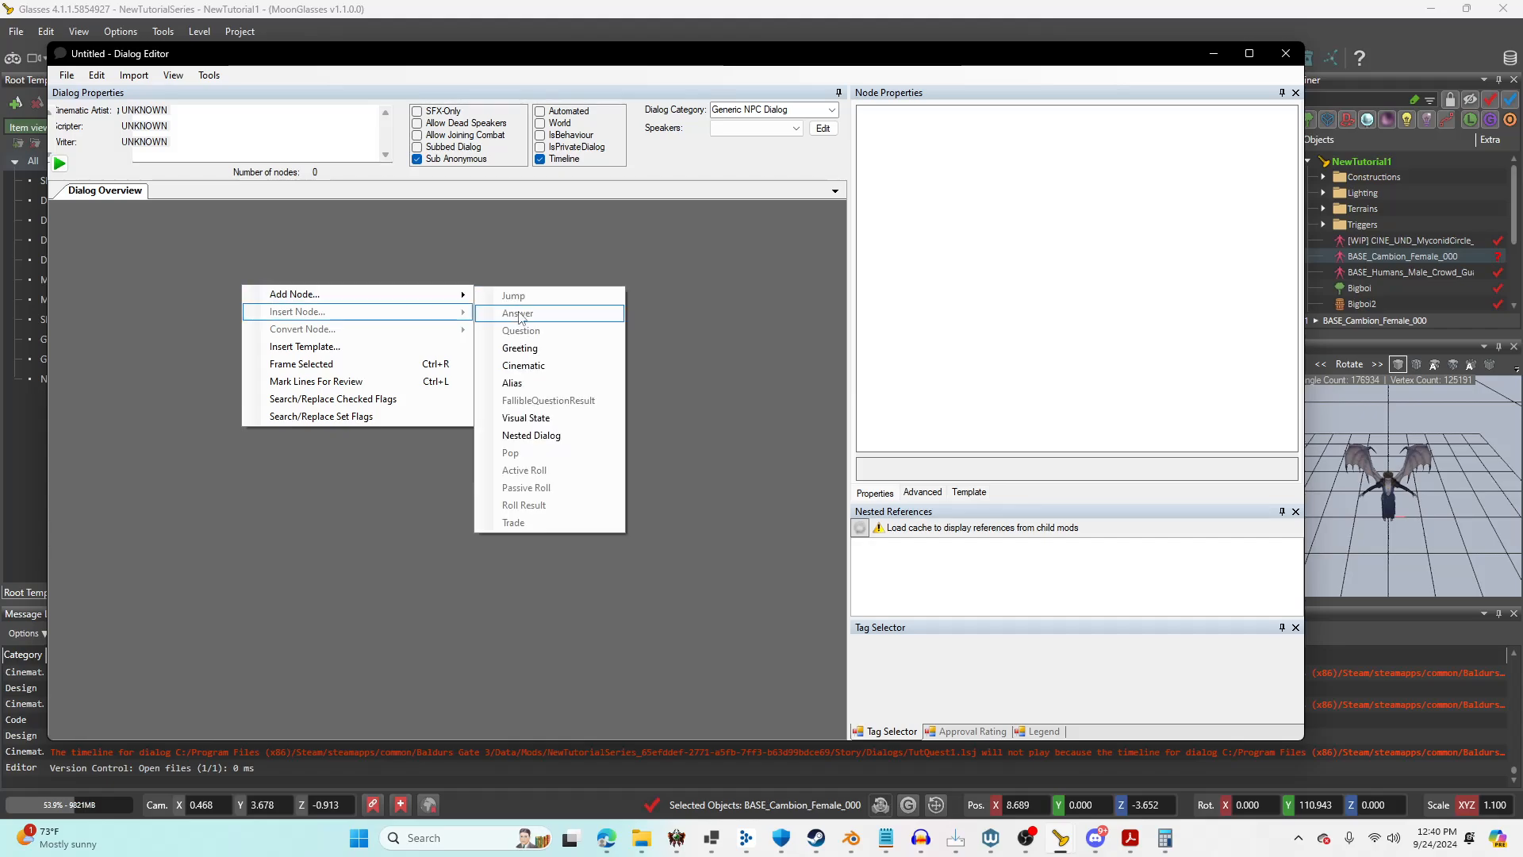
{"action": "left_click", "coordinate": [519, 343]}
{"action": "left_click_drag", "start_coordinate": [656, 587], "coordinate": [392, 388]}
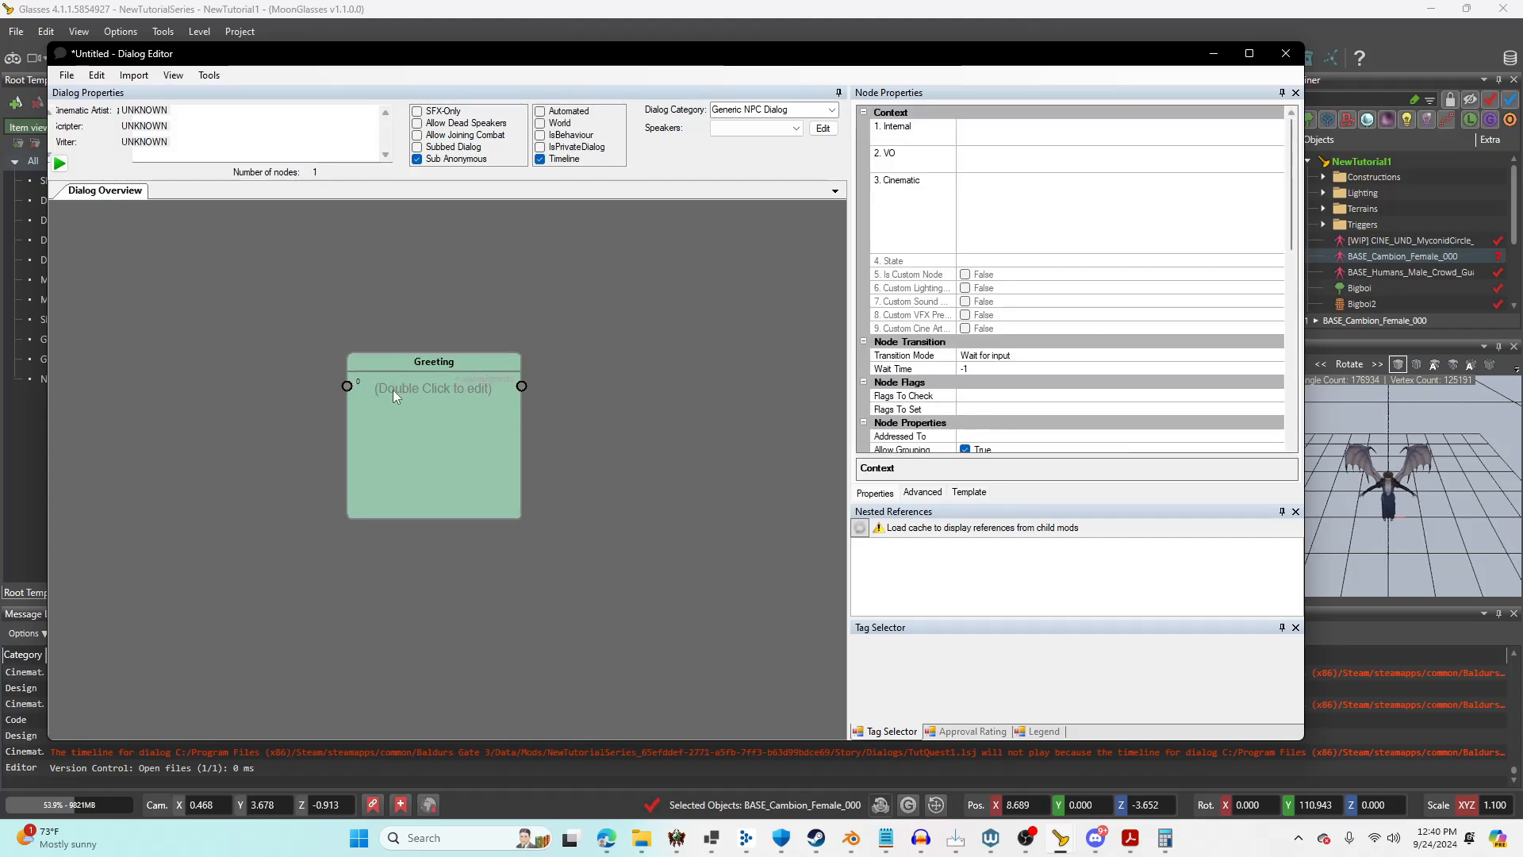
Set the Greeting node's text to "Hey, I lost my cheese, can you help me find it?".
{"action": "double_click", "coordinate": [394, 391]}
{"action": "type", "text": "H"}
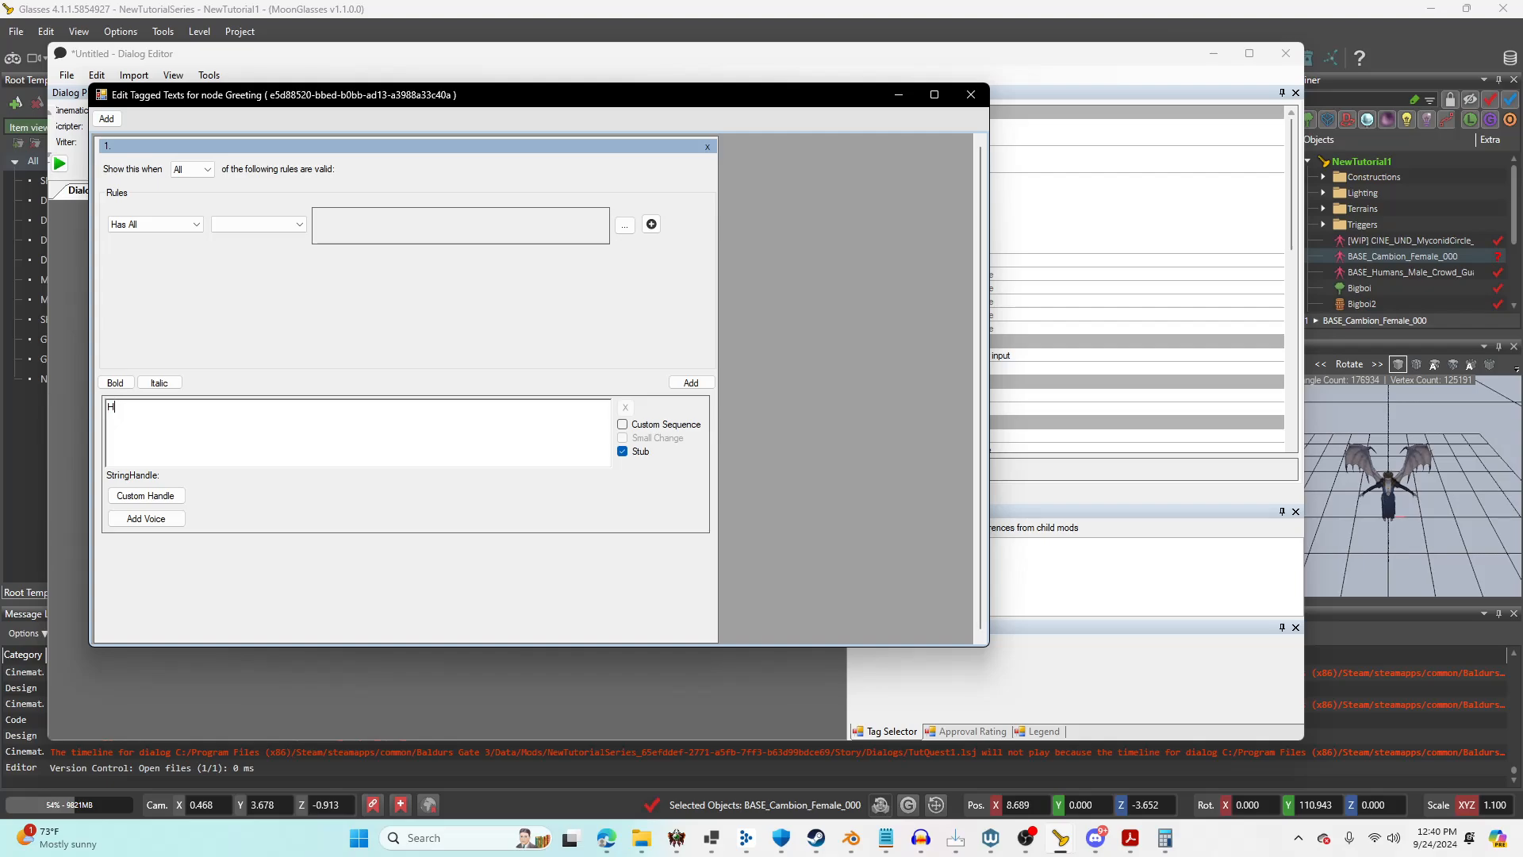
{"action": "type", "text": "ey, I lost my cheese, can you help me find it?"}
{"action": "left_click", "coordinate": [971, 95]}
Add a Question node after the Greeting with the text "Sure!".
{"action": "right_click", "coordinate": [587, 330]}
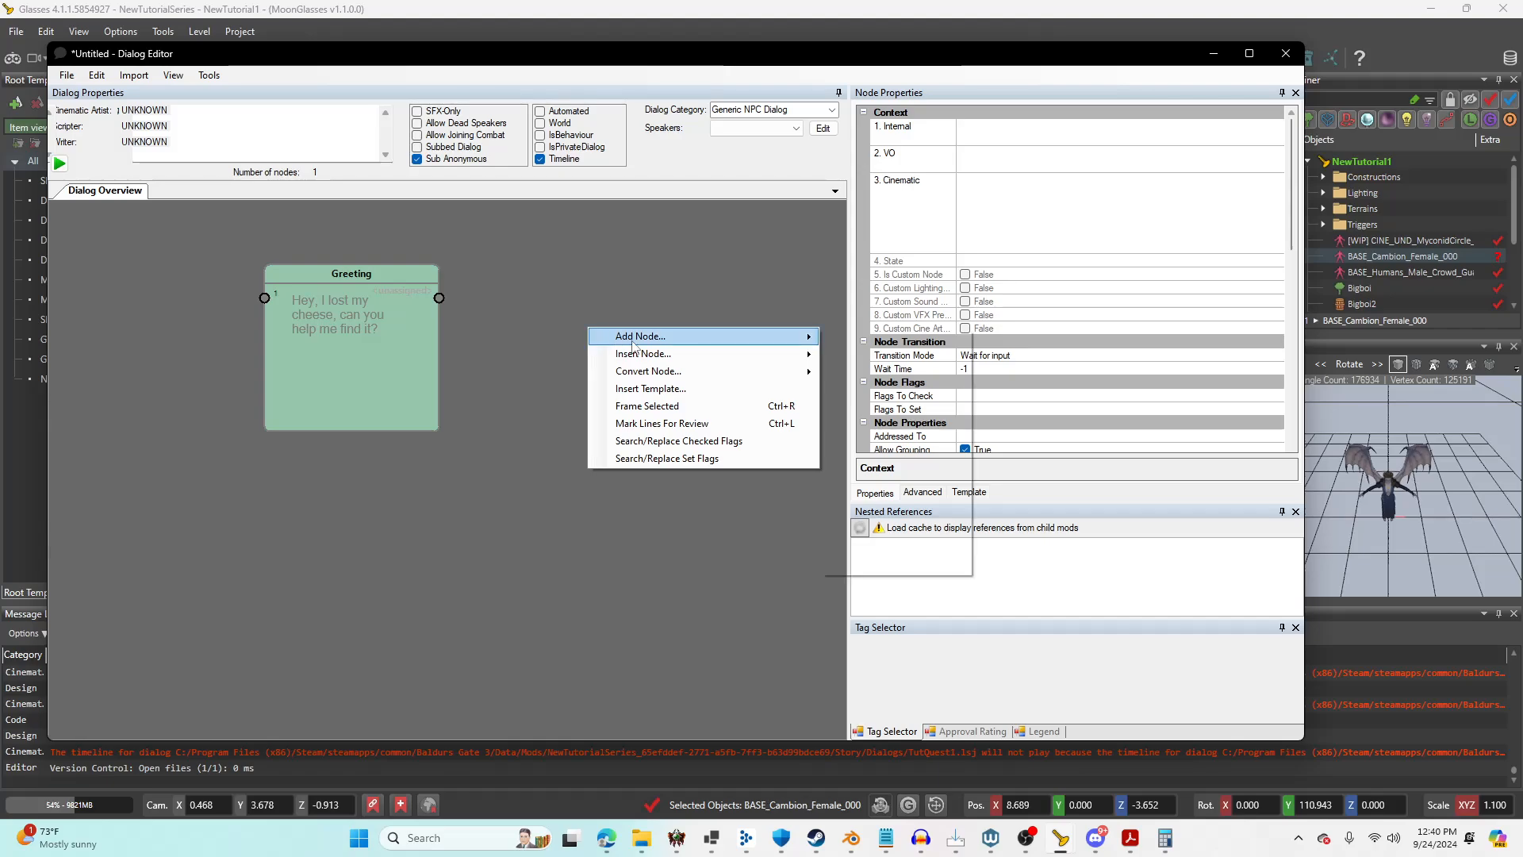
{"action": "mouse_move", "coordinate": [646, 332]}
{"action": "left_click", "coordinate": [880, 371]}
{"action": "double_click", "coordinate": [605, 364]}
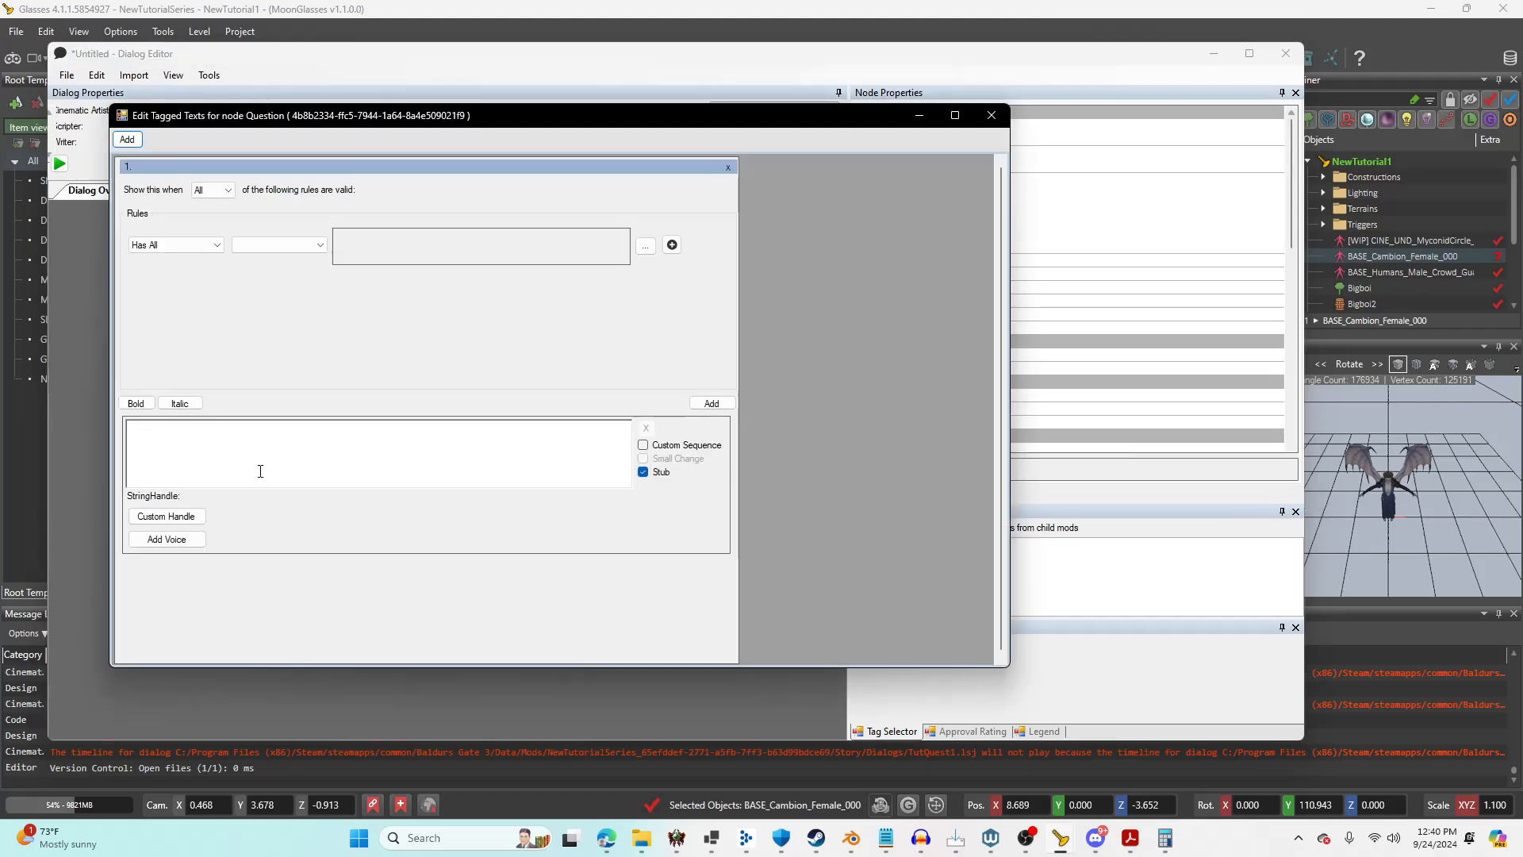
{"action": "type", "text": "Sure!"}
{"action": "left_click", "coordinate": [991, 115]}
Add a second Question node branching from the Greeting with the text "No!".
{"action": "right_click", "coordinate": [587, 509]}
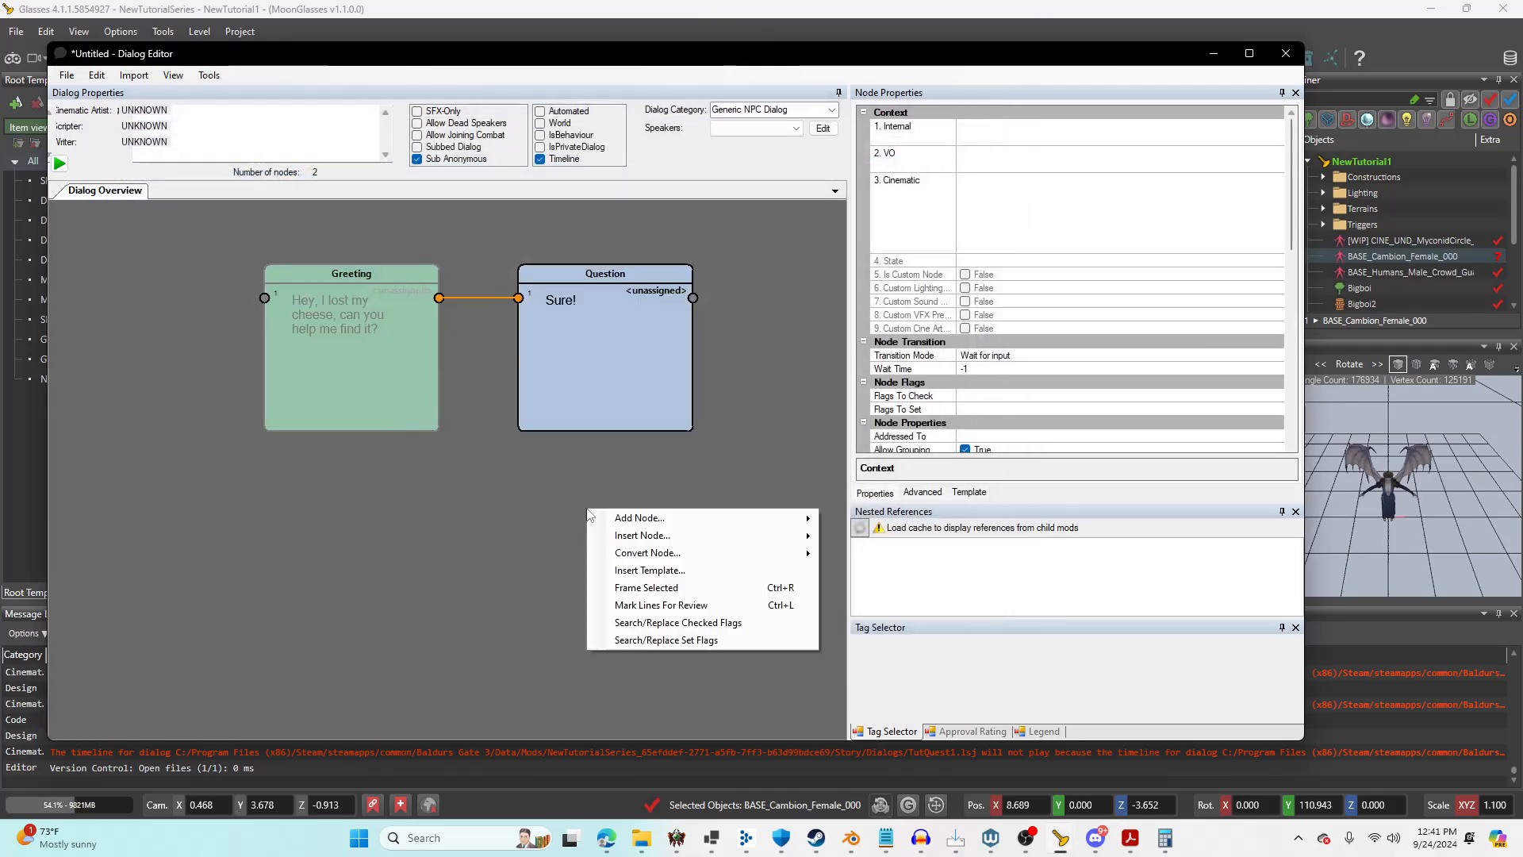
{"action": "mouse_move", "coordinate": [647, 514]}
{"action": "left_click", "coordinate": [877, 555]}
{"action": "double_click", "coordinate": [654, 524]}
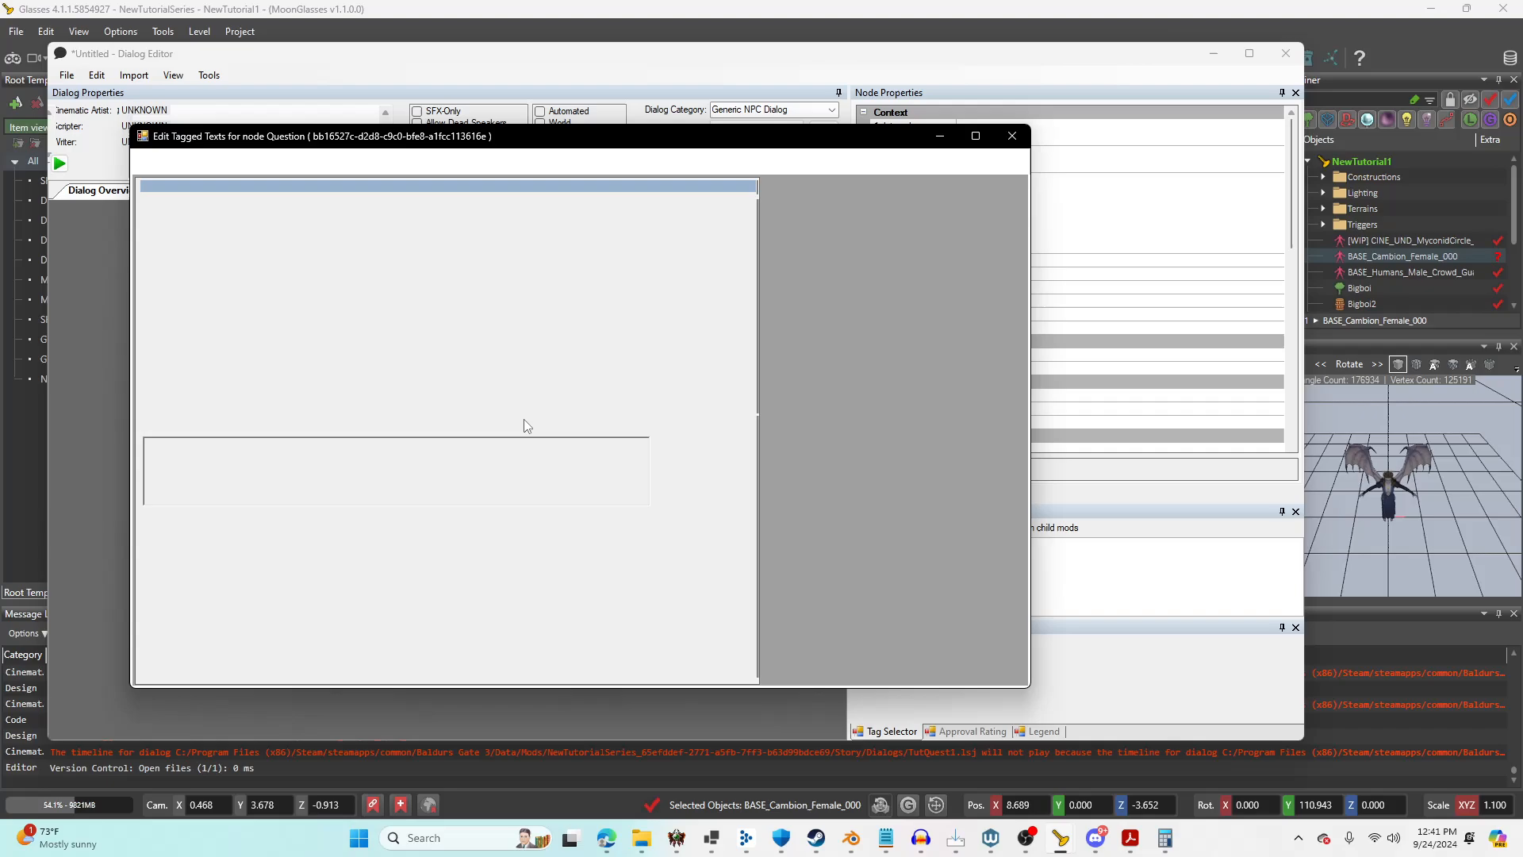
{"action": "type", "text": "No!"}
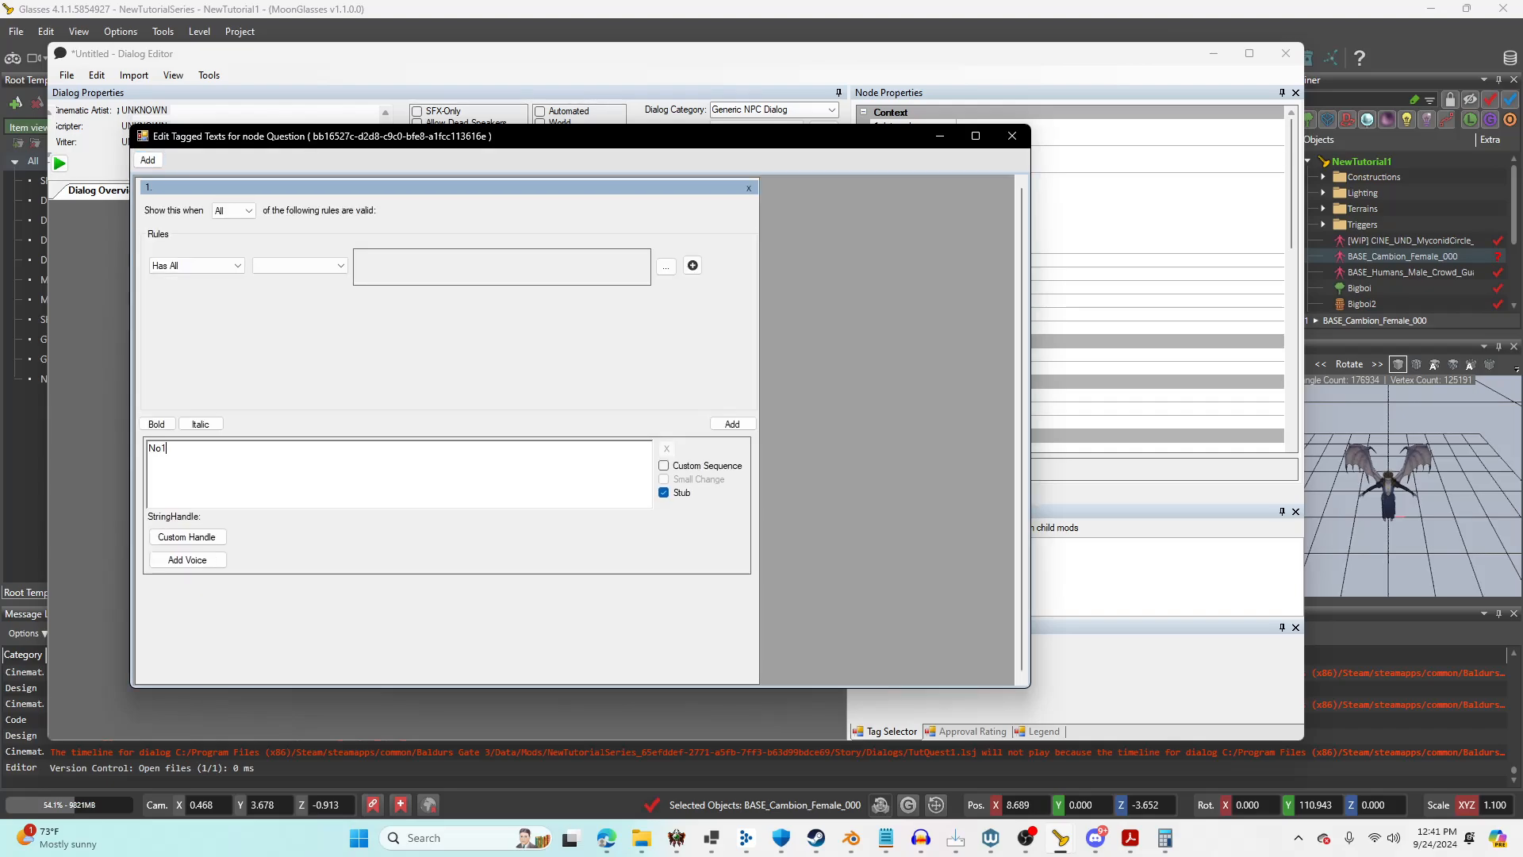
{"action": "left_click", "coordinate": [1012, 136]}
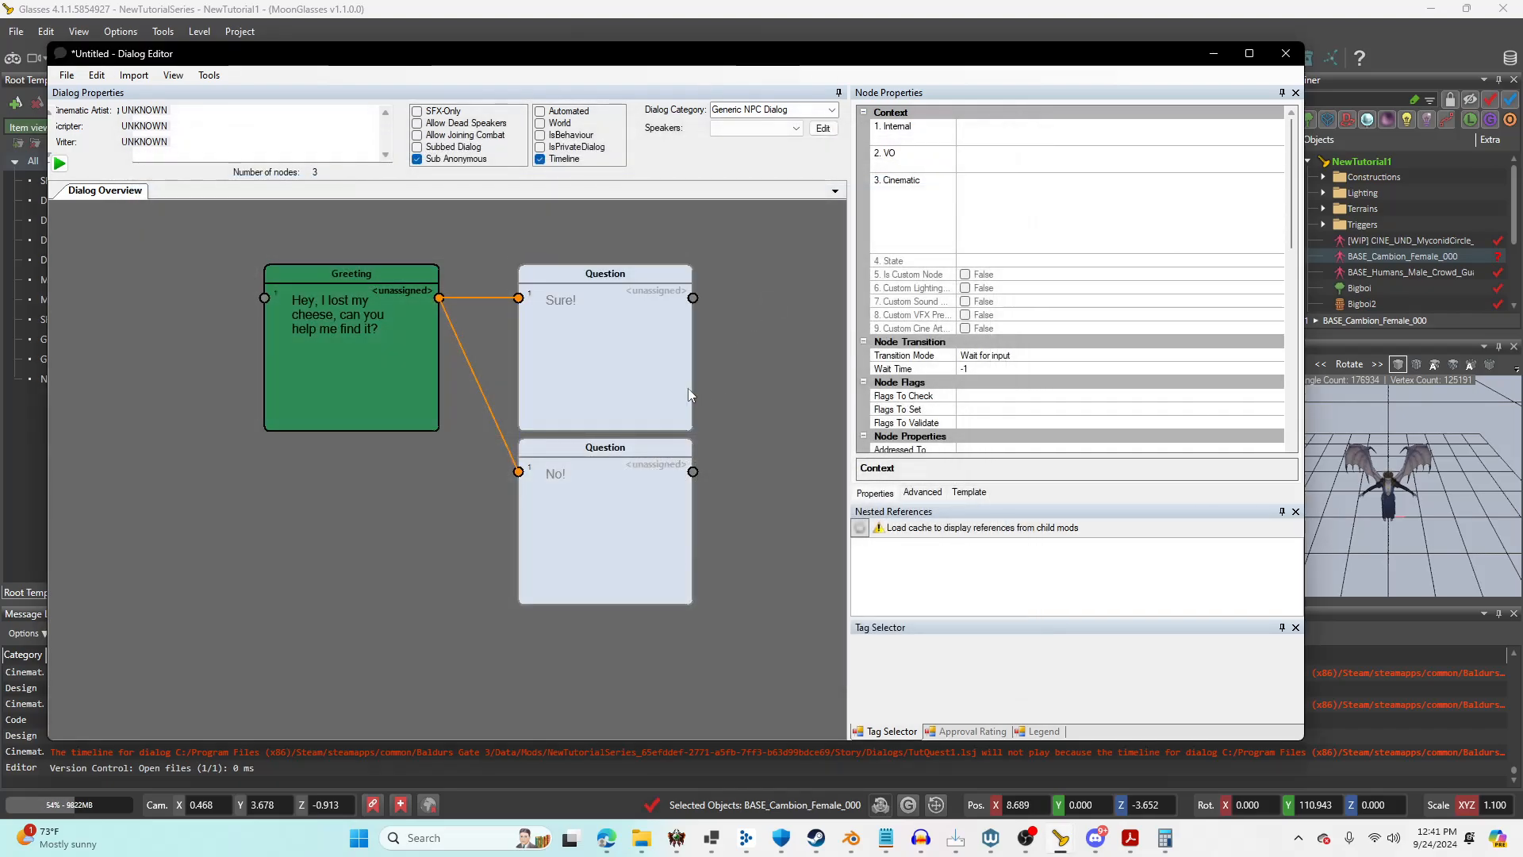
Enable End Node on both the "Sure!" and "No!" Question nodes.
{"action": "scroll", "coordinate": [1289, 272], "scroll_direction": "down", "scroll_amount": 5}
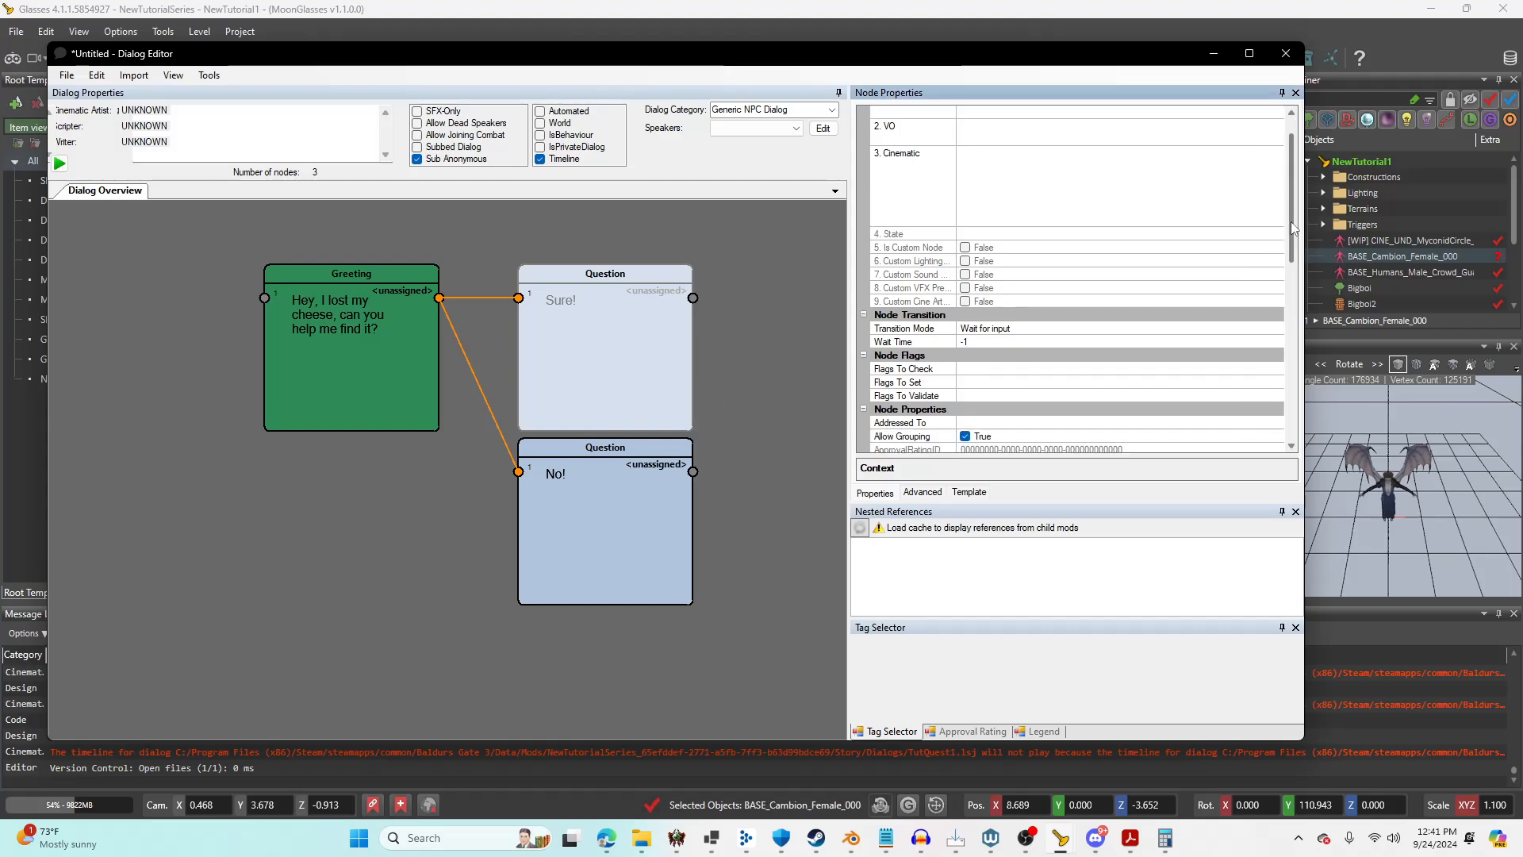
{"action": "left_click", "coordinate": [966, 316]}
{"action": "left_click", "coordinate": [659, 478]}
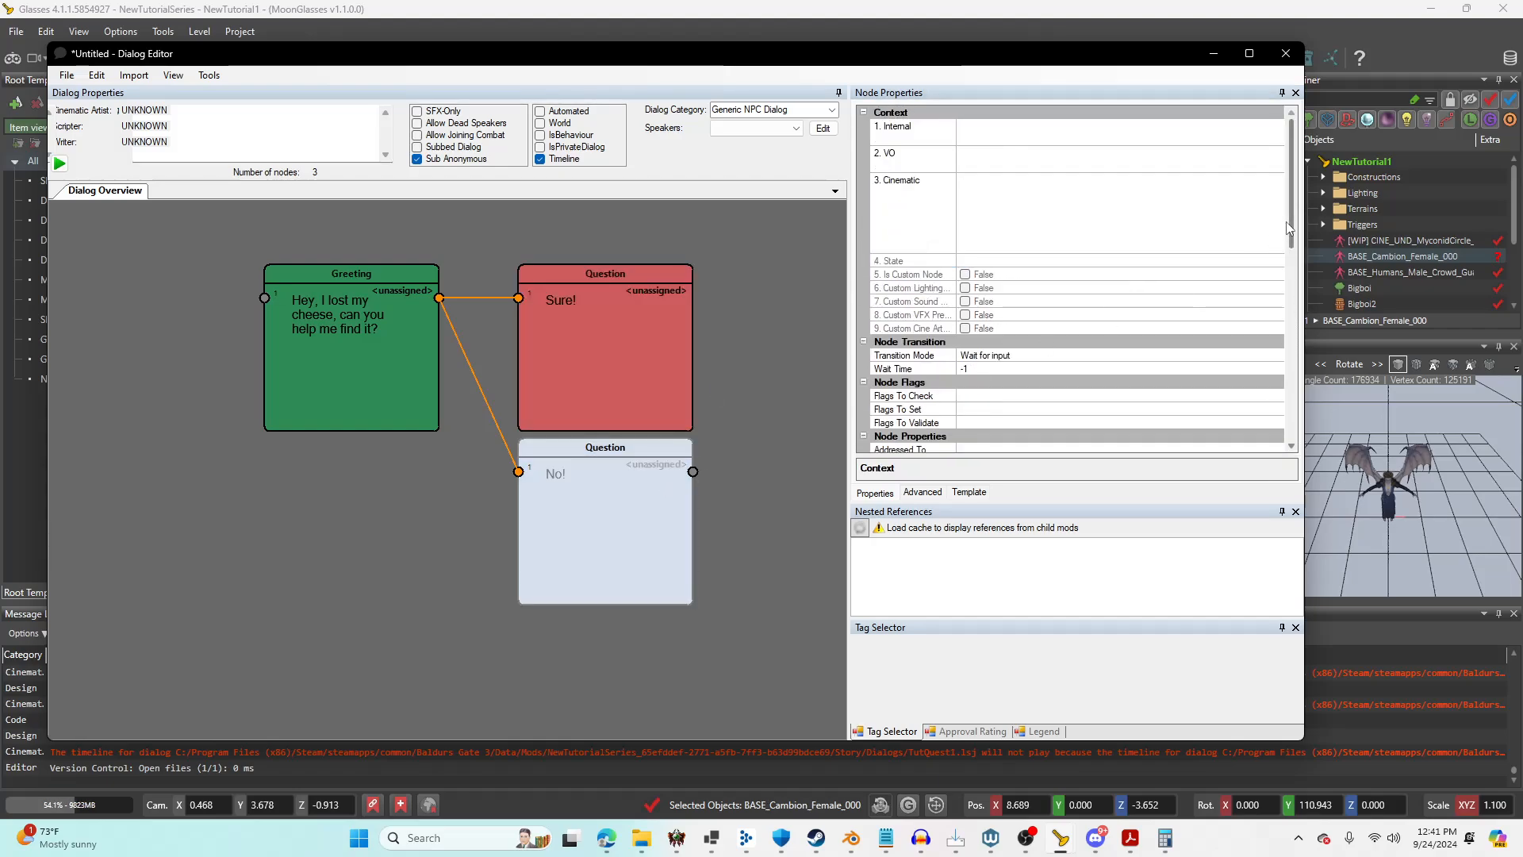
{"action": "scroll", "coordinate": [1287, 222], "scroll_direction": "down", "scroll_amount": 3}
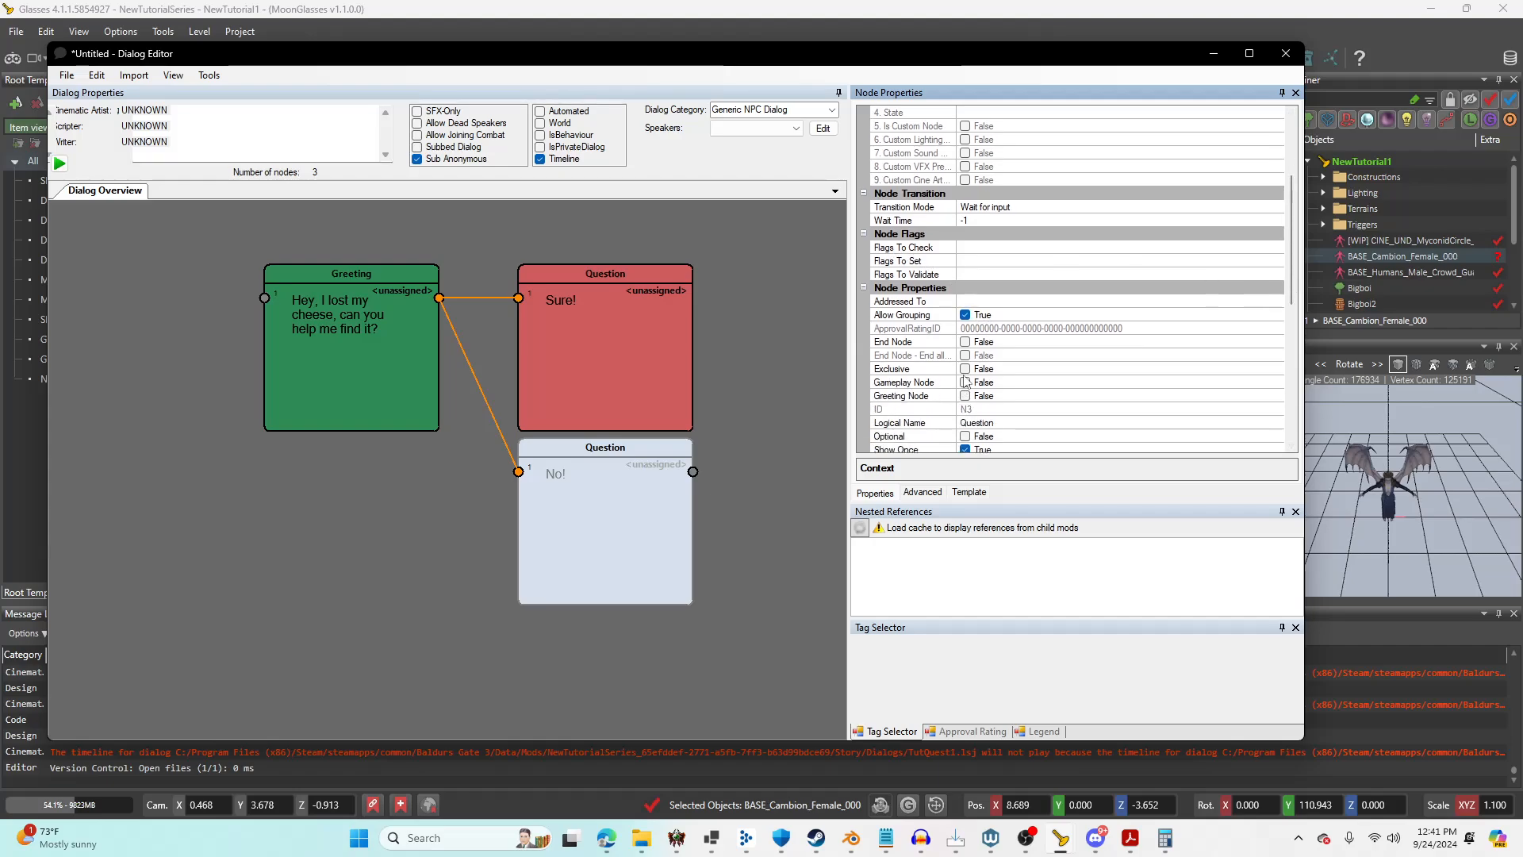
{"action": "left_click", "coordinate": [966, 342]}
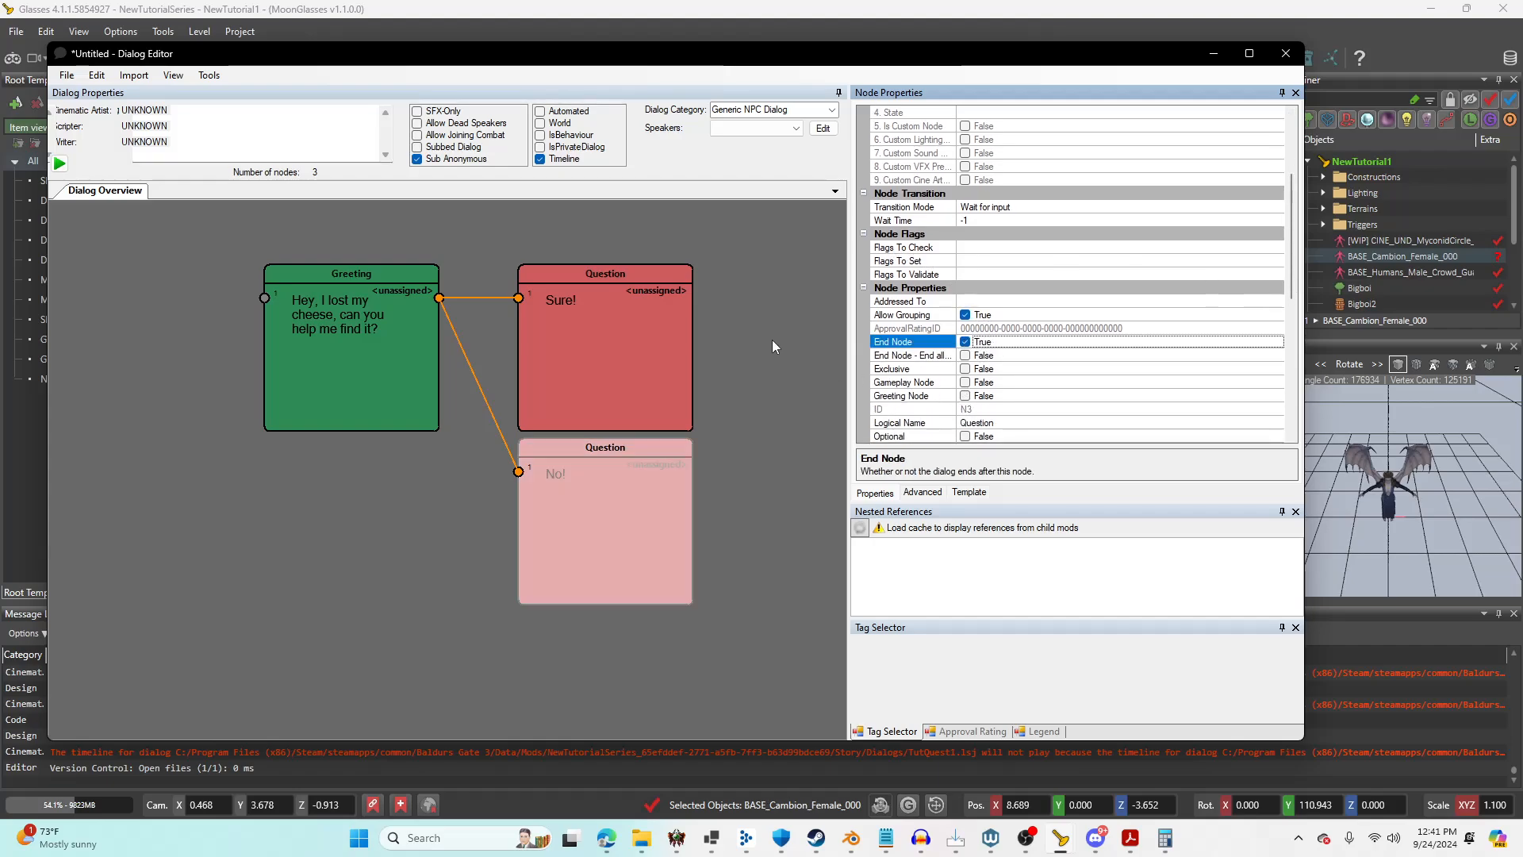
Add a first dialog speaker and assign BASE_Cambion_Female_000 to it.
{"action": "left_click", "coordinate": [823, 129]}
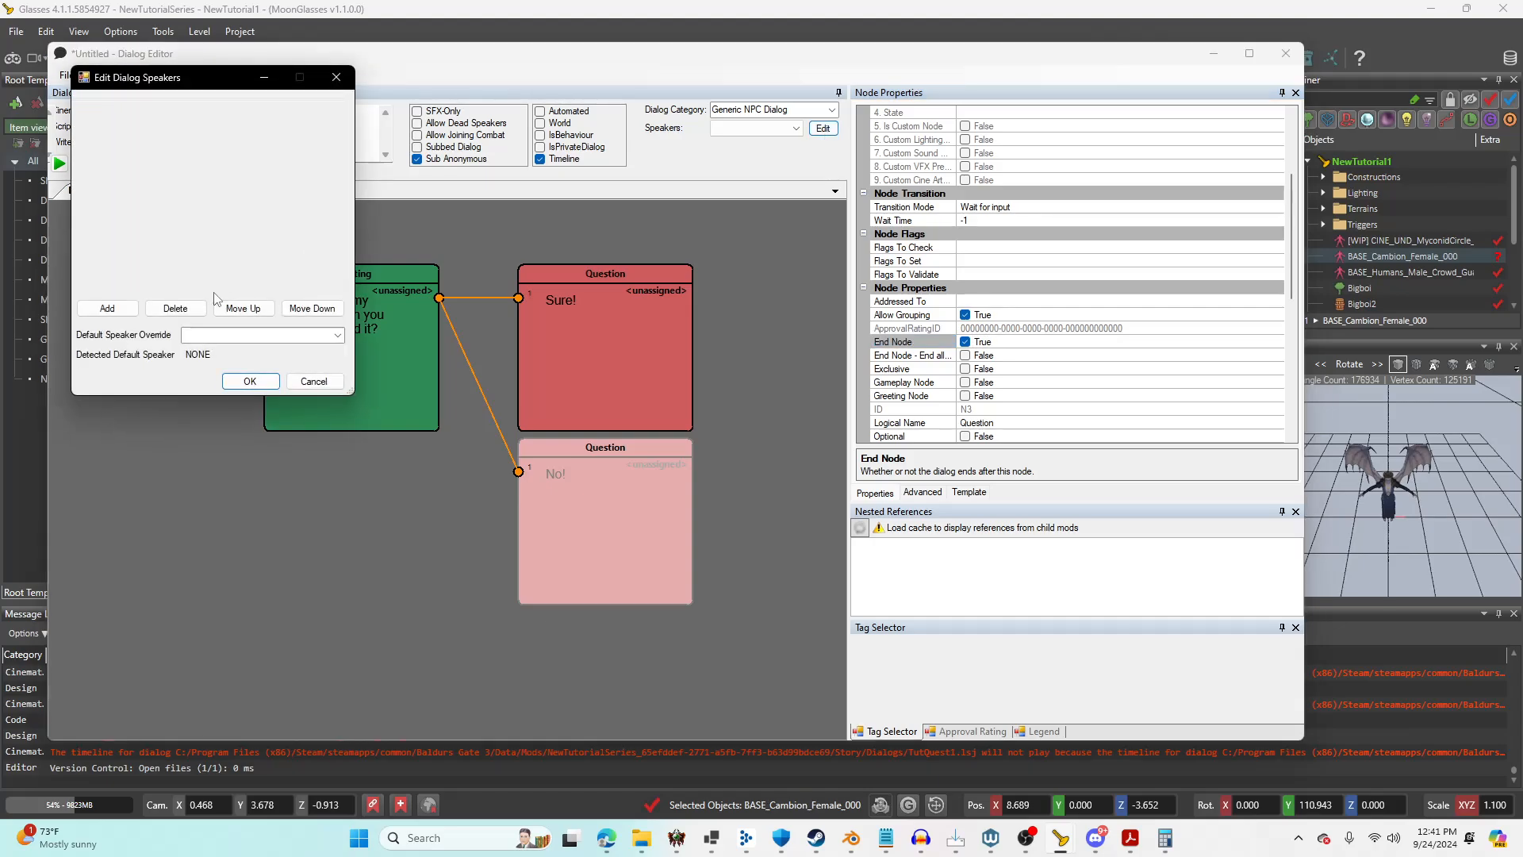
{"action": "left_click", "coordinate": [108, 308]}
{"action": "left_click", "coordinate": [320, 111]}
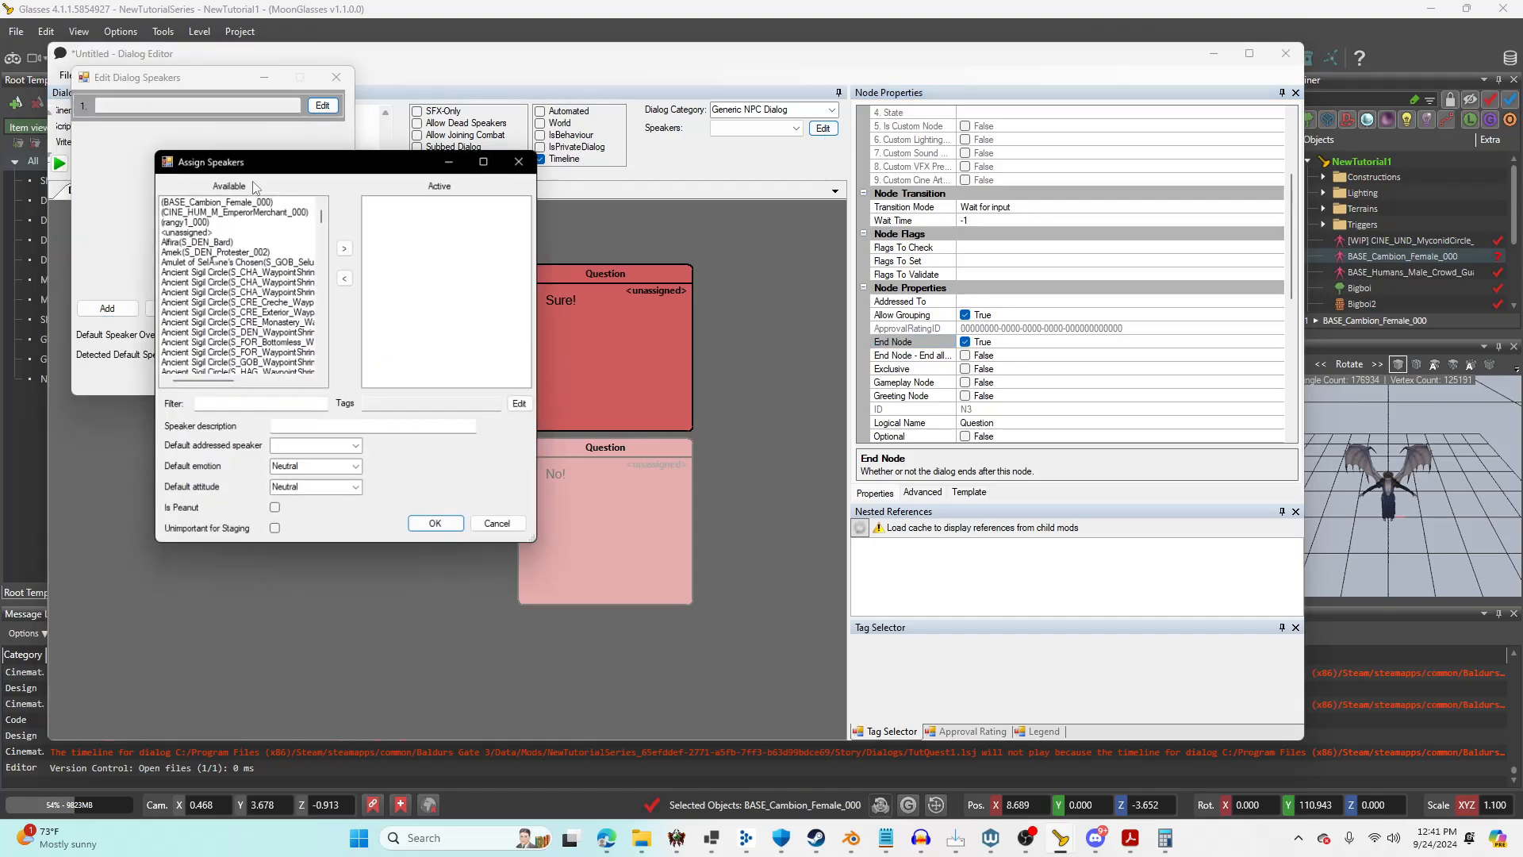
{"action": "double_click", "coordinate": [236, 198]}
{"action": "left_click", "coordinate": [440, 530]}
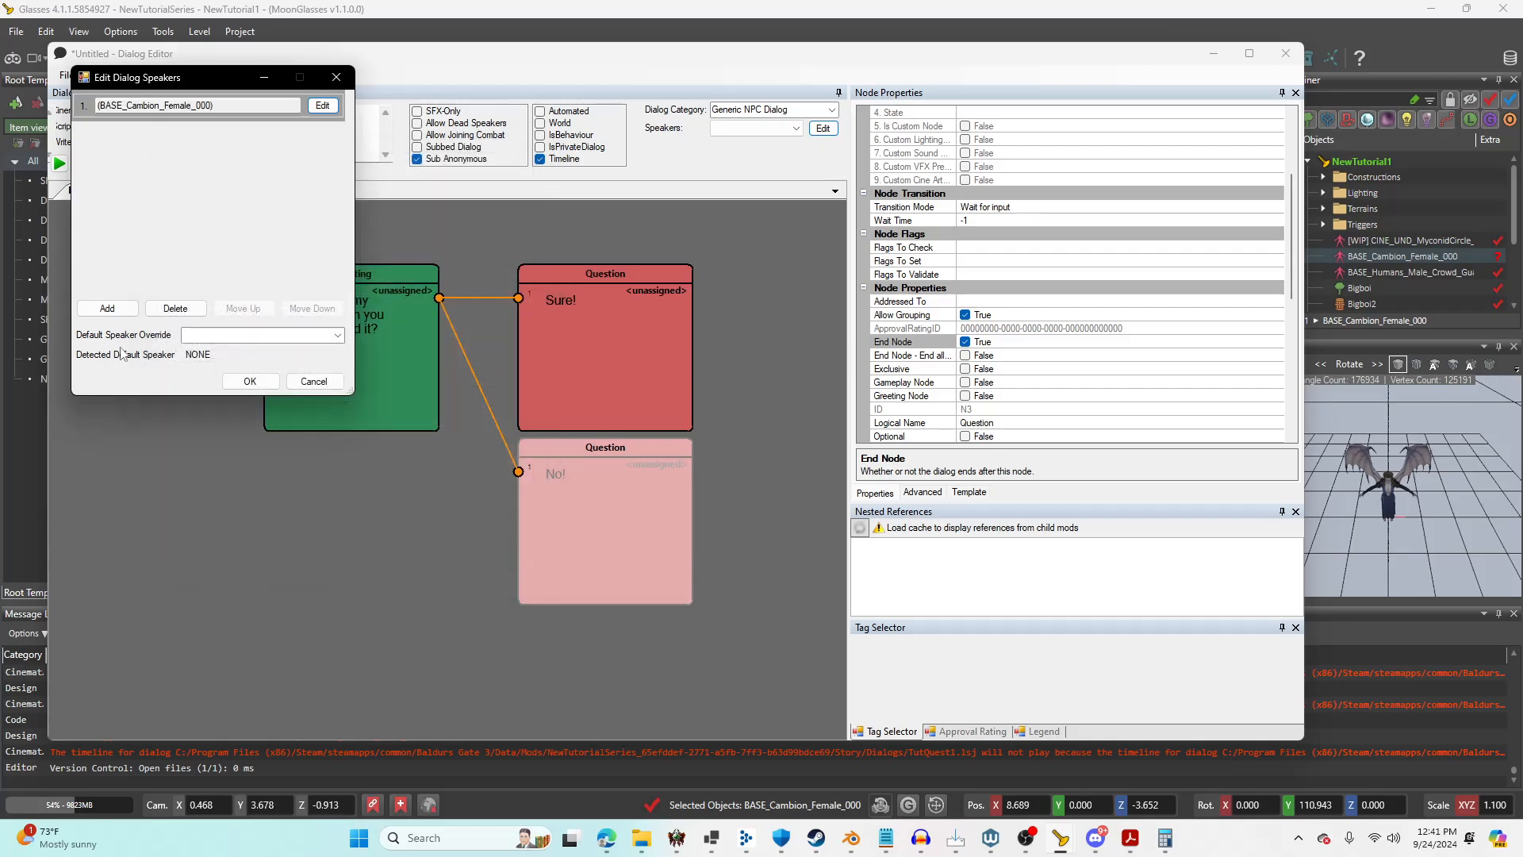
Add a second dialog speaker, assign GROUP_Players to it, and apply the speaker list.
{"action": "left_click", "coordinate": [107, 308]}
{"action": "left_click", "coordinate": [322, 138]}
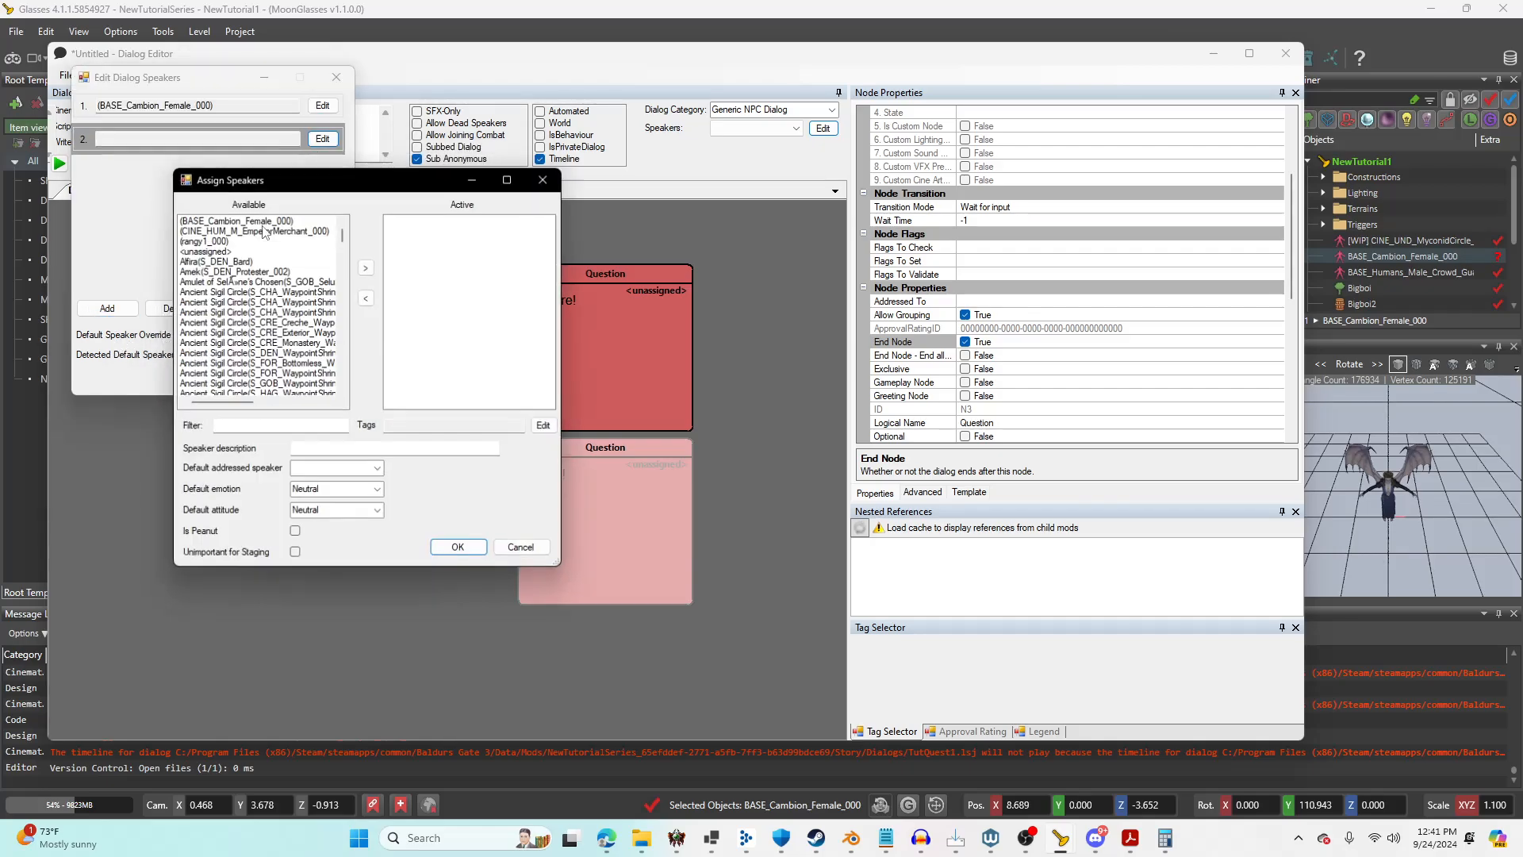
{"action": "left_click", "coordinate": [272, 426]}
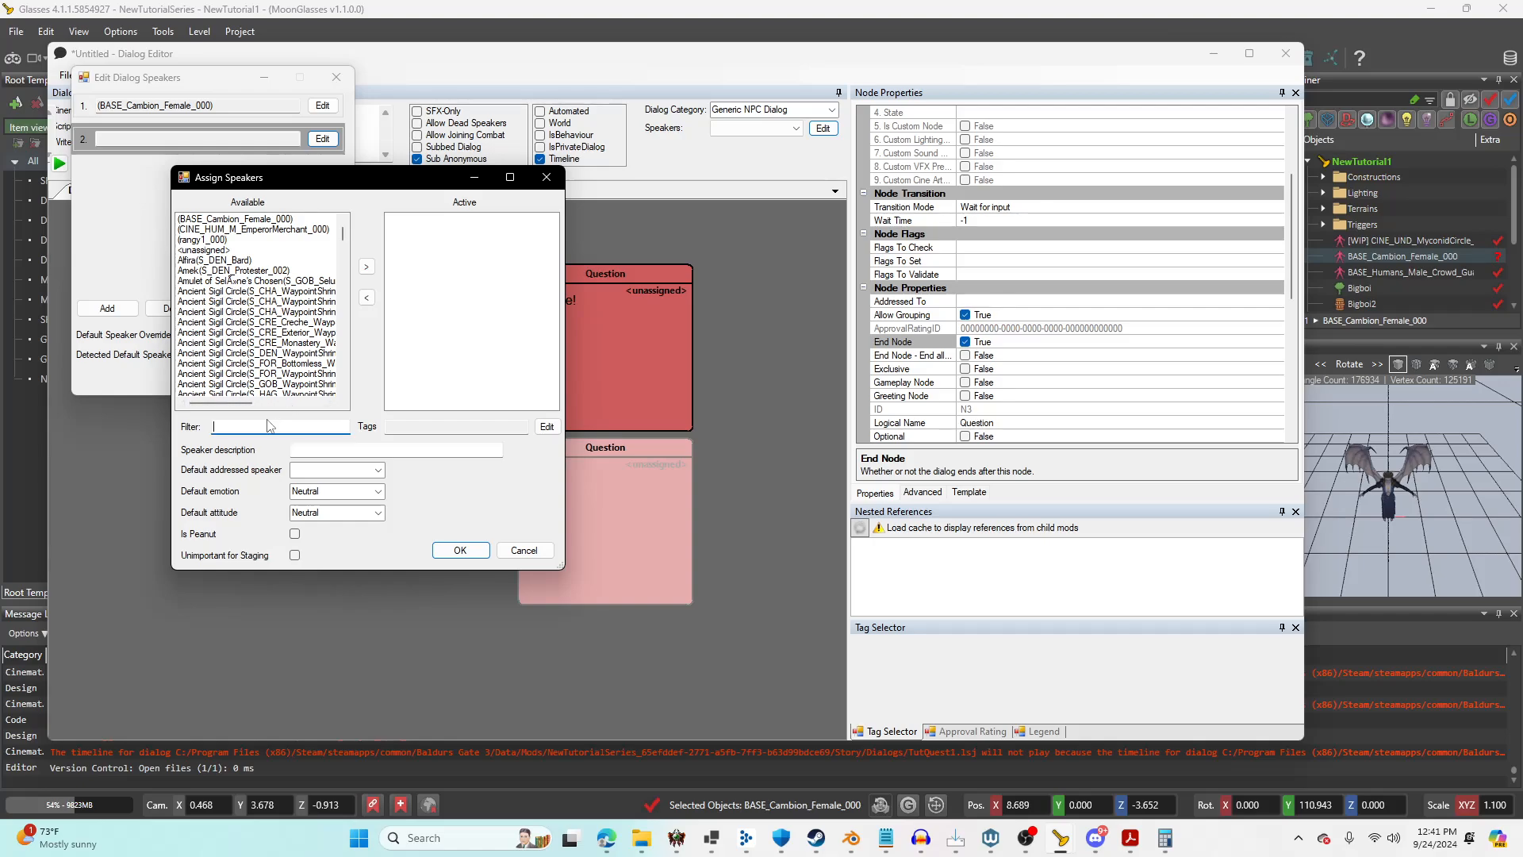
{"action": "type", "text": "Group"}
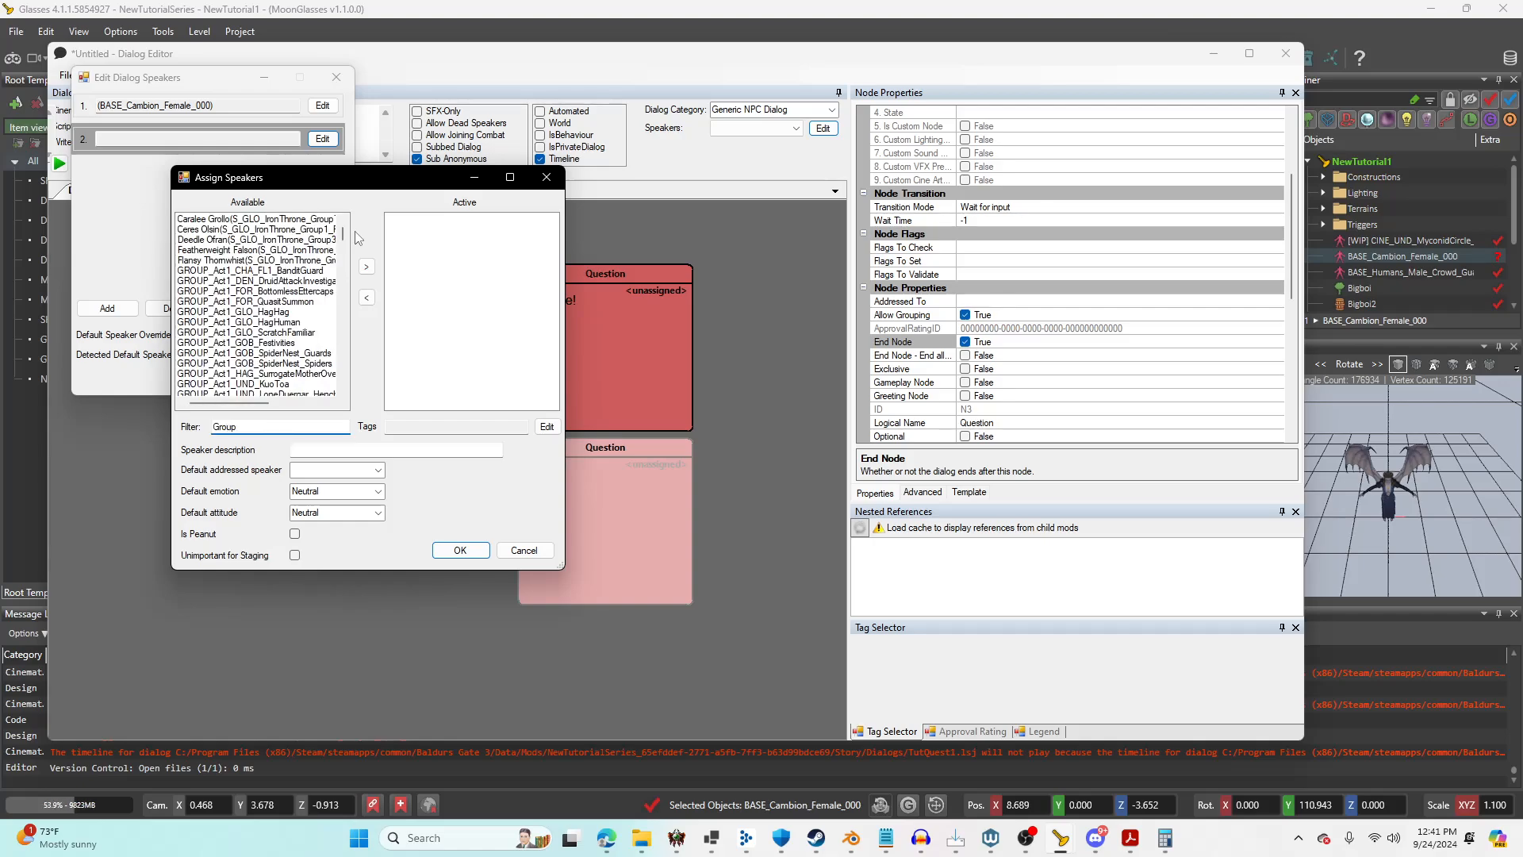
{"action": "type", "text": "_P"}
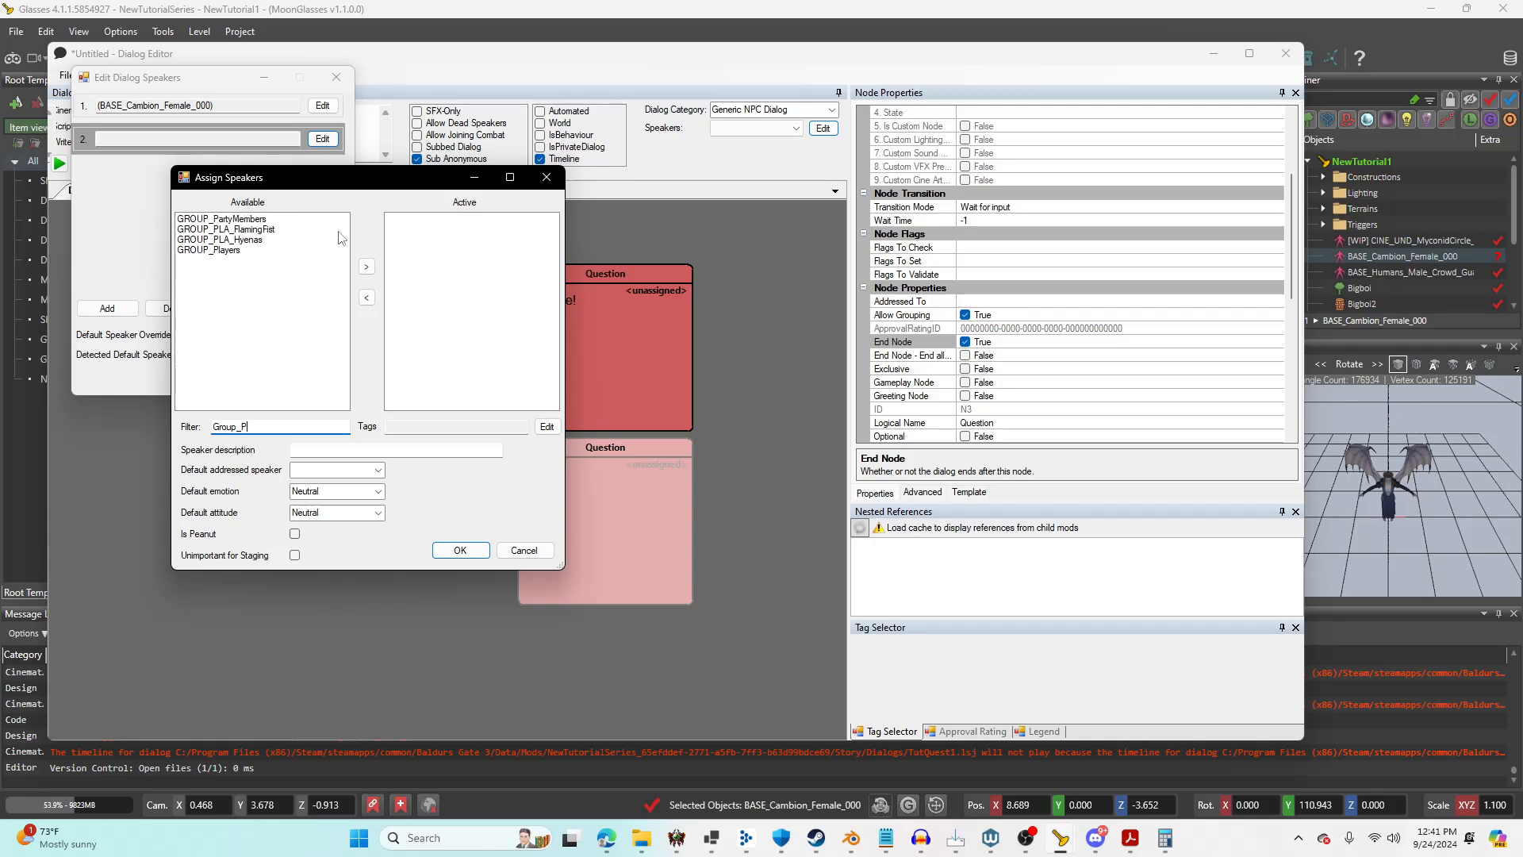
{"action": "left_click", "coordinate": [226, 251]}
{"action": "double_click", "coordinate": [226, 251]}
{"action": "left_click", "coordinate": [460, 550]}
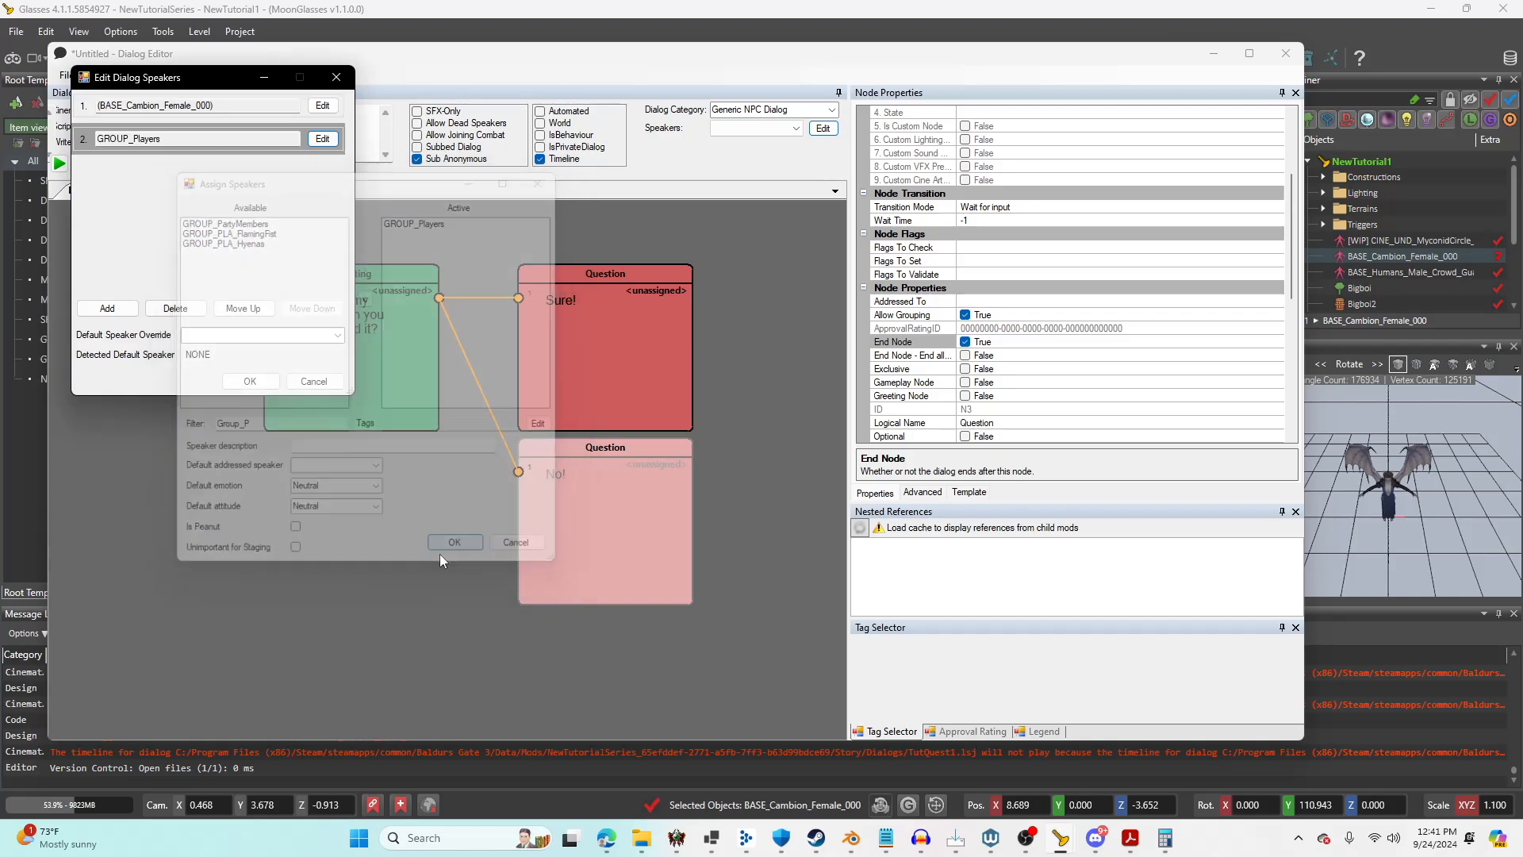
{"action": "left_click", "coordinate": [254, 384]}
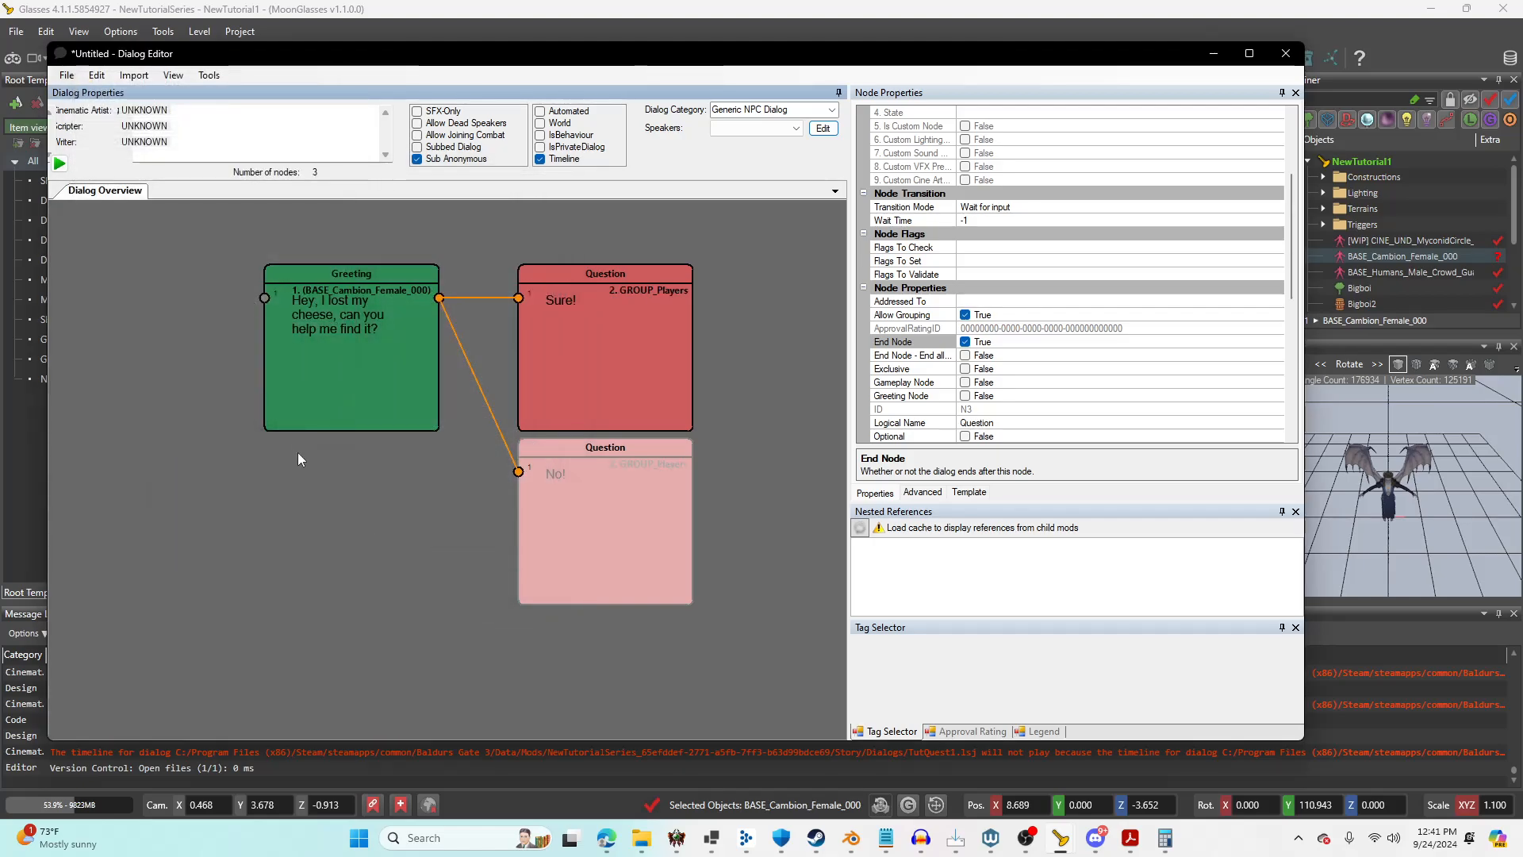
Save the dialog in the Dialogs folder as CheeseQuest.
{"action": "left_click", "coordinate": [67, 75]}
{"action": "mouse_move", "coordinate": [145, 154]}
{"action": "left_click", "coordinate": [261, 146]}
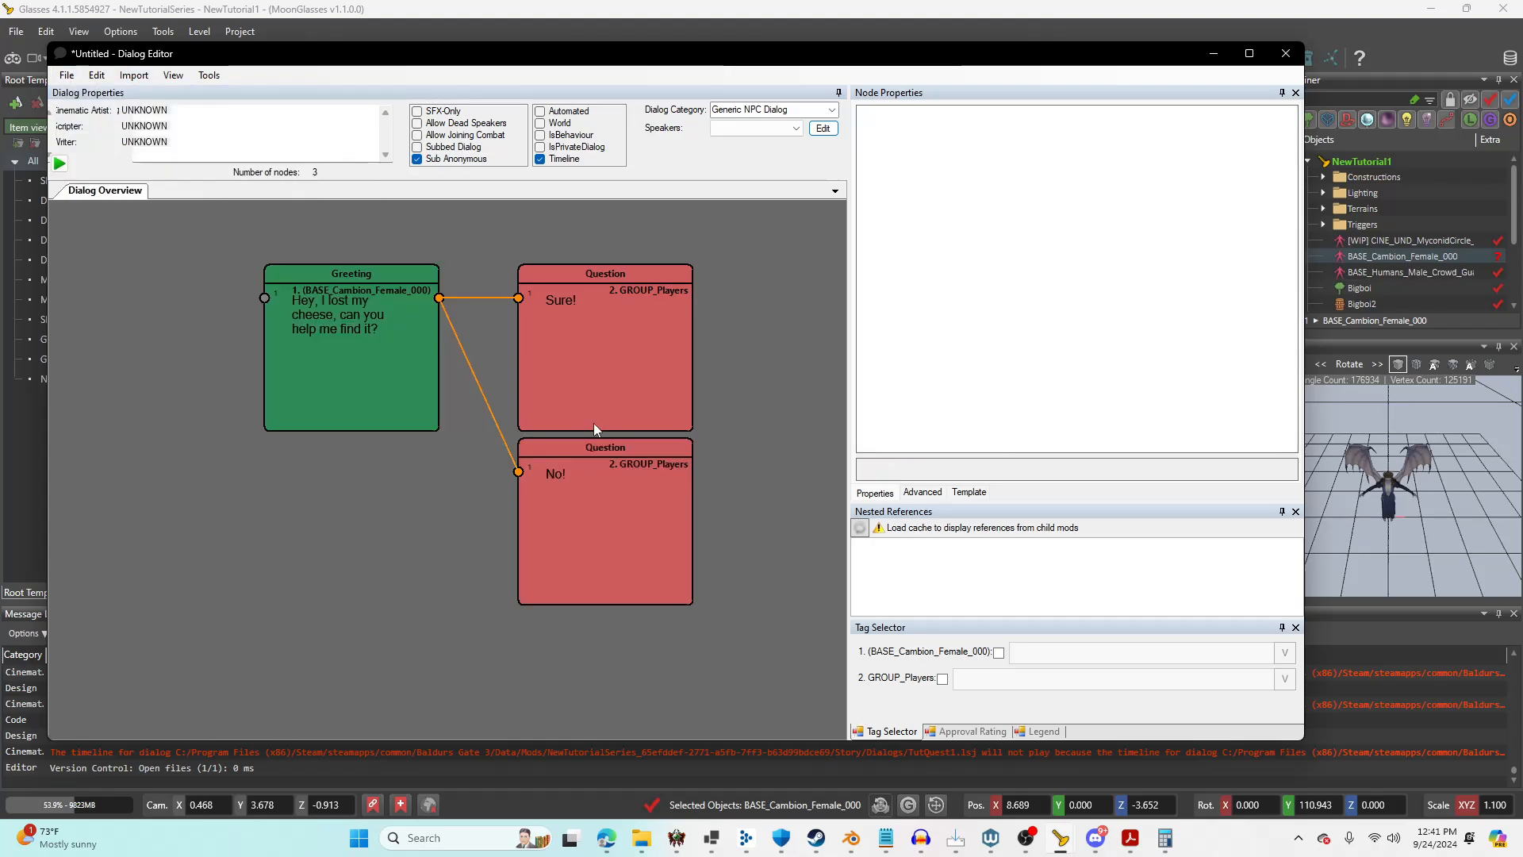
{"action": "type", "text": "CheeseQuest"}
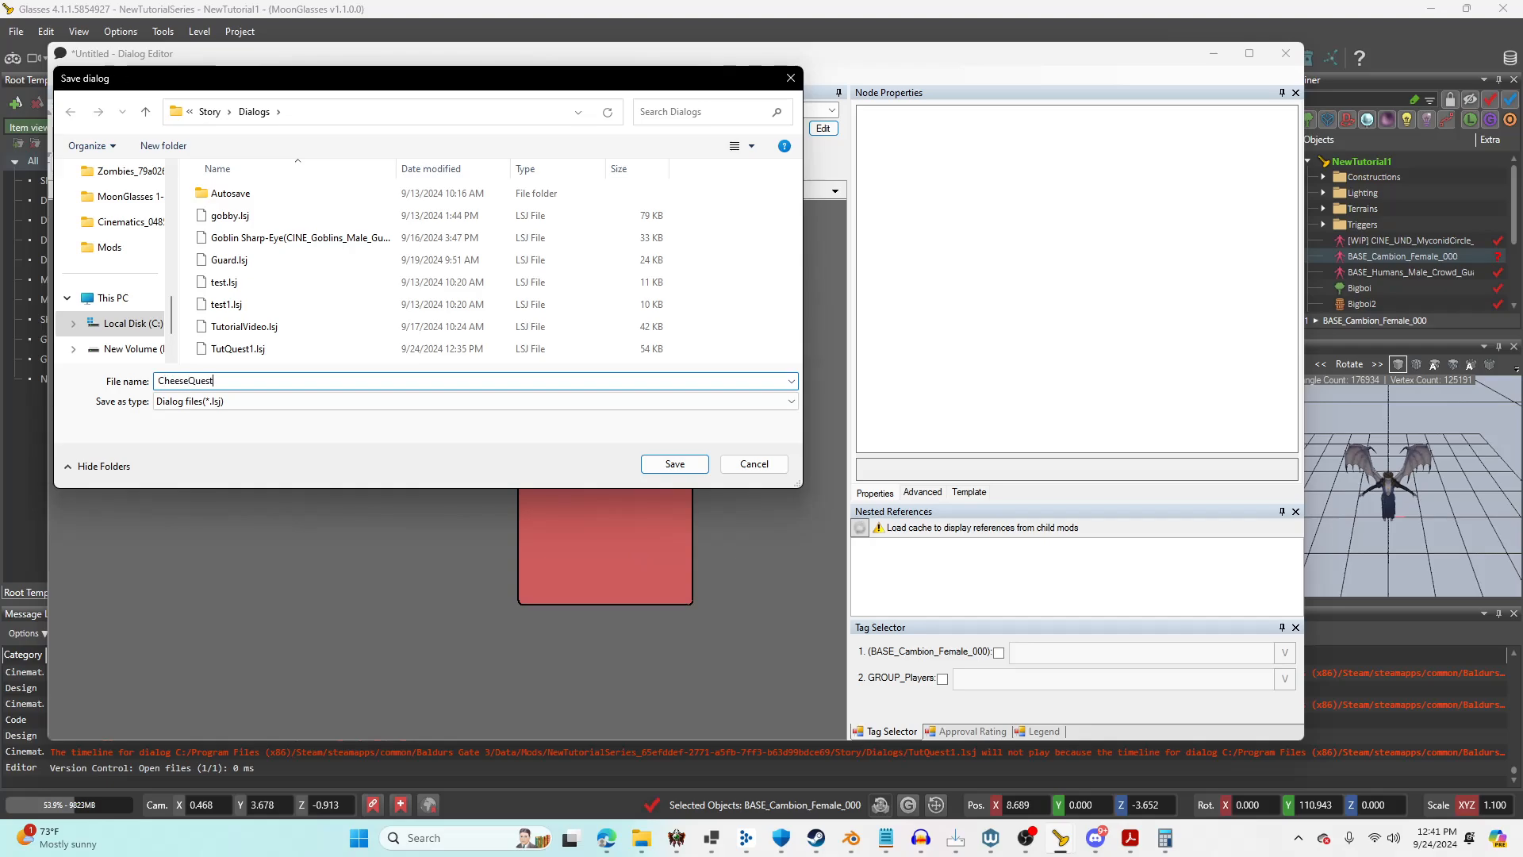
{"action": "key", "text": "Return"}
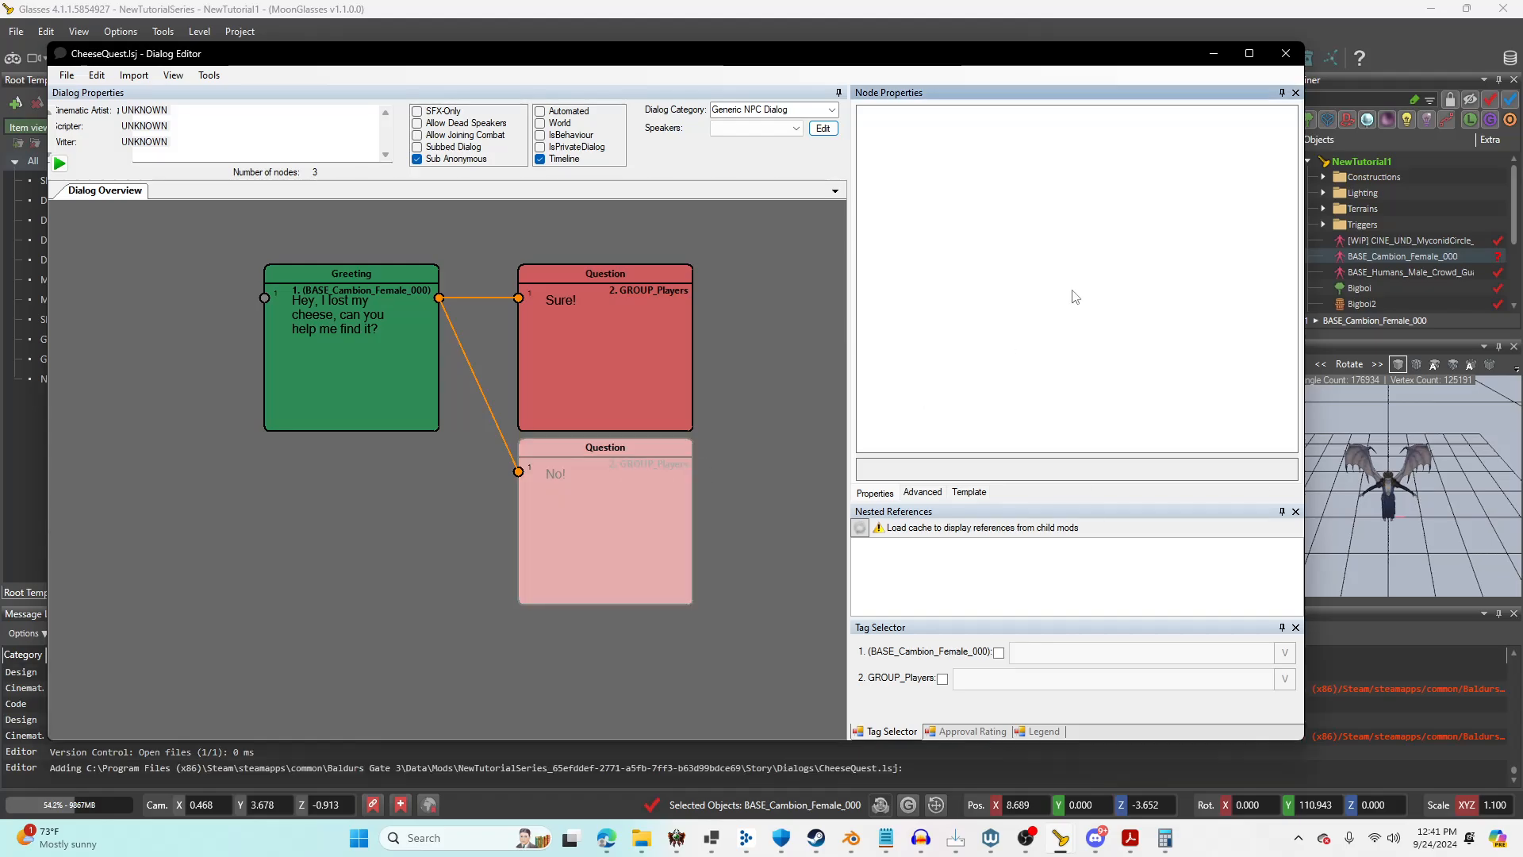
Close the Dialog Editor and open the Journal Editor.
{"action": "left_click", "coordinate": [1286, 53]}
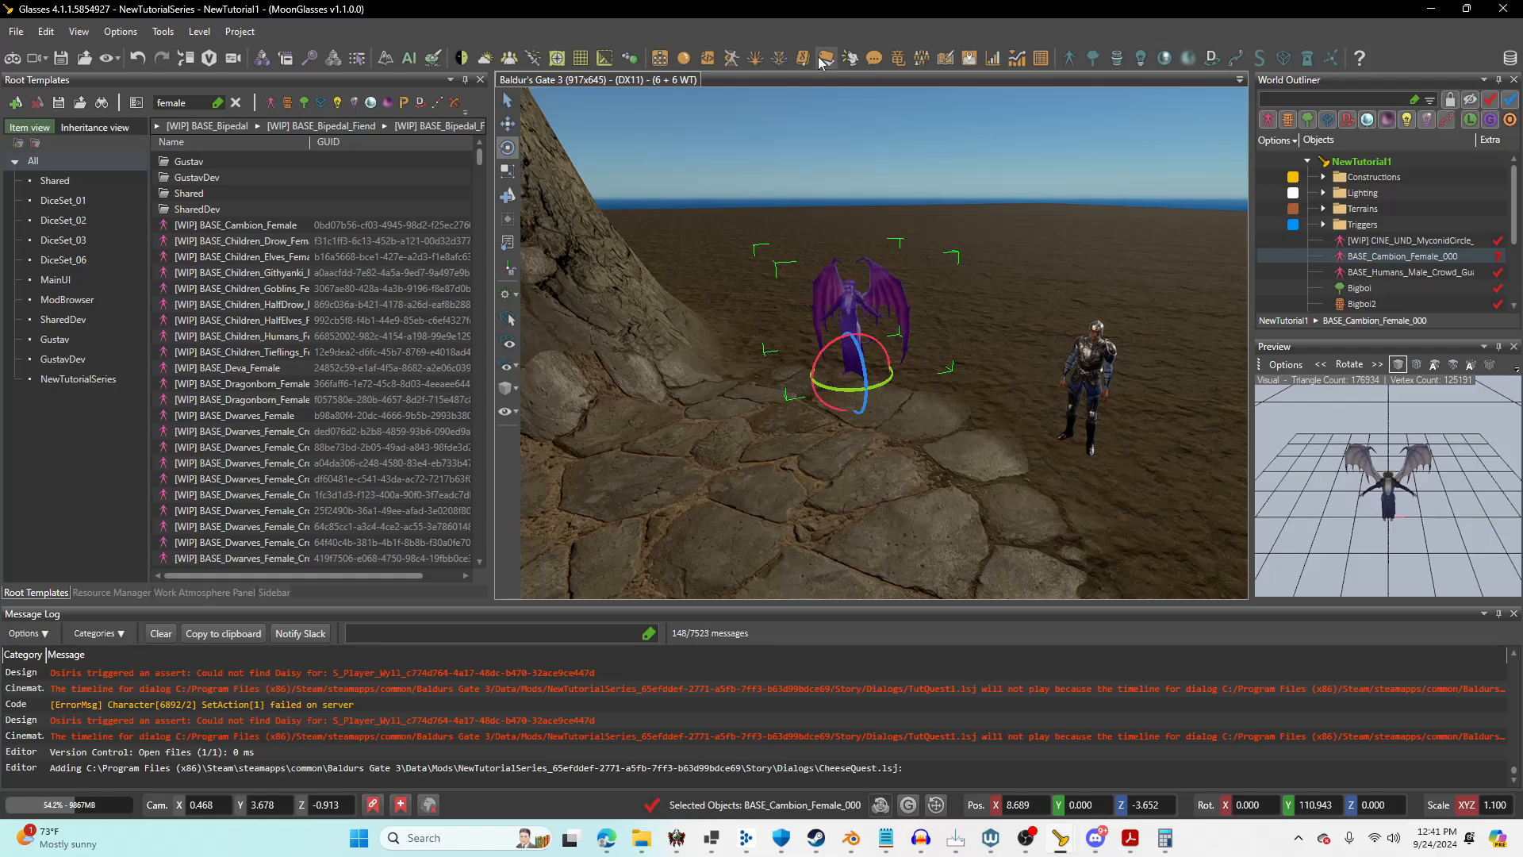
{"action": "left_click", "coordinate": [947, 55]}
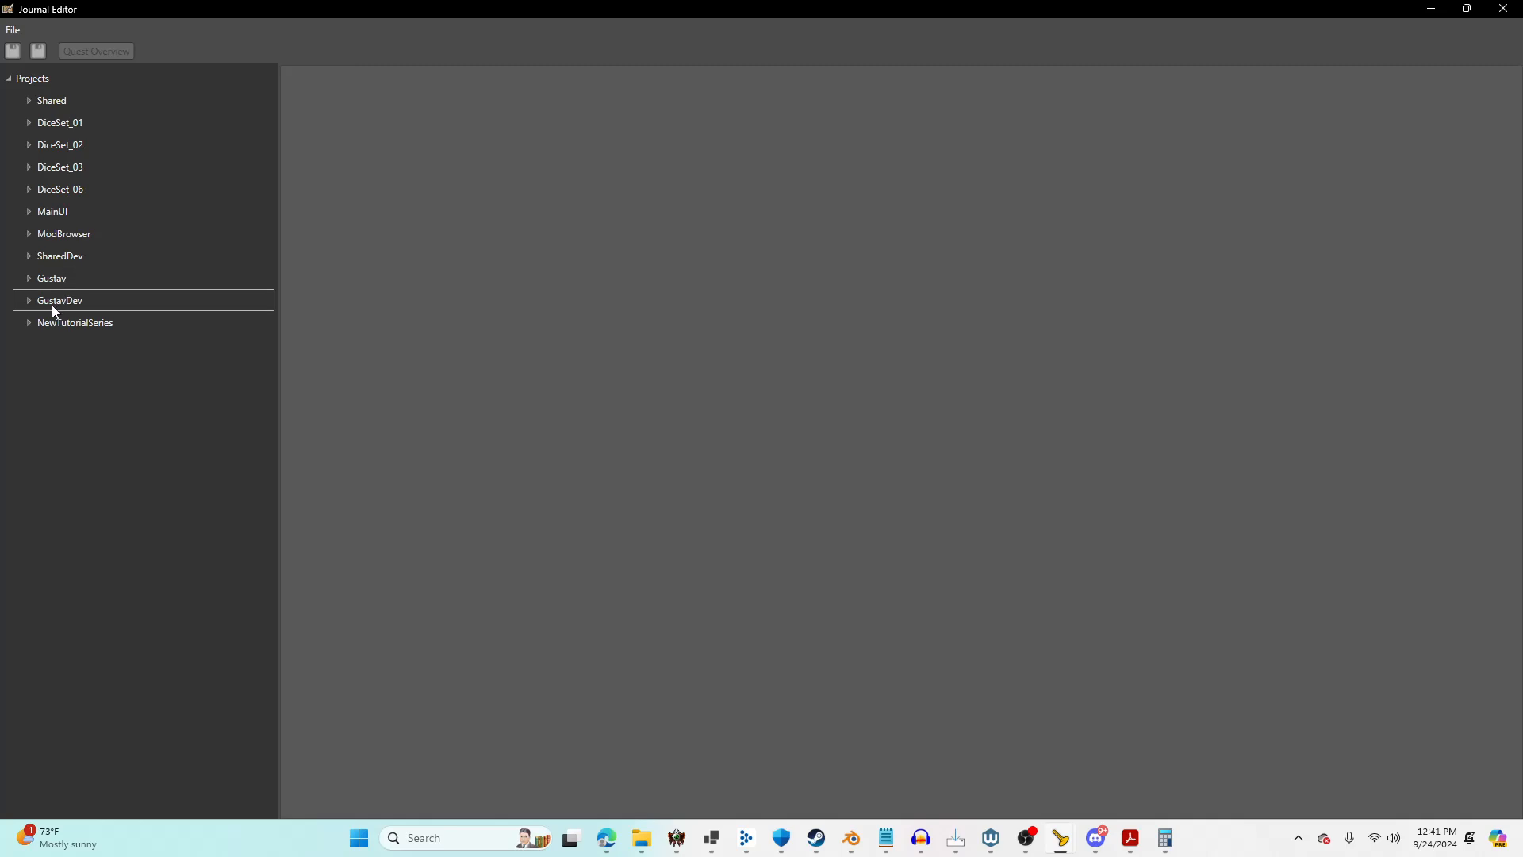
Open the quests of the NewTutorialSeries project and add a quest category with the ID "Main Quest".
{"action": "left_click", "coordinate": [29, 323]}
{"action": "left_click", "coordinate": [71, 346]}
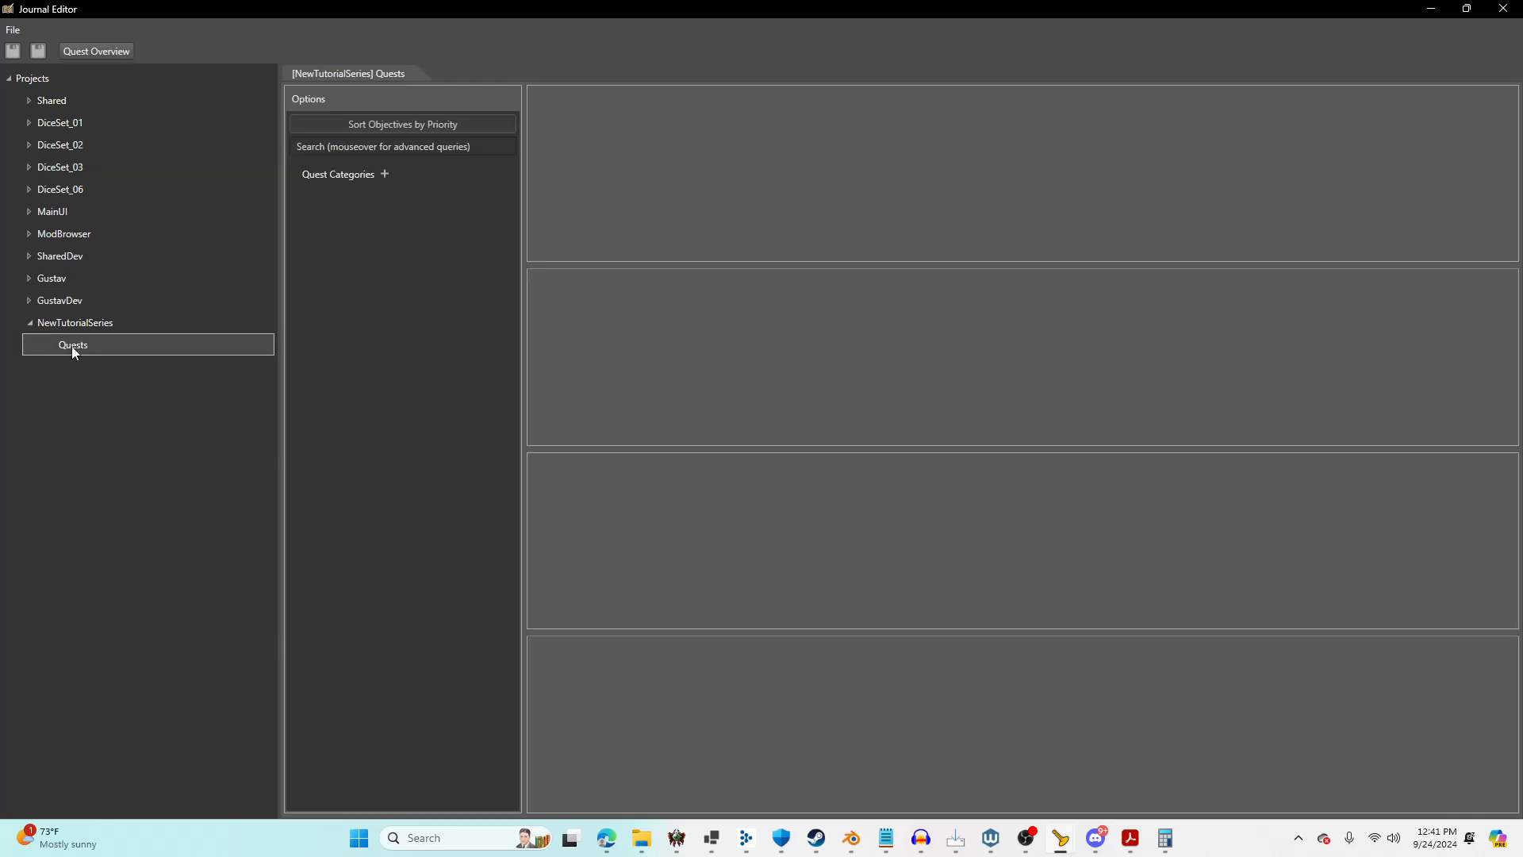
{"action": "left_click", "coordinate": [385, 174]}
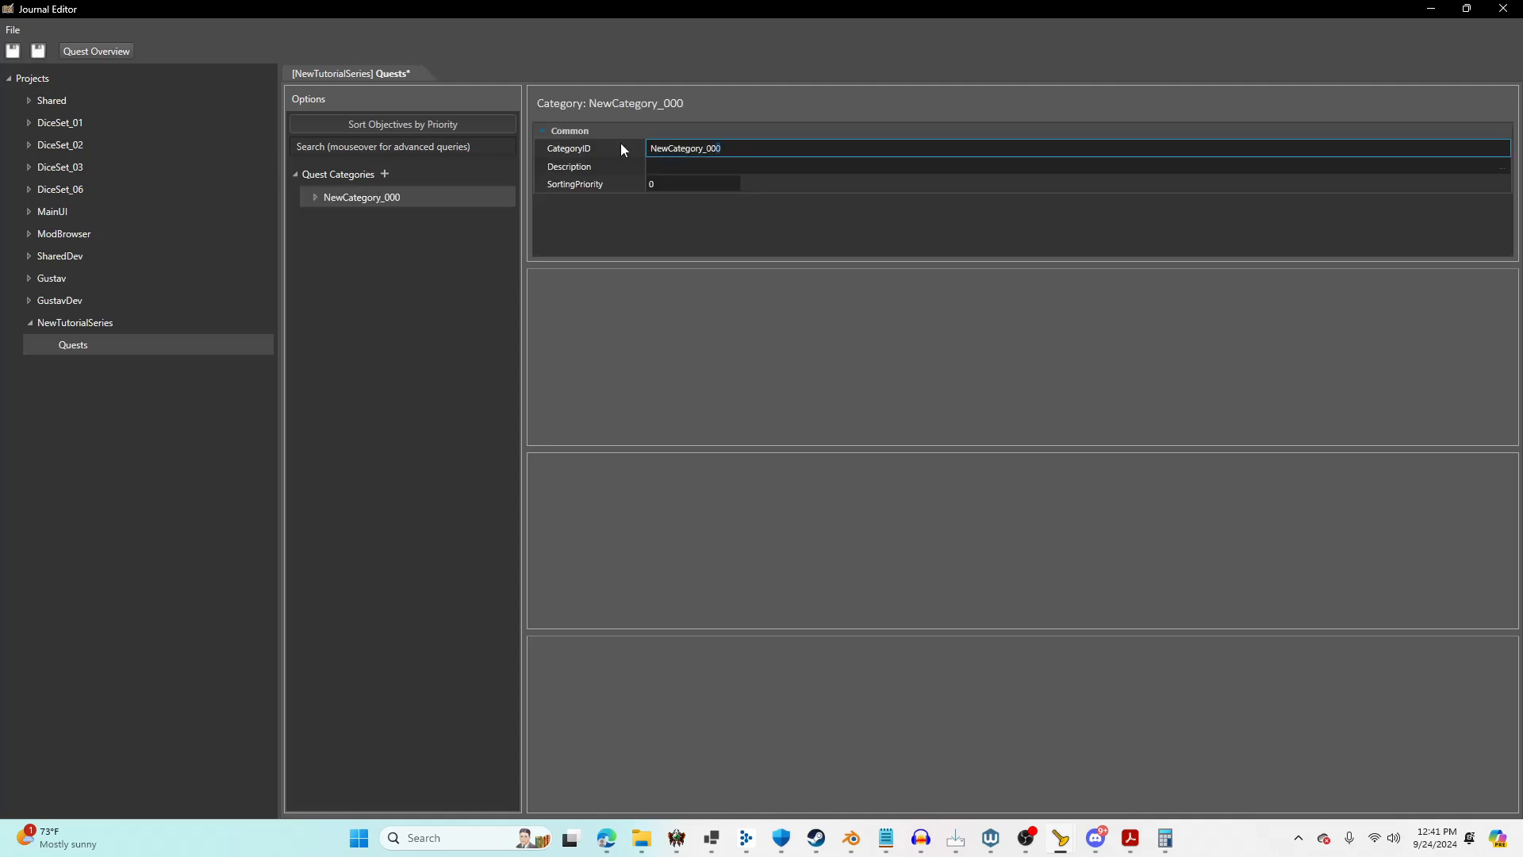
{"action": "left_click_drag", "start_coordinate": [620, 149], "coordinate": [619, 149]}
{"action": "type", "text": "Main Quest"}
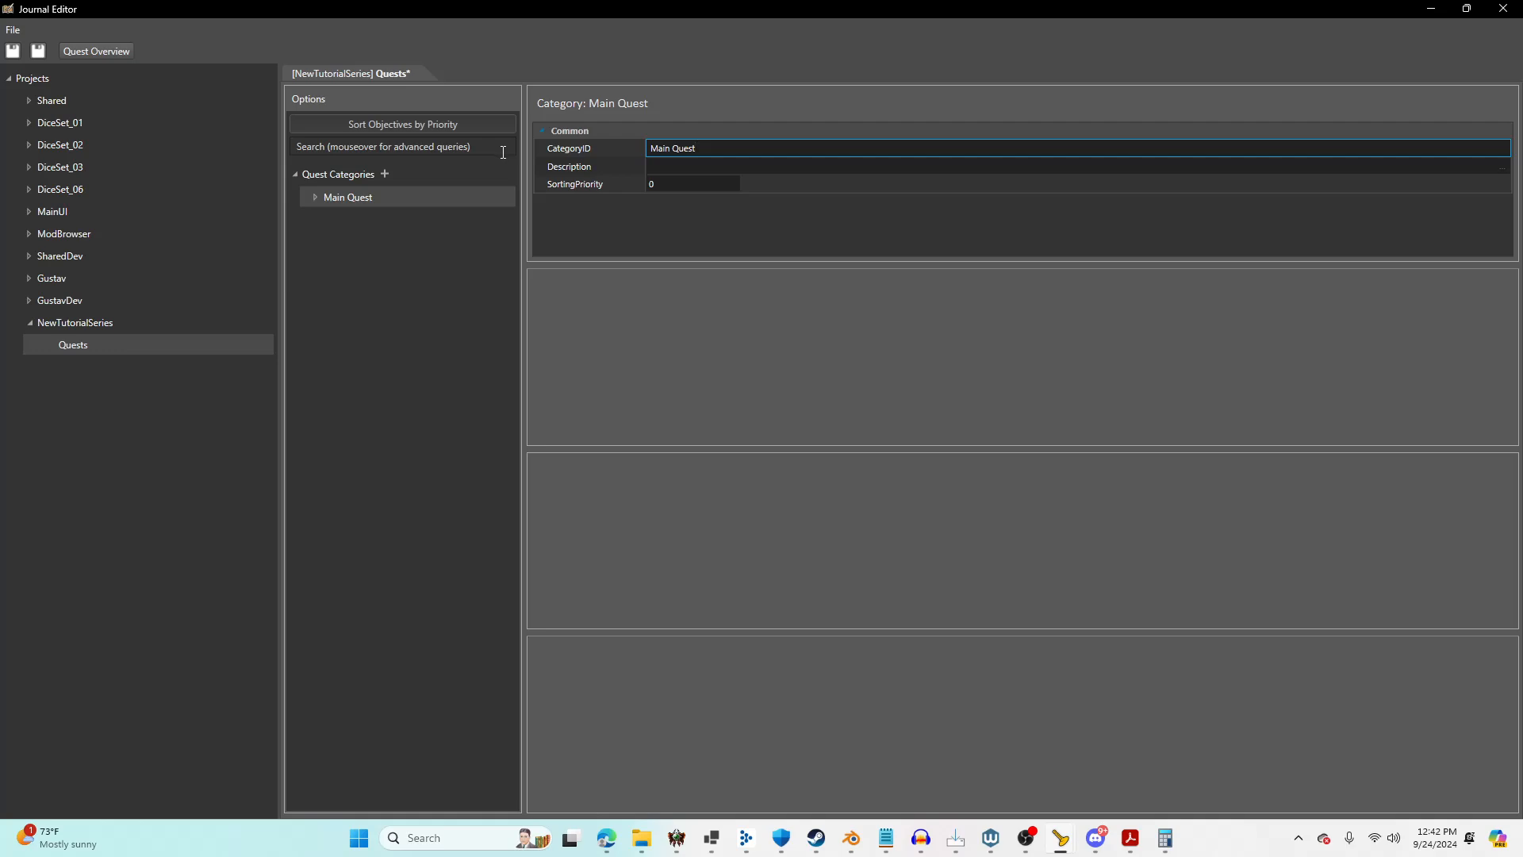
Add a quest under the Main Quest category with the ID FLO_CheeseQuest and the title "Cheese Quest!".
{"action": "left_click", "coordinate": [321, 198]}
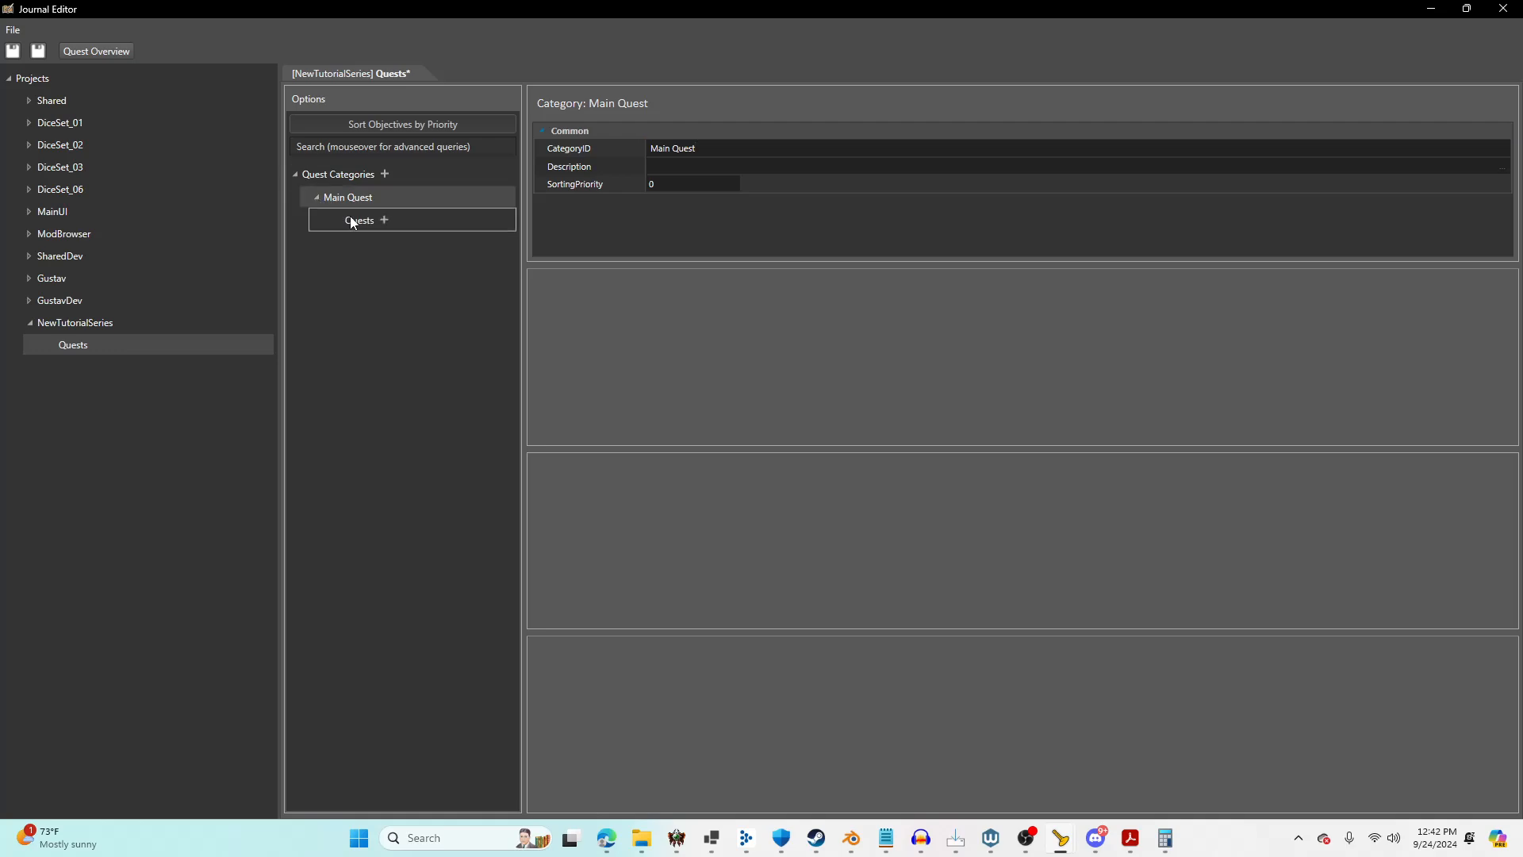
{"action": "left_click", "coordinate": [368, 226]}
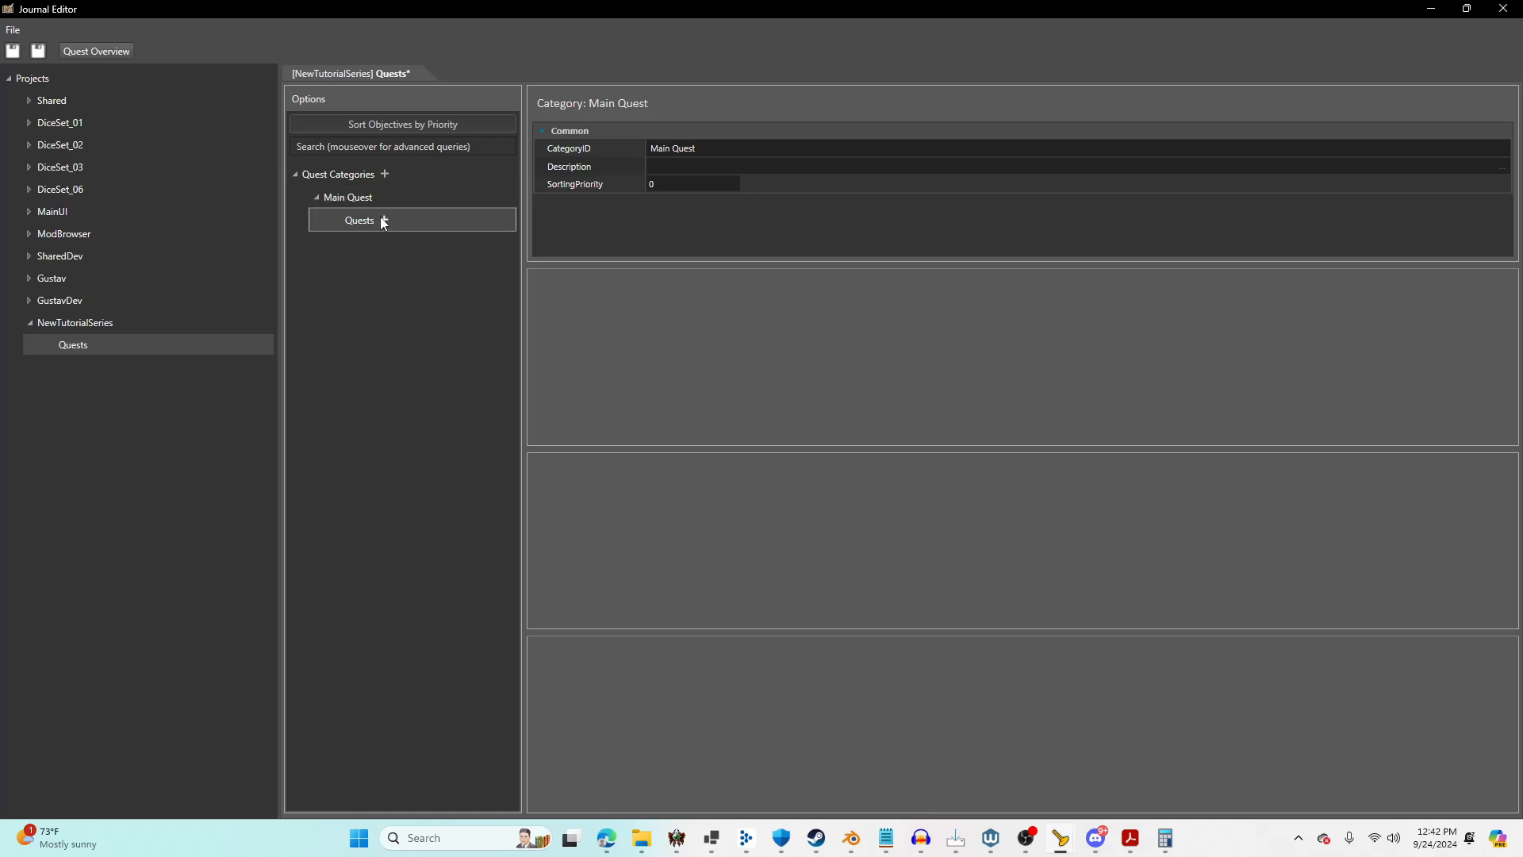
{"action": "left_click", "coordinate": [385, 220]}
{"action": "double_click", "coordinate": [718, 337]}
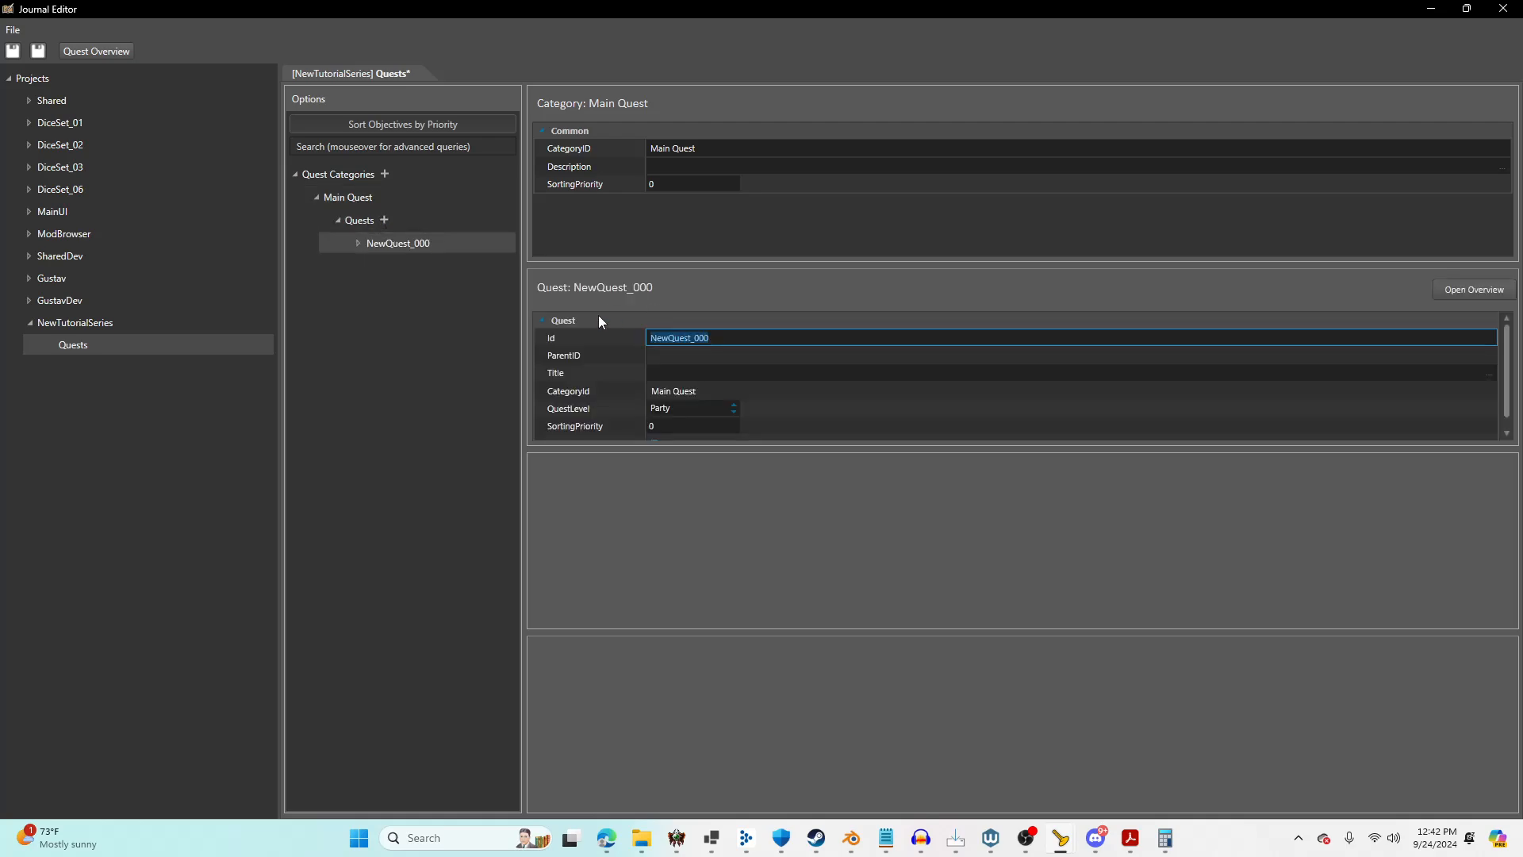
{"action": "type", "text": "FLO_CHees"}
{"action": "key", "text": "BackSpace"}
{"action": "key", "text": "BackSpace"}
{"action": "key", "text": "BackSpace"}
{"action": "key", "text": "BackSpace"}
{"action": "type", "text": "heeseQuest"}
{"action": "left_click", "coordinate": [669, 375]}
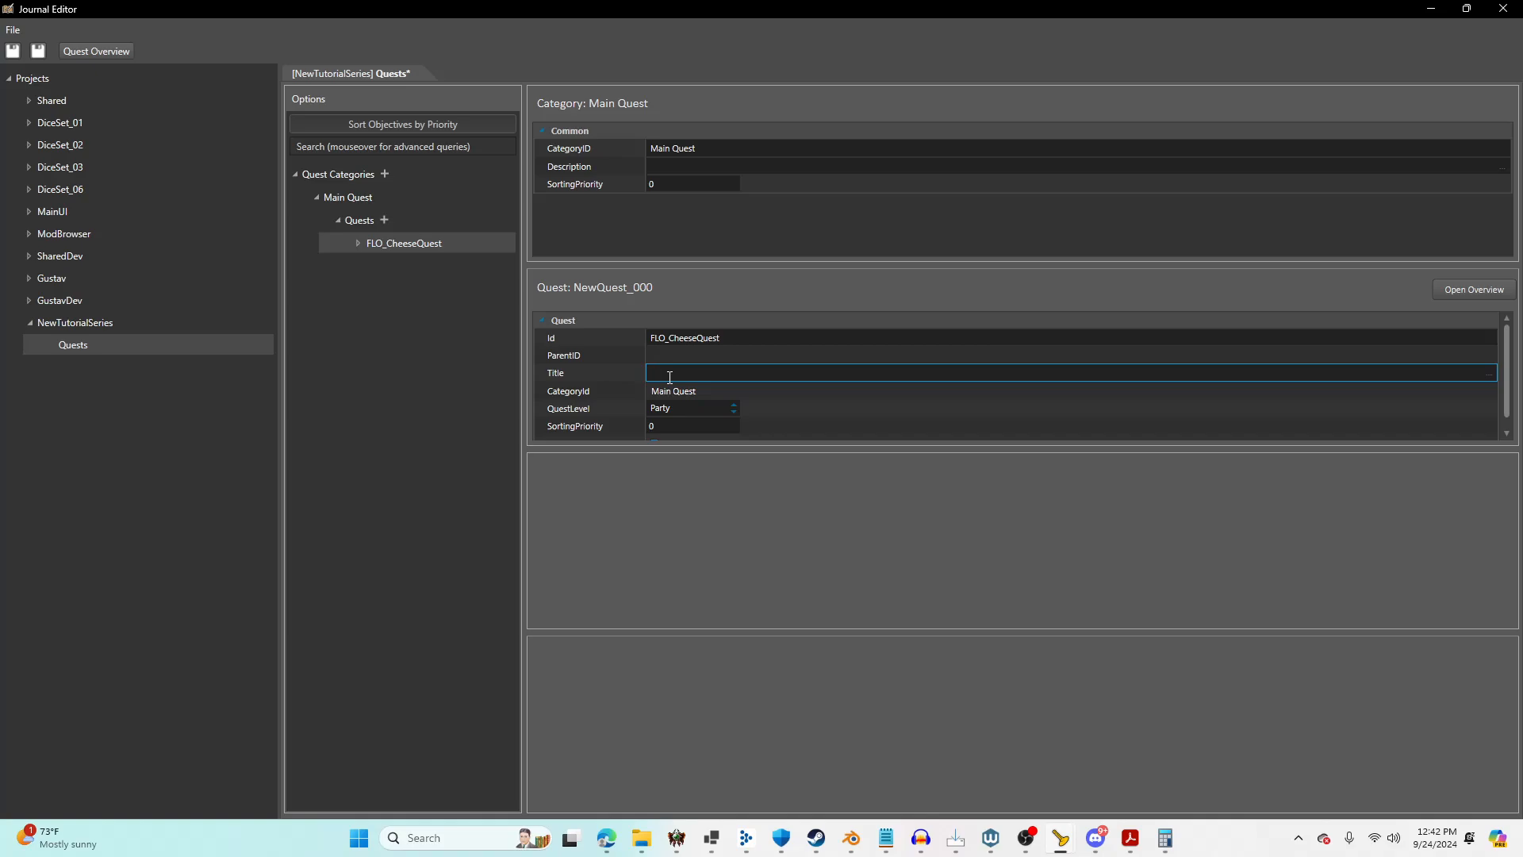
{"action": "type", "text": "Cheese Quest!"}
Add an objective to FLO_CheeseQuest with the ID FLO_FindTheCheese and the description "Find the Cheese".
{"action": "left_click", "coordinate": [359, 243]}
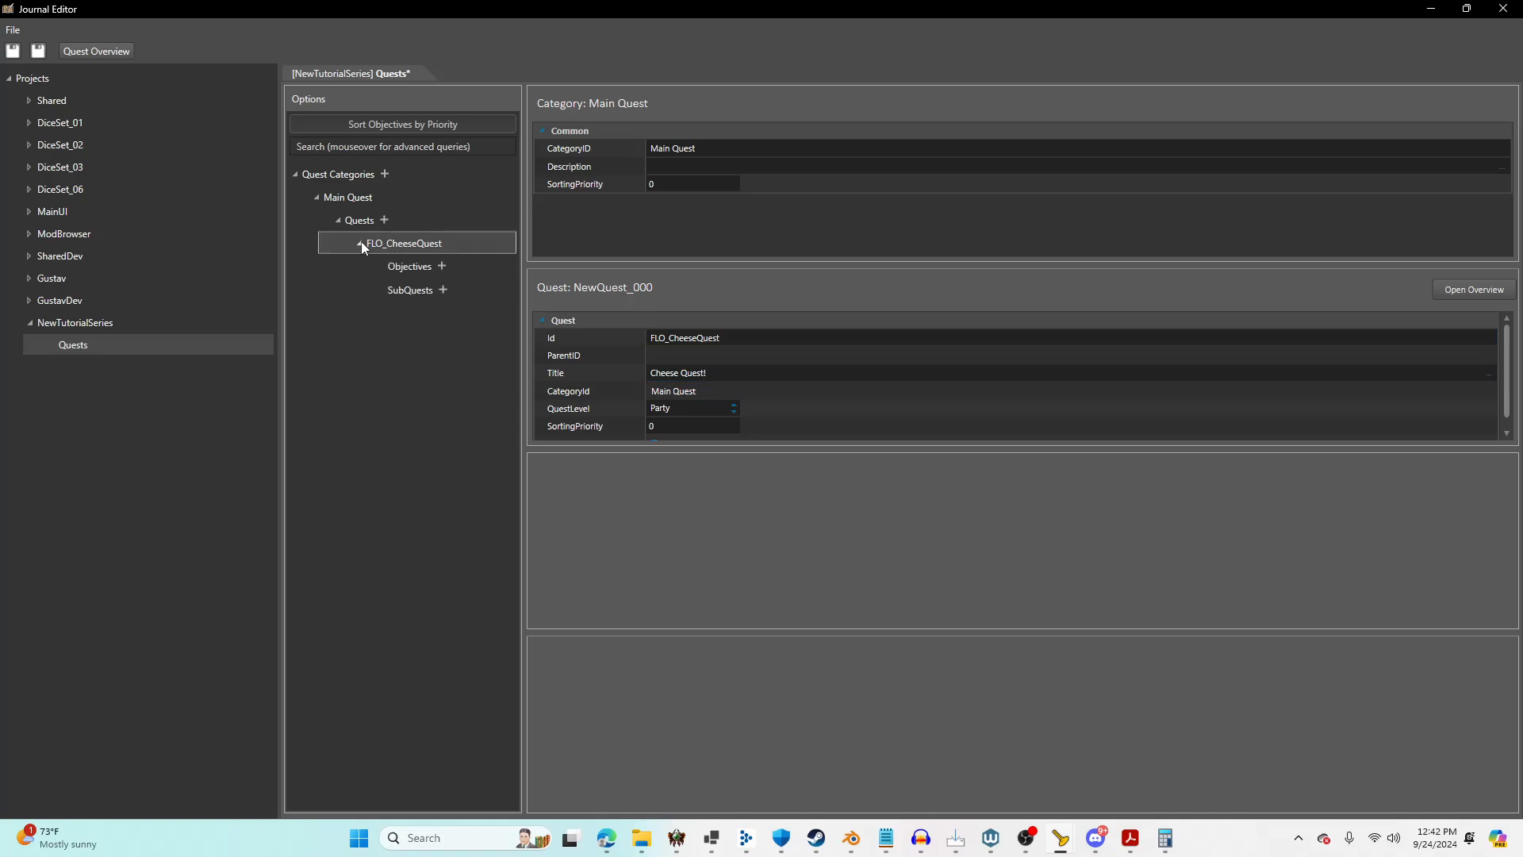
{"action": "left_click", "coordinate": [443, 267]}
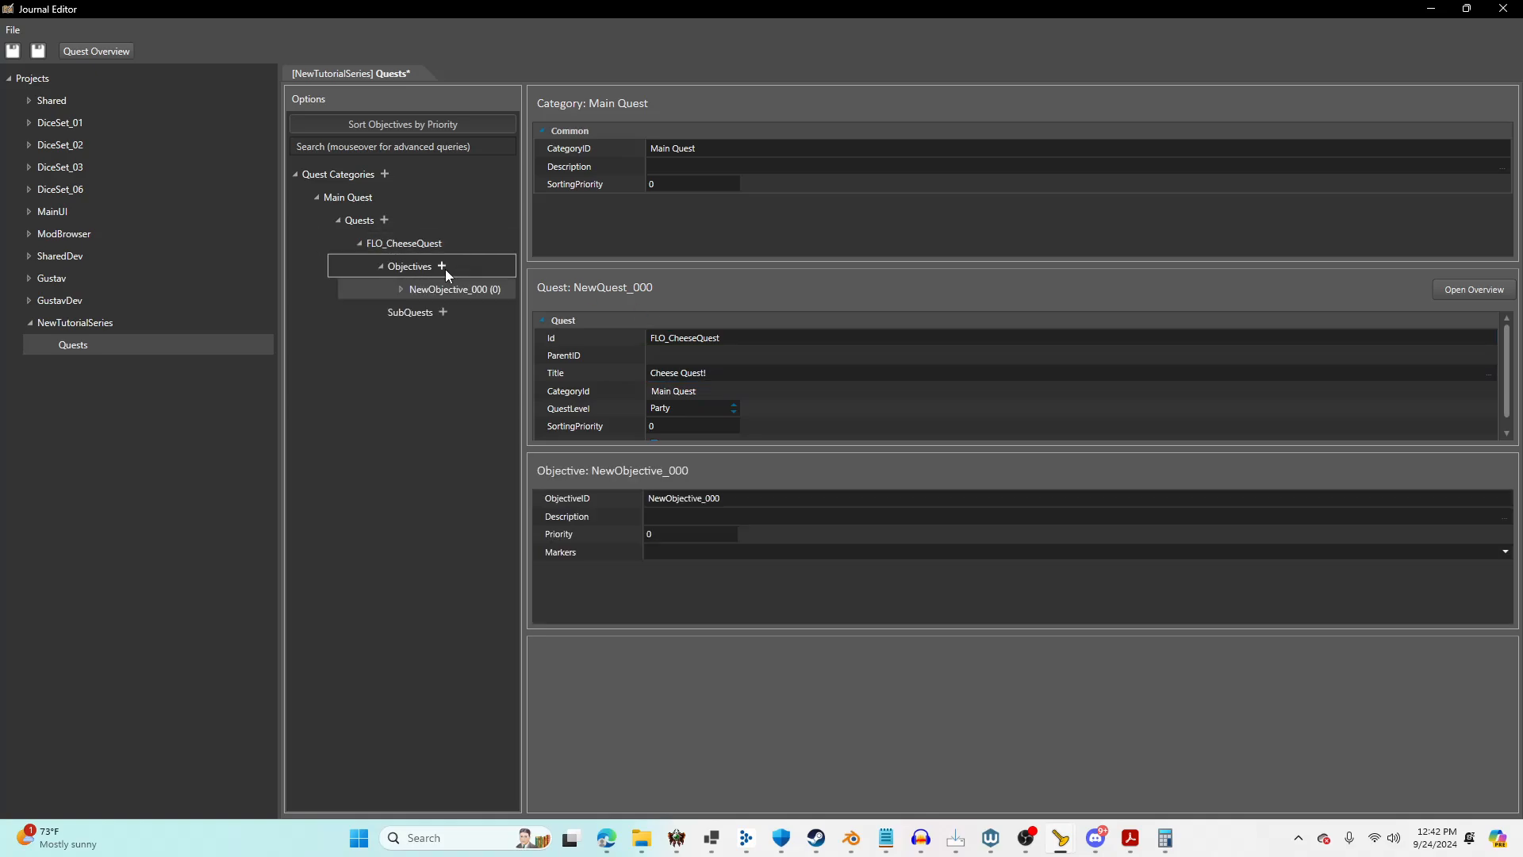
{"action": "double_click", "coordinate": [739, 506]}
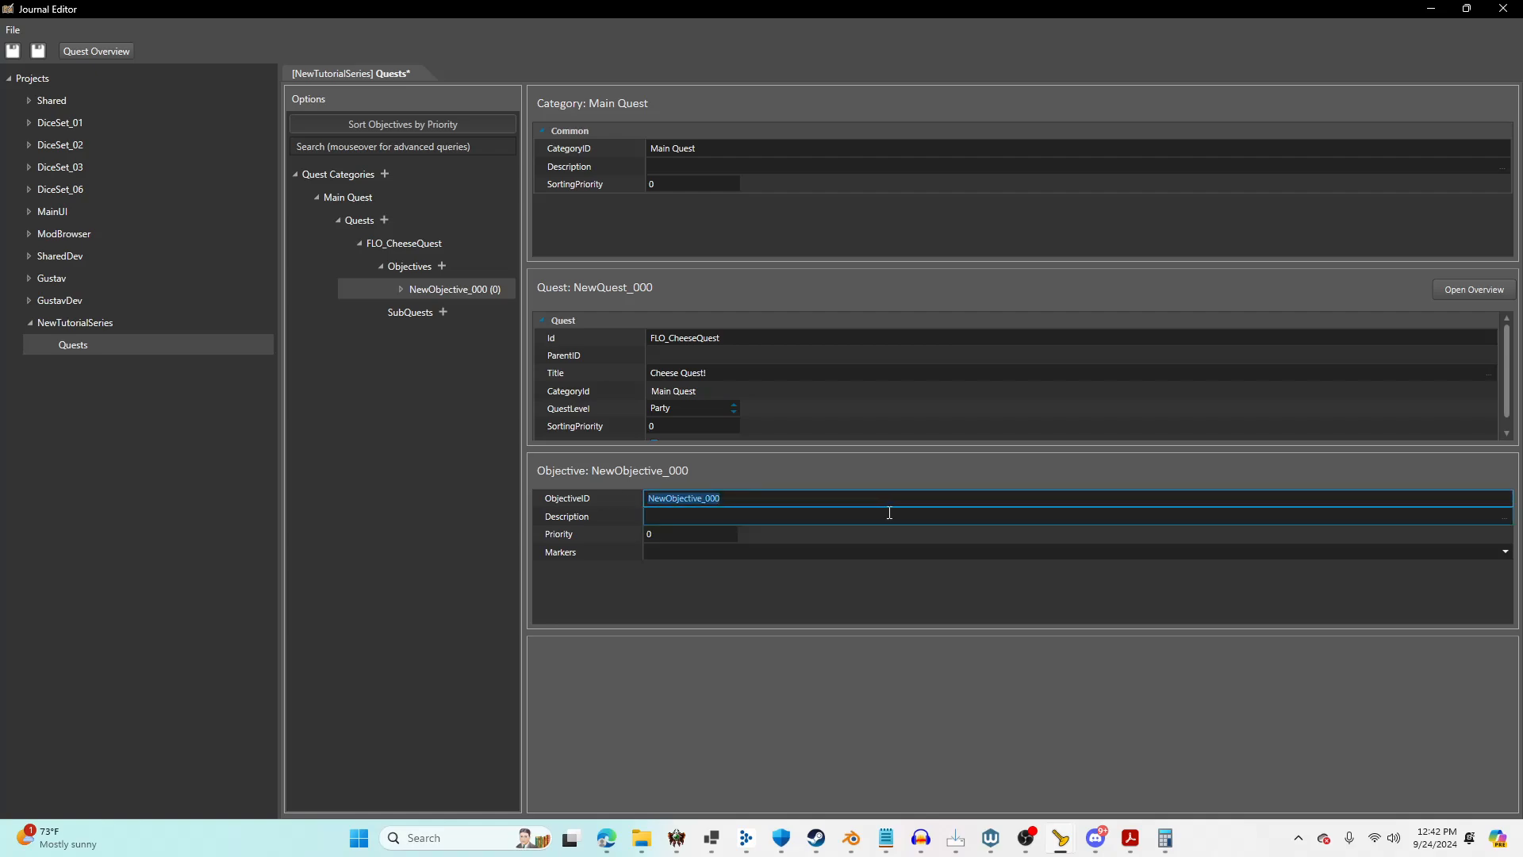
{"action": "type", "text": "Find the Cheese"}
{"action": "left_click_drag", "start_coordinate": [710, 497], "coordinate": [625, 490]}
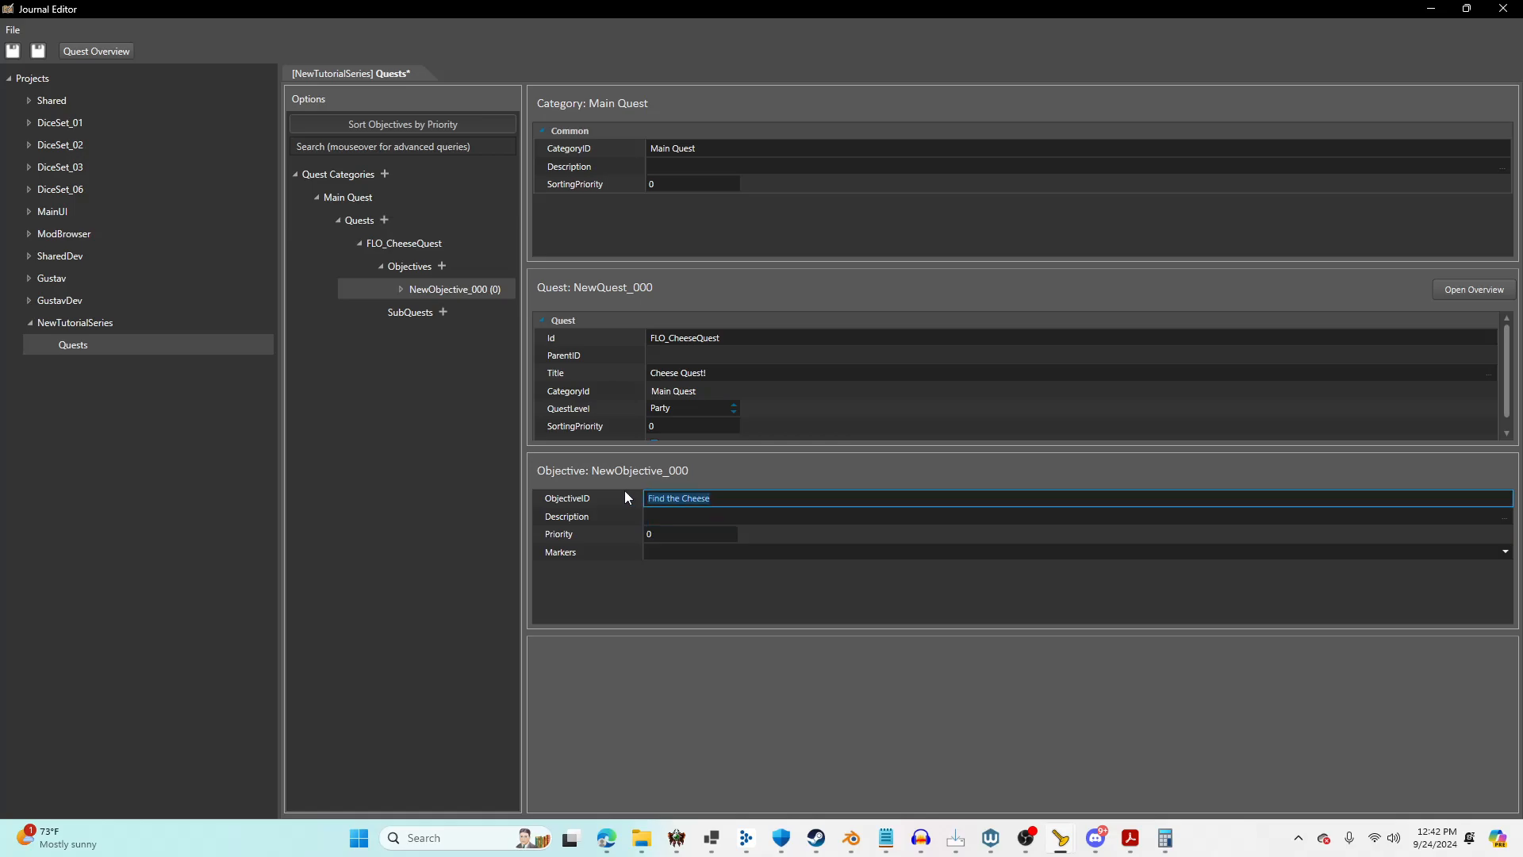
{"action": "key", "text": "ctrl+x"}
{"action": "left_click", "coordinate": [690, 514]}
{"action": "key", "text": "ctrl+v"}
{"action": "left_click_drag", "start_coordinate": [731, 498], "coordinate": [638, 497]}
{"action": "key", "text": "BackSpace"}
{"action": "type", "text": "FLO_FindTheCheese"}
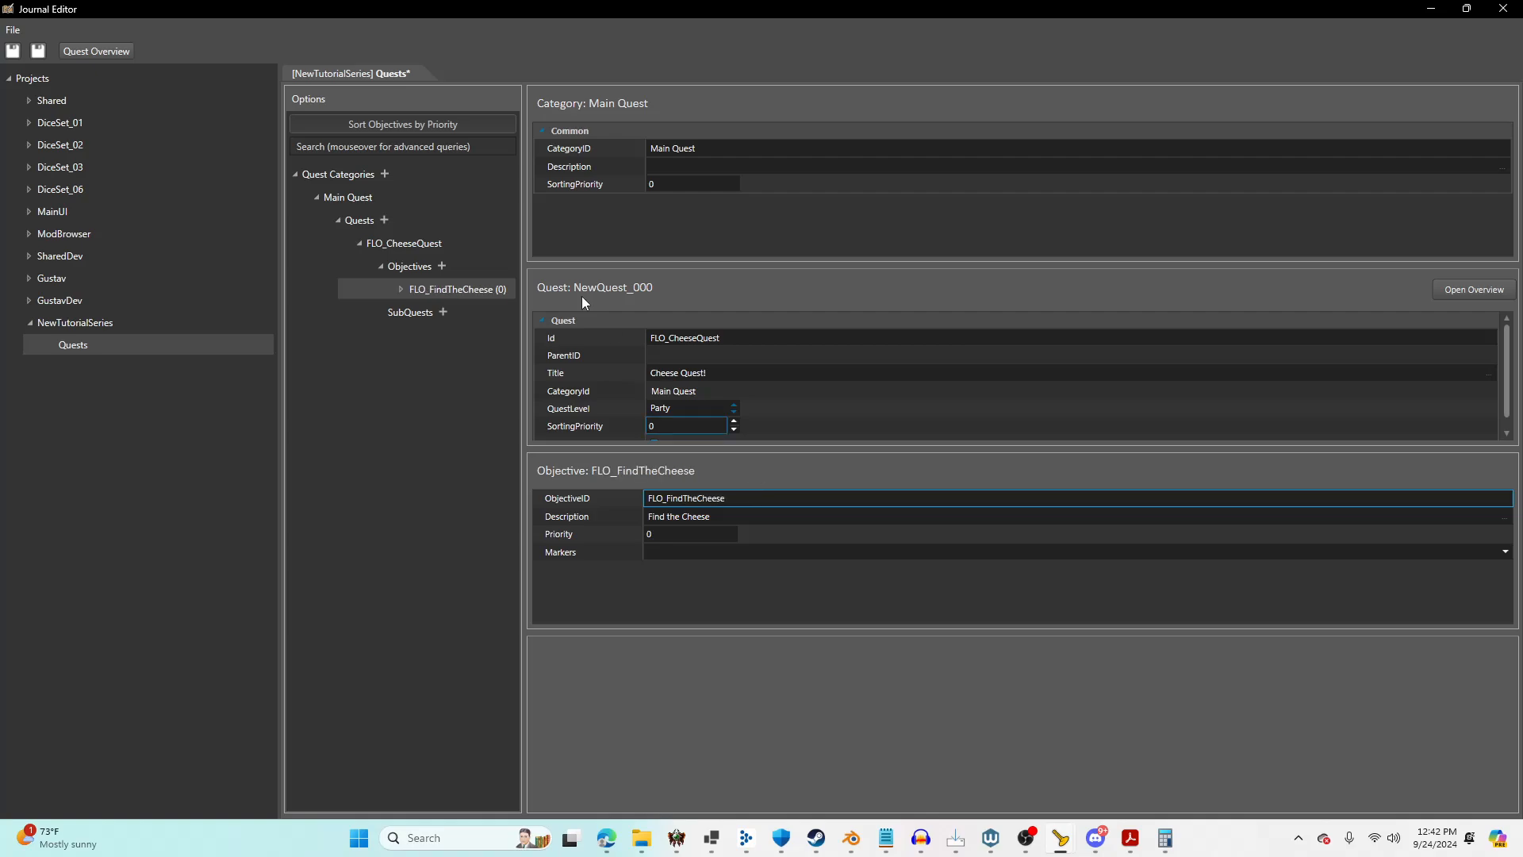
Add a quest step named Flo_FindTheCheeseStep to the FLO_FindTheCheese objective and set its Add/Close Quest option to Add Quest.
{"action": "left_click", "coordinate": [402, 289]}
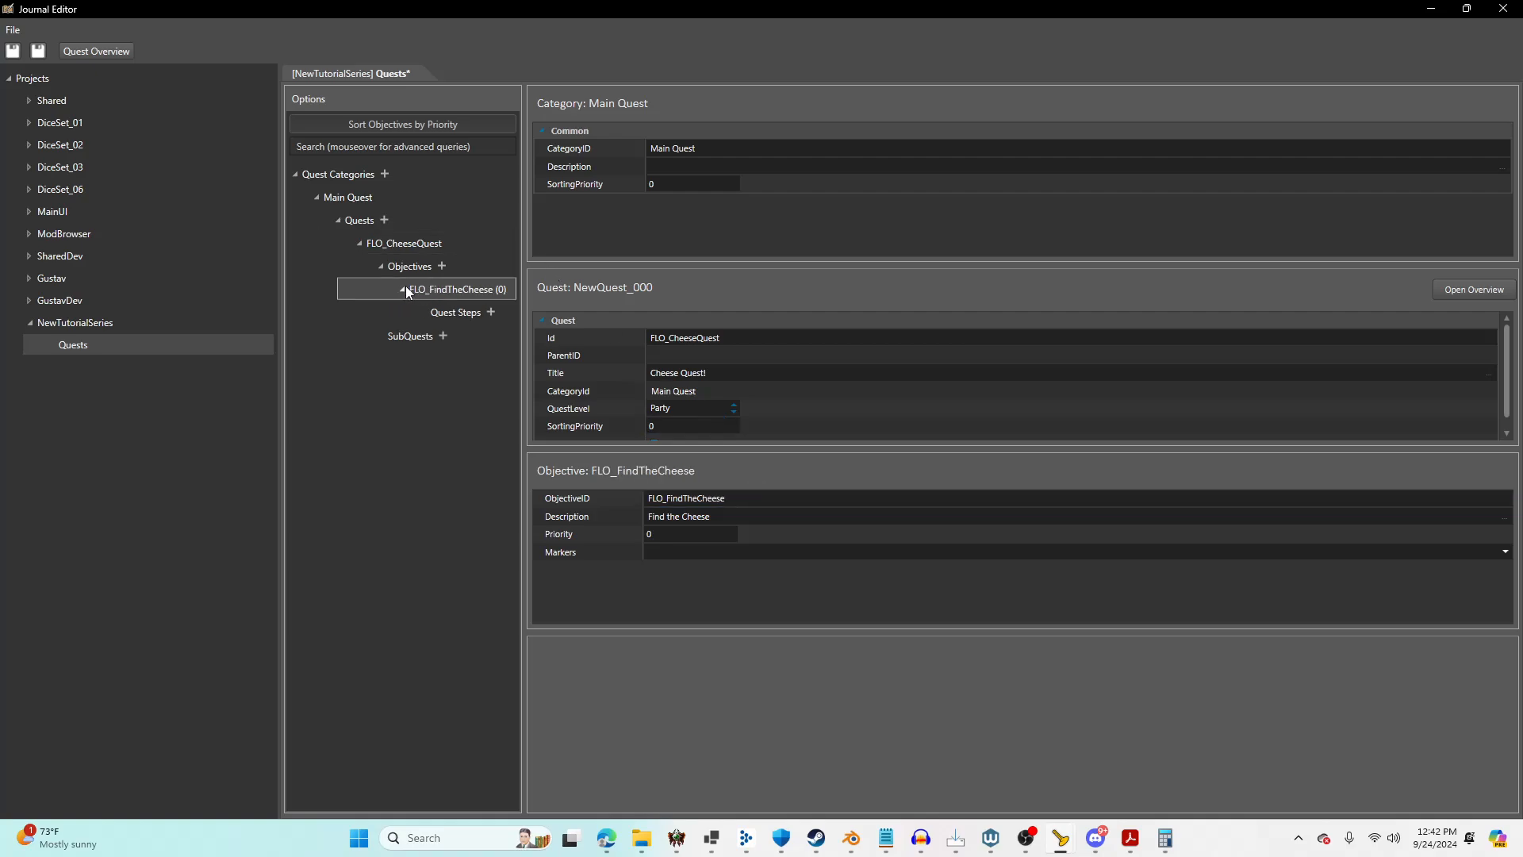
{"action": "left_click", "coordinate": [489, 312]}
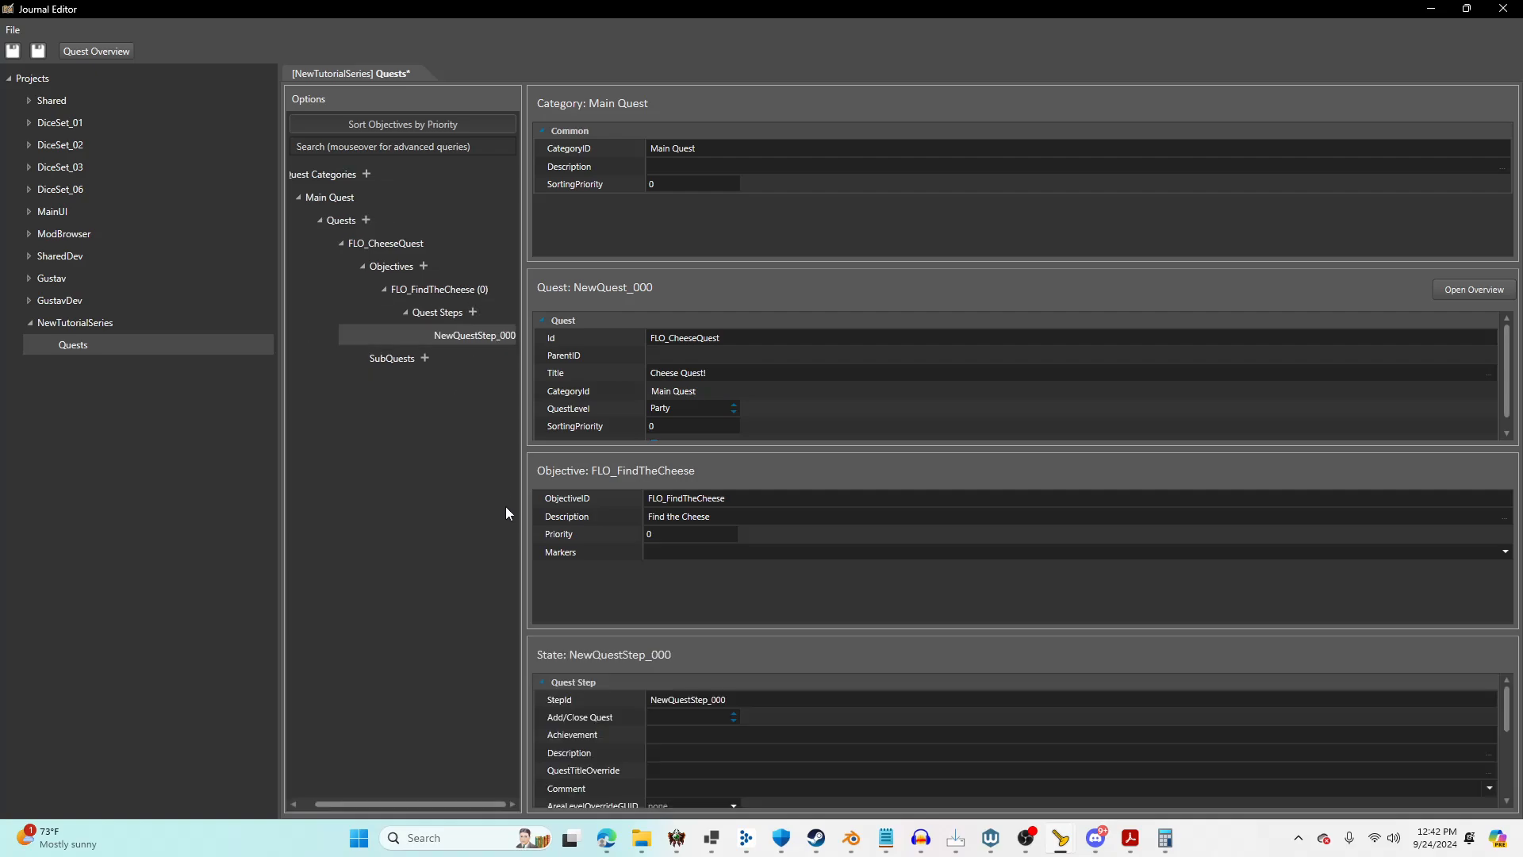
{"action": "left_click", "coordinate": [762, 699]}
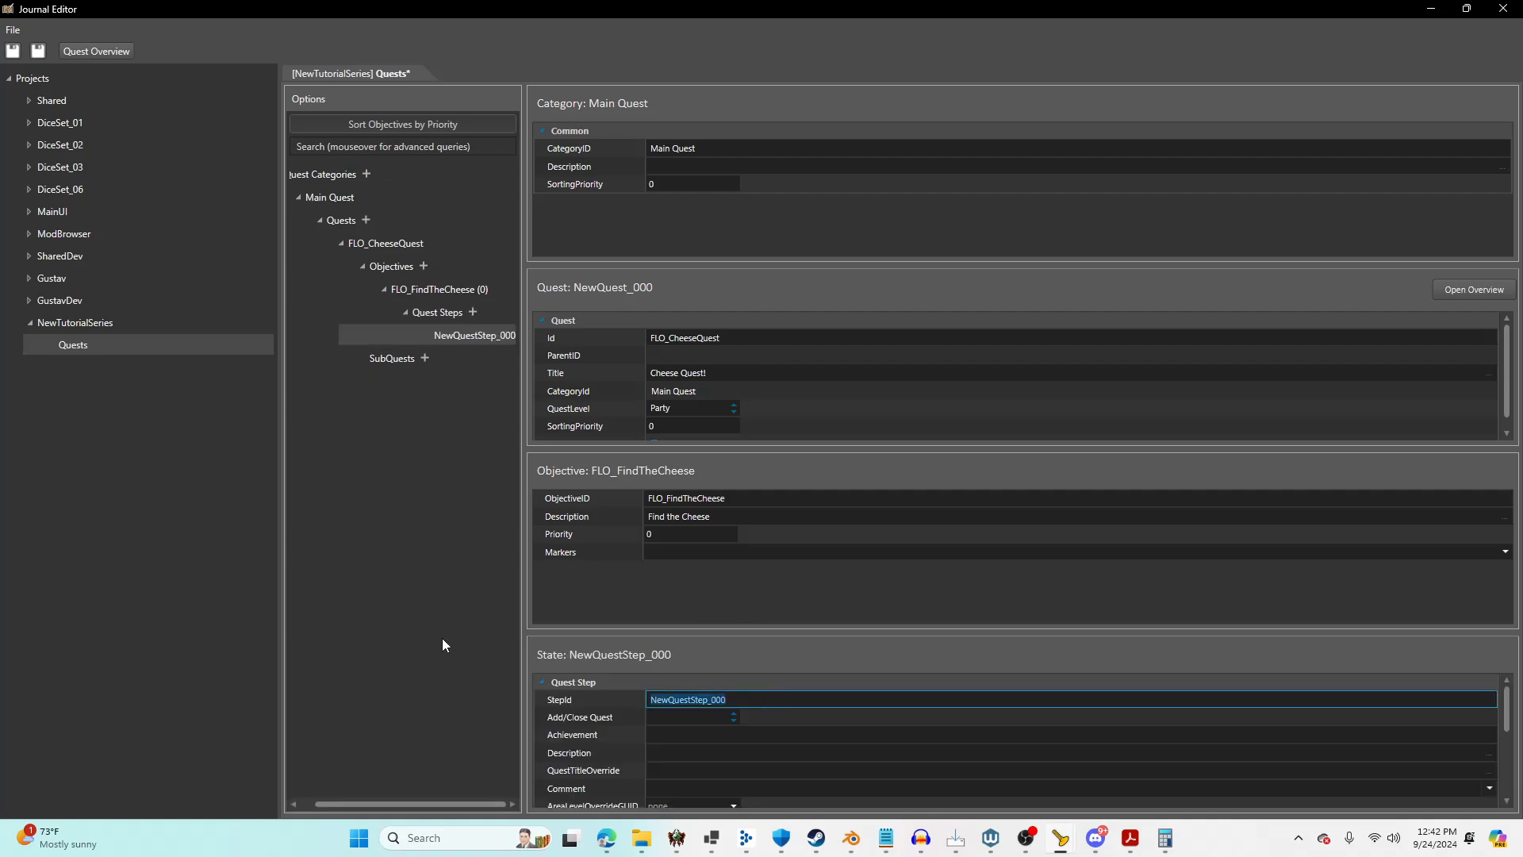
{"action": "type", "text": "Flo_FindTheCheeseStep"}
{"action": "left_click", "coordinate": [872, 616]}
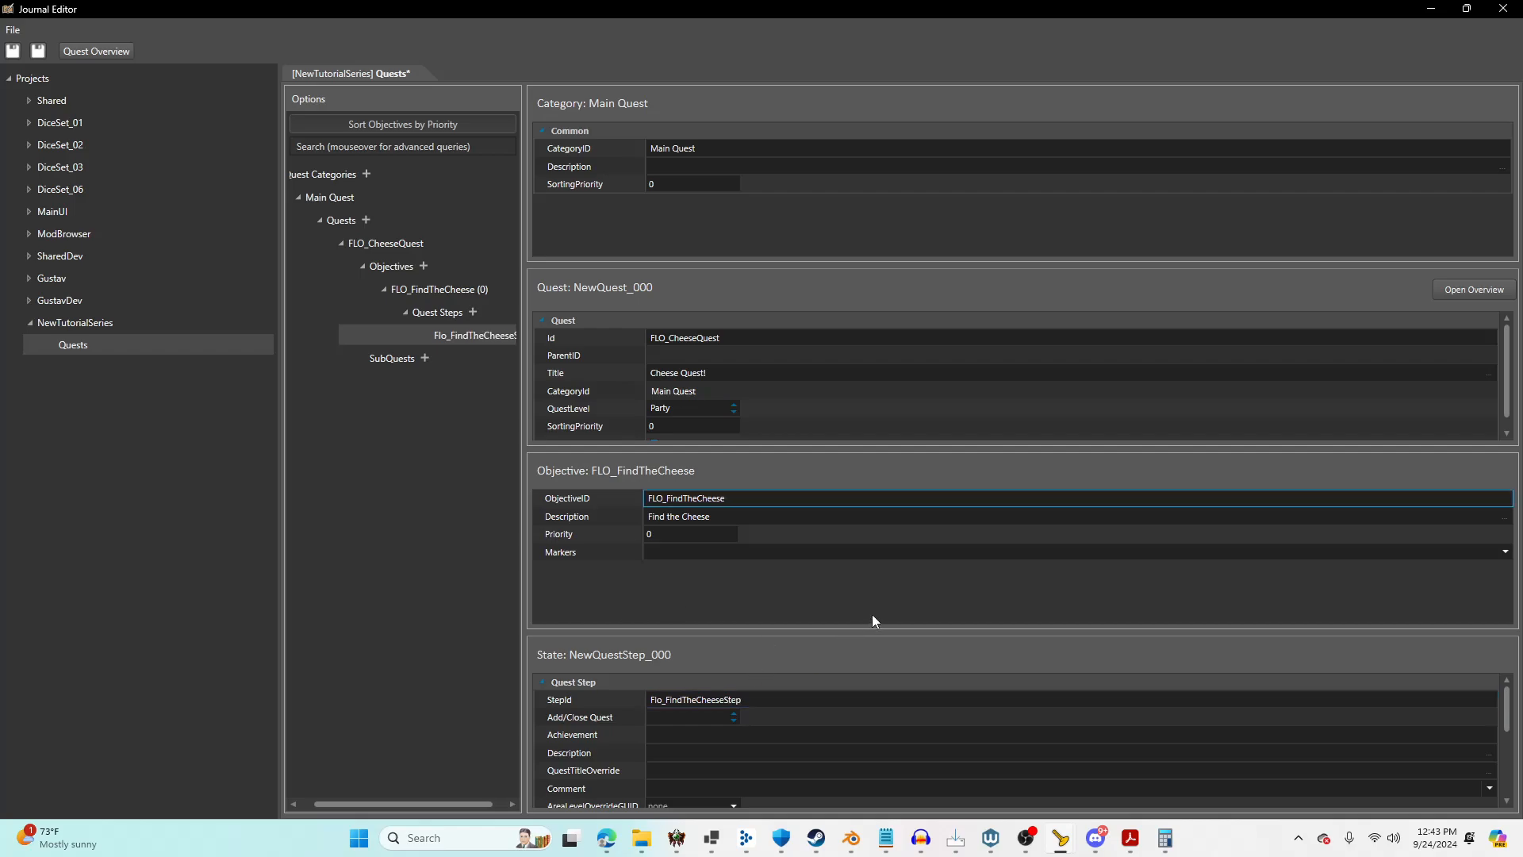
{"action": "left_click", "coordinate": [725, 716]}
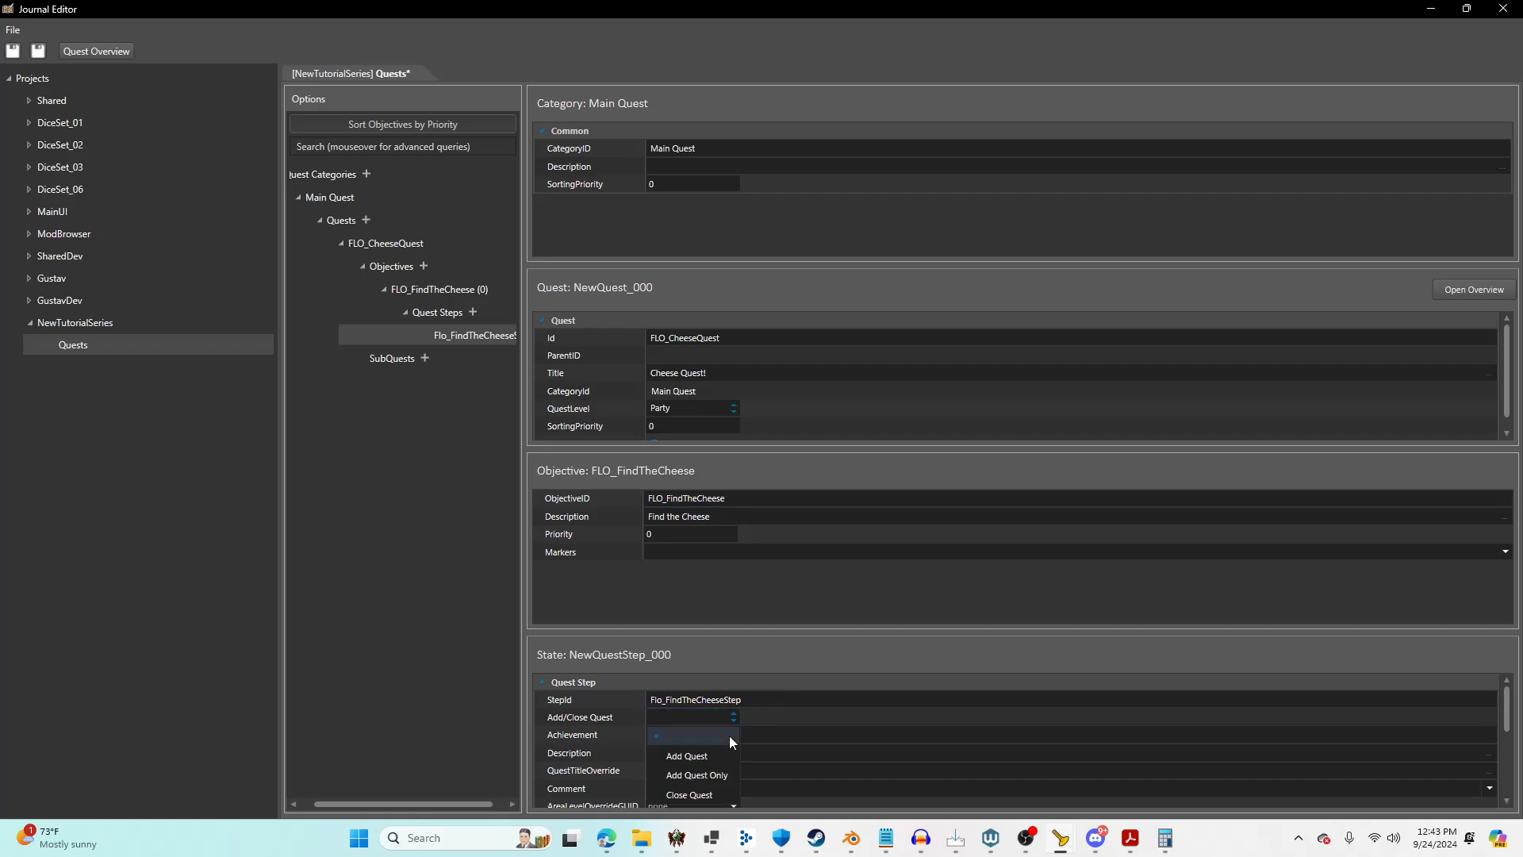
{"action": "left_click", "coordinate": [730, 756]}
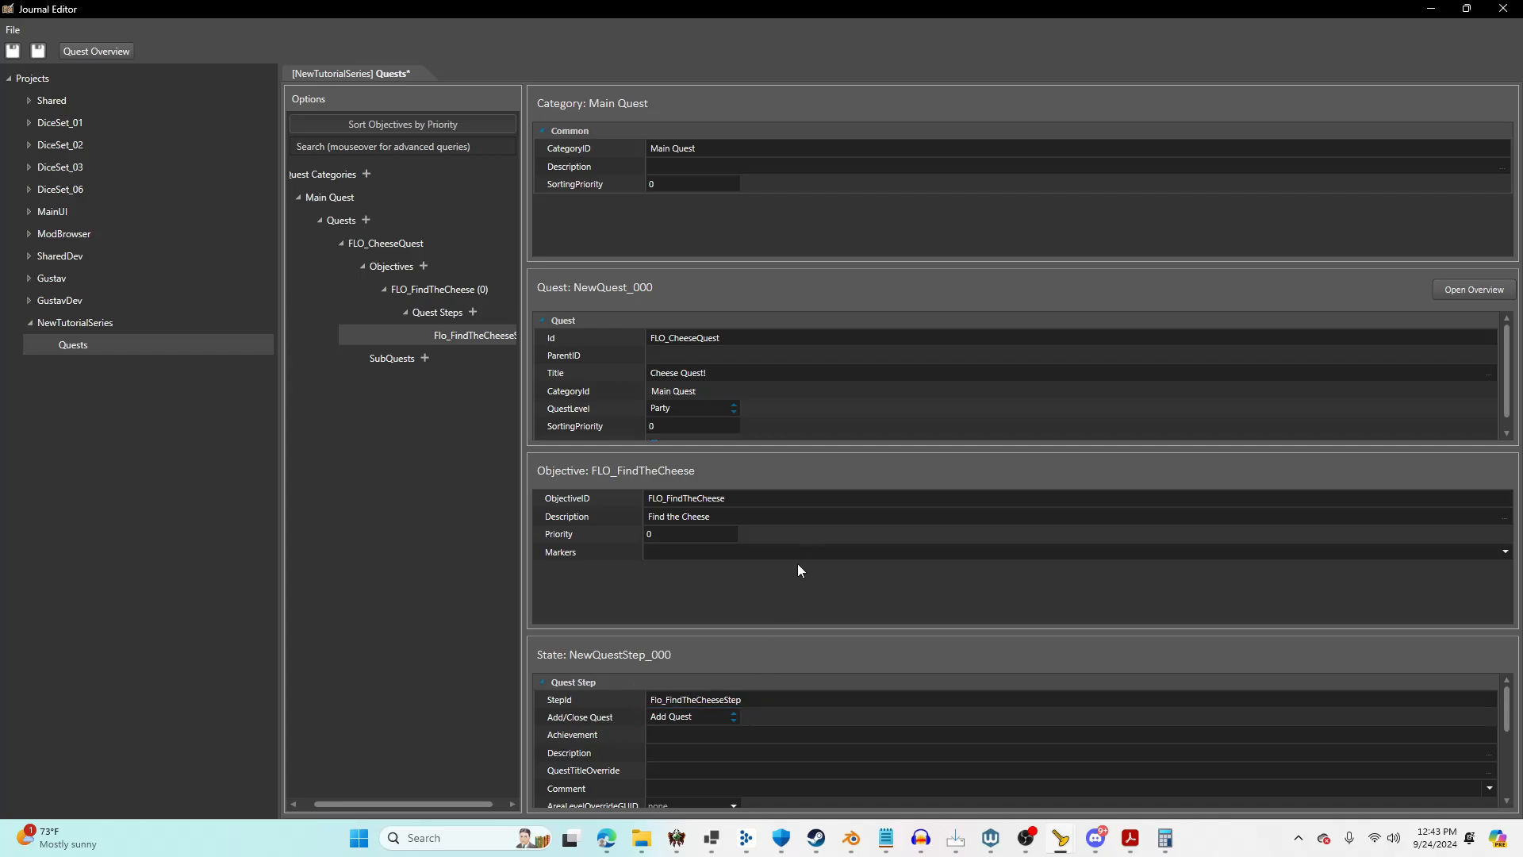
Describe the find-cheese step as "The strange lady has asked us to find cheese... But where will we find it?" and save the journal.
{"action": "left_click", "coordinate": [683, 751]}
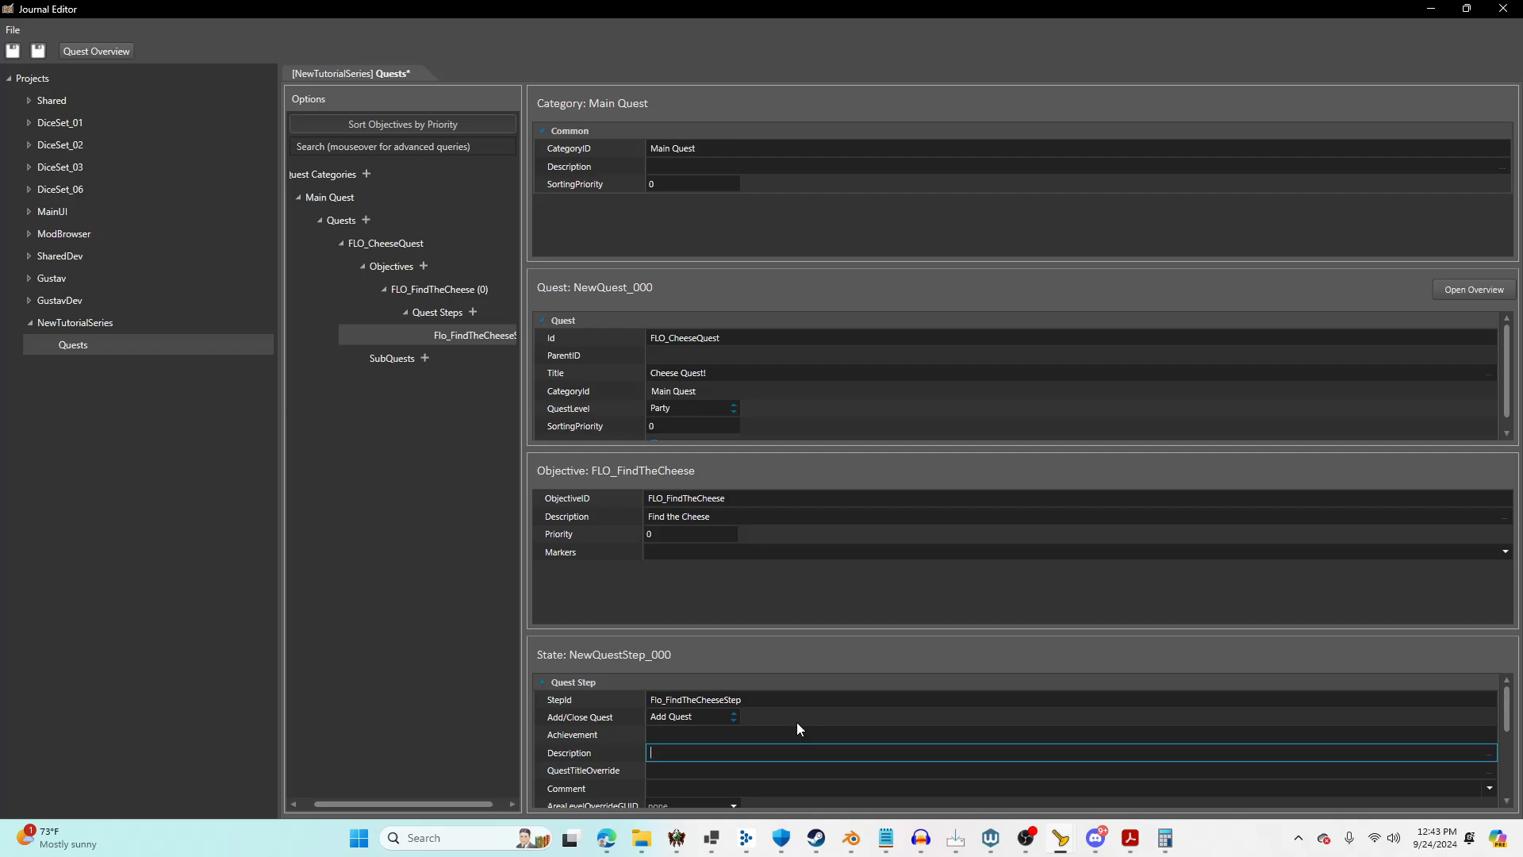
{"action": "type", "text": "he strange lady has asked us to find cheese..."}
{"action": "type", "text": "But where will we find it?"}
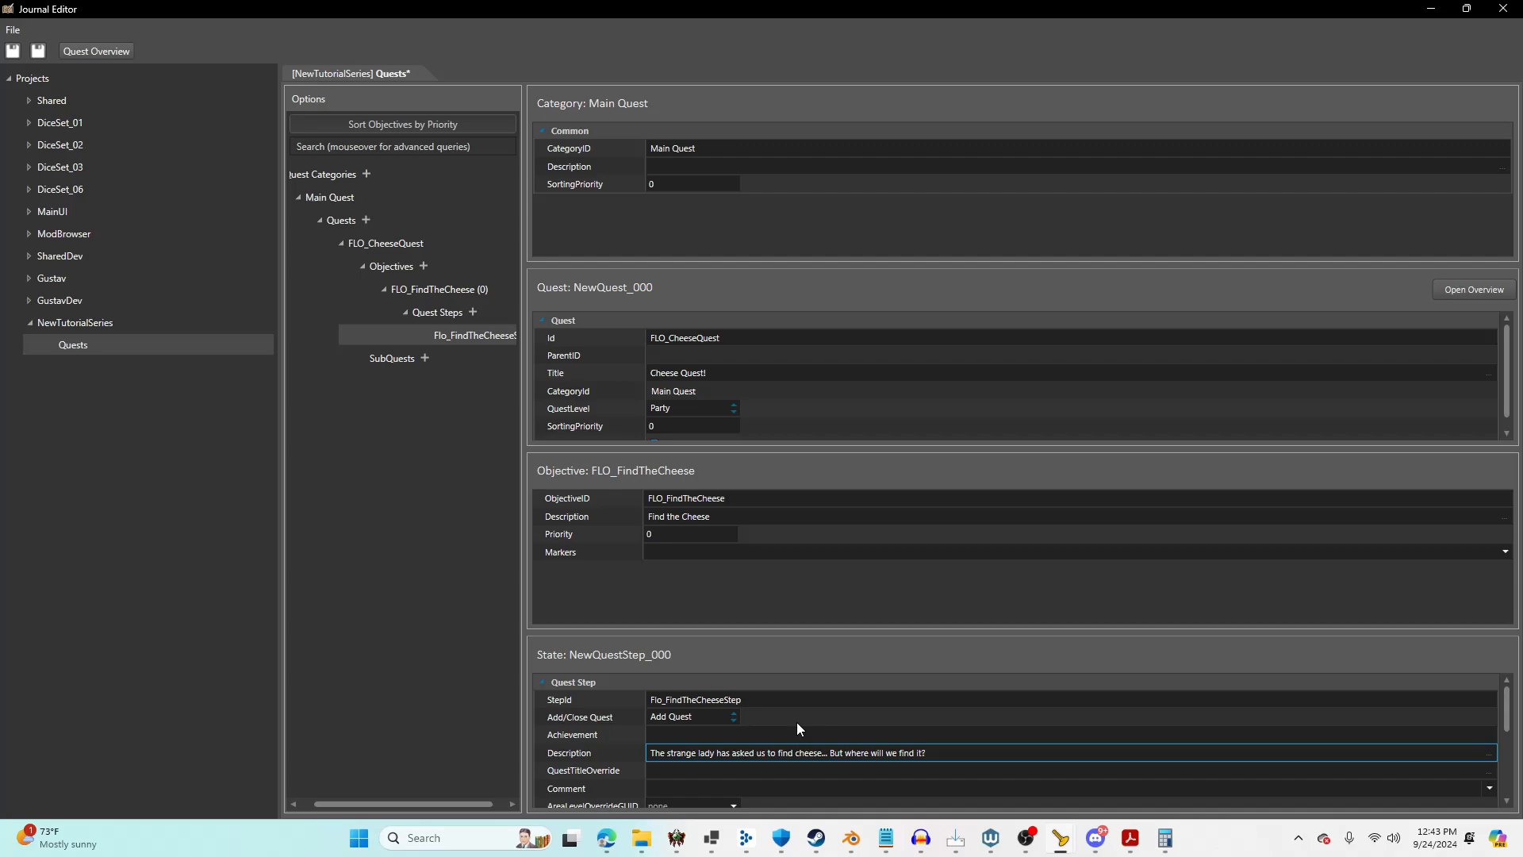
{"action": "left_click", "coordinate": [13, 51]}
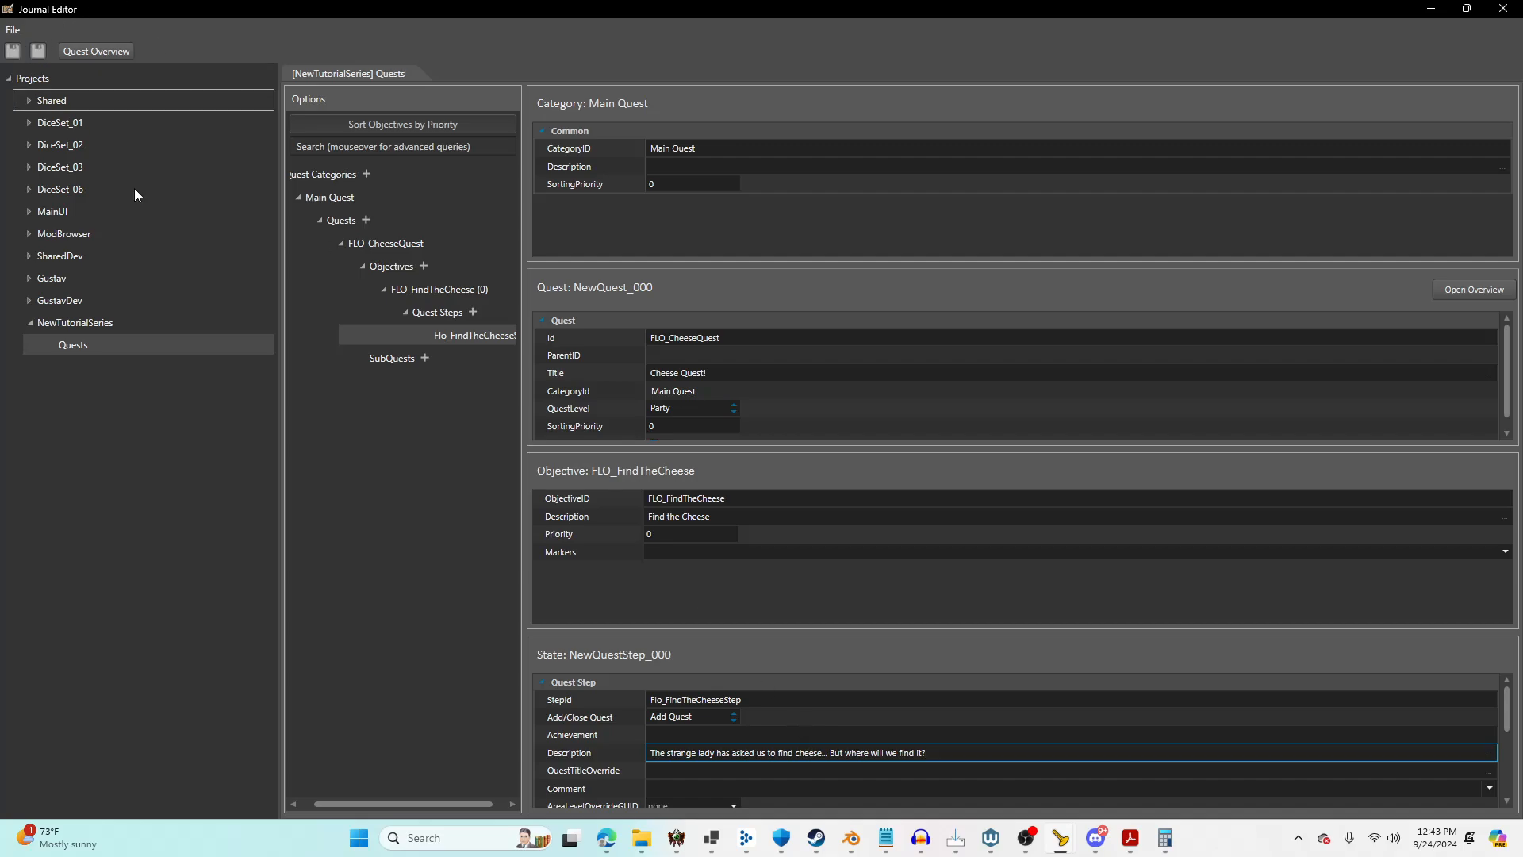
Add a second objective to FLO_CheeseQuest with the ID FLO_ReturnThecheese and the description "We need to return the cheese!".
{"action": "left_click_drag", "start_coordinate": [524, 300], "coordinate": [616, 299]}
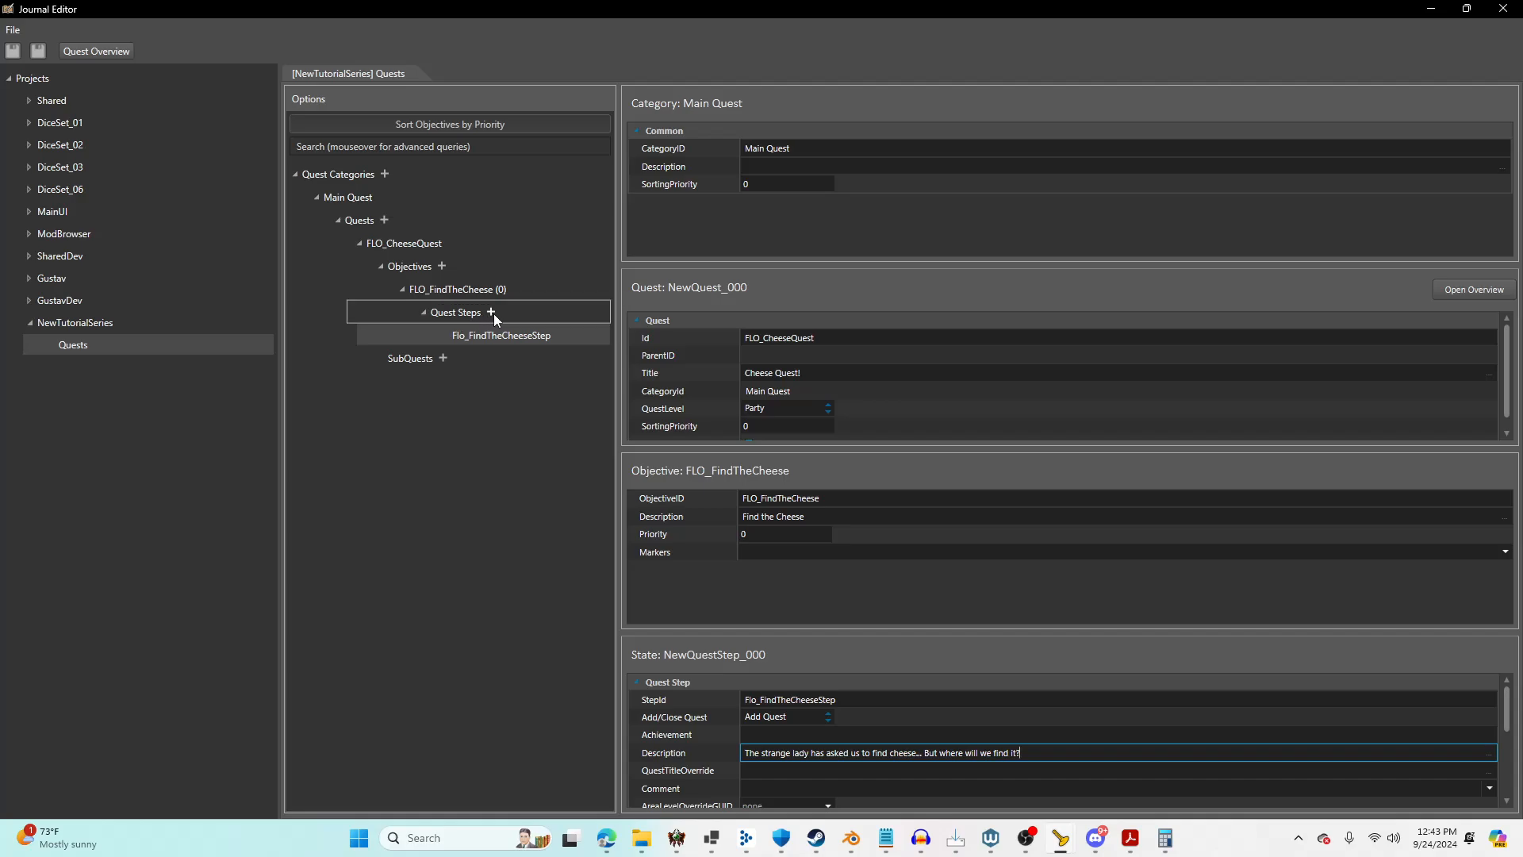
{"action": "left_click", "coordinate": [442, 266]}
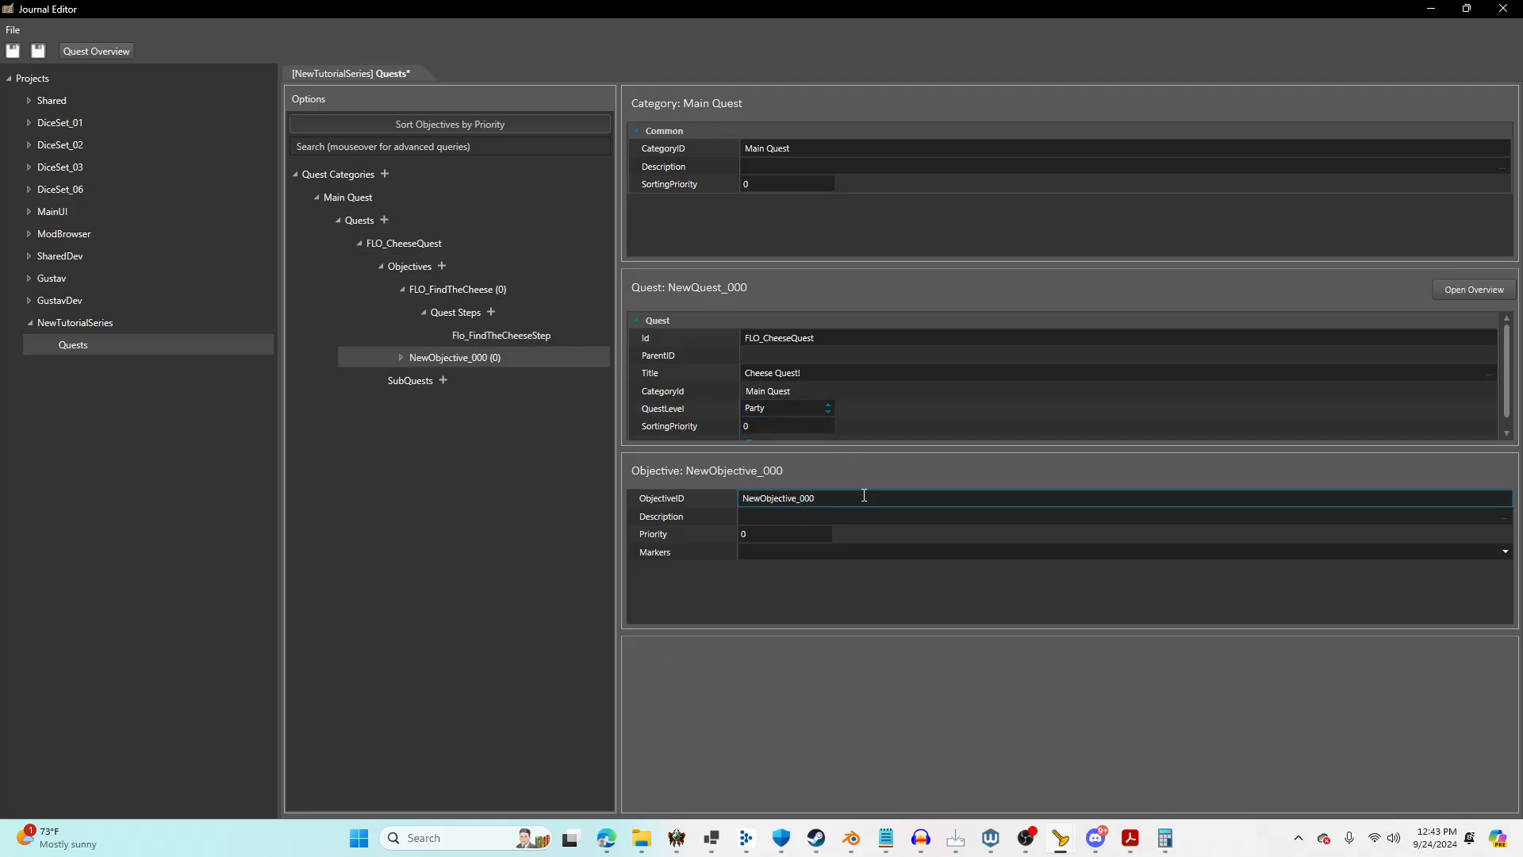
{"action": "left_click", "coordinate": [864, 497]}
{"action": "type", "text": "FLO"}
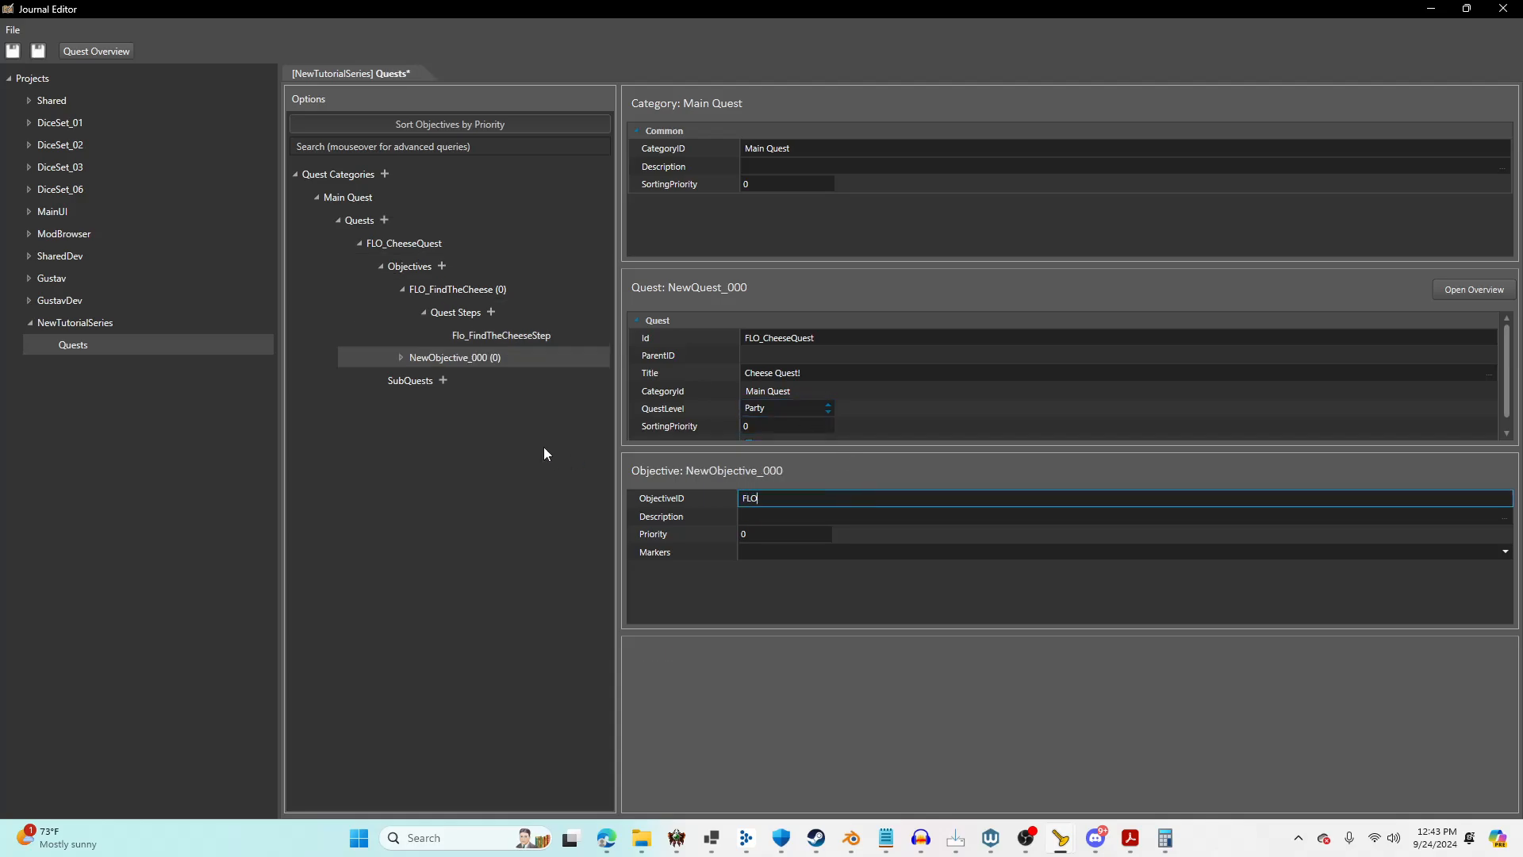
{"action": "type", "text": "_ReturnThecheese"}
{"action": "left_click", "coordinate": [756, 517]}
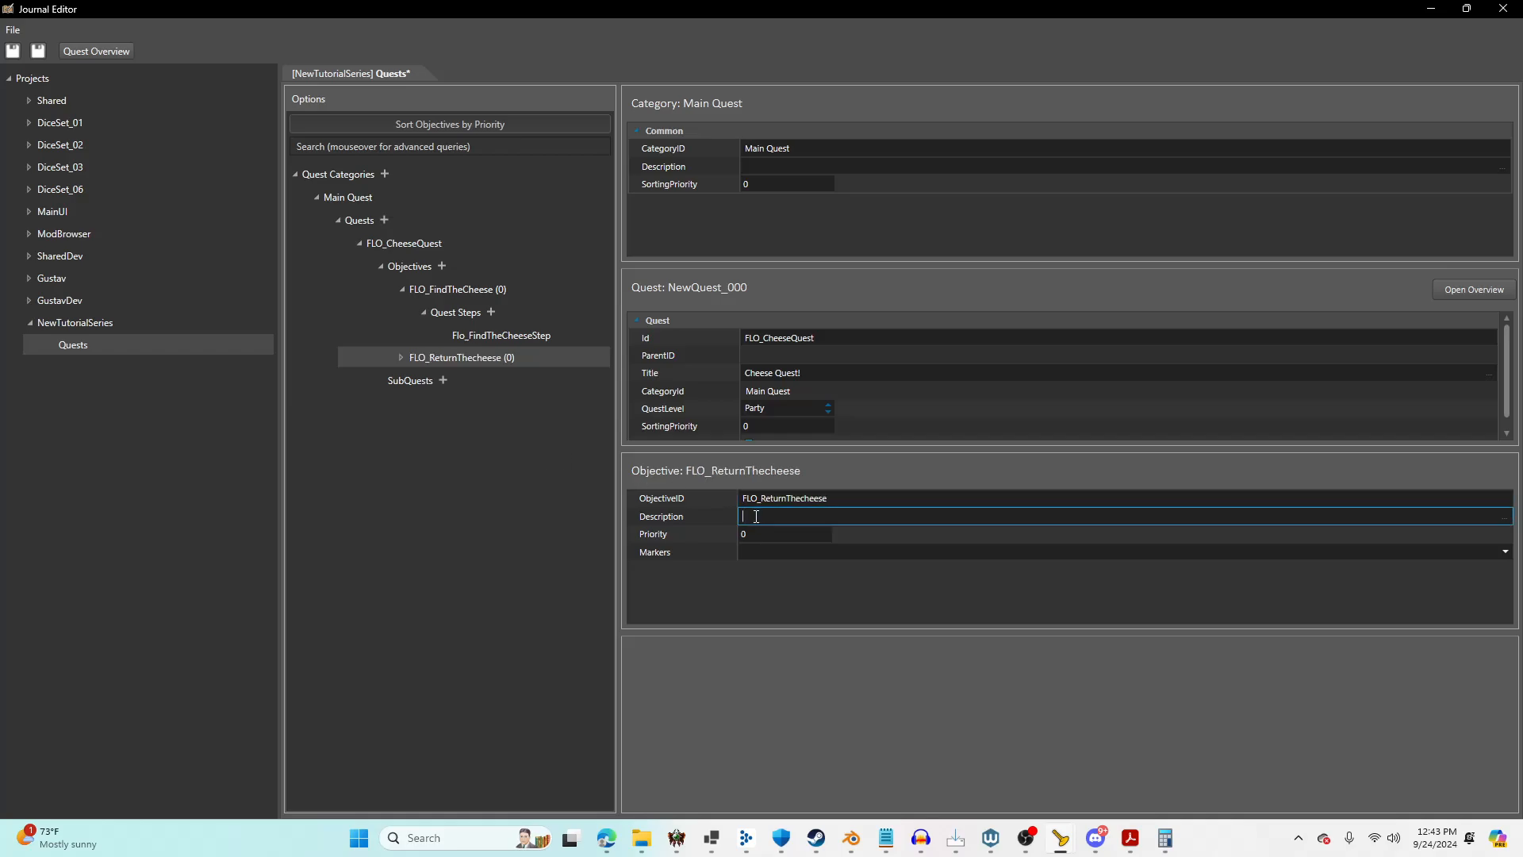
{"action": "type", "text": "We need to return the cheese!"}
Add a quest step named FLO_ReturnTheCheeseStep to the FLO_ReturnThecheese objective and set its Add/Close Quest option to Add Quest.
{"action": "left_click", "coordinate": [401, 358]}
{"action": "left_click", "coordinate": [491, 381]}
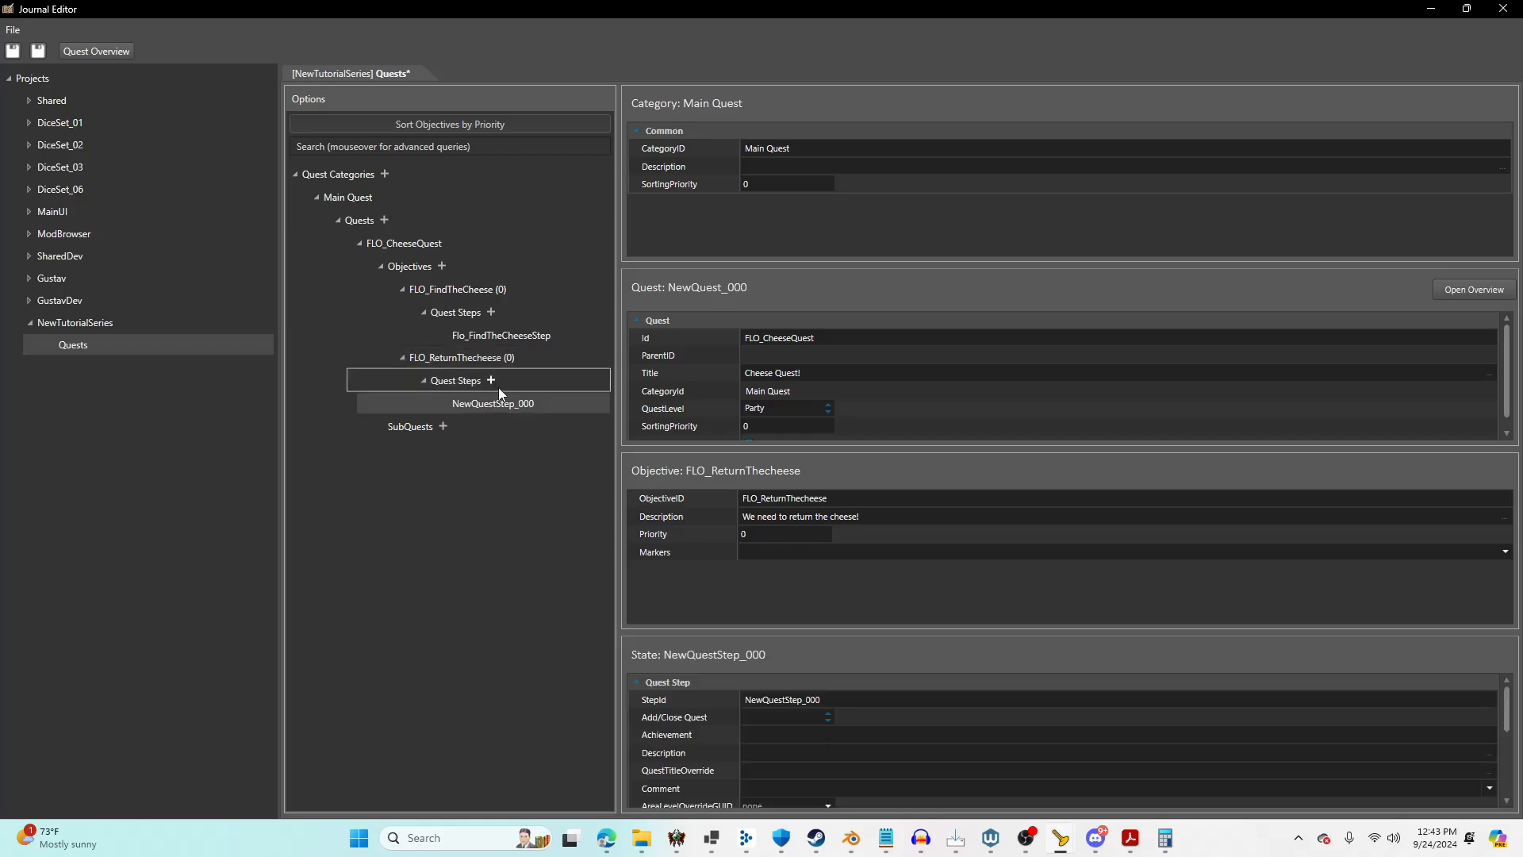
{"action": "type", "text": "F"}
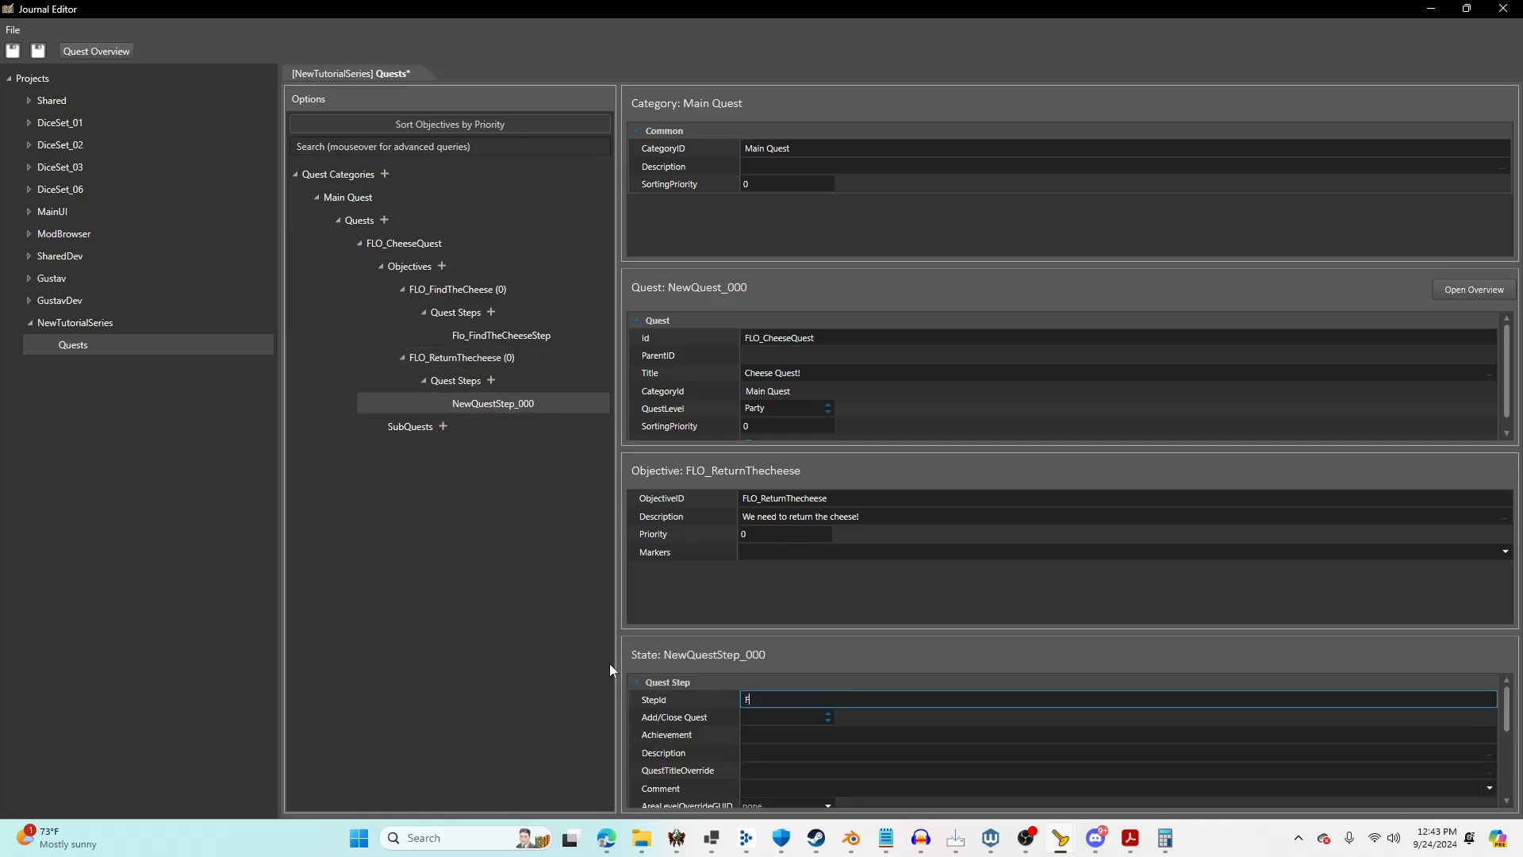
{"action": "type", "text": "LO_ReturnTheCheeseStep"}
{"action": "left_click", "coordinate": [829, 718]}
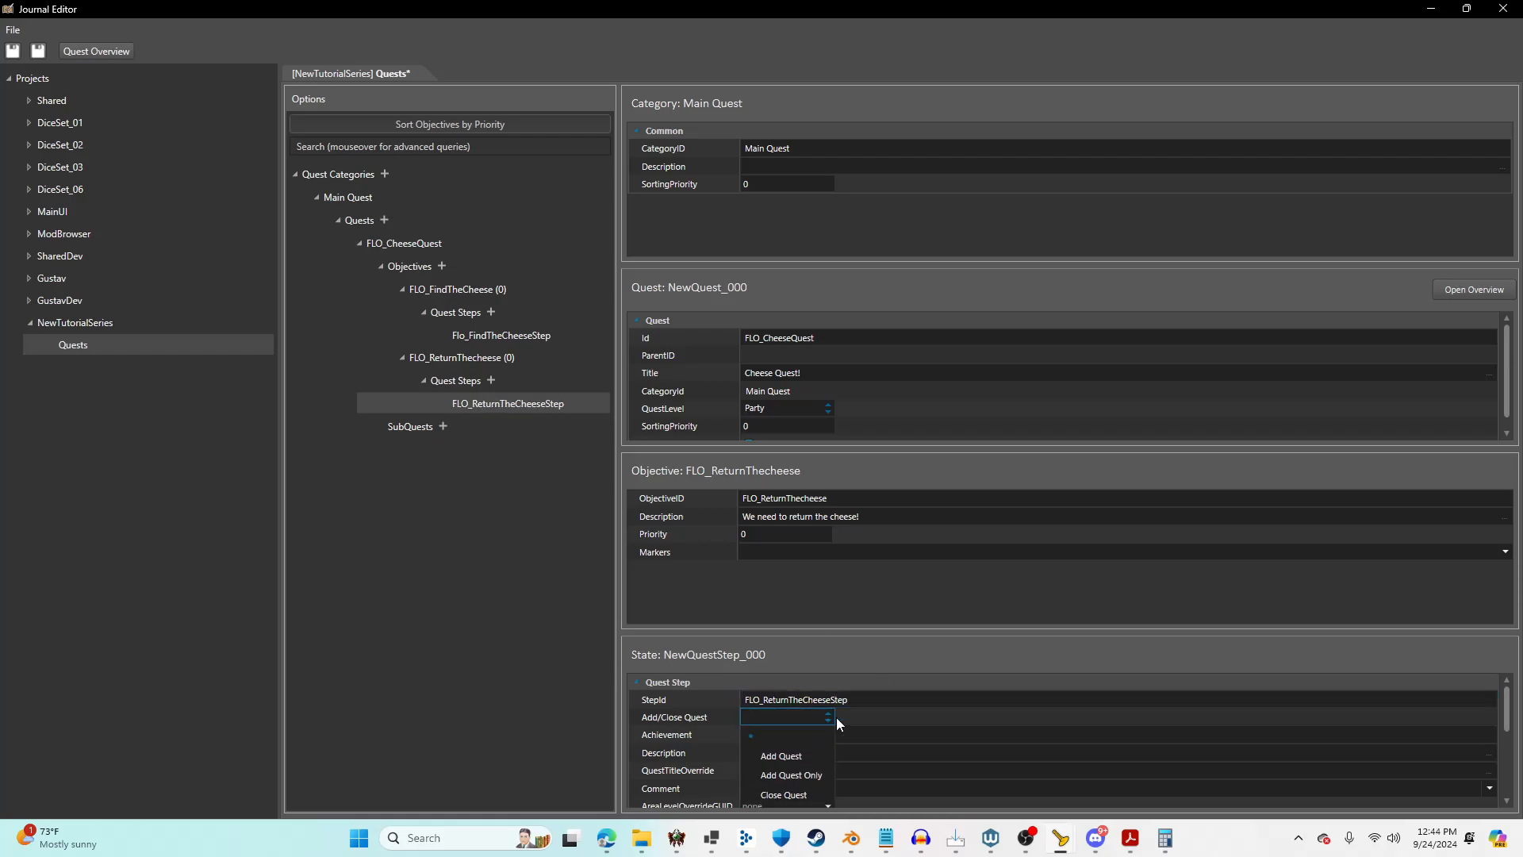
{"action": "left_click", "coordinate": [856, 723]}
{"action": "left_click", "coordinate": [830, 717]}
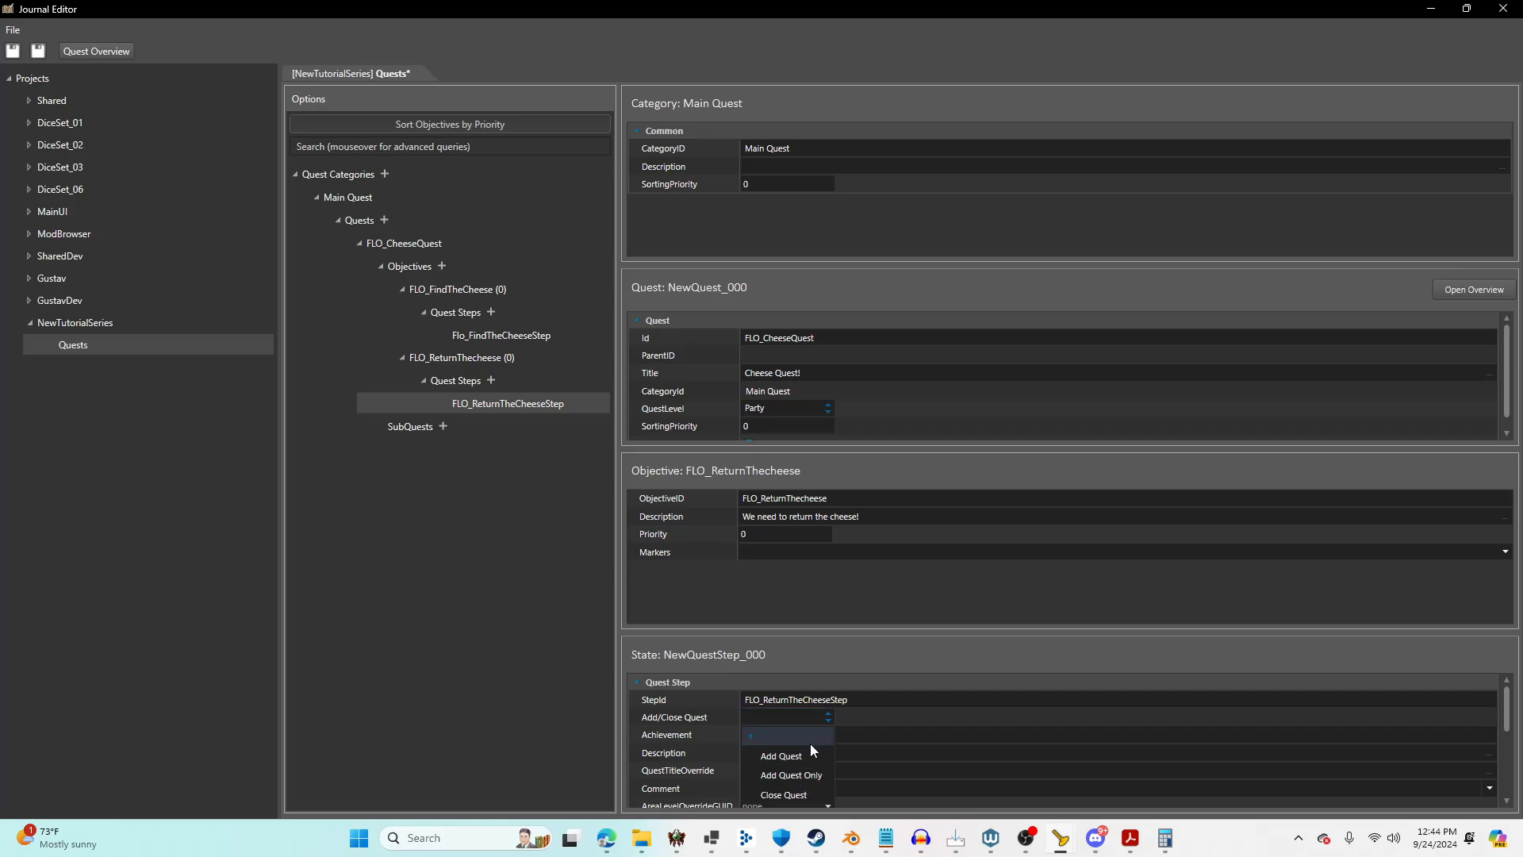
{"action": "left_click", "coordinate": [807, 753]}
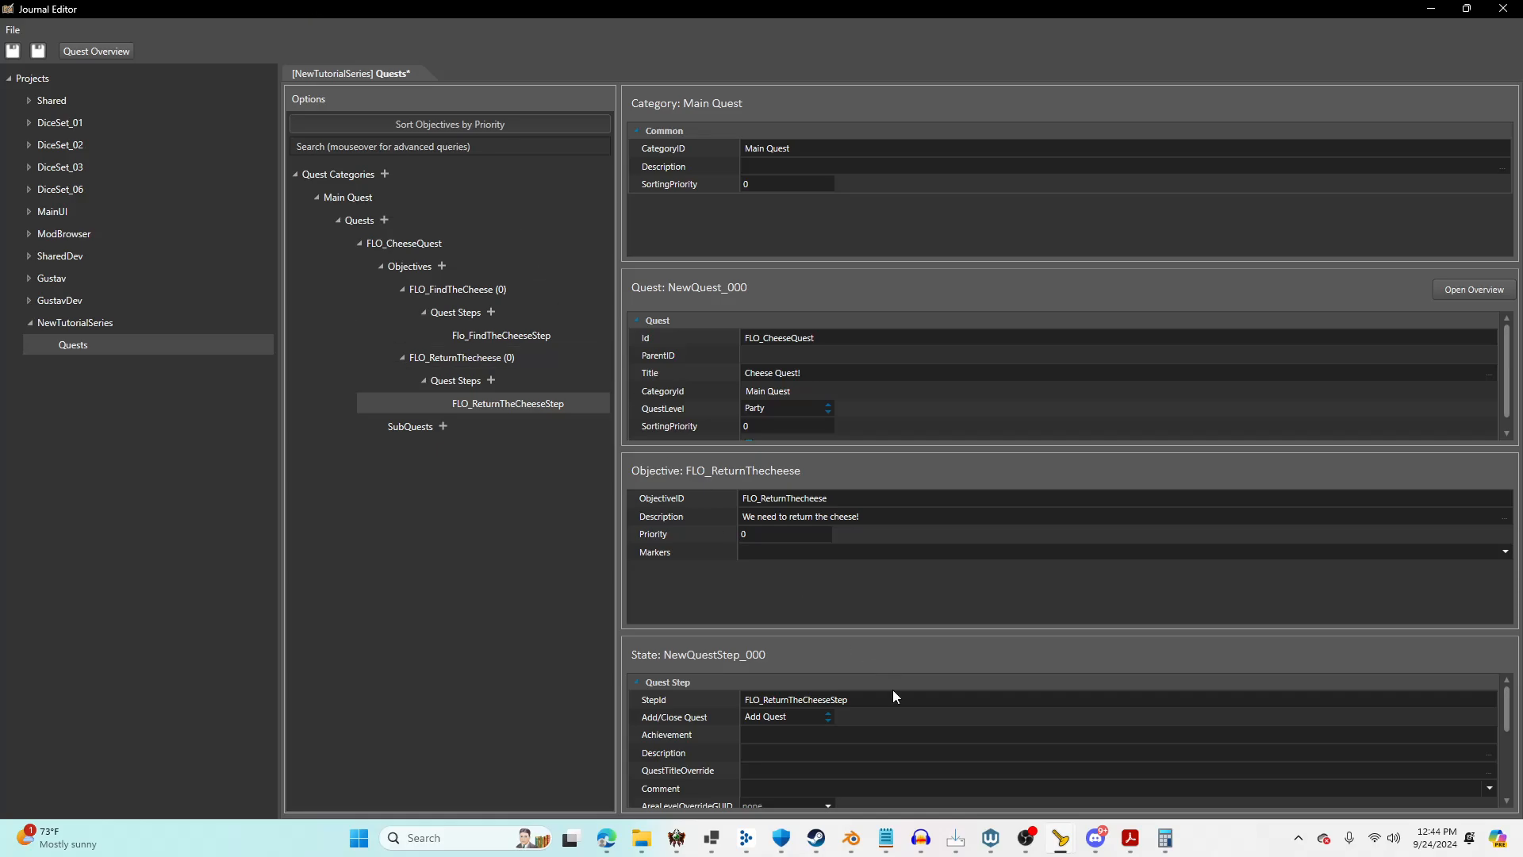
Describe the return-cheese step as "We found the cheese, we now need to return it." and save the journal.
{"action": "left_click", "coordinate": [806, 754]}
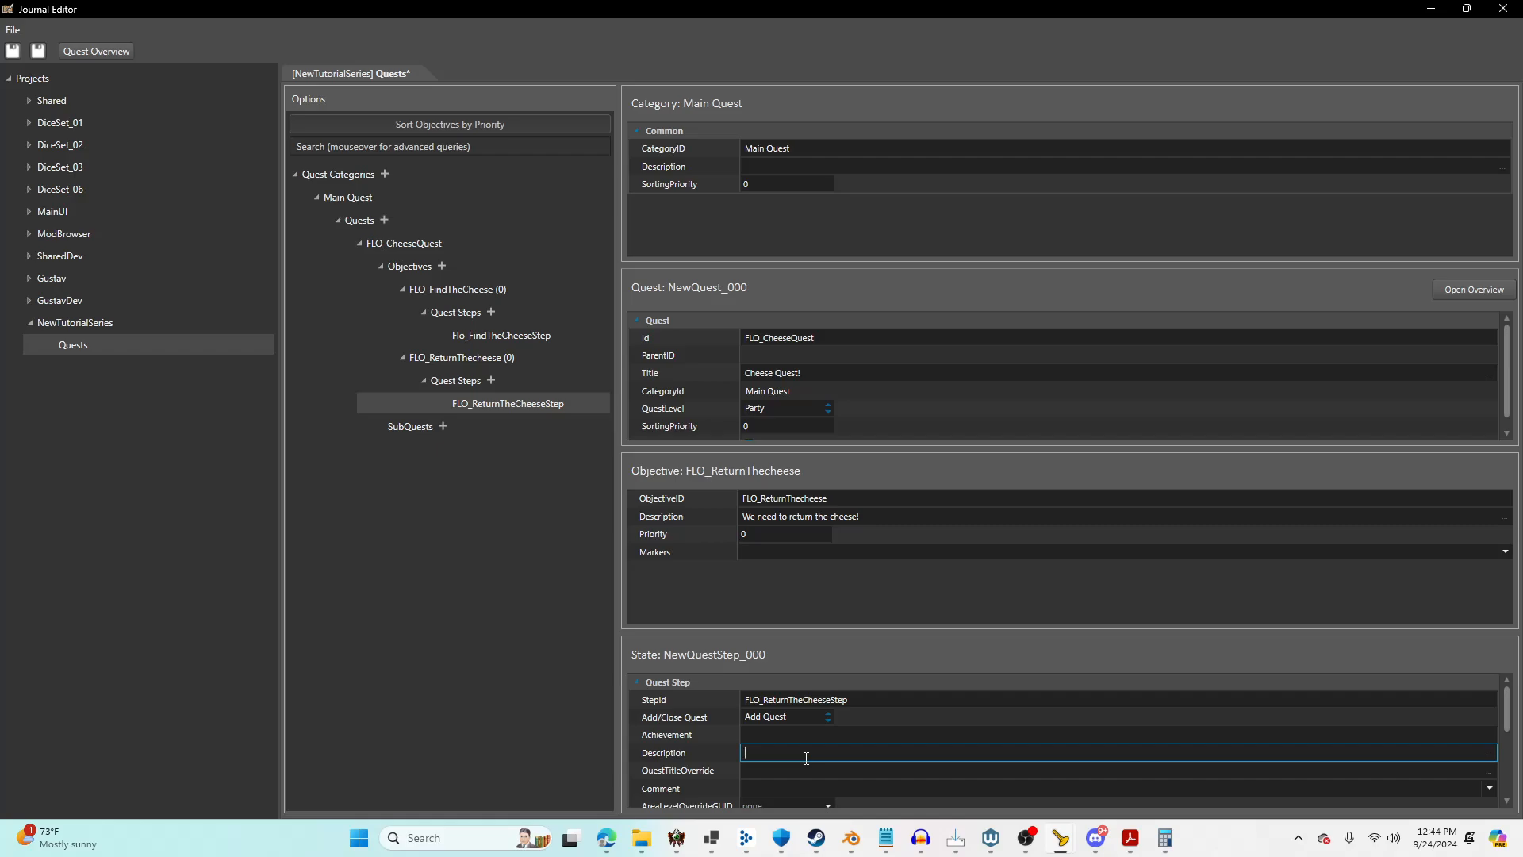
{"action": "type", "text": "We found the cheese, wer now need to return it."}
{"action": "left_click", "coordinate": [12, 50]}
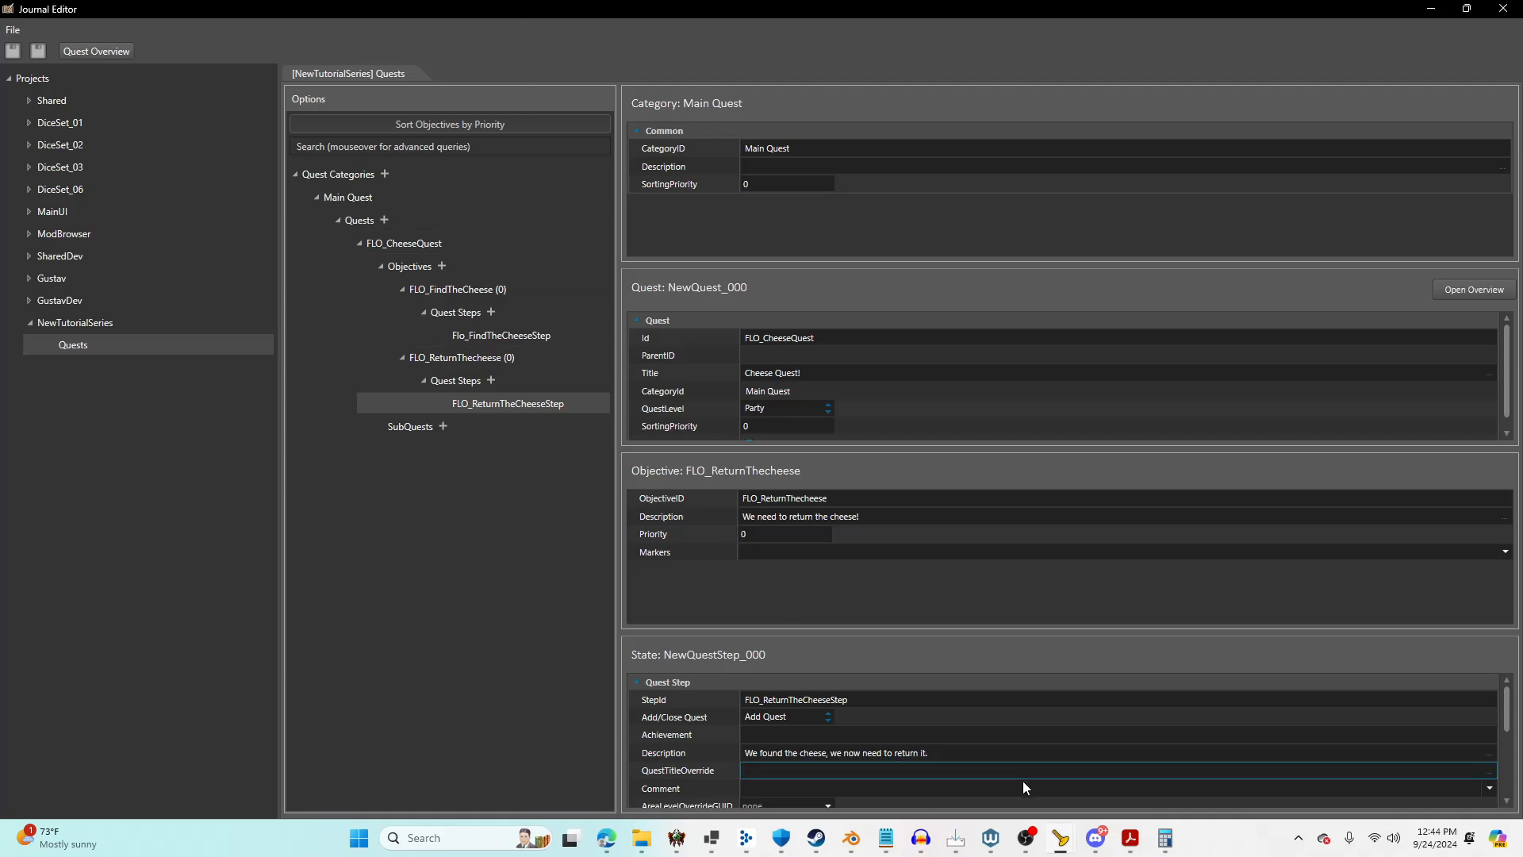
Switch to the main Glasses level editor window and open the Dialog Editor.
{"action": "mouse_move", "coordinate": [1071, 848]}
{"action": "mouse_move", "coordinate": [904, 779]}
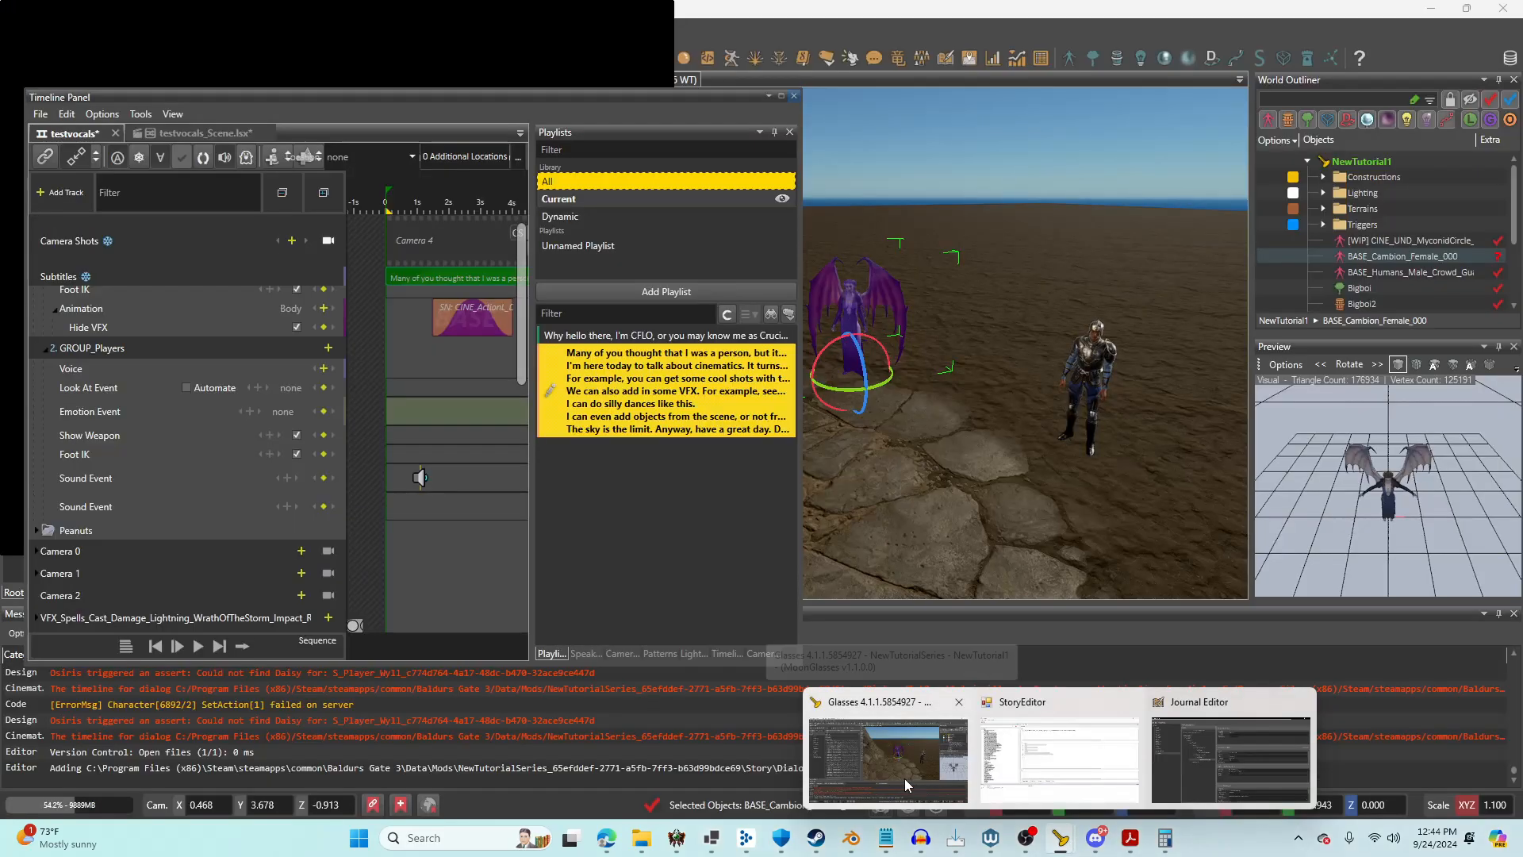
{"action": "left_click", "coordinate": [935, 773]}
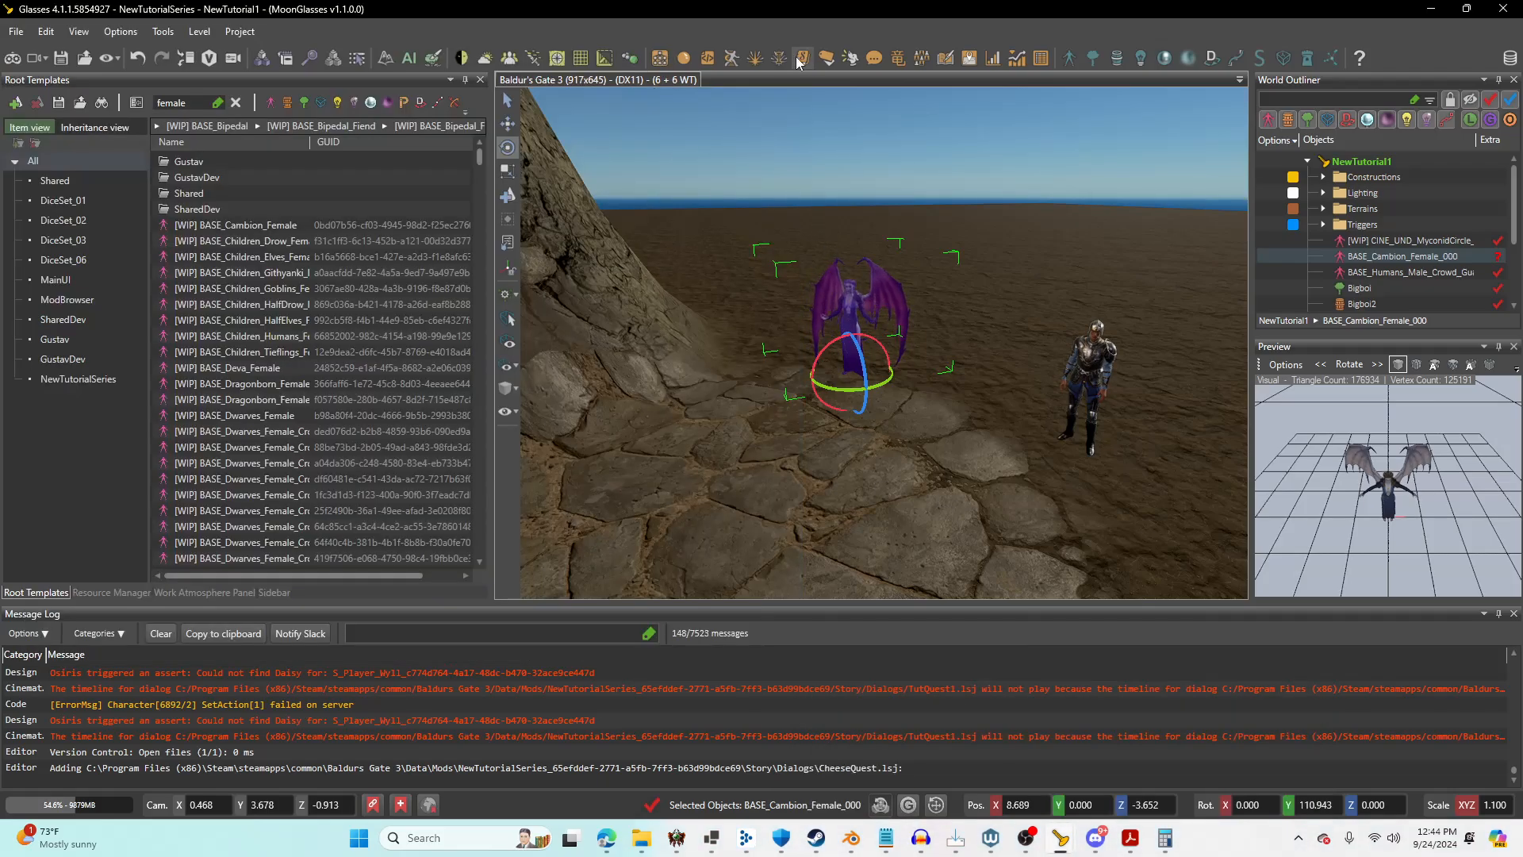
{"action": "left_click", "coordinate": [875, 58]}
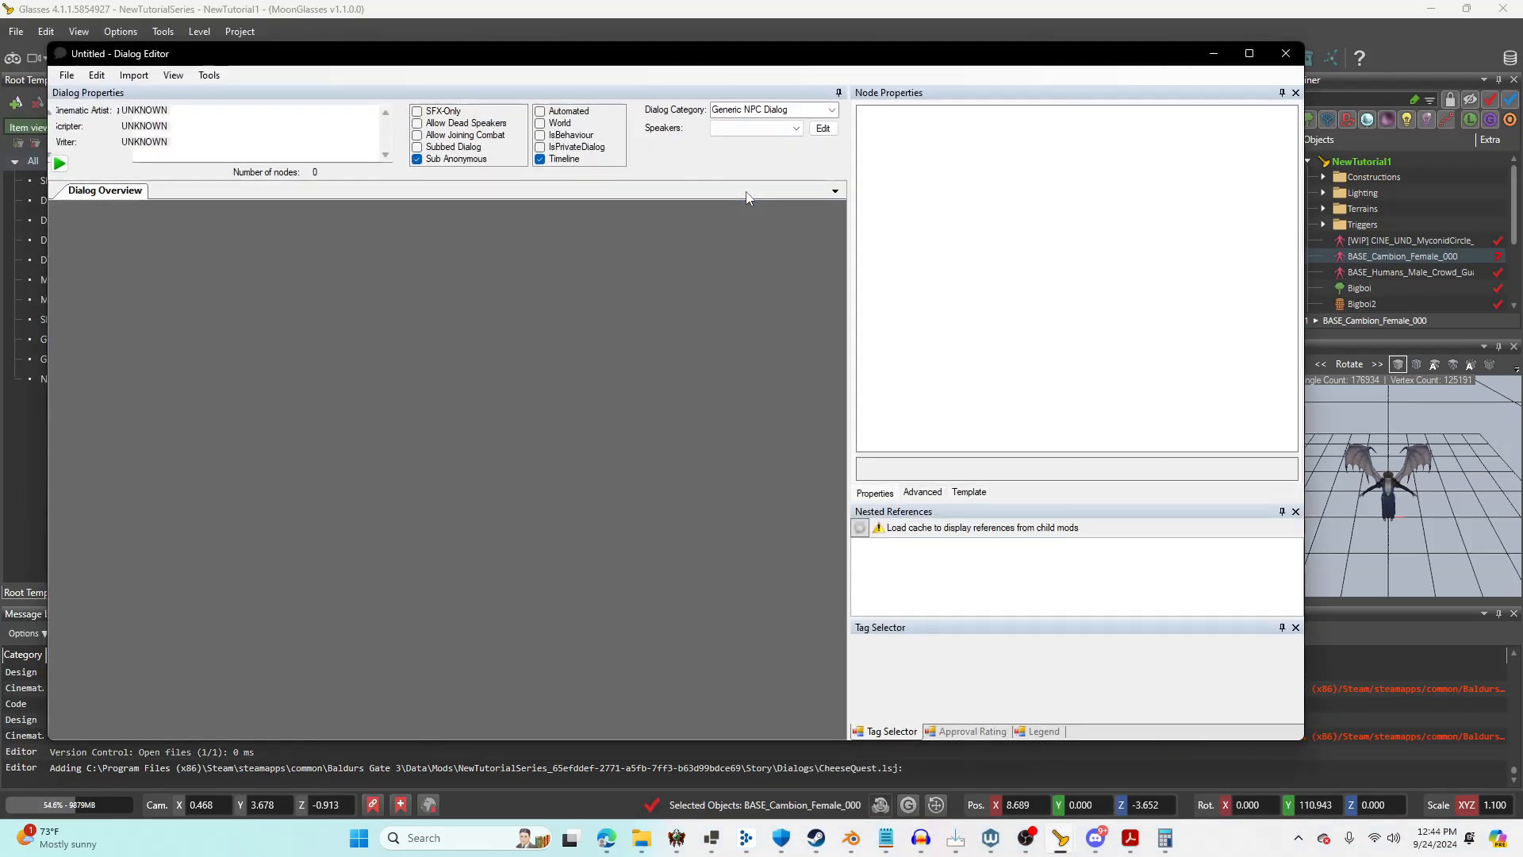
Open the recent dialog CheeseQuest.lsj in the Dialog Editor.
{"action": "left_click", "coordinate": [67, 74]}
{"action": "mouse_move", "coordinate": [92, 110]}
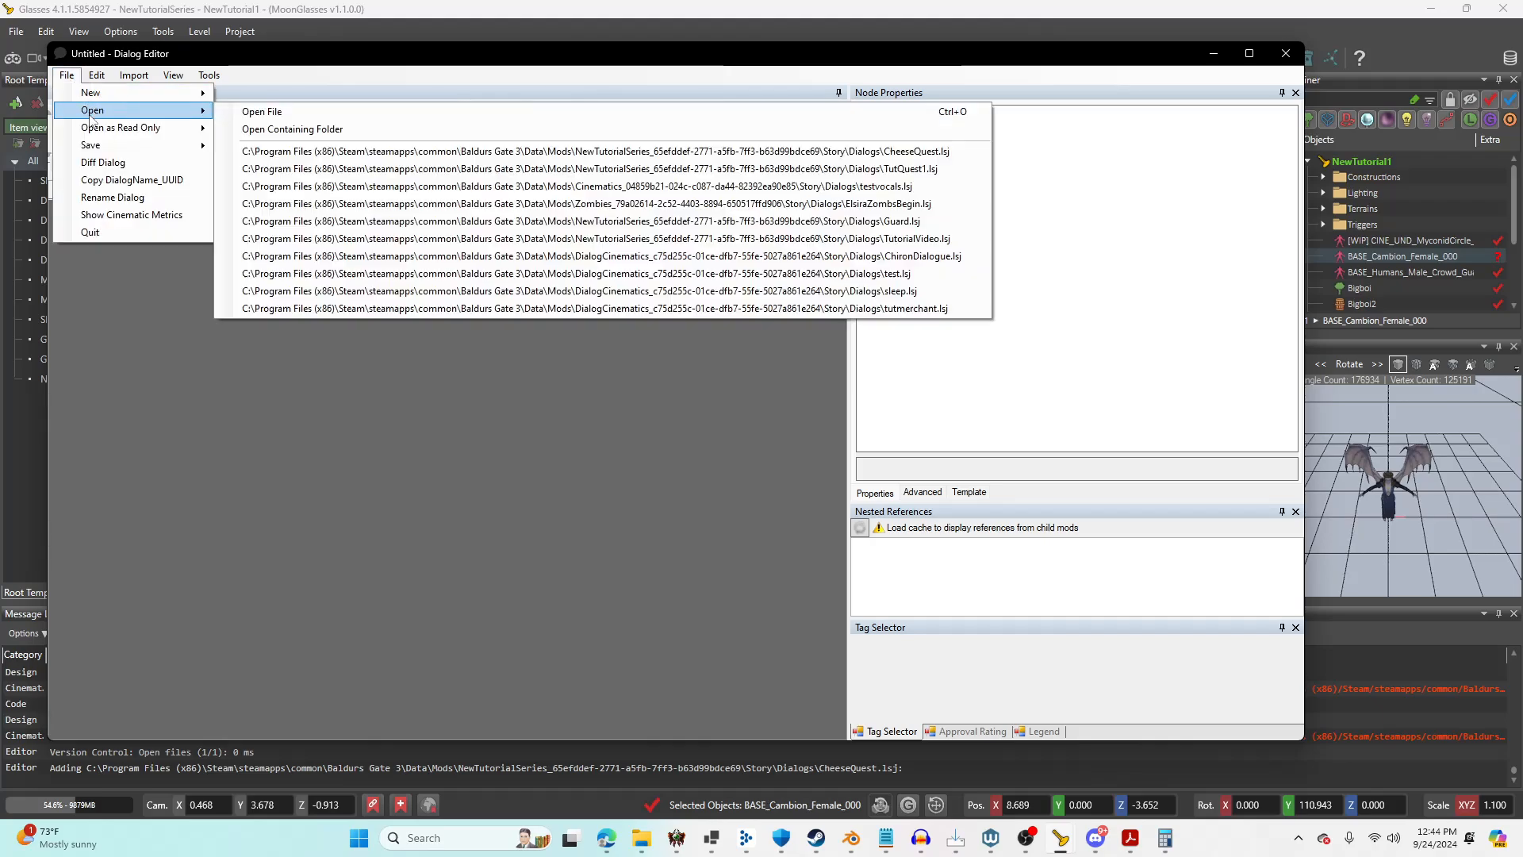
{"action": "left_click", "coordinate": [477, 158]}
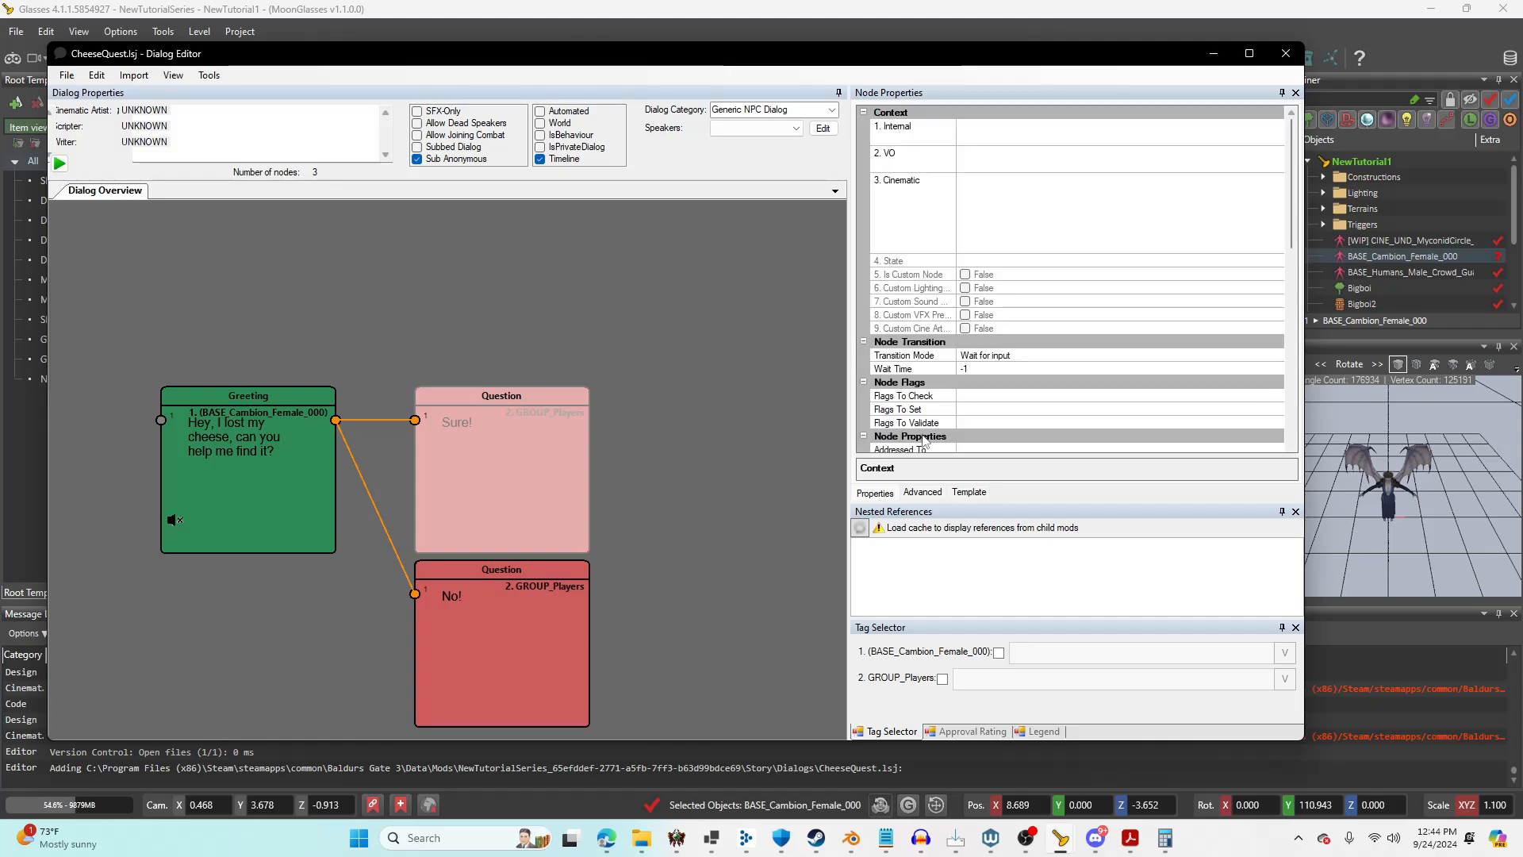
Add the quest flag "FLO_CheeseQuest - Flo_FindTheCheeseStep" to Flags To Set on the "Sure!" question node.
{"action": "left_click", "coordinate": [958, 411]}
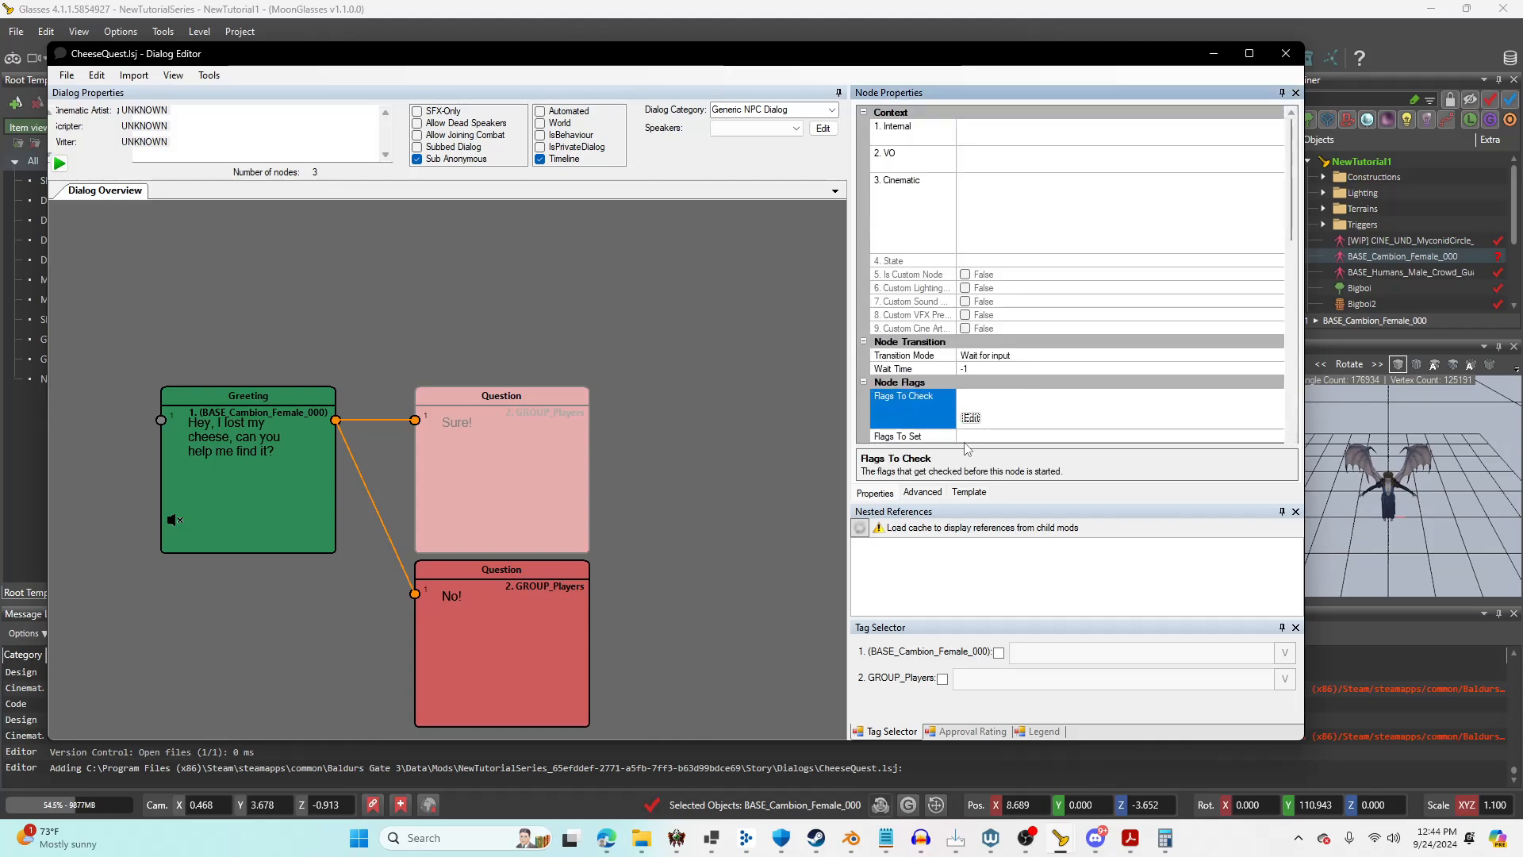
{"action": "left_click", "coordinate": [966, 438]}
{"action": "left_click", "coordinate": [970, 431]}
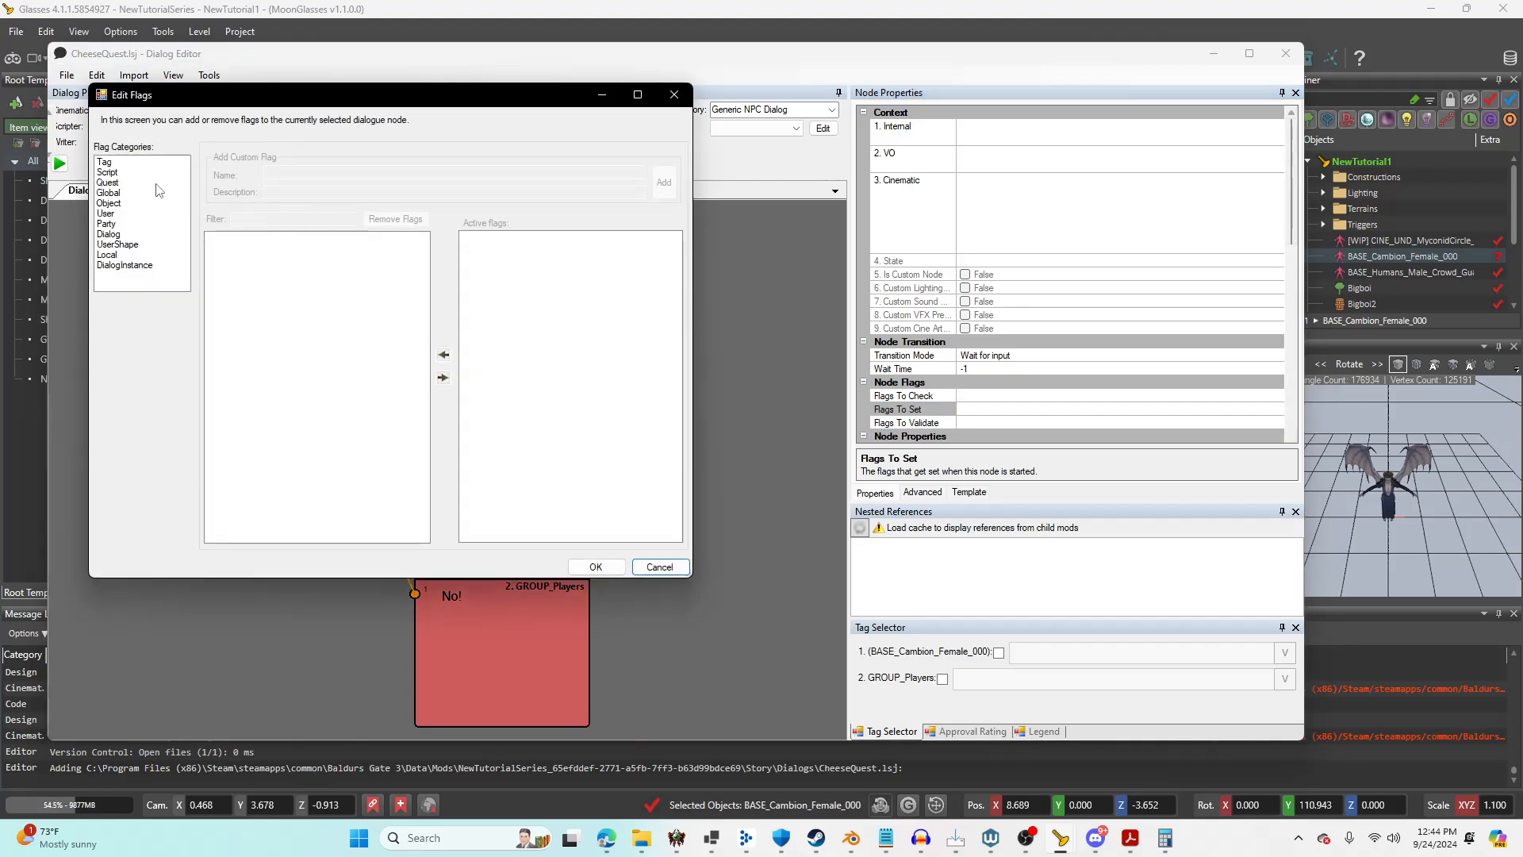
{"action": "left_click", "coordinate": [131, 183]}
{"action": "left_click", "coordinate": [255, 217]}
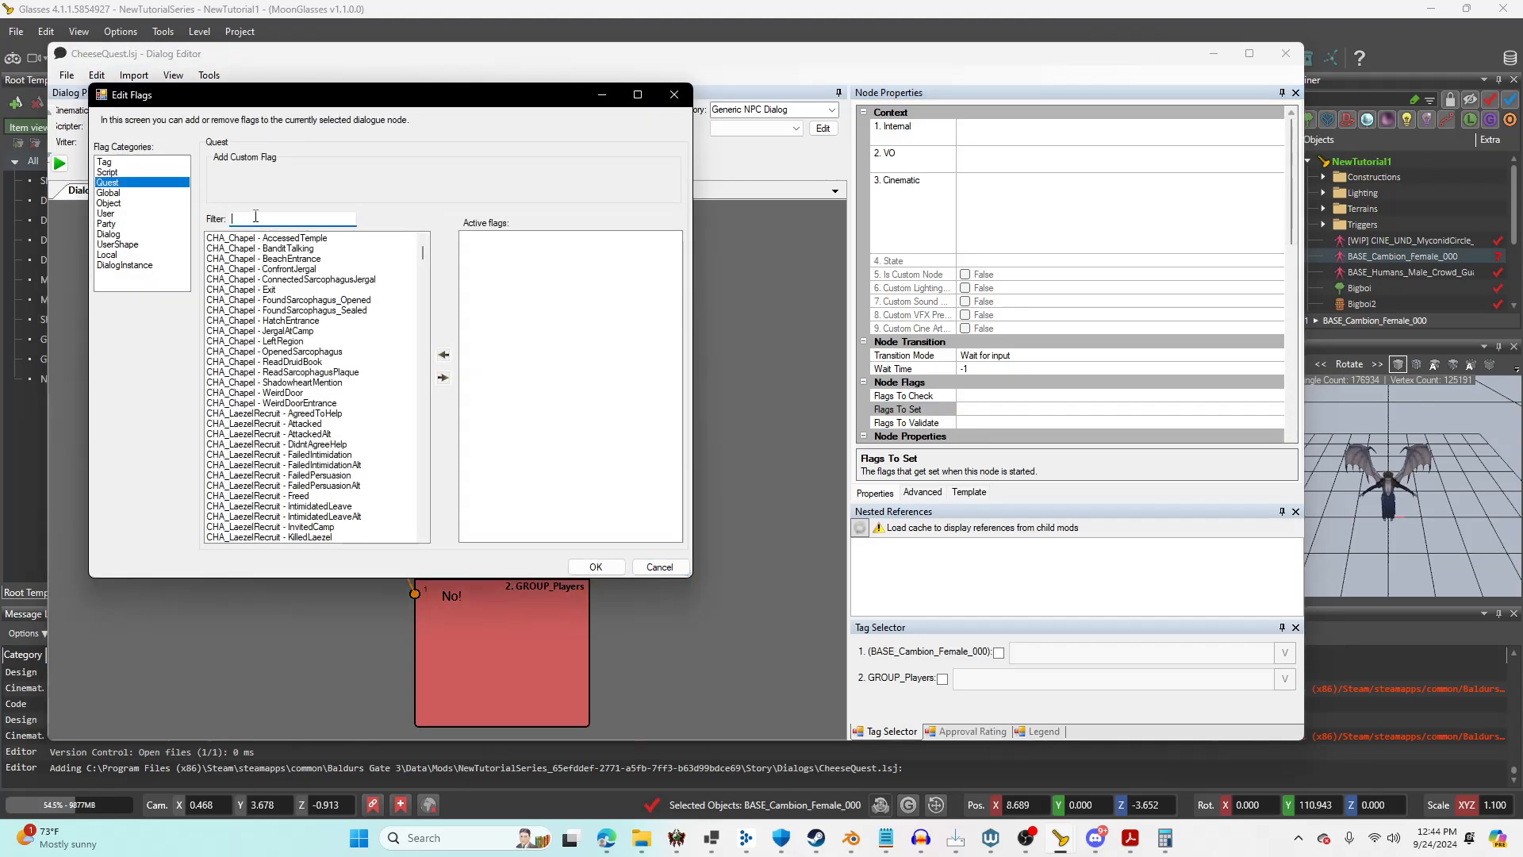
{"action": "type", "text": "FLO"}
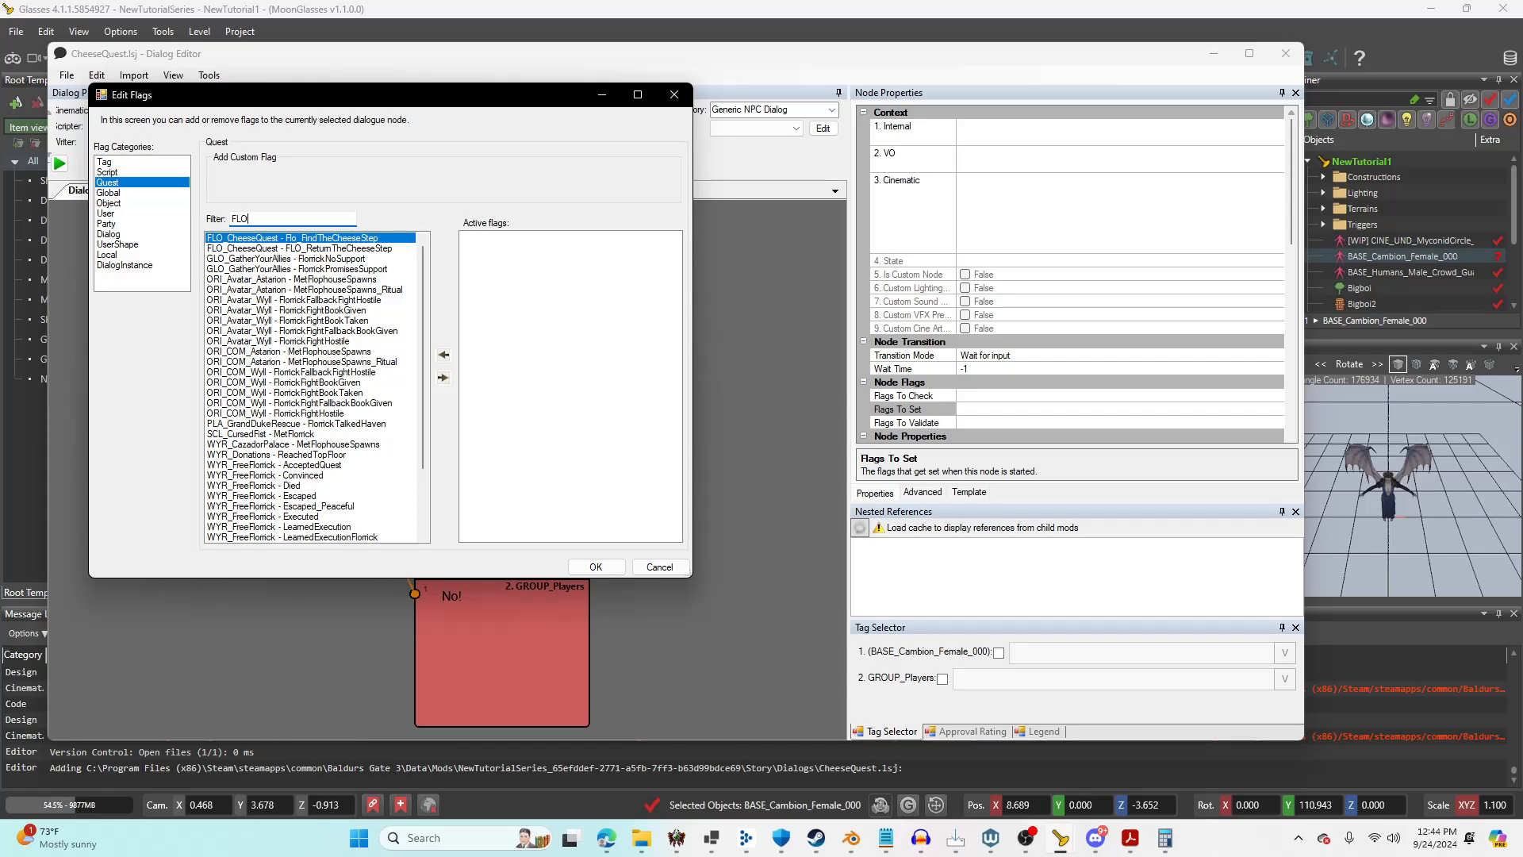
{"action": "double_click", "coordinate": [355, 238]}
{"action": "left_click", "coordinate": [596, 566]}
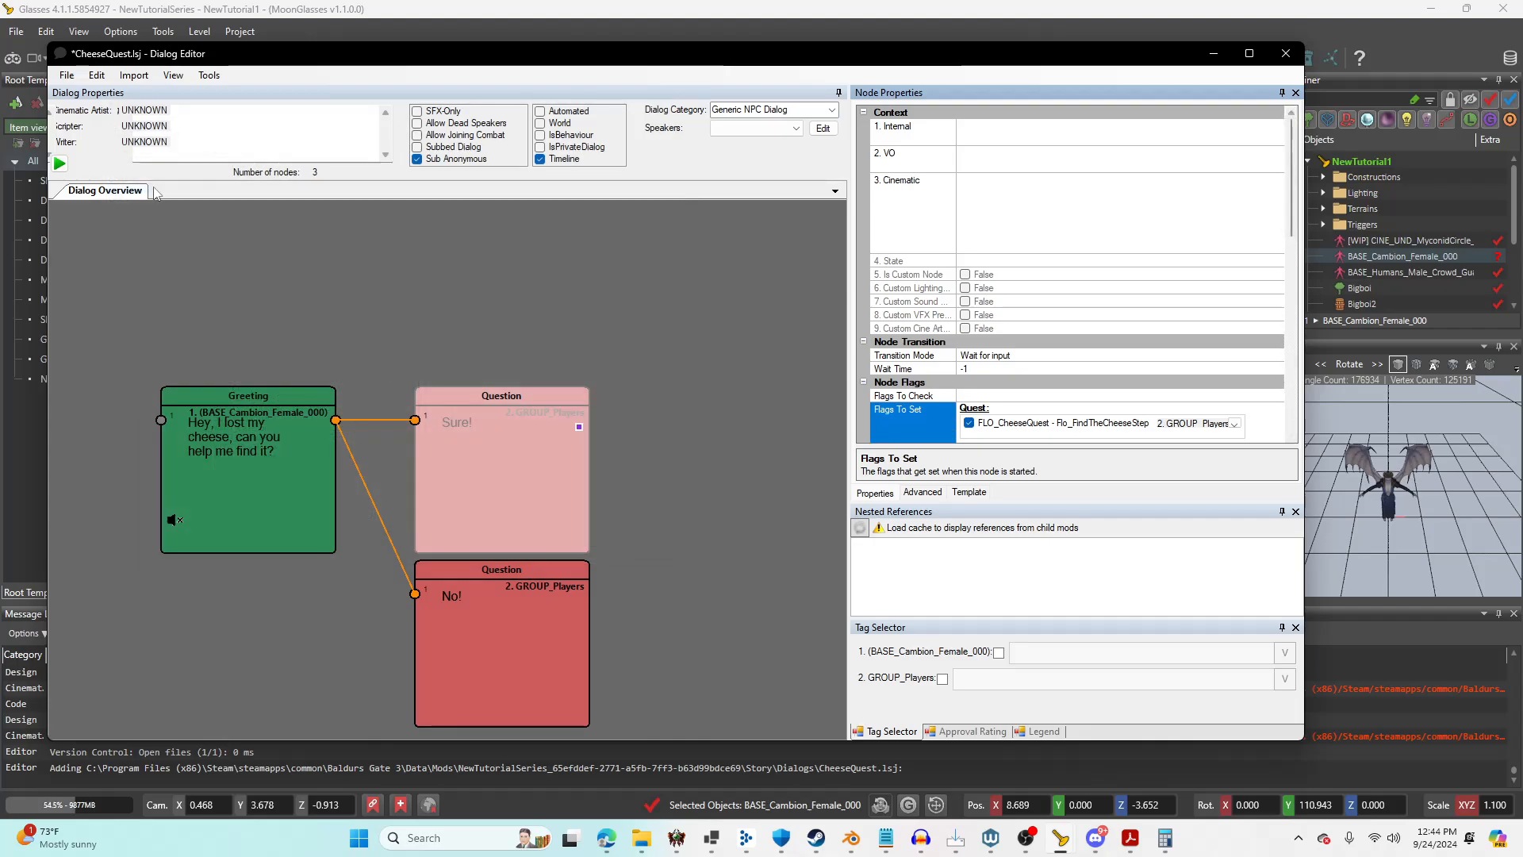
Save the CheeseQuest dialog and close the Dialog Editor.
{"action": "left_click", "coordinate": [67, 75]}
{"action": "mouse_move", "coordinate": [117, 146]}
{"action": "left_click", "coordinate": [254, 147]}
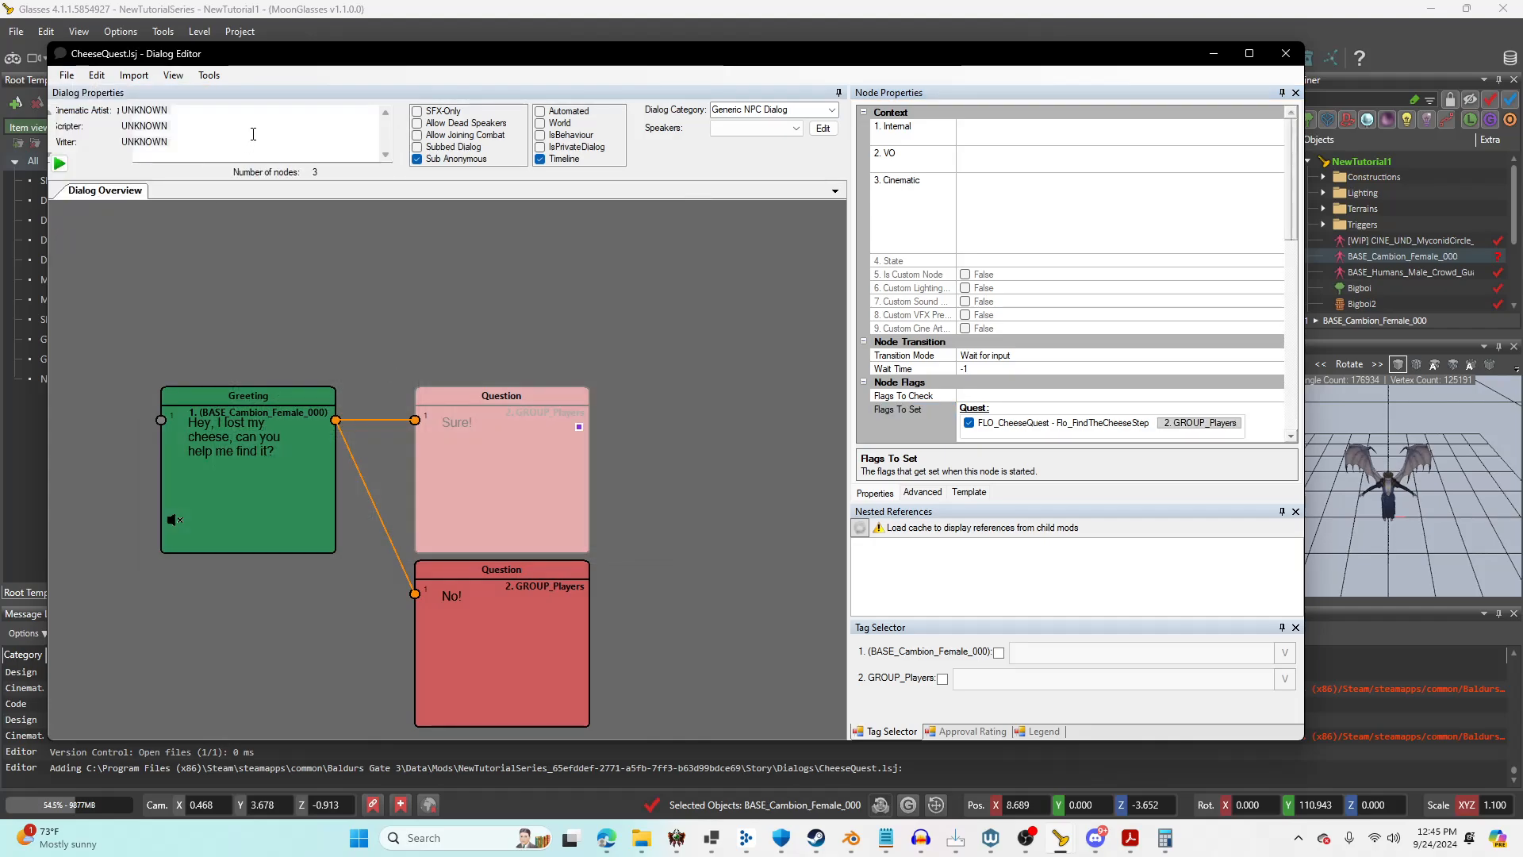
{"action": "left_click", "coordinate": [1290, 54]}
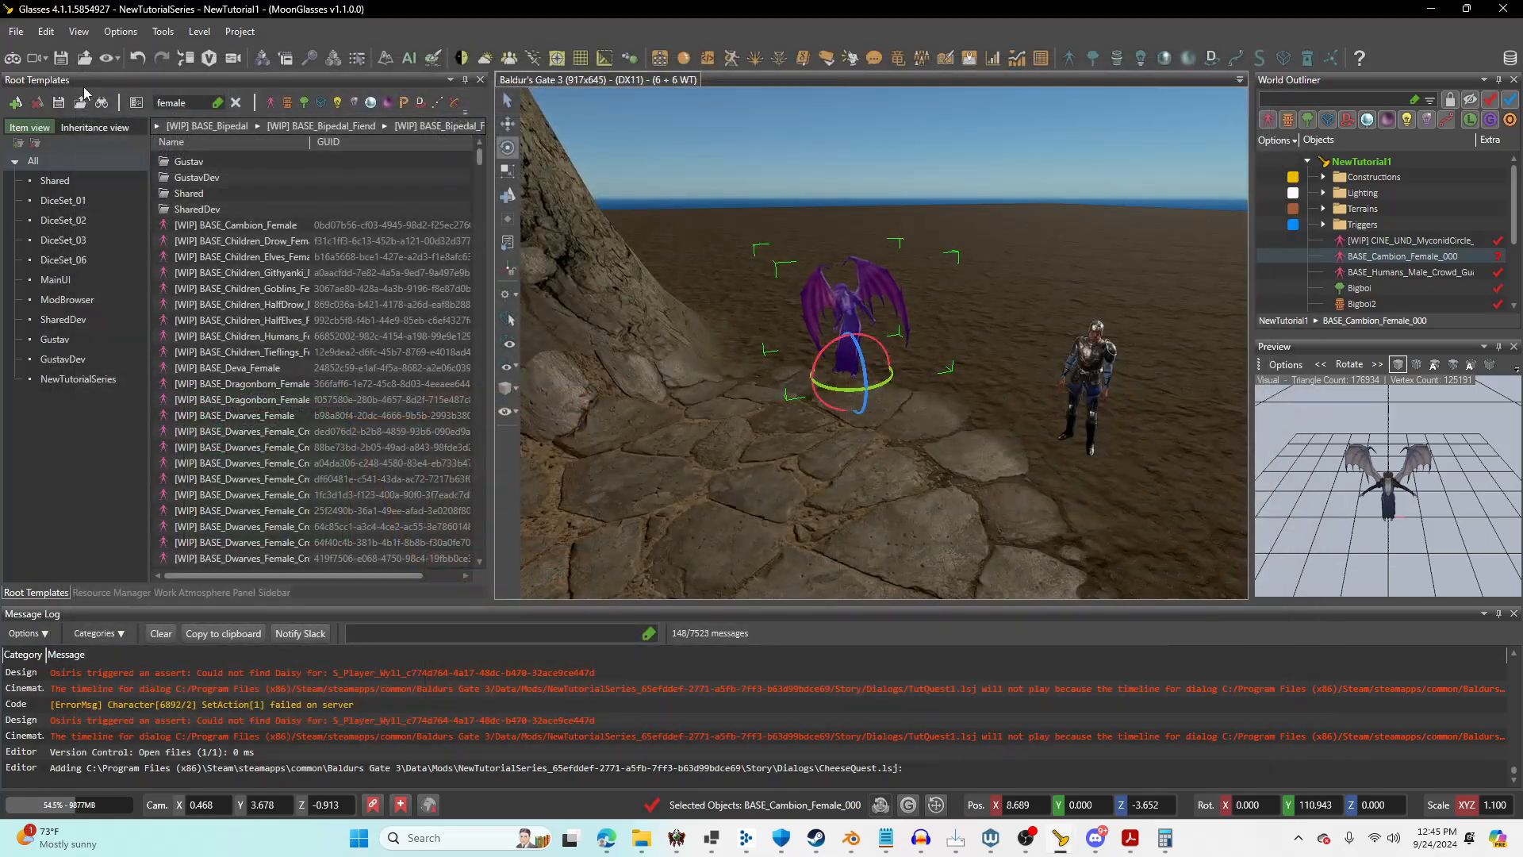
Reload the level and story, and bring the cambion into view.
{"action": "left_click", "coordinate": [16, 31]}
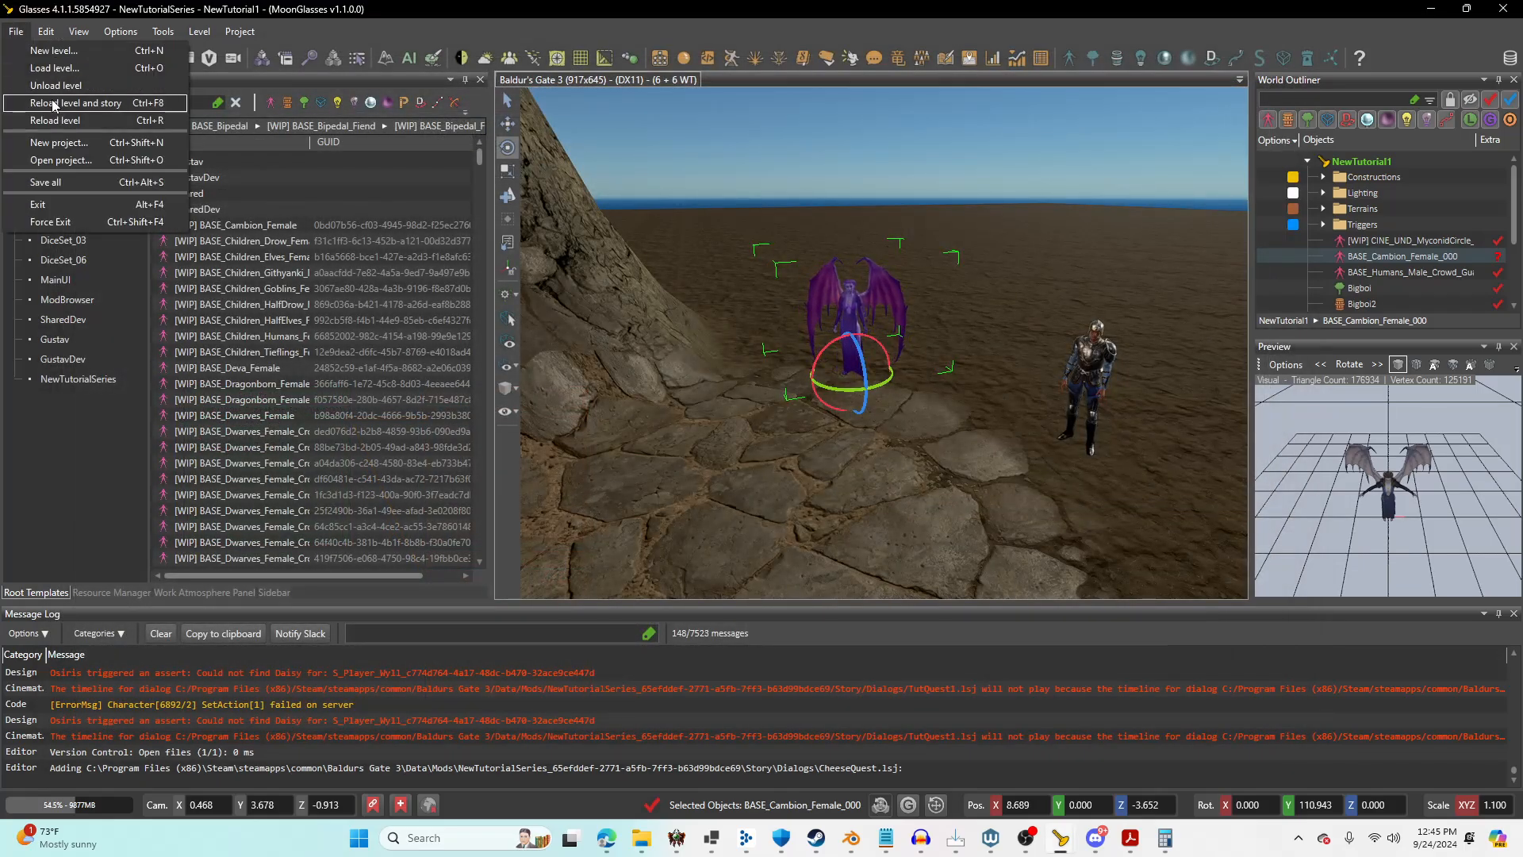
{"action": "left_click", "coordinate": [54, 103]}
{"action": "left_click", "coordinate": [768, 483]}
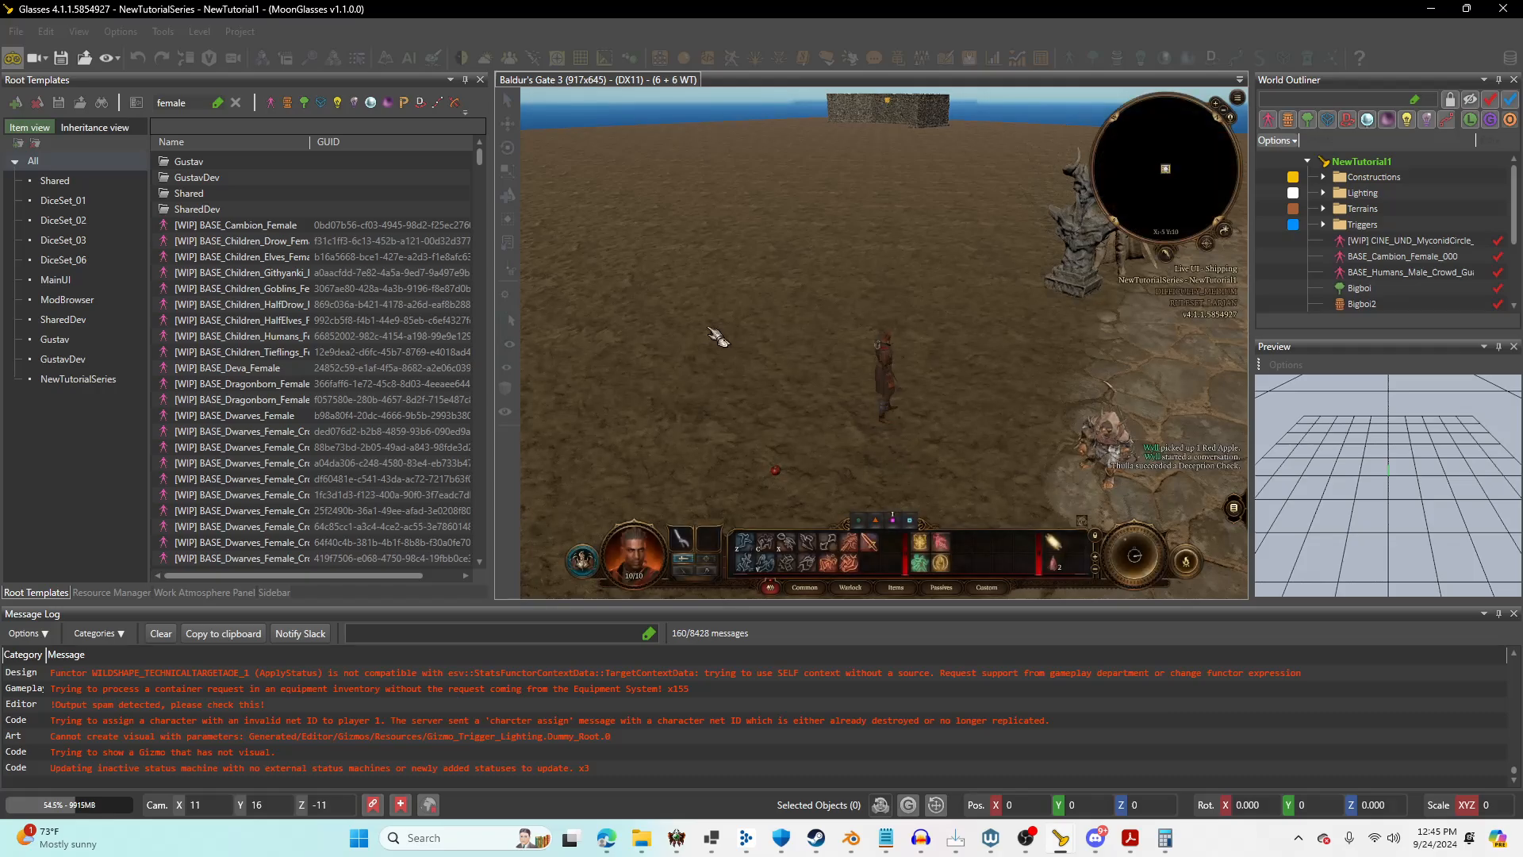
{"action": "middle_click_drag", "start_coordinate": [717, 336], "coordinate": [952, 272]}
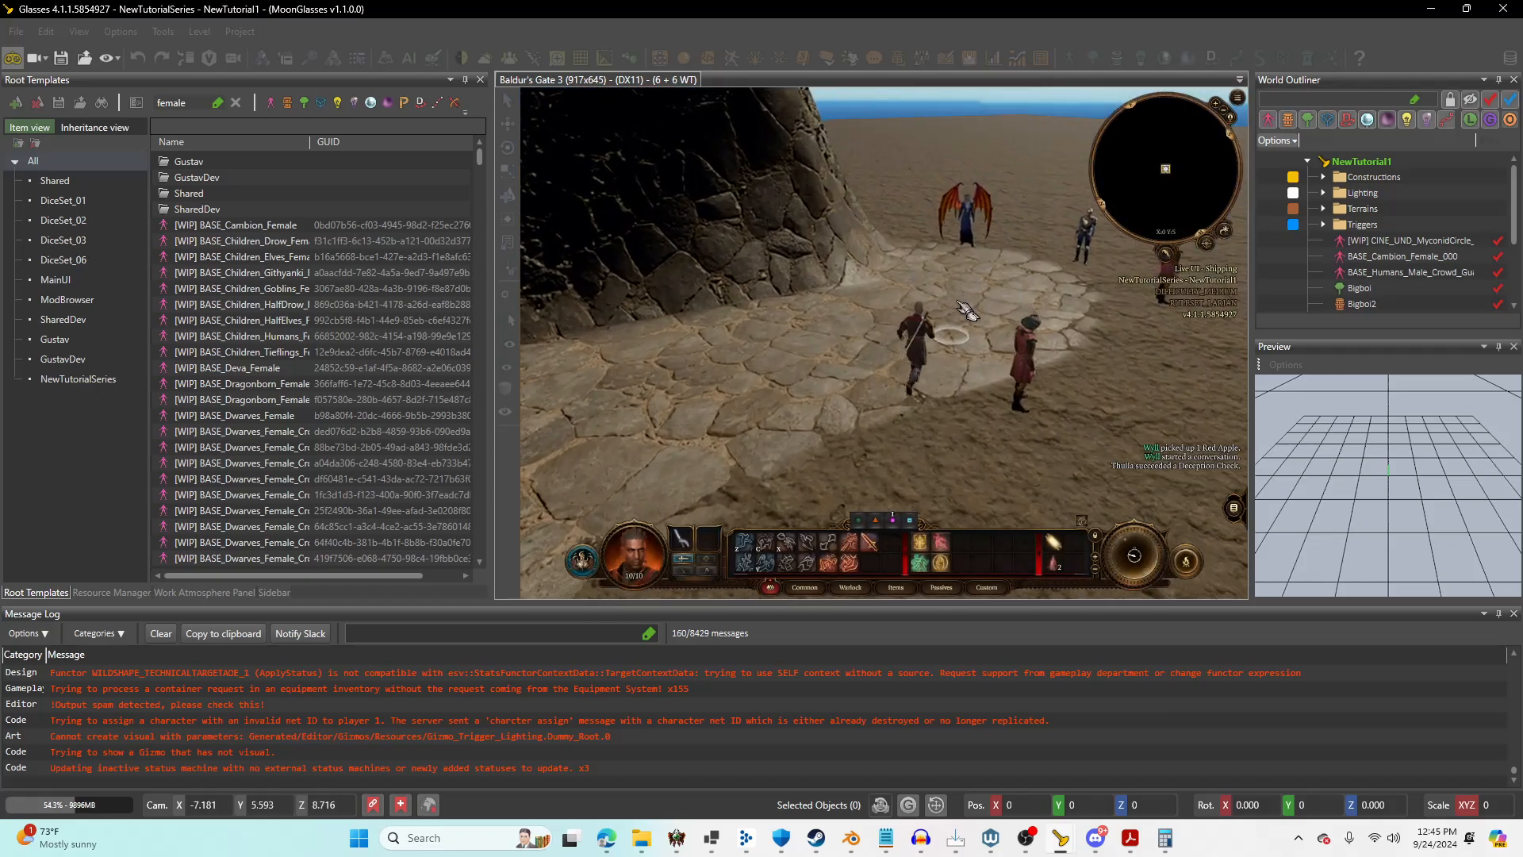
Leave game mode, set the Default Dialog of BASE_Cambion_Female_000 to CheeseQuest and save the change.
{"action": "left_click", "coordinate": [12, 60]}
{"action": "left_click", "coordinate": [933, 260]}
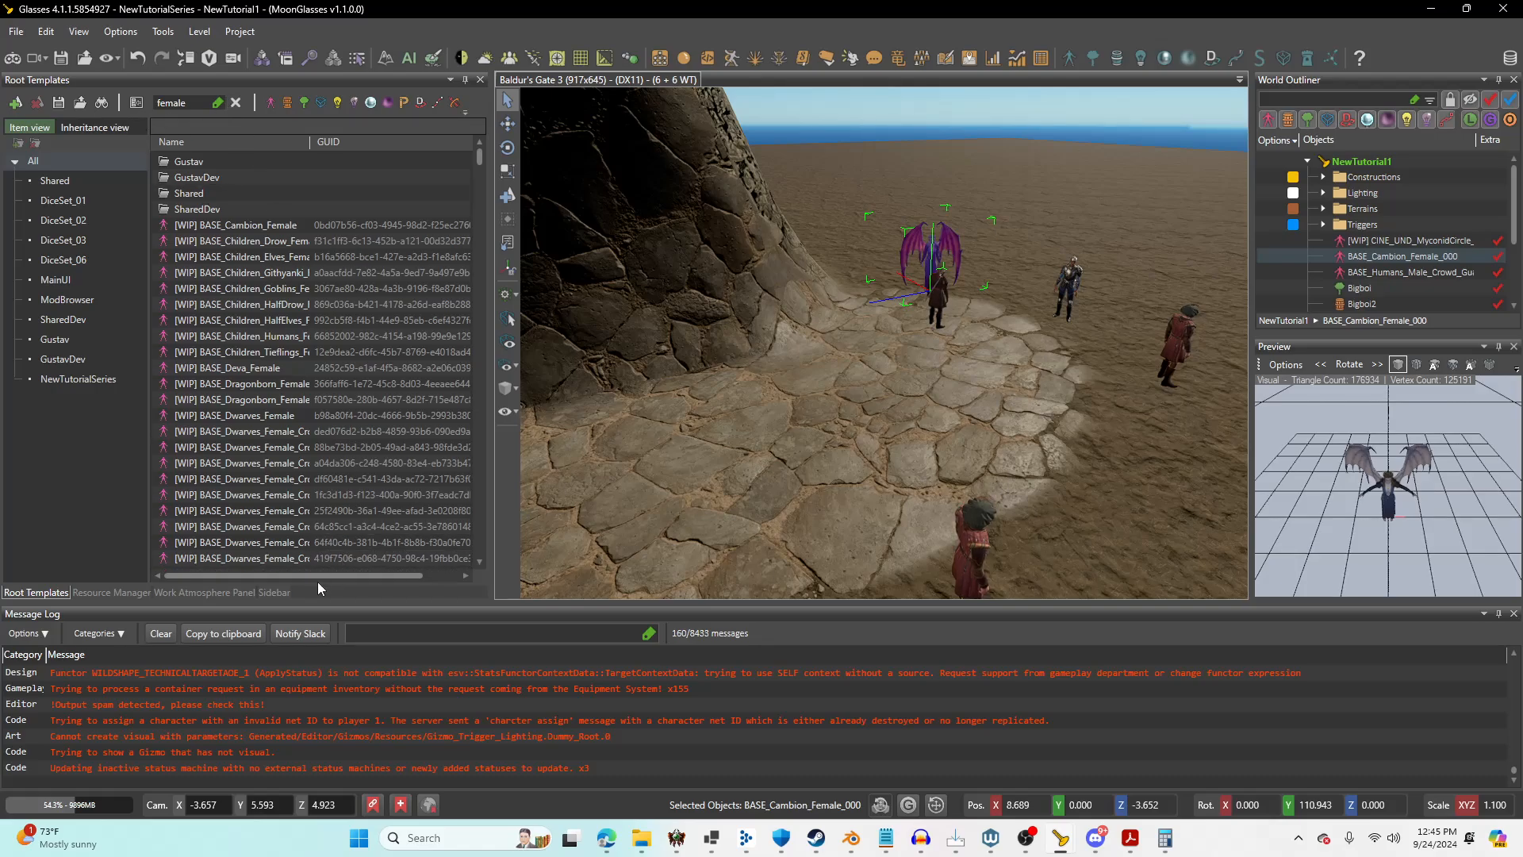
{"action": "left_click", "coordinate": [272, 592]}
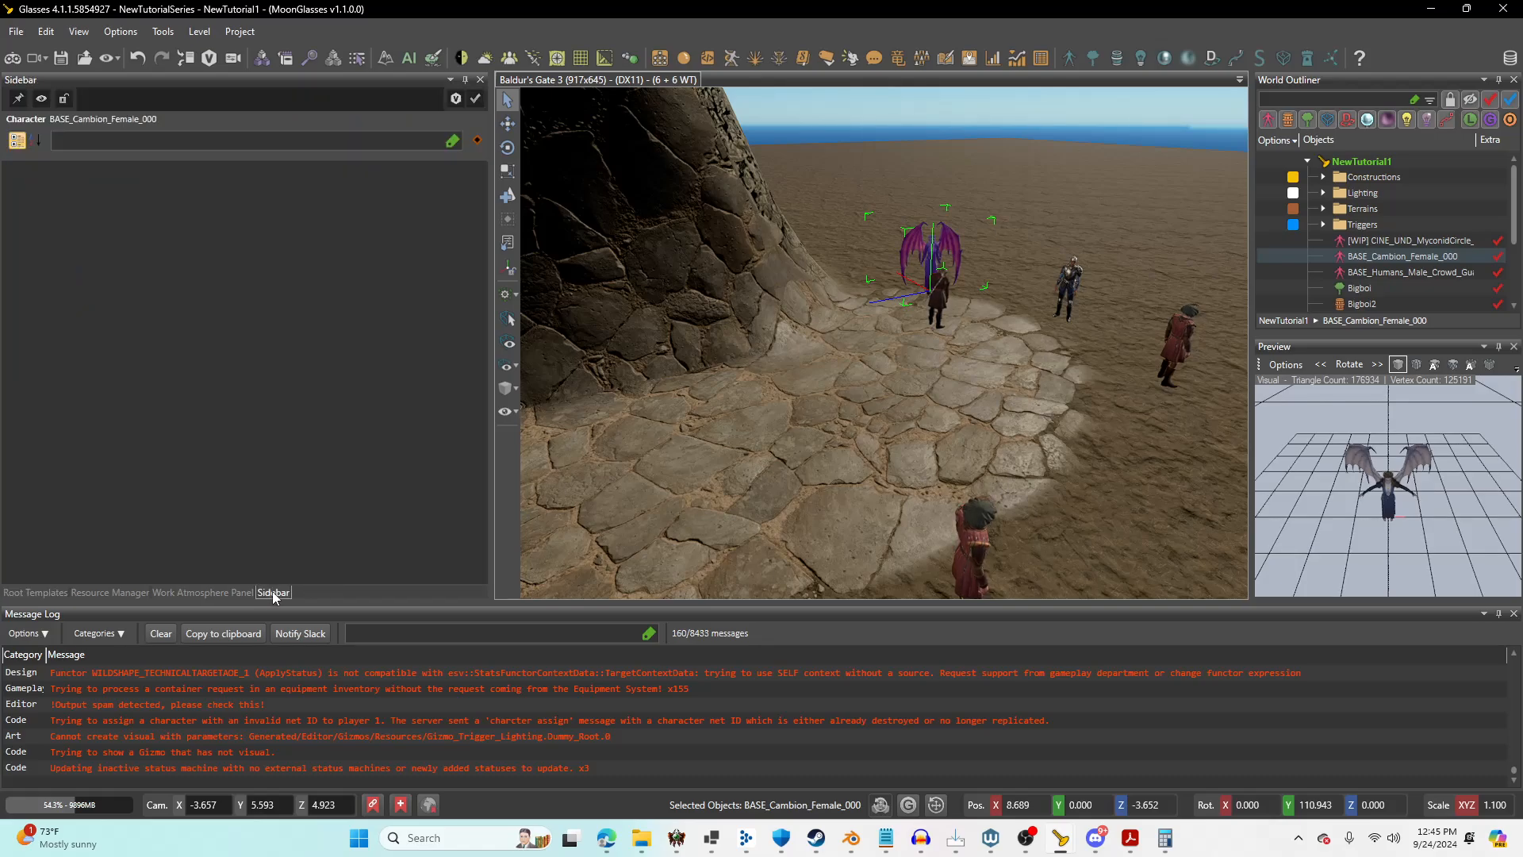
{"action": "left_click", "coordinate": [180, 143]}
{"action": "type", "text": "def"}
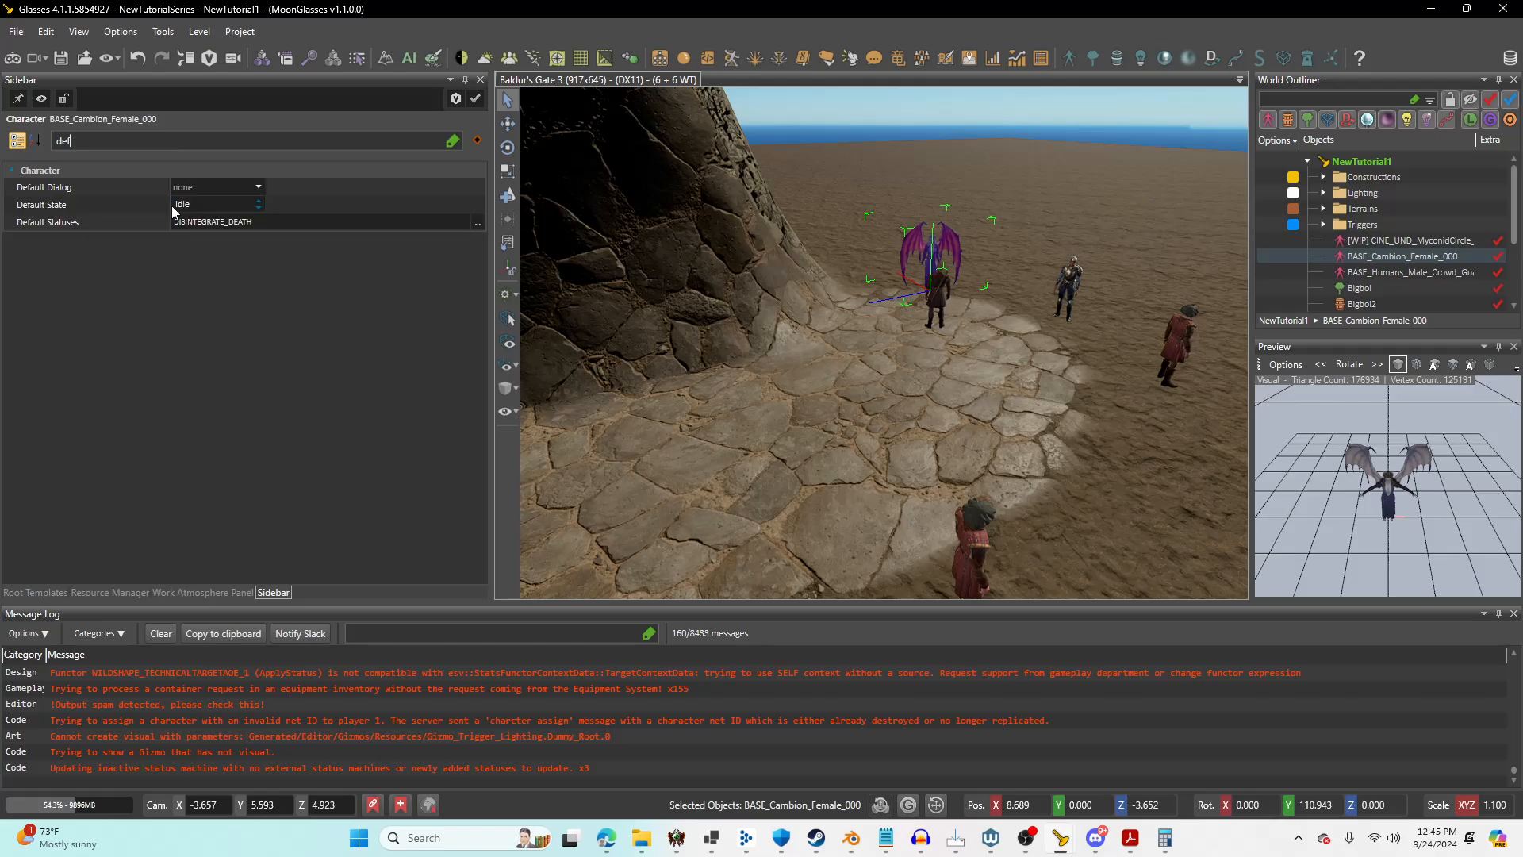
{"action": "left_click", "coordinate": [257, 187]}
{"action": "type", "text": "chees"}
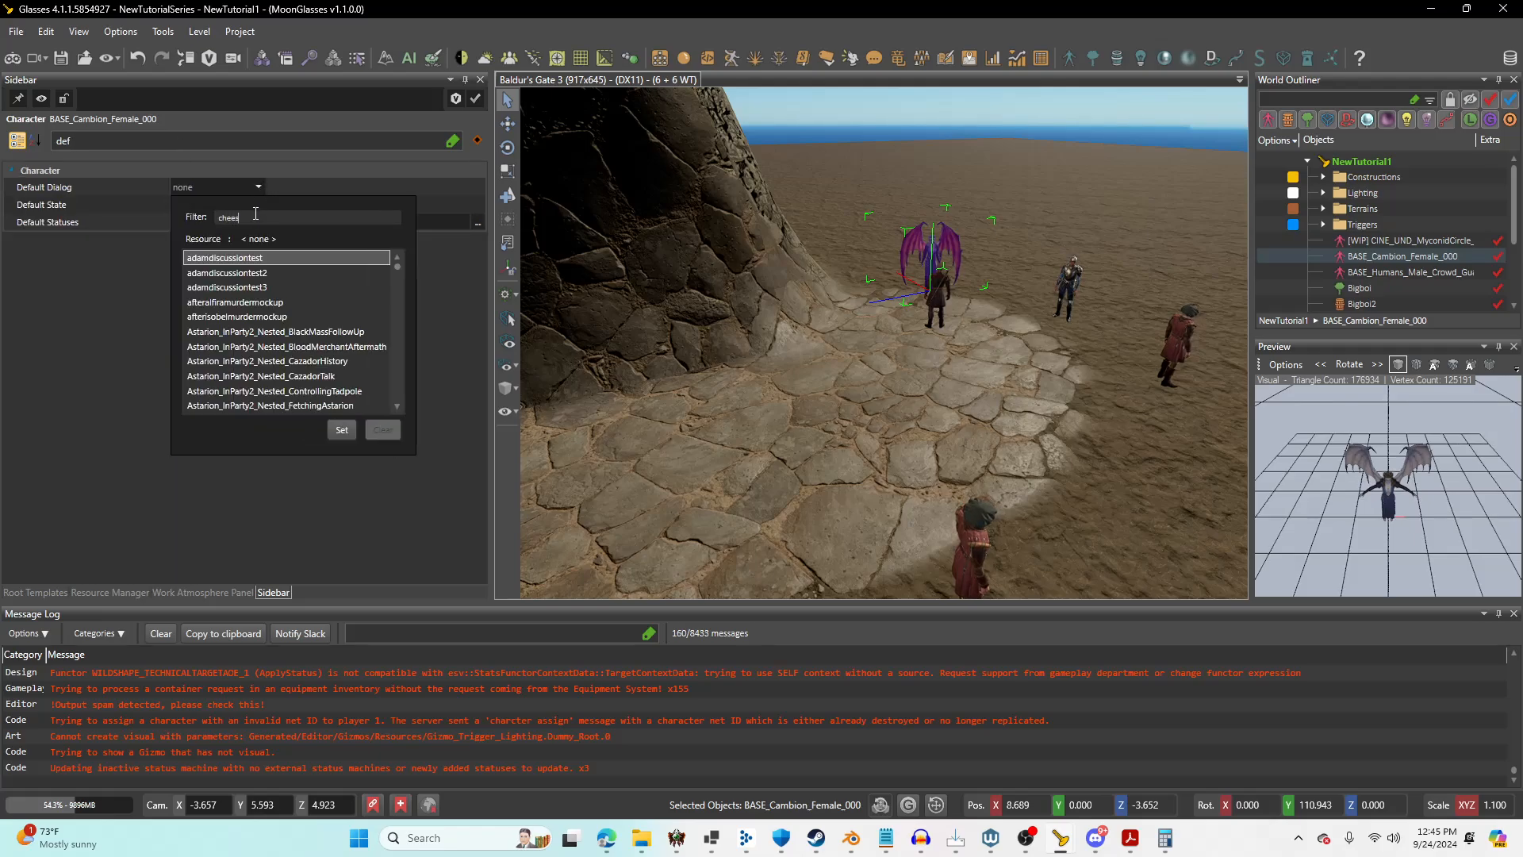
{"action": "left_click", "coordinate": [272, 295]}
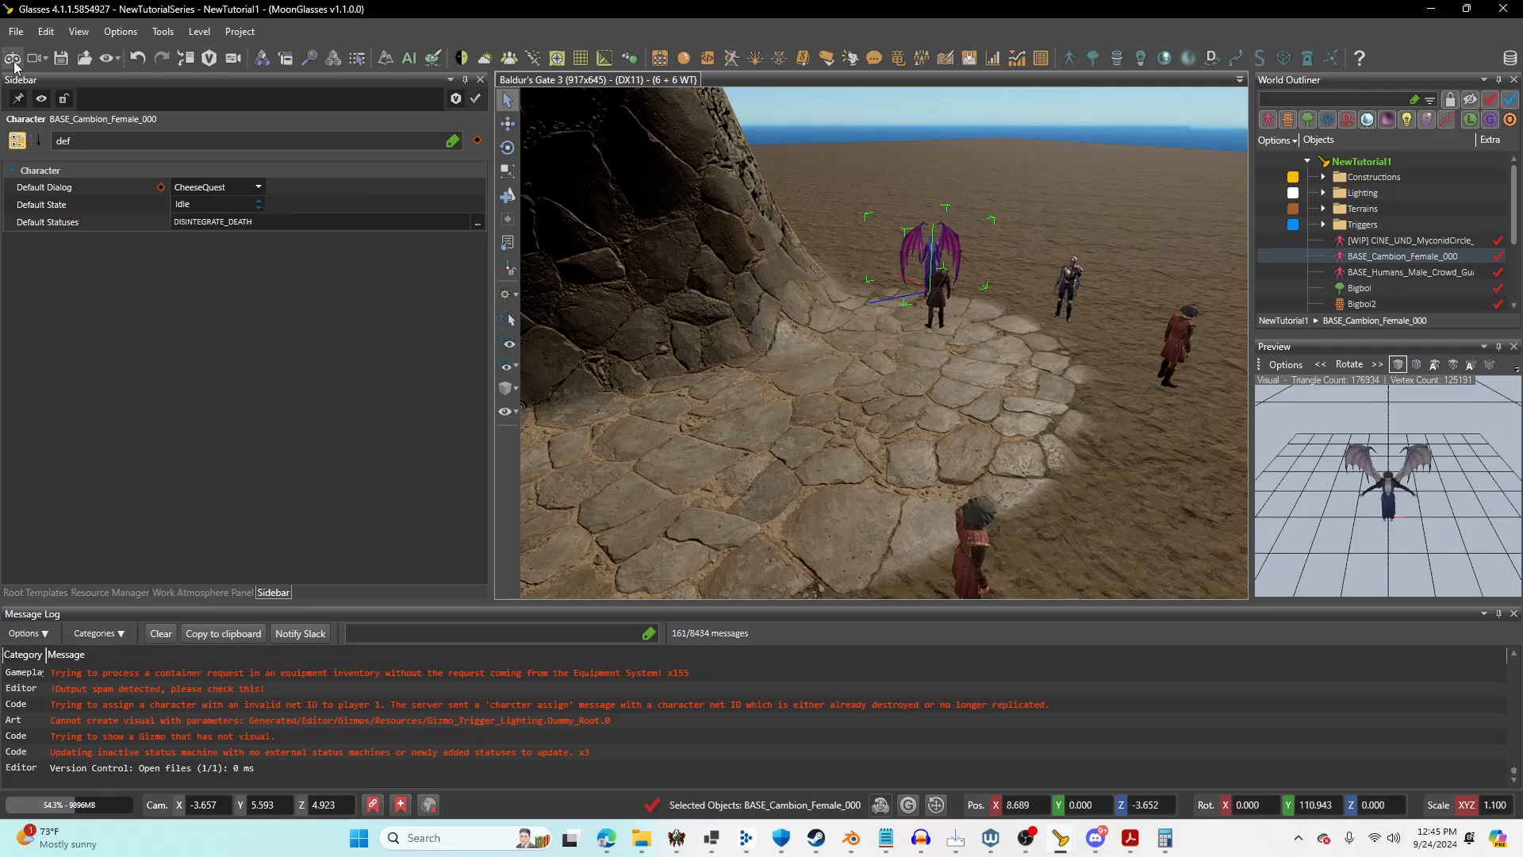
{"action": "key", "text": "ctrl+s"}
{"action": "left_click", "coordinate": [742, 482]}
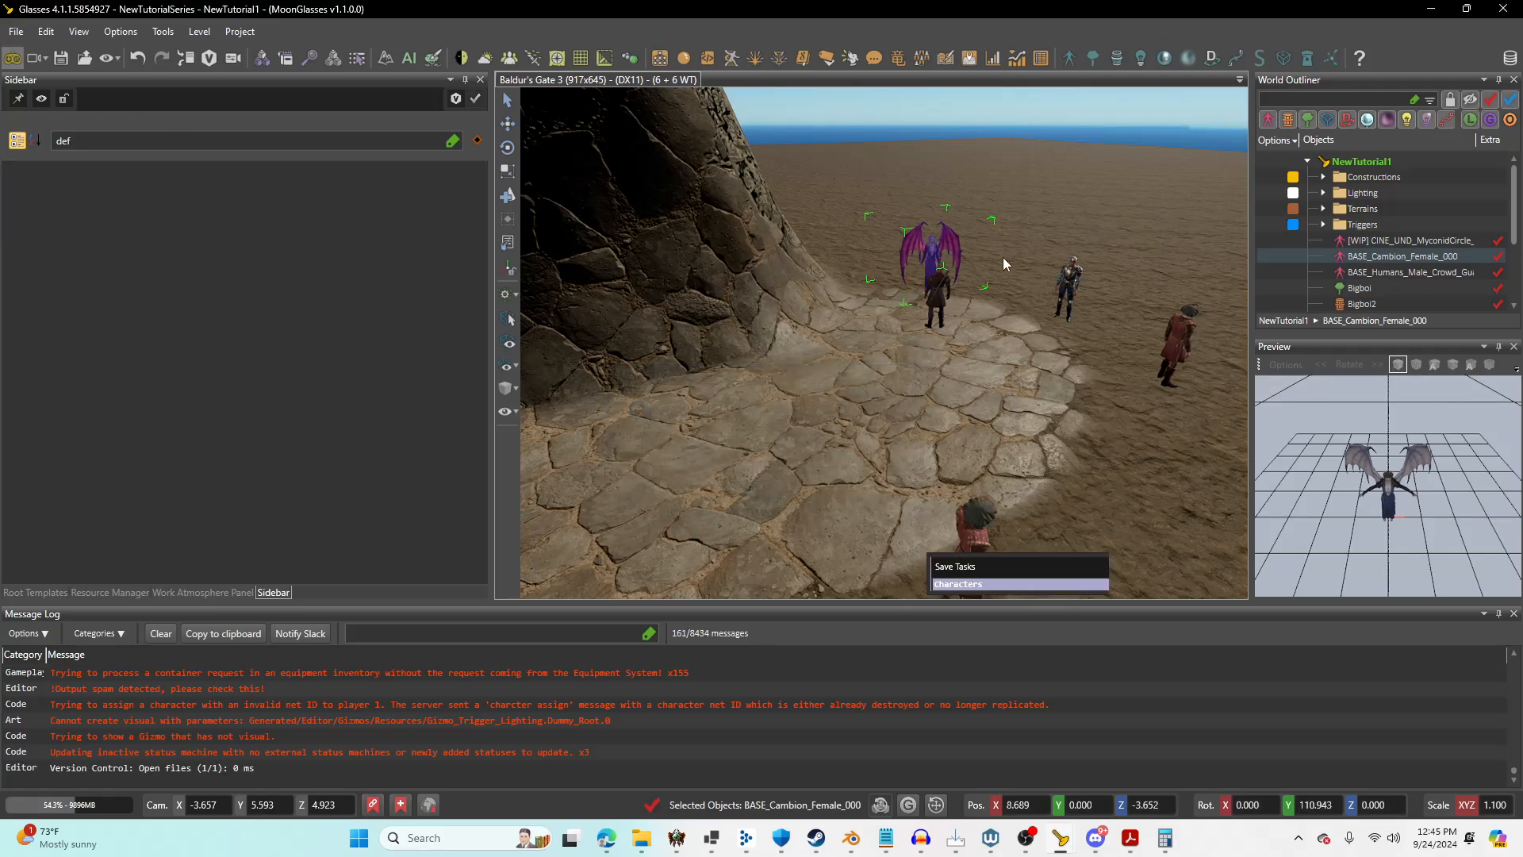
Talk to the cambion in game mode and accept her request with the answer "Sure!".
{"action": "left_click", "coordinate": [946, 252]}
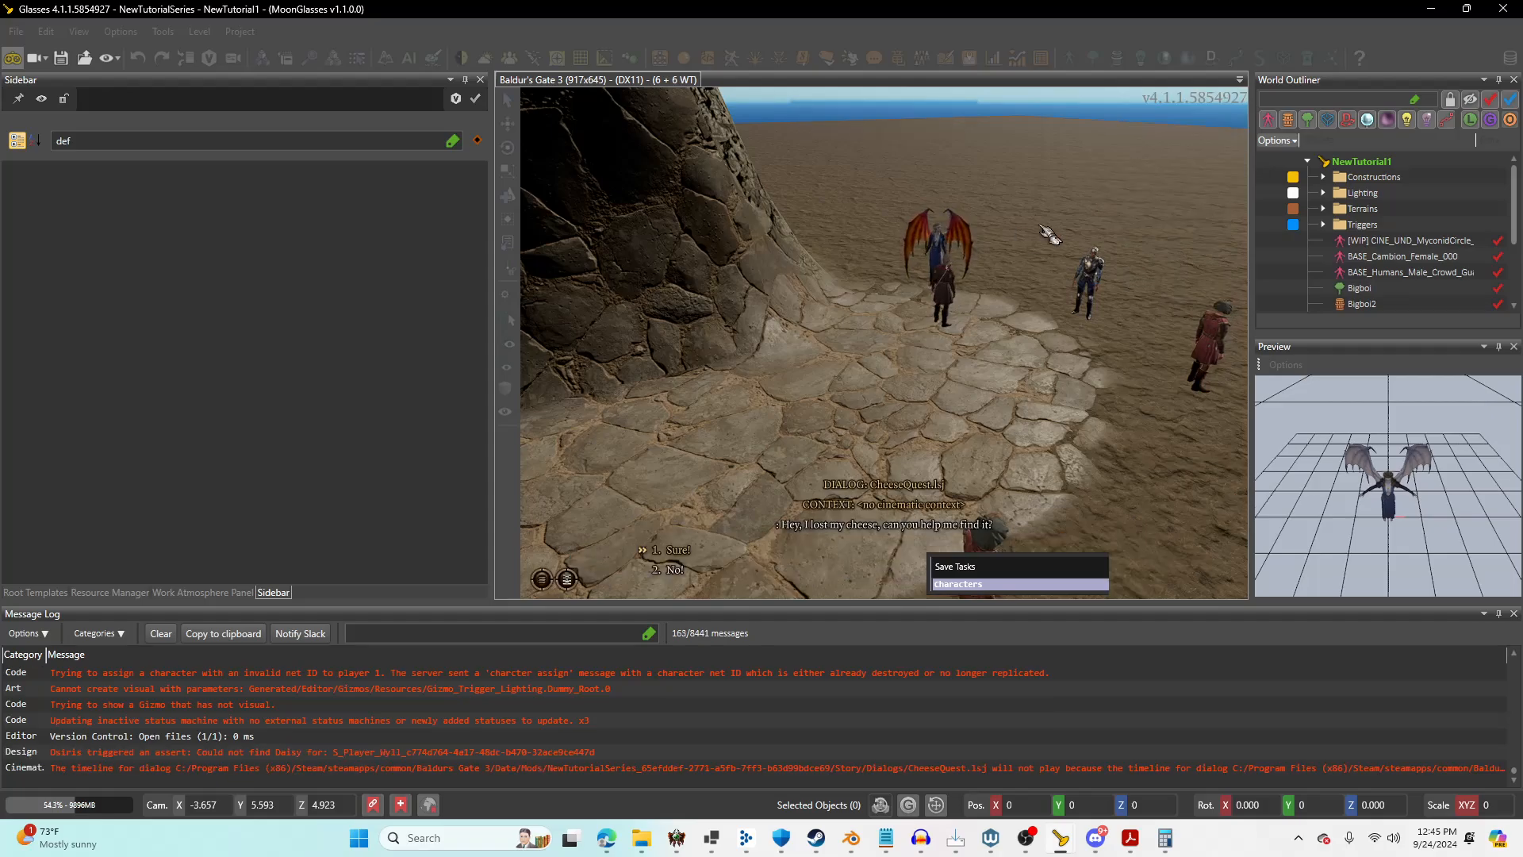
{"action": "key", "text": "w"}
{"action": "key", "text": "d"}
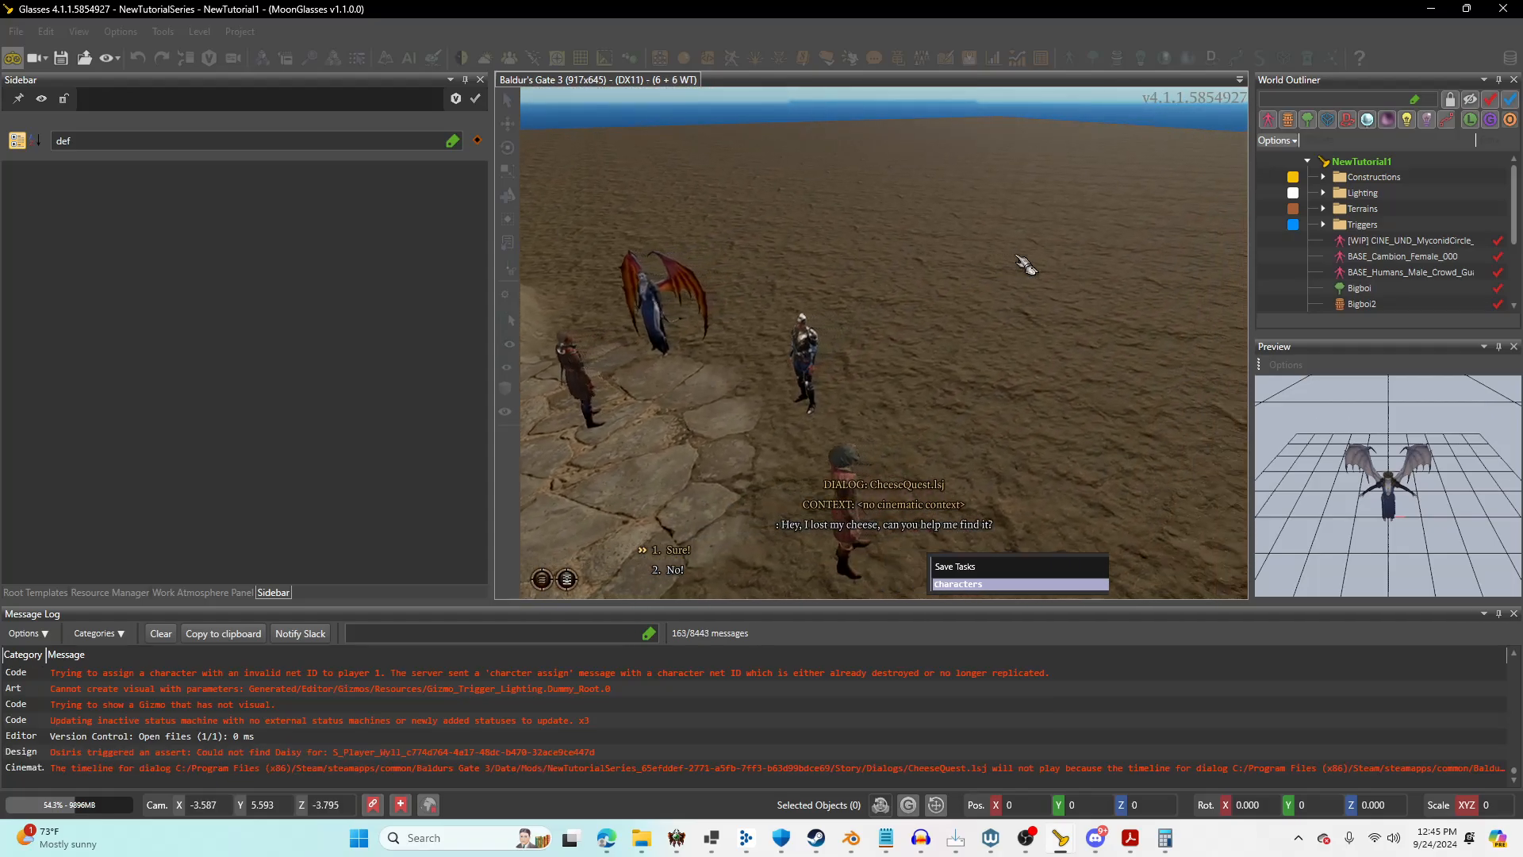
{"action": "key", "text": "s"}
{"action": "key", "text": "a"}
{"action": "key", "text": "w"}
{"action": "key", "text": "w"}
{"action": "middle_click_drag", "start_coordinate": [1026, 264], "coordinate": [876, 275]}
{"action": "key", "text": "s"}
{"action": "key", "text": "a"}
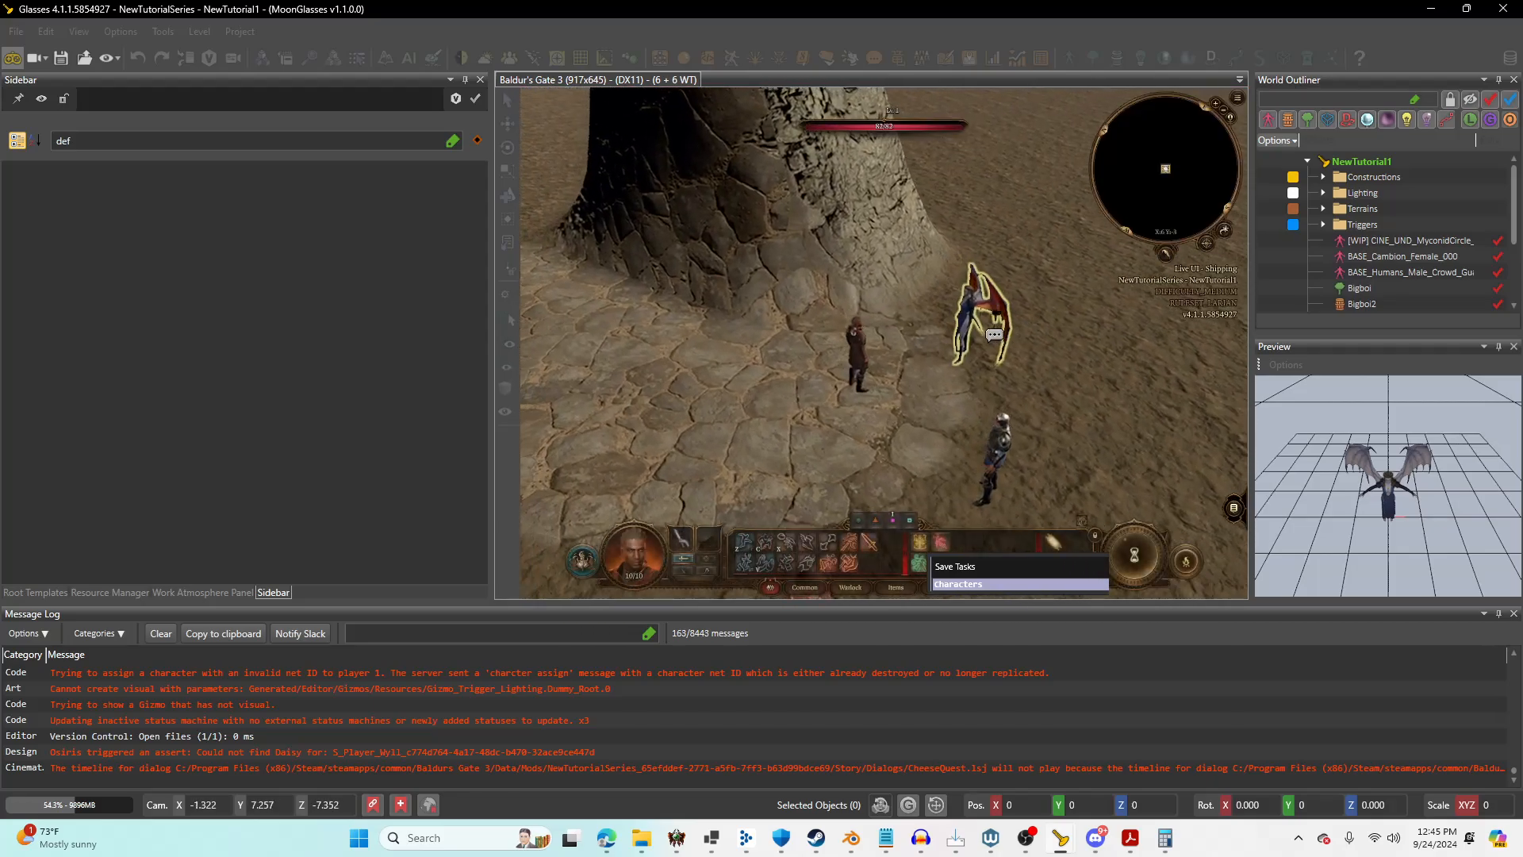
{"action": "key", "text": "1"}
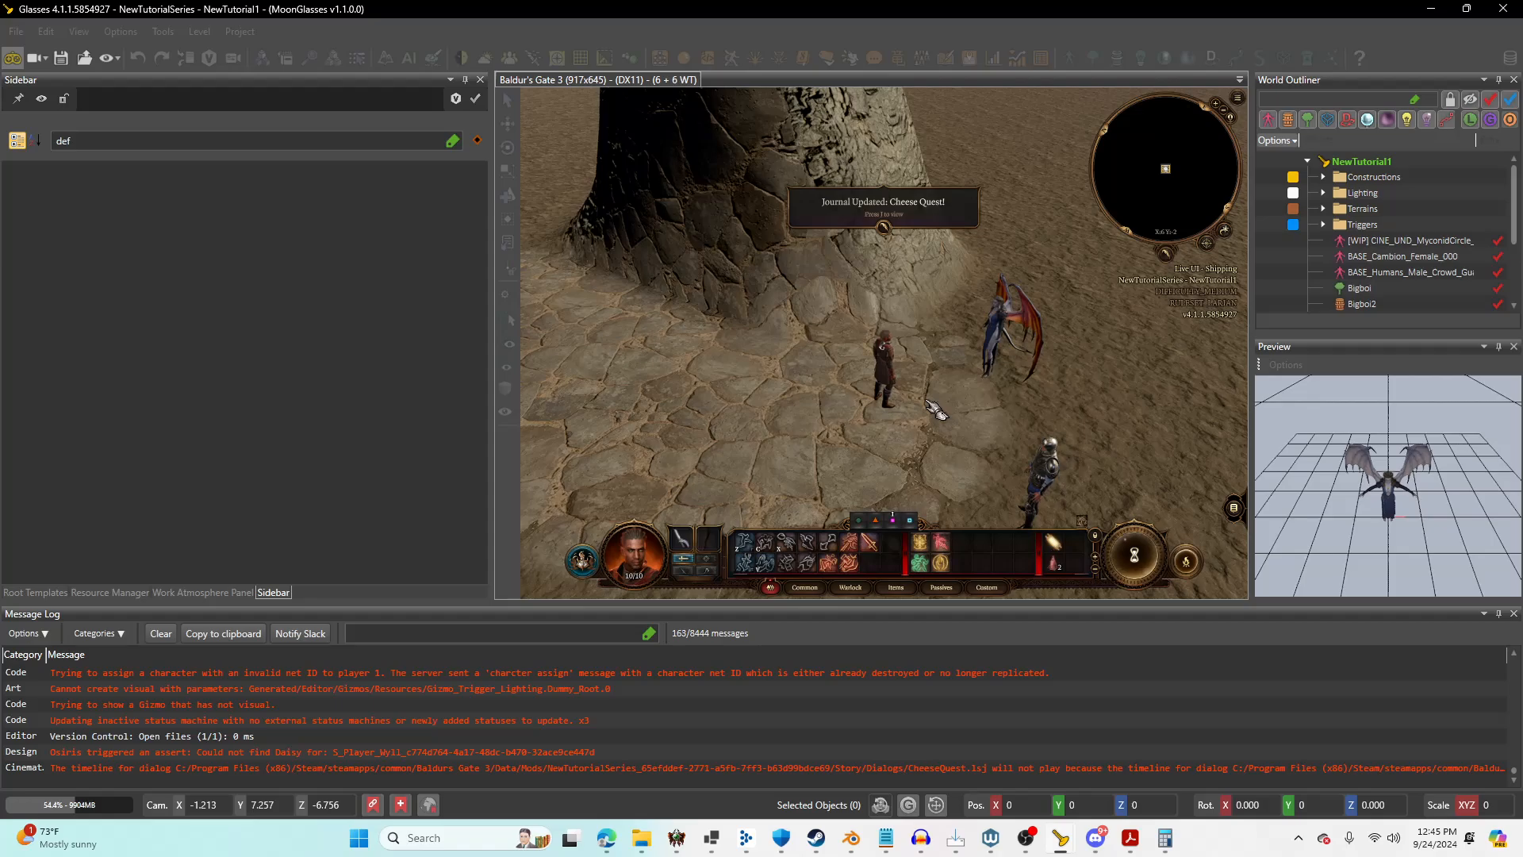
Check the Cheese Quest entry in the in-game quest journal and return to editing mode.
{"action": "key", "text": "j"}
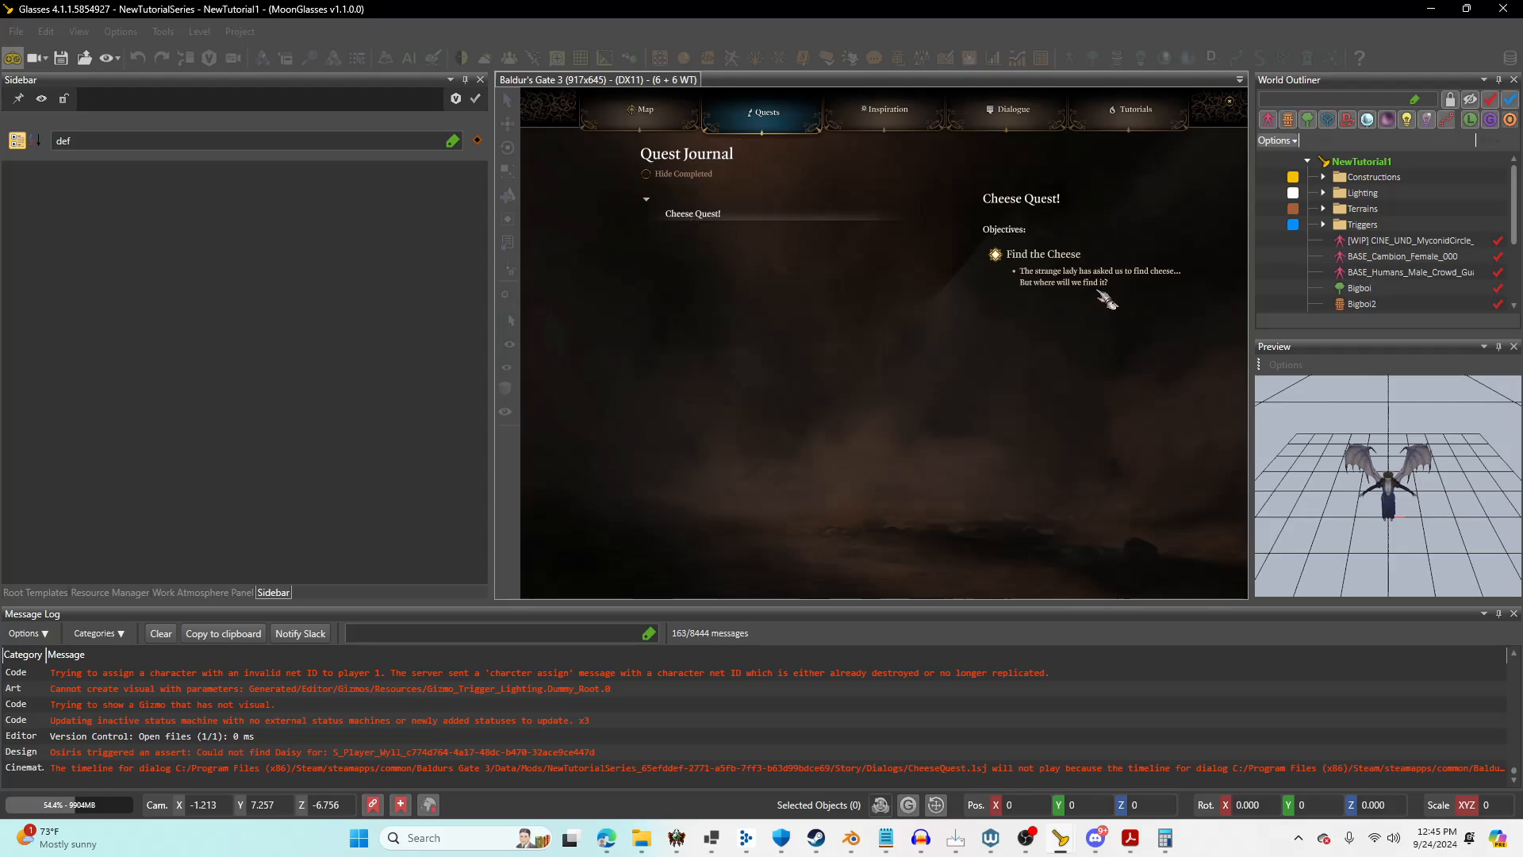
{"action": "key", "text": "j"}
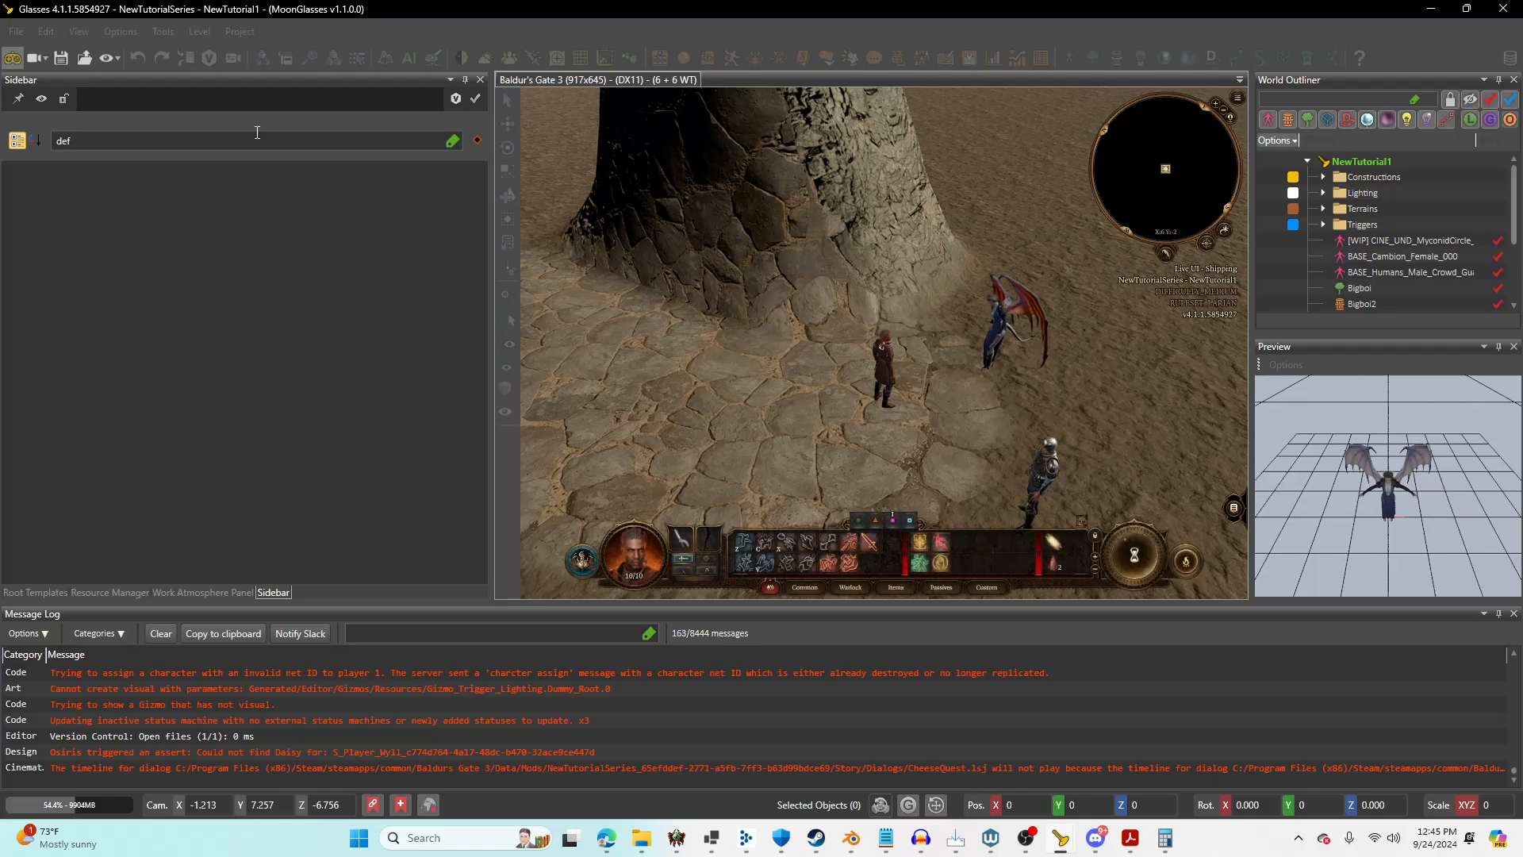
{"action": "left_click", "coordinate": [11, 57]}
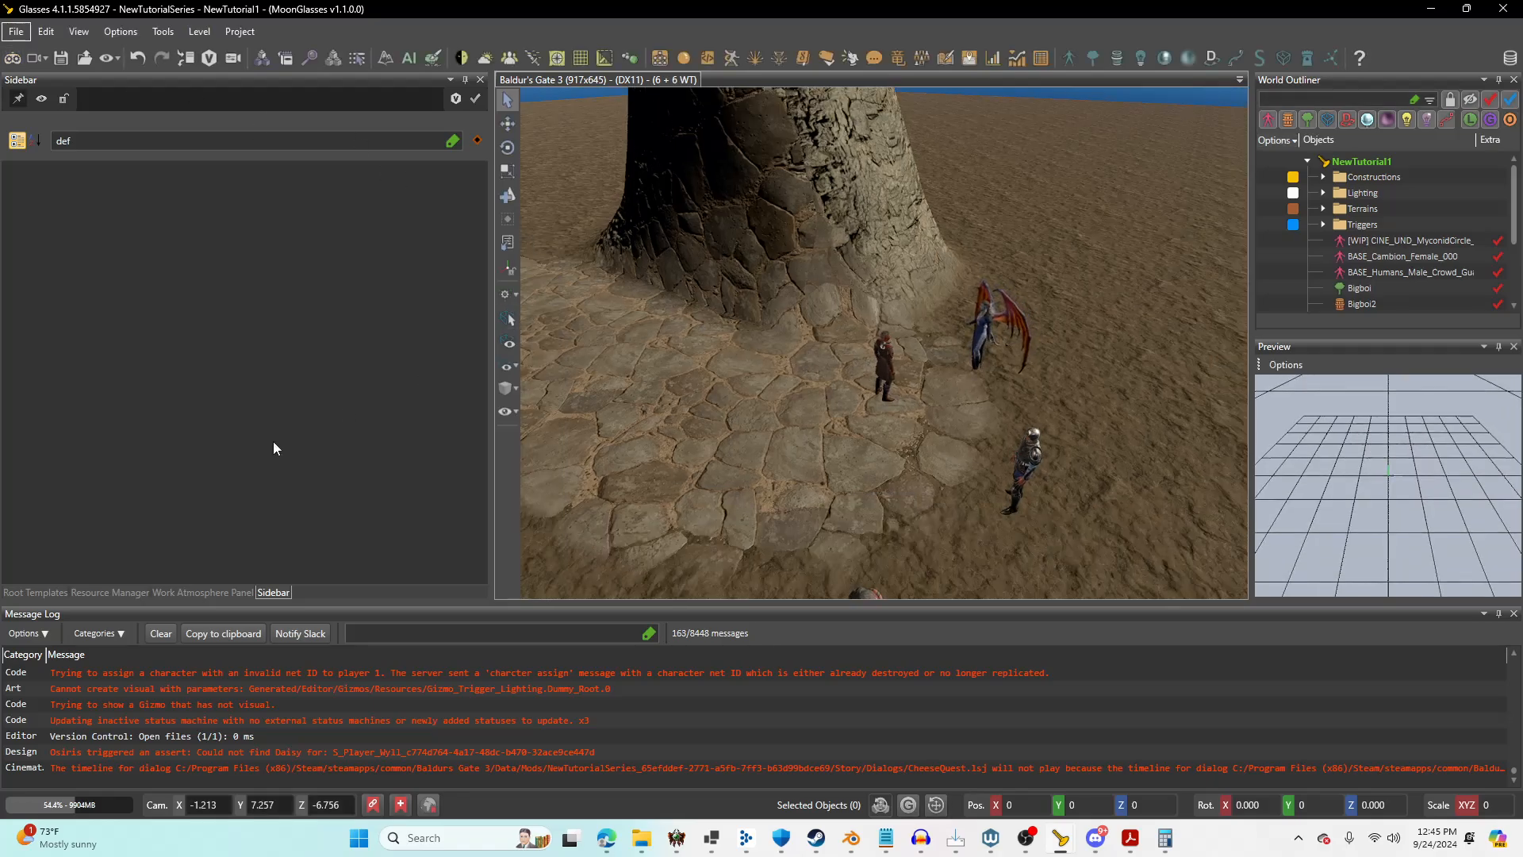
Replace the root template filter with "cheese".
{"action": "left_click", "coordinate": [36, 592]}
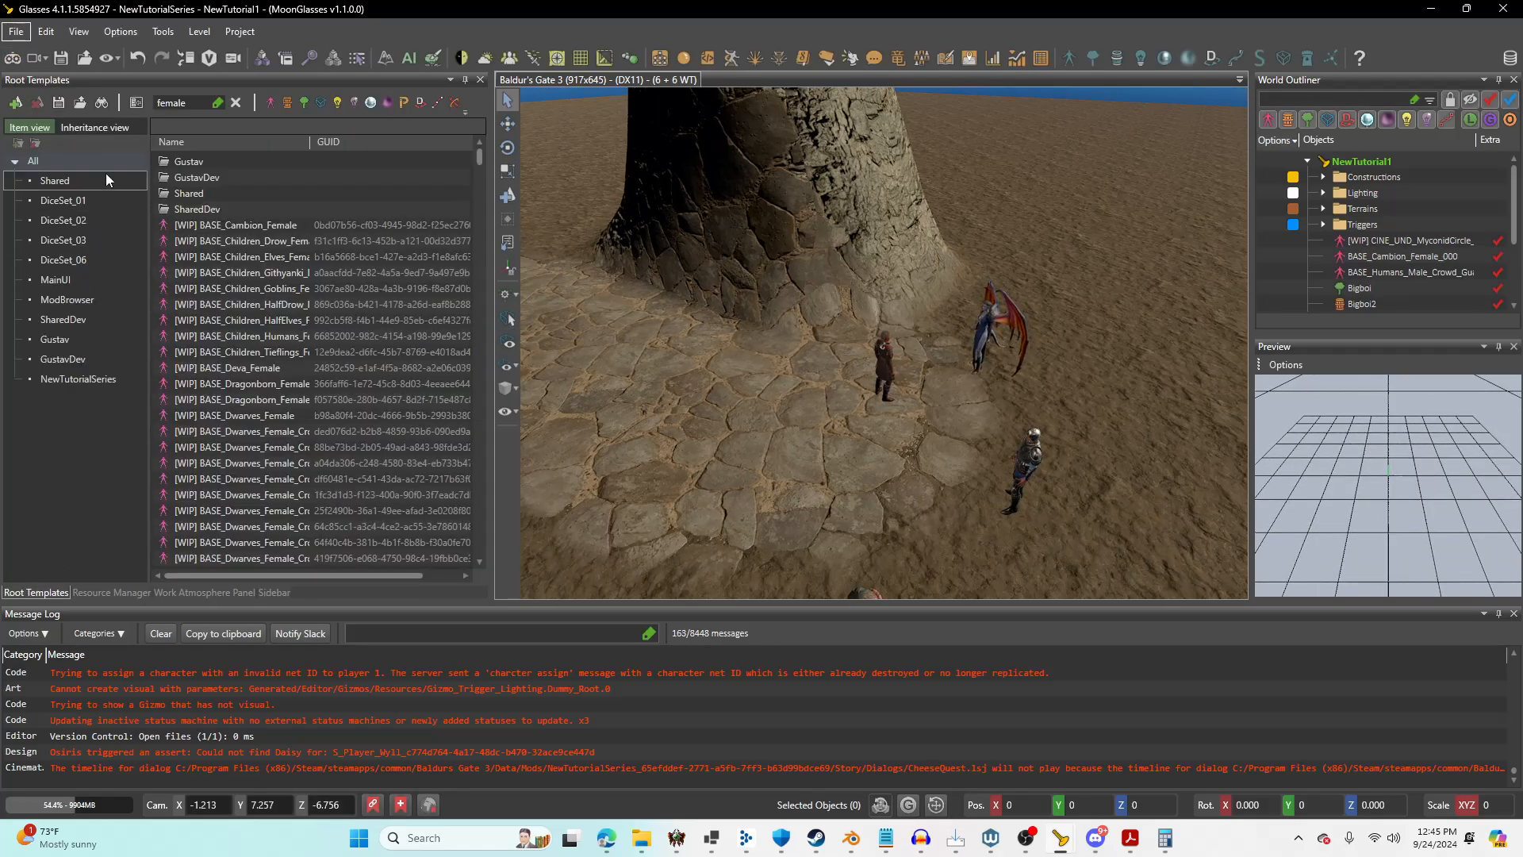
{"action": "left_click", "coordinate": [236, 104]}
{"action": "type", "text": "cheese"}
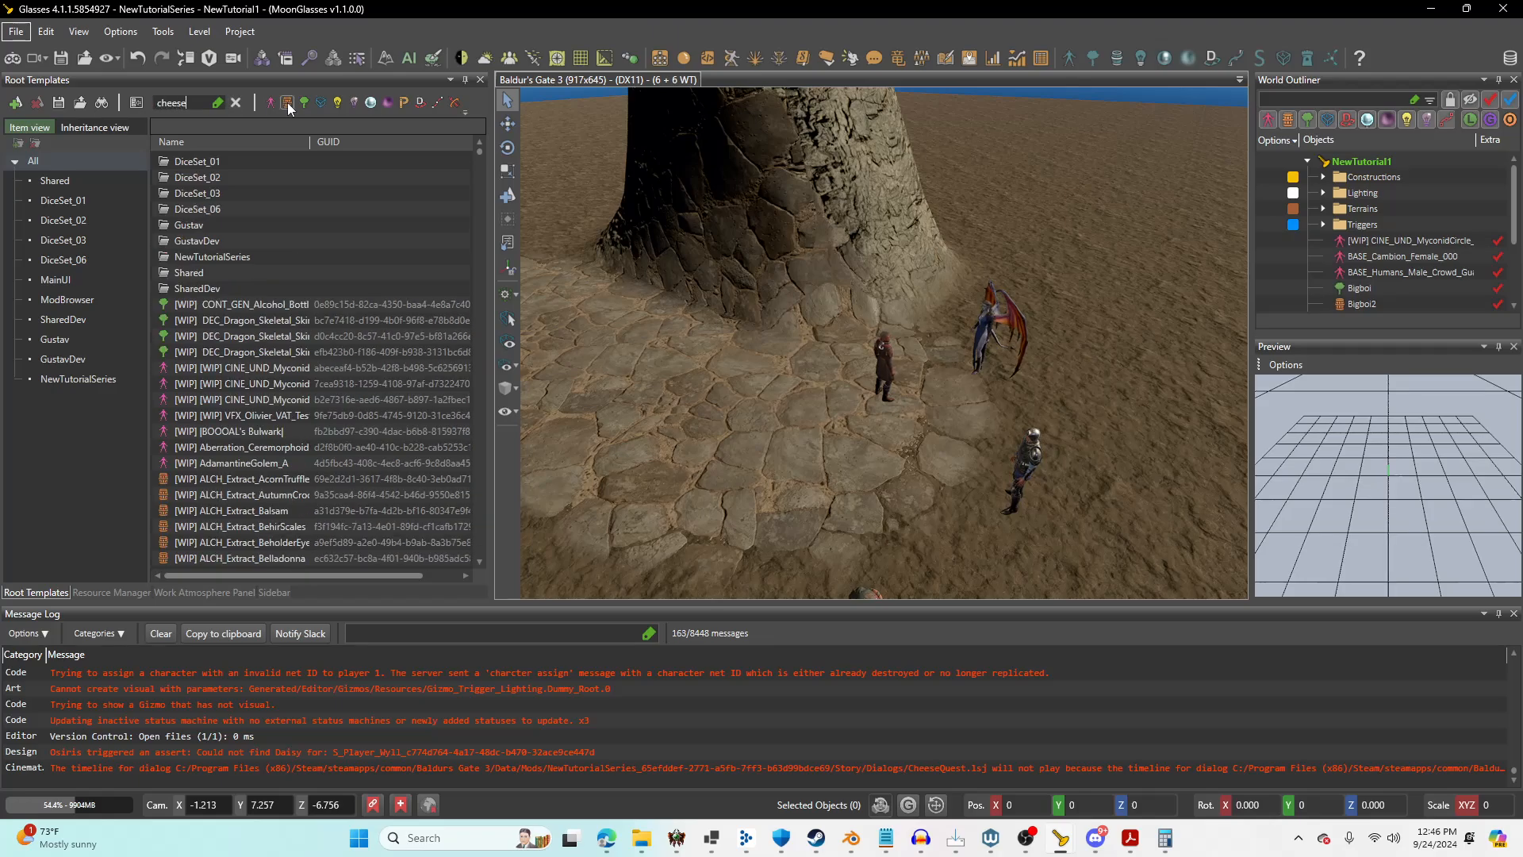
Browse the cheese item templates and place CONS_GEN_Food_Cheese_Blue_Wheel_A on the ground near the cambion.
{"action": "left_click", "coordinate": [258, 305]}
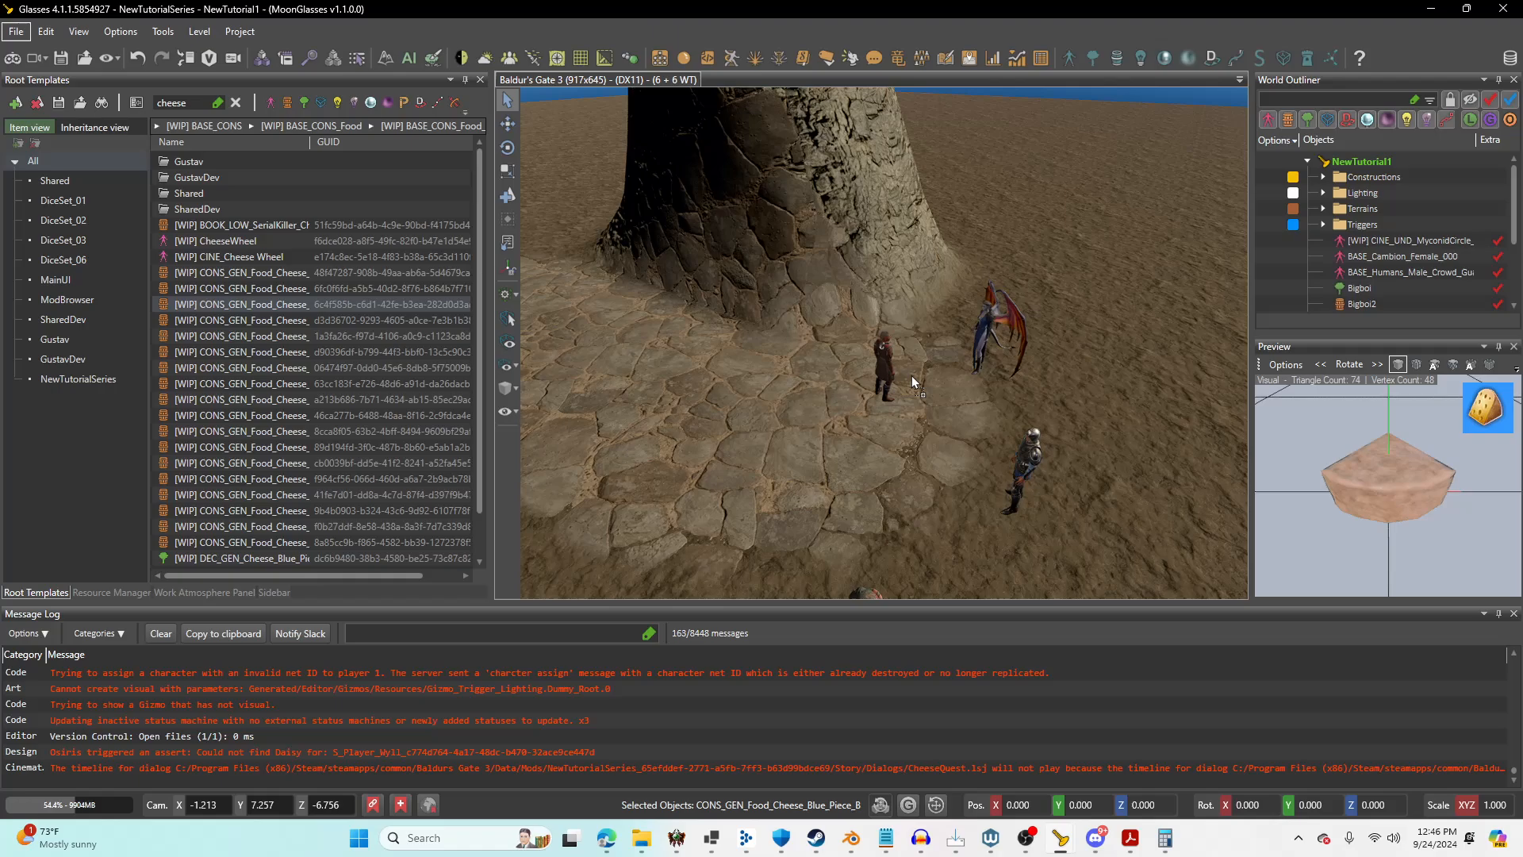
{"action": "left_click", "coordinate": [264, 274]}
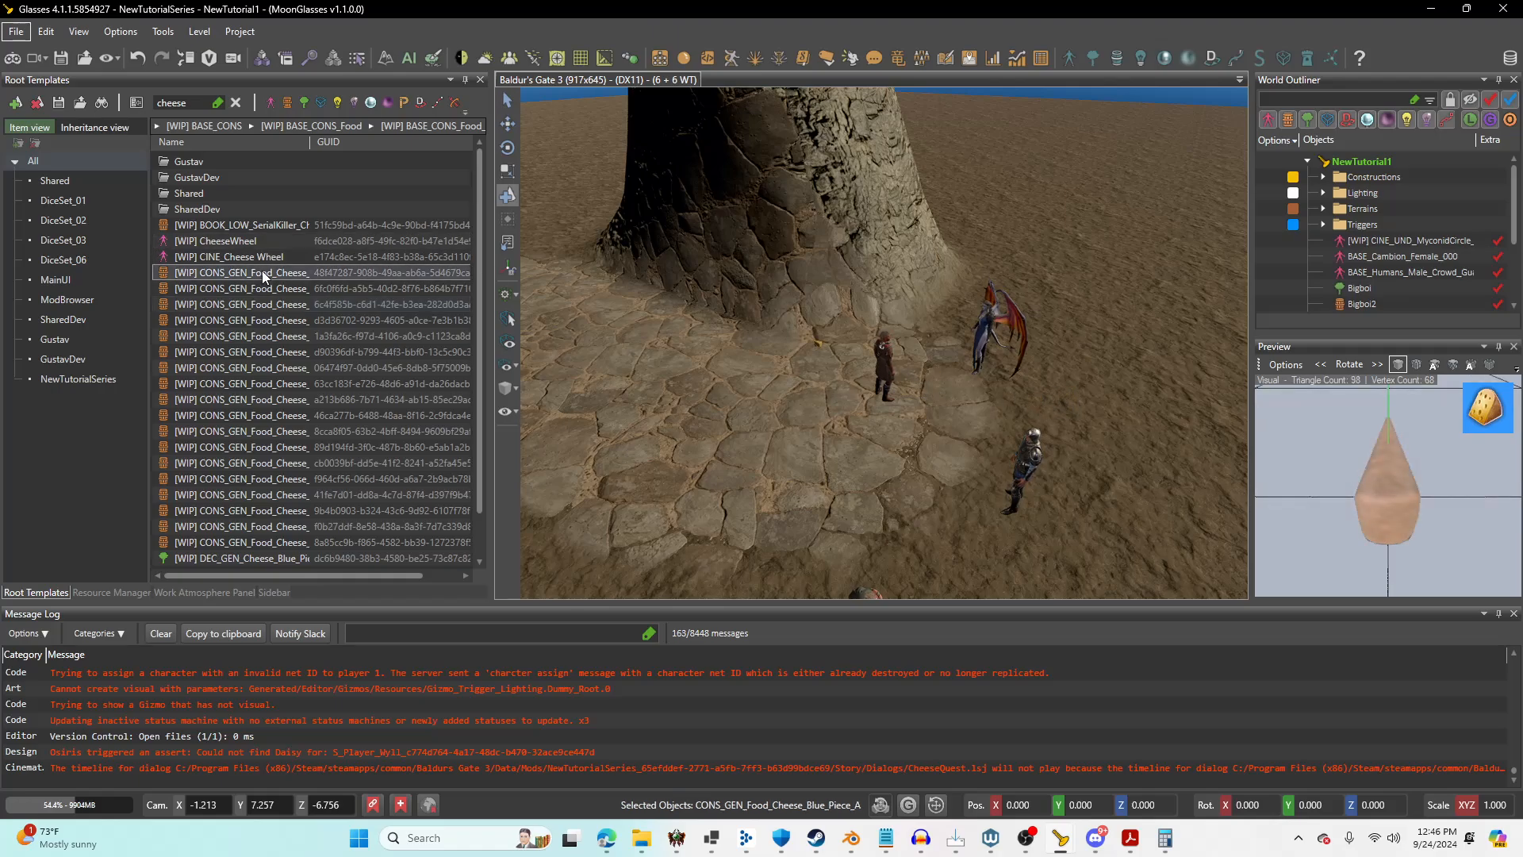
{"action": "key", "text": "Down"}
{"action": "key", "text": "Down"}
{"action": "key", "text": "Down"}
{"action": "key", "text": "Down"}
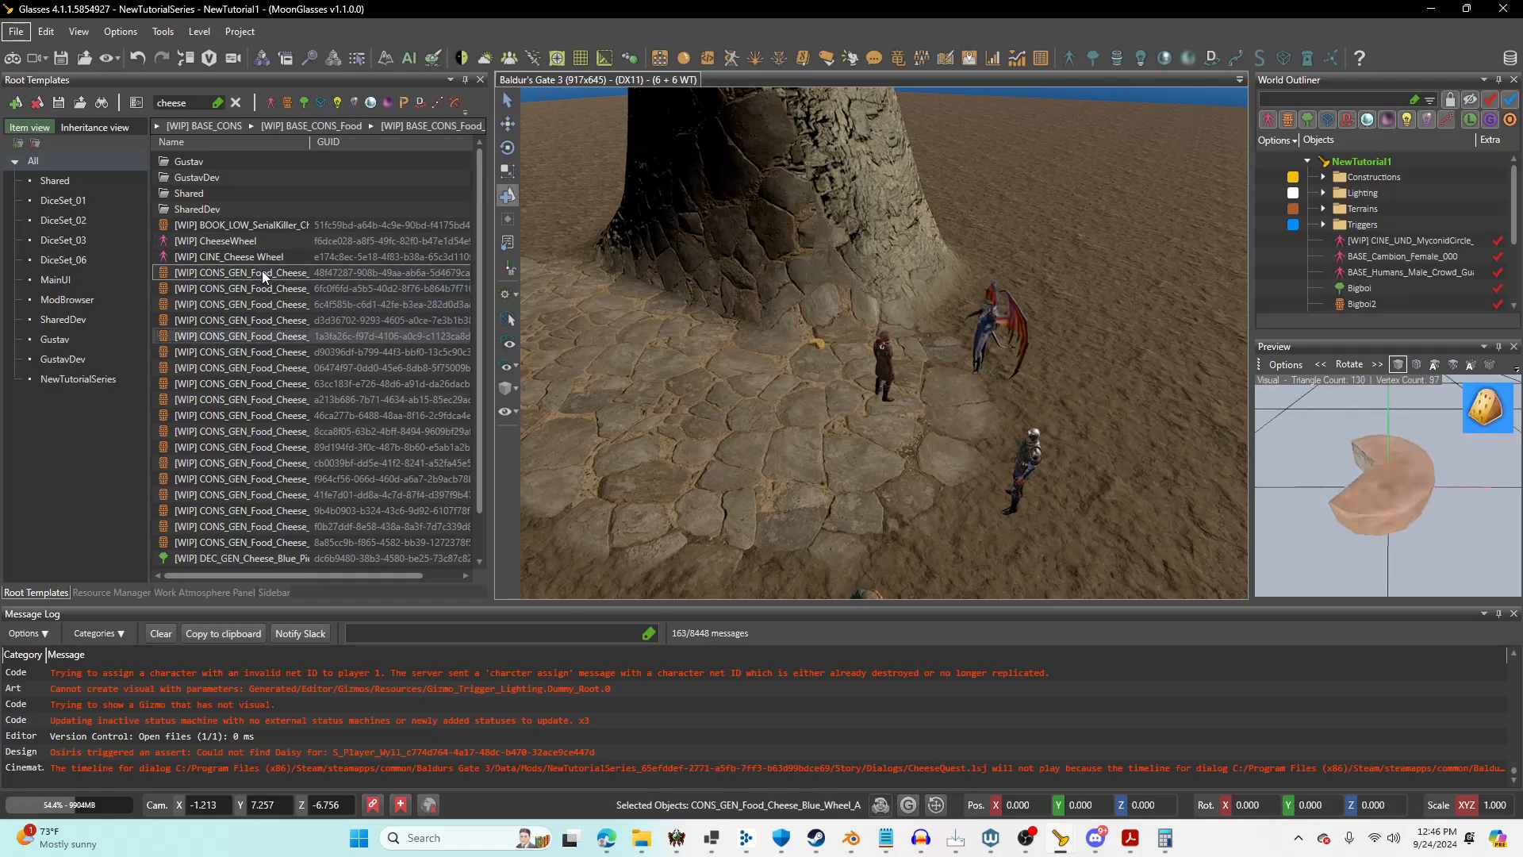
{"action": "key", "text": "Down"}
{"action": "key", "text": "Up"}
{"action": "left_click_drag", "start_coordinate": [261, 334], "coordinate": [1031, 408]}
{"action": "key", "text": "Escape"}
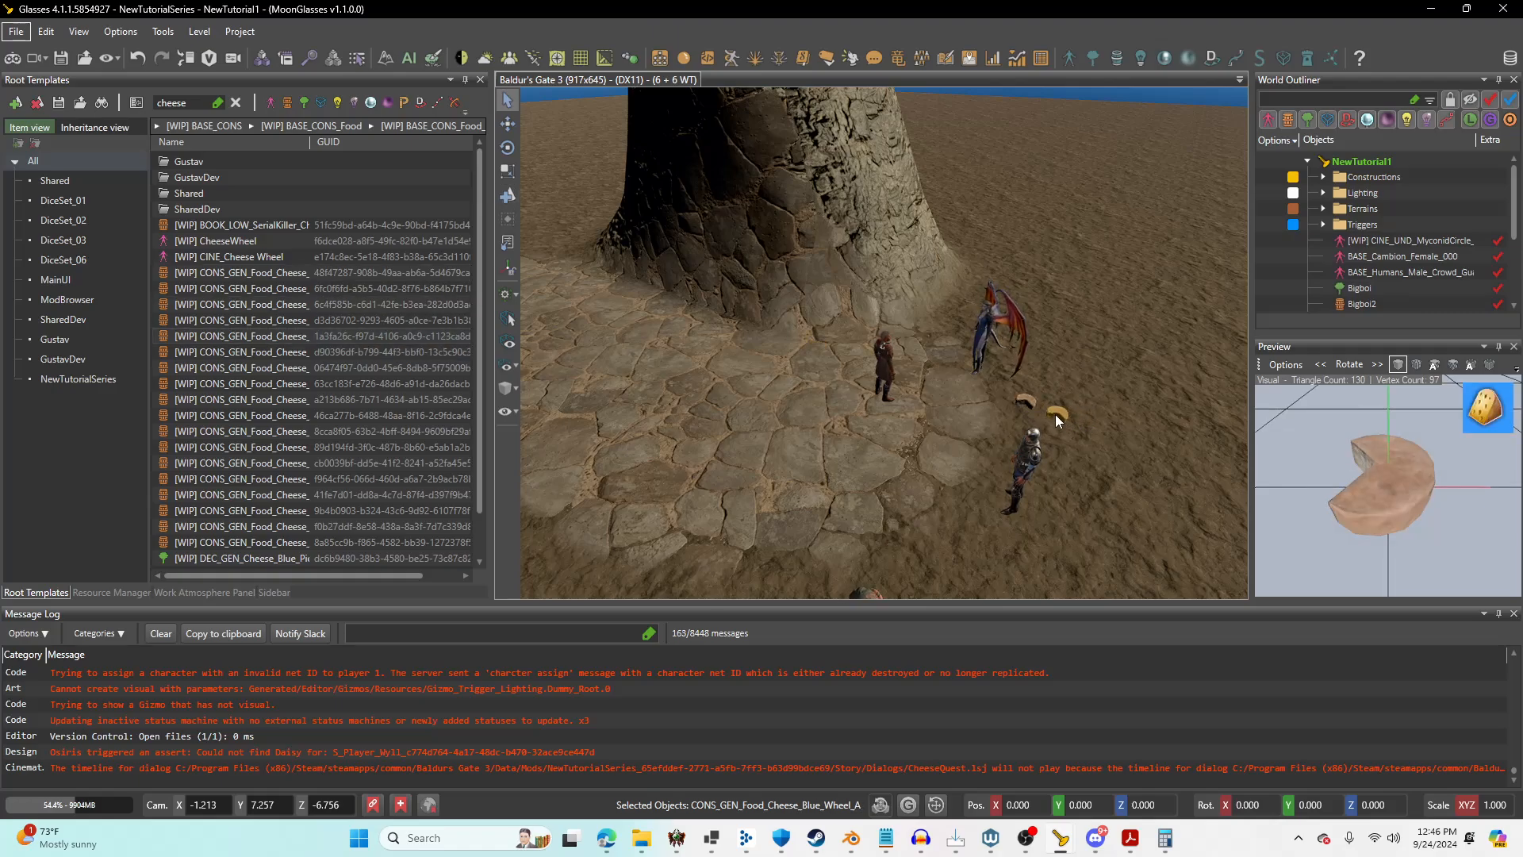
Copy the name and GUID of the placed blue cheese wheel to the clipboard.
{"action": "left_click", "coordinate": [1030, 402]}
{"action": "right_click", "coordinate": [1030, 402]}
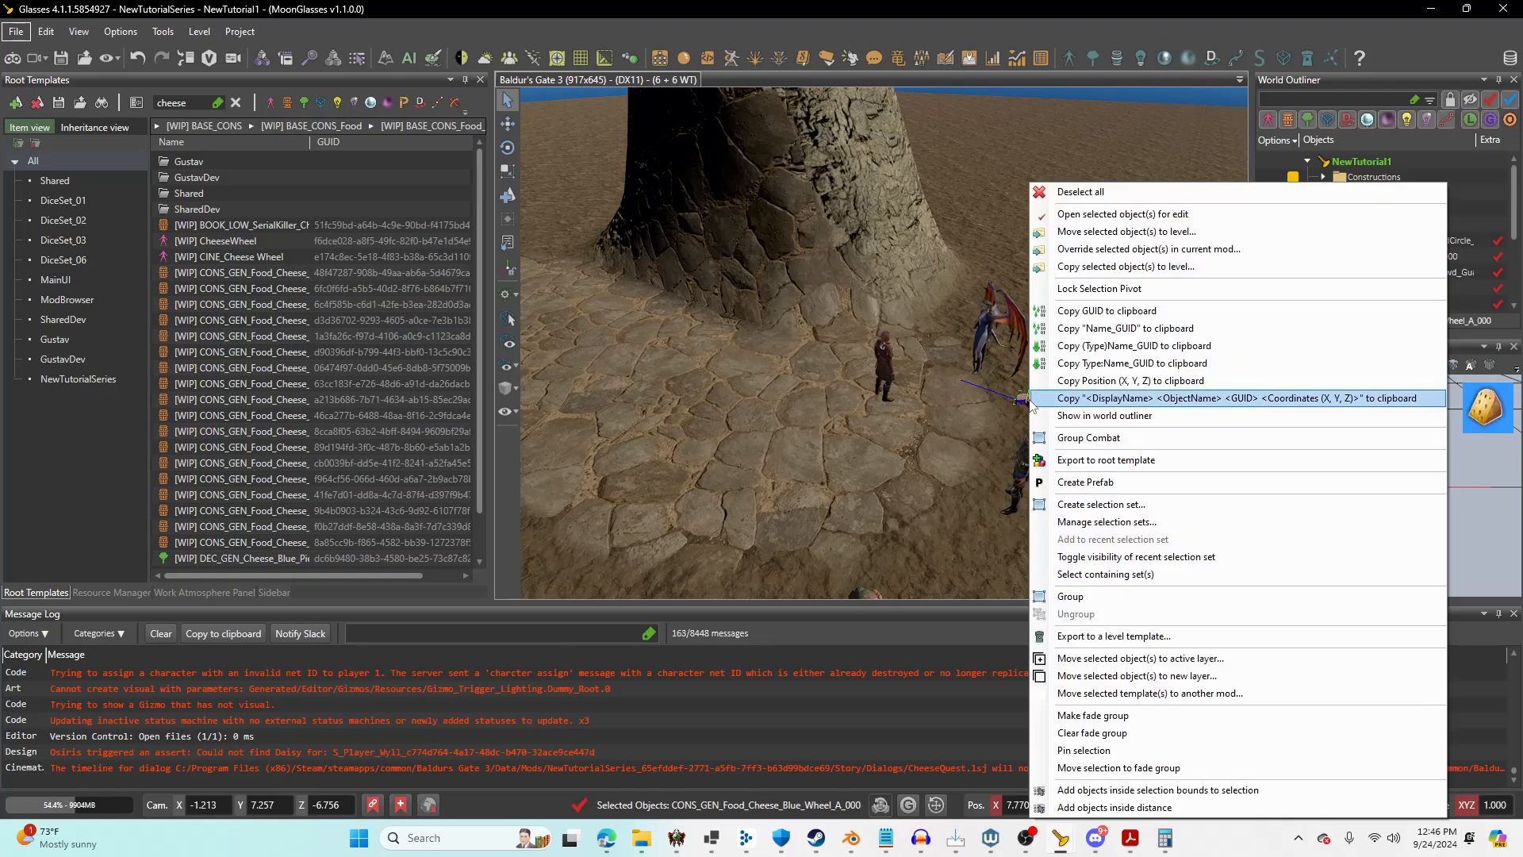
{"action": "left_click", "coordinate": [1104, 364]}
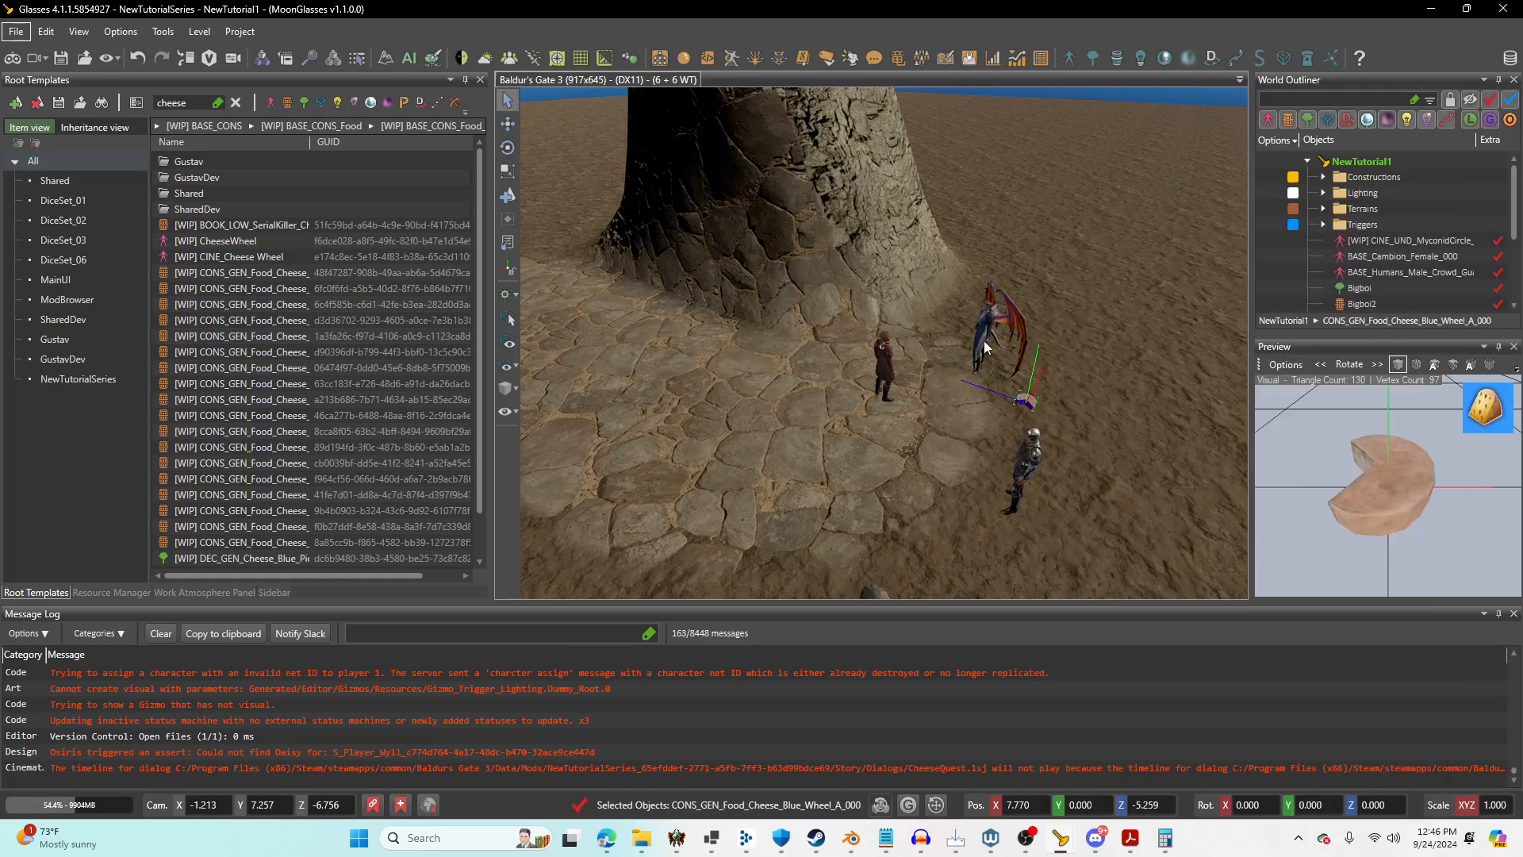
Switch to the Story Editor and clear all code from the KB and INIT sections of the TutQuest script.
{"action": "left_click", "coordinate": [795, 55]}
{"action": "key", "text": "Delete"}
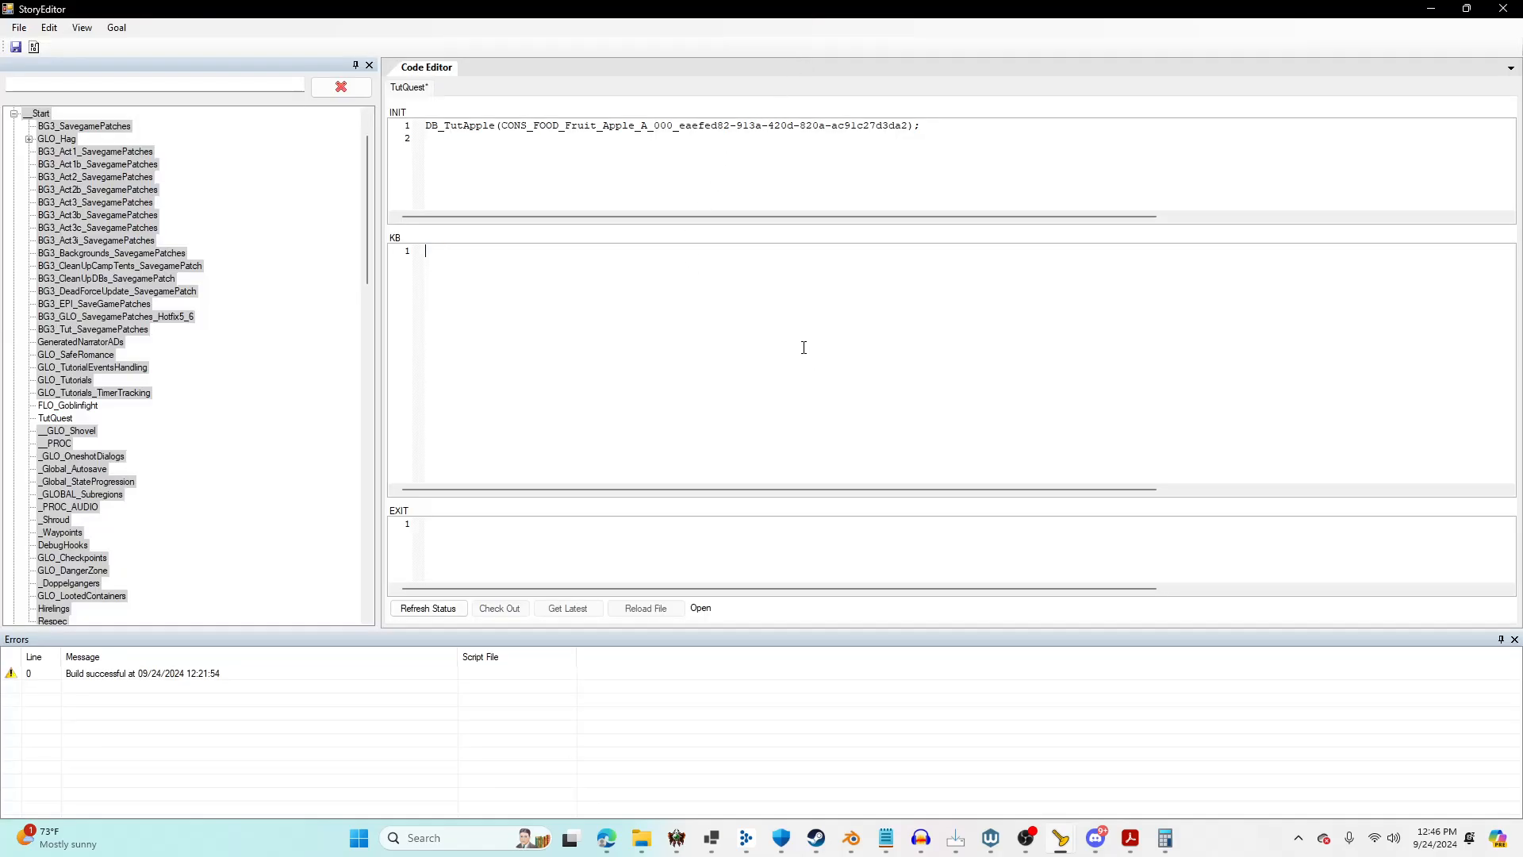
{"action": "key", "text": "ctrl+a"}
{"action": "key", "text": "Delete"}
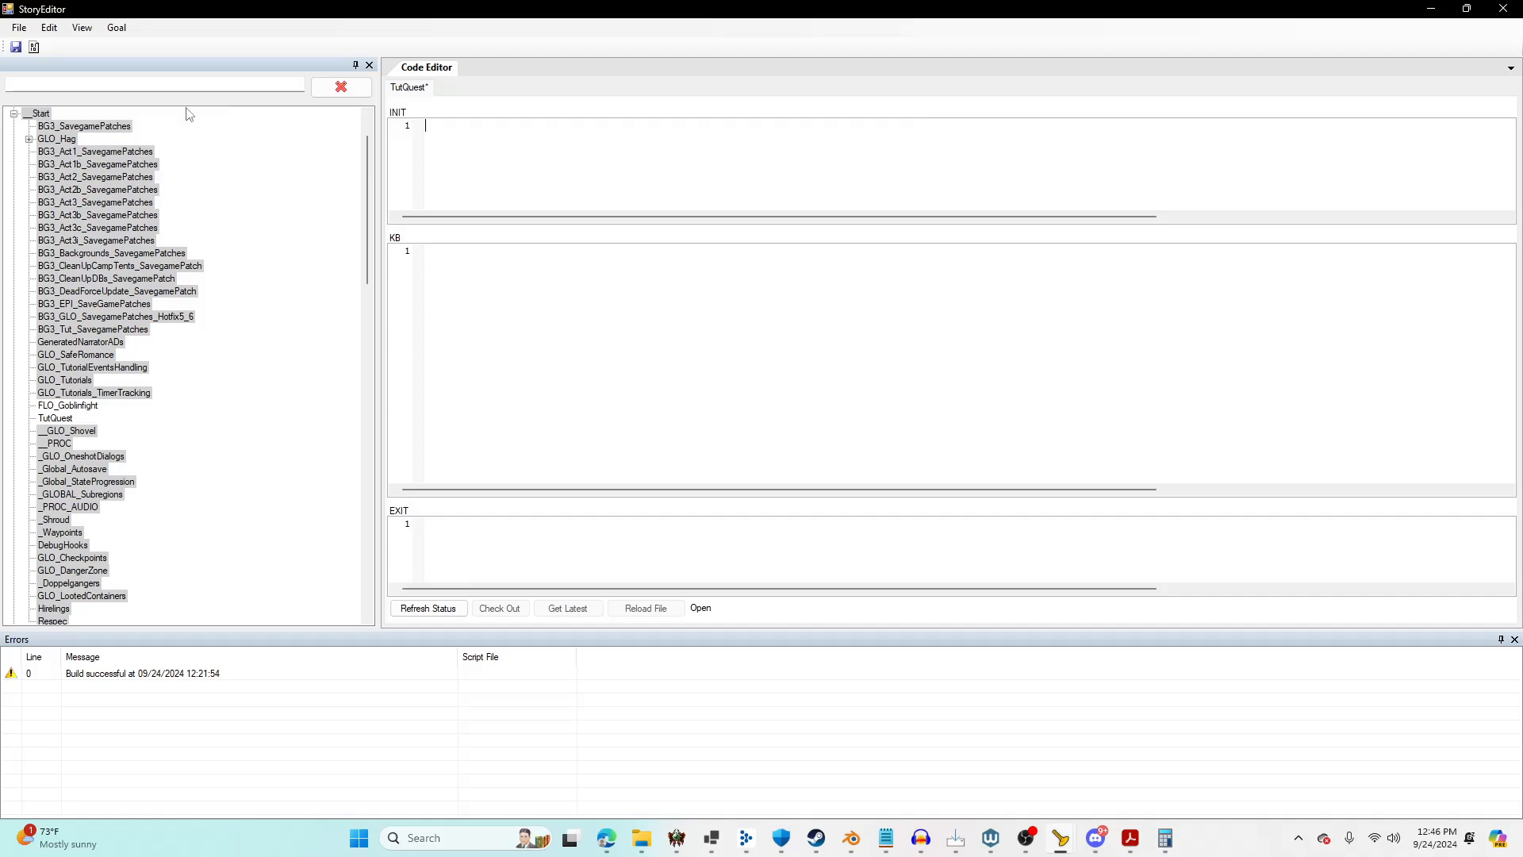
In TutQuest's INIT section, enter a DB_Cheese fact holding the copied CONS_GEN_Food_Cheese_Blue_Wheel_A_000 identifier, without the ITEM: prefix.
{"action": "left_click", "coordinate": [71, 420]}
{"action": "scroll", "coordinate": [82, 206], "scroll_direction": "up", "scroll_amount": 1}
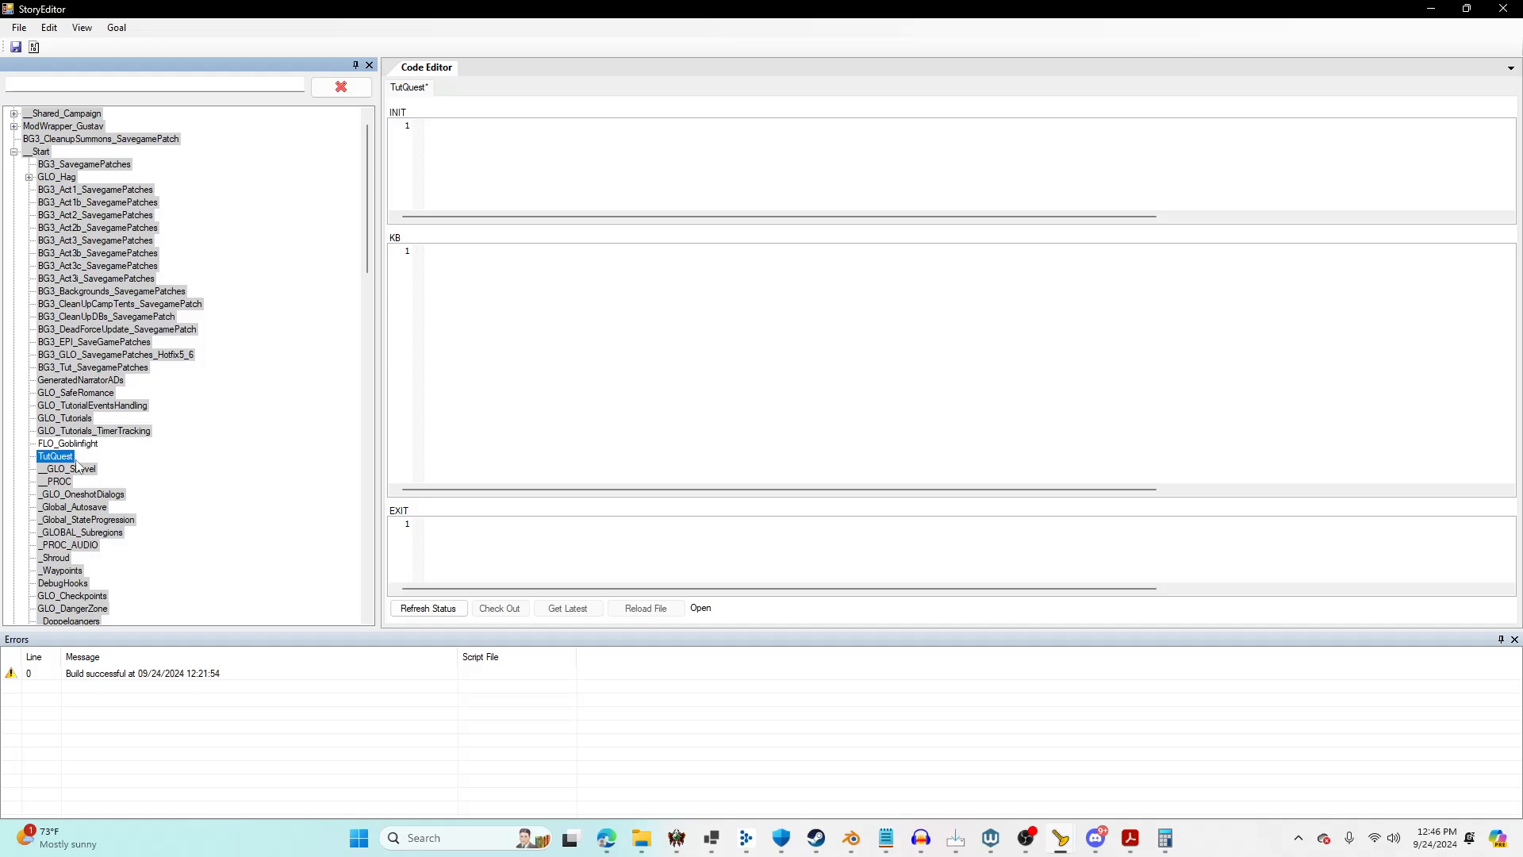
{"action": "left_click", "coordinate": [550, 158]}
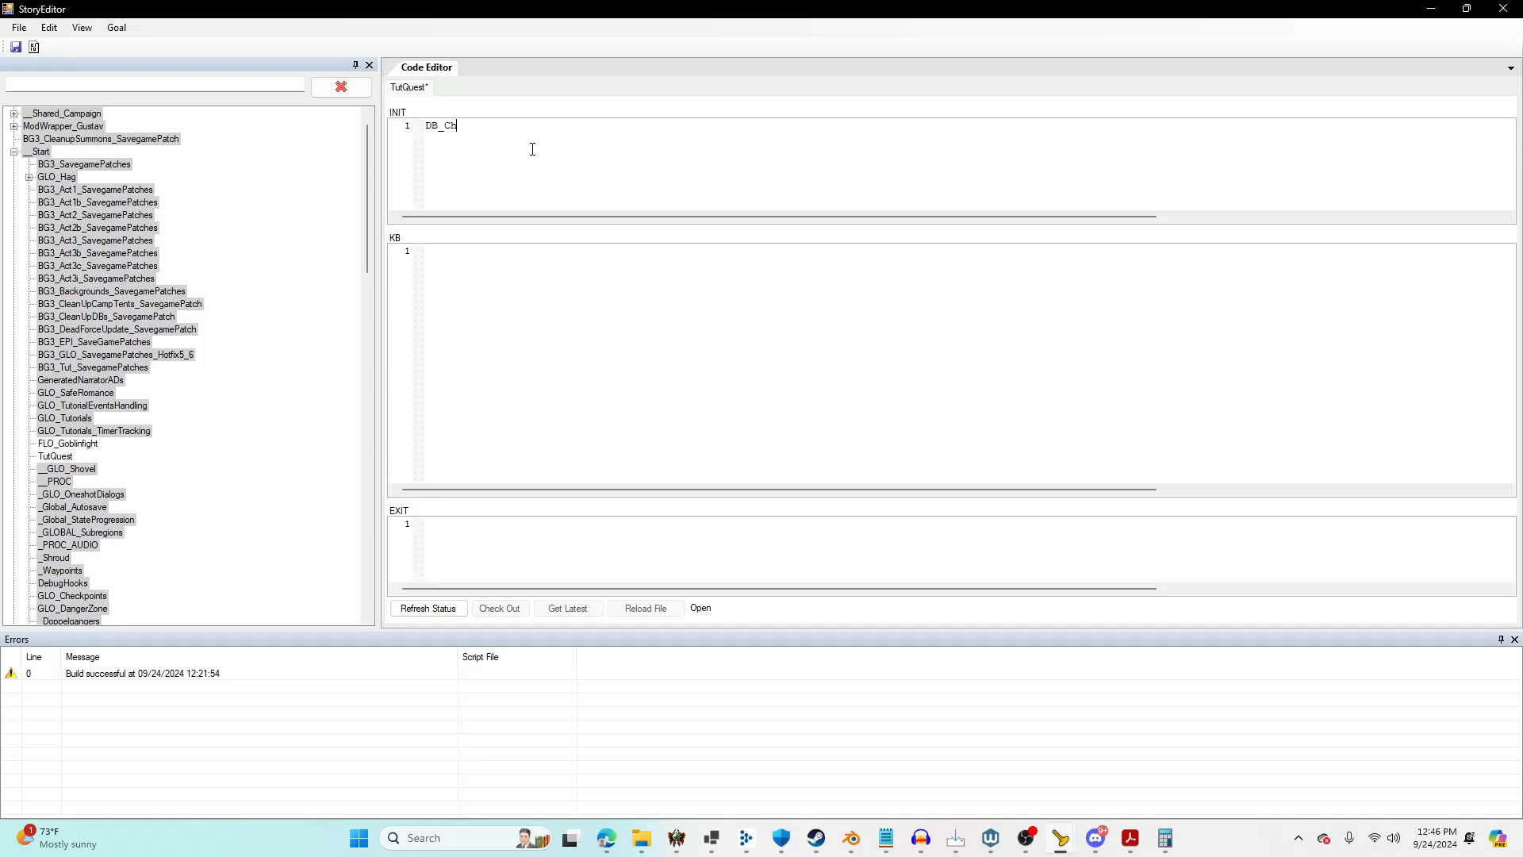
{"action": "type", "text": "DB_Cheese"}
{"action": "type", "text": "(ITEM:CONS_GEN_Food_Cheese_Blue_Wheel_A_000_80755c75-48a9-4d01-b54f-d137e13145f9"}
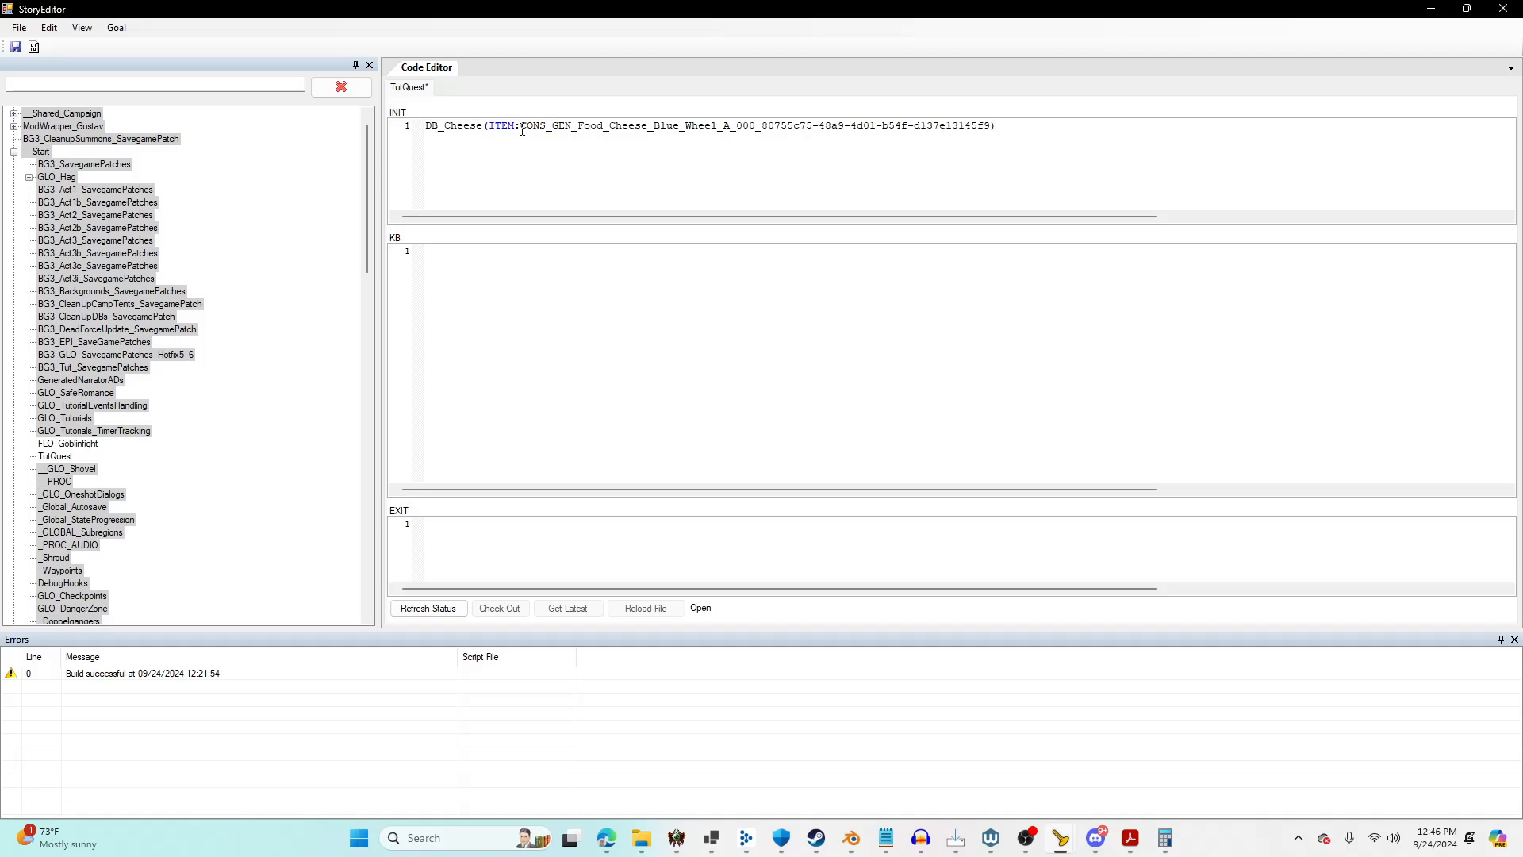
{"action": "left_click_drag", "start_coordinate": [520, 125], "coordinate": [489, 125]}
{"action": "key", "text": "Delete"}
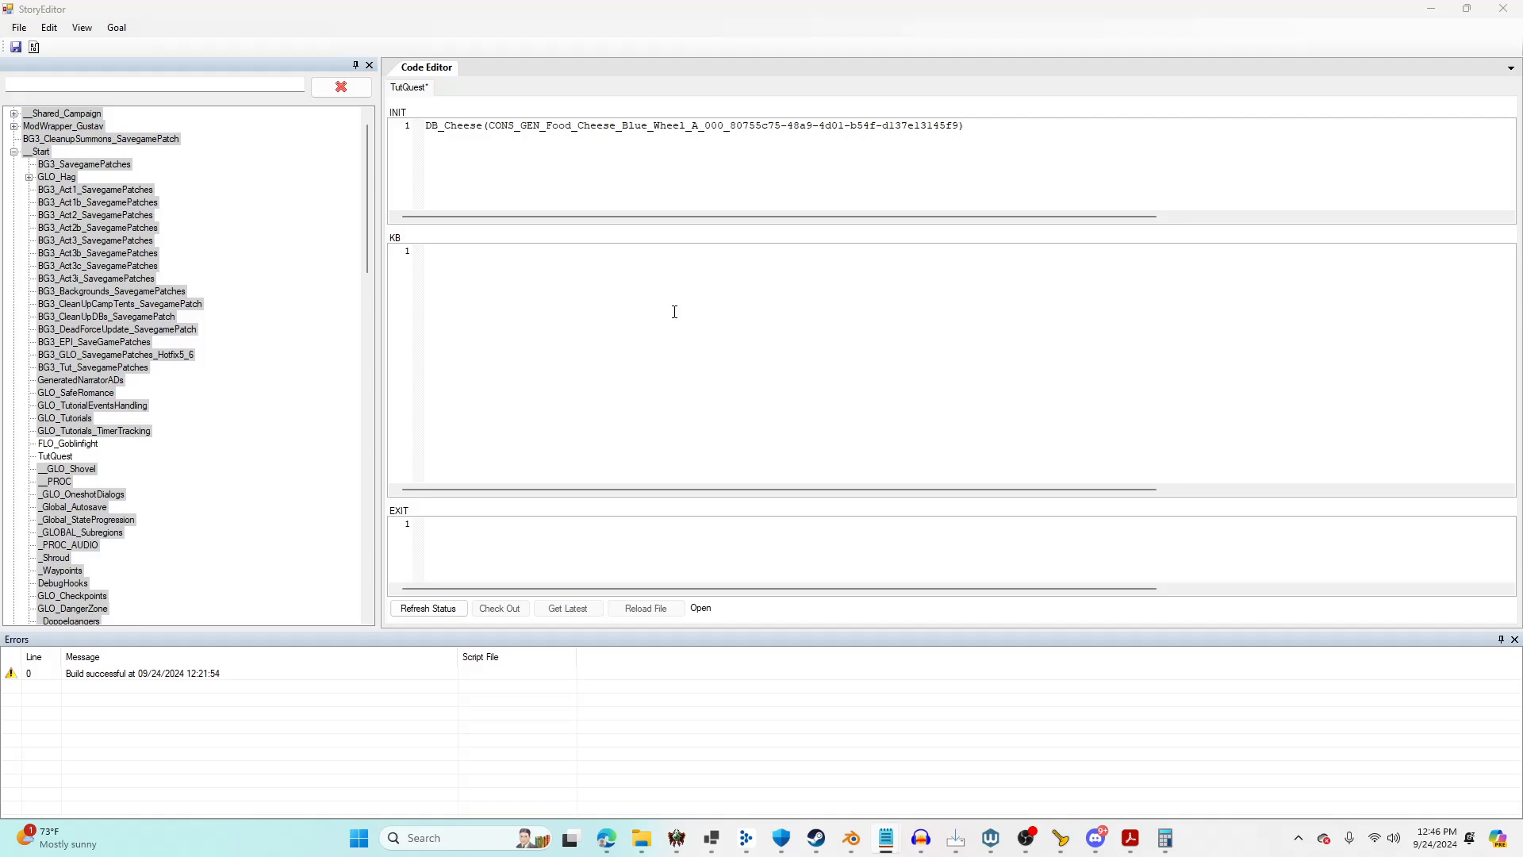
Start an IF rule in the KB section with the event AddedTo(_Cheese, _Char, _Addtype).
{"action": "left_click", "coordinate": [675, 311]}
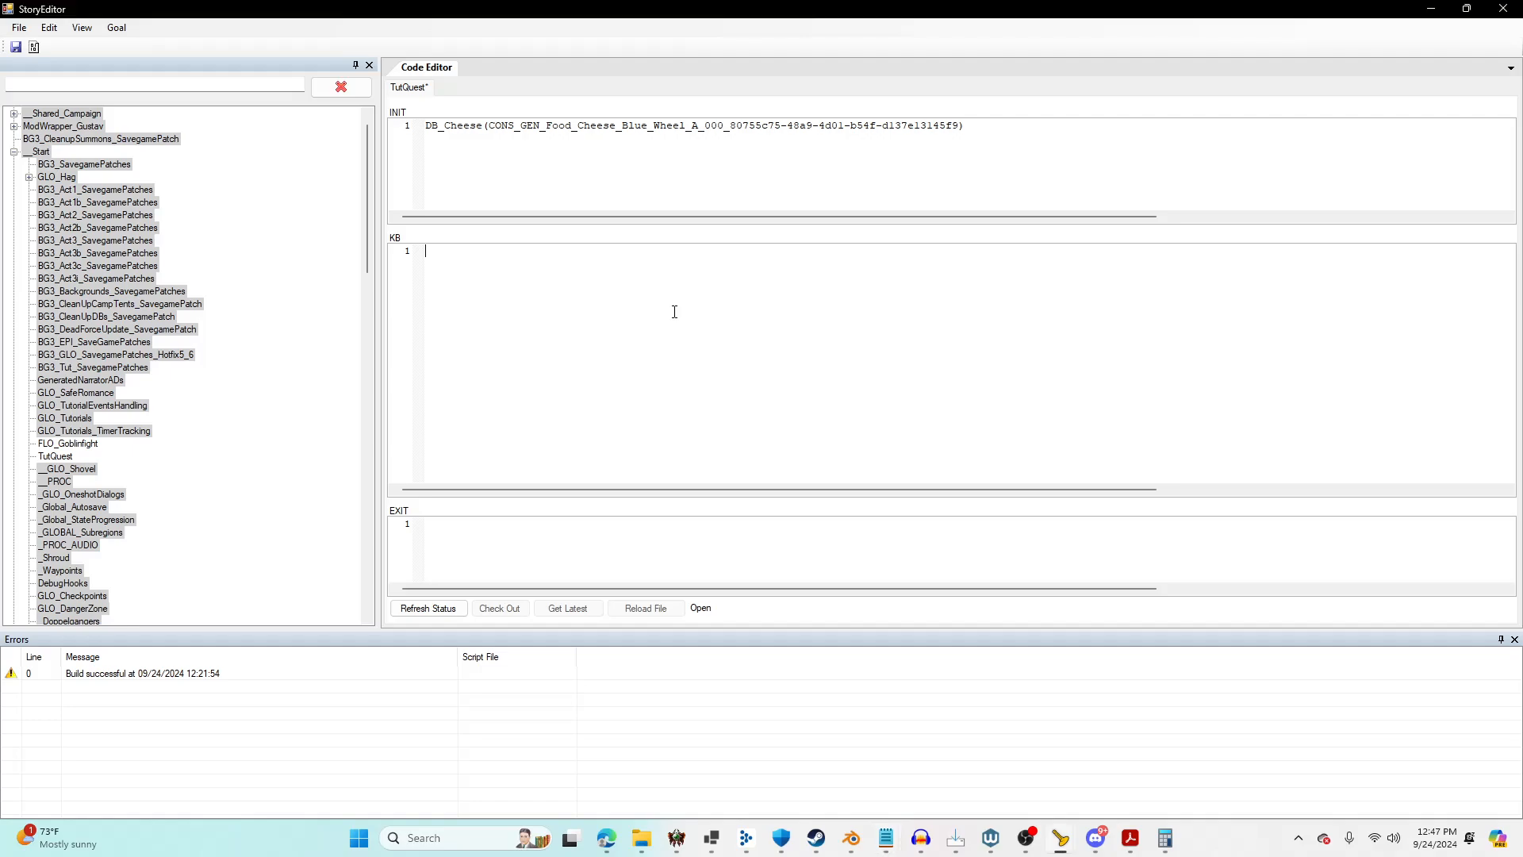
{"action": "type", "text": "IF"}
{"action": "key", "text": "Return"}
{"action": "type", "text": "Added"}
{"action": "key", "text": "ctrl+space"}
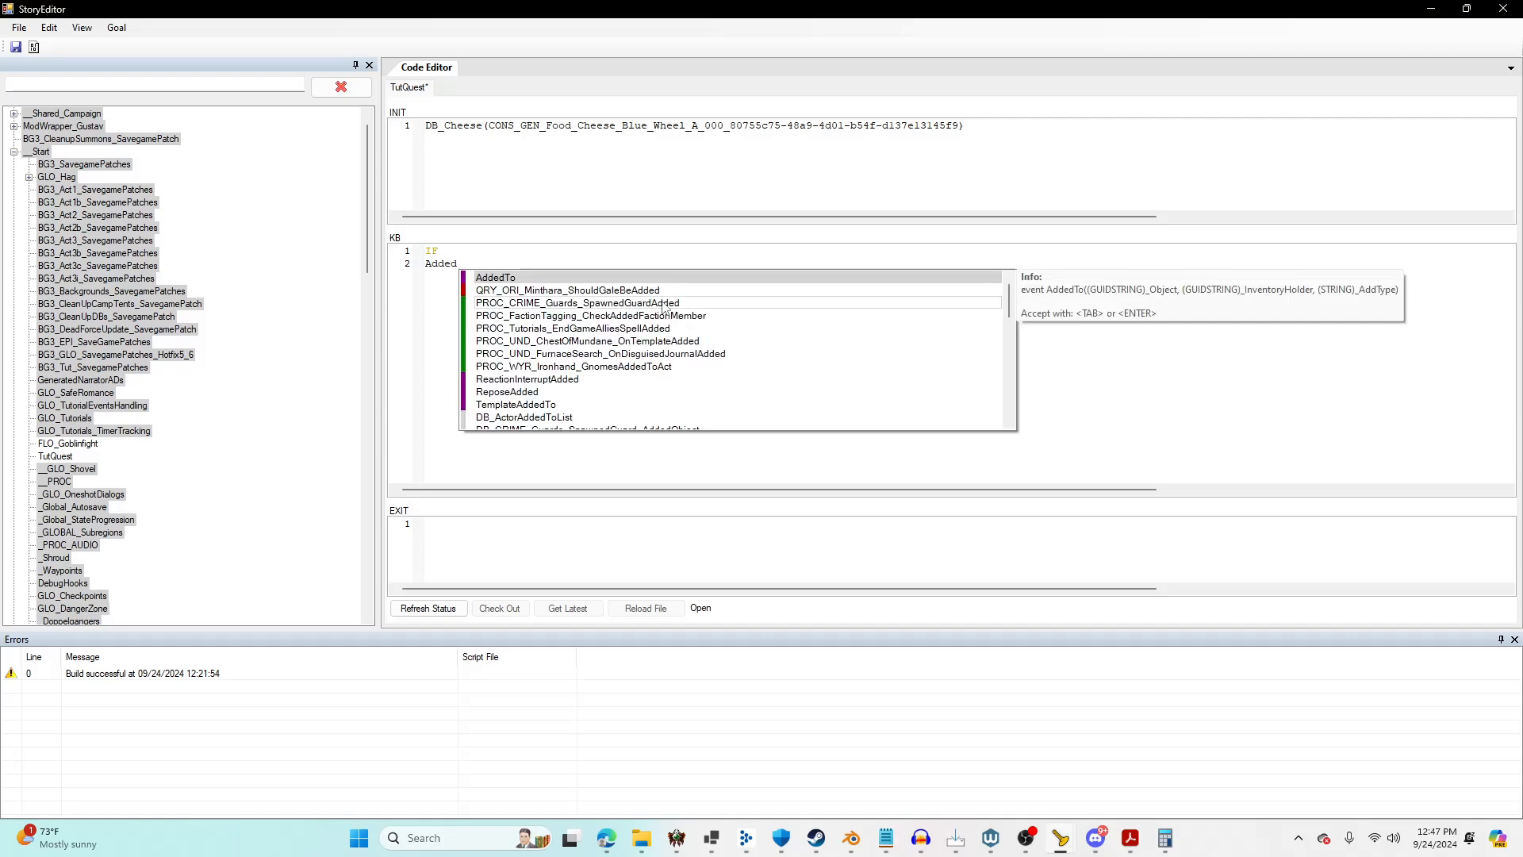
{"action": "double_click", "coordinate": [567, 279]}
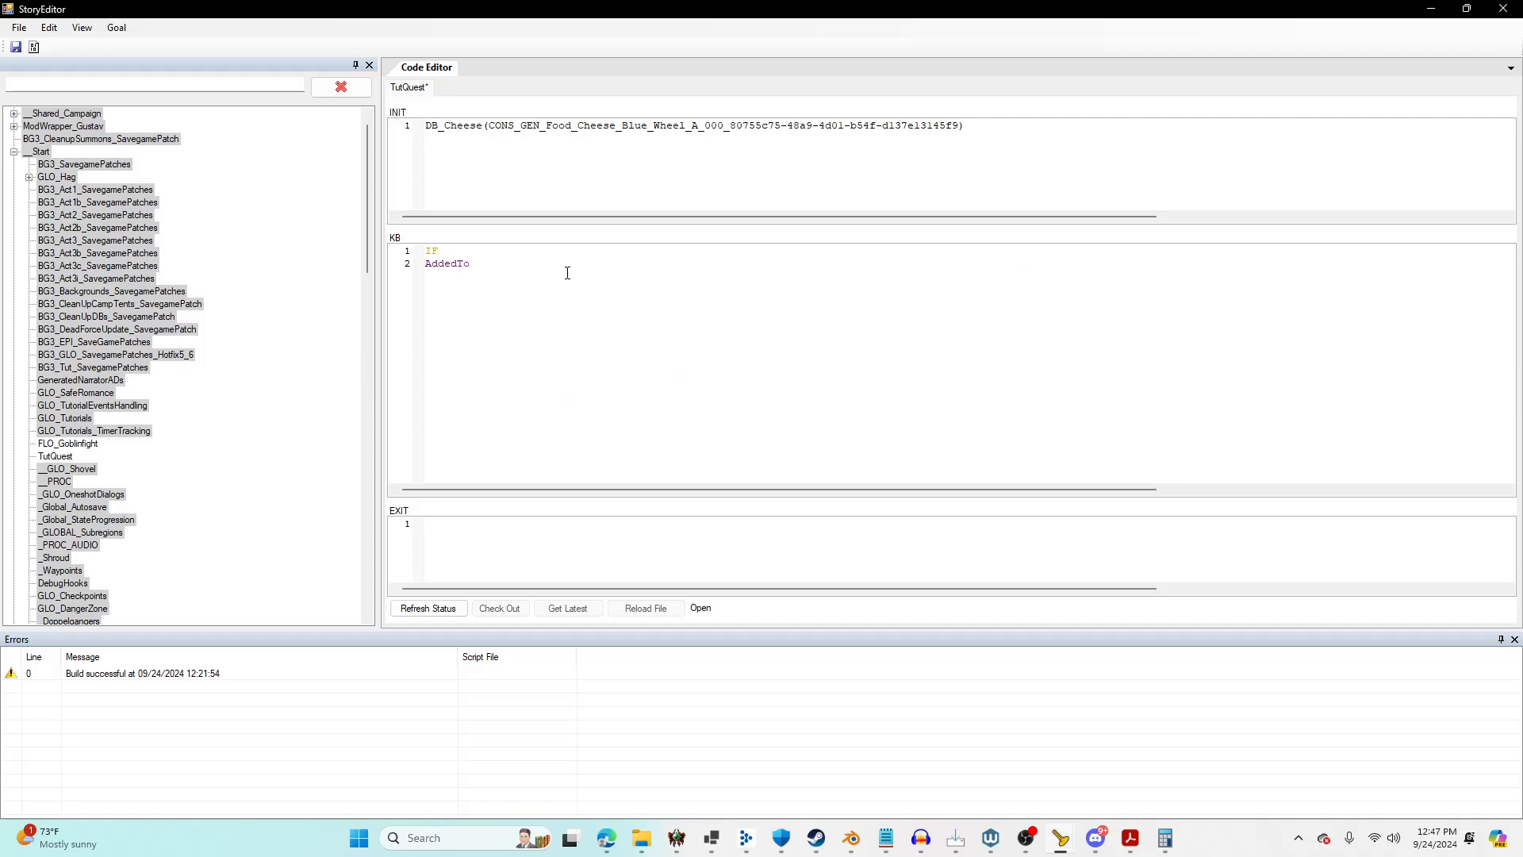
{"action": "type", "text": "(_"}
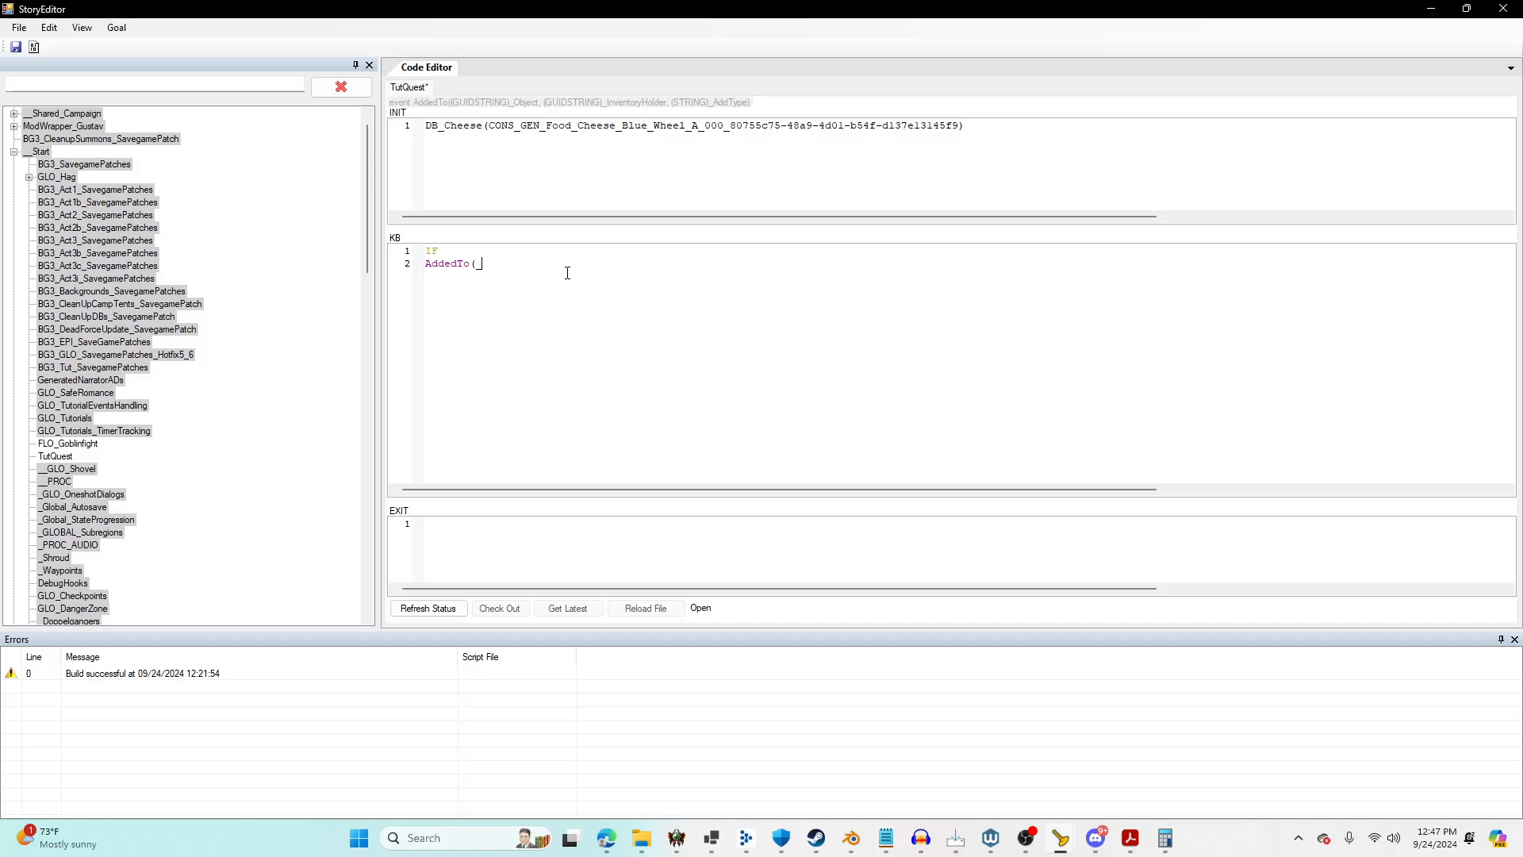
{"action": "type", "text": "Cheese, _Char"}
{"action": "type", "text": ", _Addtype) "}
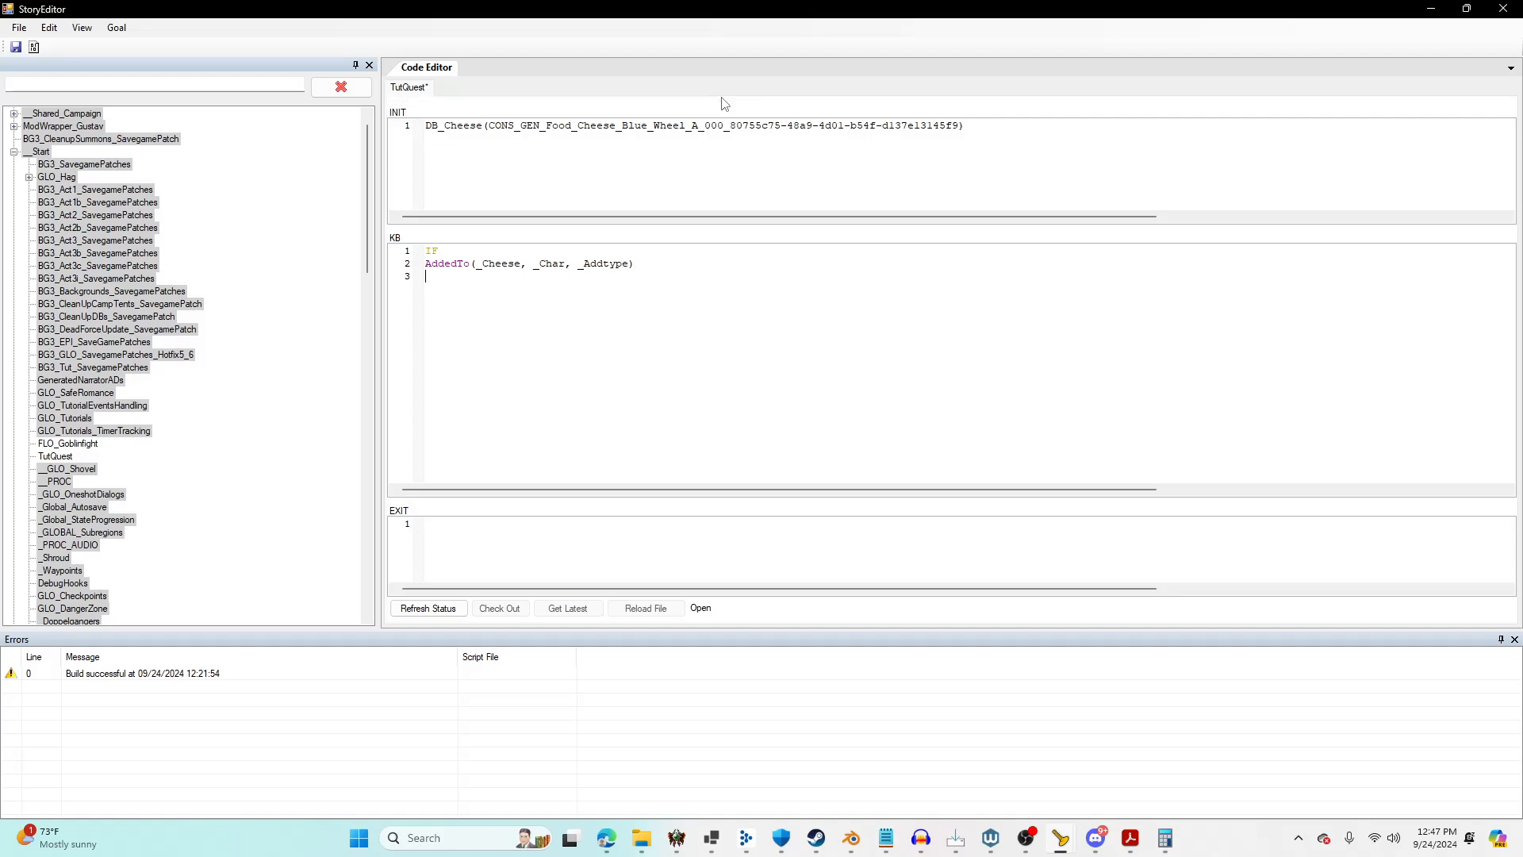
Add the AND conditions DB_Cheese(_Cheese) and DB_Players(_Player) to the KB rule, followed by a THEN line.
{"action": "type", "text": "AND DB_Cheese(_Cheese) AND"}
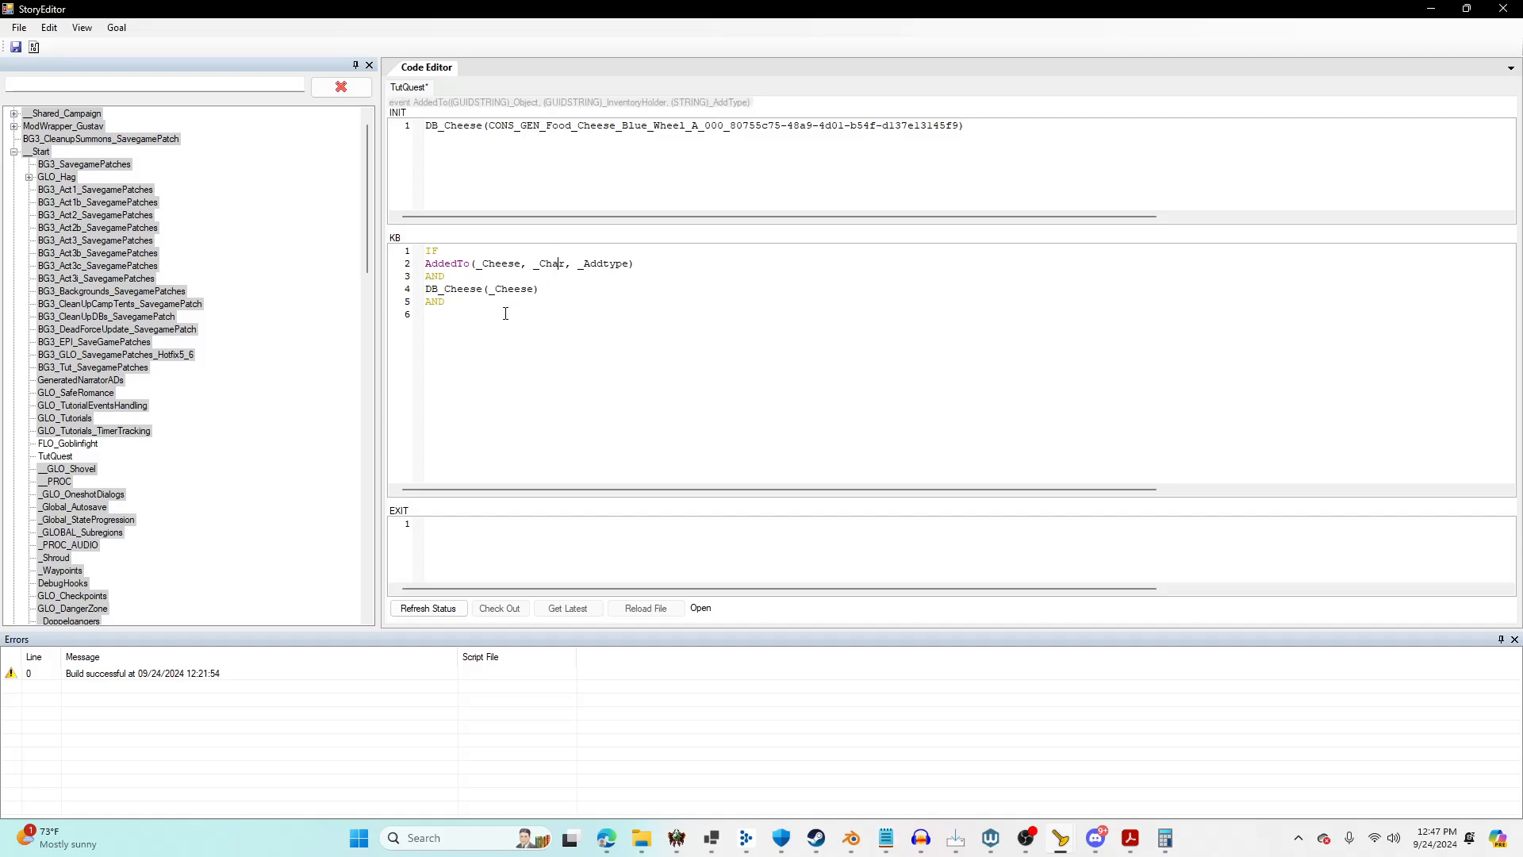
{"action": "type", "text": "DB_"}
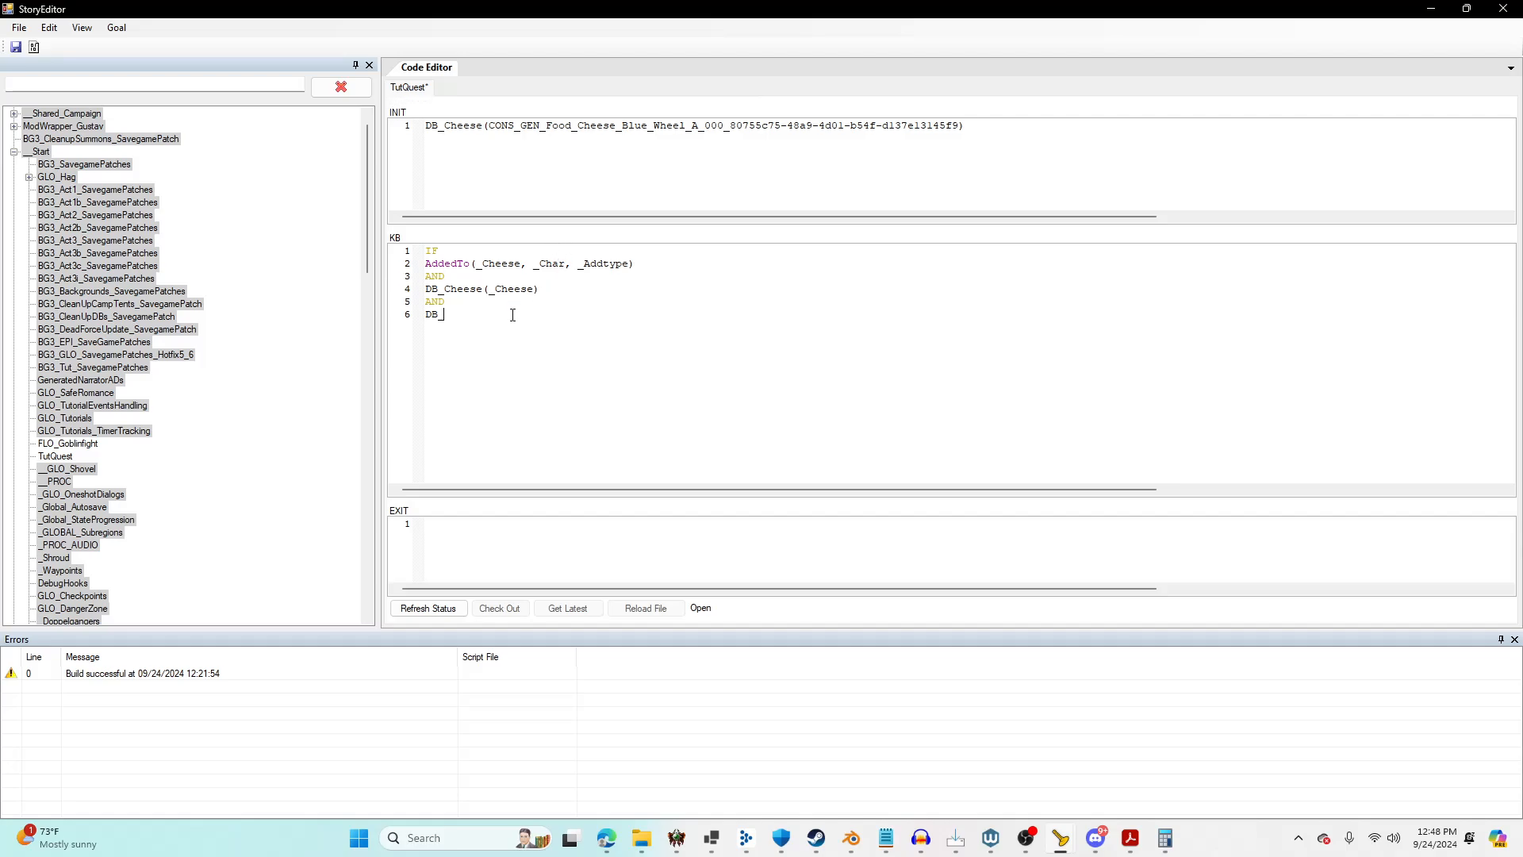
{"action": "type", "text": "Players(_Player)"}
{"action": "key", "text": "Return"}
{"action": "type", "text": "THEN"}
{"action": "key", "text": "Return"}
Add a QuestUpdate call under THEN with "FloFindTheCheese" as its first argument, consulting the Journal Editor for the quest names.
{"action": "type", "text": "QuestUp"}
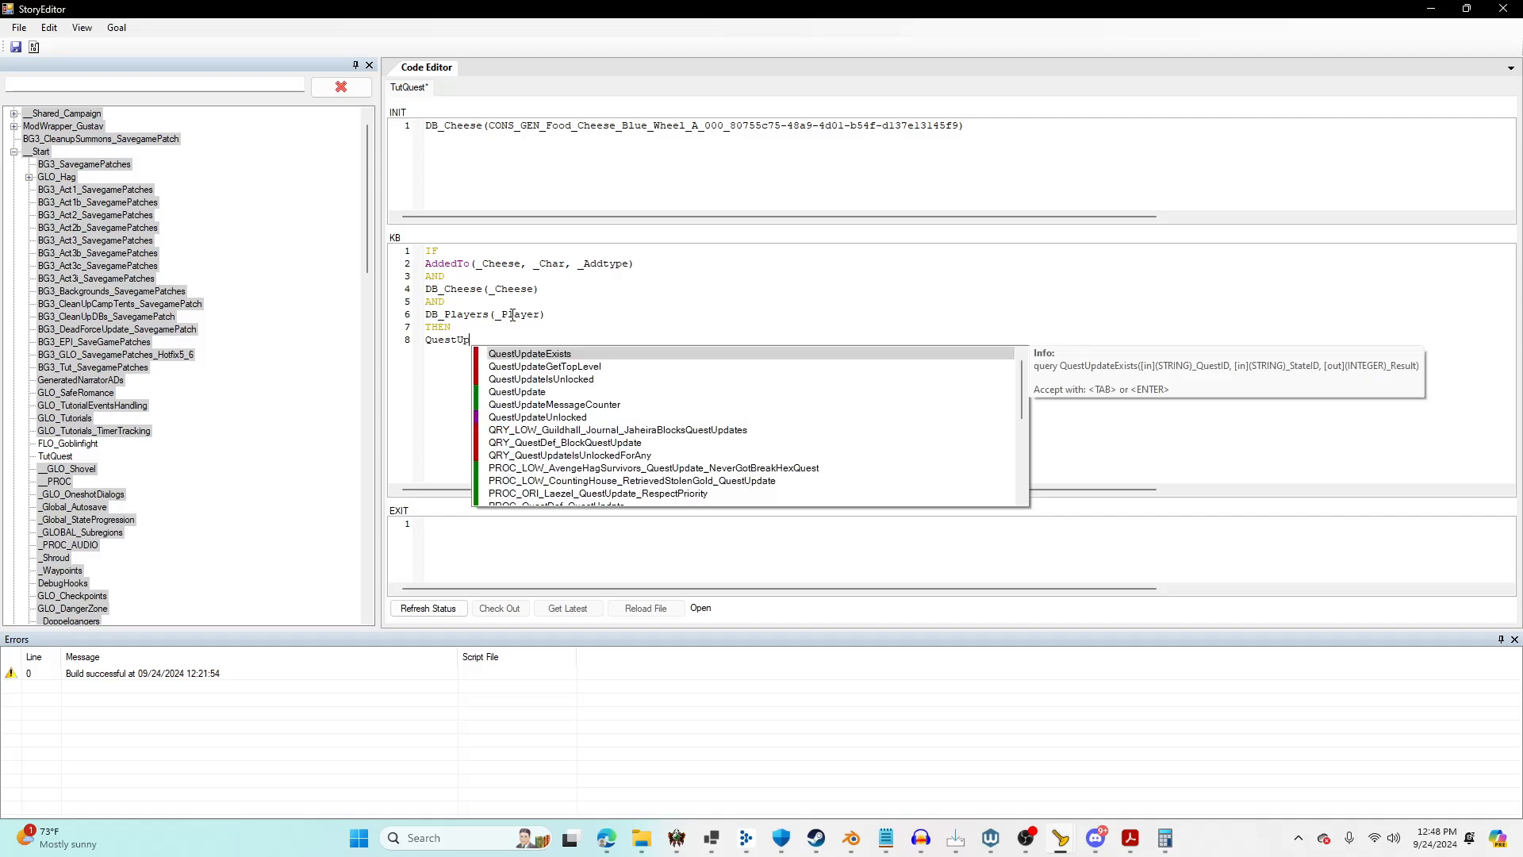
{"action": "key", "text": "Down"}
{"action": "key", "text": "Down"}
{"action": "key", "text": "Down"}
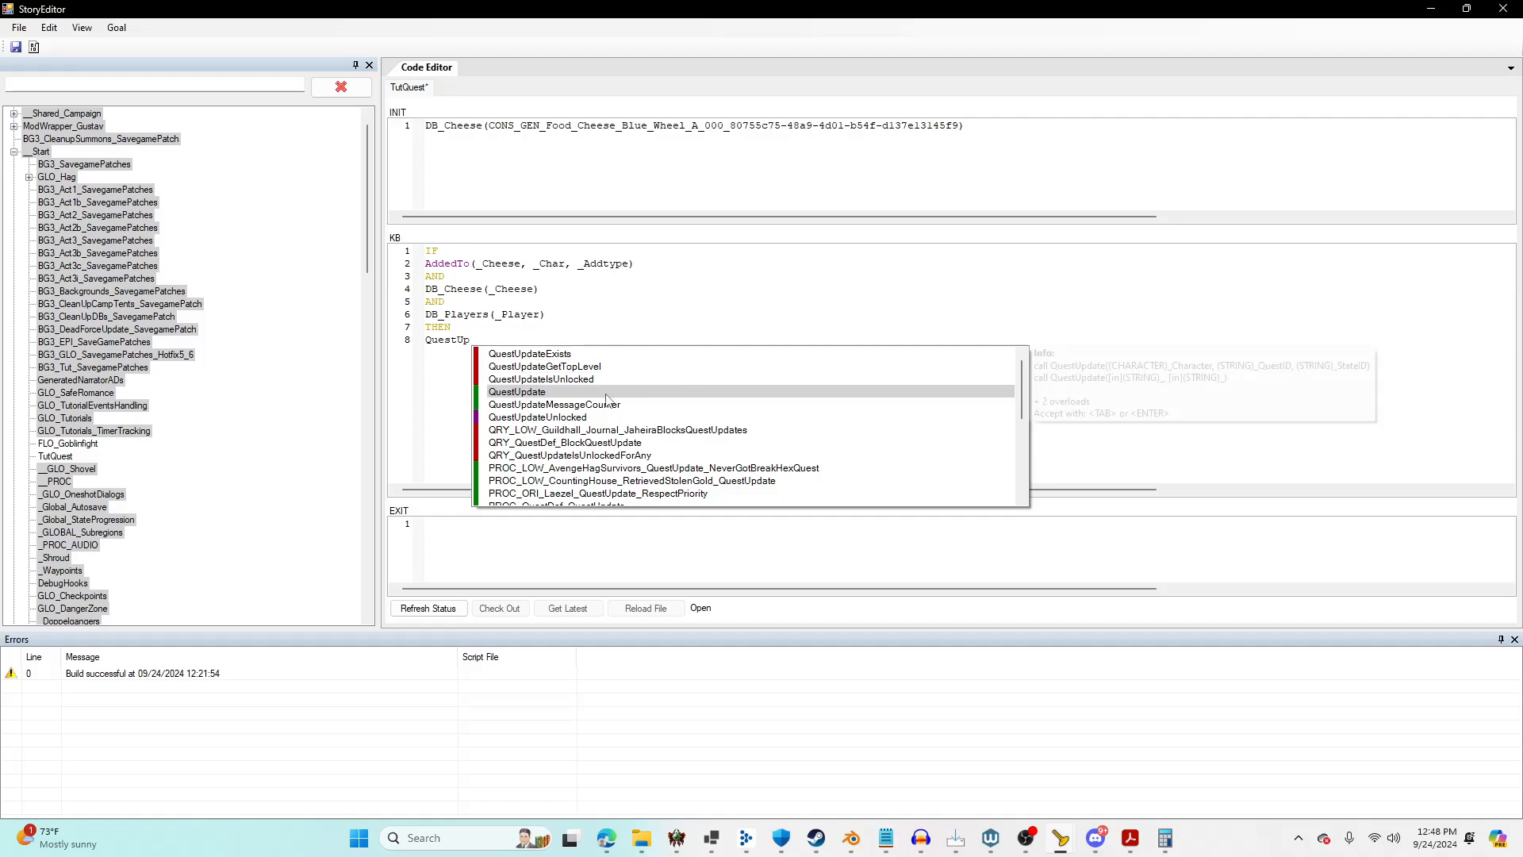
{"action": "key", "text": "Return"}
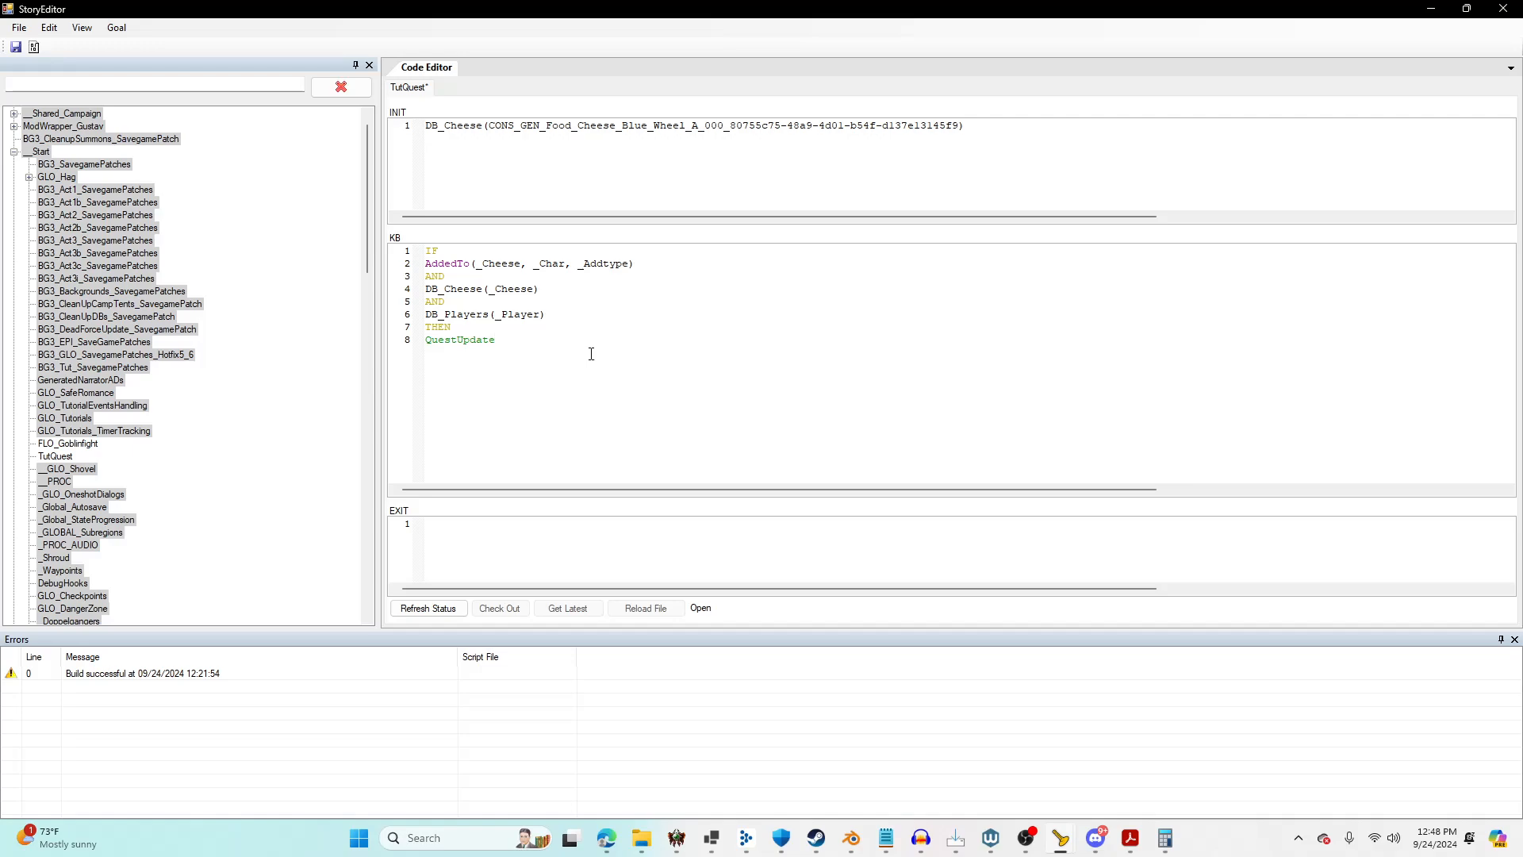
{"action": "type", "text": "(\""}
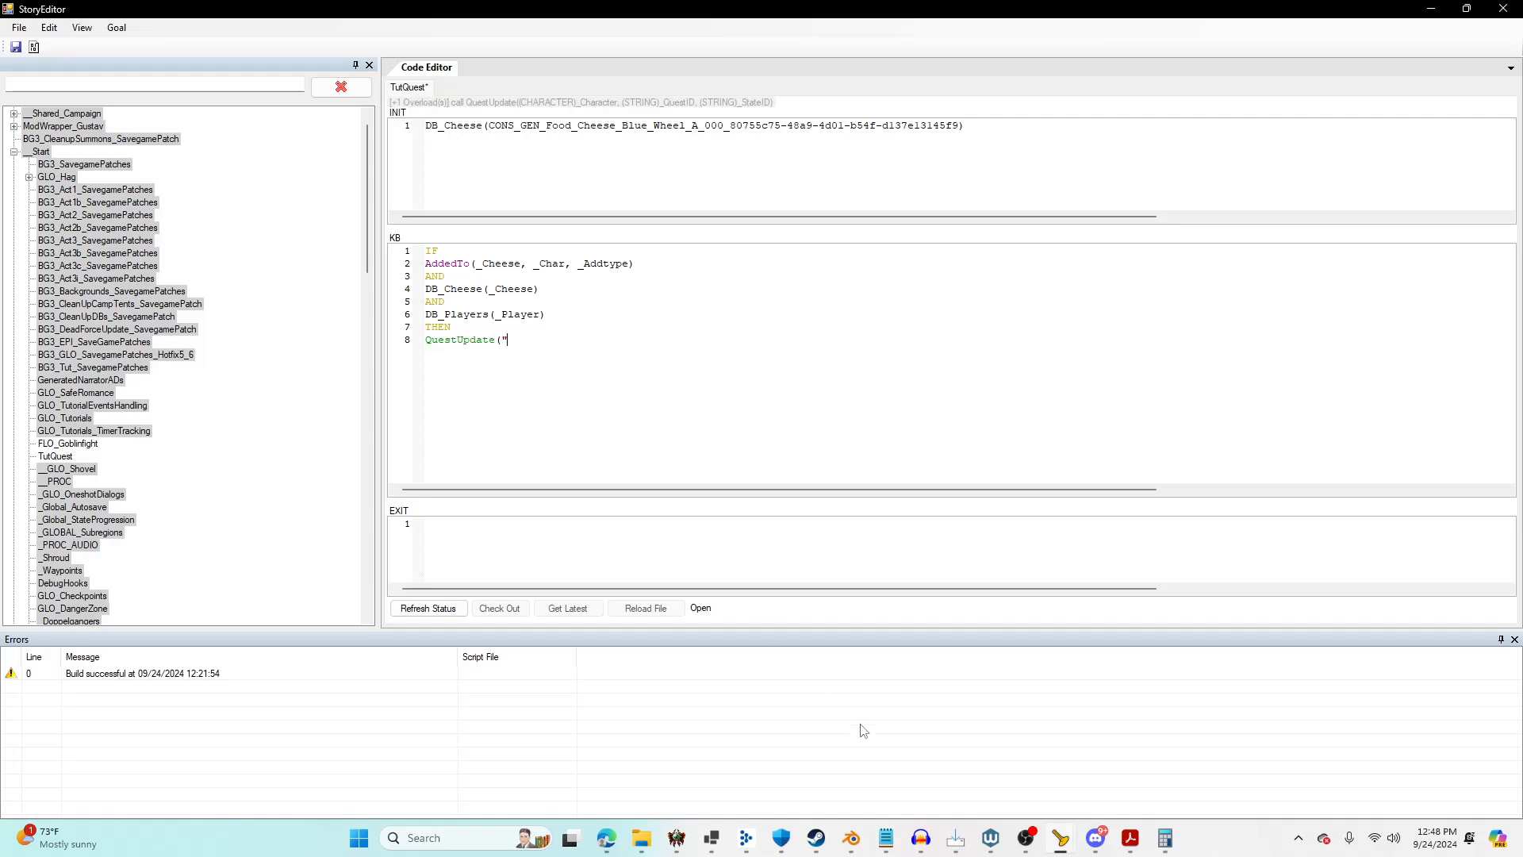
{"action": "mouse_move", "coordinate": [1086, 829]}
{"action": "left_click", "coordinate": [1202, 785]}
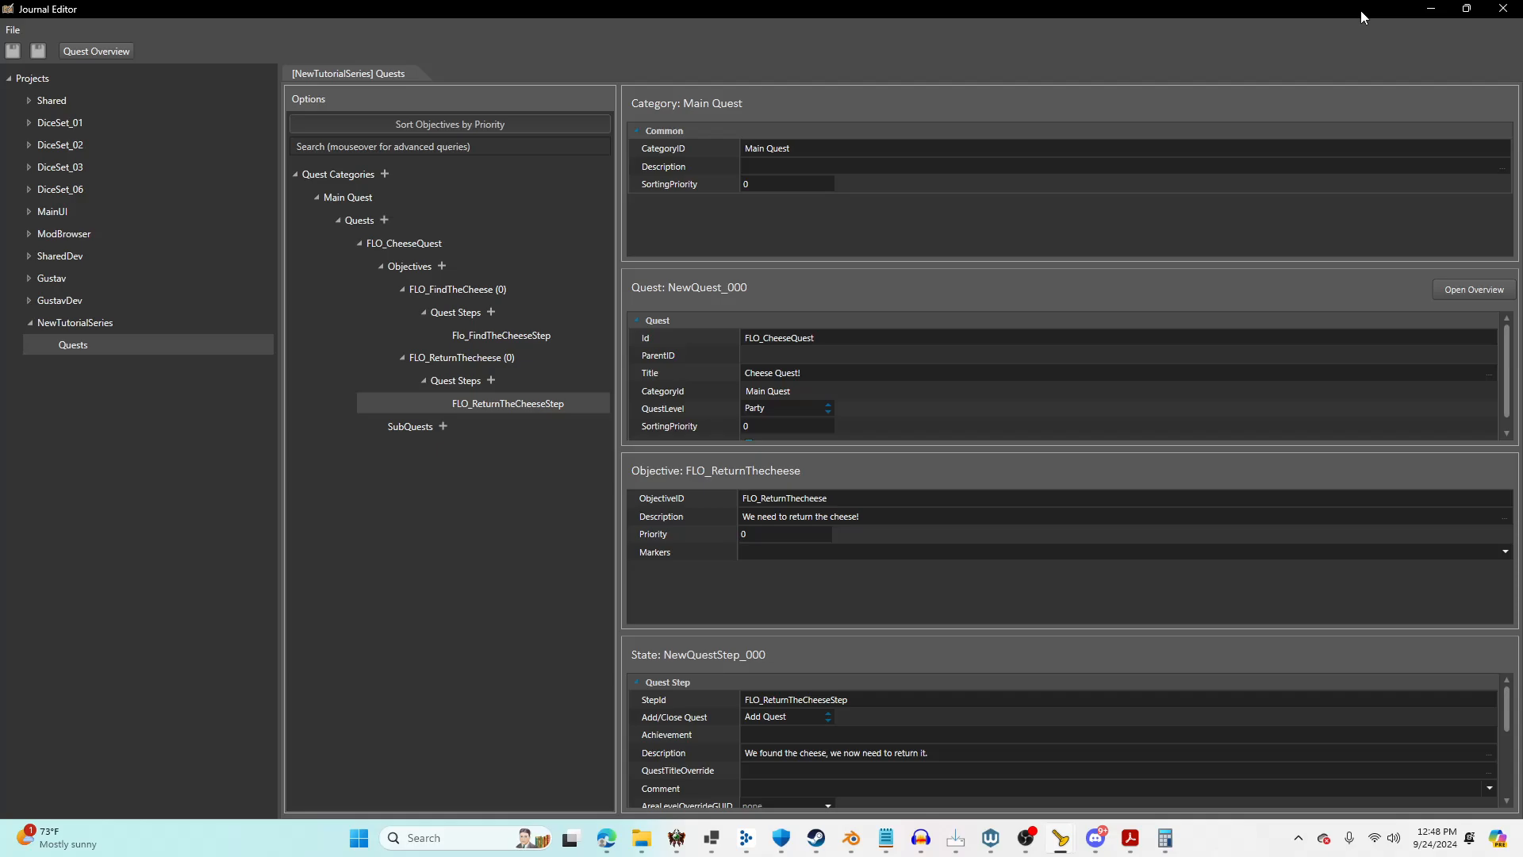
{"action": "left_click", "coordinate": [1431, 9]}
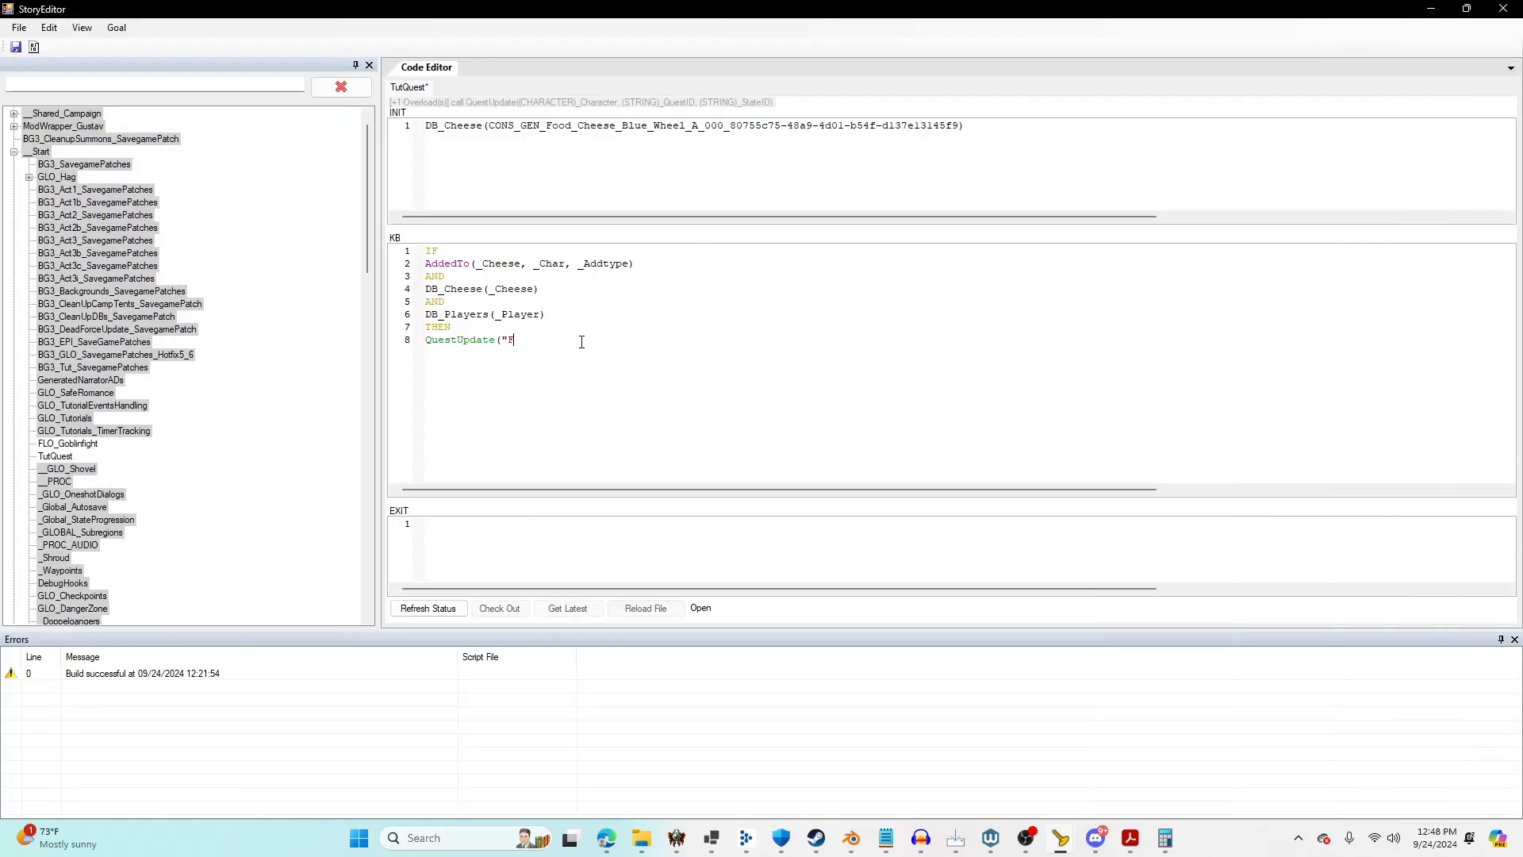
{"action": "type", "text": "loFindTheCheese\")"}
Check the return step's ID in the Journal Editor and finish the QuestUpdate call with "FloReturnTheCheeseStep" and a closing semicolon.
{"action": "key", "text": "alt+Tab"}
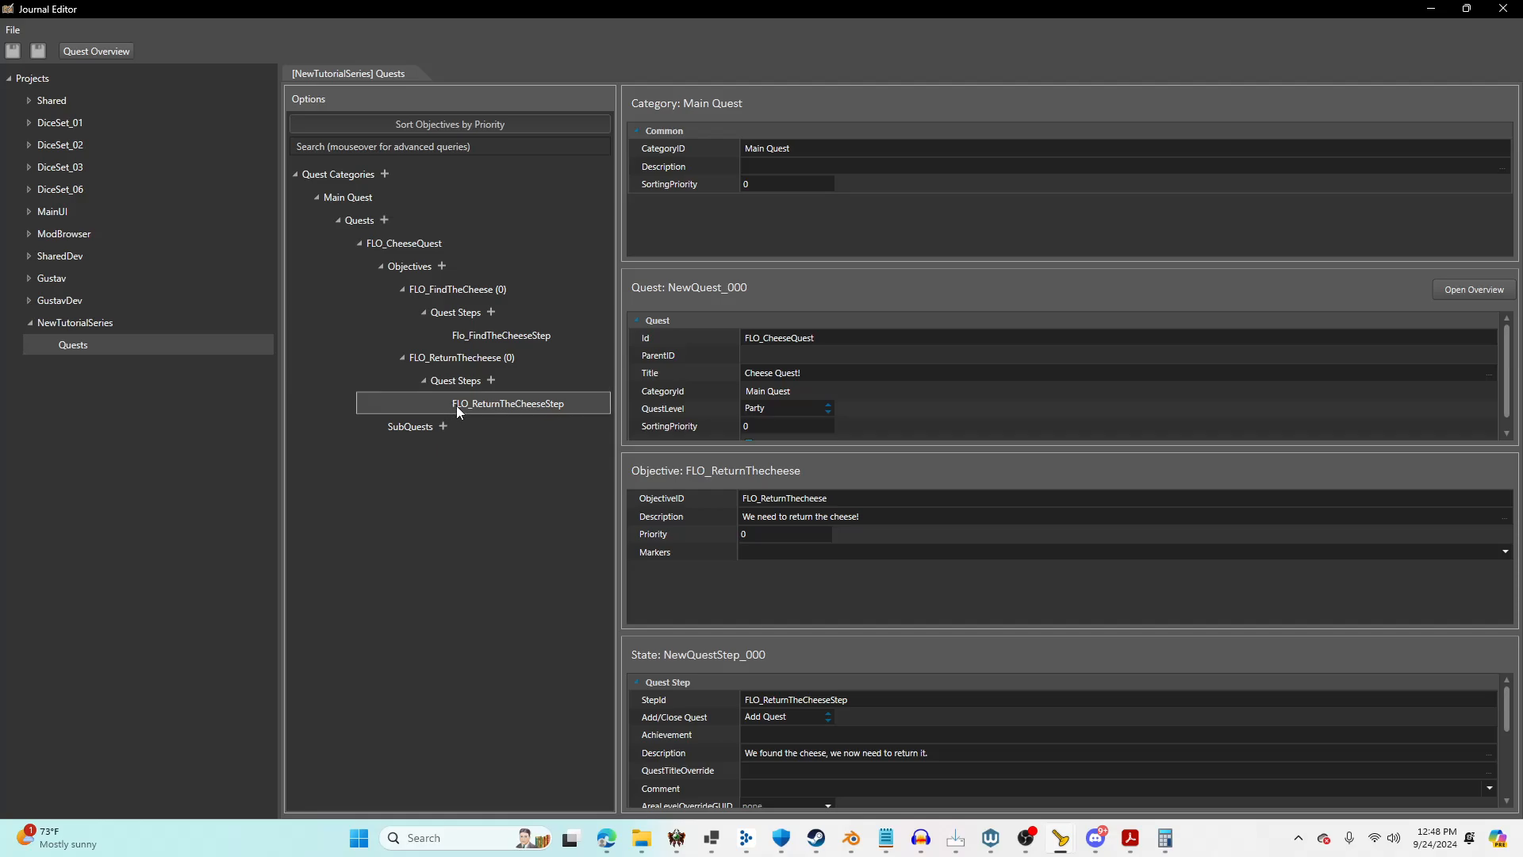
{"action": "key", "text": "alt+Tab"}
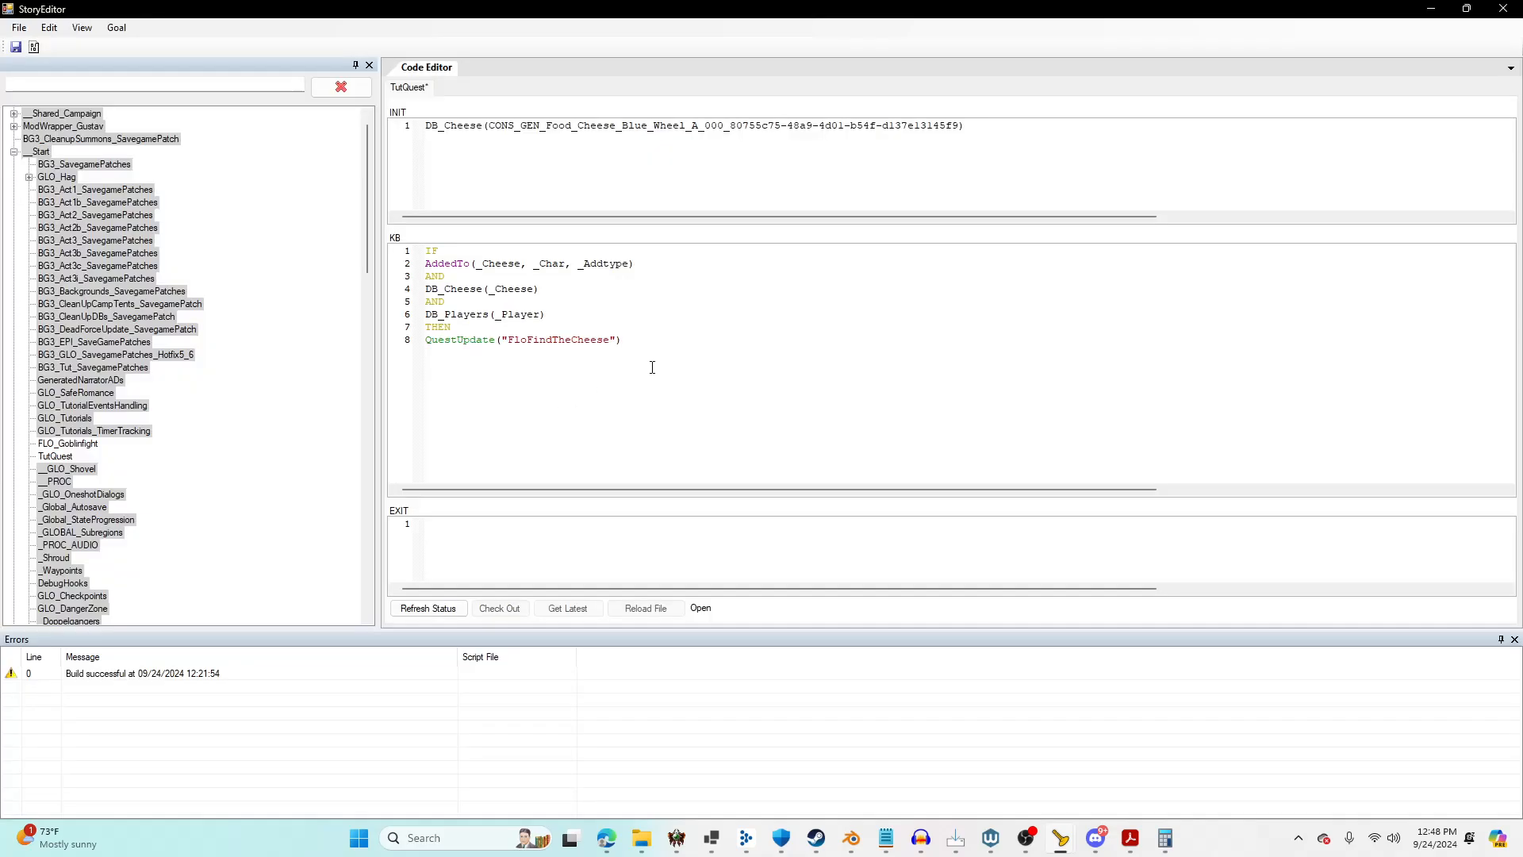
{"action": "key", "text": "BackSpace"}
{"action": "type", "text": ", \"Flo"}
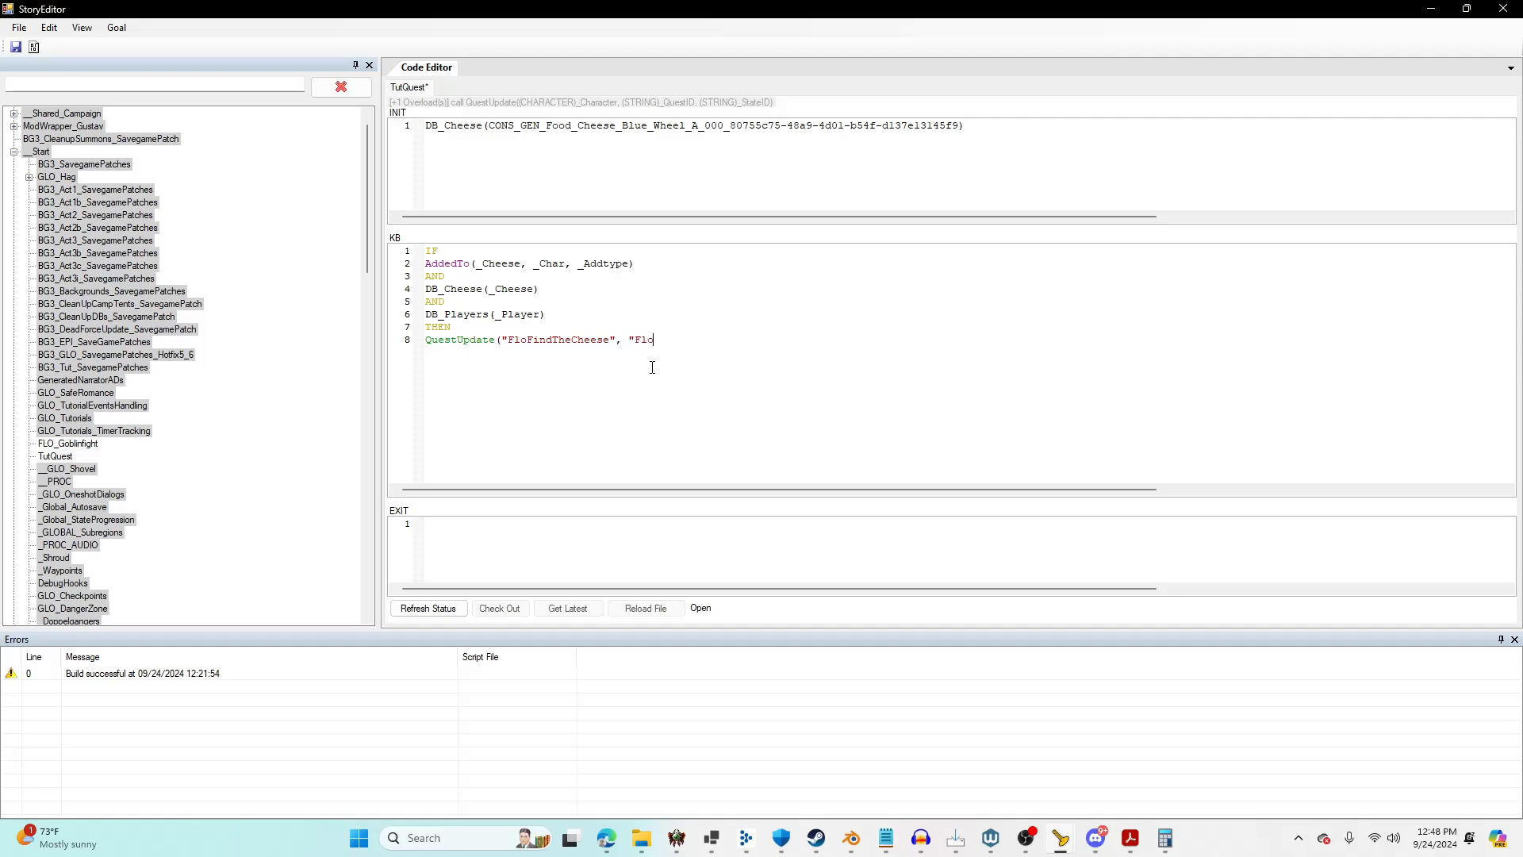
{"action": "type", "text": "ReturnTheCheeseStep\");"}
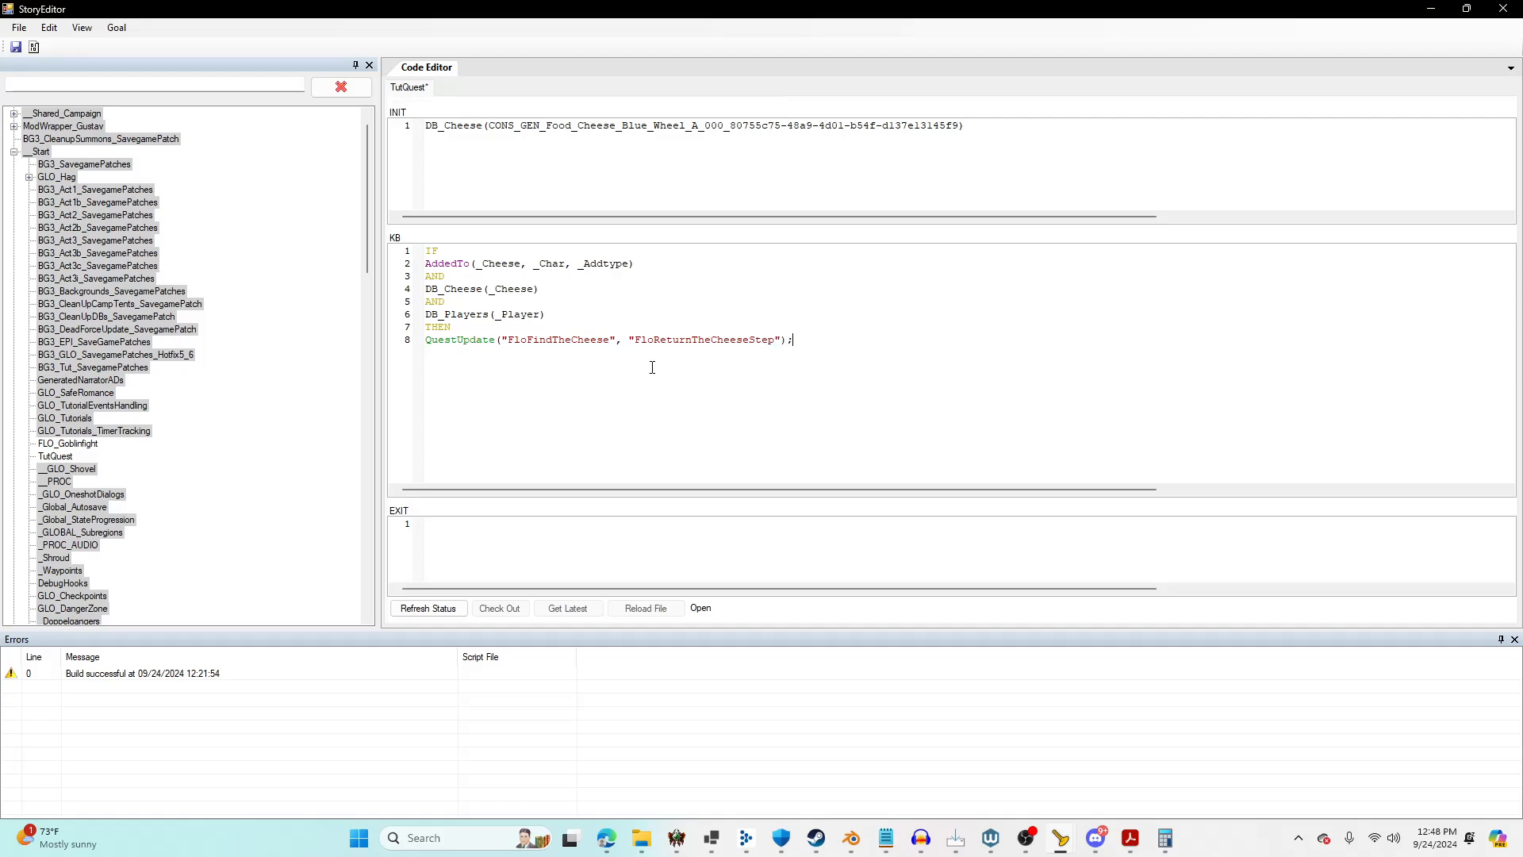
Save the TutQuest script and try to build the story.
{"action": "left_click", "coordinate": [19, 50]}
{"action": "left_click", "coordinate": [19, 27]}
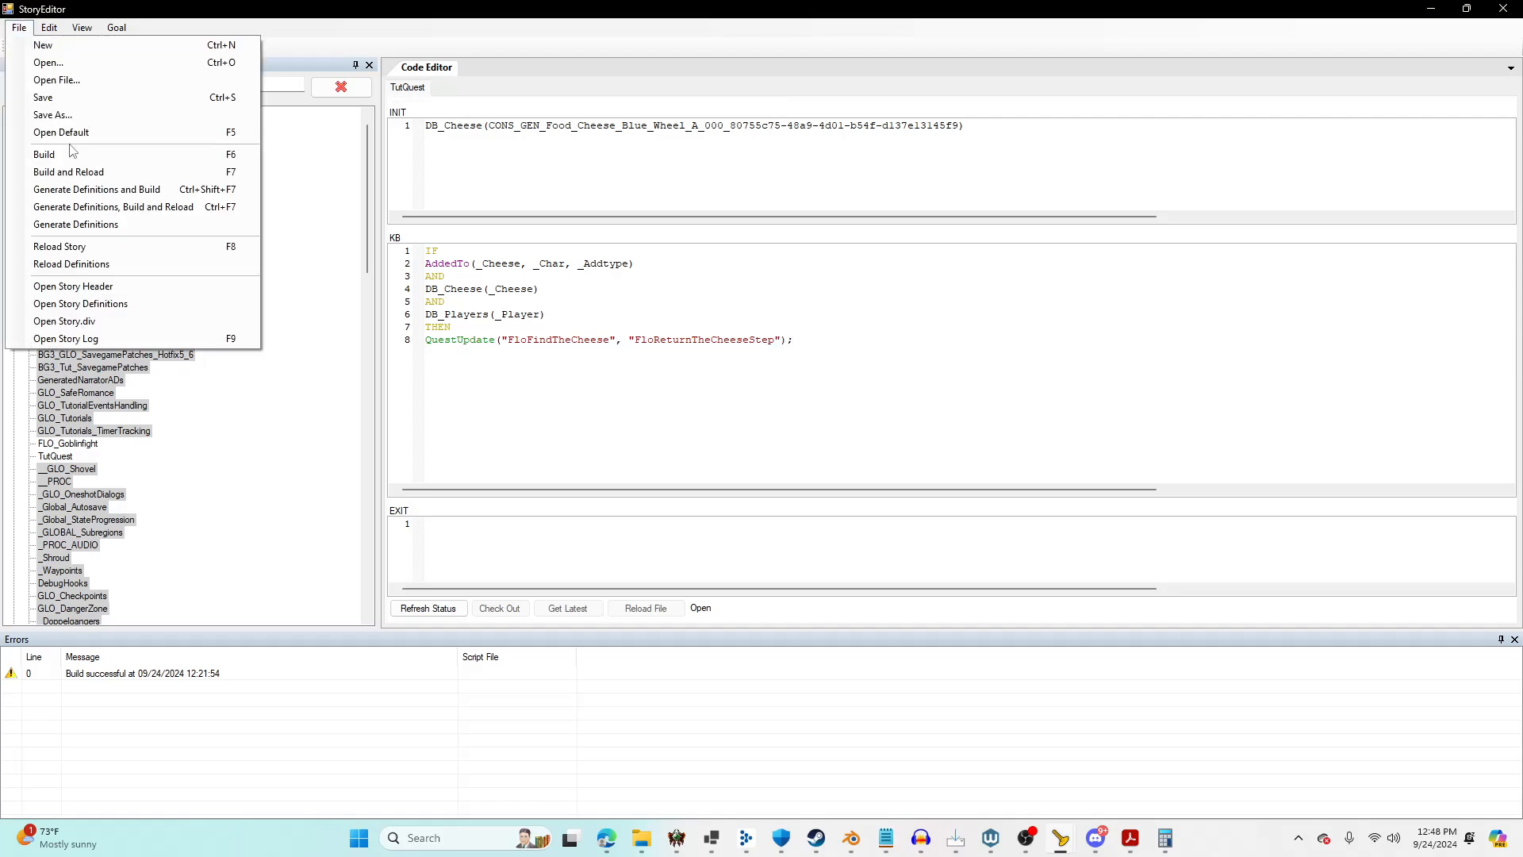
{"action": "left_click", "coordinate": [74, 153]}
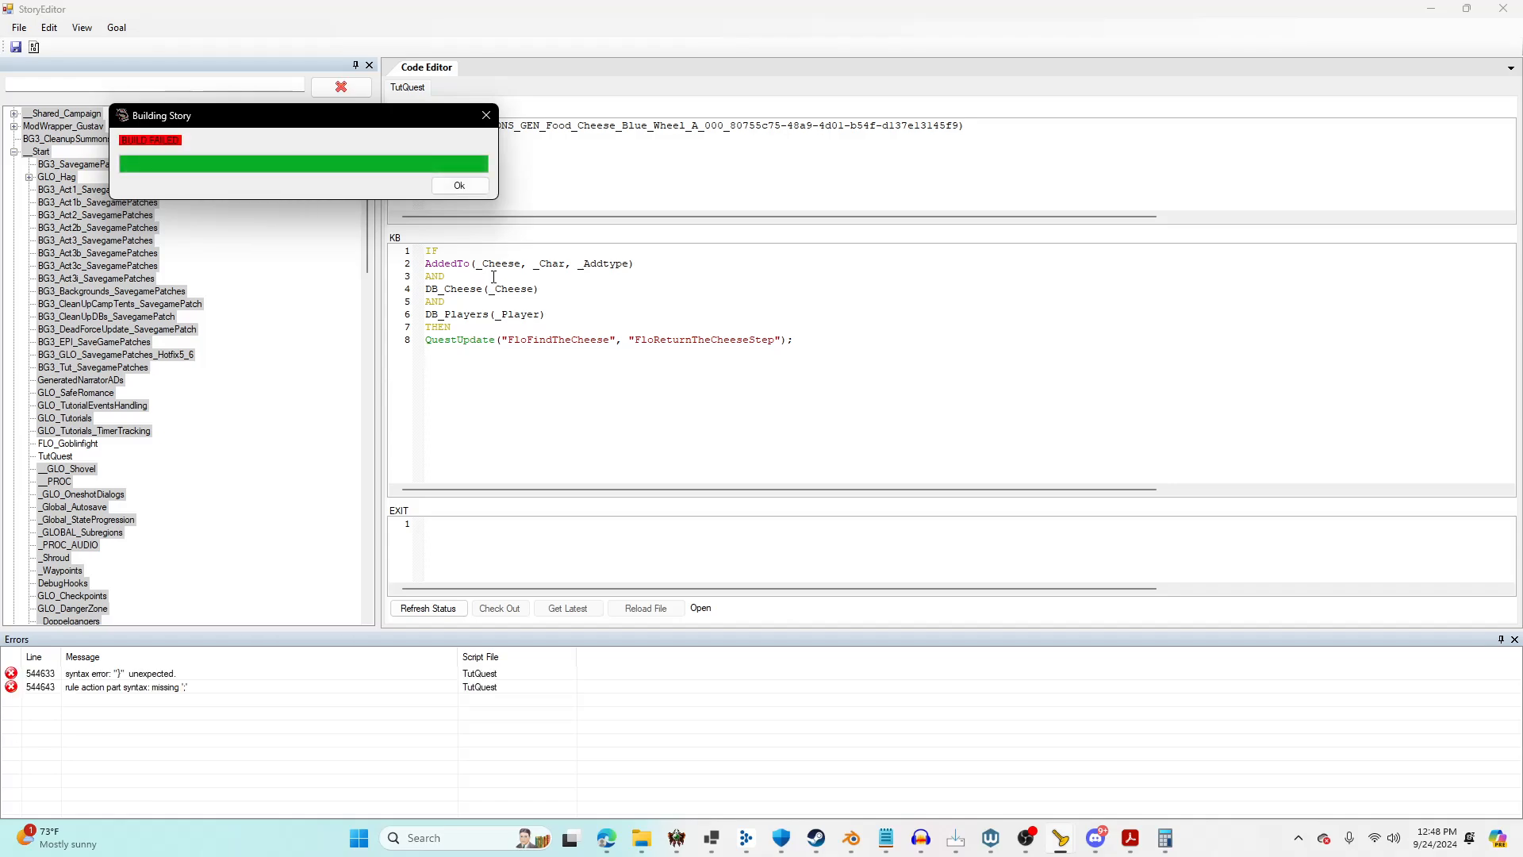
{"action": "left_click", "coordinate": [456, 187]}
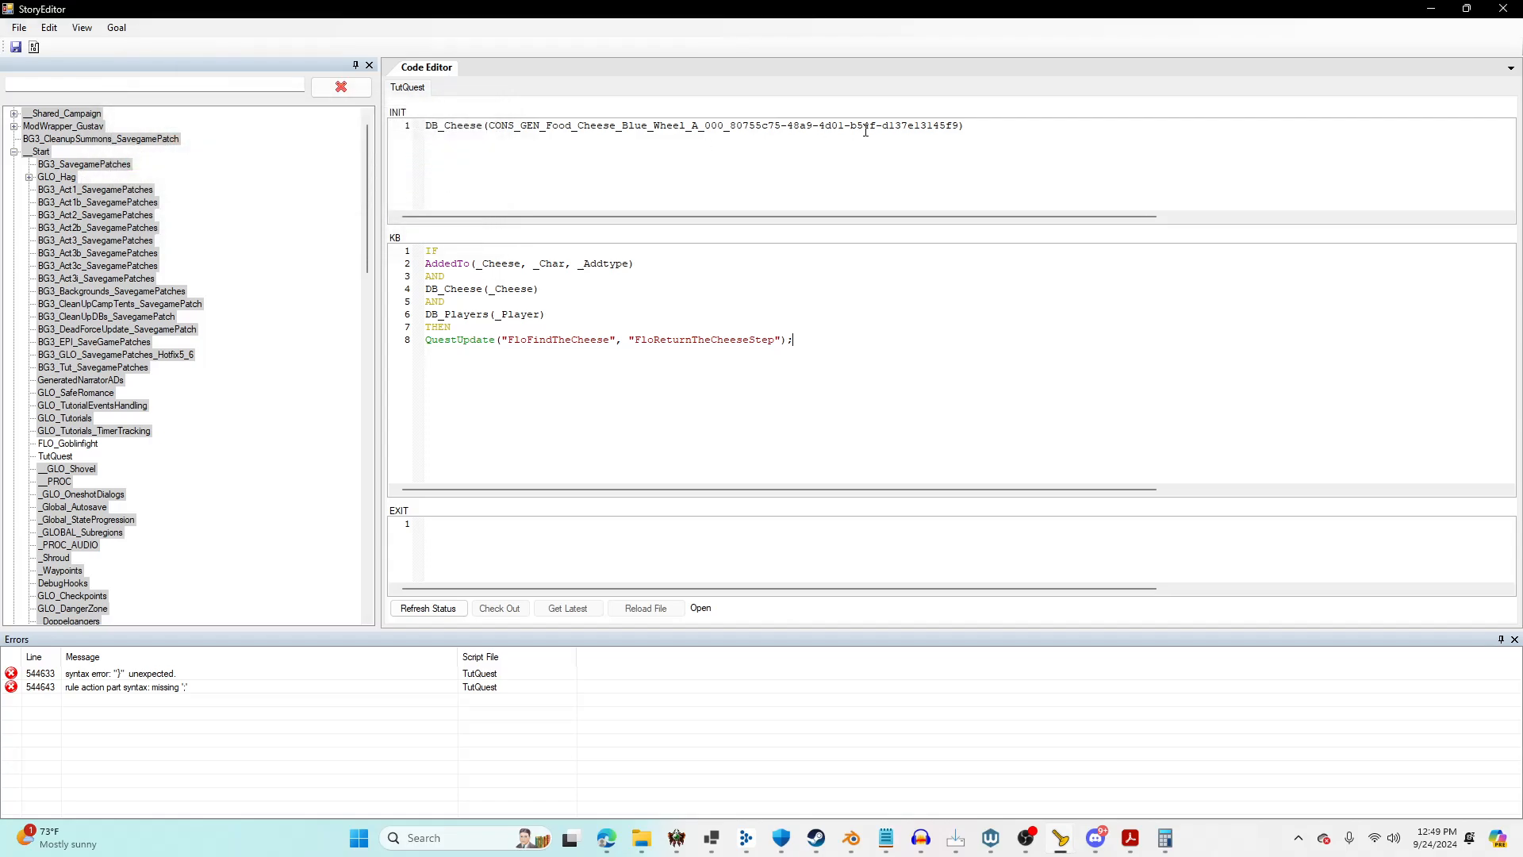
Add the missing semicolon after the DB_Cheese fact in INIT and rebuild the story.
{"action": "type", "text": ";"}
{"action": "left_click", "coordinate": [19, 27]}
{"action": "left_click", "coordinate": [79, 154]}
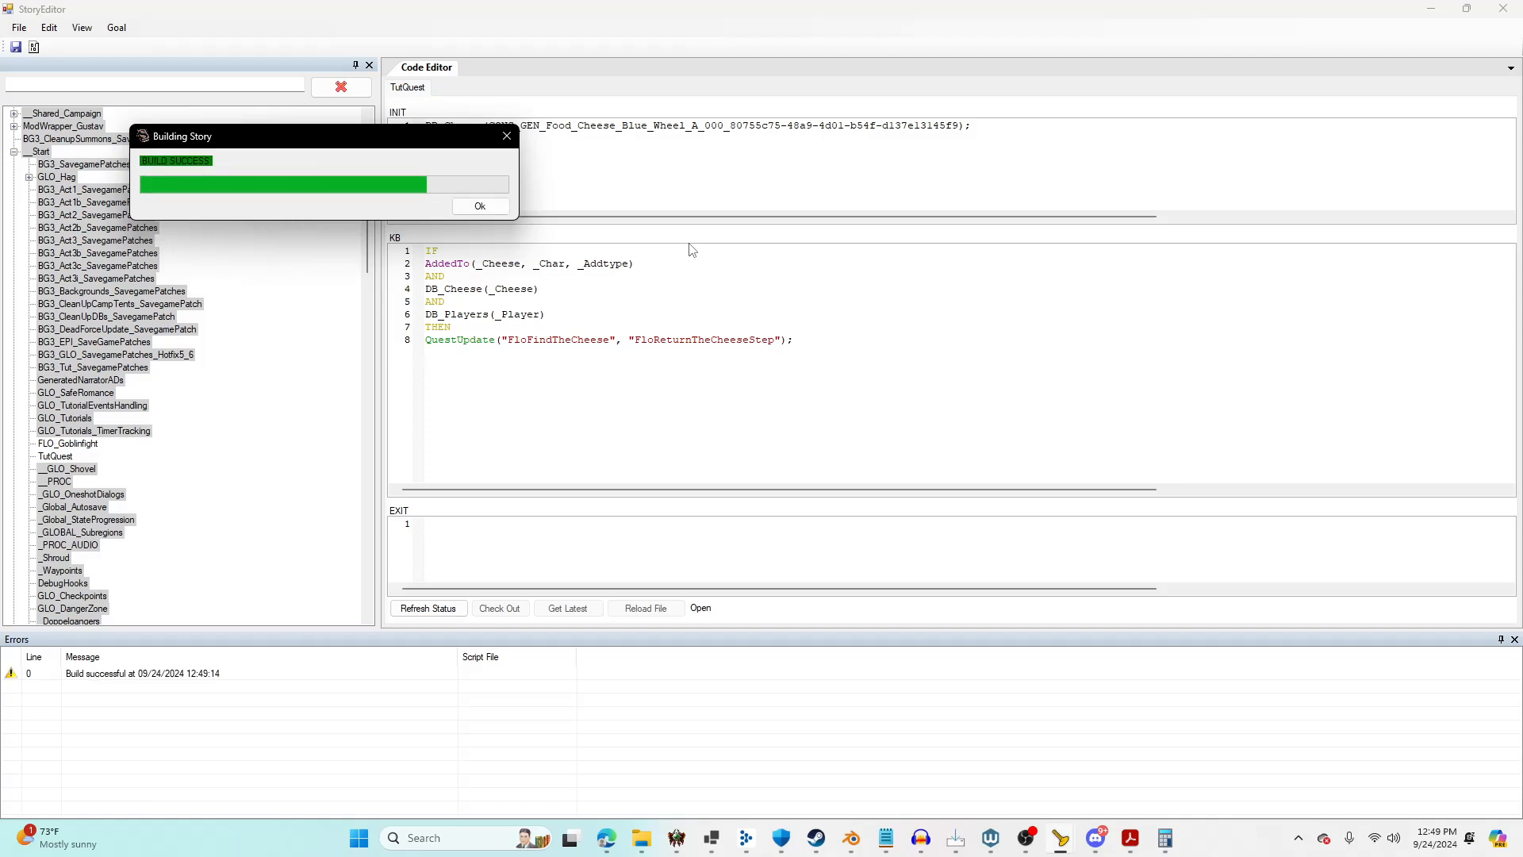
{"action": "left_click", "coordinate": [480, 207]}
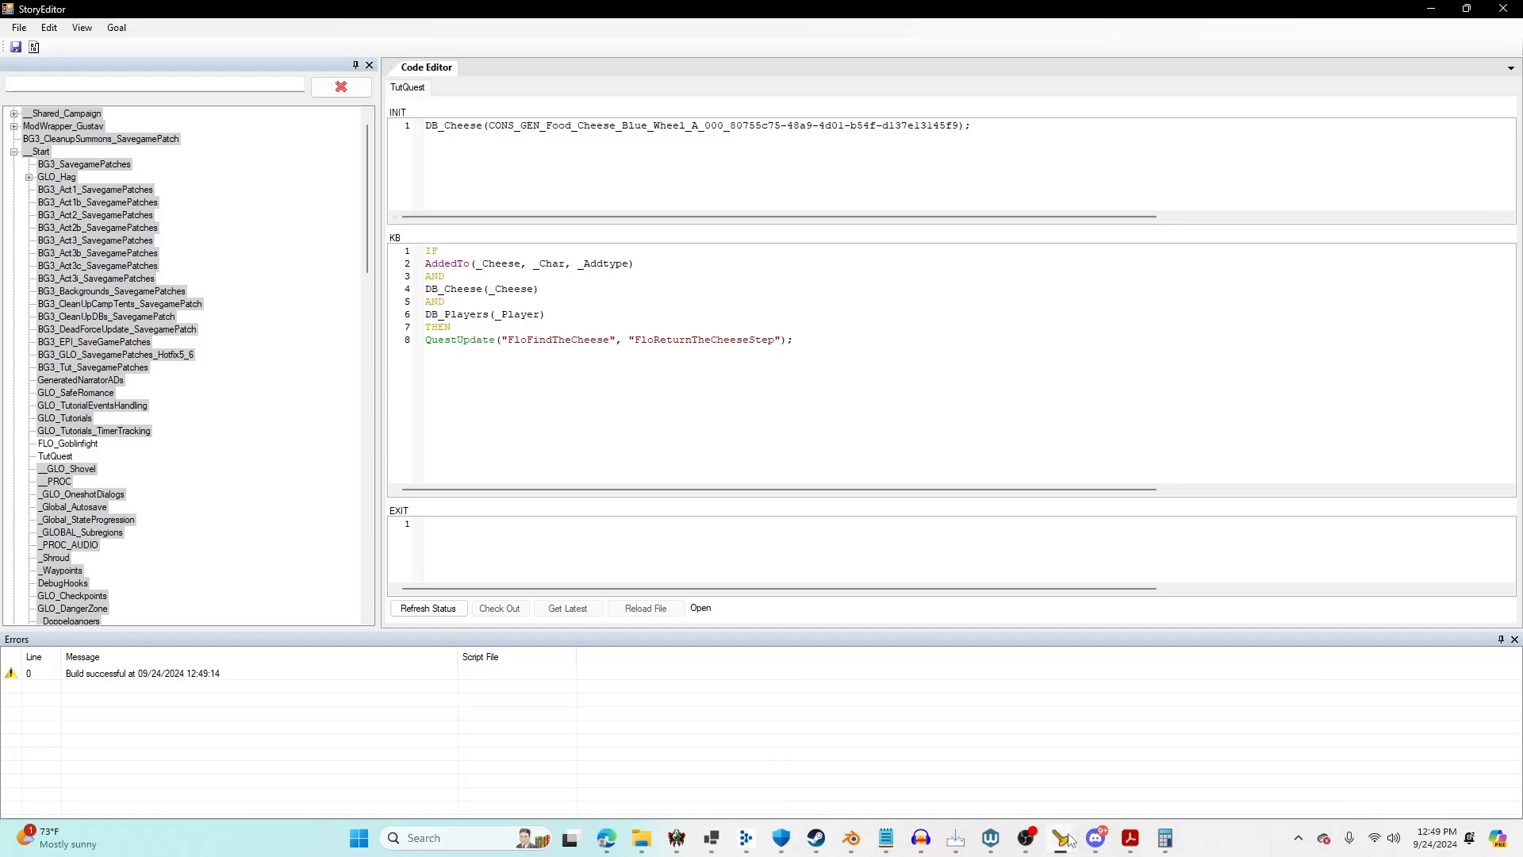
Switch to the Glasses level editor and reload the level and story.
{"action": "mouse_move", "coordinate": [1061, 837]}
{"action": "left_click", "coordinate": [888, 750]}
{"action": "left_click", "coordinate": [16, 32]}
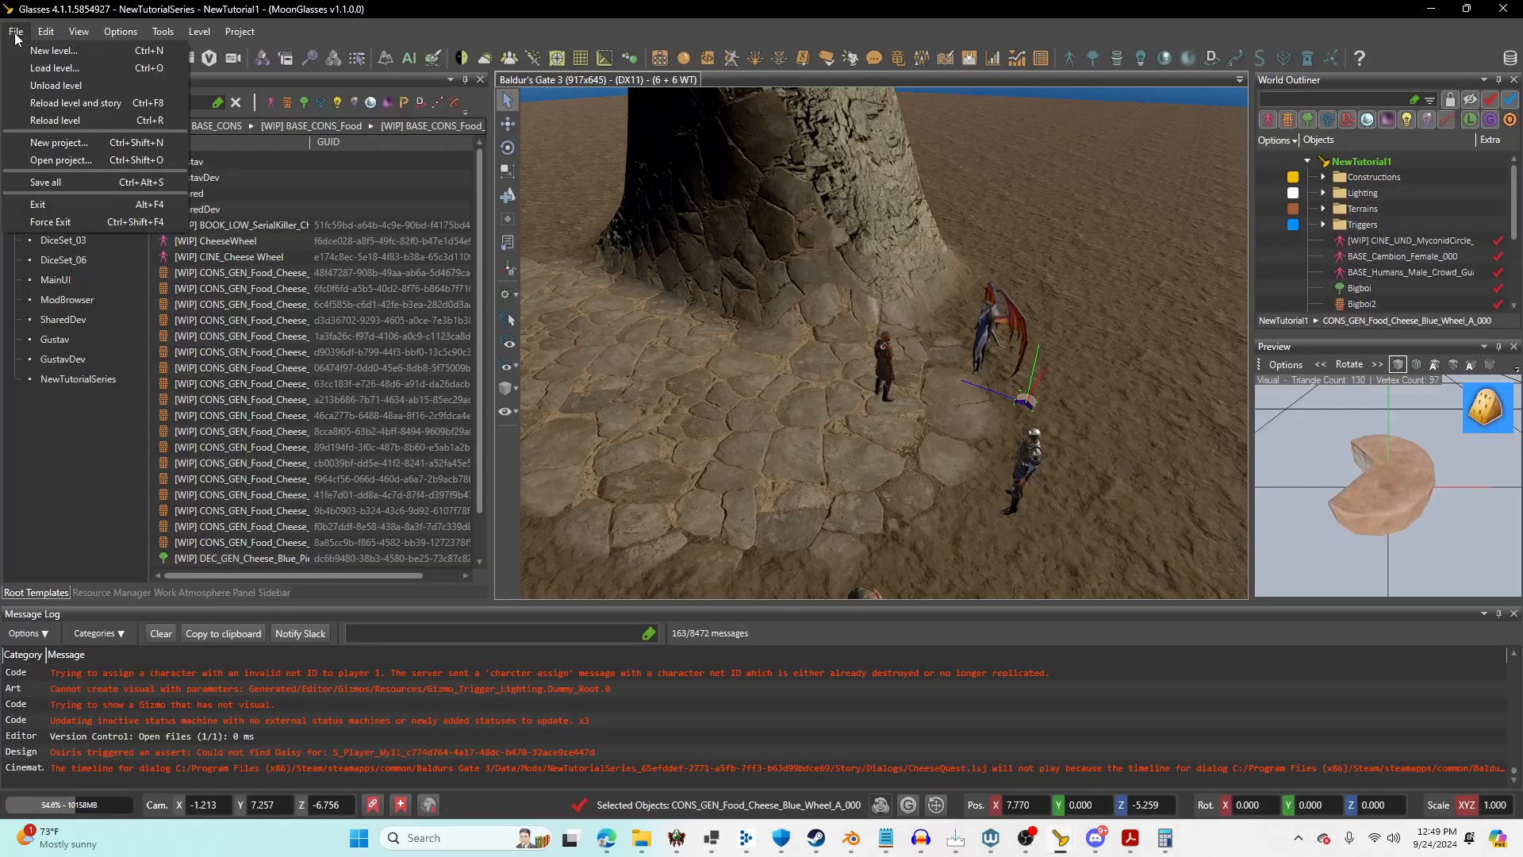
{"action": "left_click", "coordinate": [76, 102]}
{"action": "left_click", "coordinate": [744, 487]}
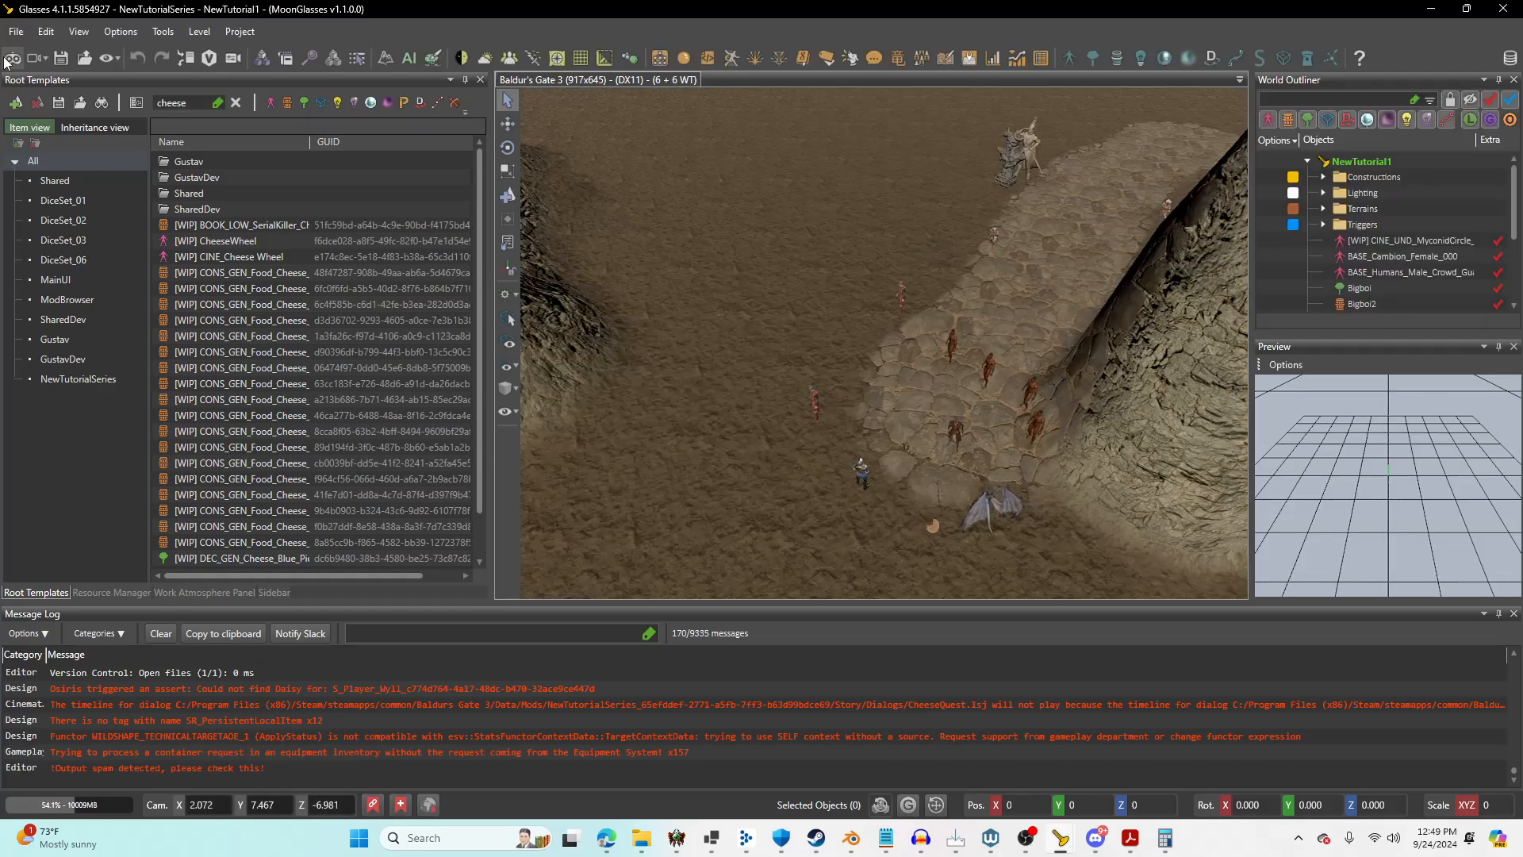
Test the level in game mode, start the Cheese Quest by talking to the cambion, and review its journal entry.
{"action": "middle_click_drag", "start_coordinate": [769, 385], "coordinate": [938, 404]}
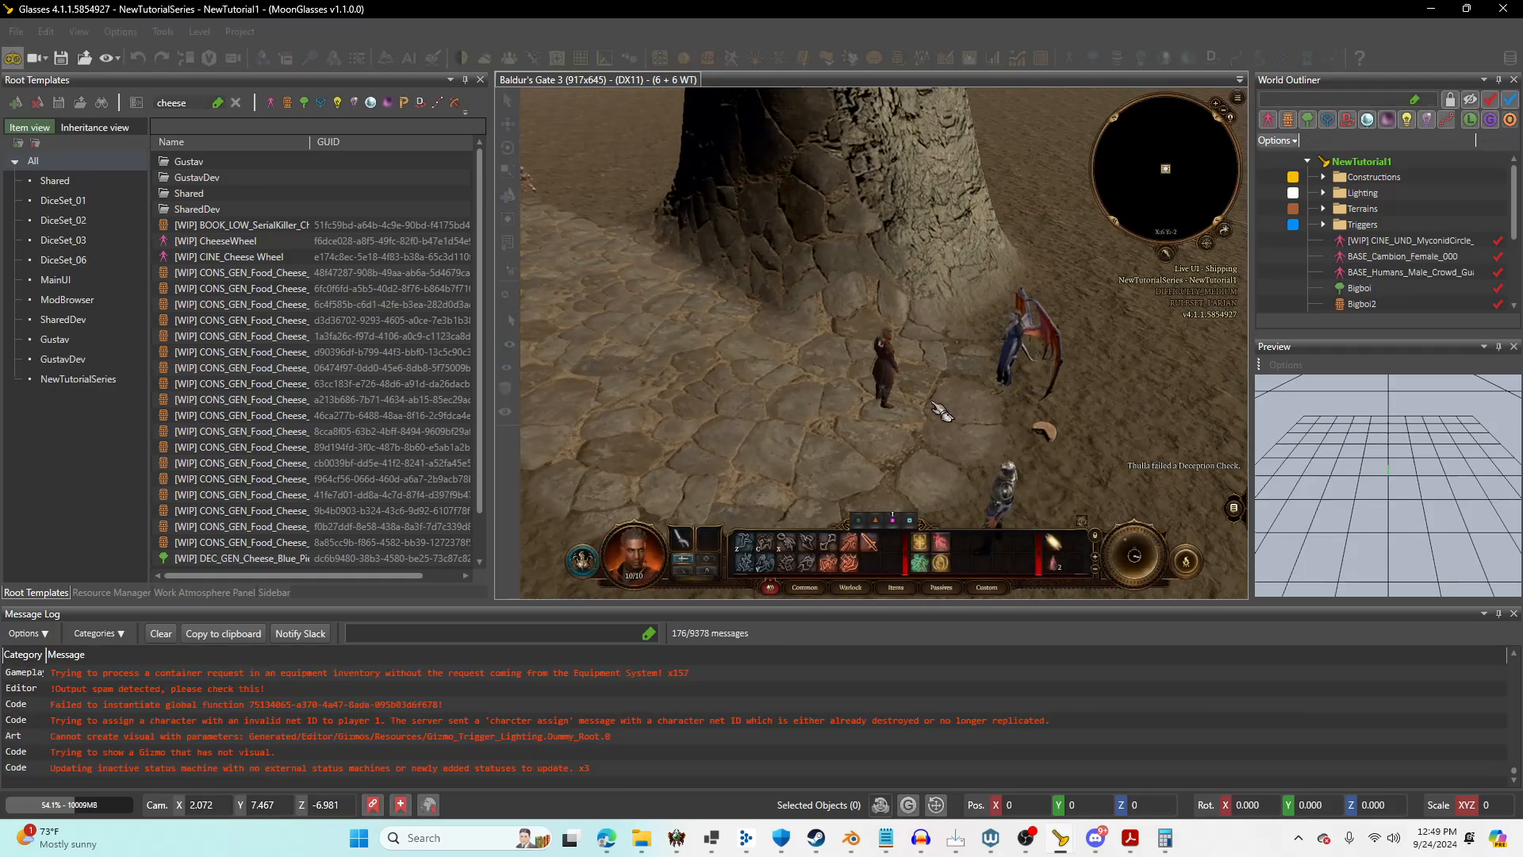
{"action": "key", "text": "j"}
{"action": "key", "text": "j"}
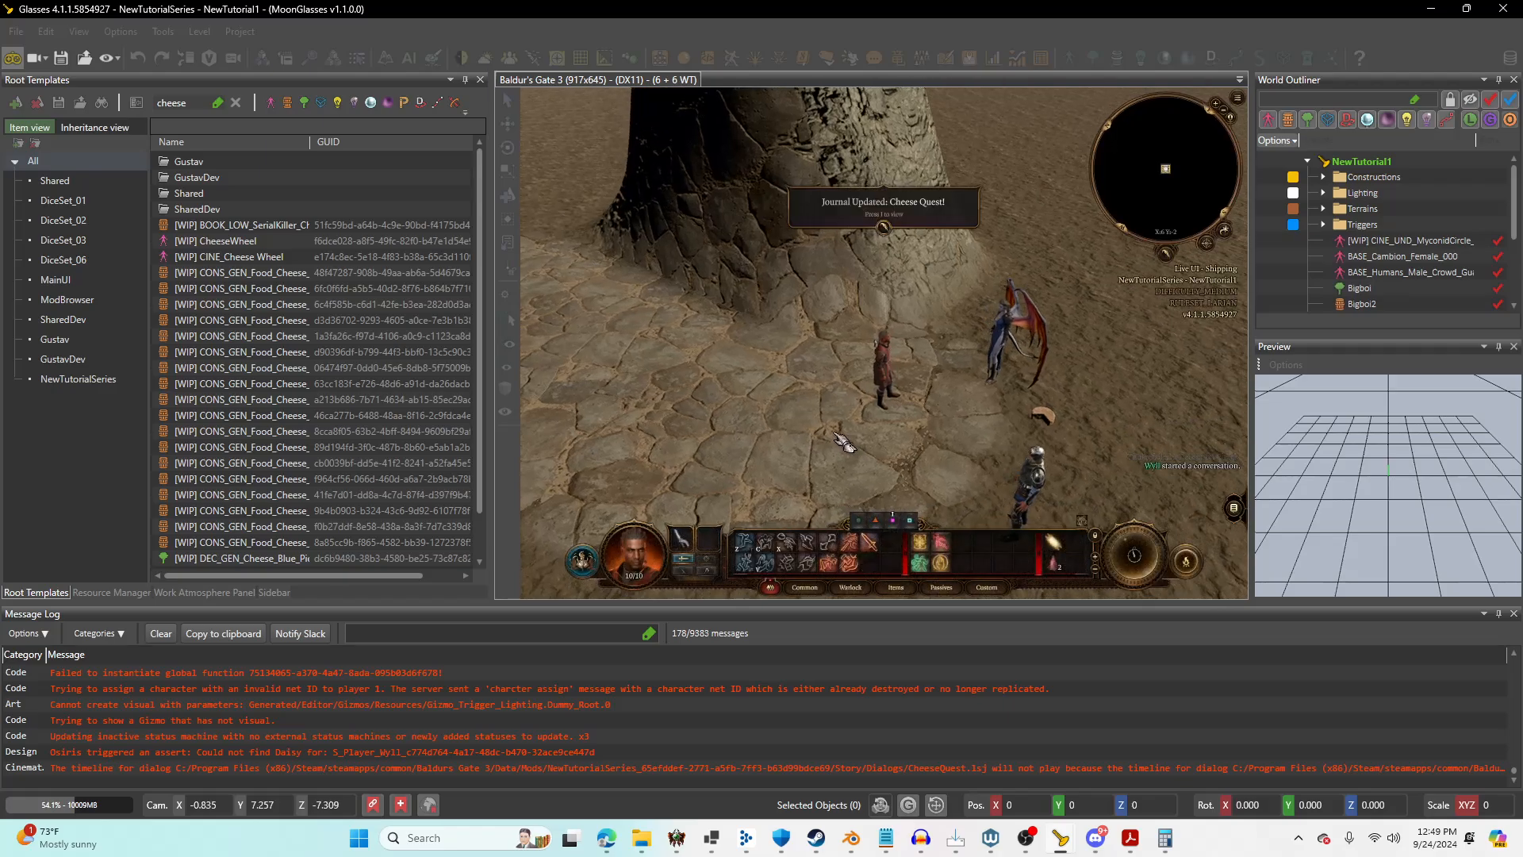
{"action": "key", "text": "j"}
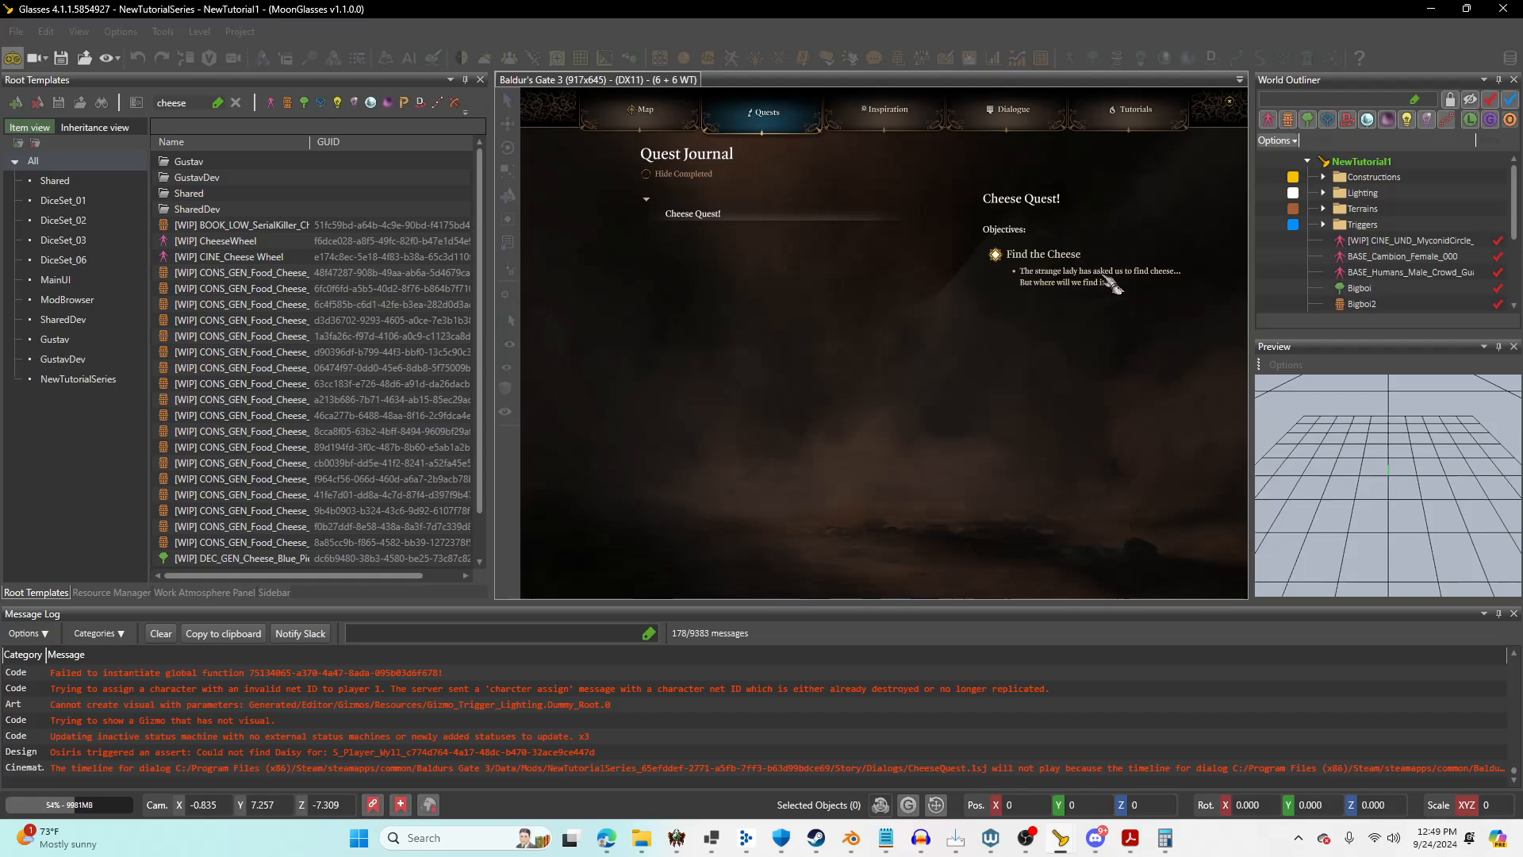
{"action": "key", "text": "j"}
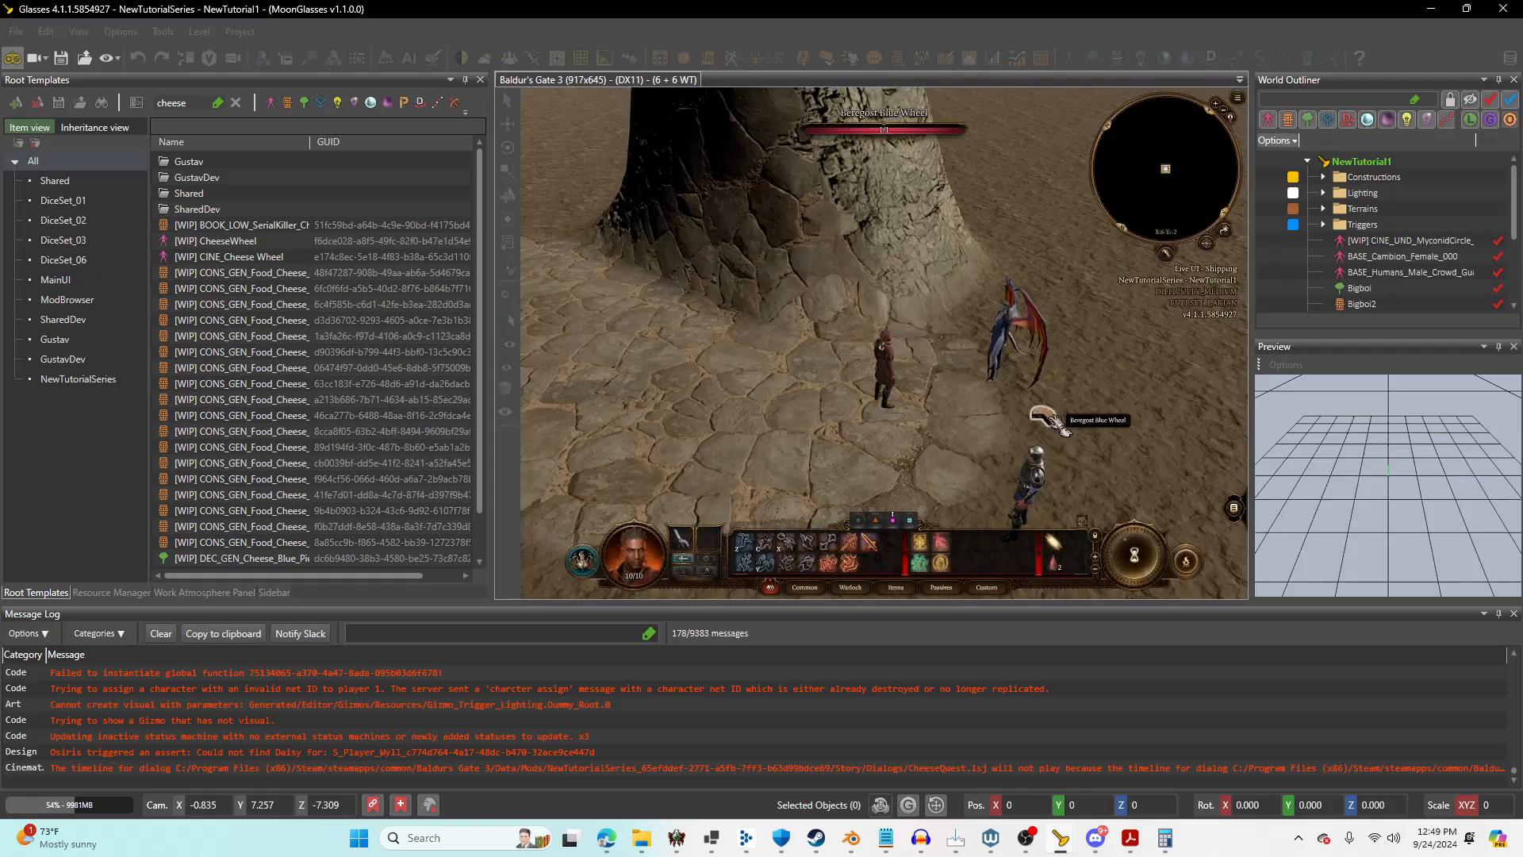
Pick up the blue cheese wheel in game, check the quest journal for an update, and leave game mode.
{"action": "left_click", "coordinate": [1059, 424]}
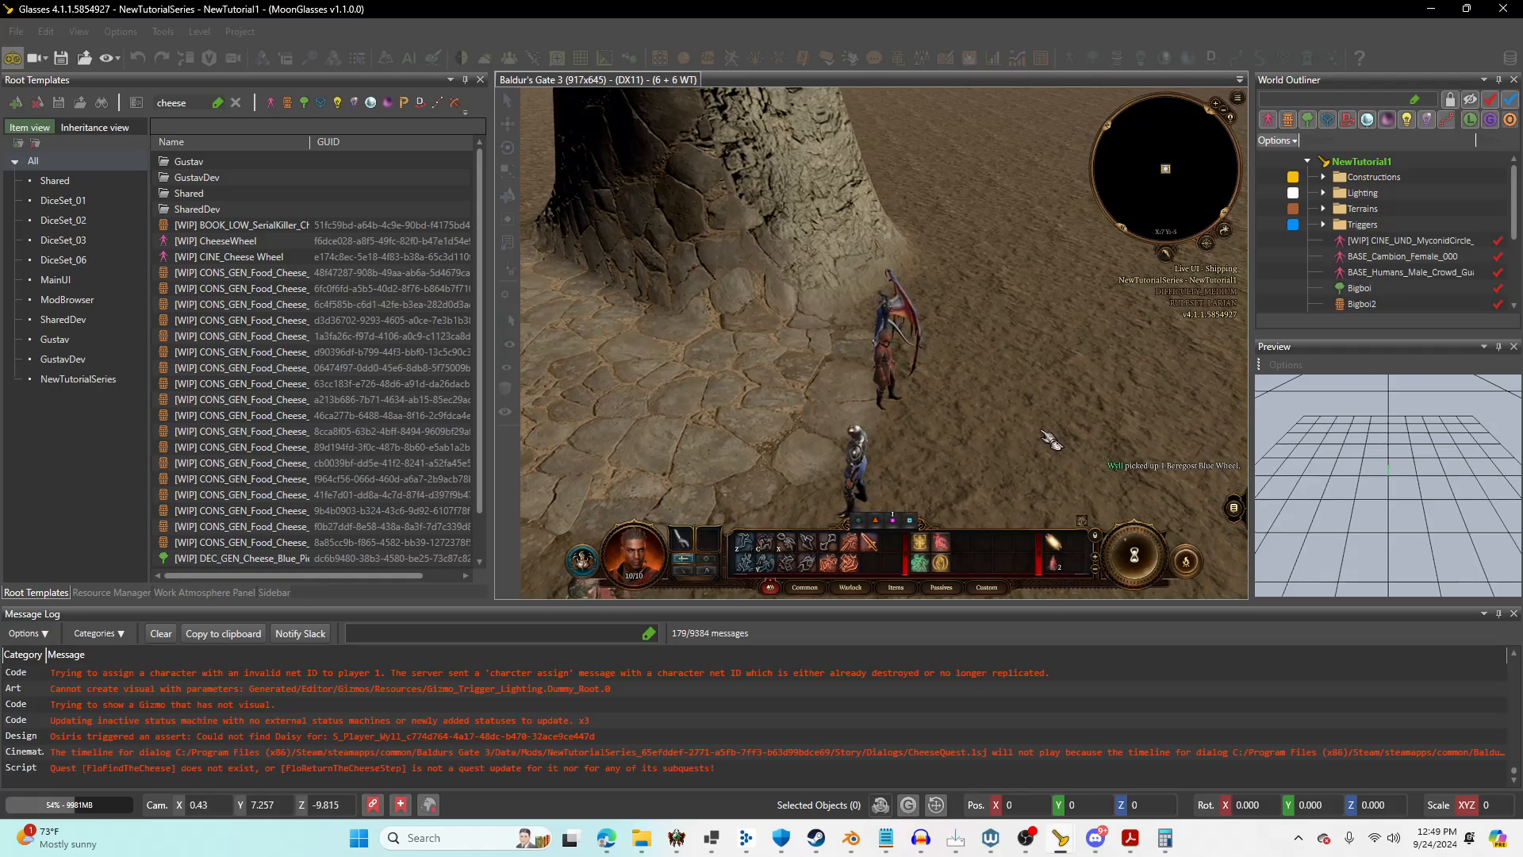
{"action": "key", "text": "l"}
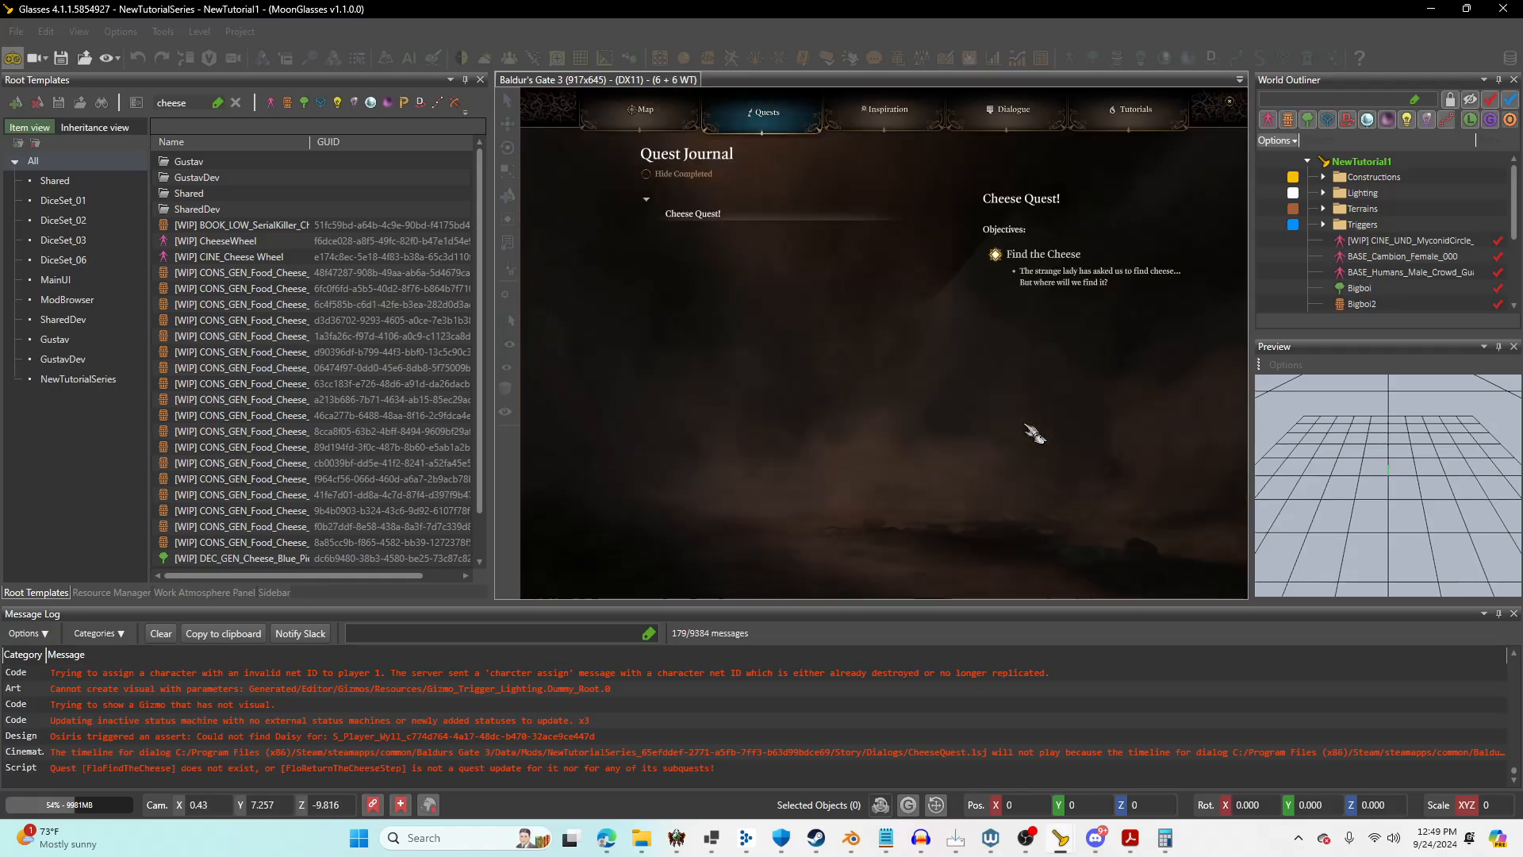
{"action": "left_click", "coordinate": [10, 59]}
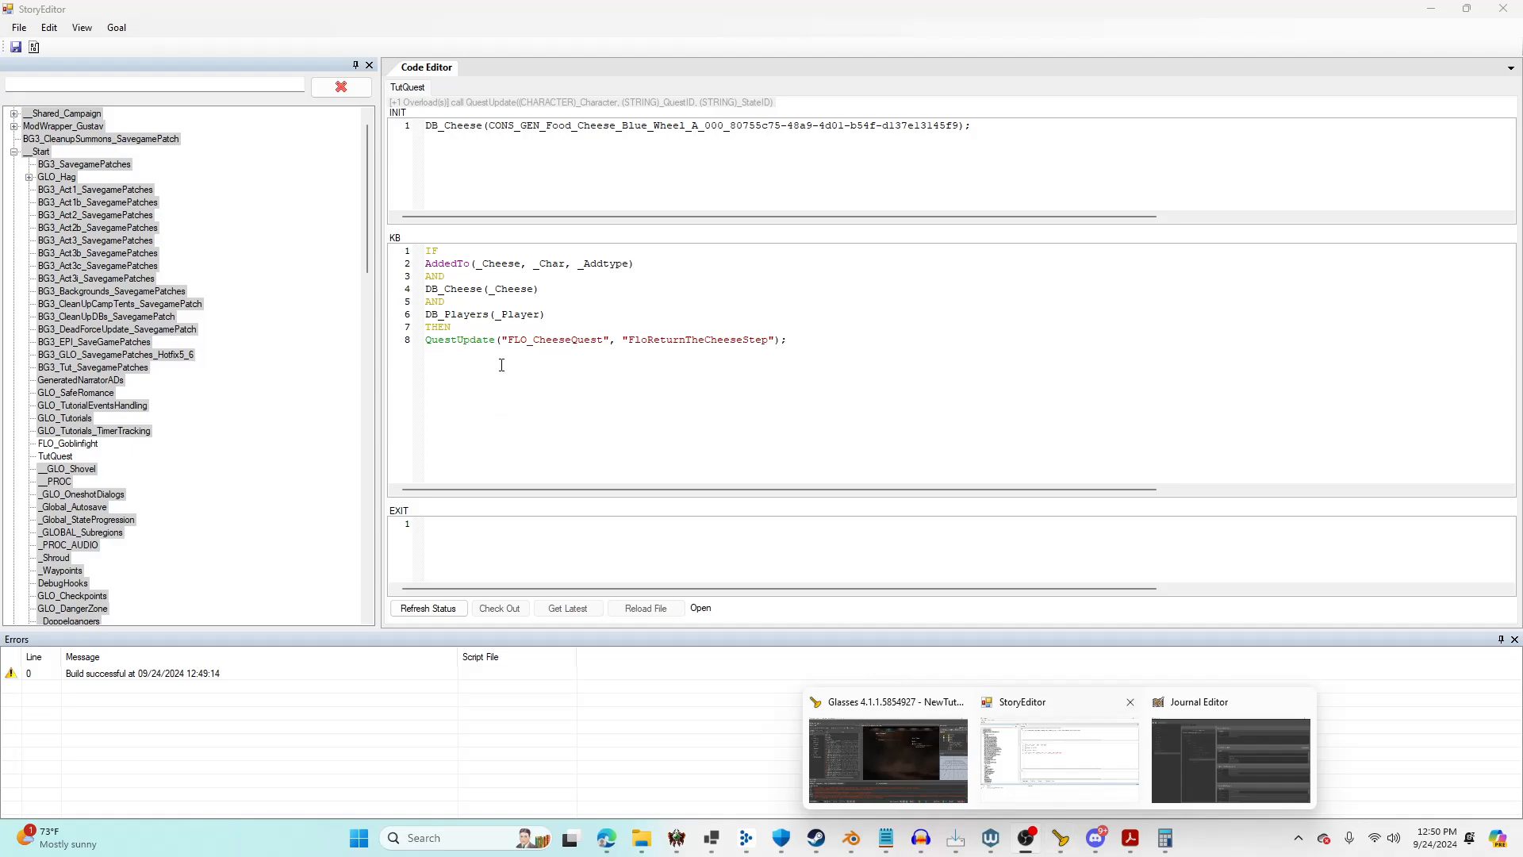
Compare the quest ID in the script's QuestUpdate call with the FLO_CheeseQuest entry in the Journal Editor.
{"action": "double_click", "coordinate": [530, 343]}
{"action": "key", "text": "End"}
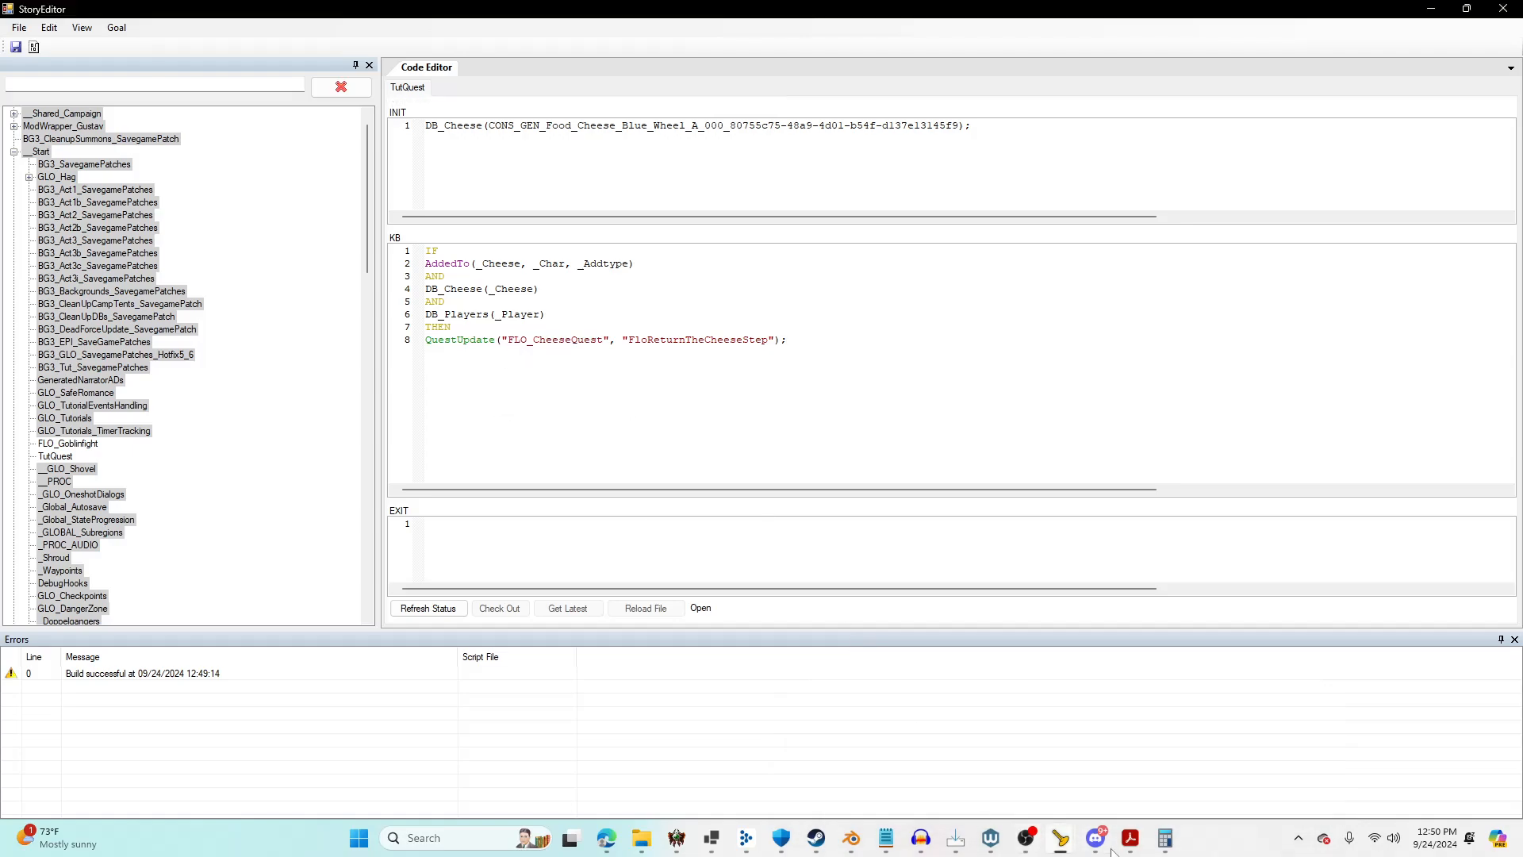
{"action": "mouse_move", "coordinate": [1061, 837]}
{"action": "left_click", "coordinate": [1197, 770]}
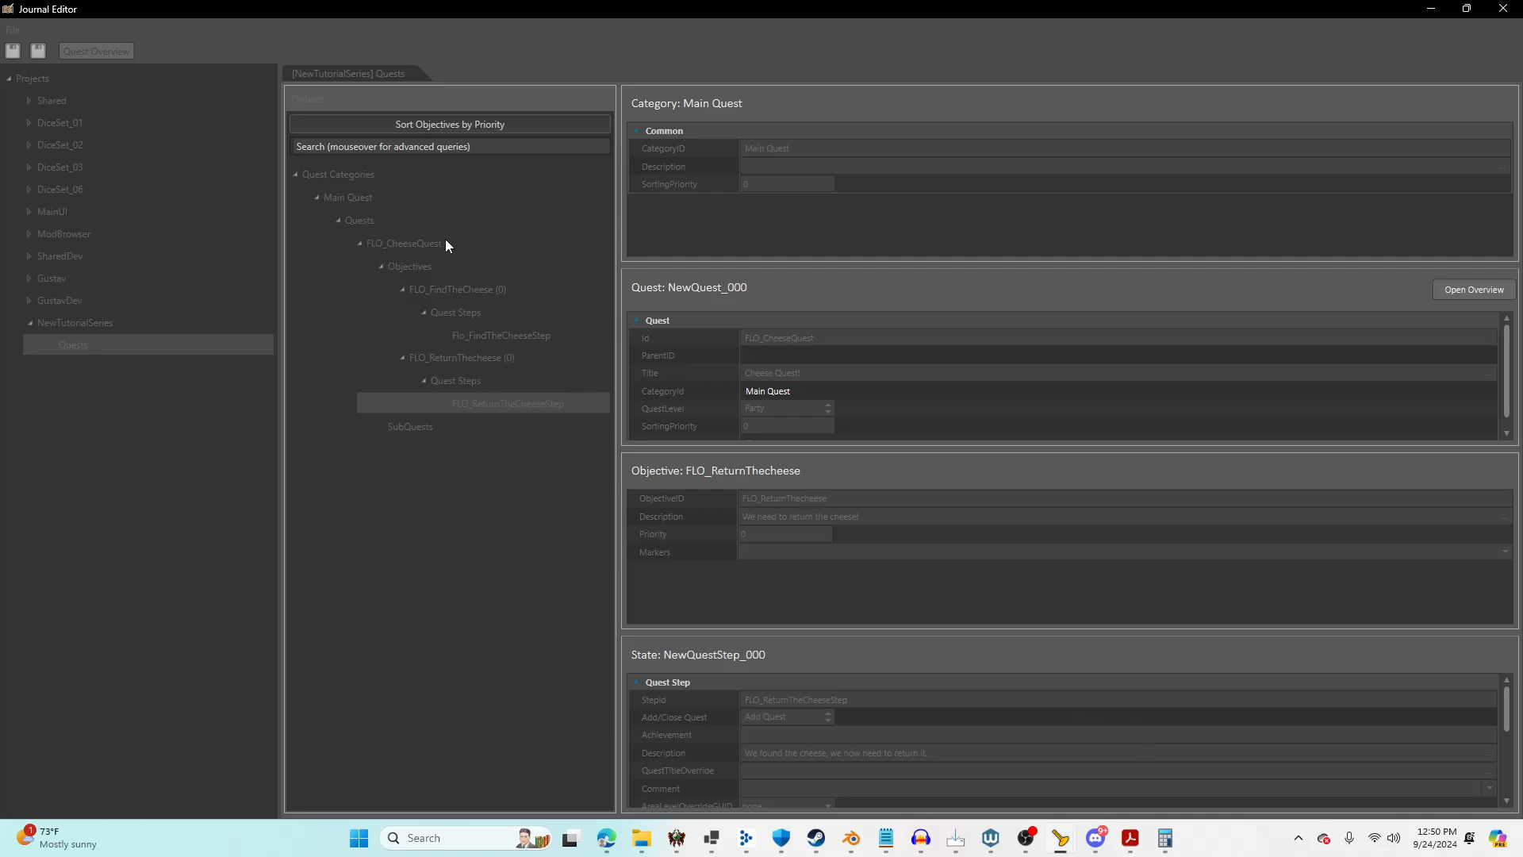
{"action": "key", "text": "alt+Tab"}
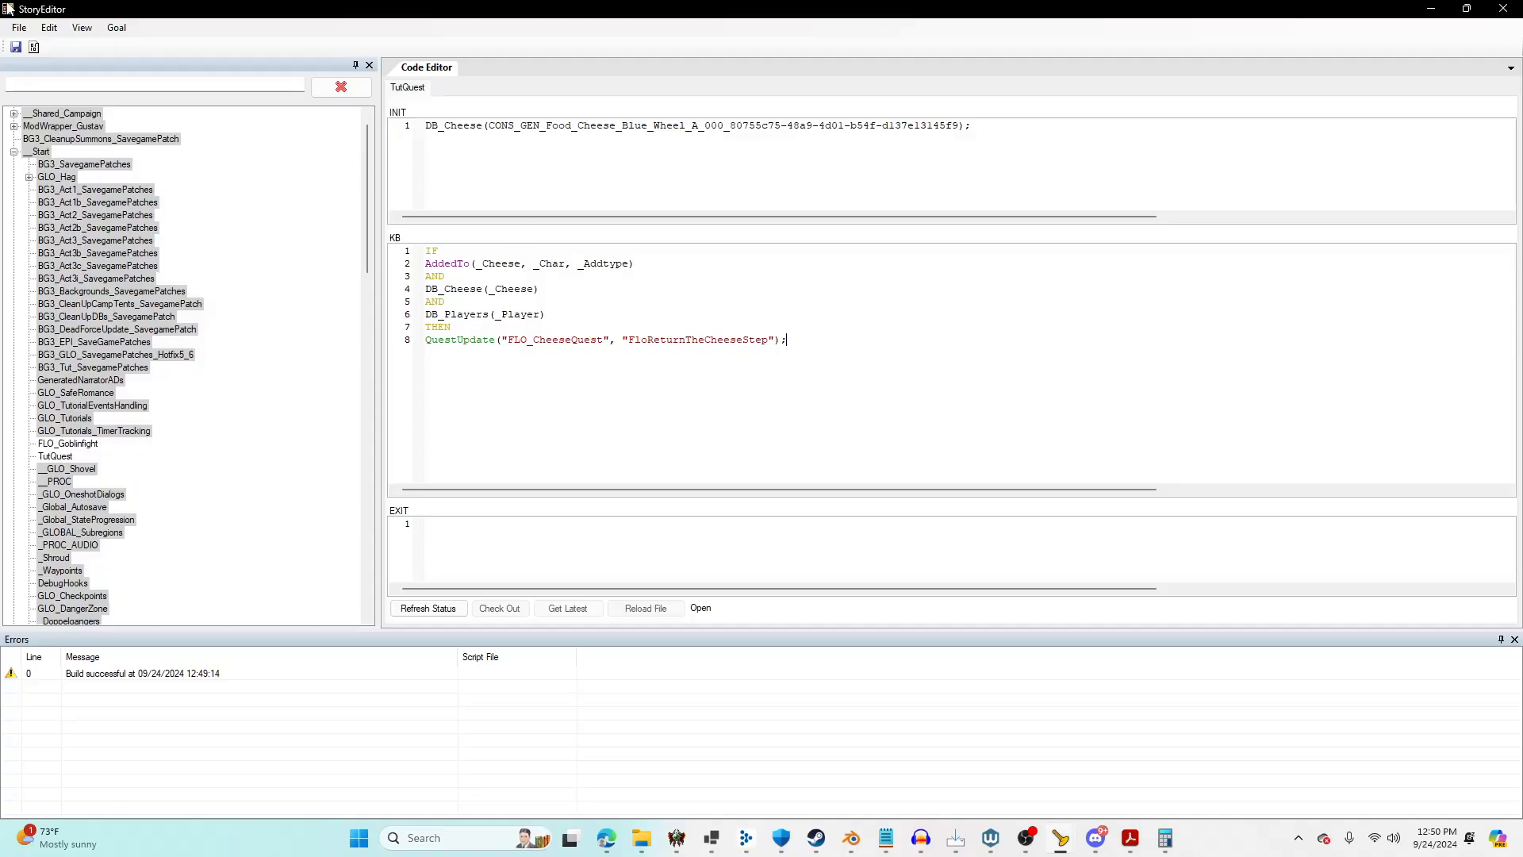
{"action": "left_click", "coordinate": [19, 27]}
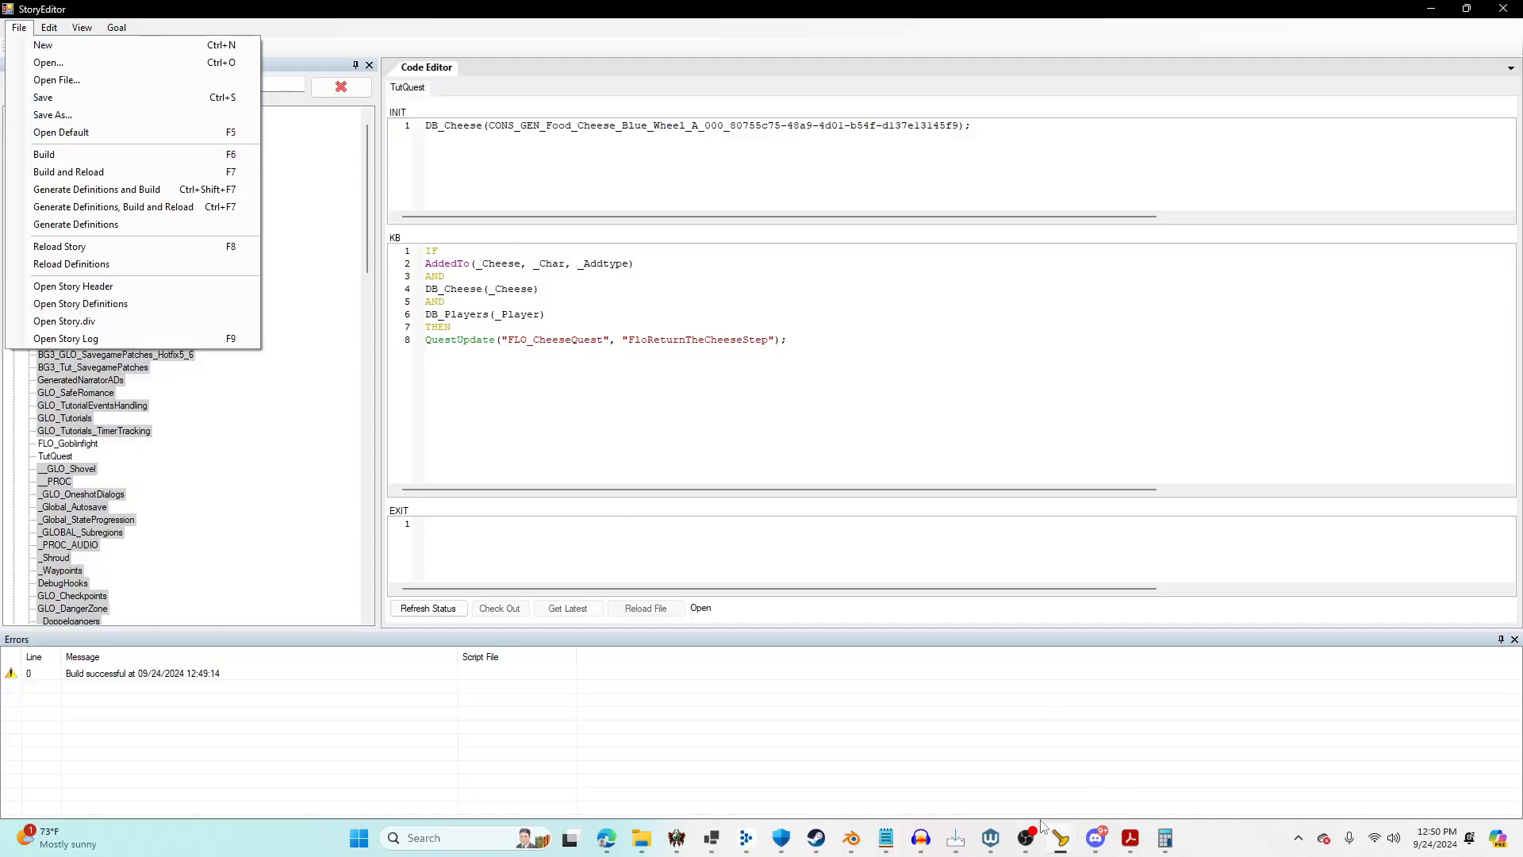
Switch to the Glasses level editor and close the quest journal in the running game.
{"action": "left_click", "coordinate": [1060, 837]}
{"action": "left_click", "coordinate": [913, 753]}
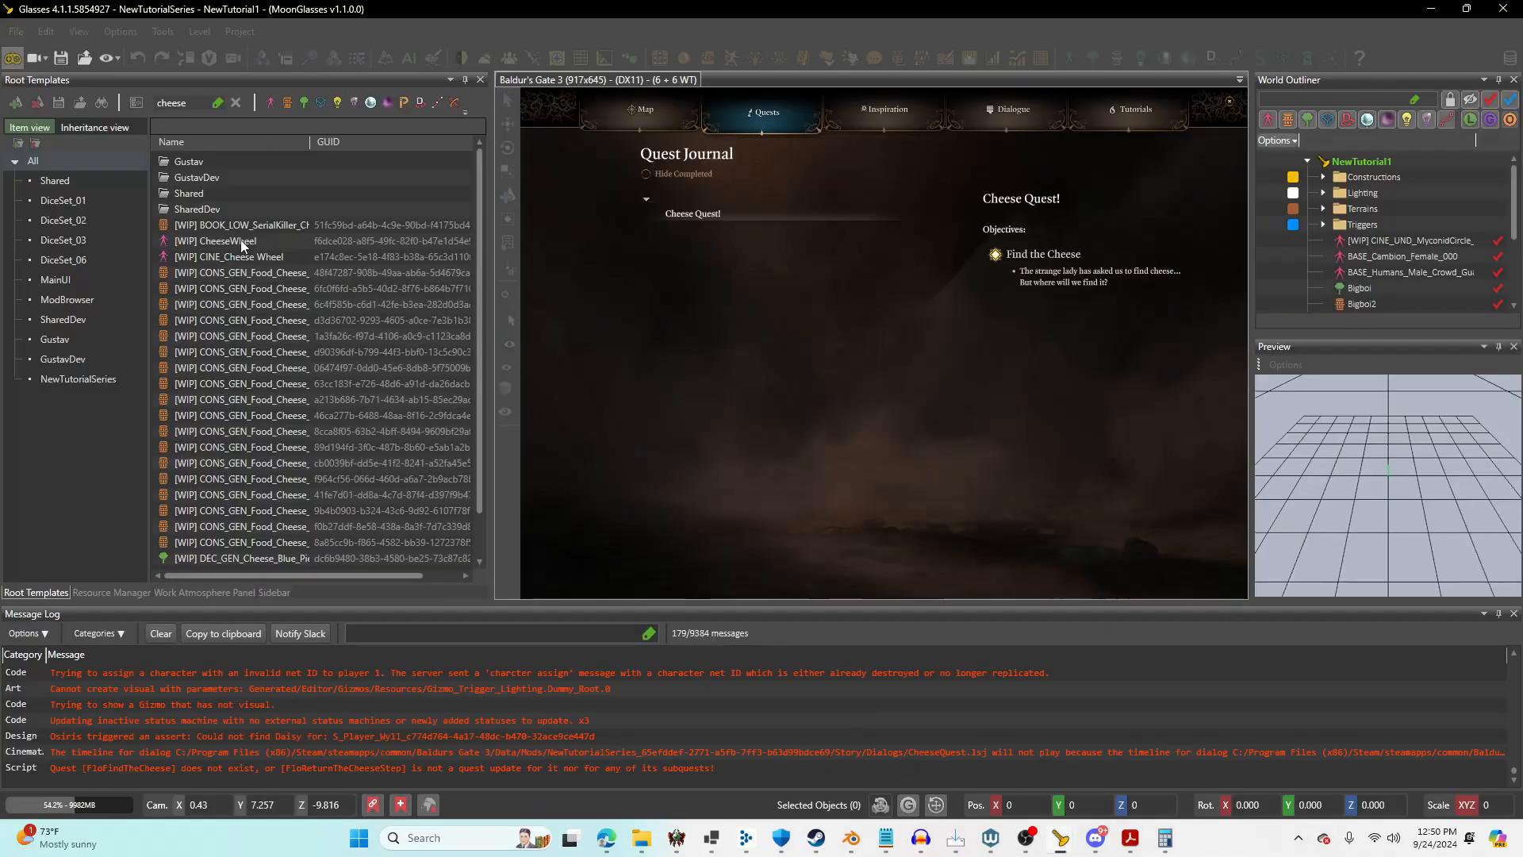
{"action": "key", "text": "Escape"}
{"action": "left_click", "coordinate": [846, 453]}
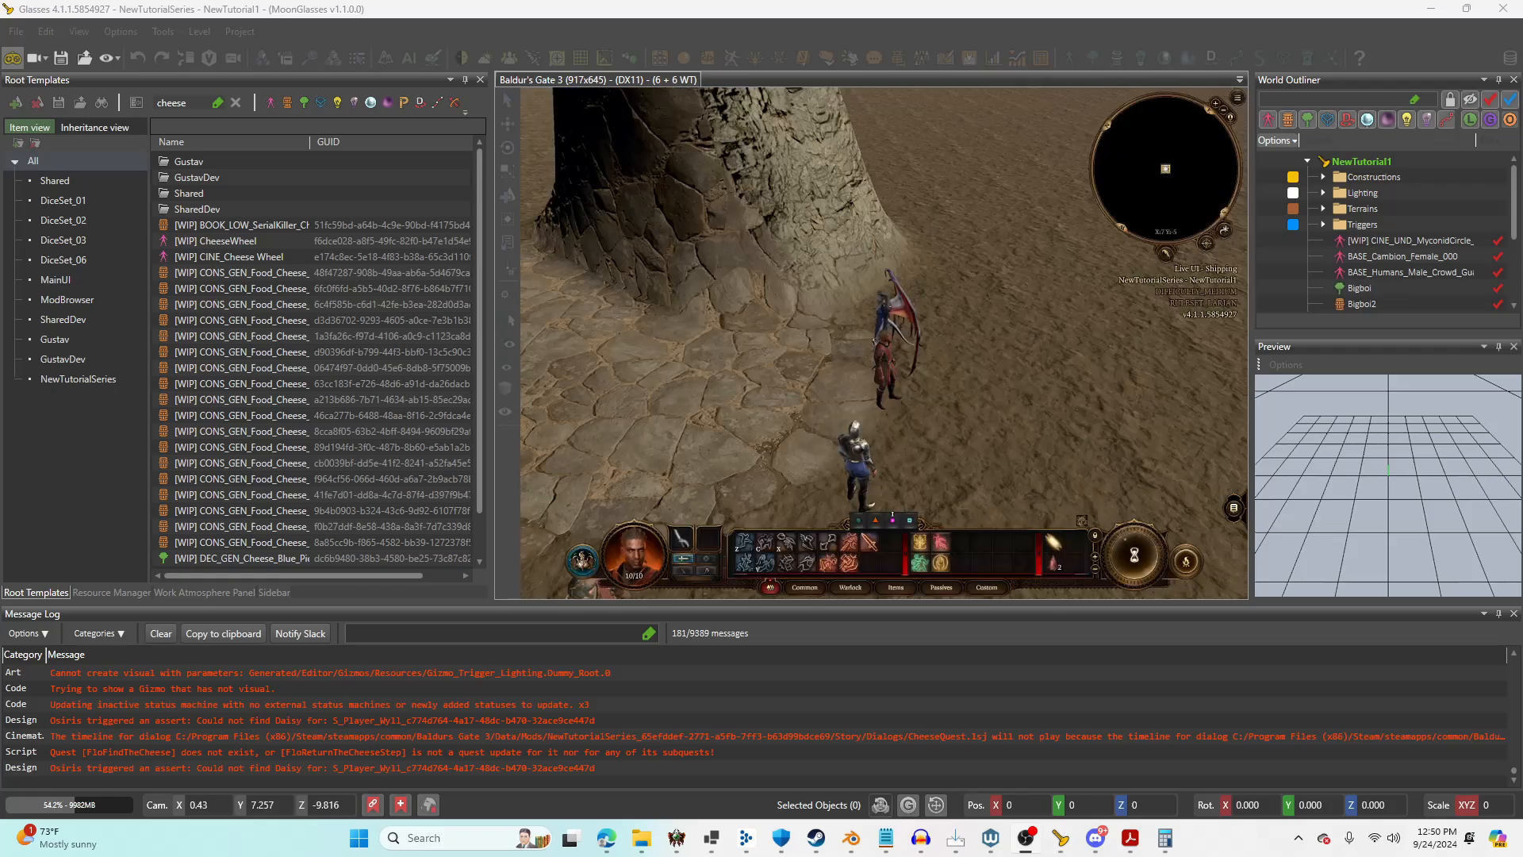
Drop the Beregost Blue Wheel from the inventory onto the ground near the cambion and leave game mode.
{"action": "middle_click_drag", "start_coordinate": [1054, 402], "coordinate": [942, 423]}
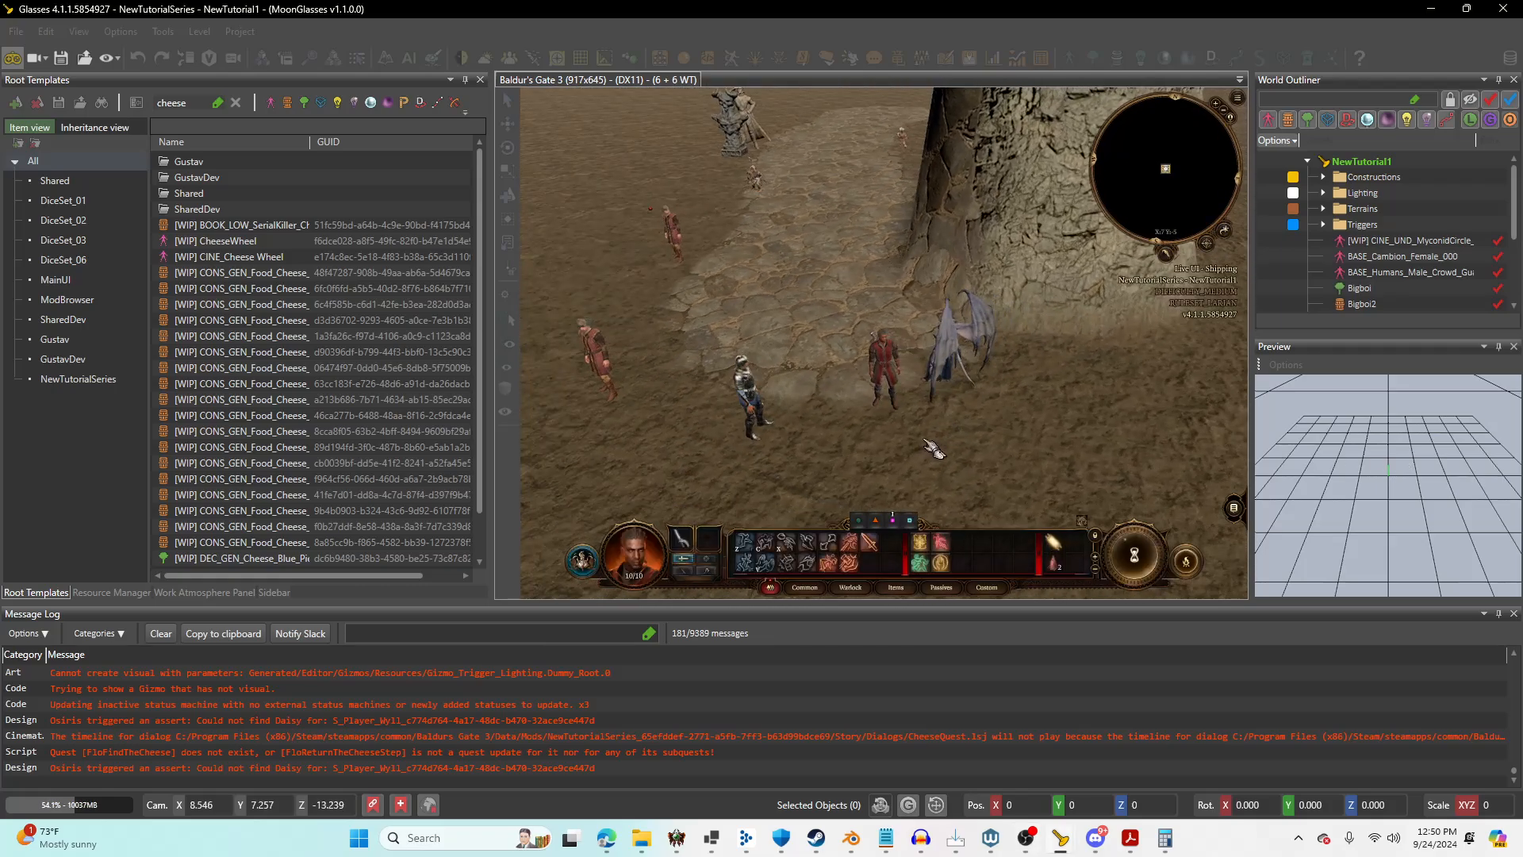
{"action": "key", "text": "i"}
{"action": "left_click_drag", "start_coordinate": [1055, 208], "coordinate": [1084, 446]}
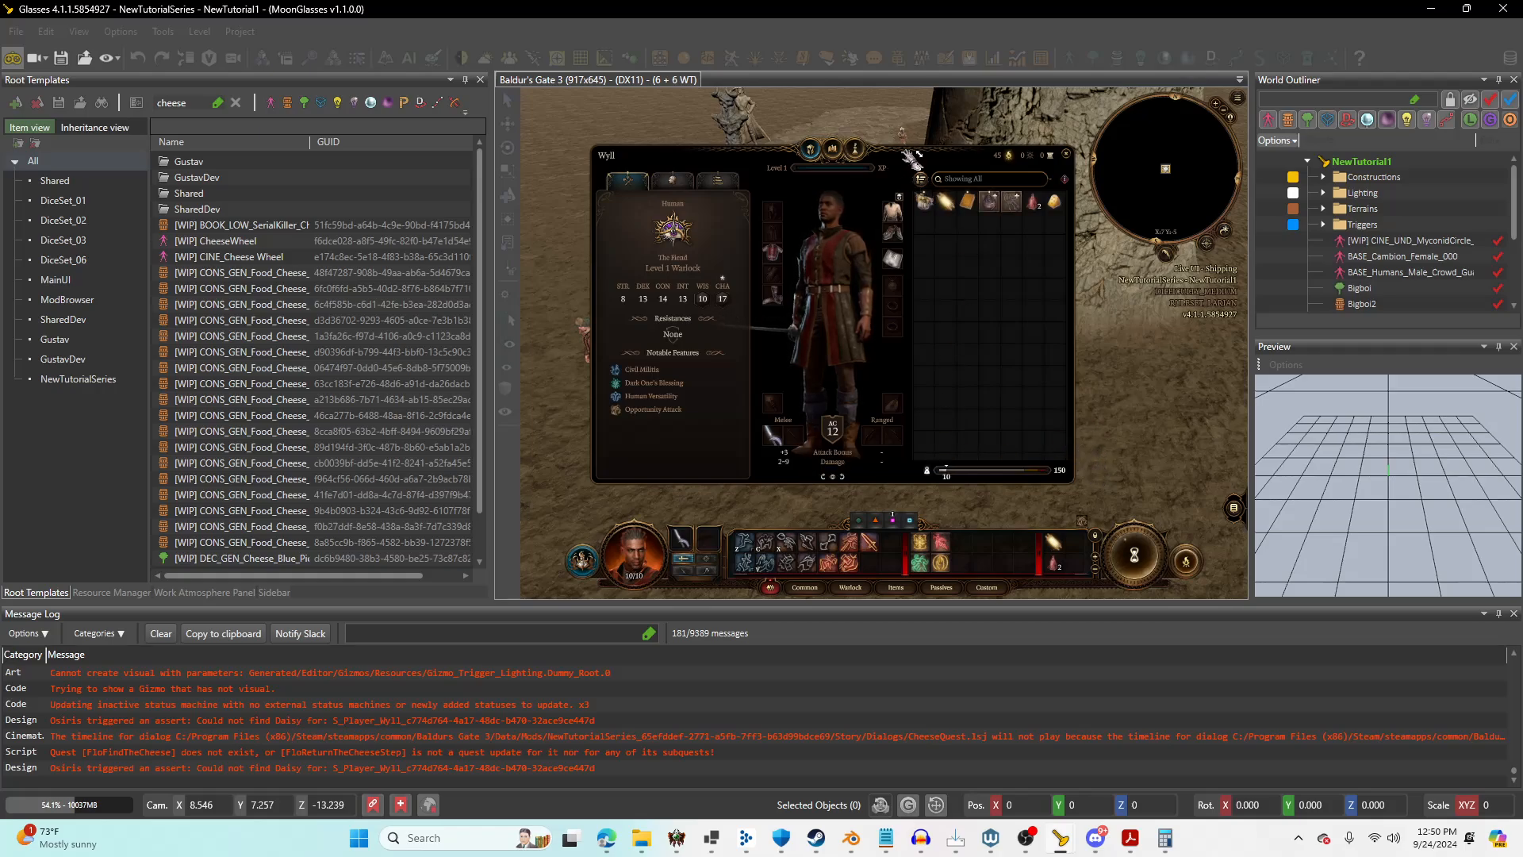
{"action": "left_click_drag", "start_coordinate": [890, 161], "coordinate": [656, 127]}
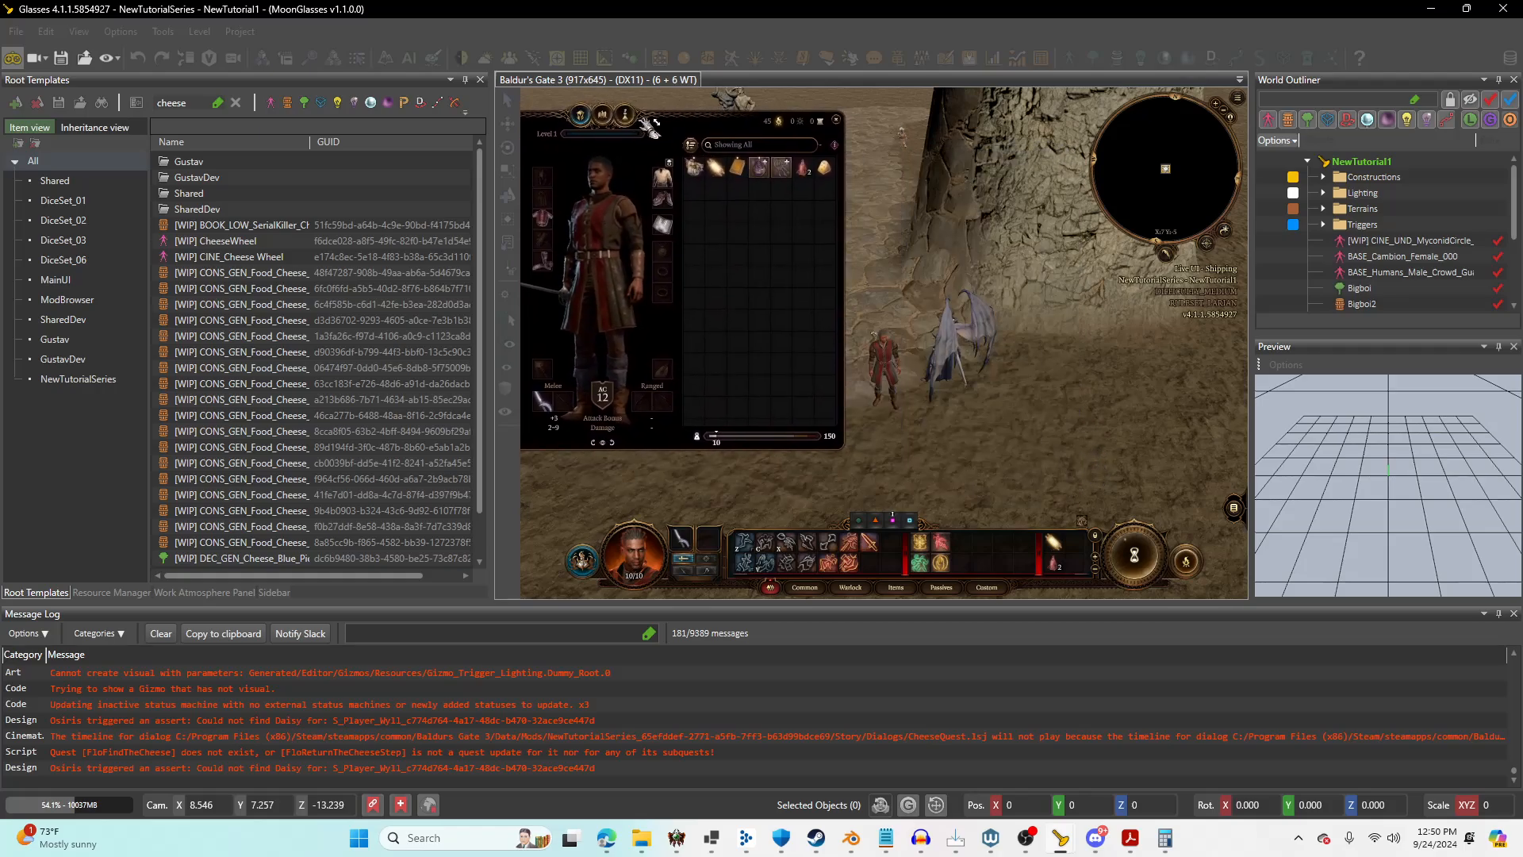
{"action": "left_click_drag", "start_coordinate": [930, 346], "coordinate": [885, 421]}
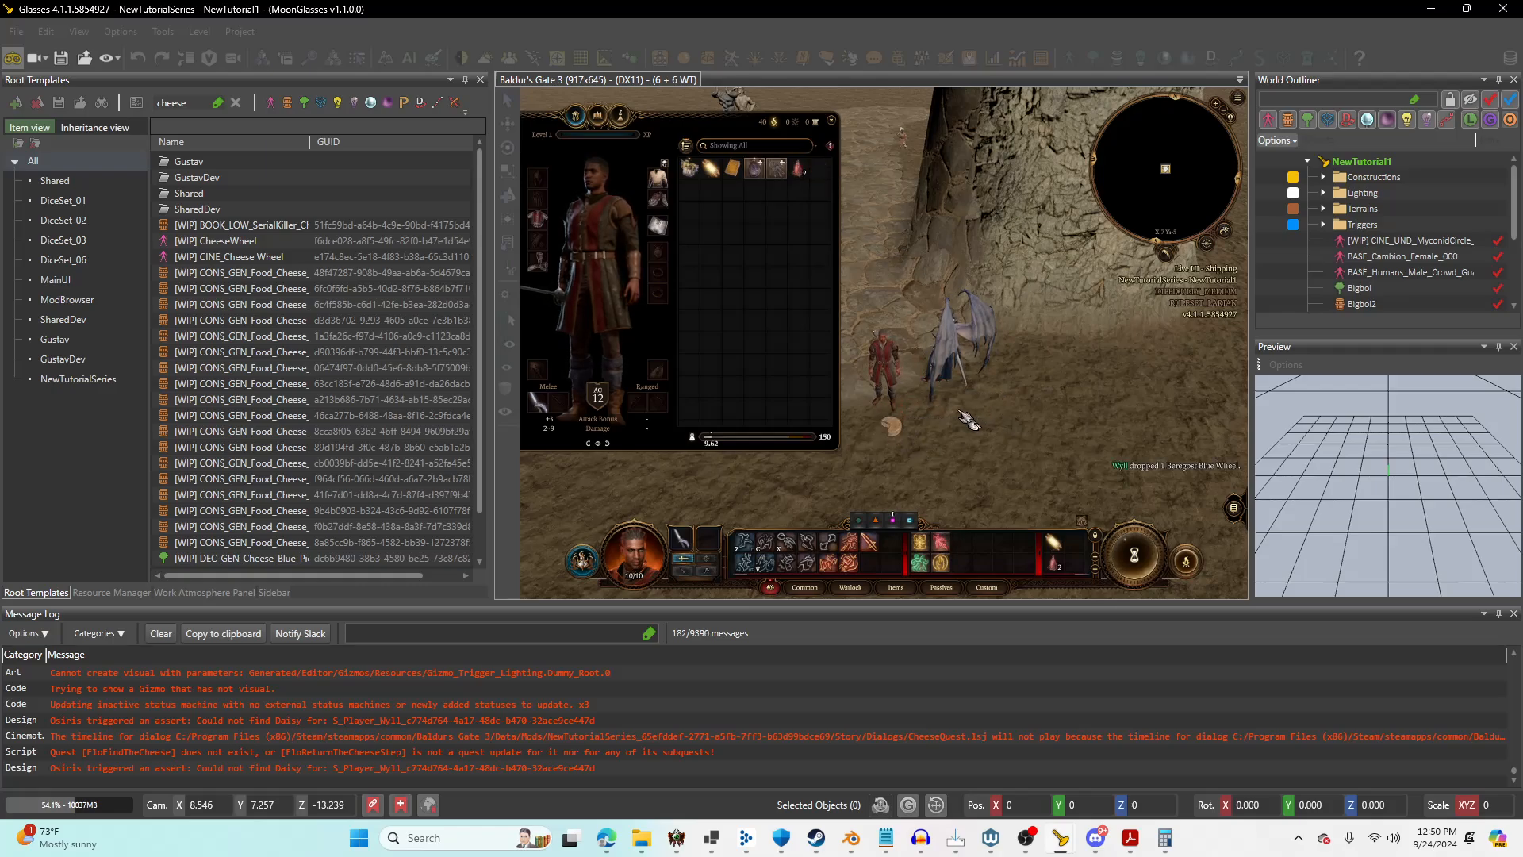
{"action": "key", "text": "Escape"}
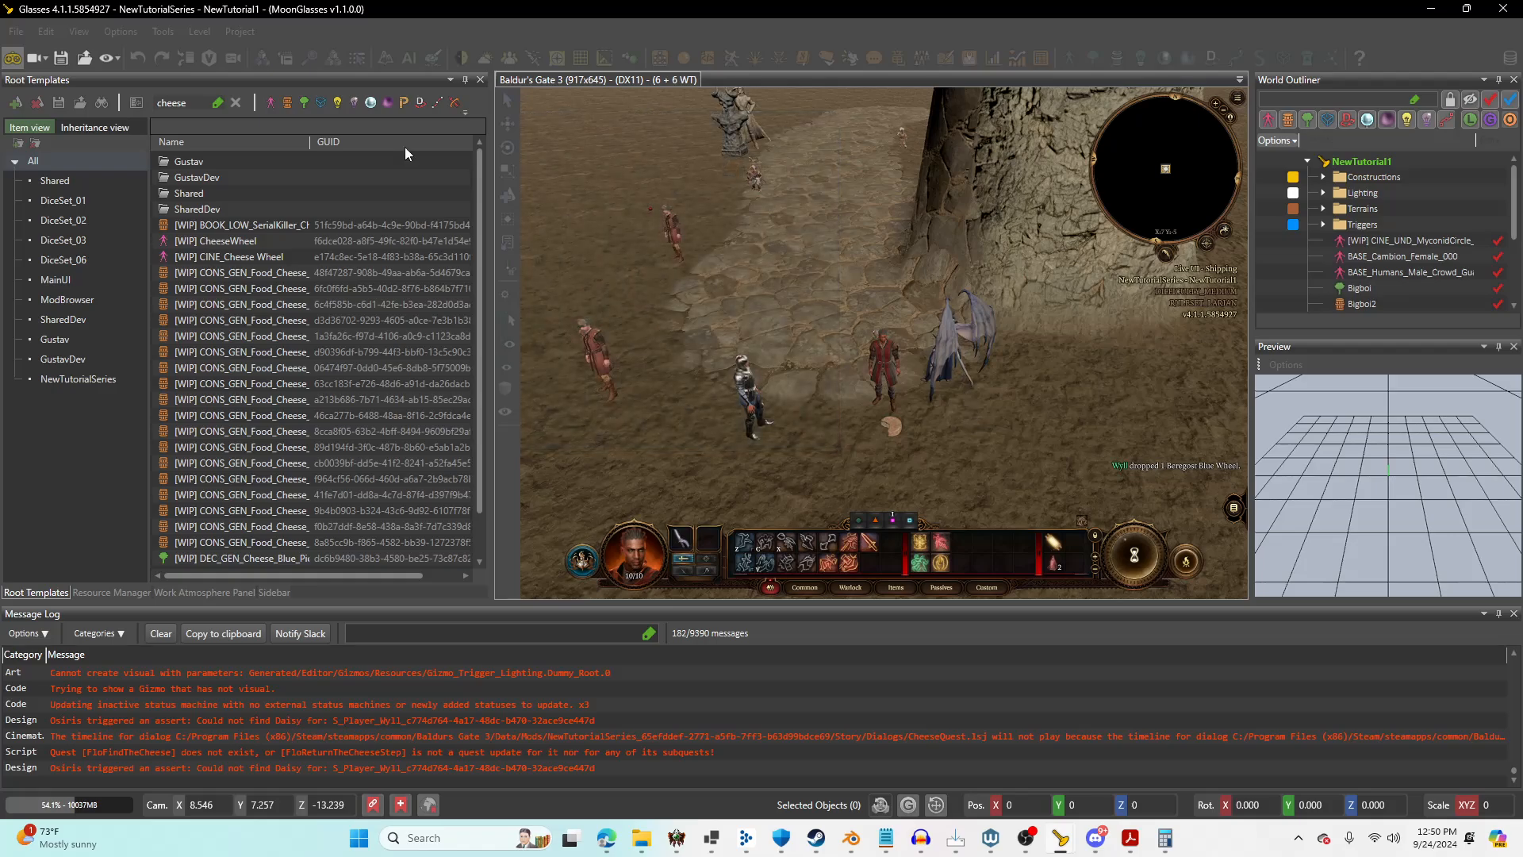
{"action": "left_click", "coordinate": [11, 59]}
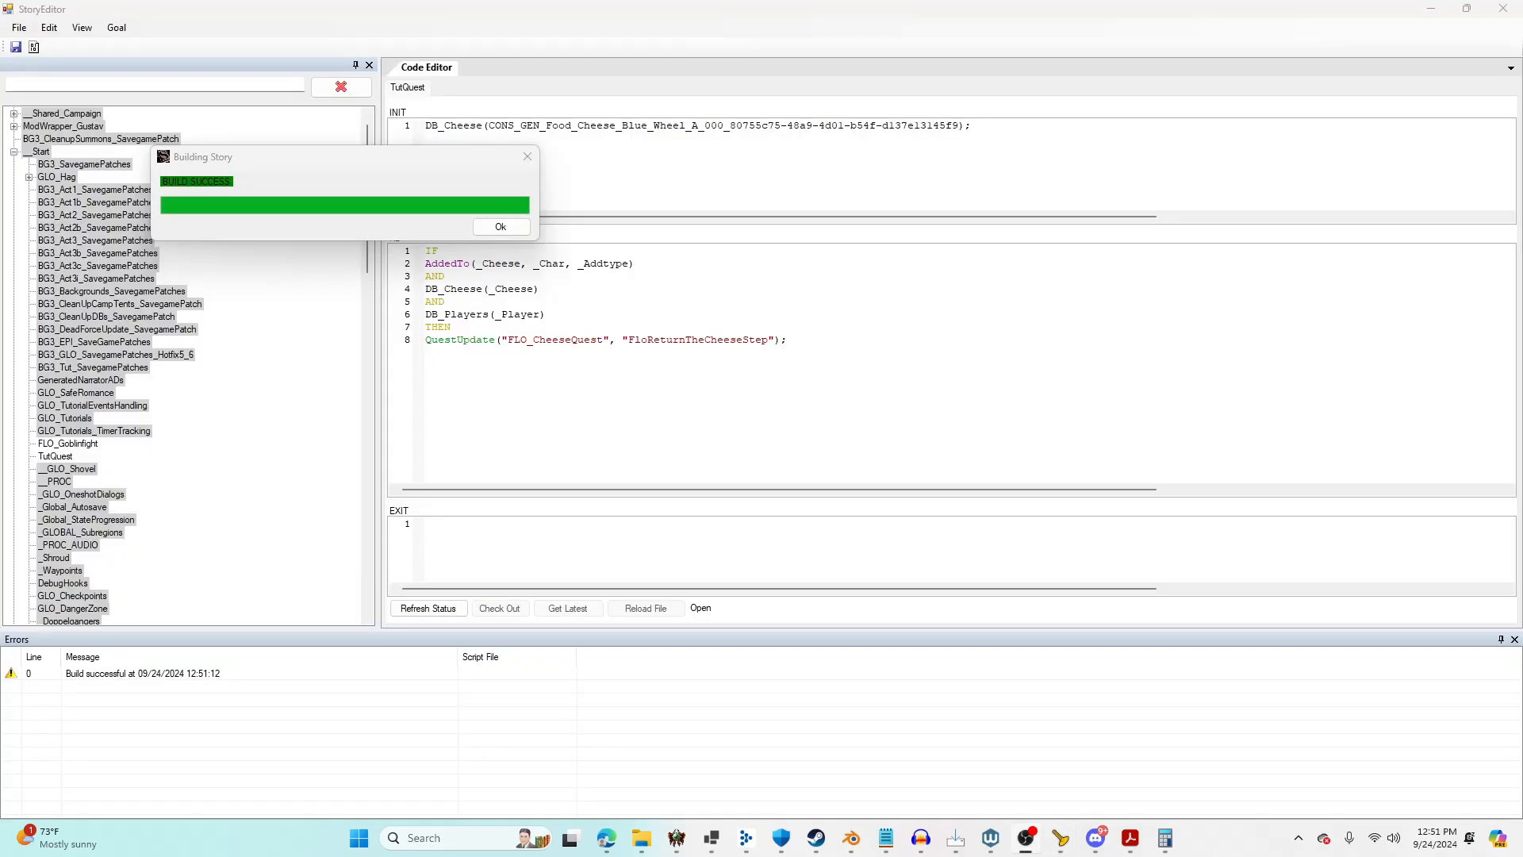
Rebuild the story in the StoryEditor, then switch to Glasses and reload the level.
{"action": "left_click", "coordinate": [500, 227]}
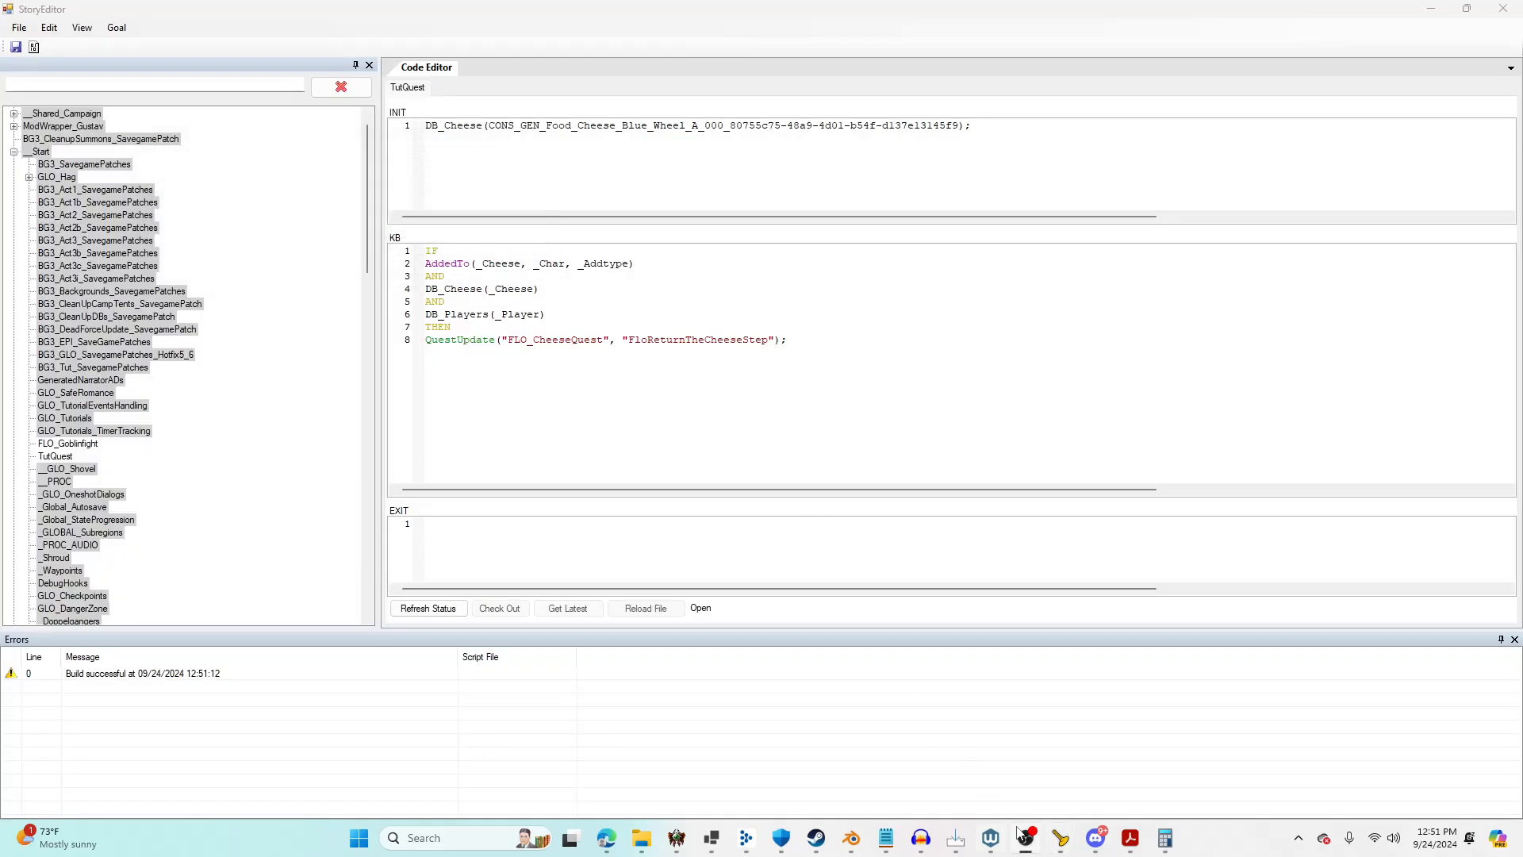
{"action": "mouse_move", "coordinate": [1061, 839]}
{"action": "left_click", "coordinate": [889, 758]}
{"action": "left_click", "coordinate": [16, 31]}
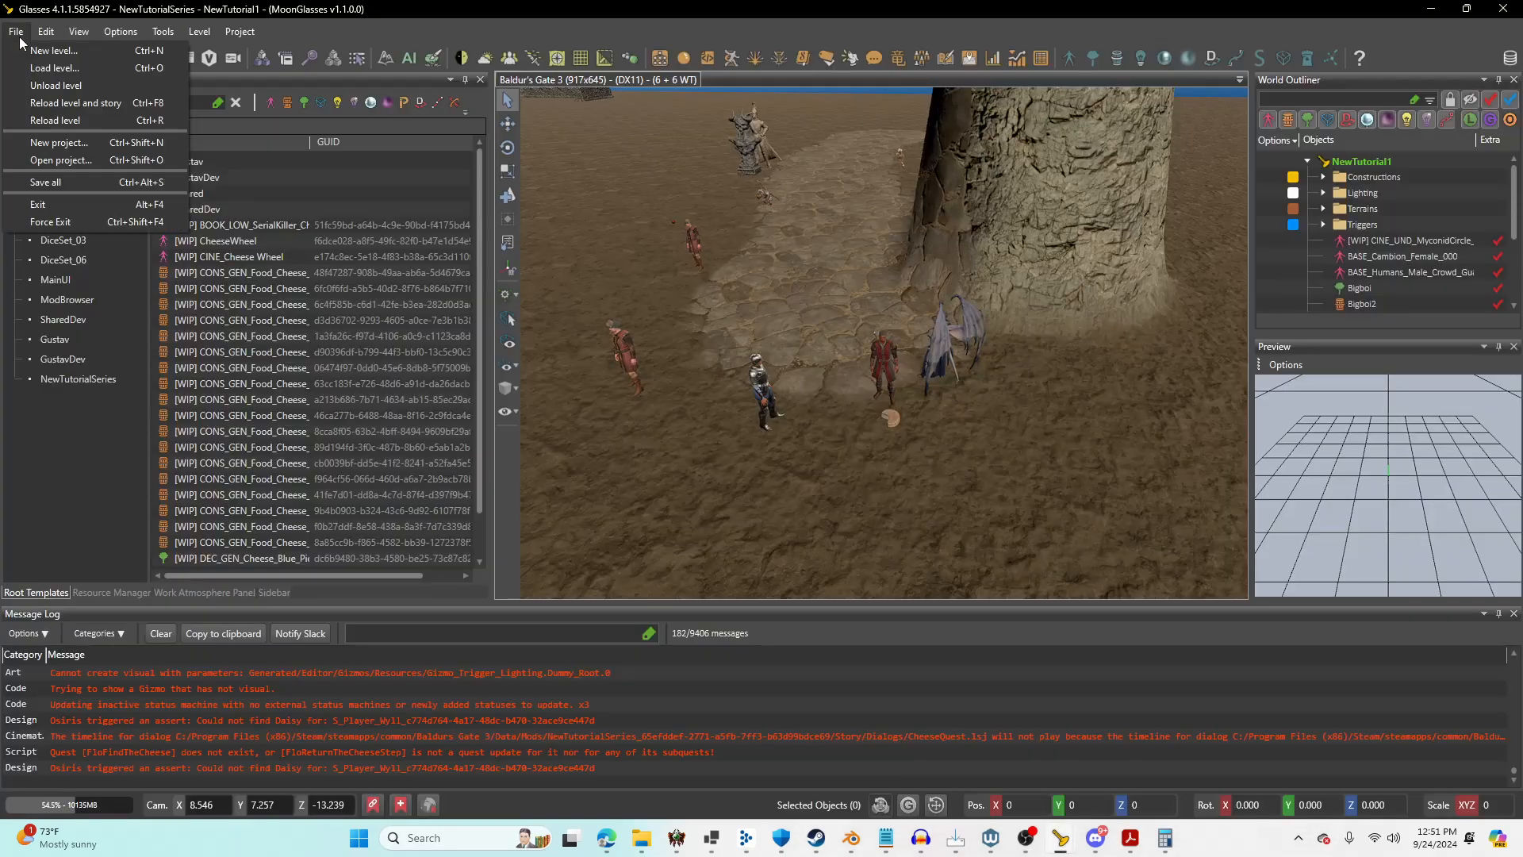
{"action": "left_click", "coordinate": [65, 118]}
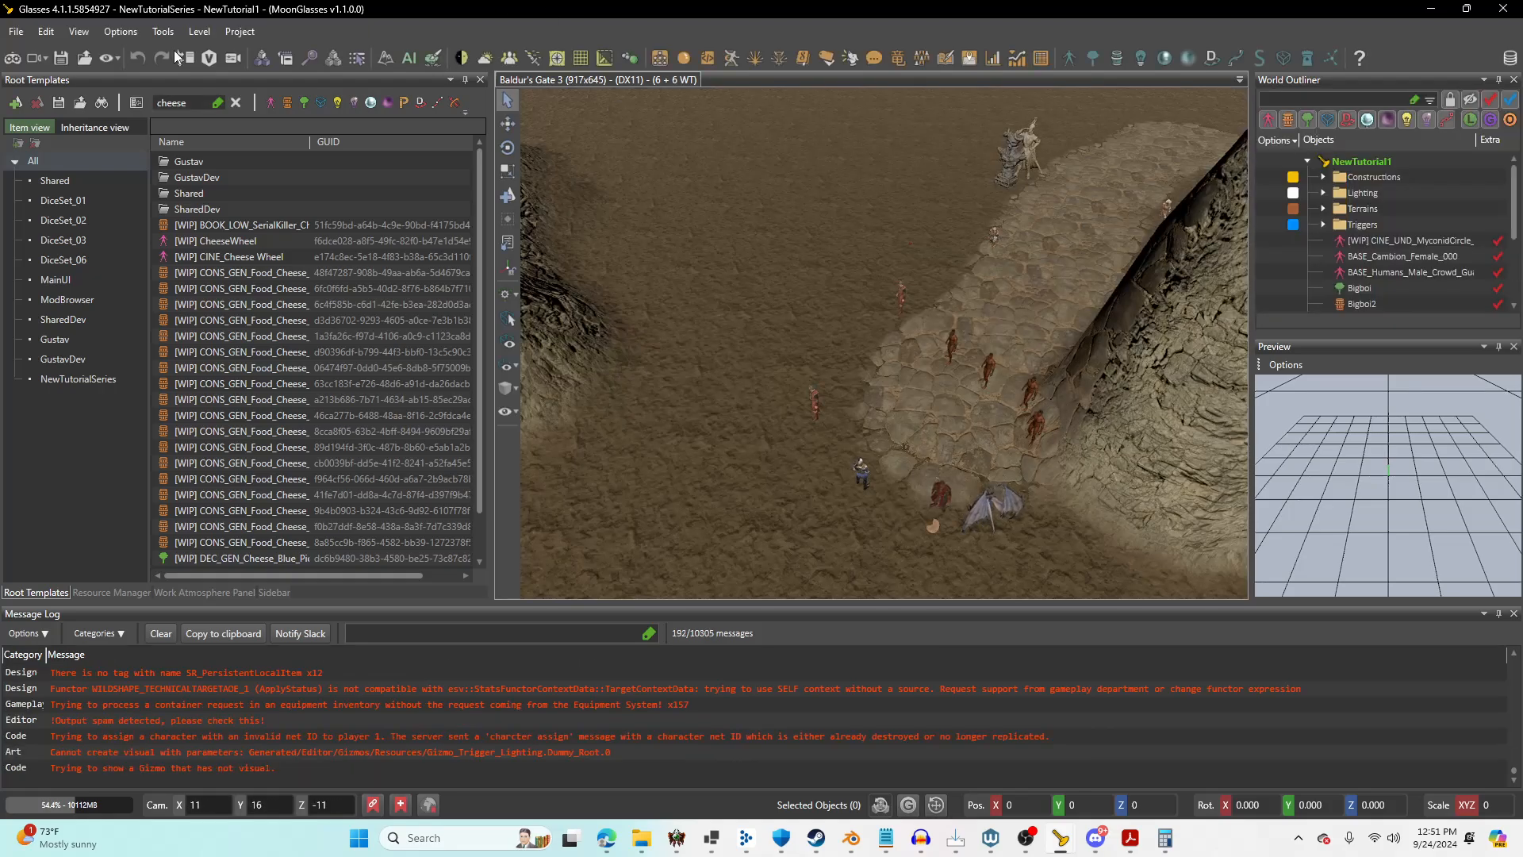
Enter game mode, start the Cheese Quest by talking to the cambion, and view its journal entry.
{"action": "left_click", "coordinate": [12, 59]}
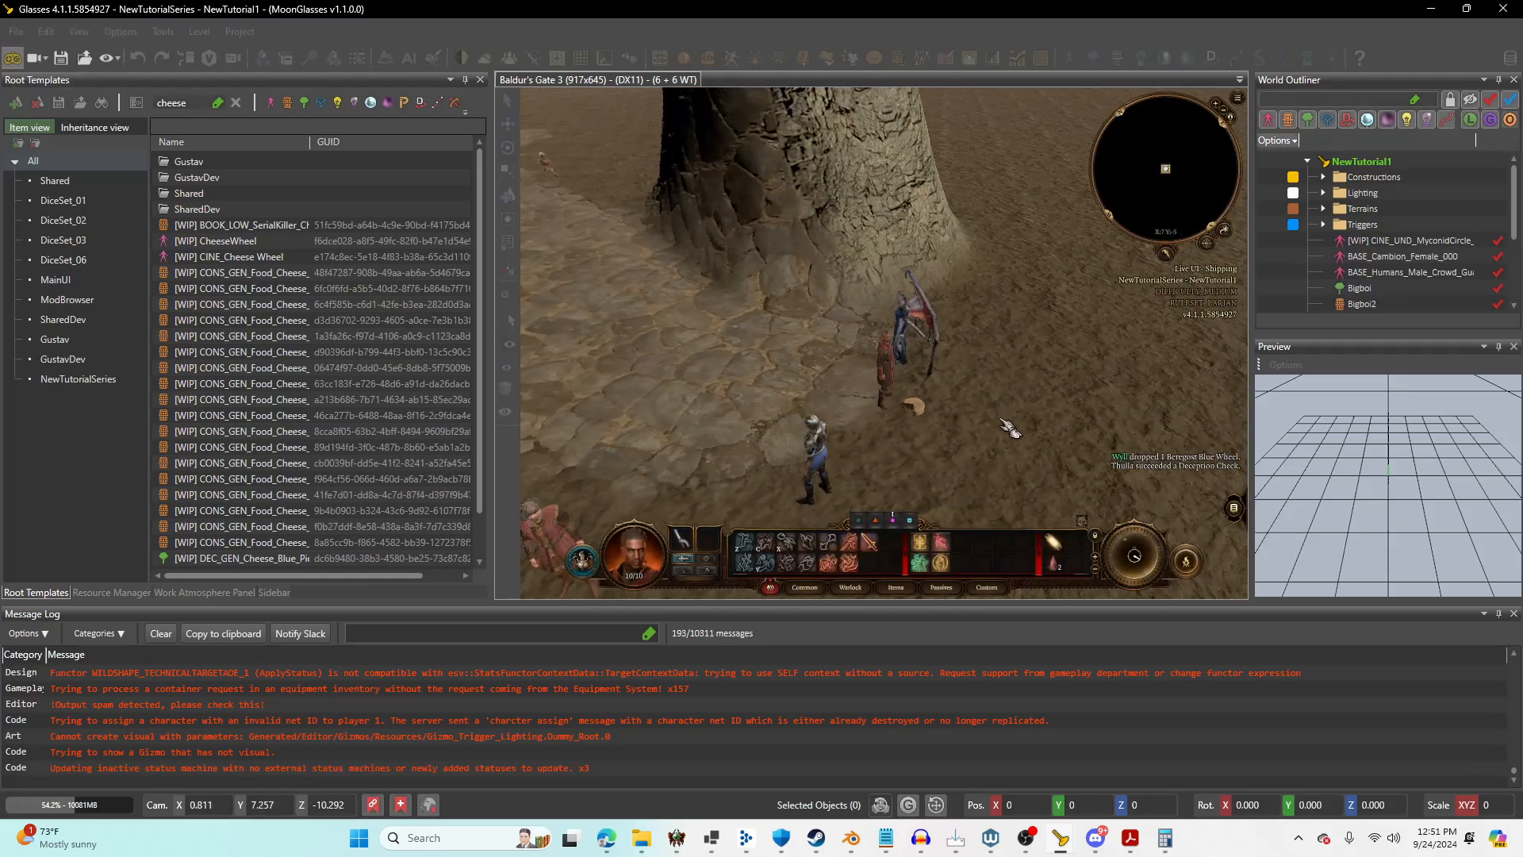
{"action": "middle_click_drag", "start_coordinate": [1002, 422], "coordinate": [1035, 439]}
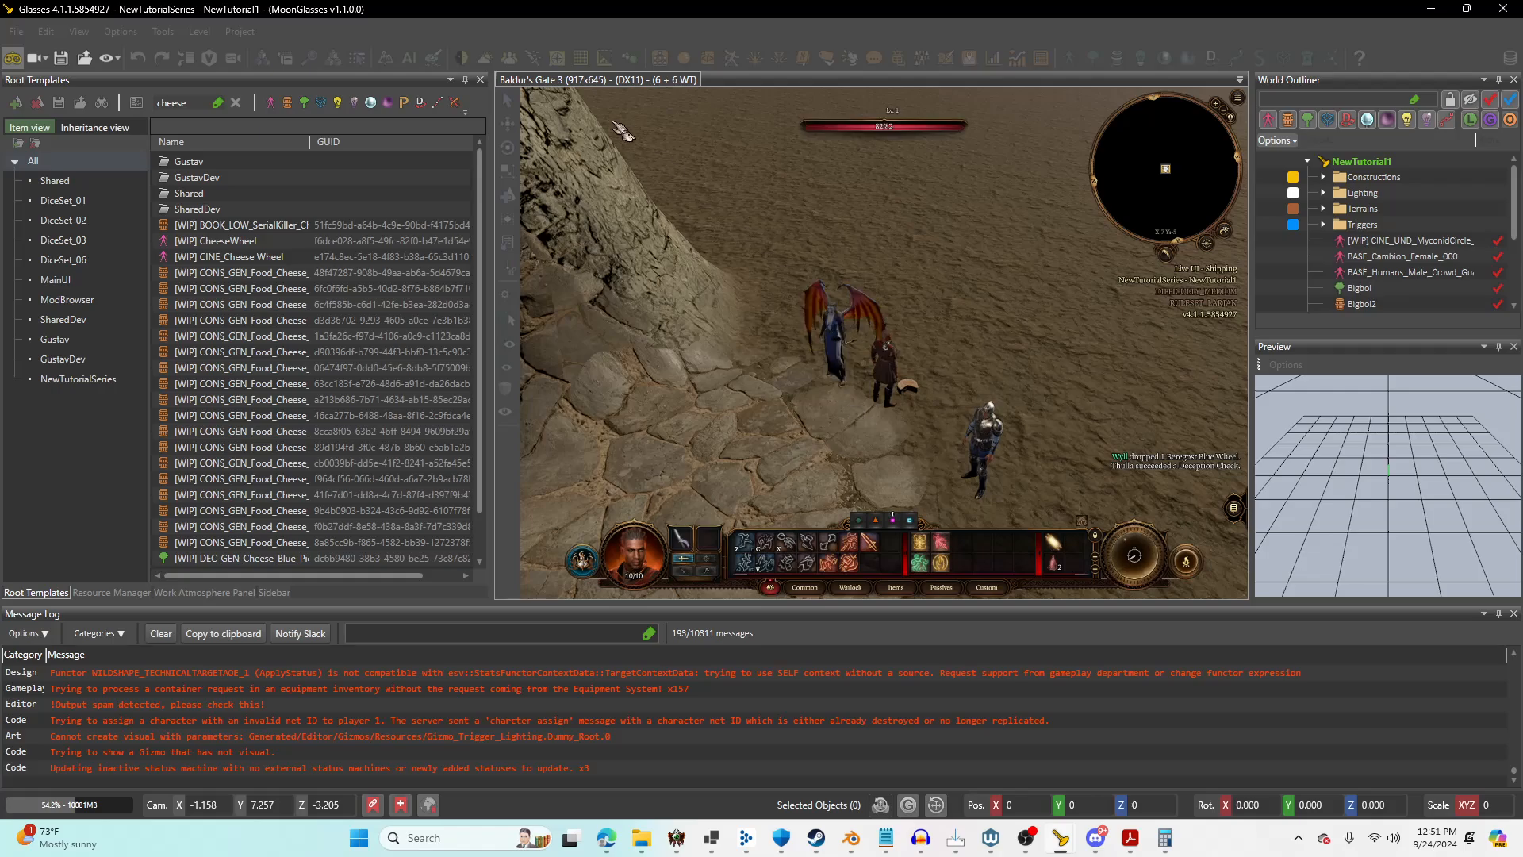
{"action": "left_click", "coordinate": [829, 354]}
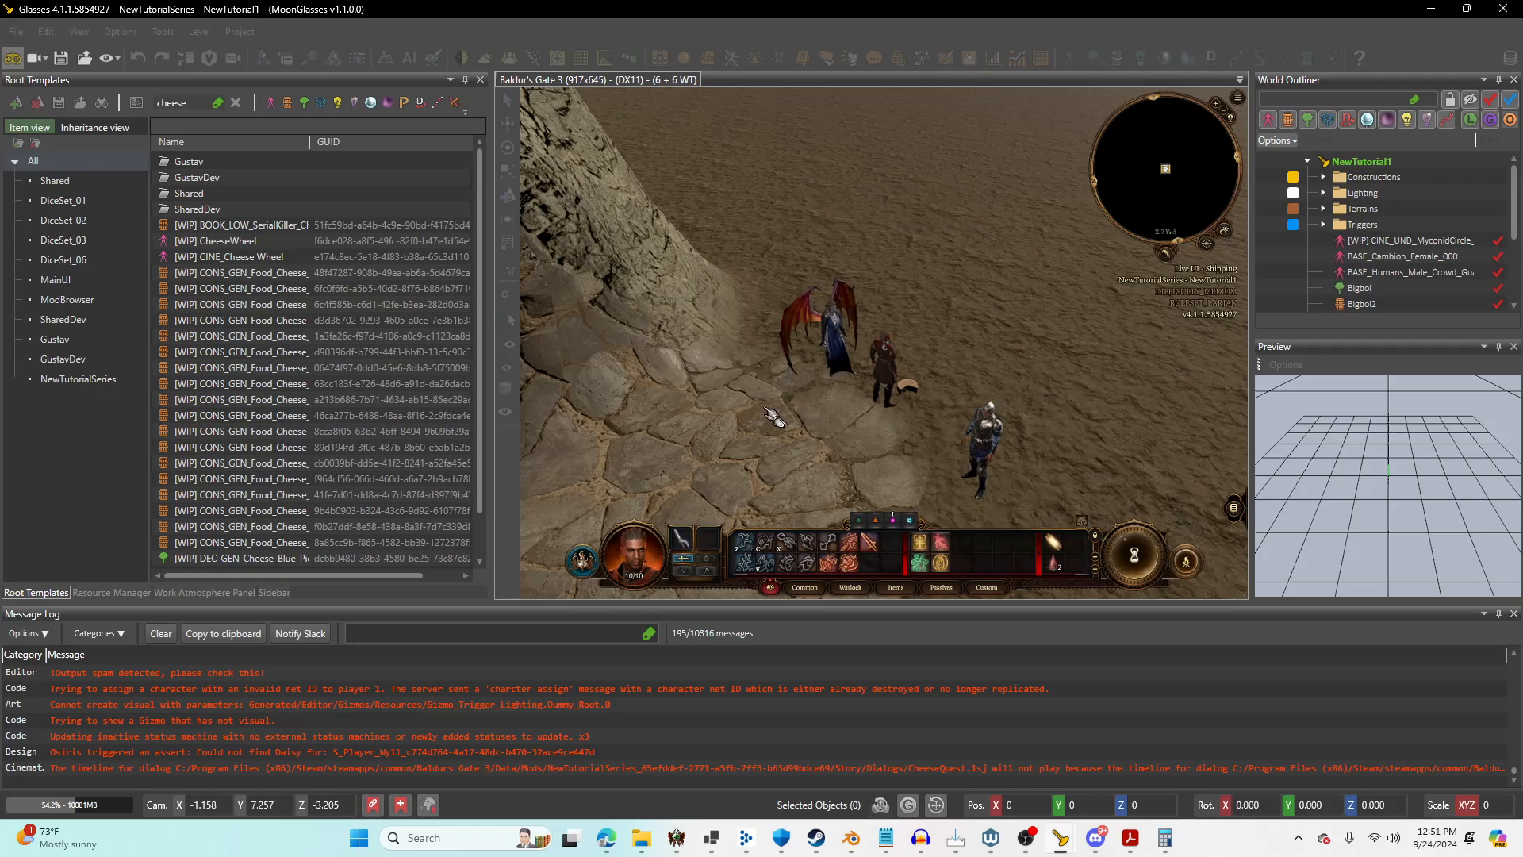
{"action": "key", "text": "l"}
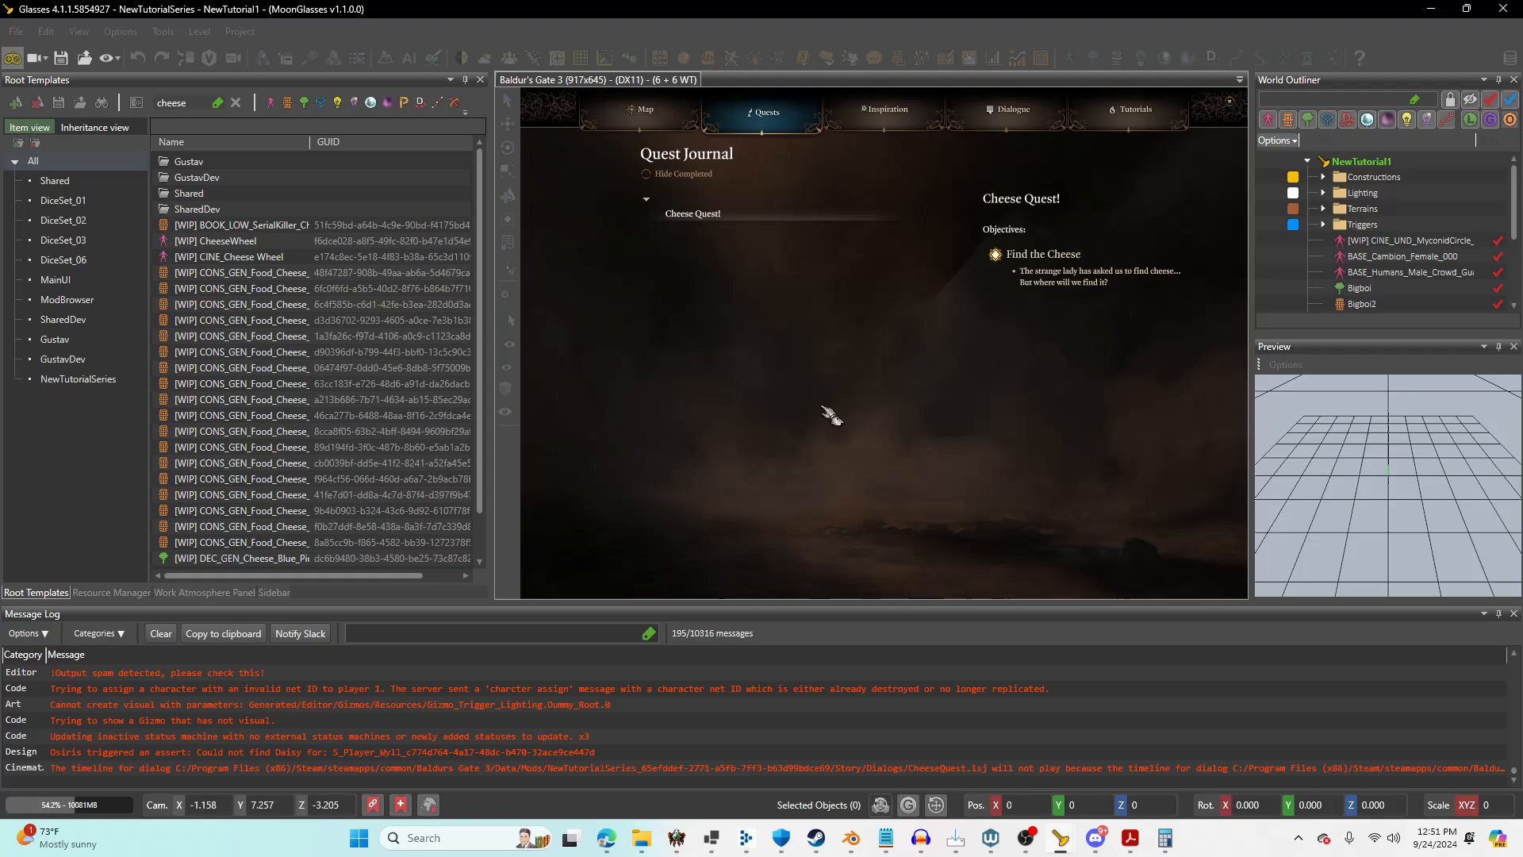
{"action": "key", "text": "Escape"}
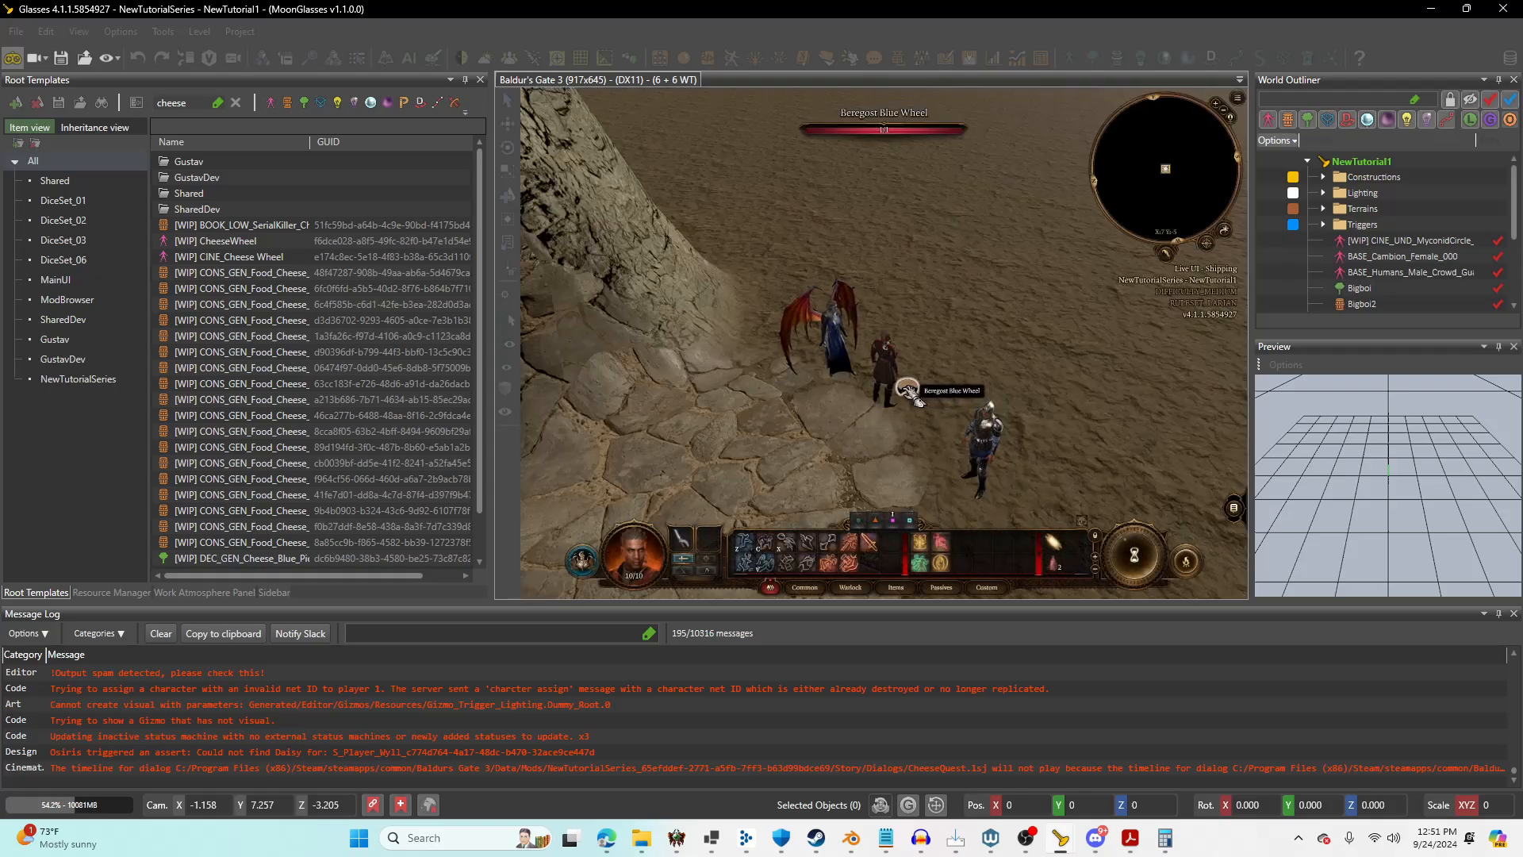
Pick up the Beregost Blue Wheel in game and check the quest journal for the return objective.
{"action": "left_click", "coordinate": [907, 388]}
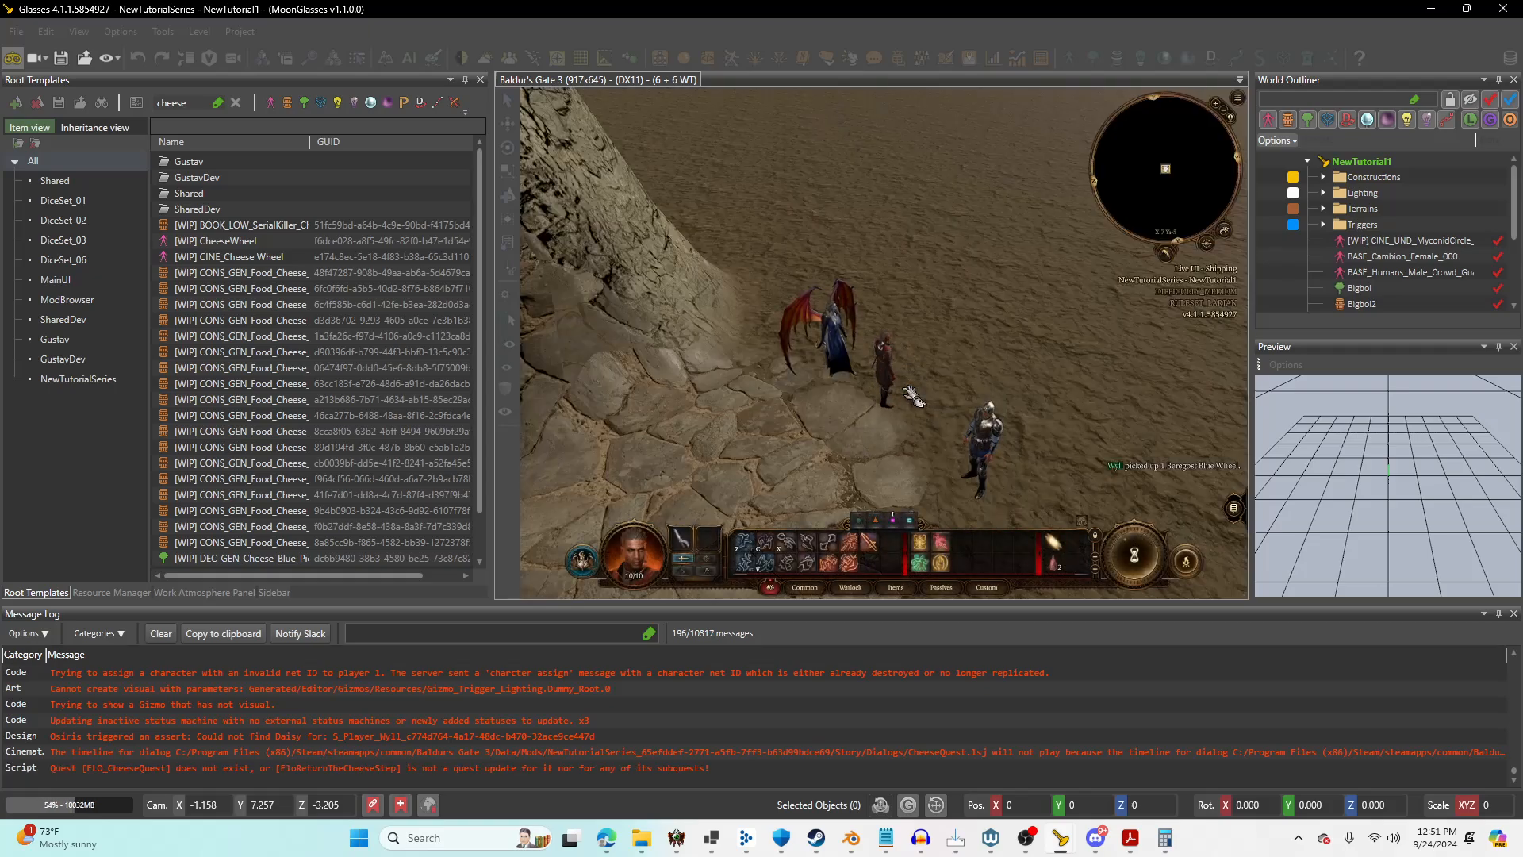
{"action": "key", "text": "l"}
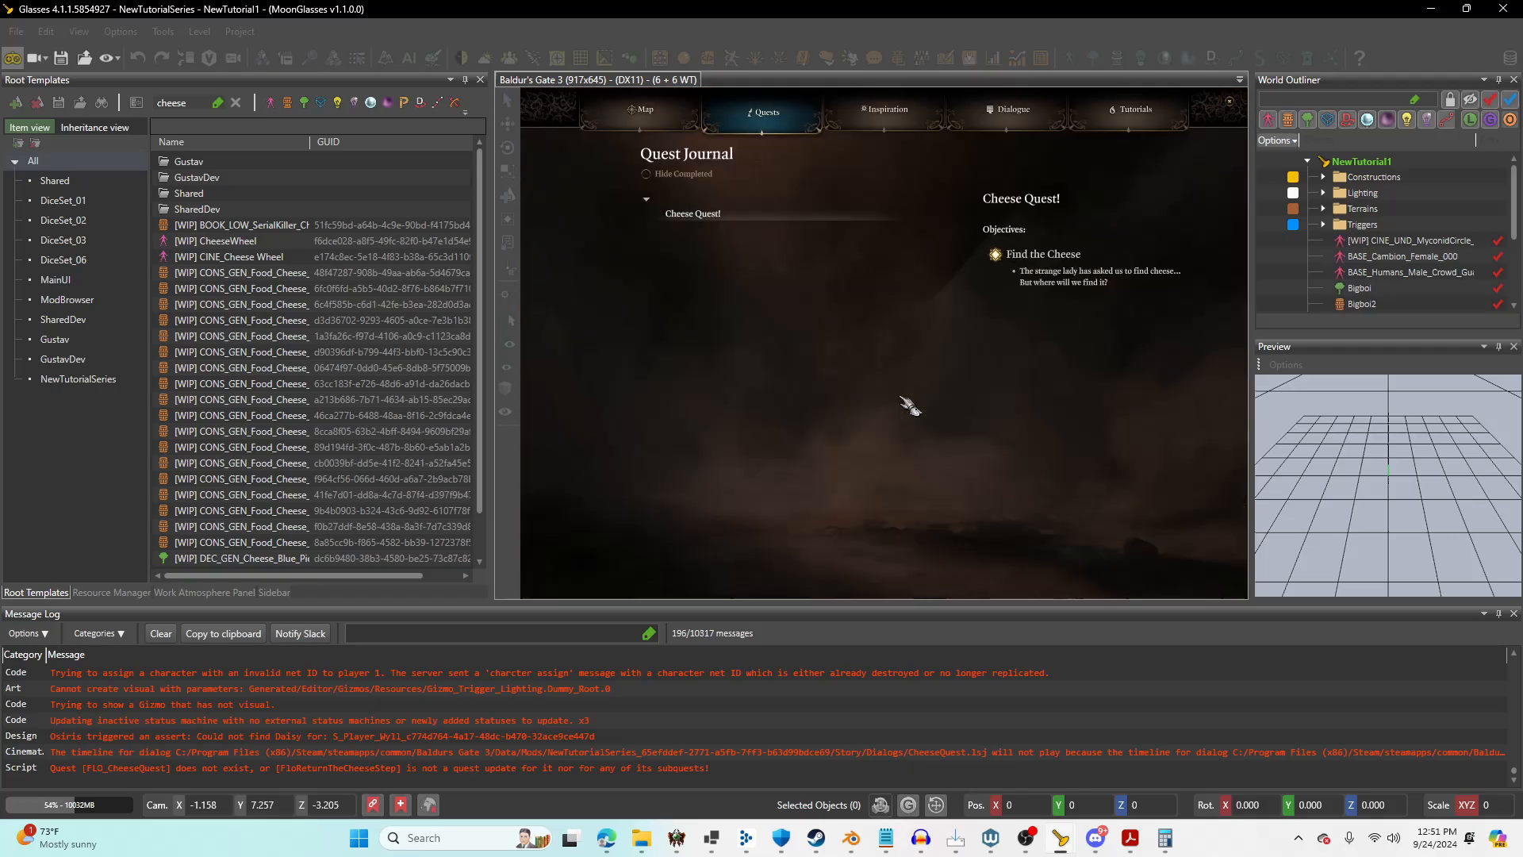
{"action": "key", "text": "Escape"}
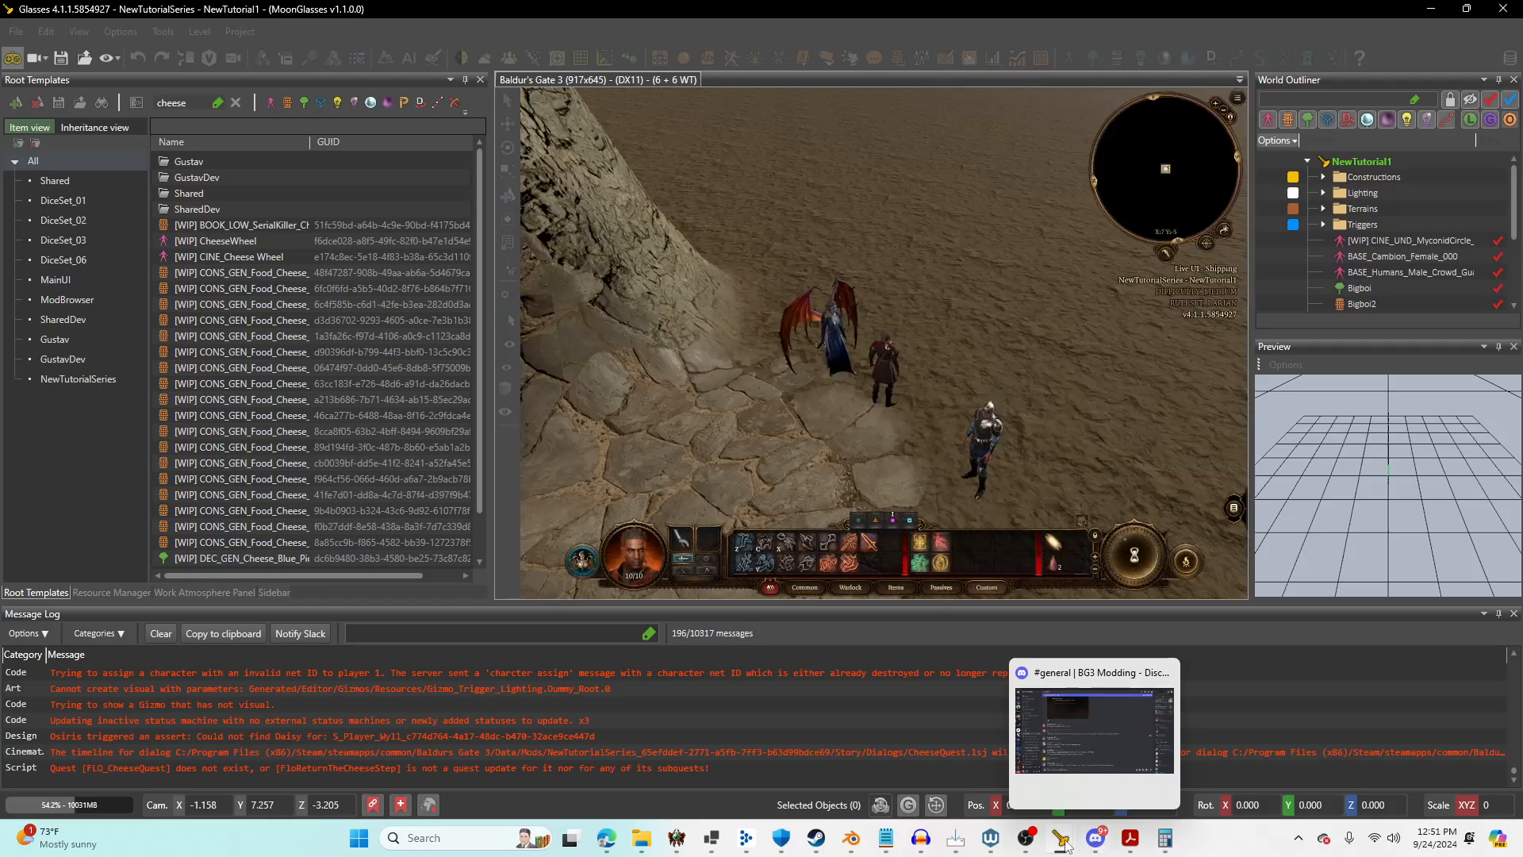
In the StoryEditor, change the QuestUpdate step ID to "FLO_ReturnTheCheeseStep" and save the script.
{"action": "mouse_move", "coordinate": [1065, 840]}
{"action": "left_click", "coordinate": [1048, 790]}
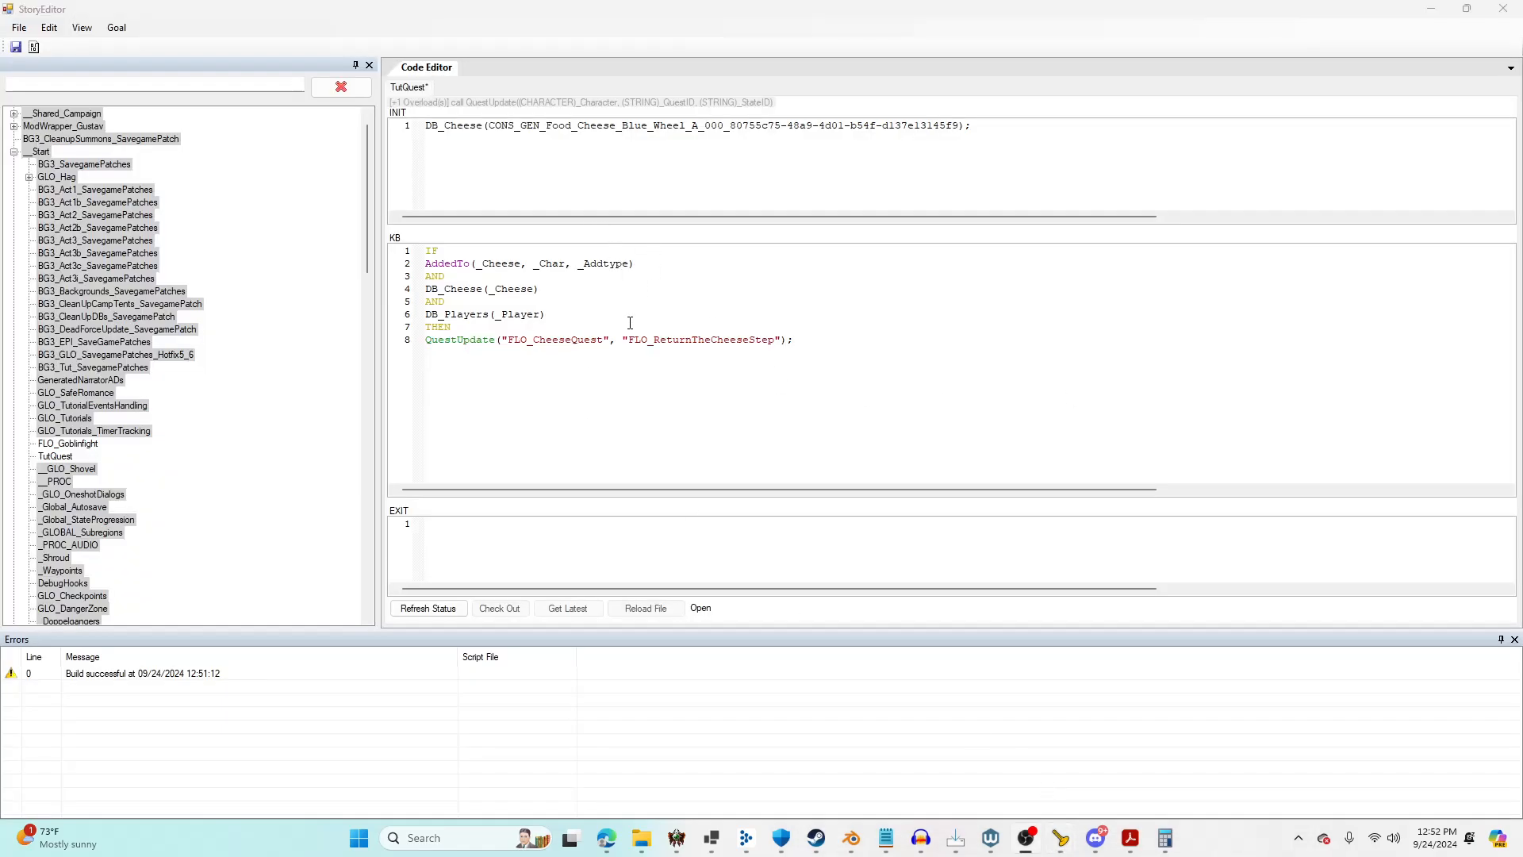
{"action": "left_click", "coordinate": [689, 341]}
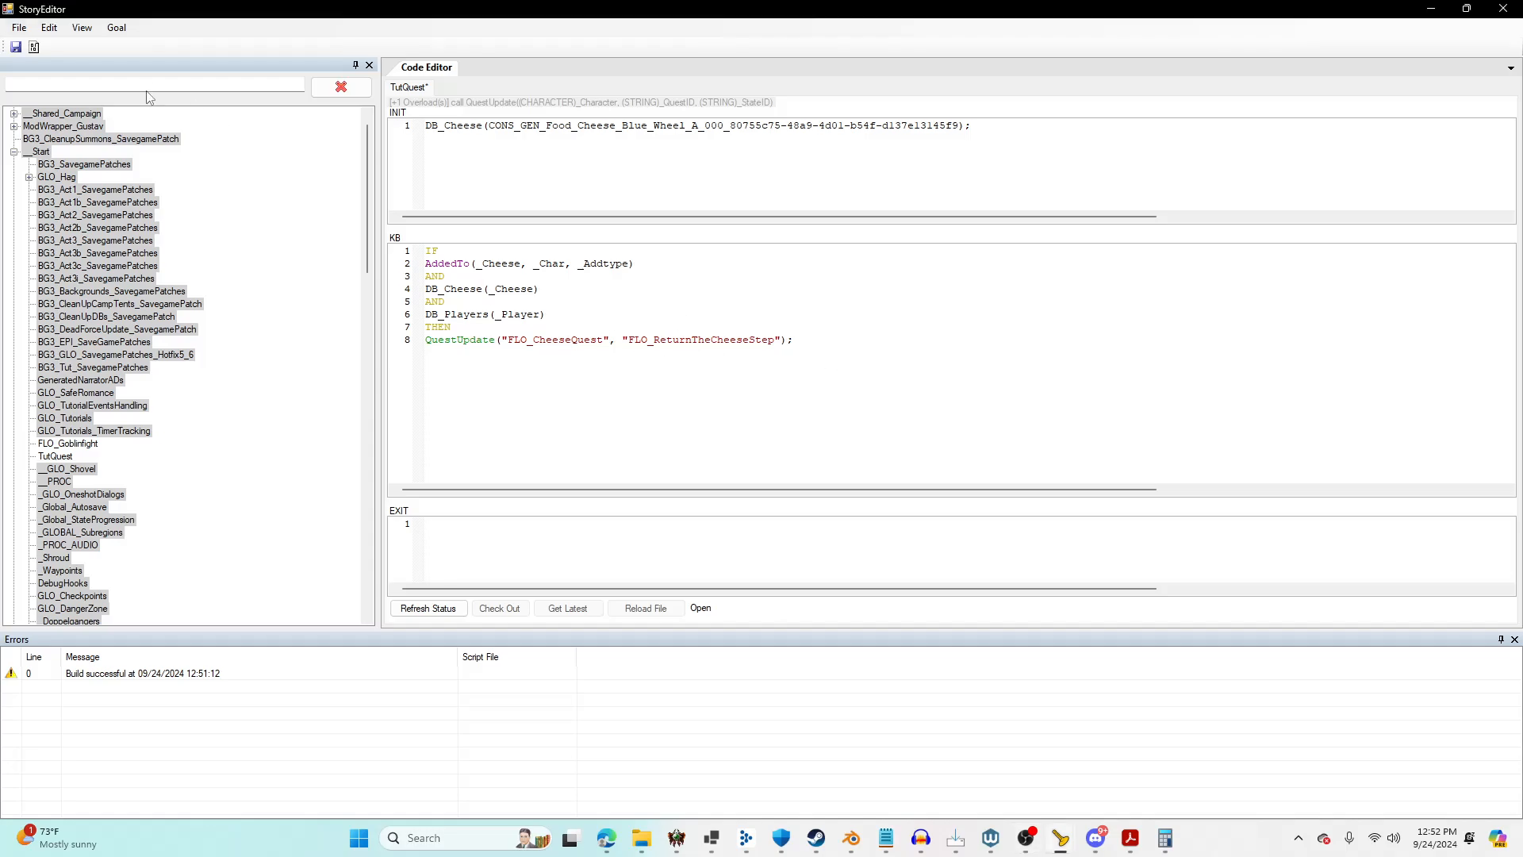
{"action": "left_click", "coordinate": [15, 47]}
Return to Glasses, drop the cheese wheel from the inventory onto the ground, and exit game mode.
{"action": "mouse_move", "coordinate": [1061, 838]}
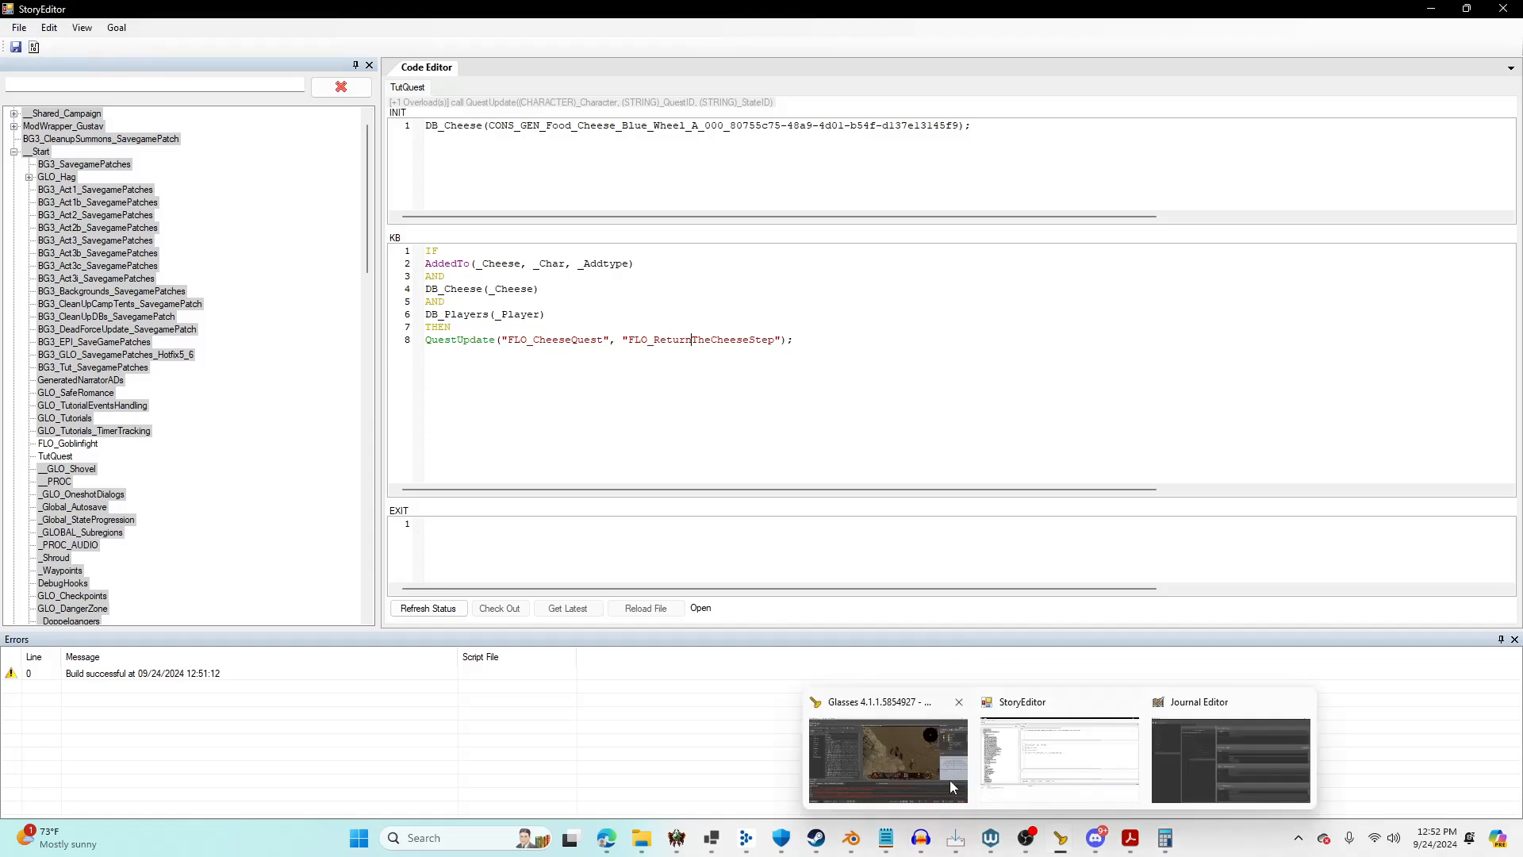
{"action": "left_click", "coordinate": [953, 787]}
{"action": "key", "text": "i"}
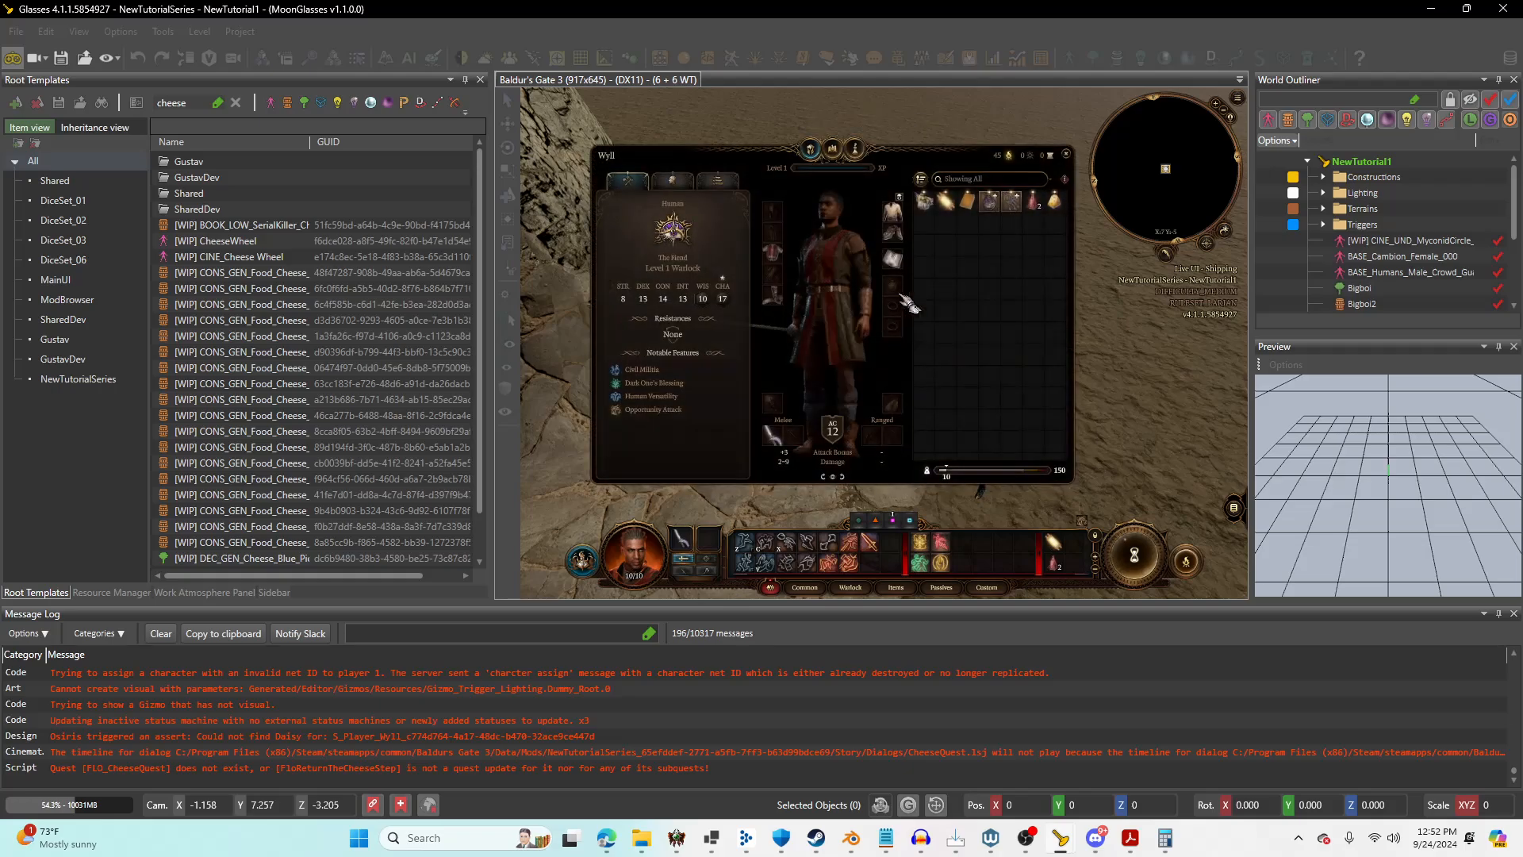
{"action": "left_click_drag", "start_coordinate": [930, 494], "coordinate": [931, 496]}
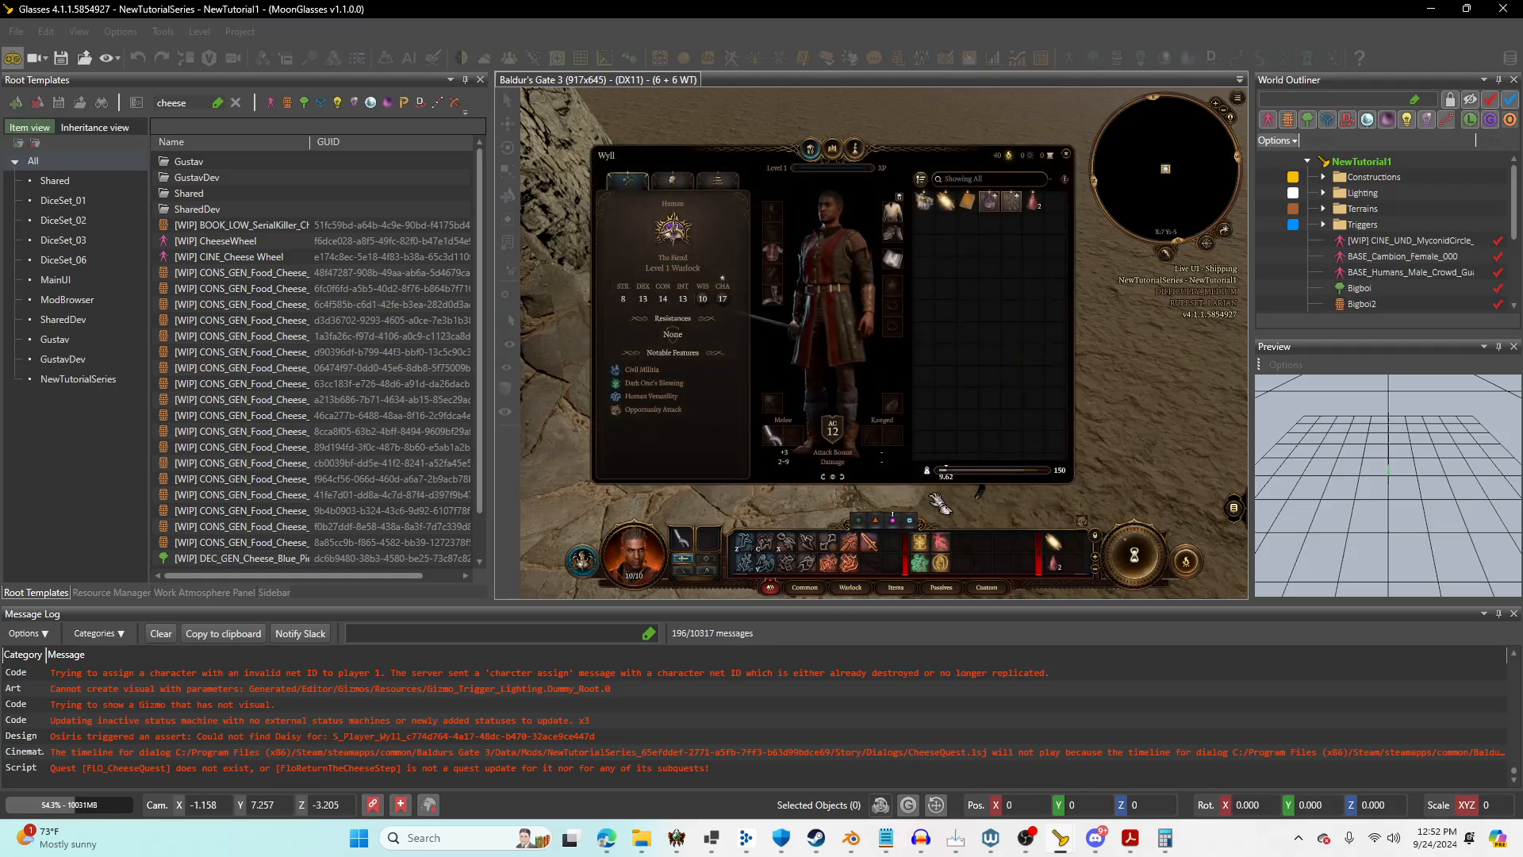
{"action": "key", "text": "i"}
{"action": "left_click", "coordinate": [8, 56]}
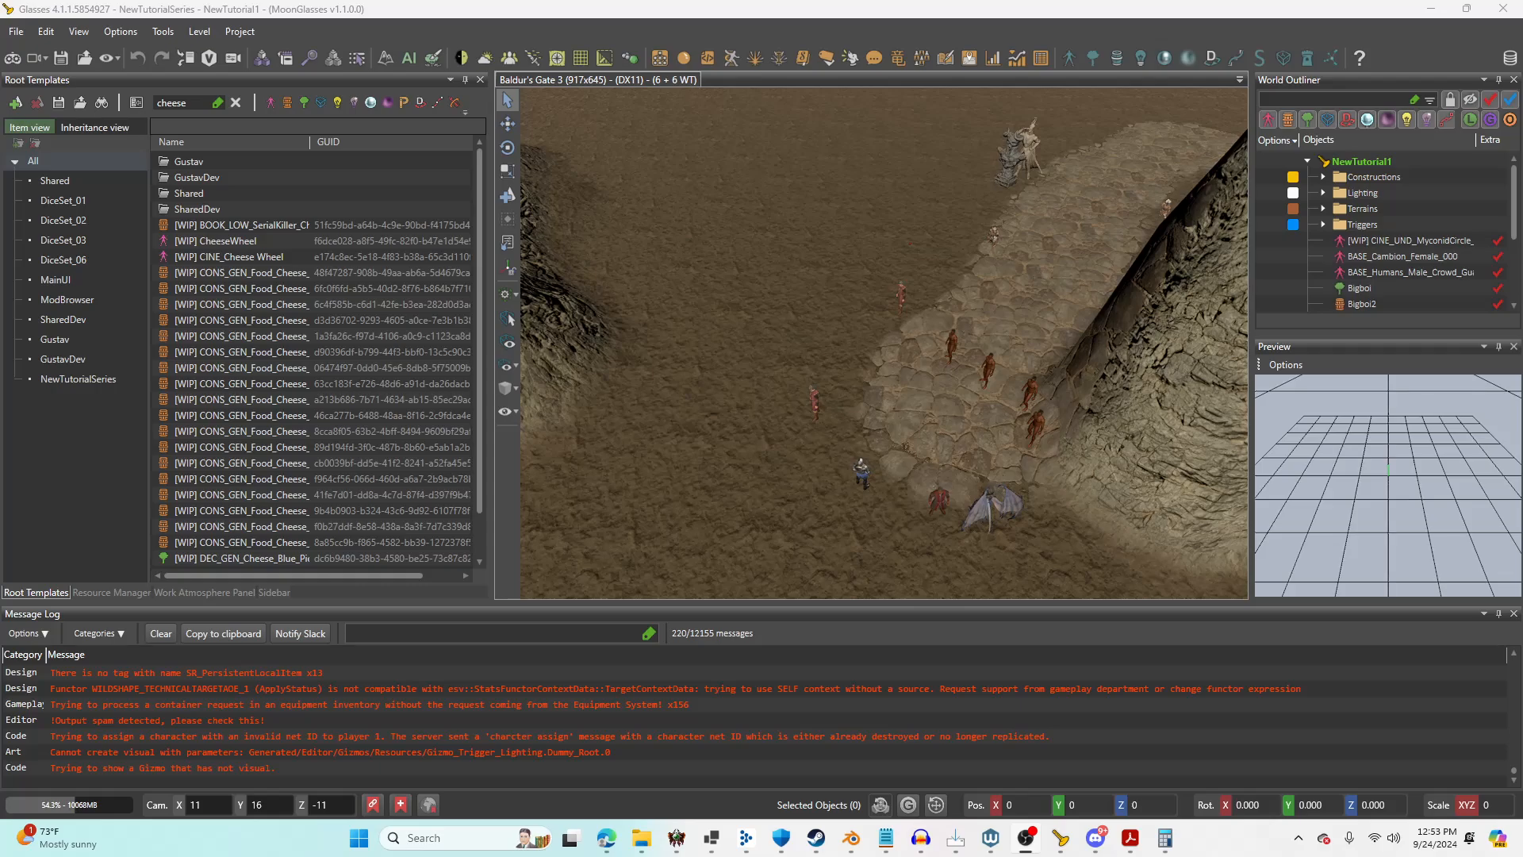
Run the level in game mode again, talk to the cambion to get the Cheese Quest, and check the journal.
{"action": "left_click", "coordinate": [13, 58]}
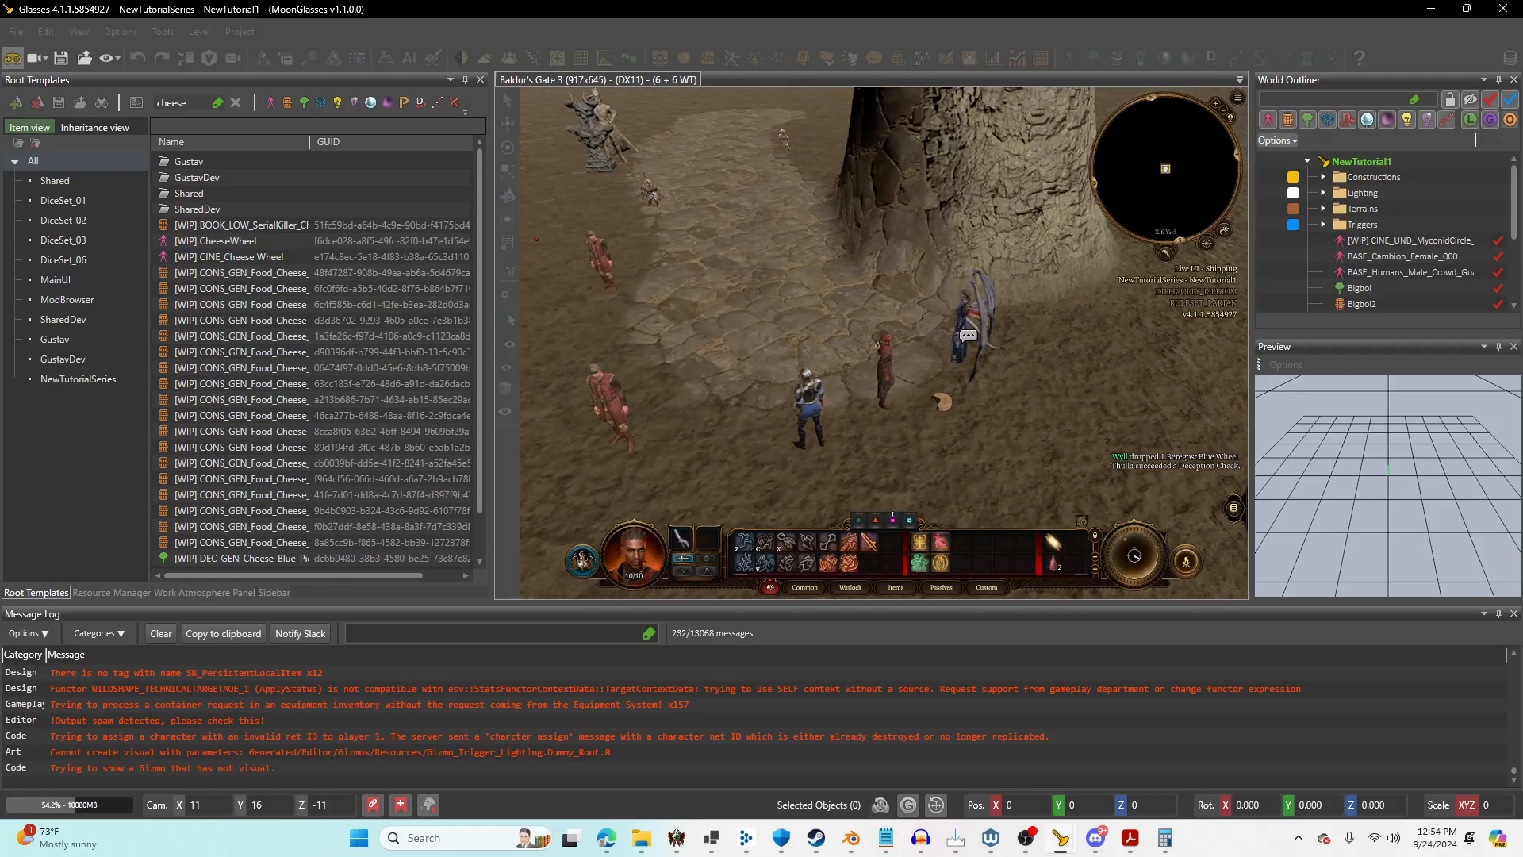
{"action": "left_click", "coordinate": [969, 343]}
{"action": "key", "text": "1"}
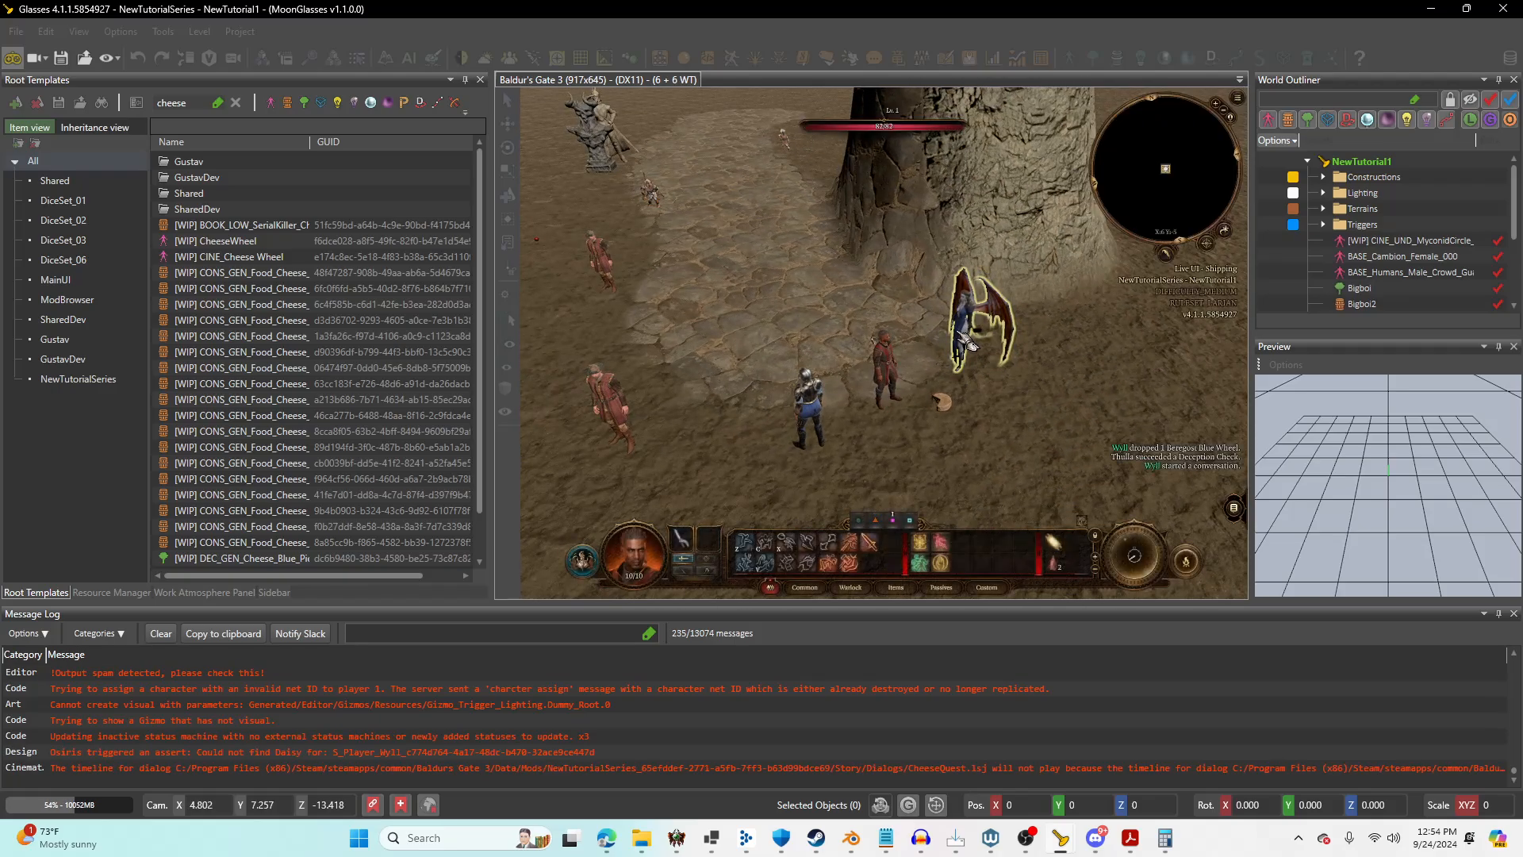
{"action": "key", "text": "j"}
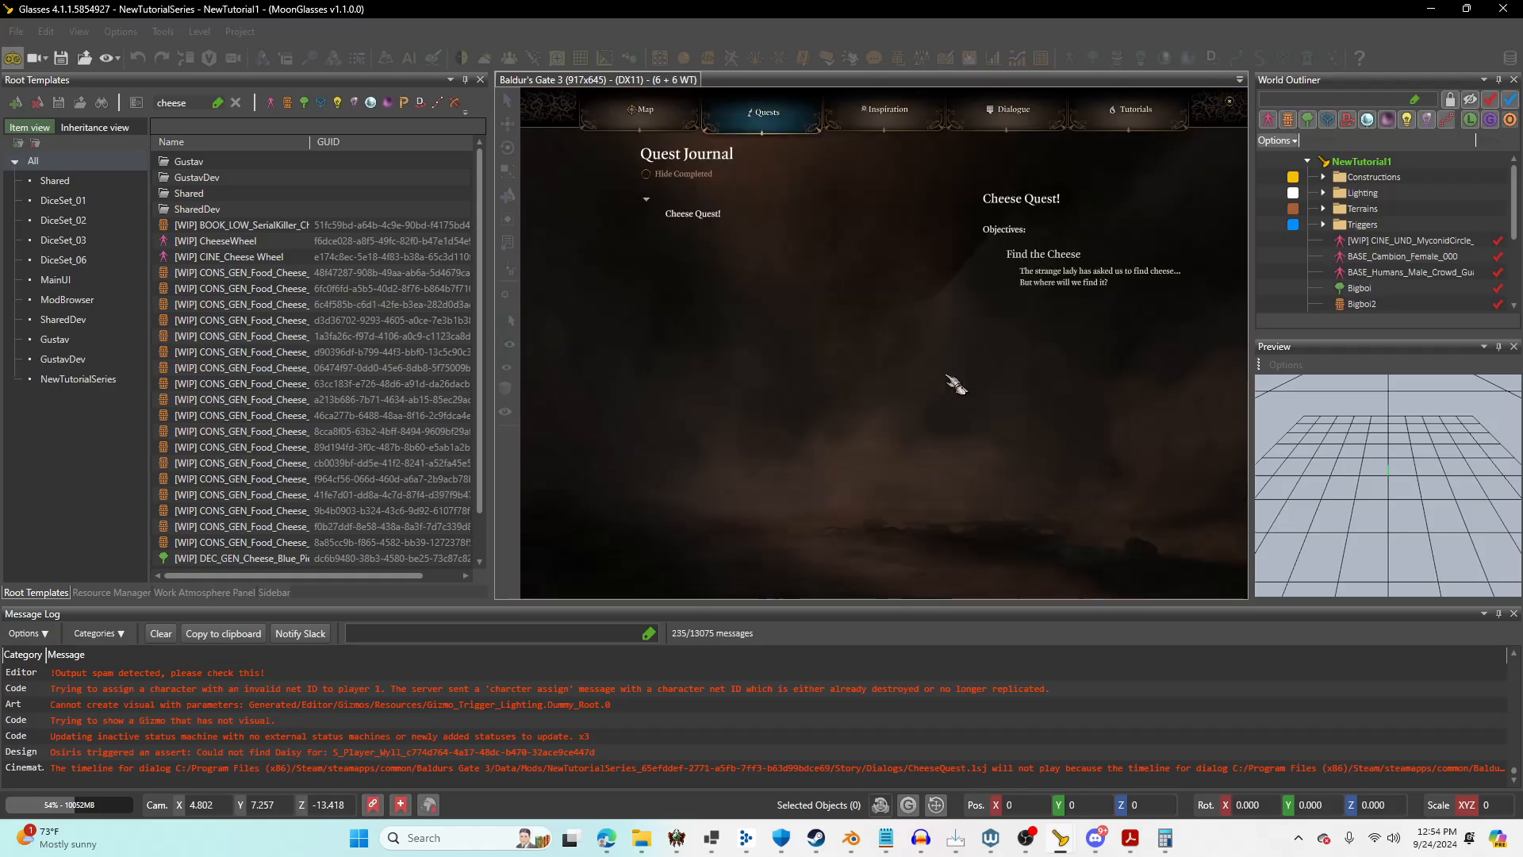
{"action": "key", "text": "j"}
Pick up the Beregost Blue Wheel from the ground and check the quest journal and character inventory.
{"action": "left_click", "coordinate": [944, 403]}
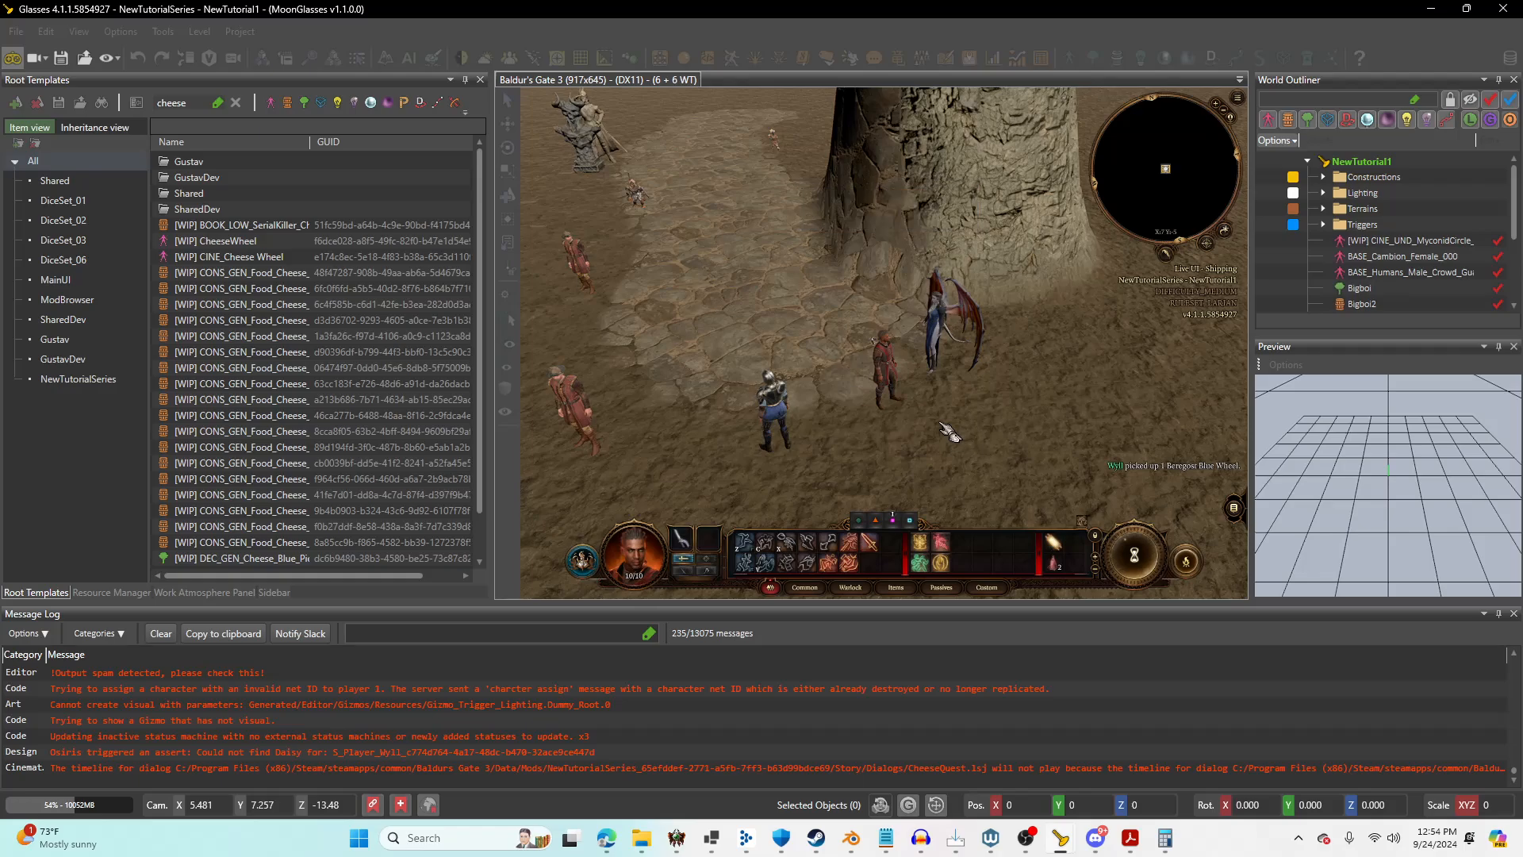
{"action": "key", "text": "j"}
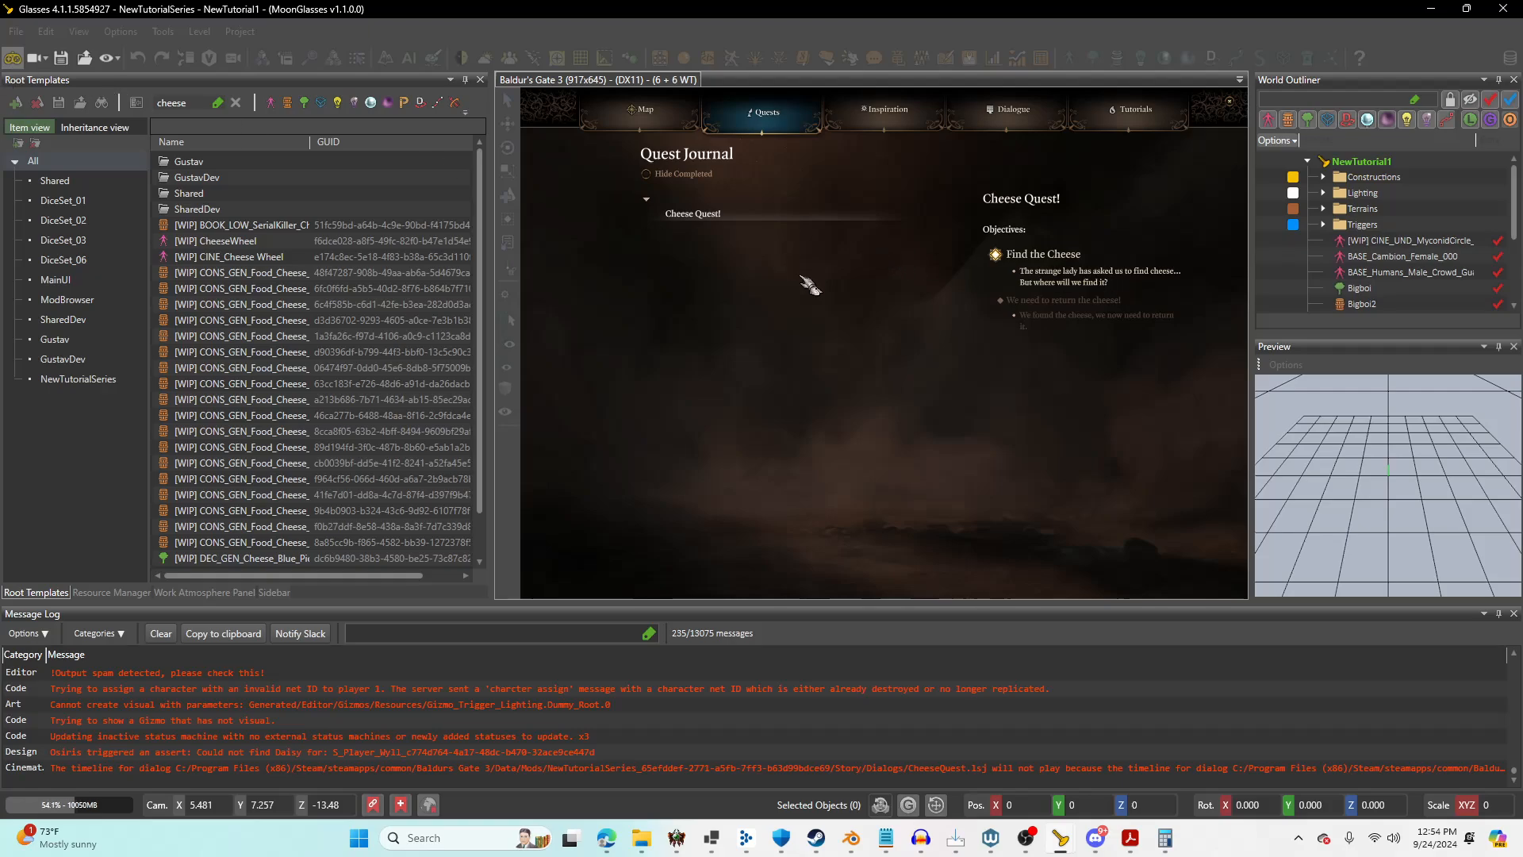
{"action": "key", "text": "Escape"}
{"action": "key", "text": "i"}
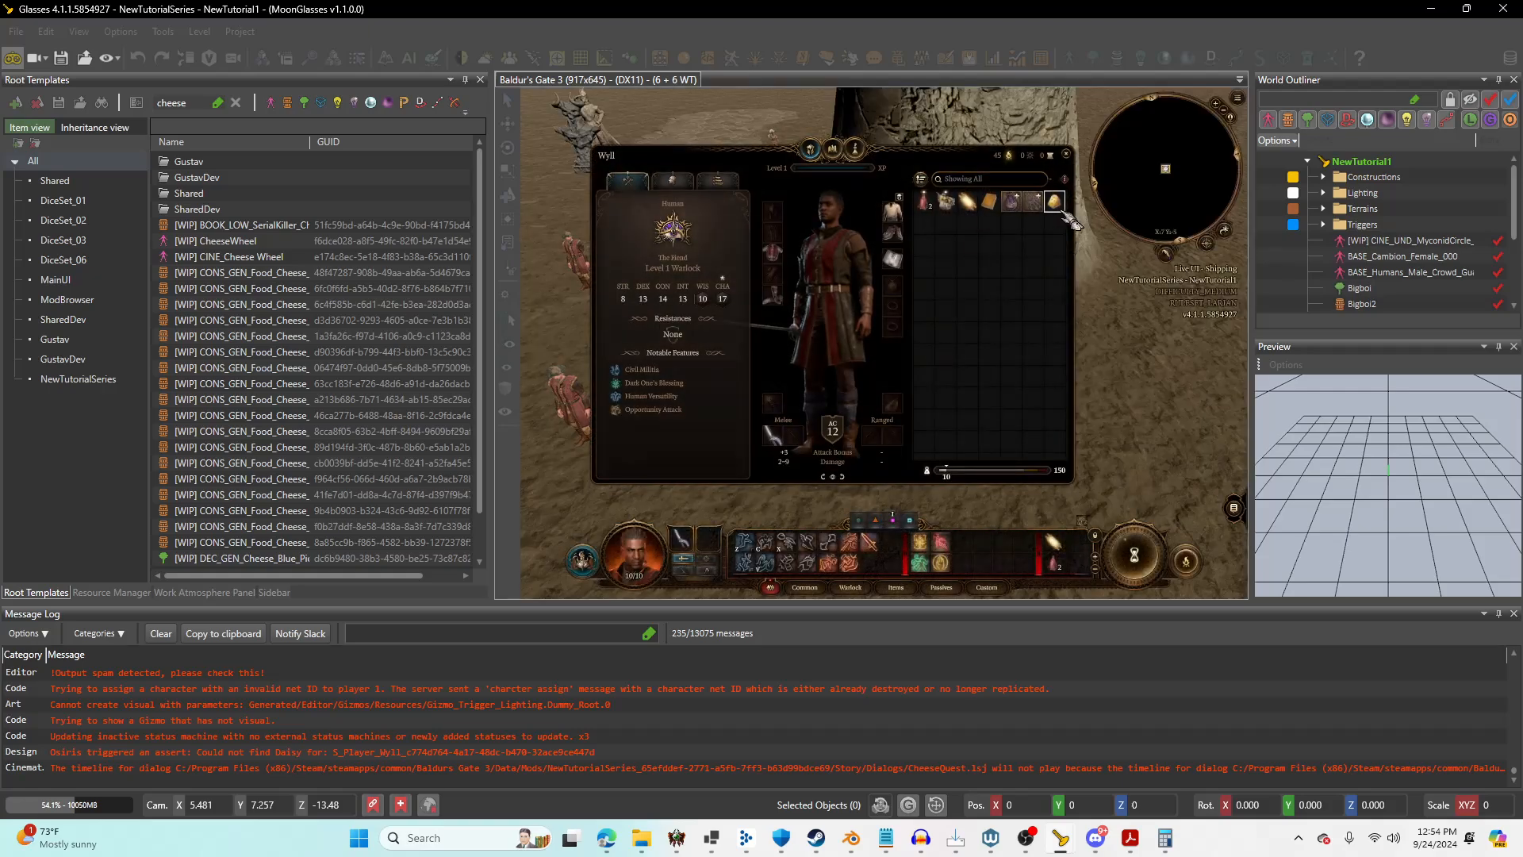
Drop the Beregost Blue Wheel from the inventory onto the ground and exit game mode.
{"action": "left_click_drag", "start_coordinate": [1025, 431], "coordinate": [964, 490]}
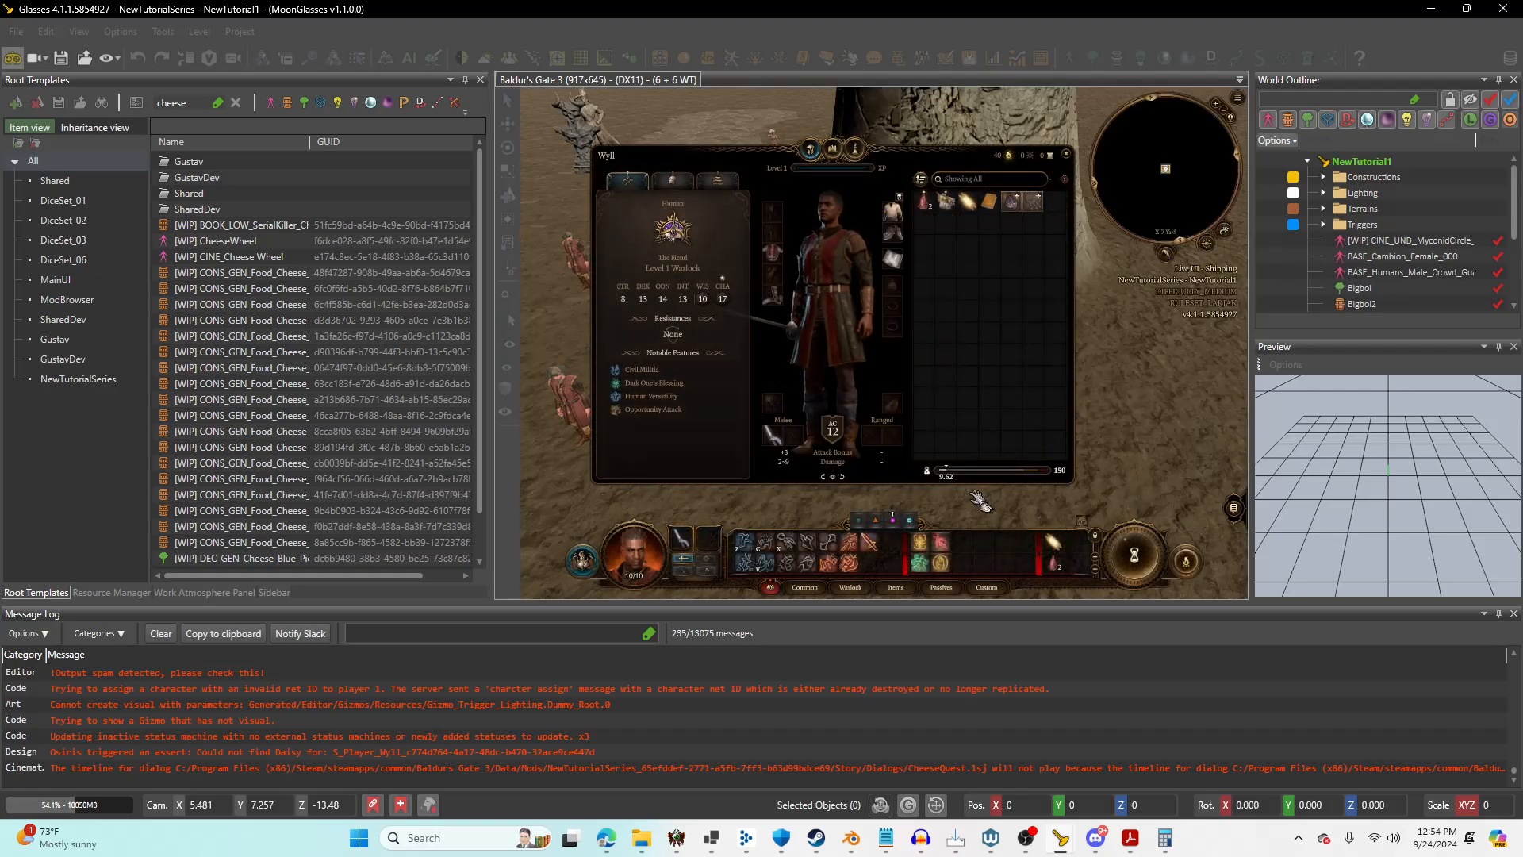
{"action": "key", "text": "Escape"}
{"action": "left_click", "coordinate": [14, 55]}
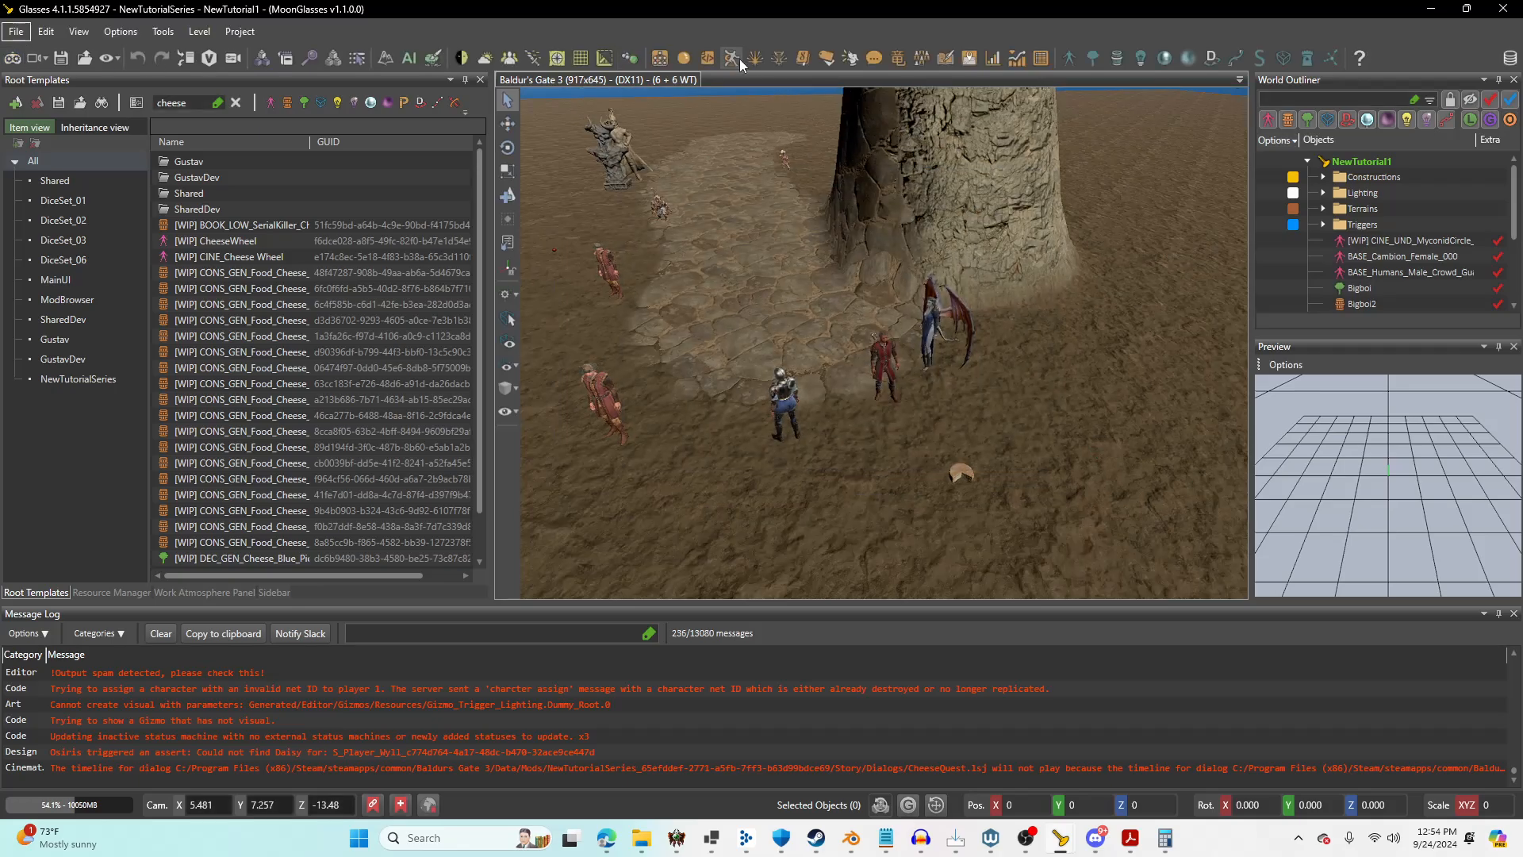
In the Journal Editor, set the priority of the FLO_ReturnThecheese objective to 1 and save the quests.
{"action": "left_click", "coordinate": [941, 59]}
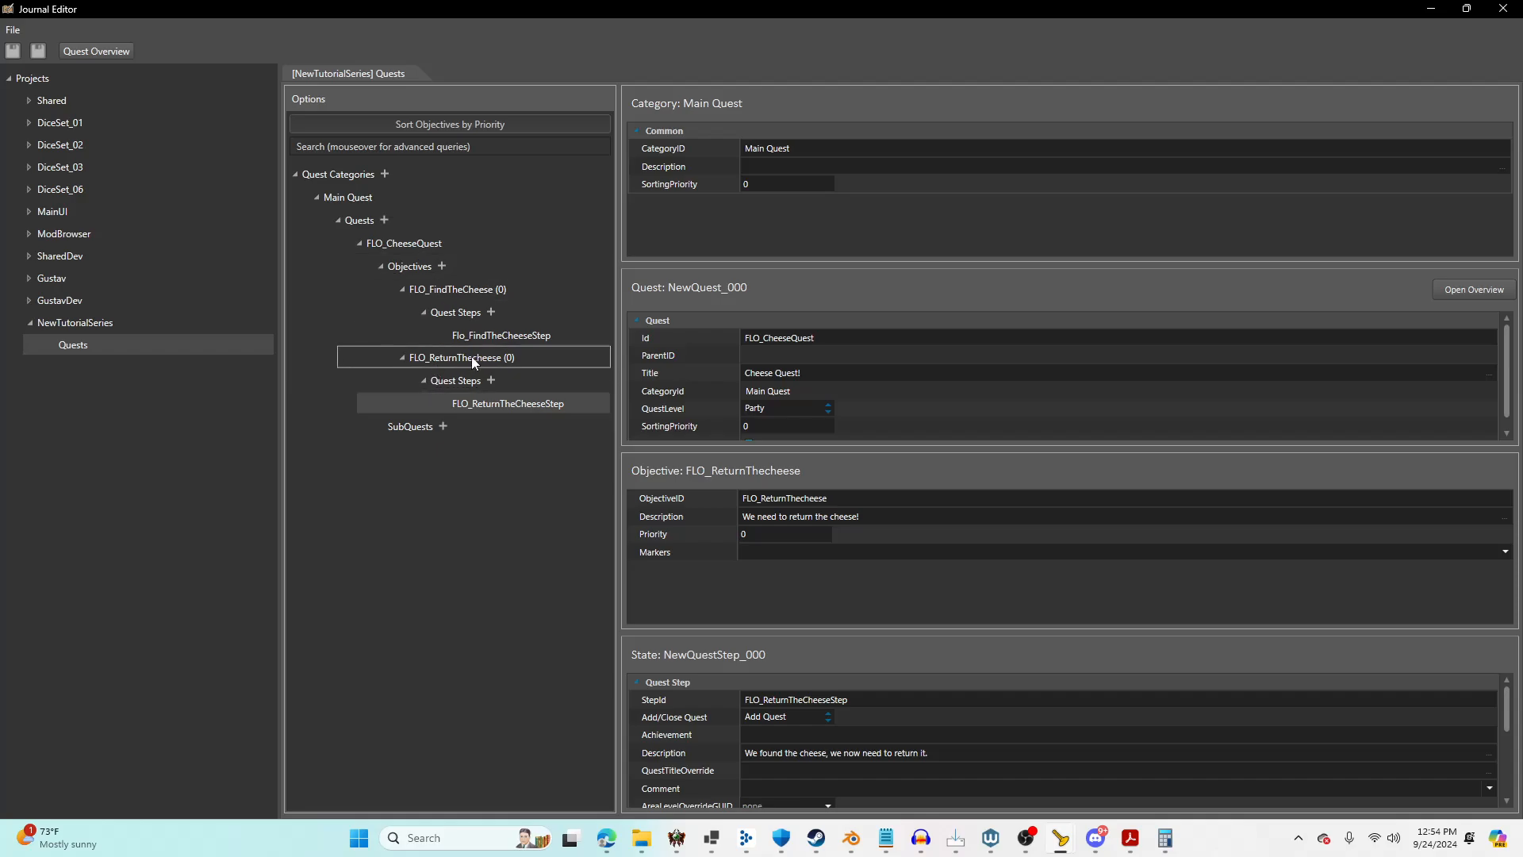
{"action": "left_click", "coordinate": [511, 364]}
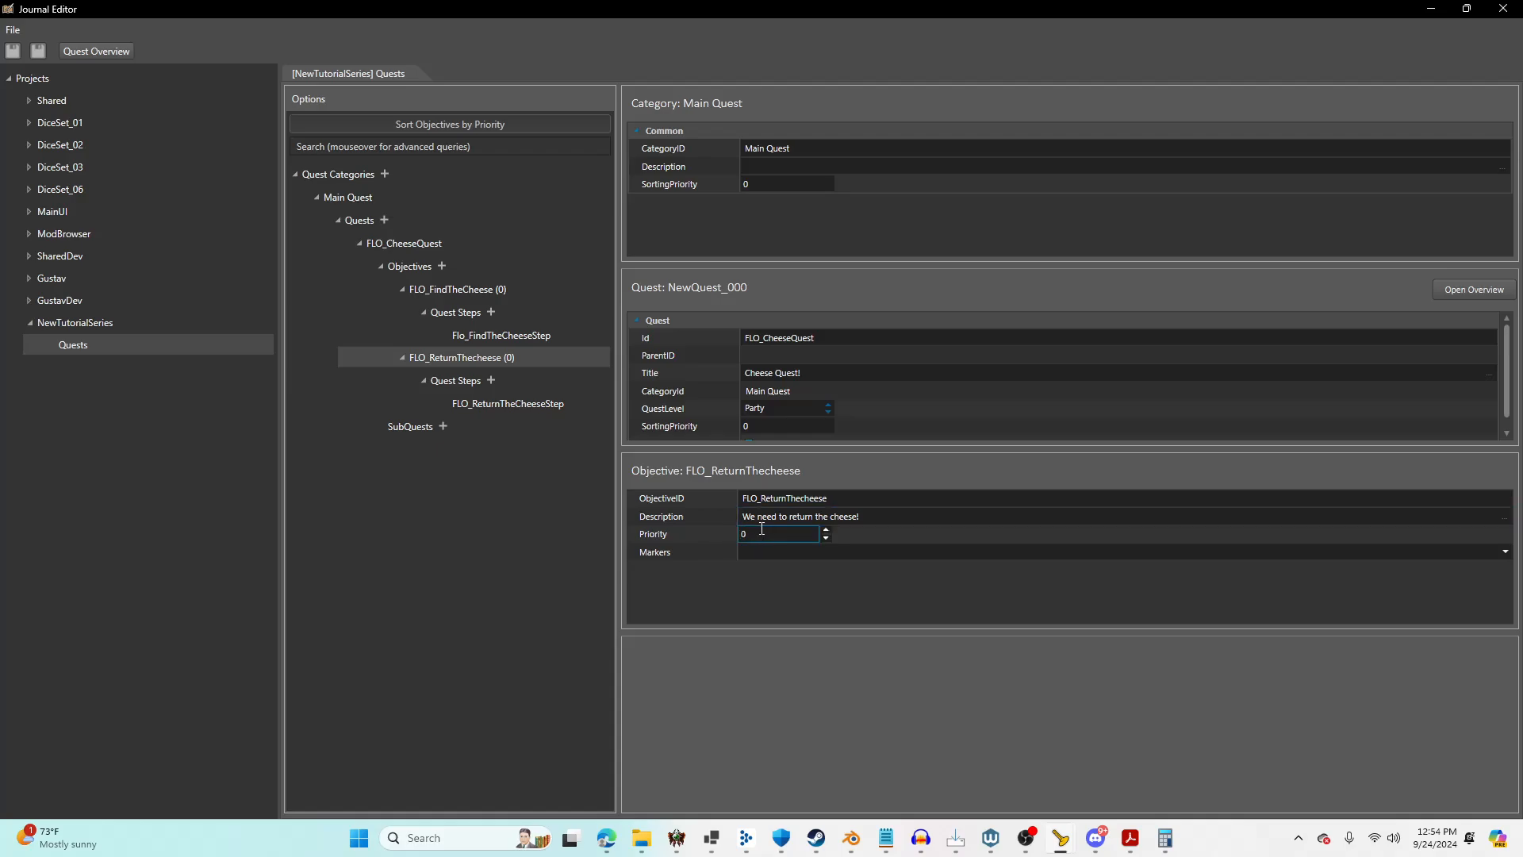
{"action": "left_click", "coordinate": [826, 530]}
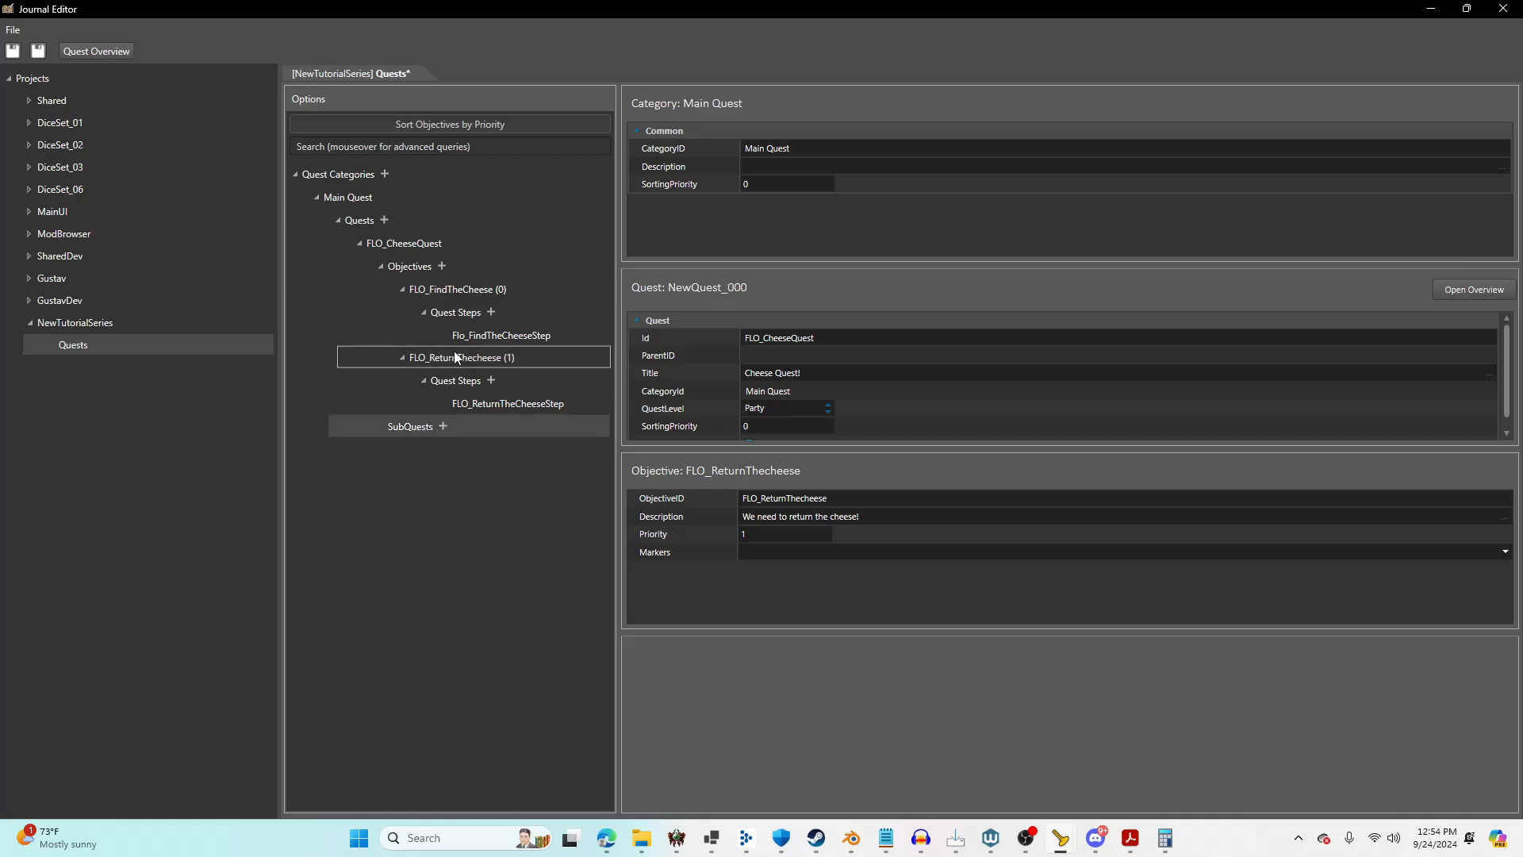
{"action": "left_click", "coordinate": [465, 295]}
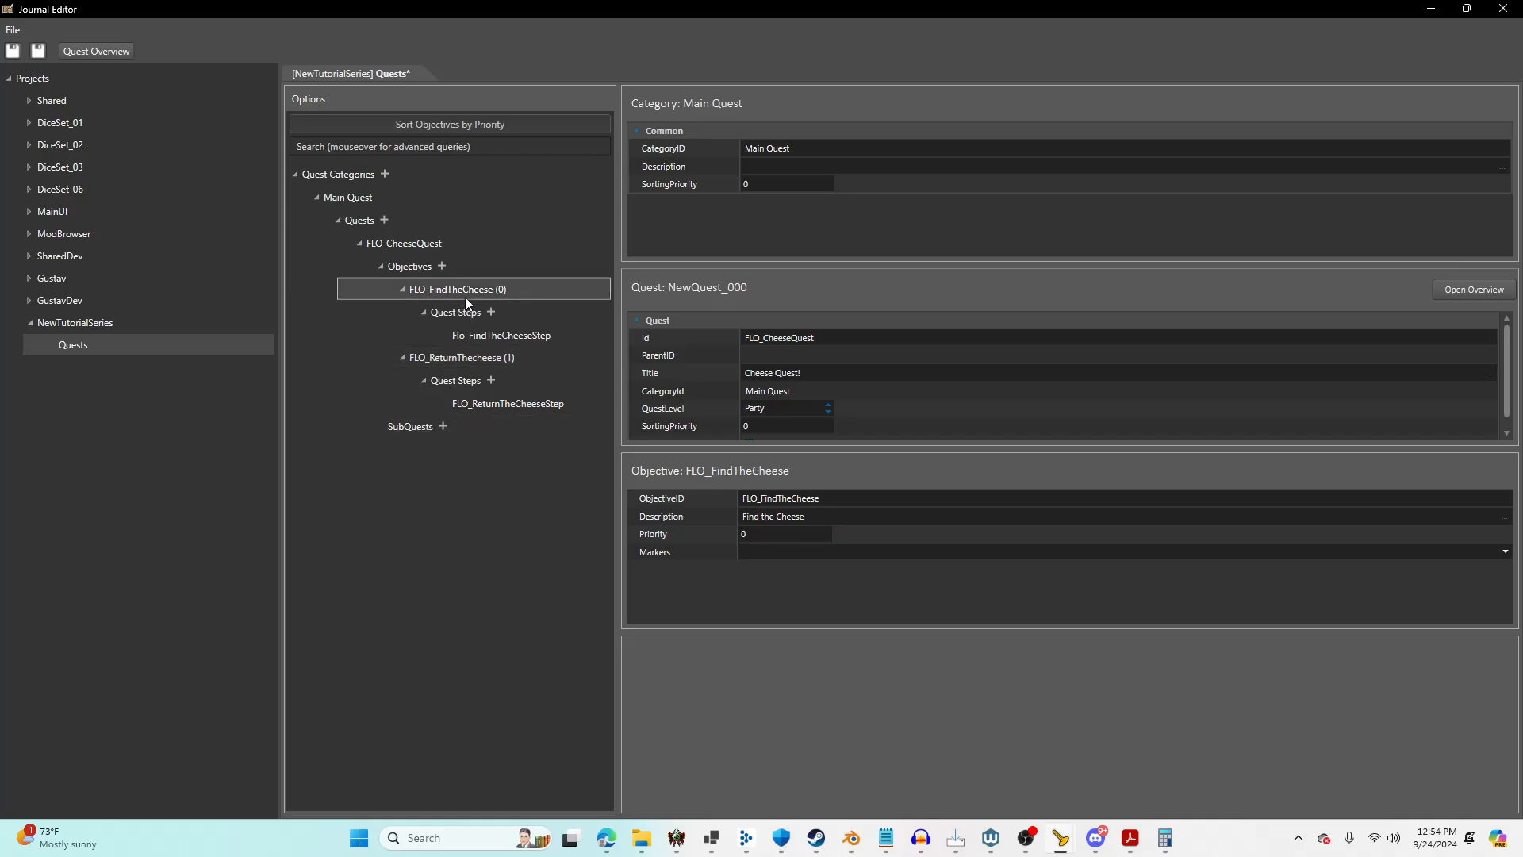
{"action": "left_click", "coordinate": [459, 360]}
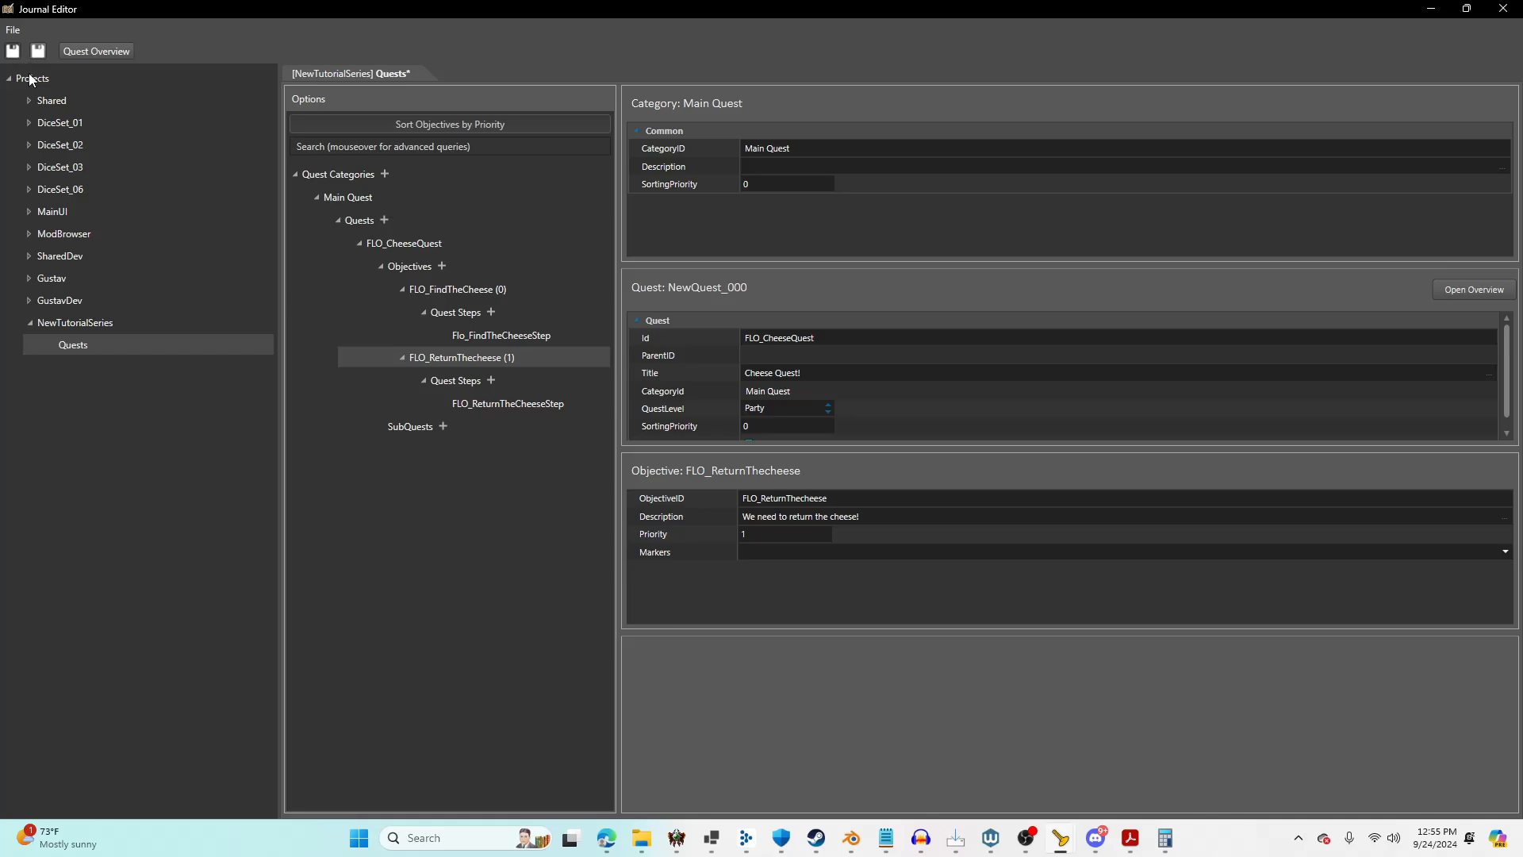
{"action": "left_click", "coordinate": [14, 54]}
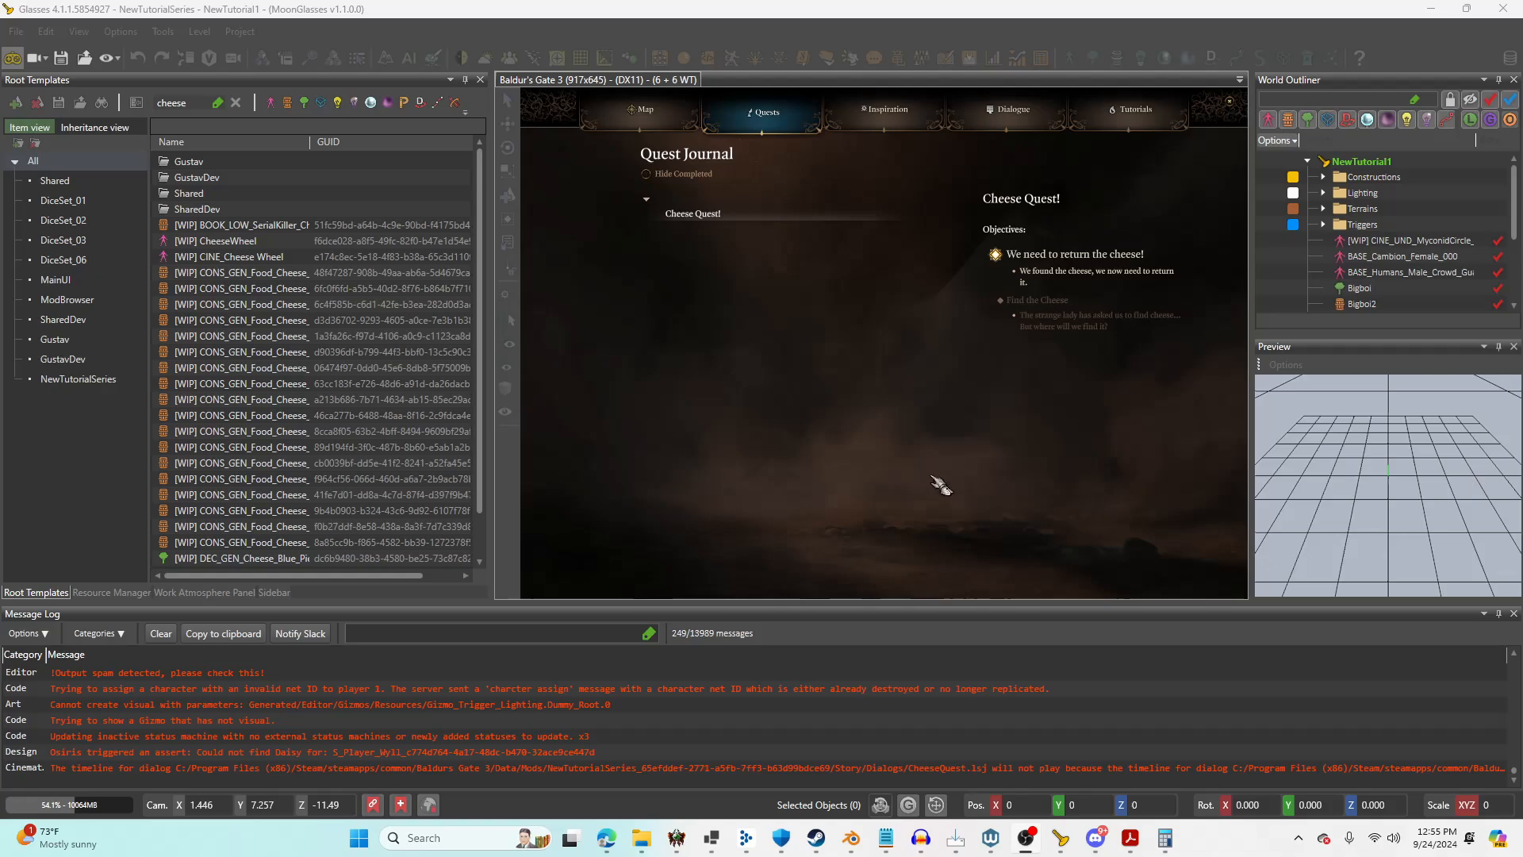
Leave the quest journal, drop the Beregost Blue Wheel from the inventory beside the cambion, and exit game mode.
{"action": "left_click", "coordinate": [927, 369]}
{"action": "key", "text": "Escape"}
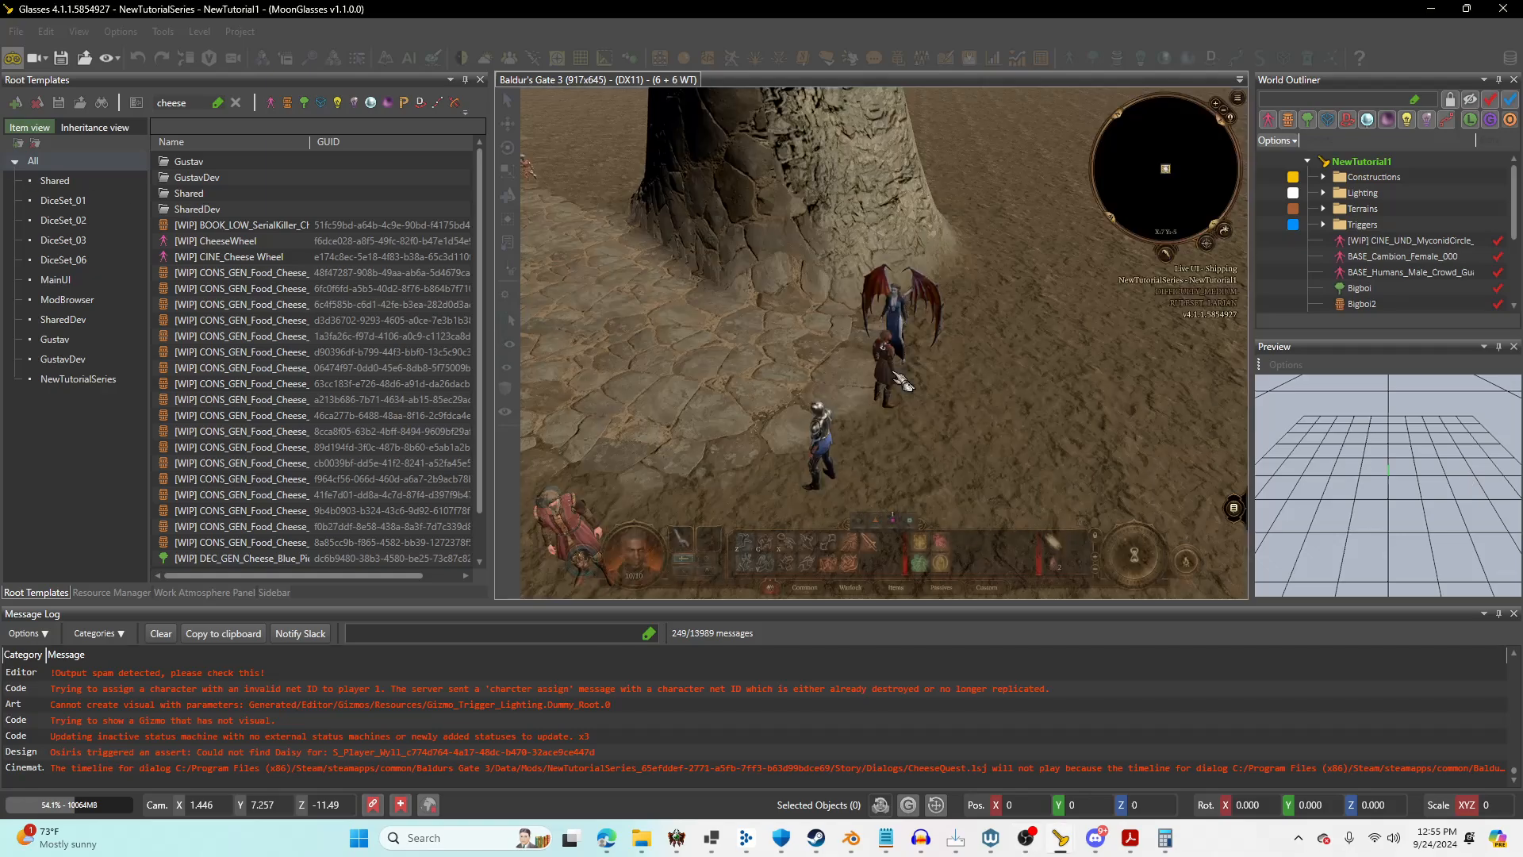
{"action": "key", "text": "i"}
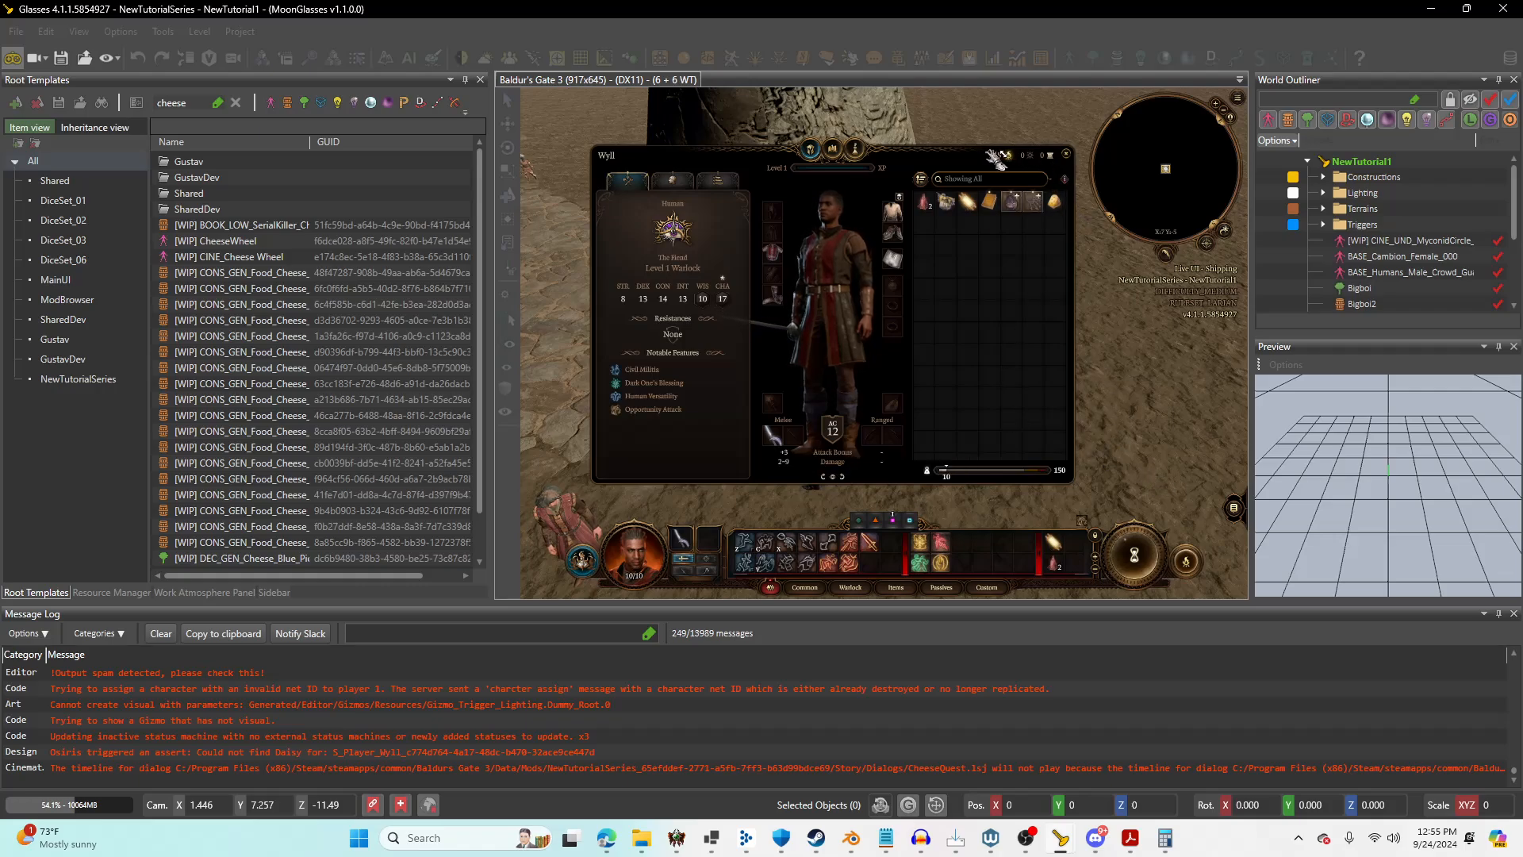
{"action": "left_click_drag", "start_coordinate": [979, 158], "coordinate": [817, 160]}
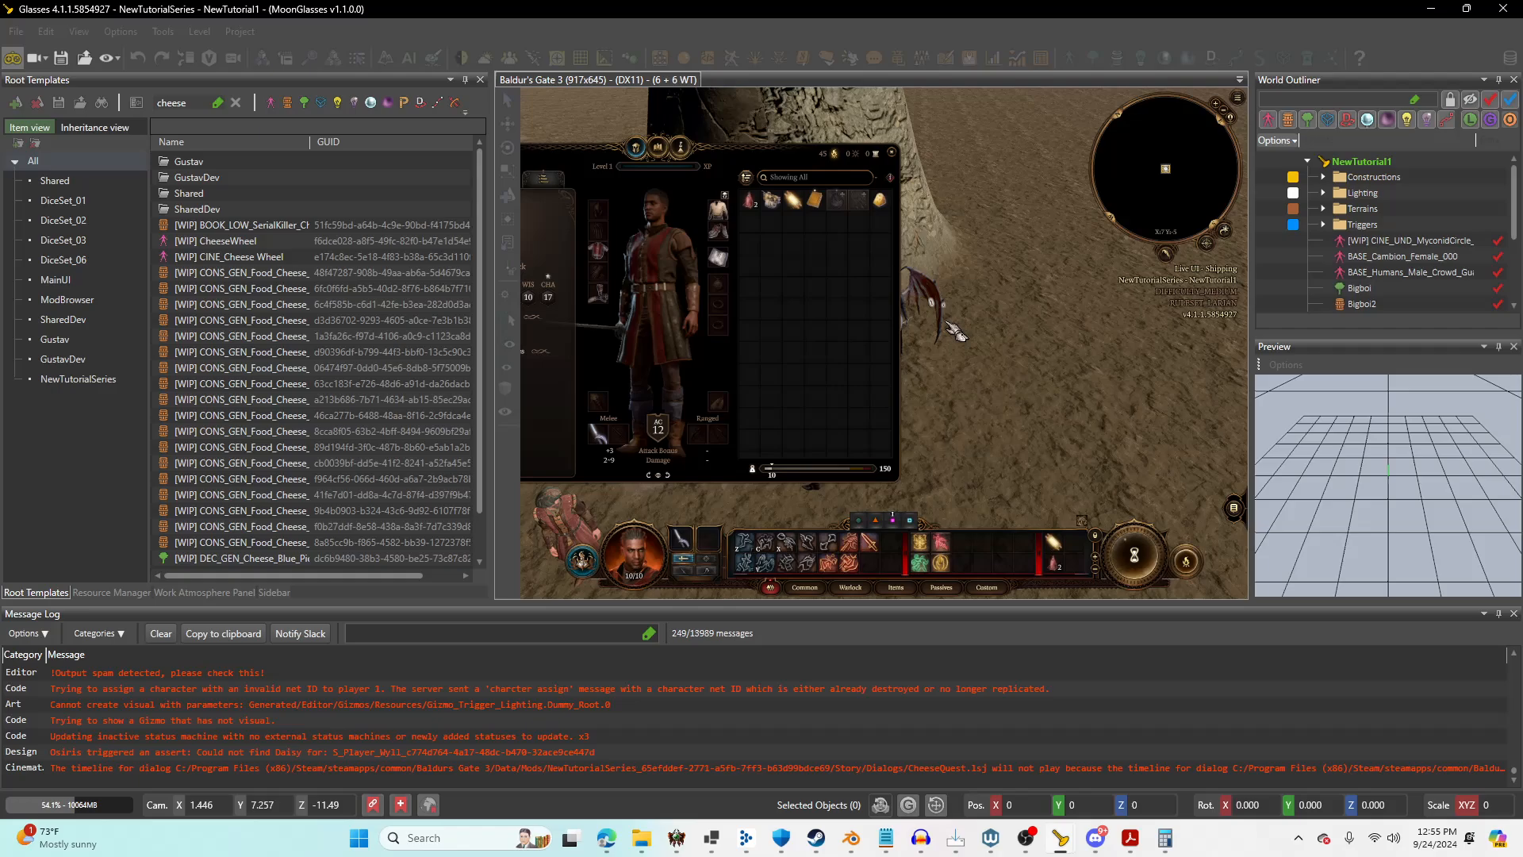
{"action": "left_click_drag", "start_coordinate": [958, 406], "coordinate": [915, 398]}
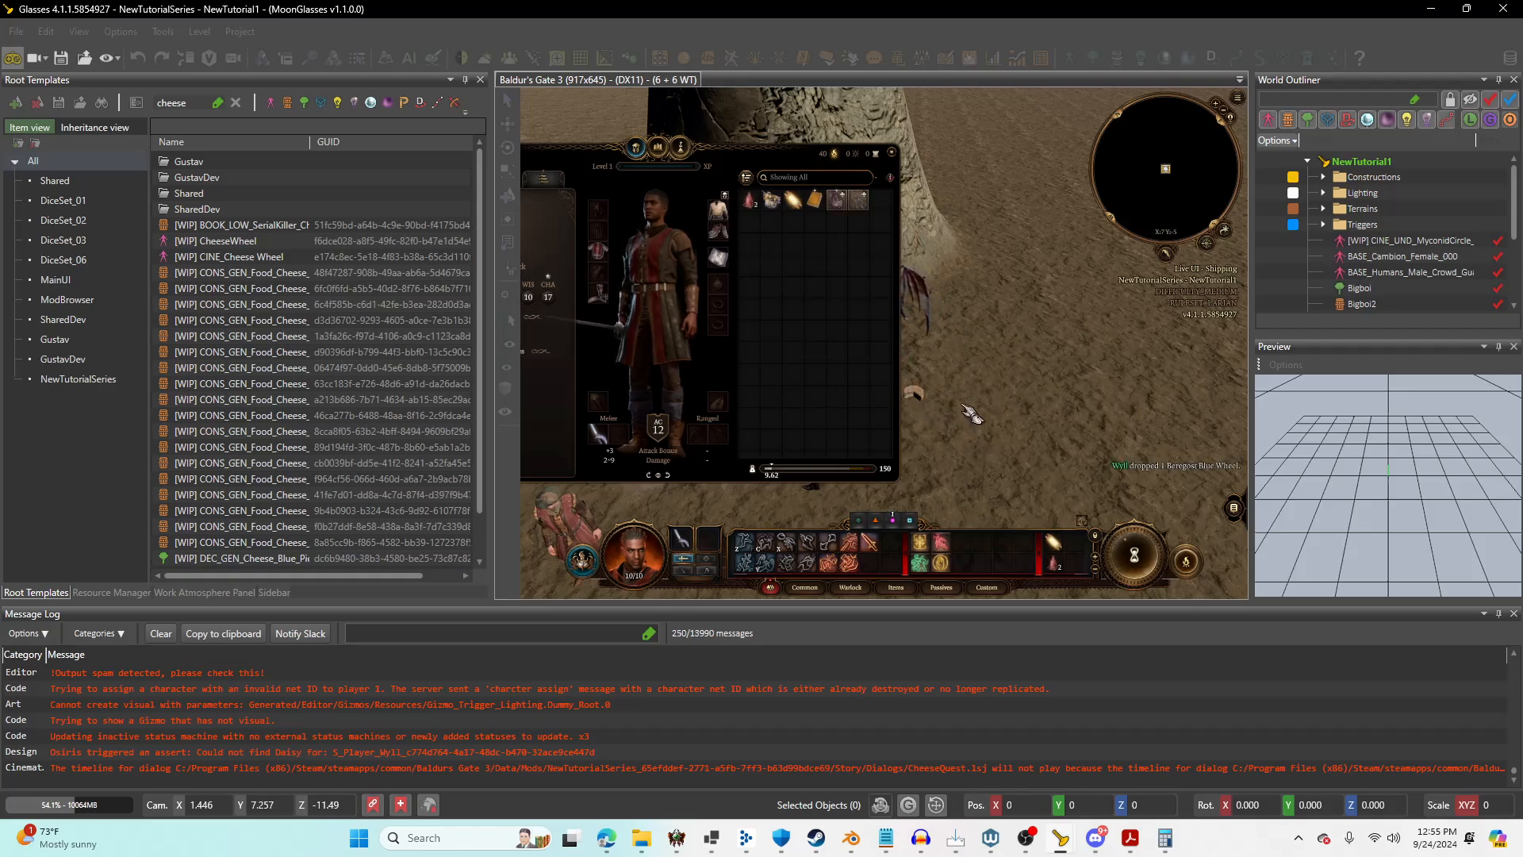
{"action": "key", "text": "i"}
{"action": "left_click", "coordinate": [12, 59]}
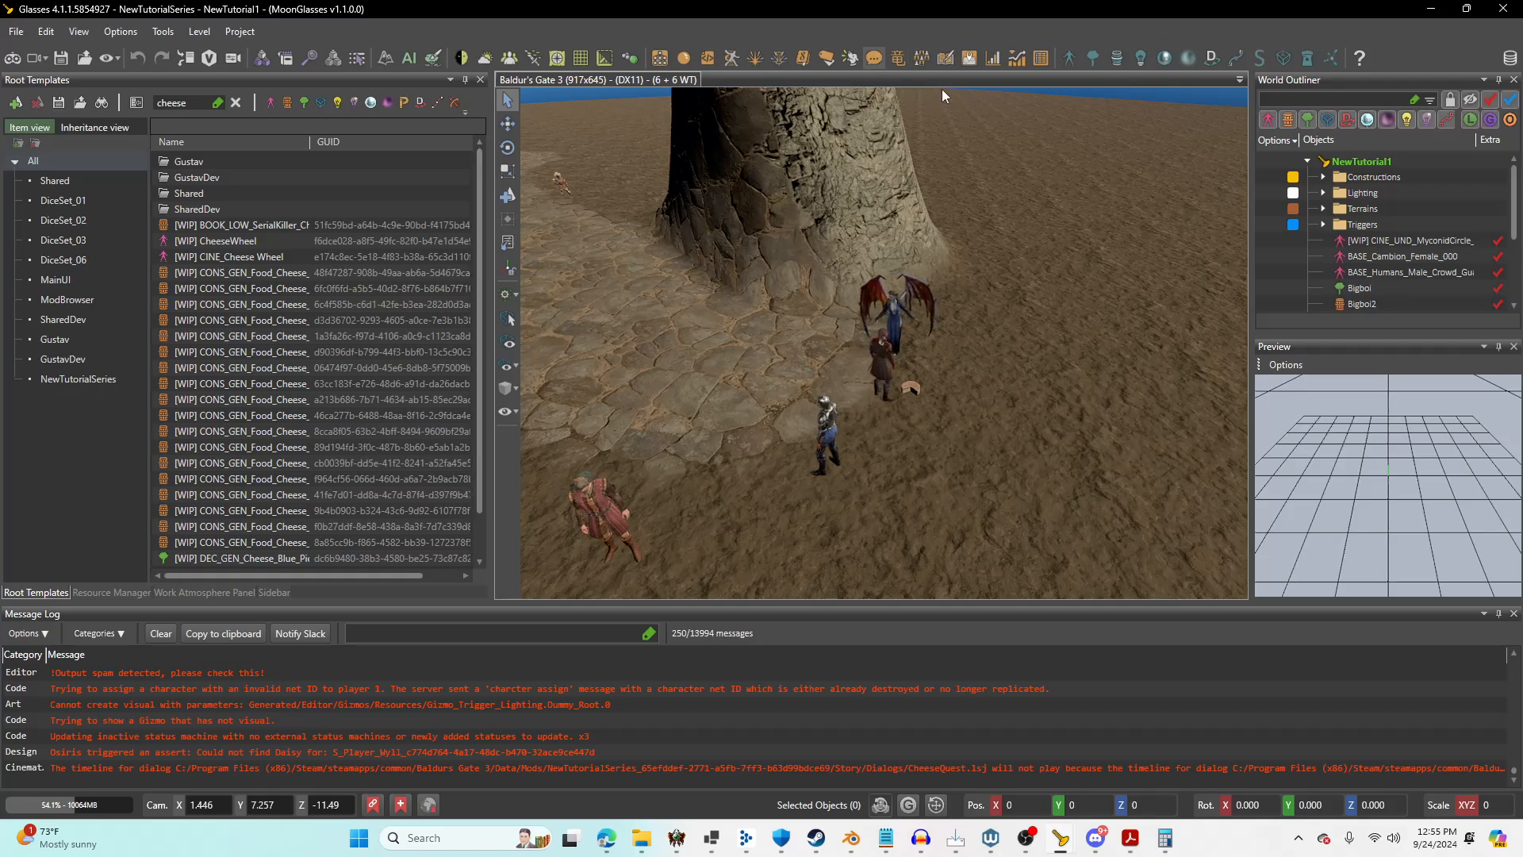
Open the existing CheeseQuest dialog in the Dialog Editor.
{"action": "left_click", "coordinate": [872, 67]}
{"action": "left_click", "coordinate": [211, 185]}
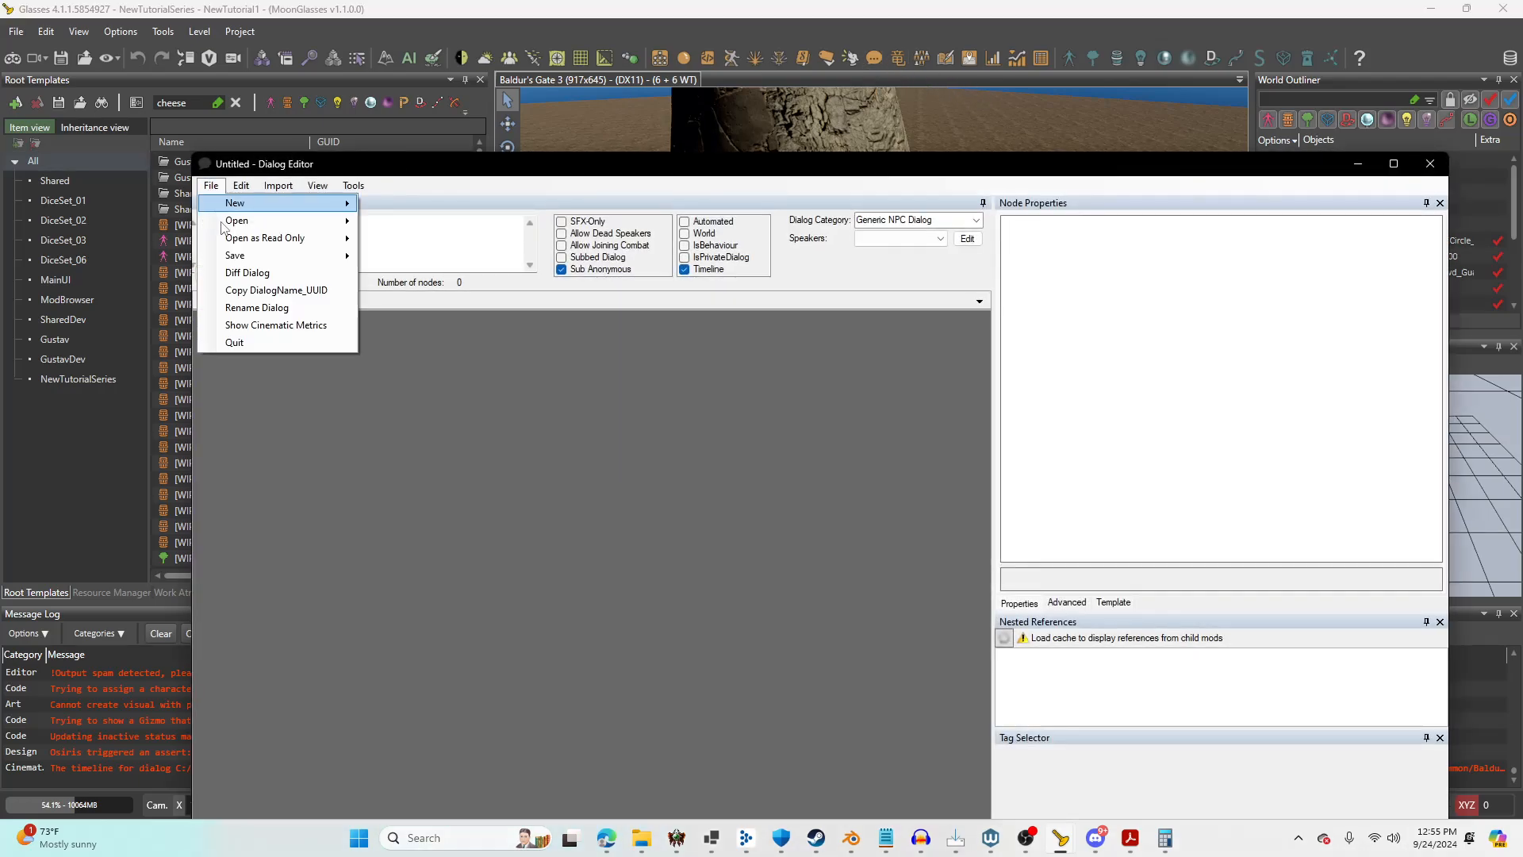
{"action": "mouse_move", "coordinate": [329, 241]}
{"action": "left_click", "coordinate": [571, 261]}
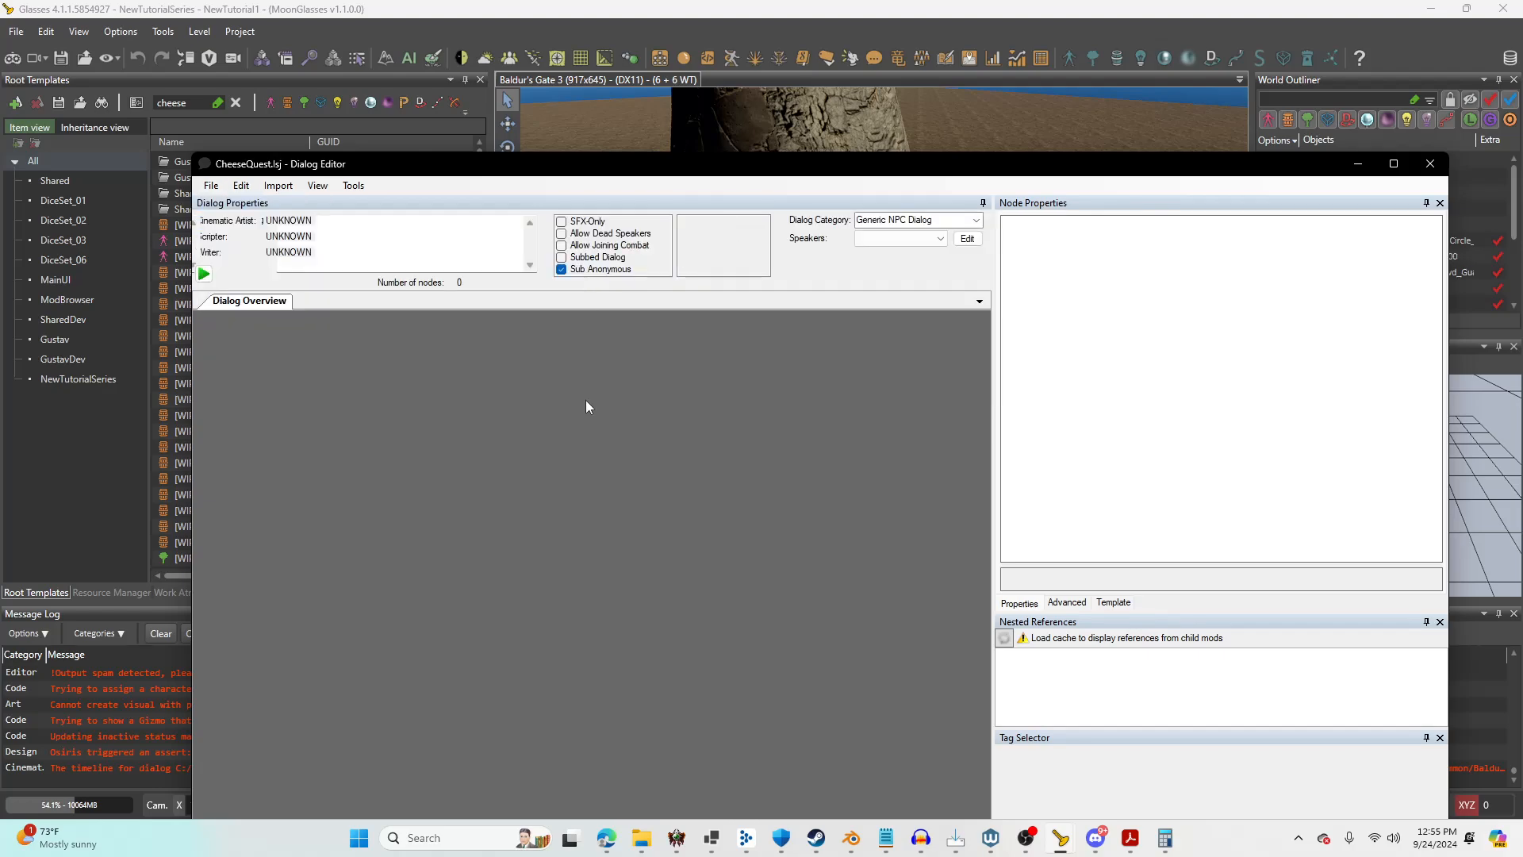
Add a separate Greeting node below the existing dialog nodes with the text "Thank you for the cheese!".
{"action": "middle_click_drag", "start_coordinate": [487, 730], "coordinate": [549, 459]}
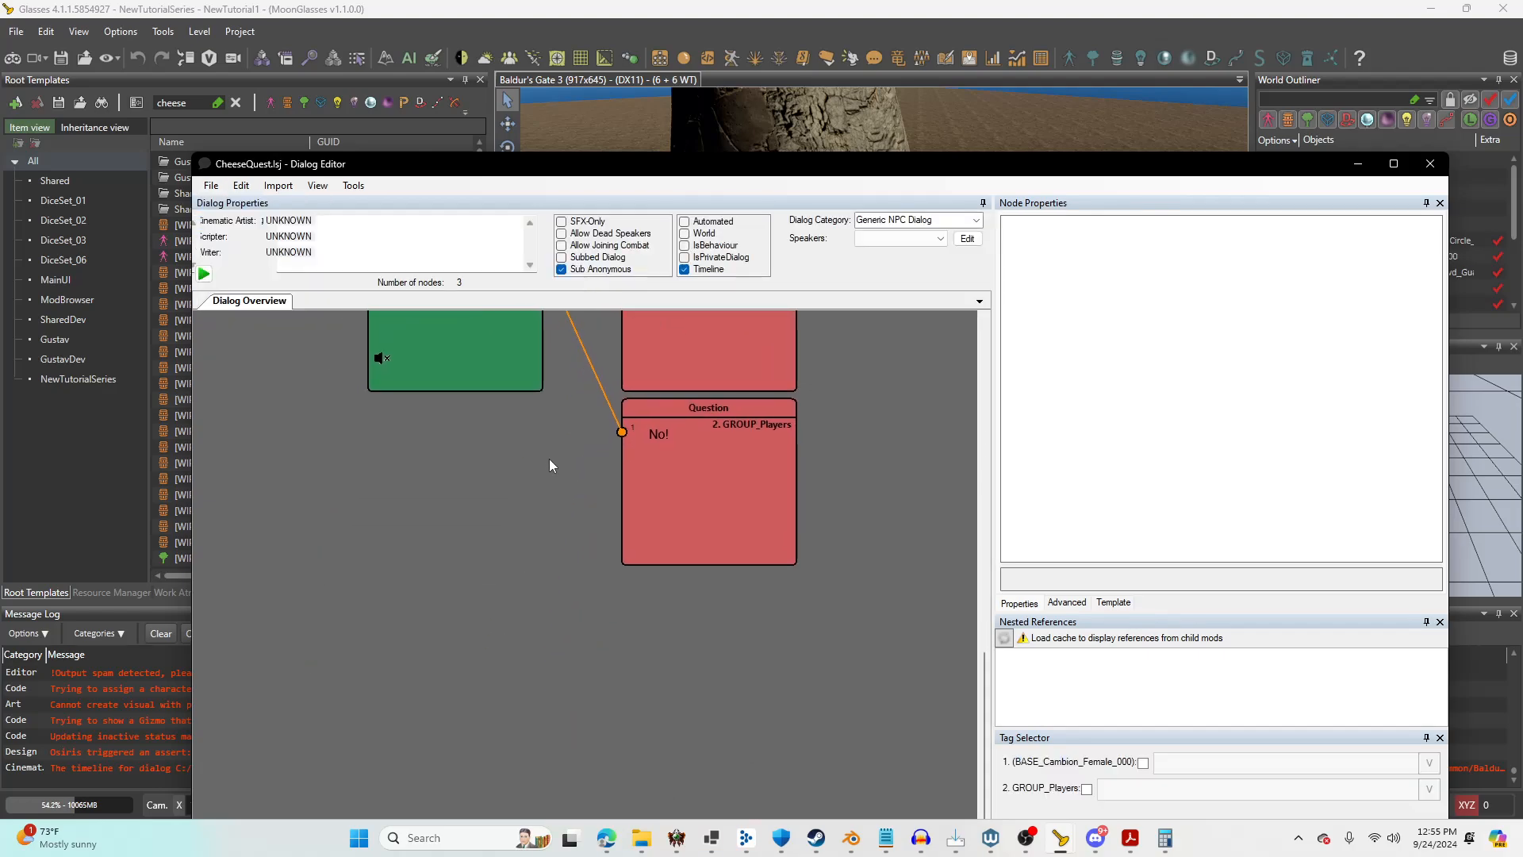
{"action": "scroll", "coordinate": [548, 462], "scroll_direction": "down", "scroll_amount": 3}
{"action": "middle_click_drag", "start_coordinate": [479, 614], "coordinate": [559, 519]}
{"action": "right_click", "coordinate": [568, 521]}
{"action": "mouse_move", "coordinate": [578, 530]}
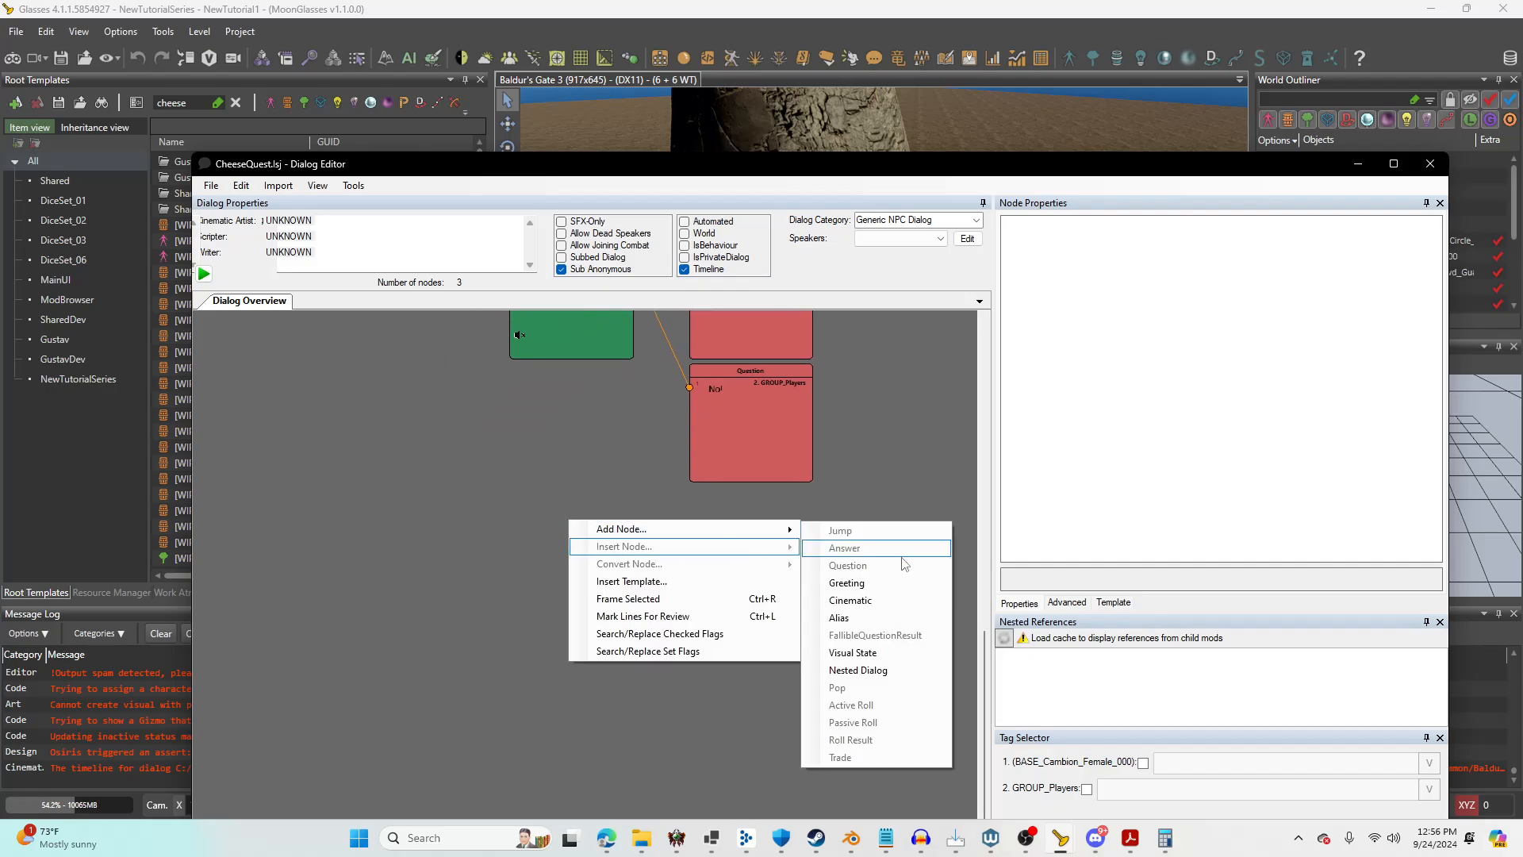
{"action": "left_click", "coordinate": [911, 585]}
{"action": "double_click", "coordinate": [568, 554]}
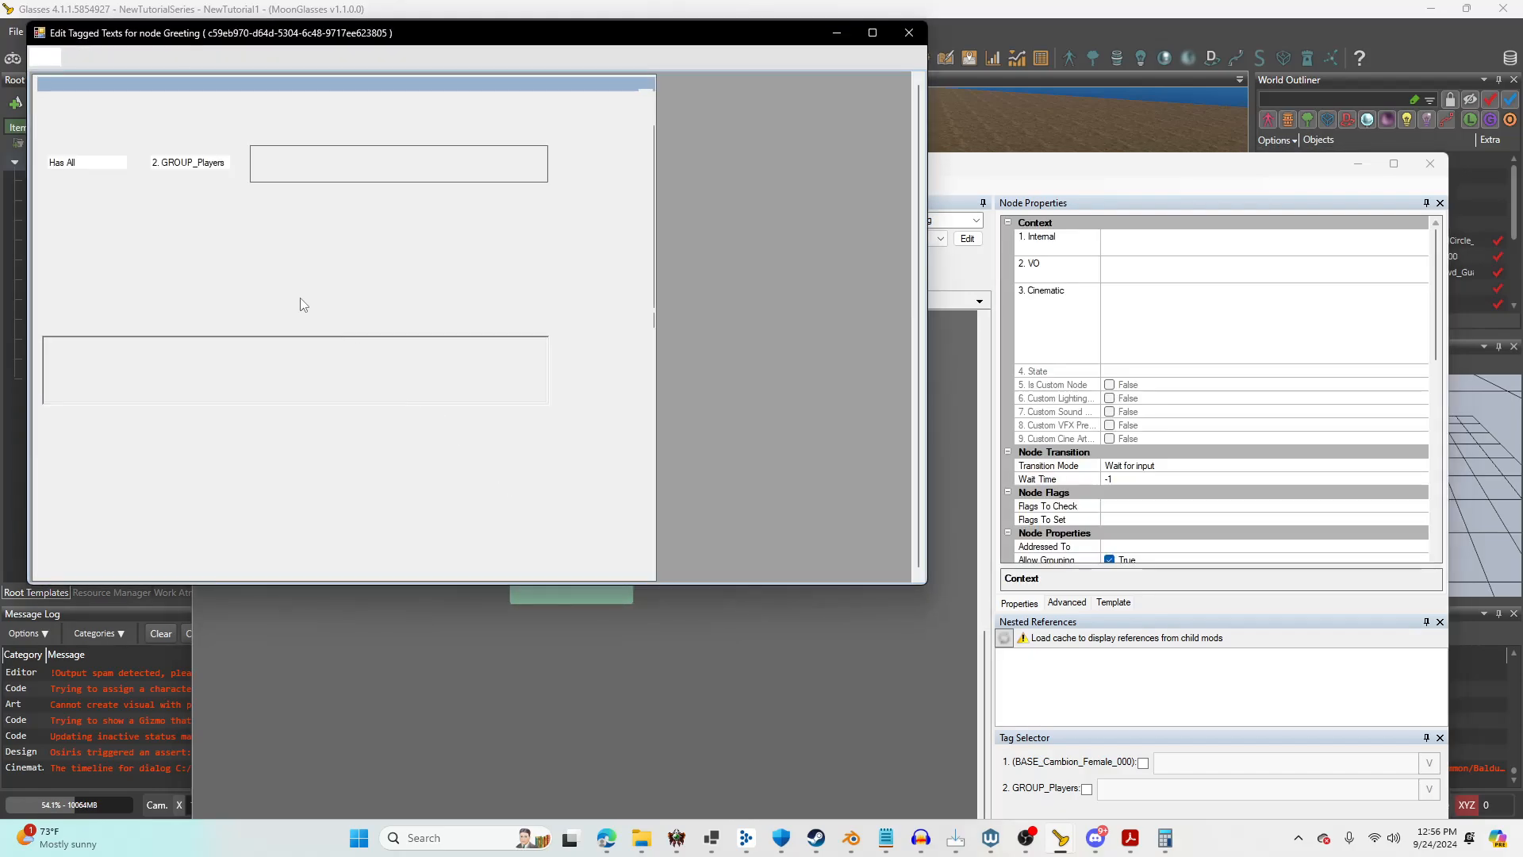
{"action": "type", "text": "Thank you for the cheese"}
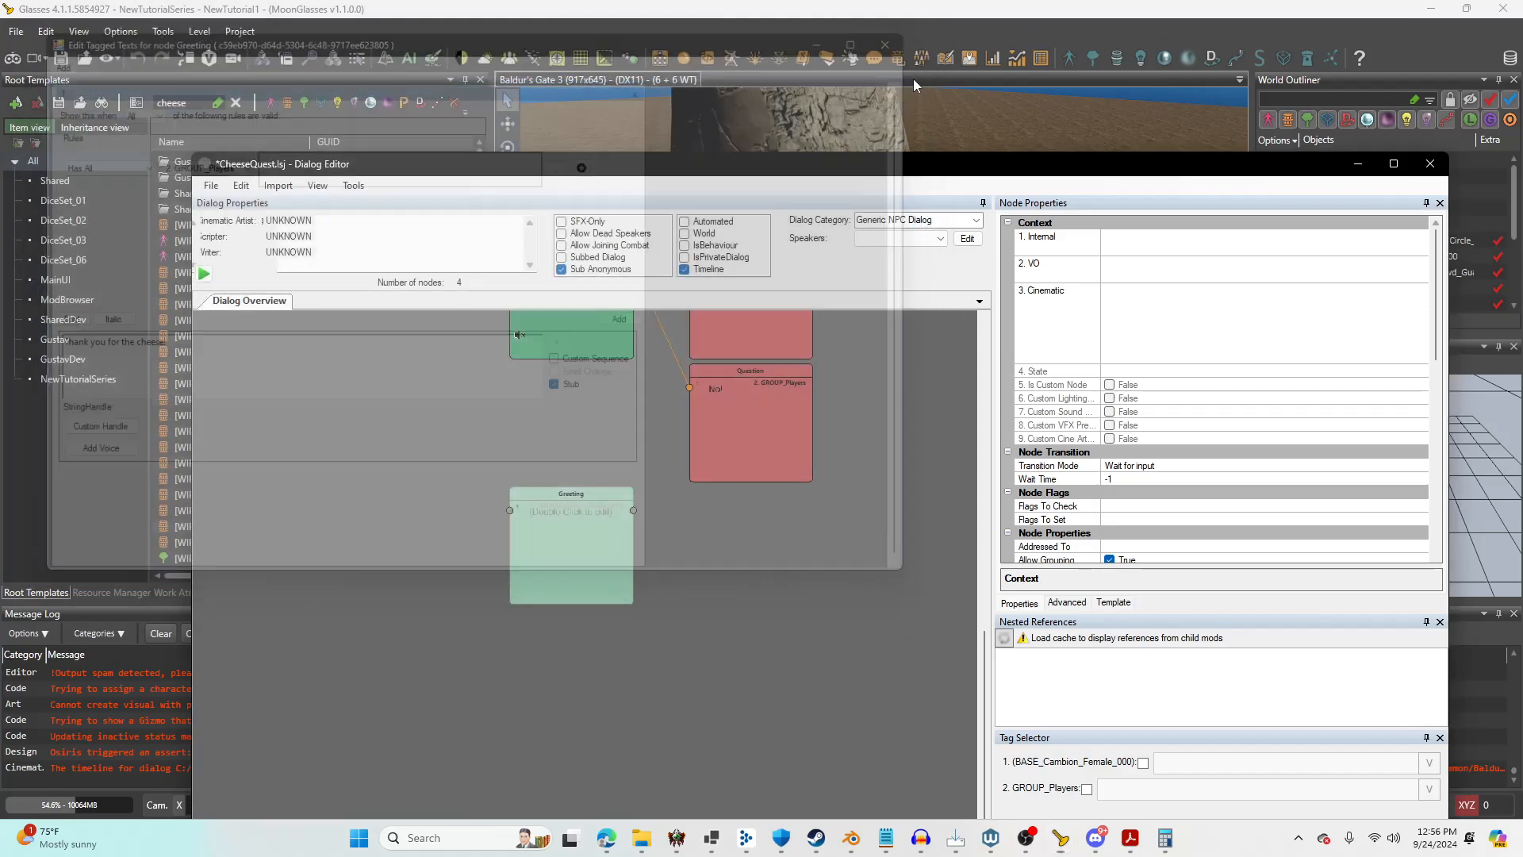
{"action": "left_click", "coordinate": [909, 32]}
Duplicate the new greeting below the original and change the copy's text to "Thanks again for the cheese!".
{"action": "left_click", "coordinate": [650, 485]}
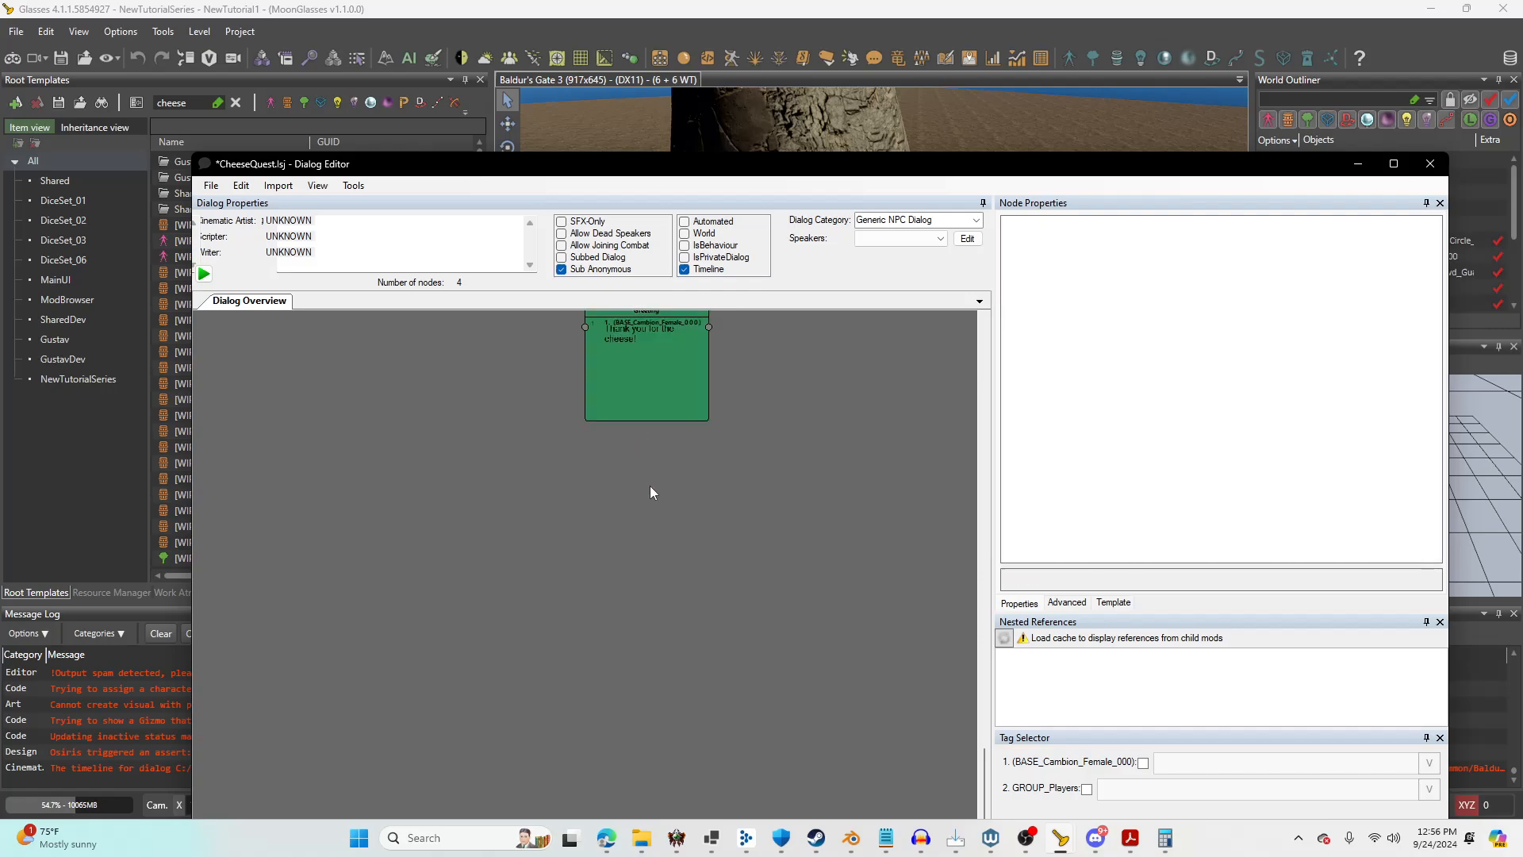
{"action": "key", "text": "ctrl+v"}
{"action": "double_click", "coordinate": [634, 497]}
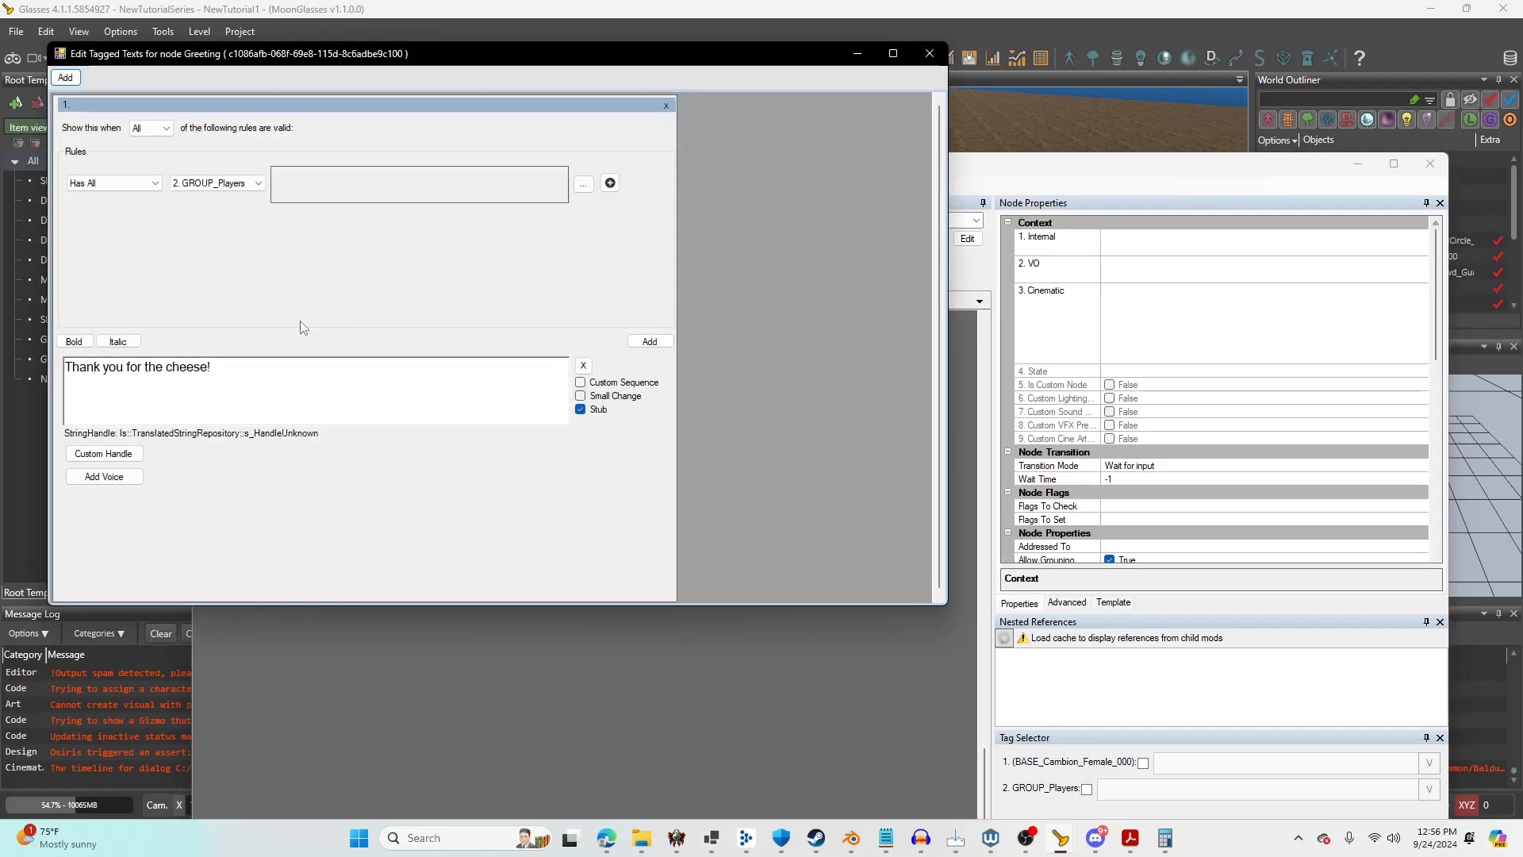
{"action": "double_click", "coordinate": [119, 367]}
{"action": "key", "text": "BackSpace"}
{"action": "key", "text": "BackSpace"}
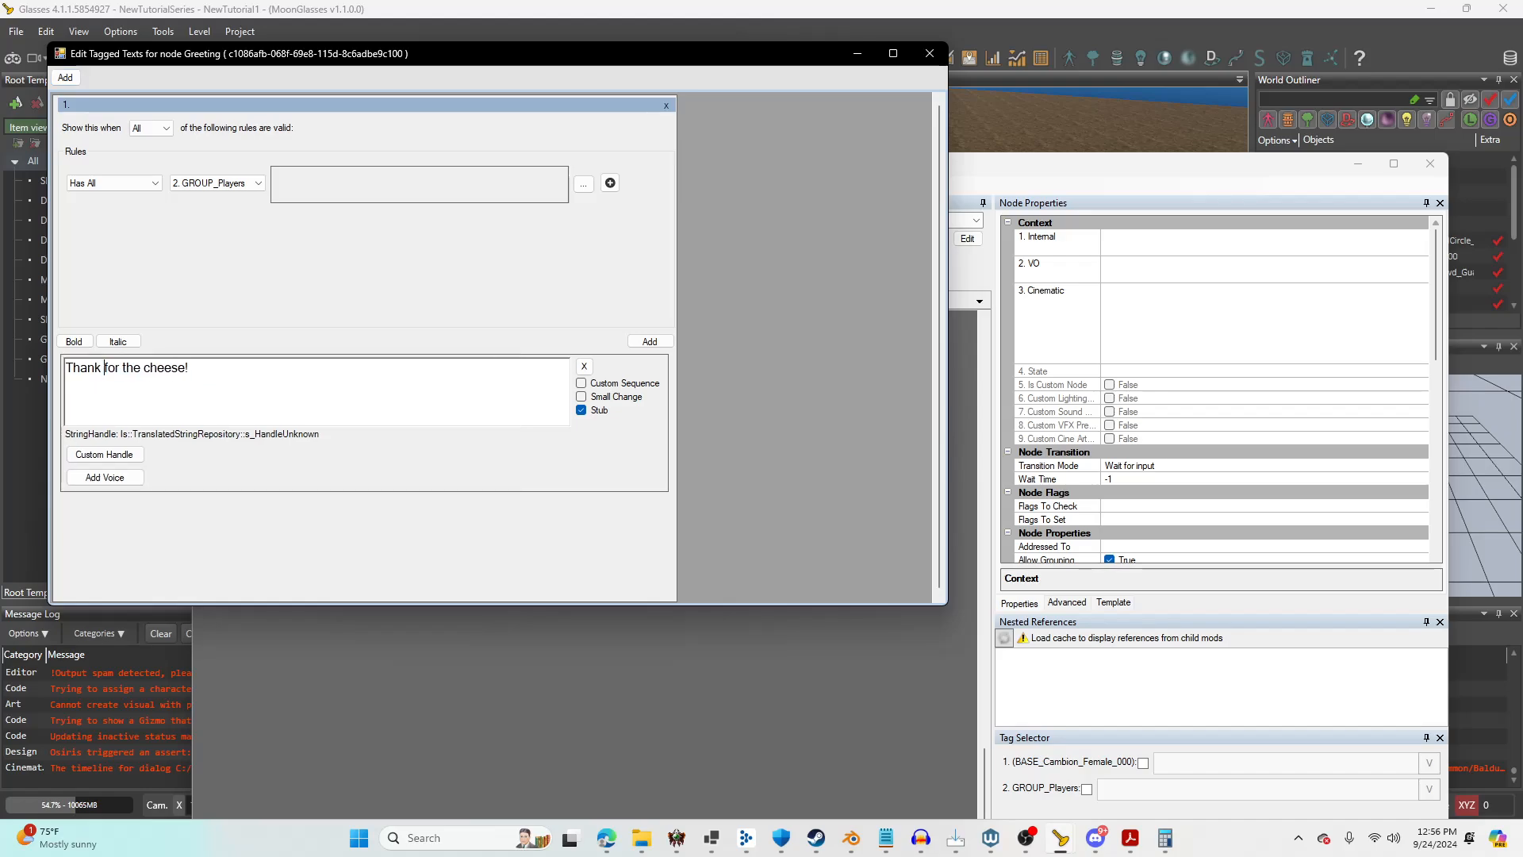
{"action": "type", "text": "s again"}
{"action": "left_click", "coordinate": [930, 53]}
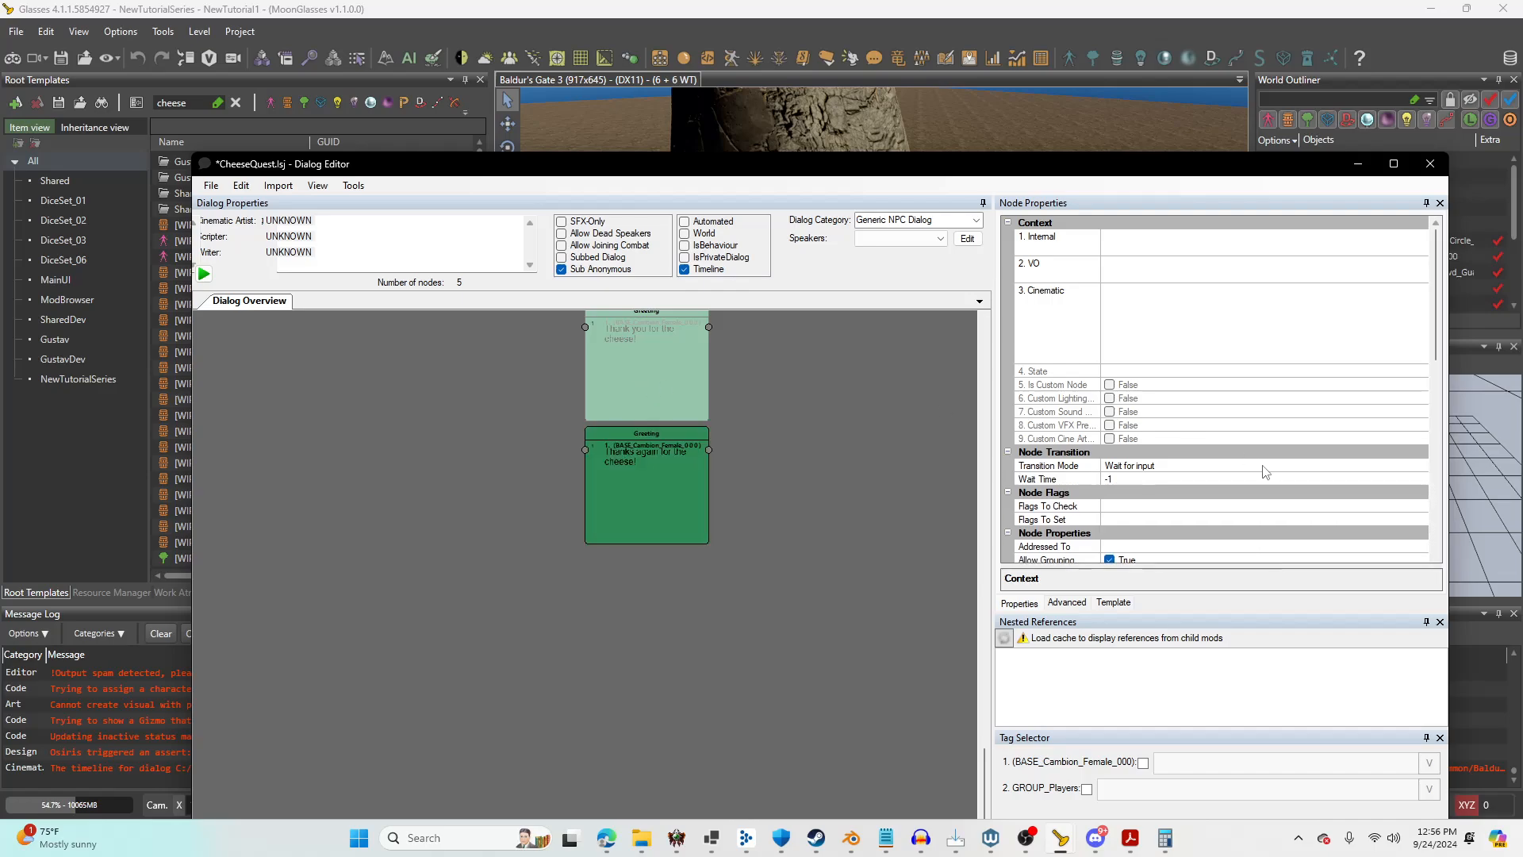
Mark both the "Thank you for the cheese!" and "Thanks again for the cheese!" greetings as end nodes.
{"action": "scroll", "coordinate": [1086, 382], "scroll_direction": "down", "scroll_amount": 5}
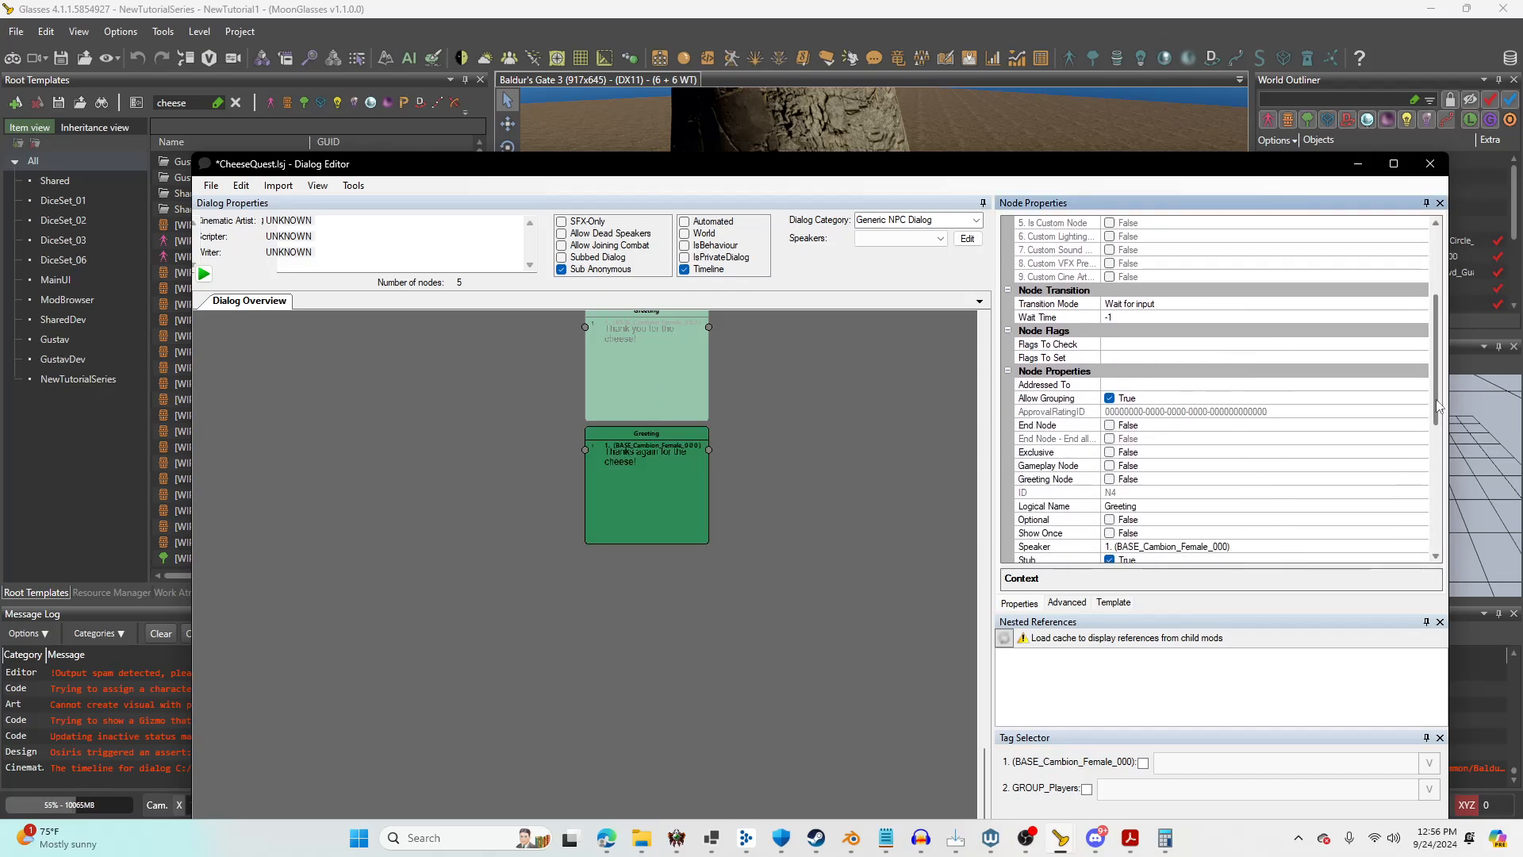
{"action": "left_click", "coordinate": [675, 476]}
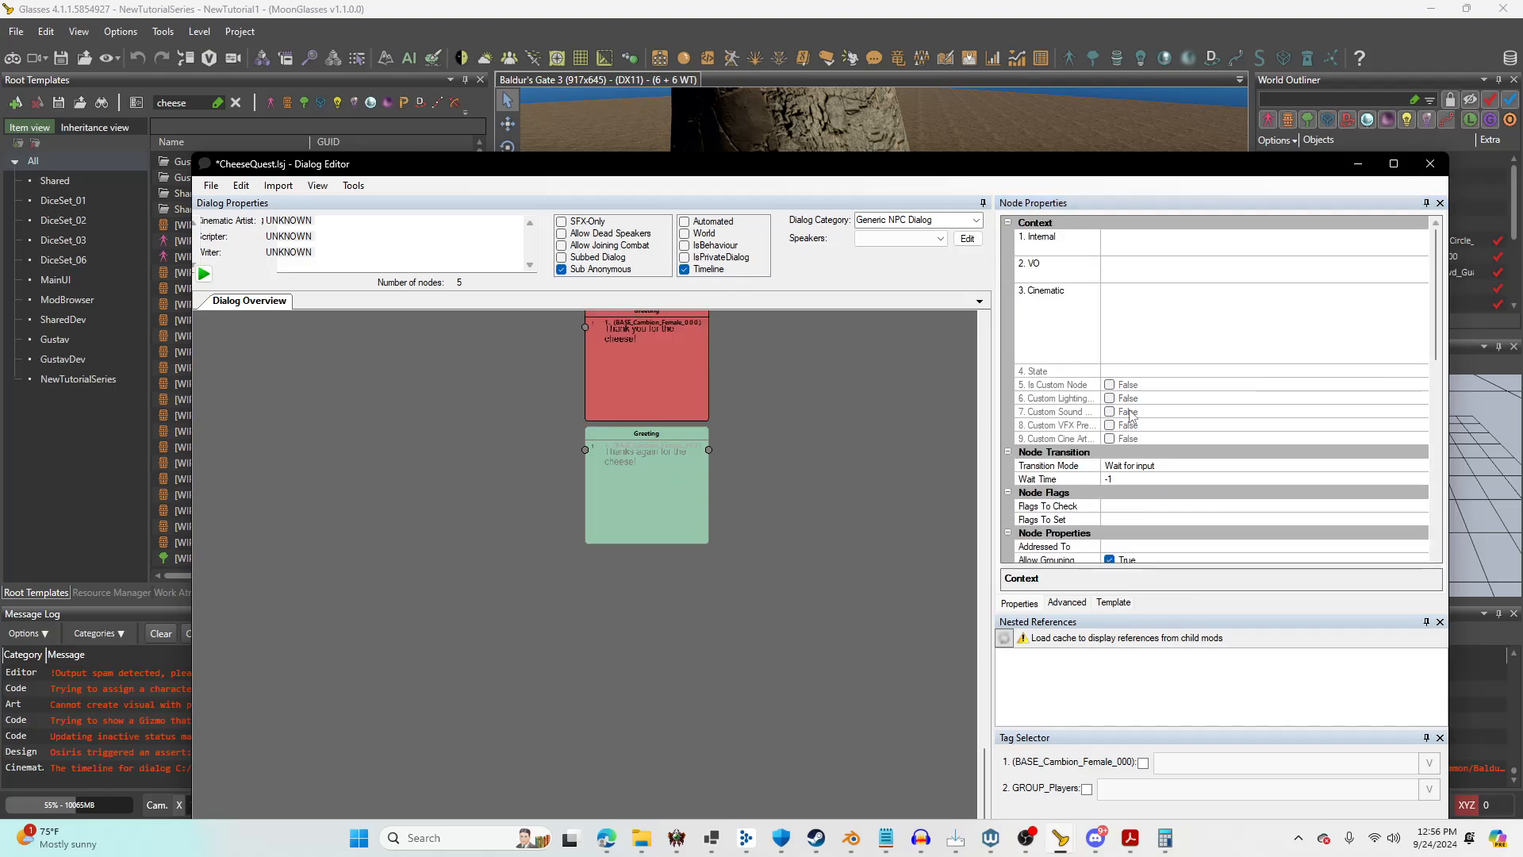
{"action": "left_click_drag", "start_coordinate": [1437, 321], "coordinate": [1437, 384]}
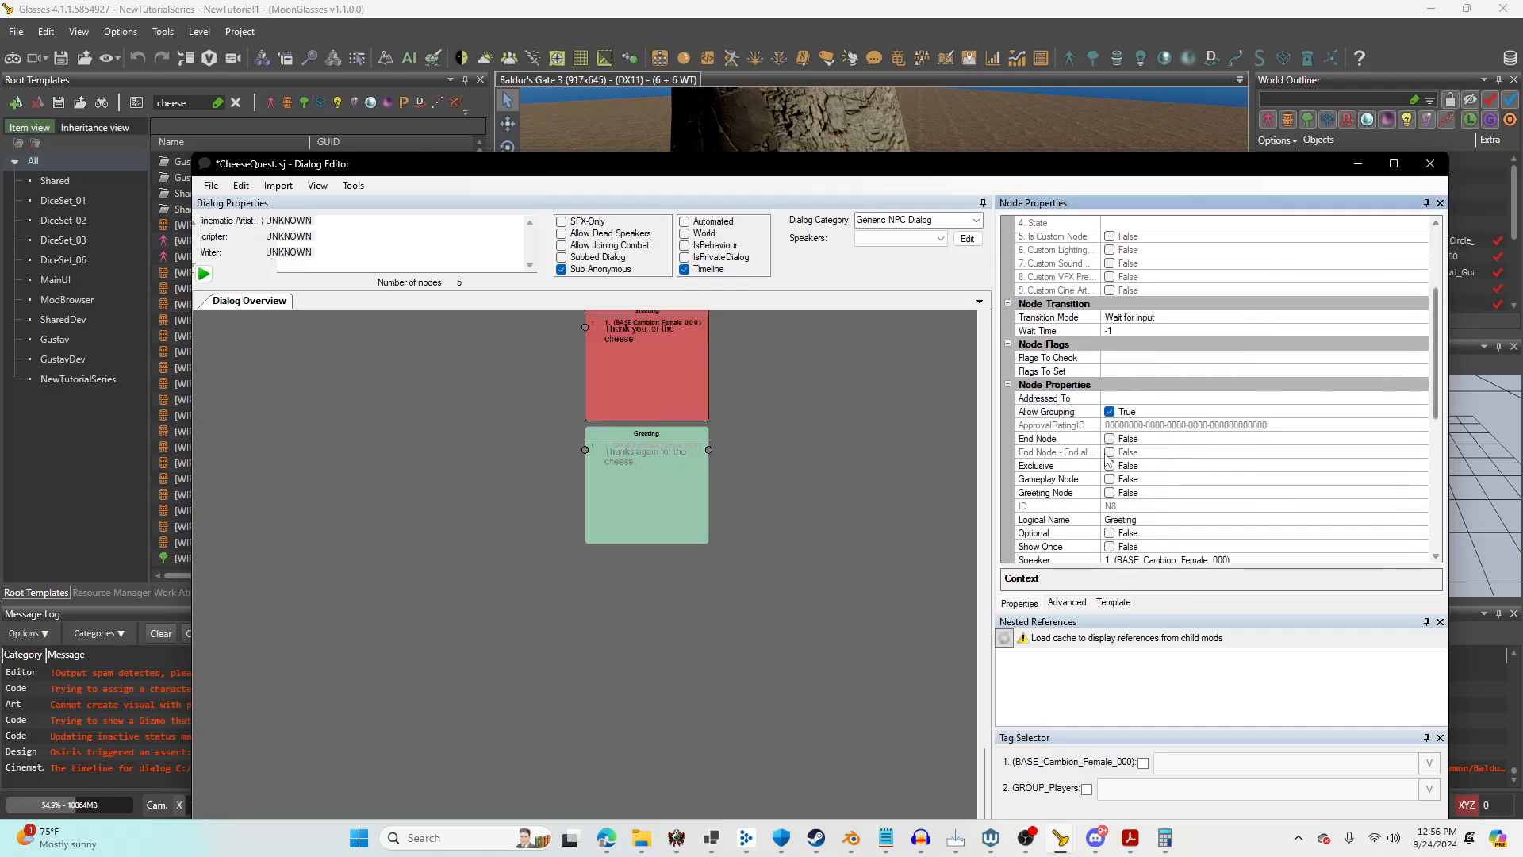
{"action": "left_click", "coordinate": [1109, 438]}
{"action": "left_click", "coordinate": [669, 383]}
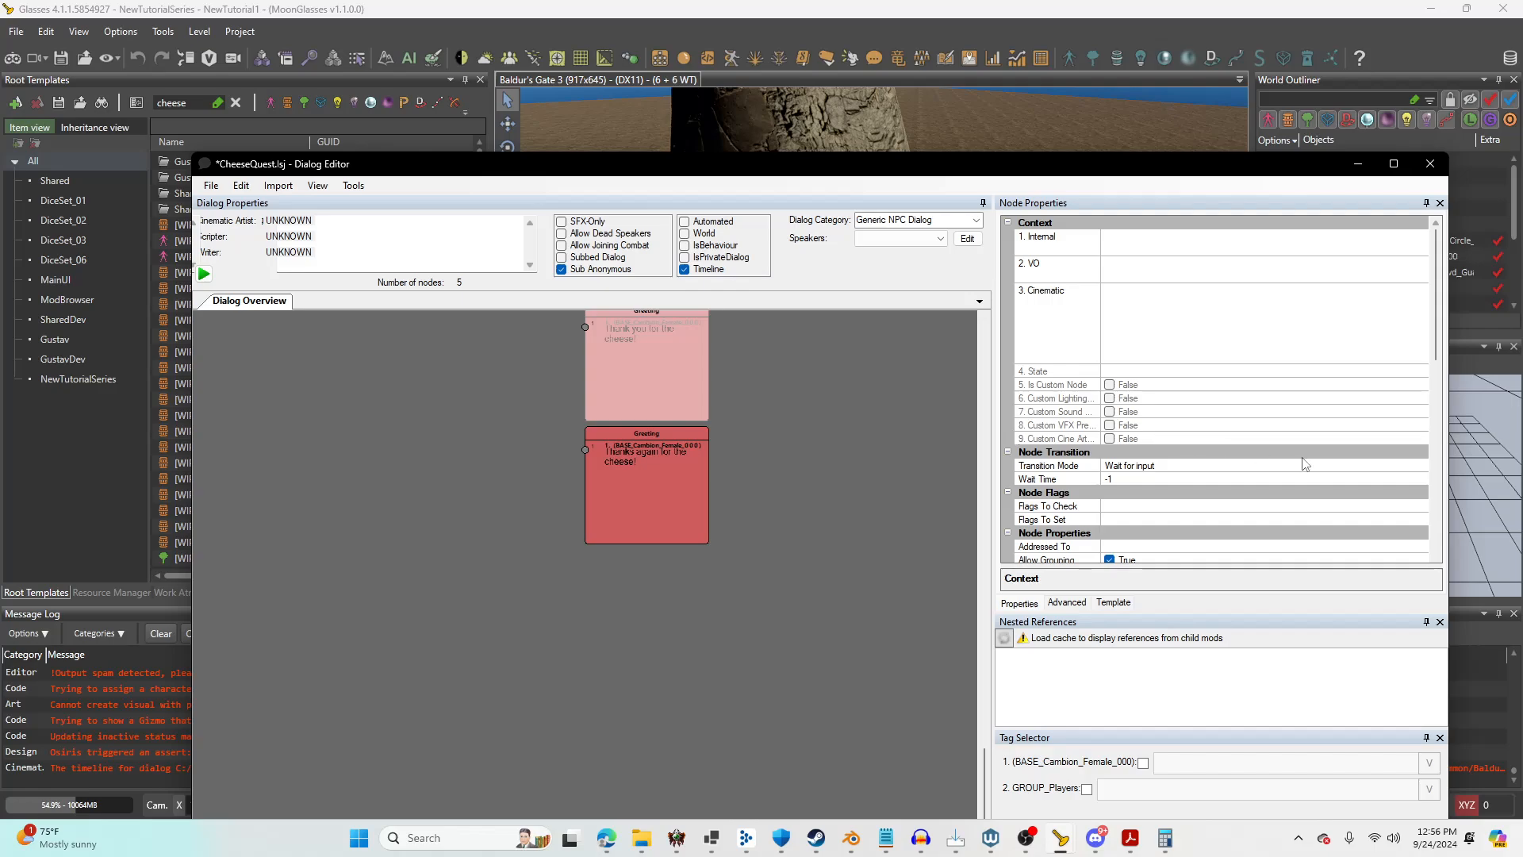
{"action": "left_click", "coordinate": [1122, 510]}
{"action": "left_click", "coordinate": [846, 479]}
{"action": "scroll", "coordinate": [830, 611], "scroll_direction": "up", "scroll_amount": 5}
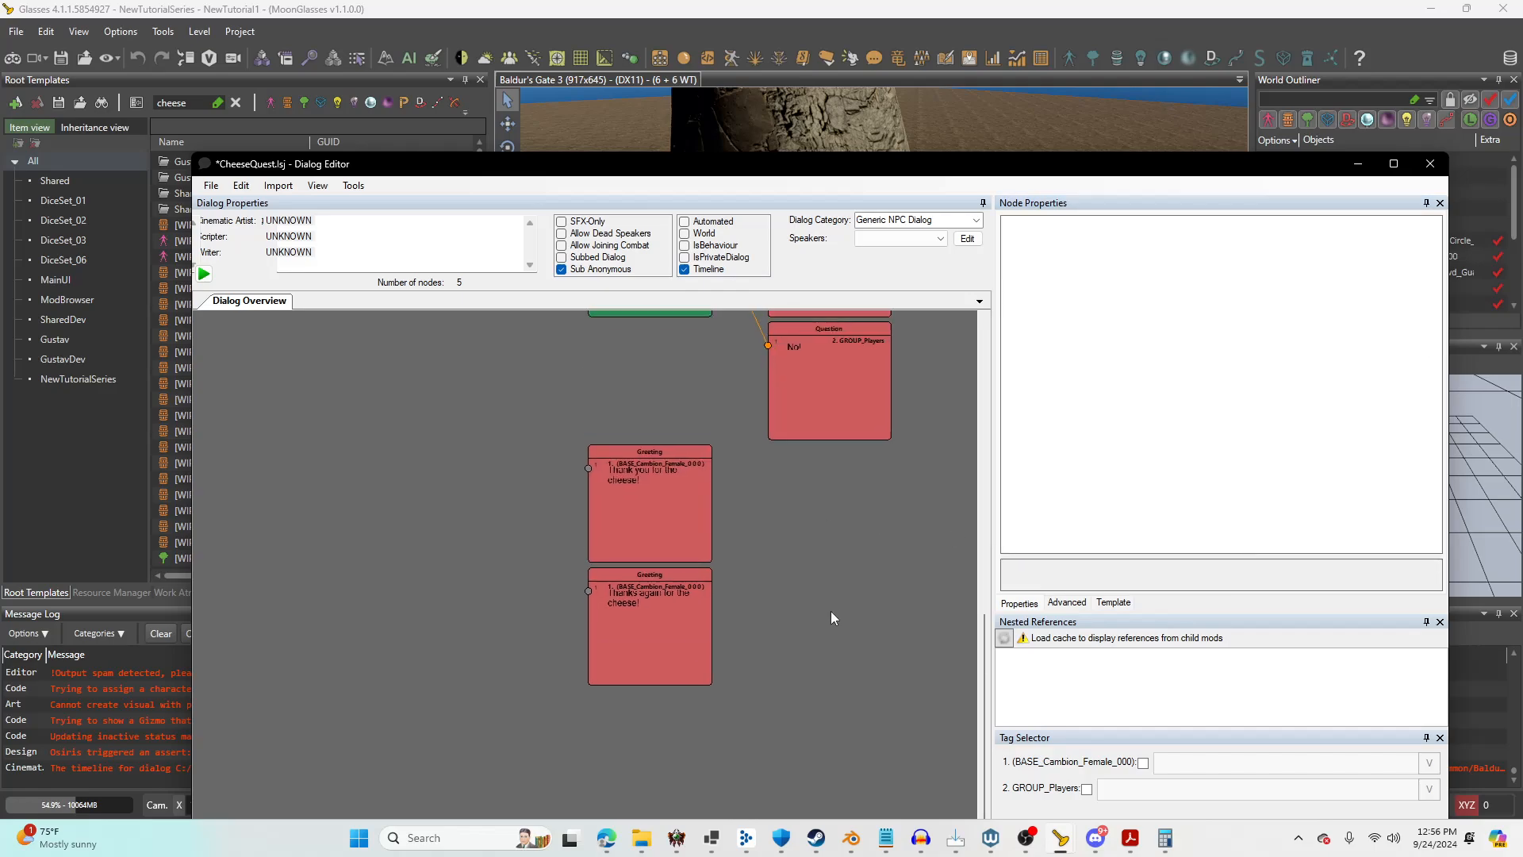
{"action": "left_click", "coordinate": [757, 404]}
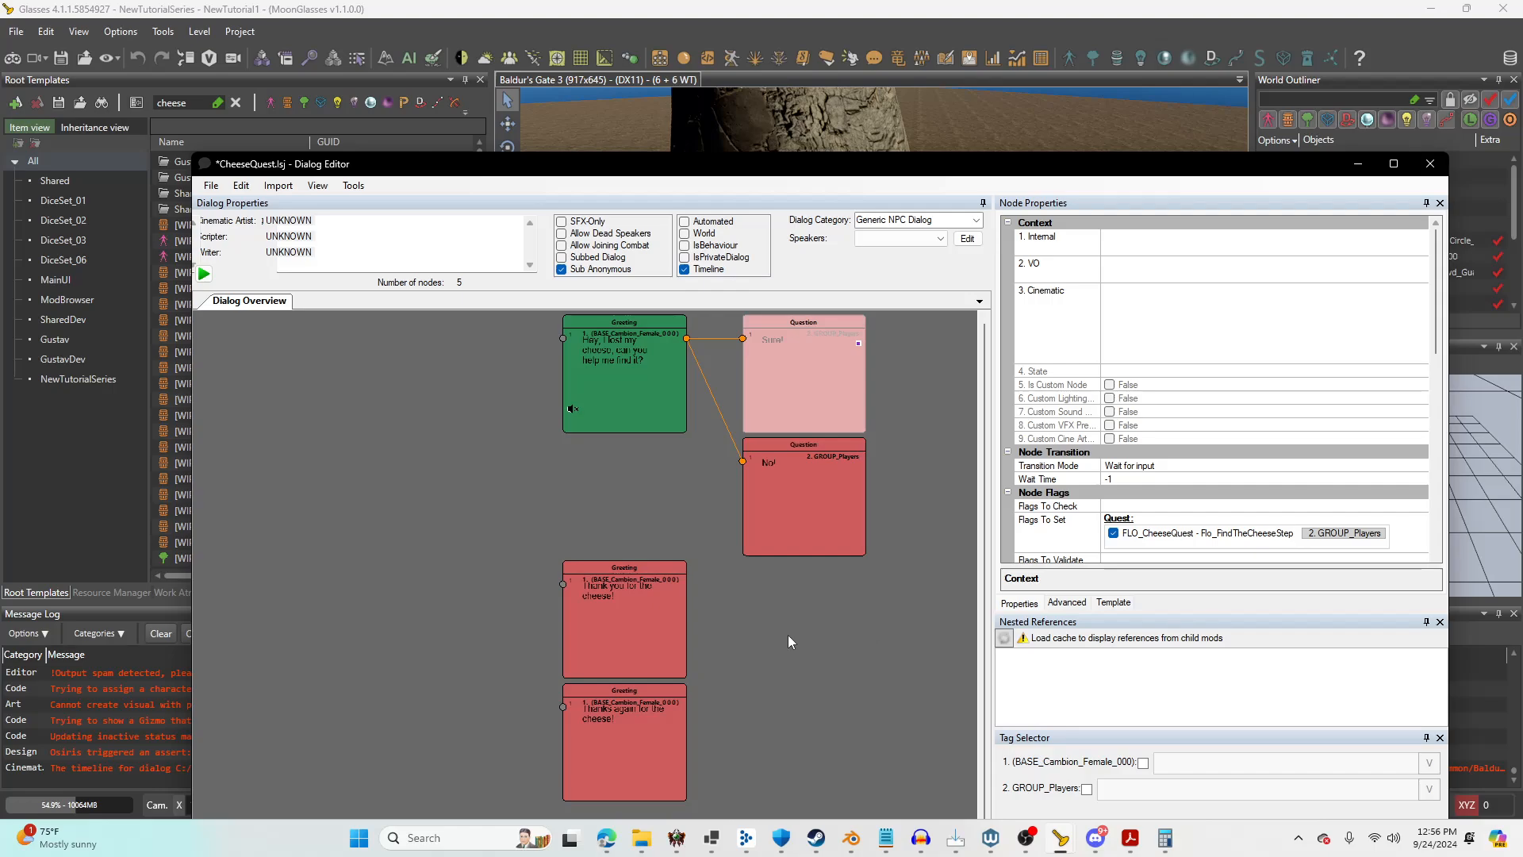
Edit the flags to check of the "Thank you for the cheese!" greeting and look through the quest flags filtered by FLO.
{"action": "left_click", "coordinate": [629, 632]}
{"action": "left_click", "coordinate": [1140, 512]}
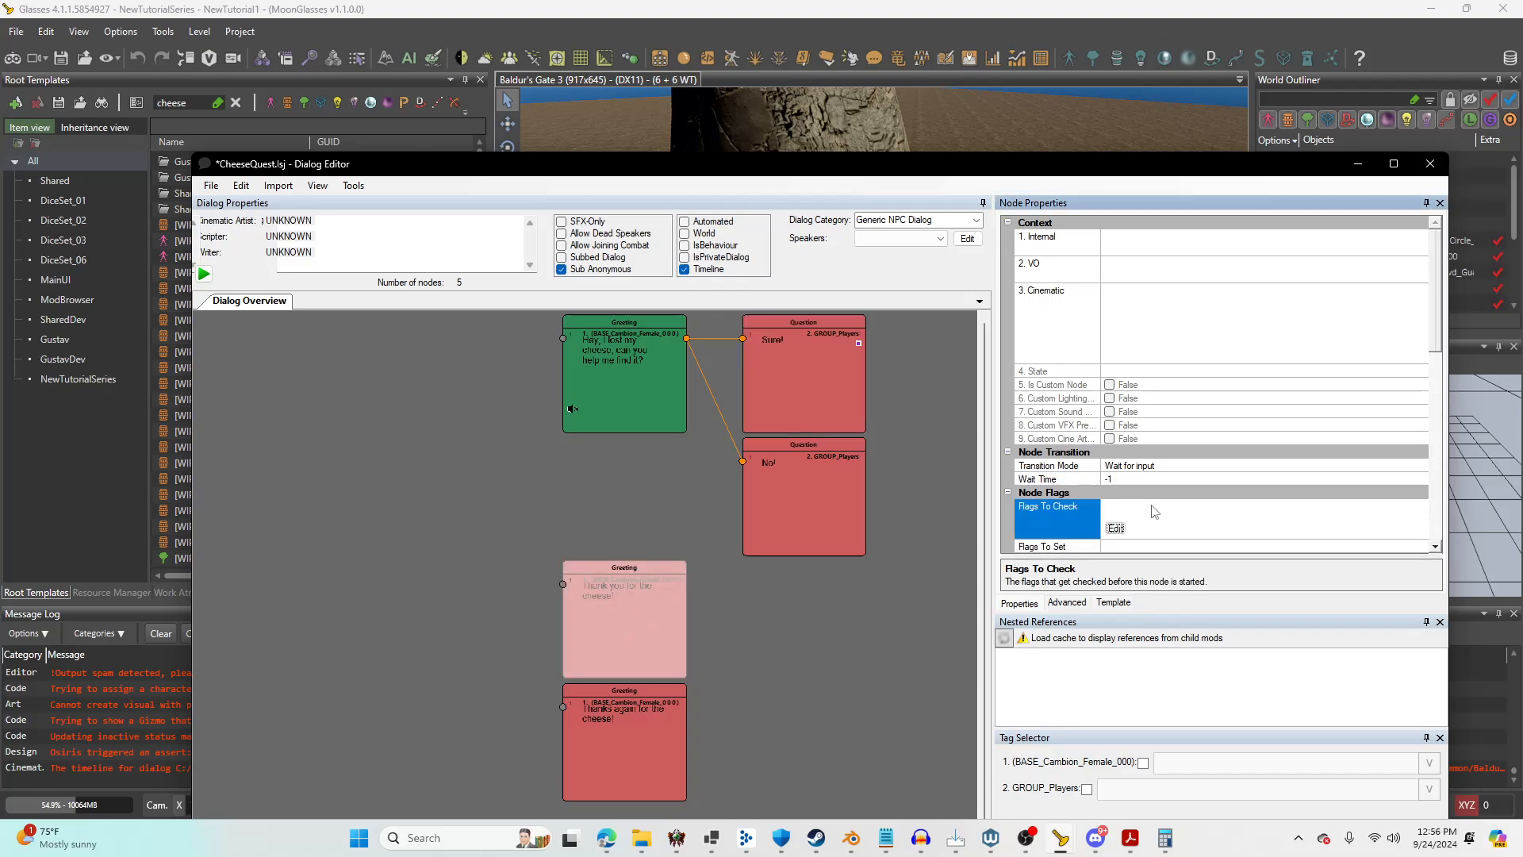
{"action": "left_click", "coordinate": [1115, 528]}
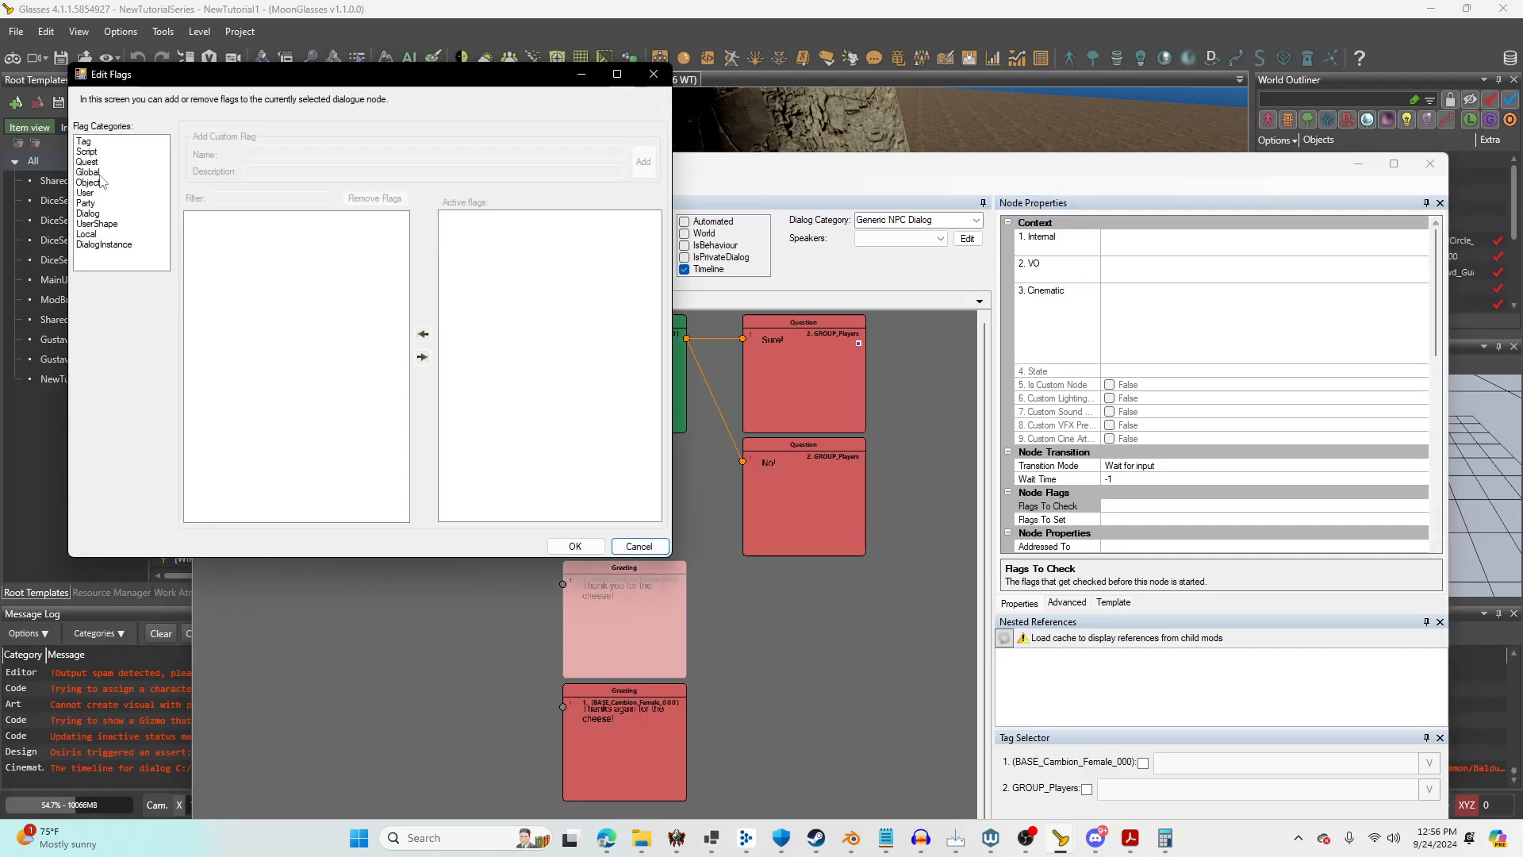
{"action": "left_click", "coordinate": [87, 162]}
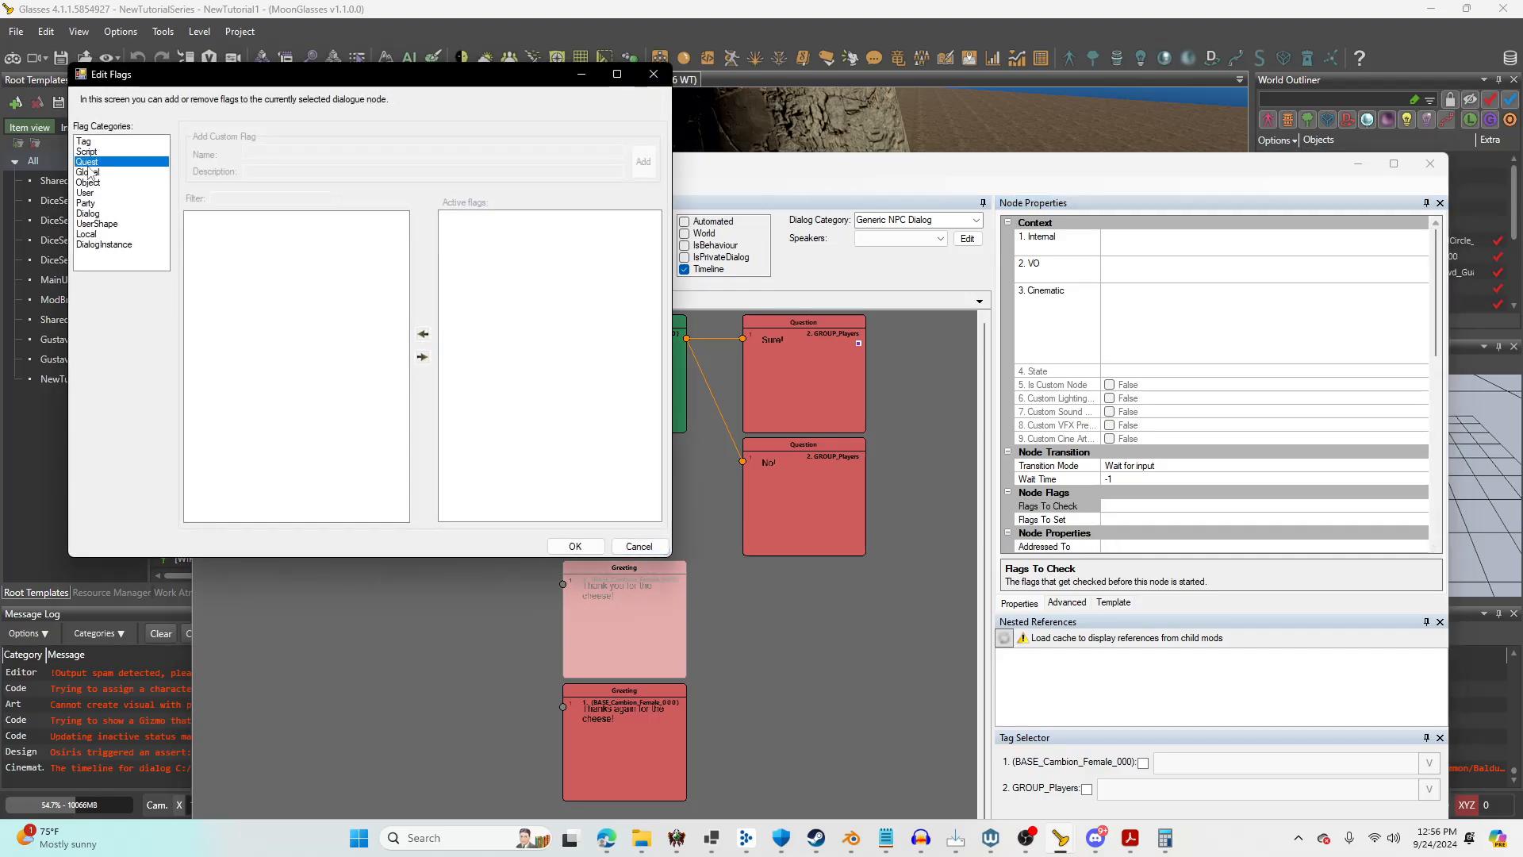
{"action": "left_click", "coordinate": [309, 202]}
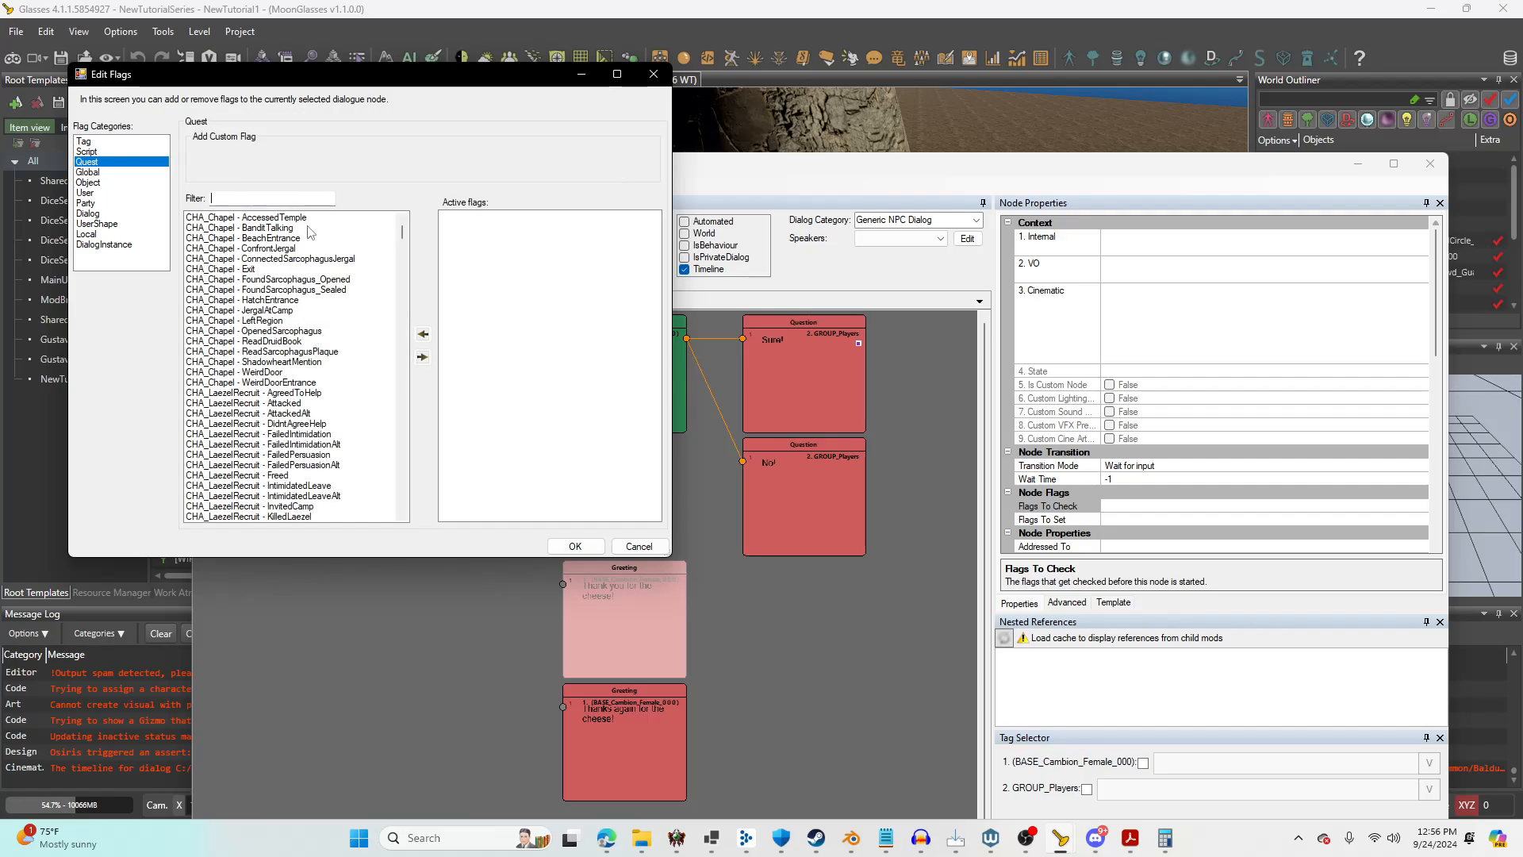
{"action": "type", "text": "FLO"}
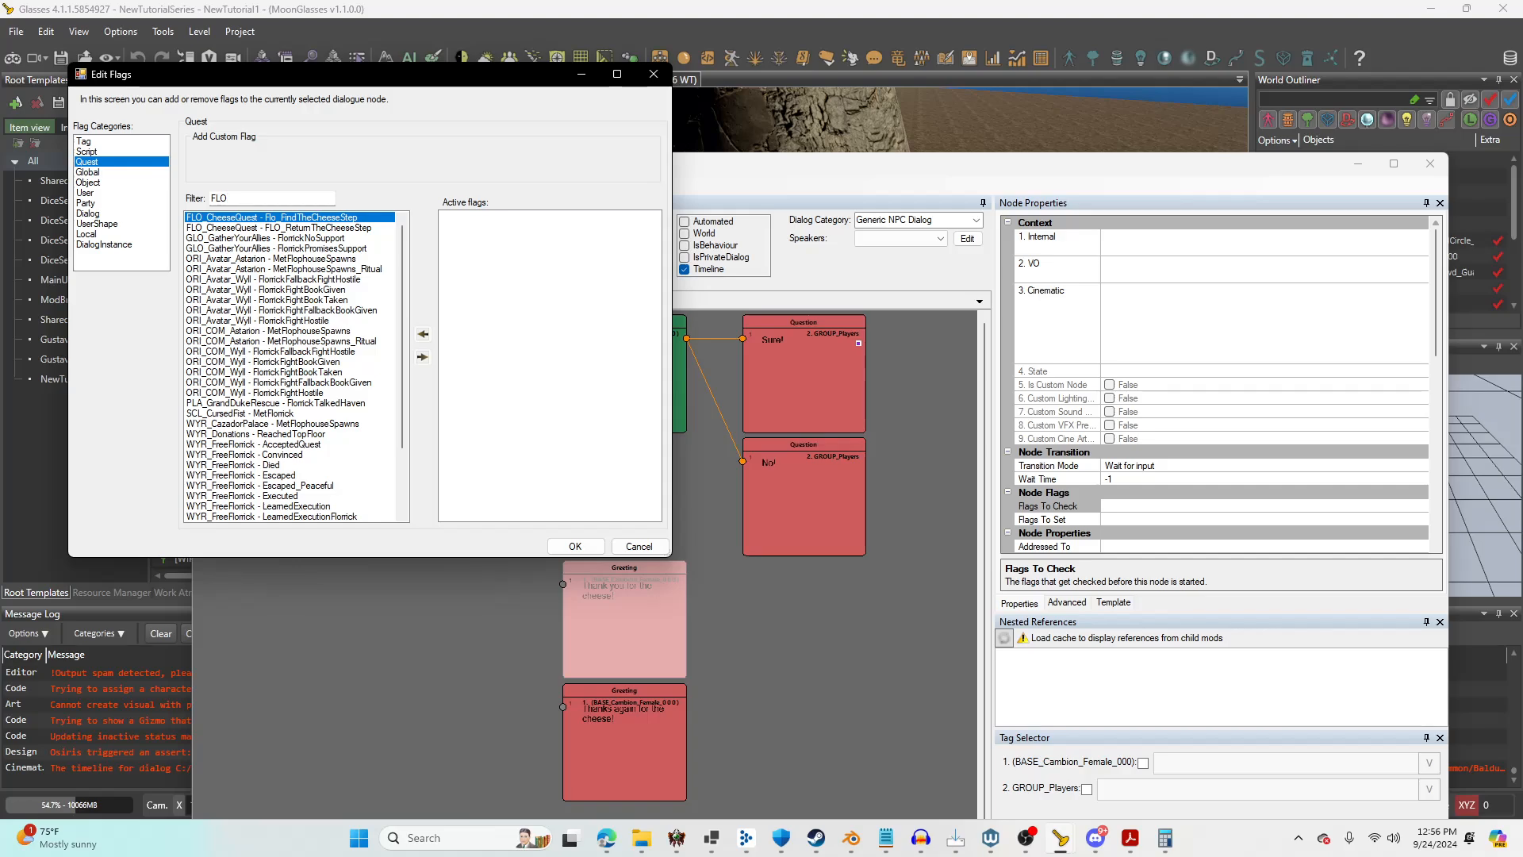
{"action": "left_click", "coordinate": [290, 229]}
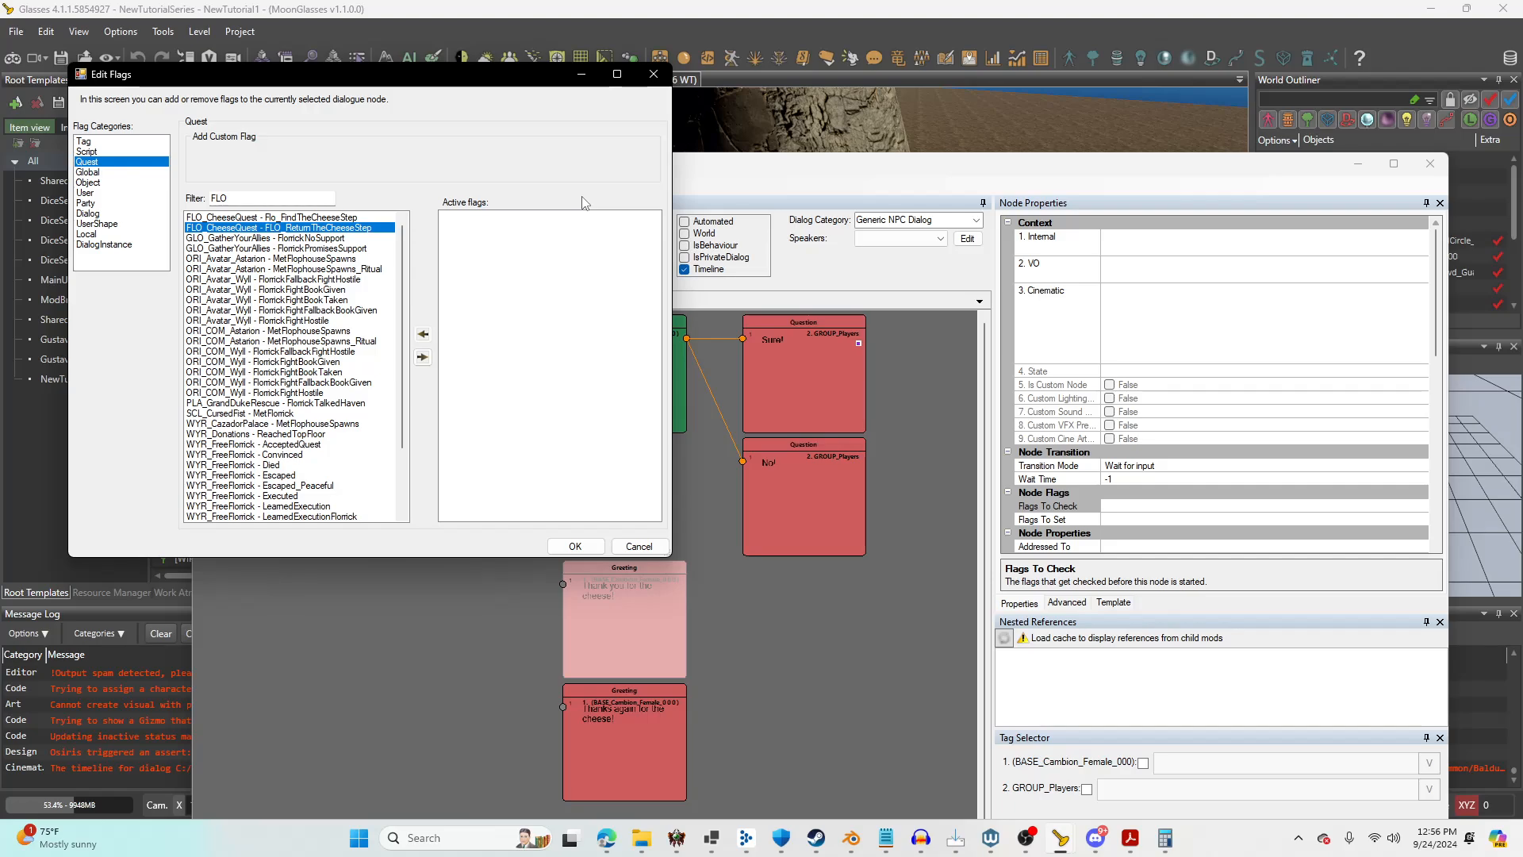
Create a global flag FLO_GrabbedTheCheese with description 1 as the "Thank you for the cheese!" greeting's flag to check.
{"action": "left_click", "coordinate": [87, 173]}
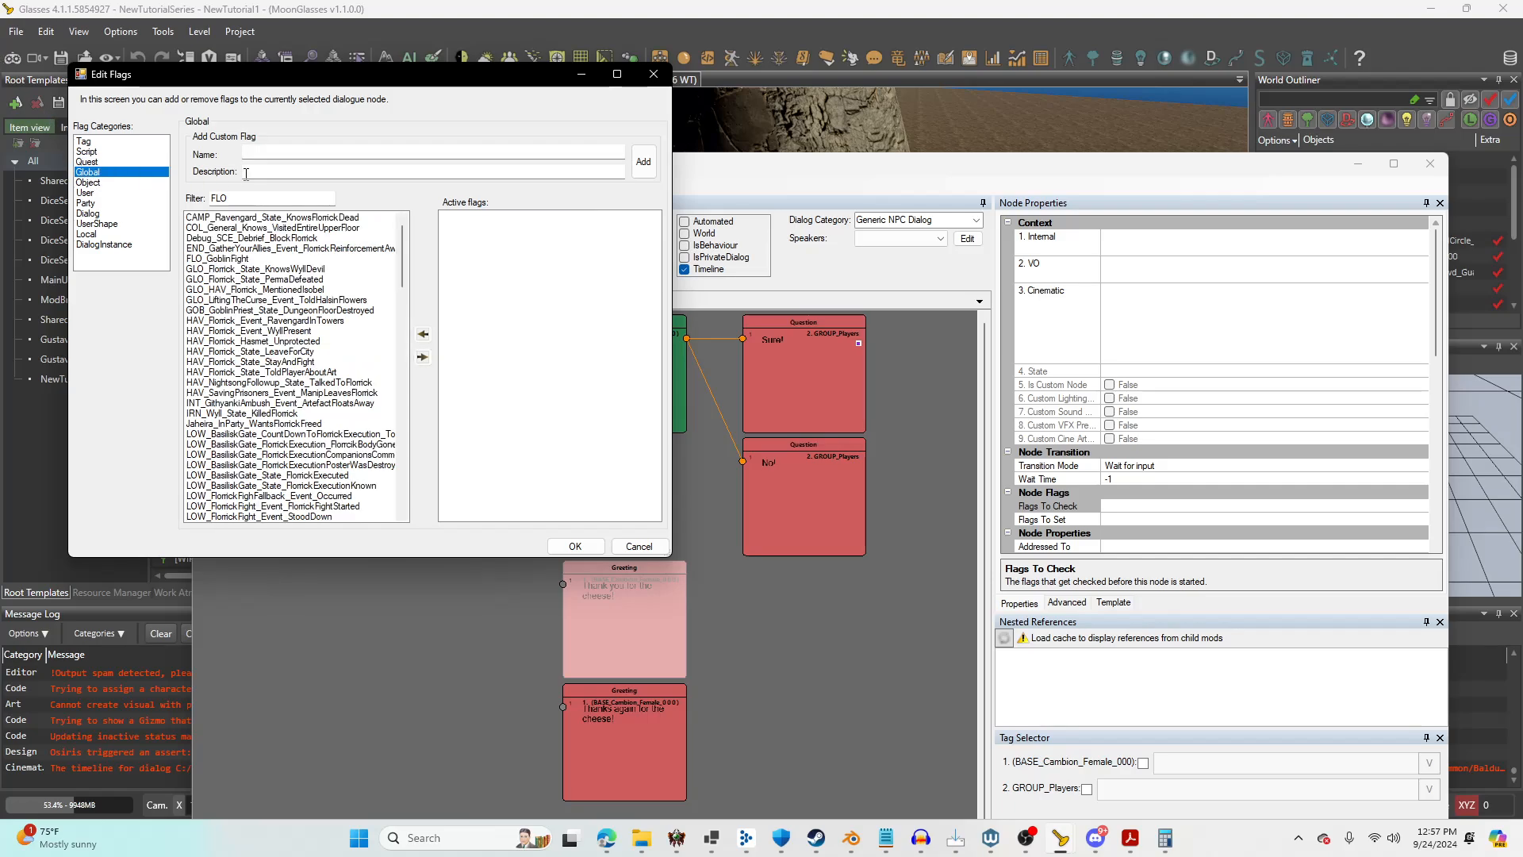
{"action": "left_click", "coordinate": [286, 151]}
{"action": "type", "text": "FLO_GrabbedTheChee"}
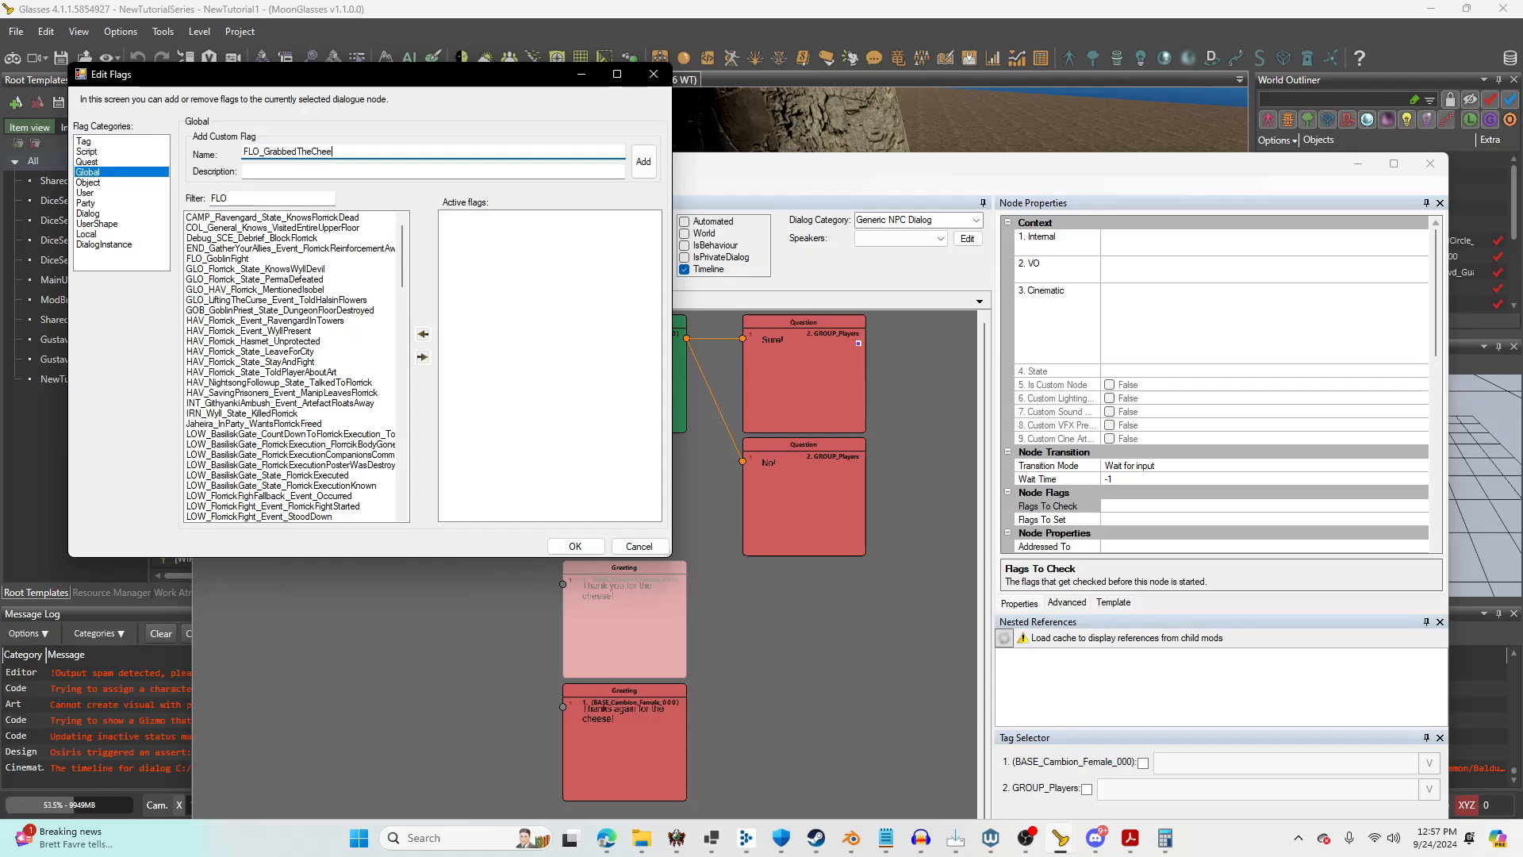
{"action": "type", "text": "se"}
{"action": "key", "text": "Tab"}
{"action": "type", "text": "1"}
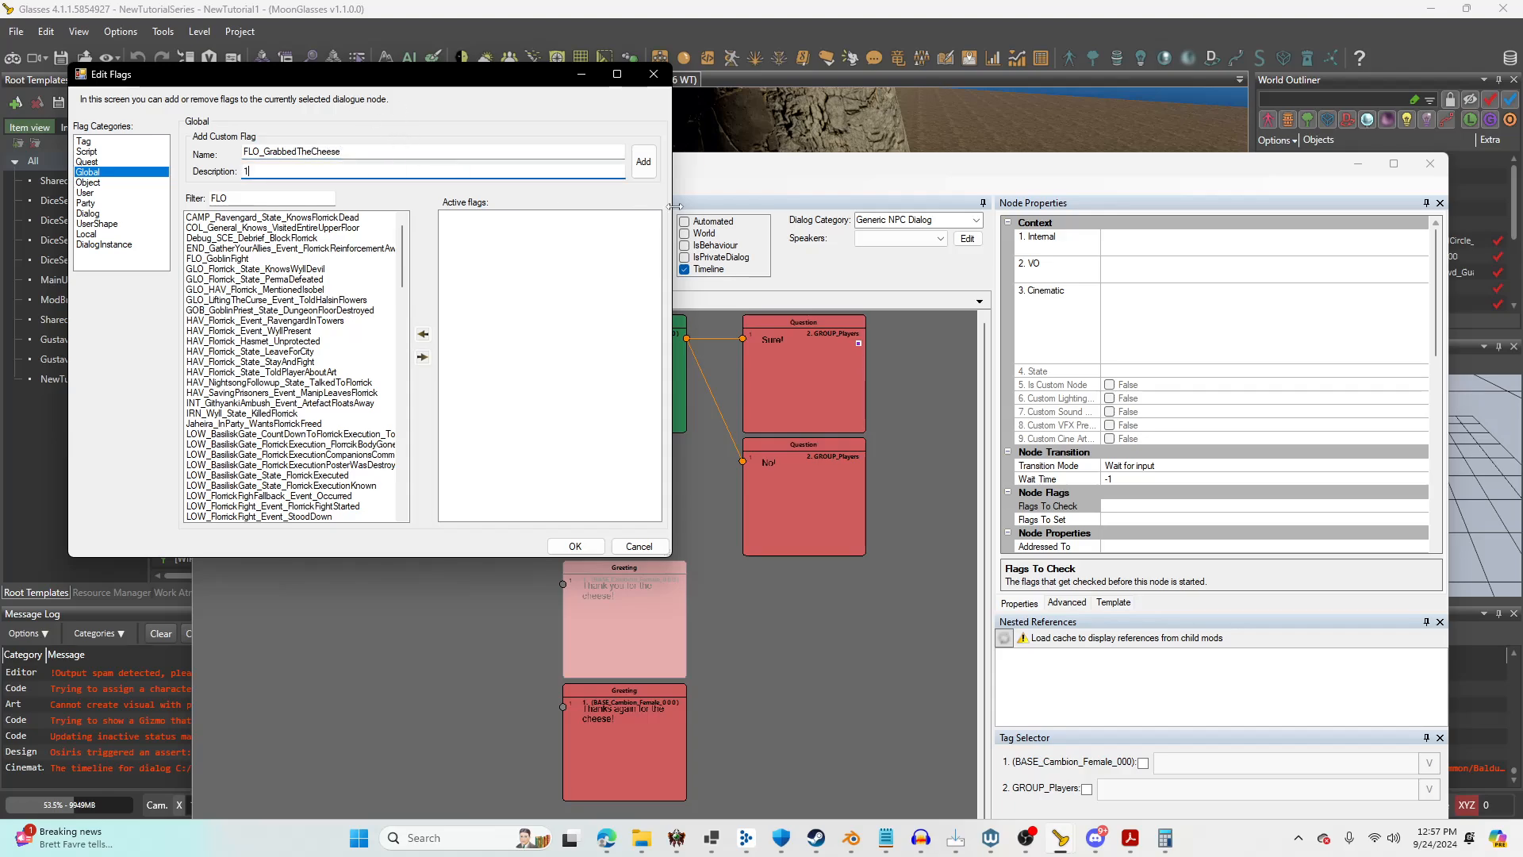
{"action": "left_click", "coordinate": [644, 174]}
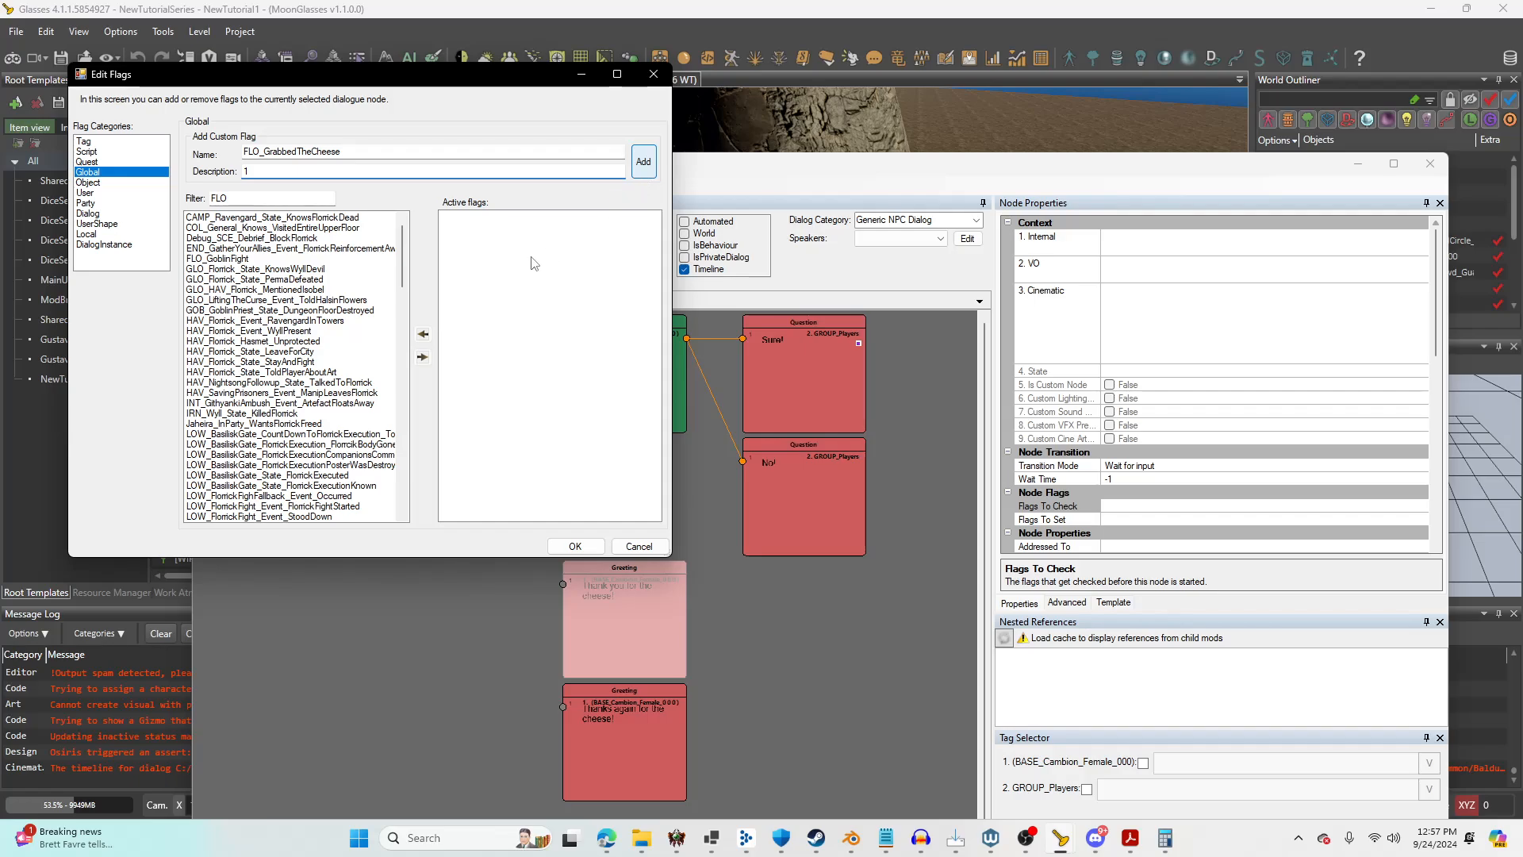
{"action": "left_click", "coordinate": [575, 547]}
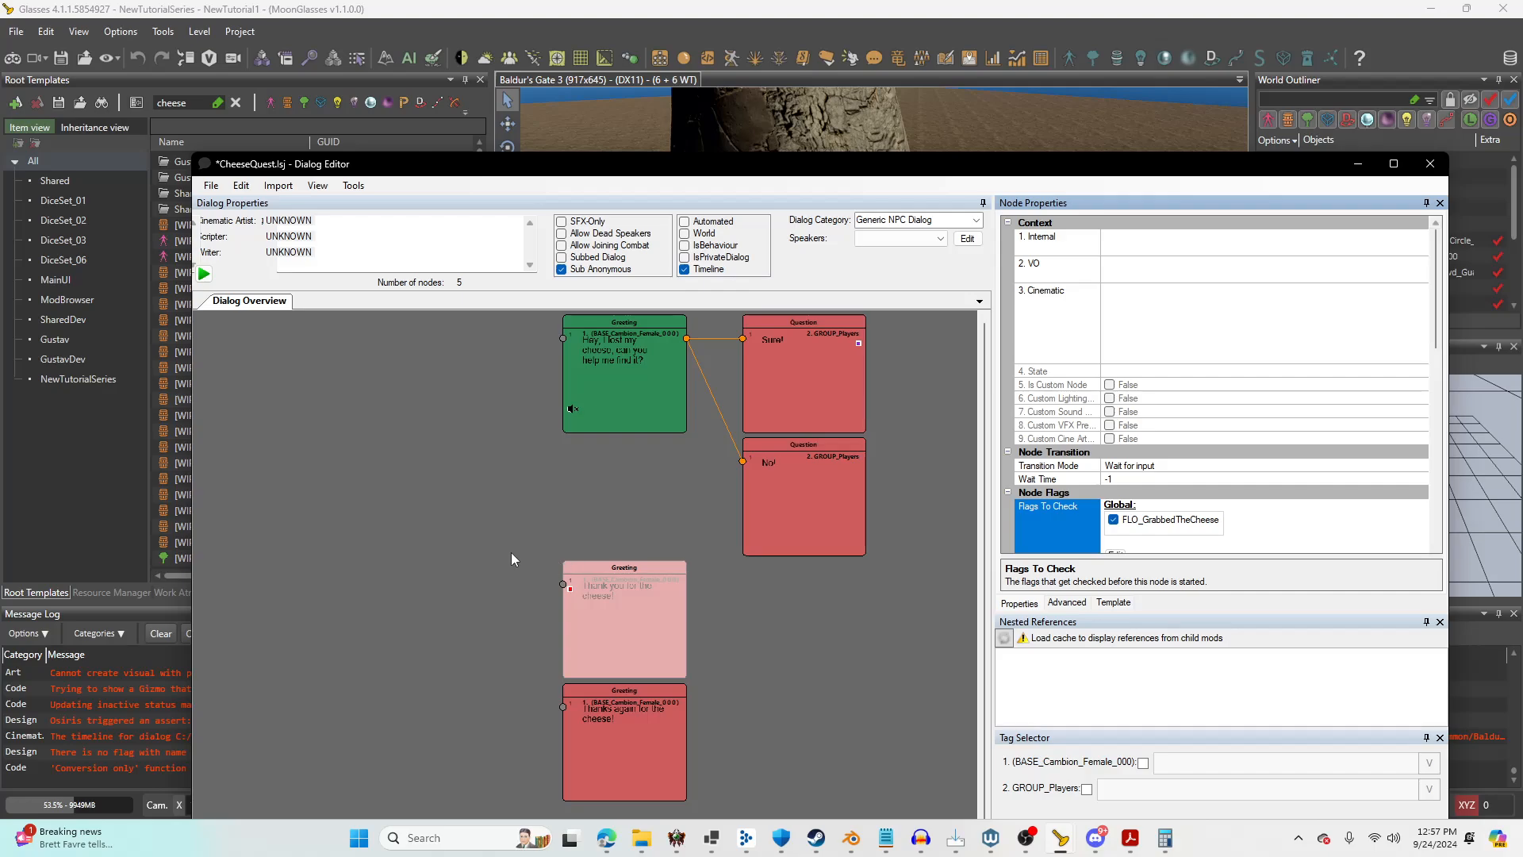
Create a global flag FLO_CheeseQuestCompleted with description 1 as the flag to check on the "Thanks again for the cheese!" greeting.
{"action": "scroll", "coordinate": [651, 520], "scroll_direction": "down", "scroll_amount": 5}
{"action": "left_click", "coordinate": [516, 485]}
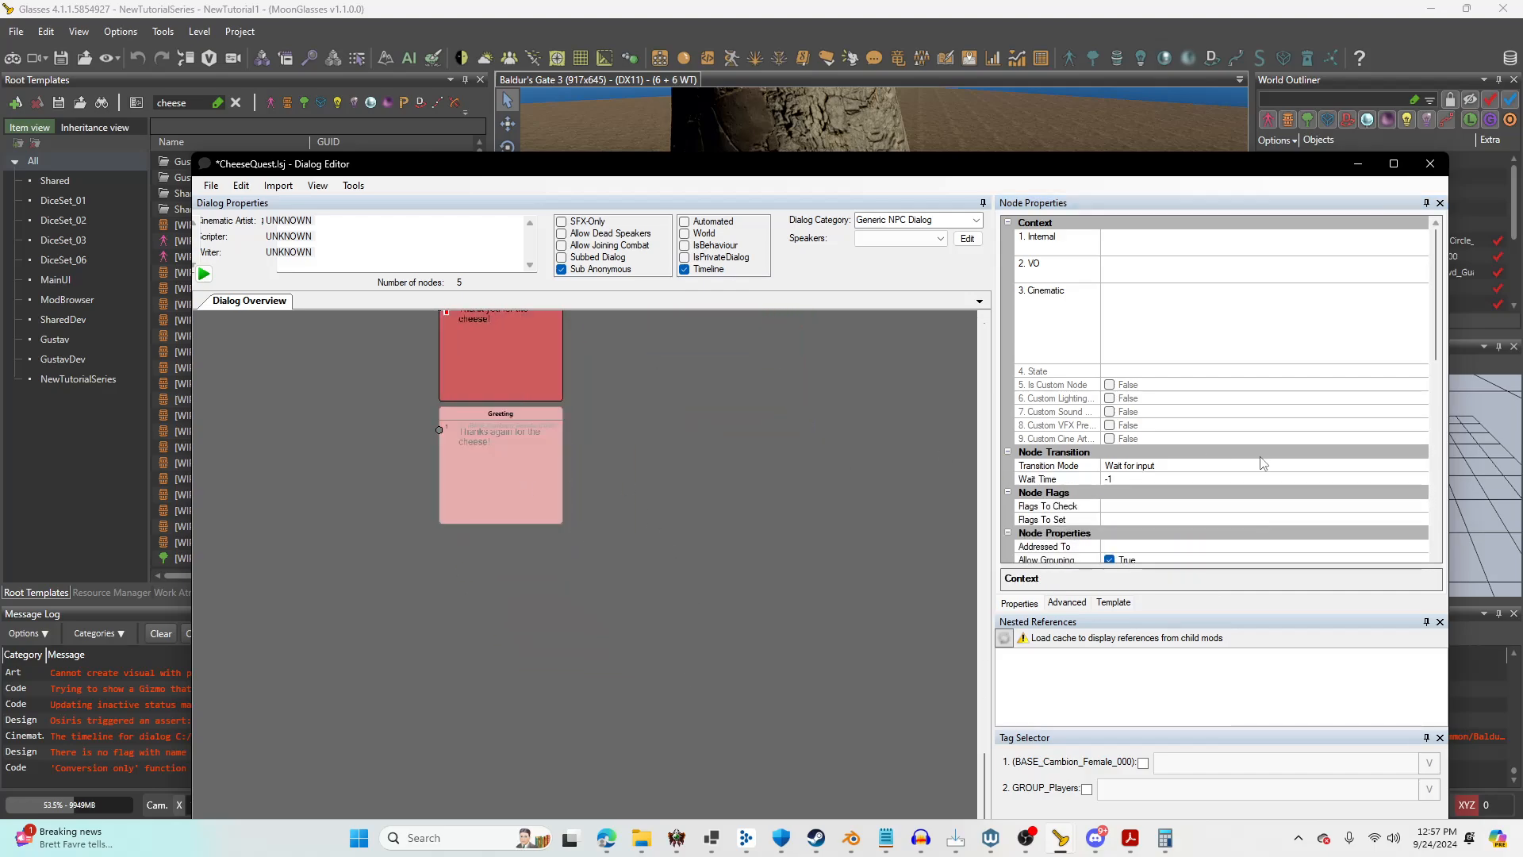
{"action": "left_click", "coordinate": [1181, 504]}
{"action": "left_click", "coordinate": [1117, 530]}
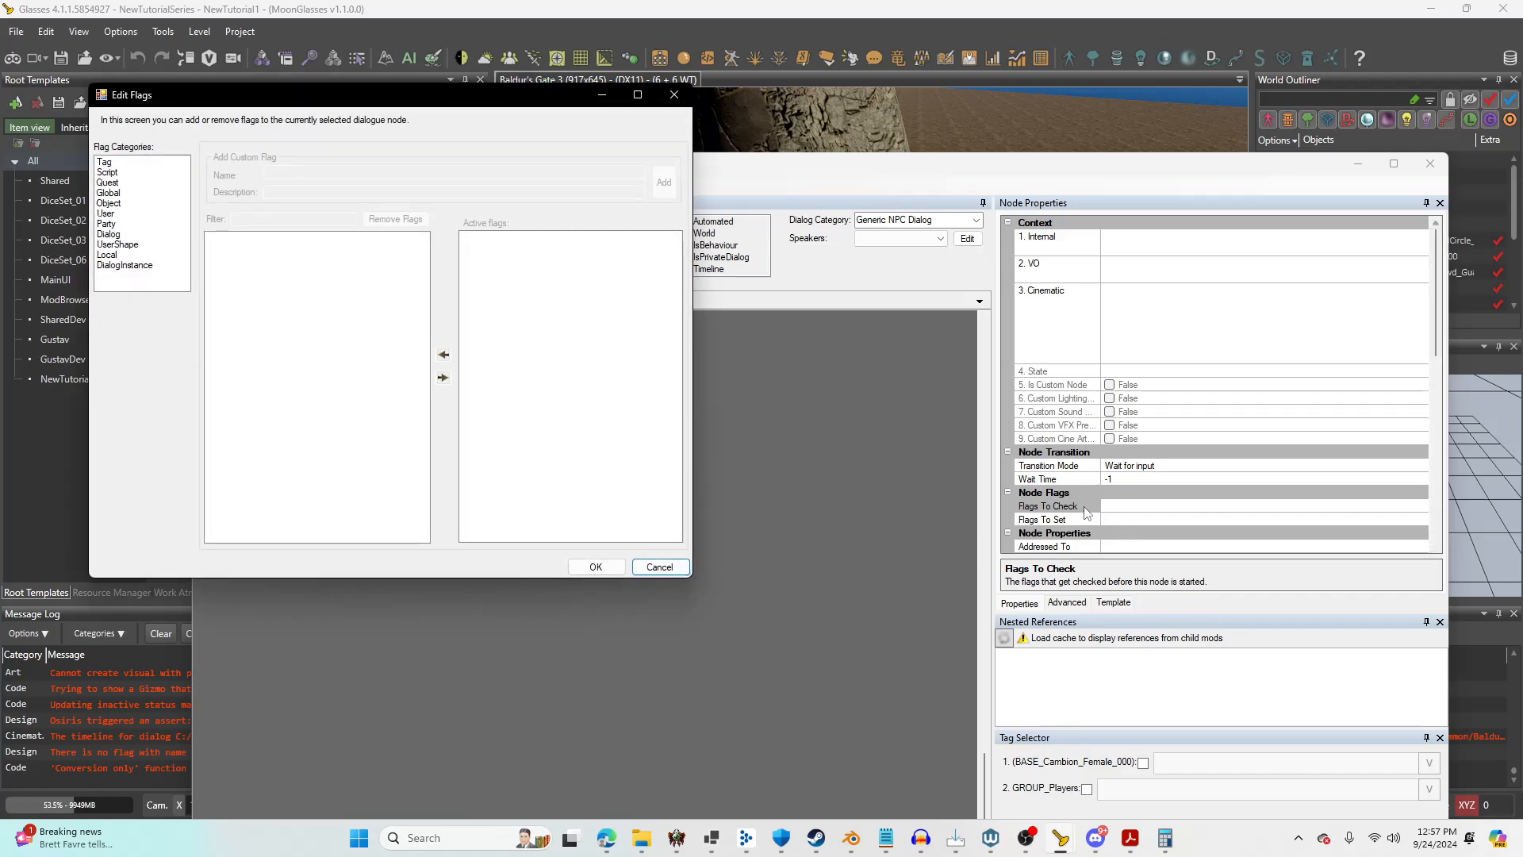
{"action": "left_click", "coordinate": [125, 195]}
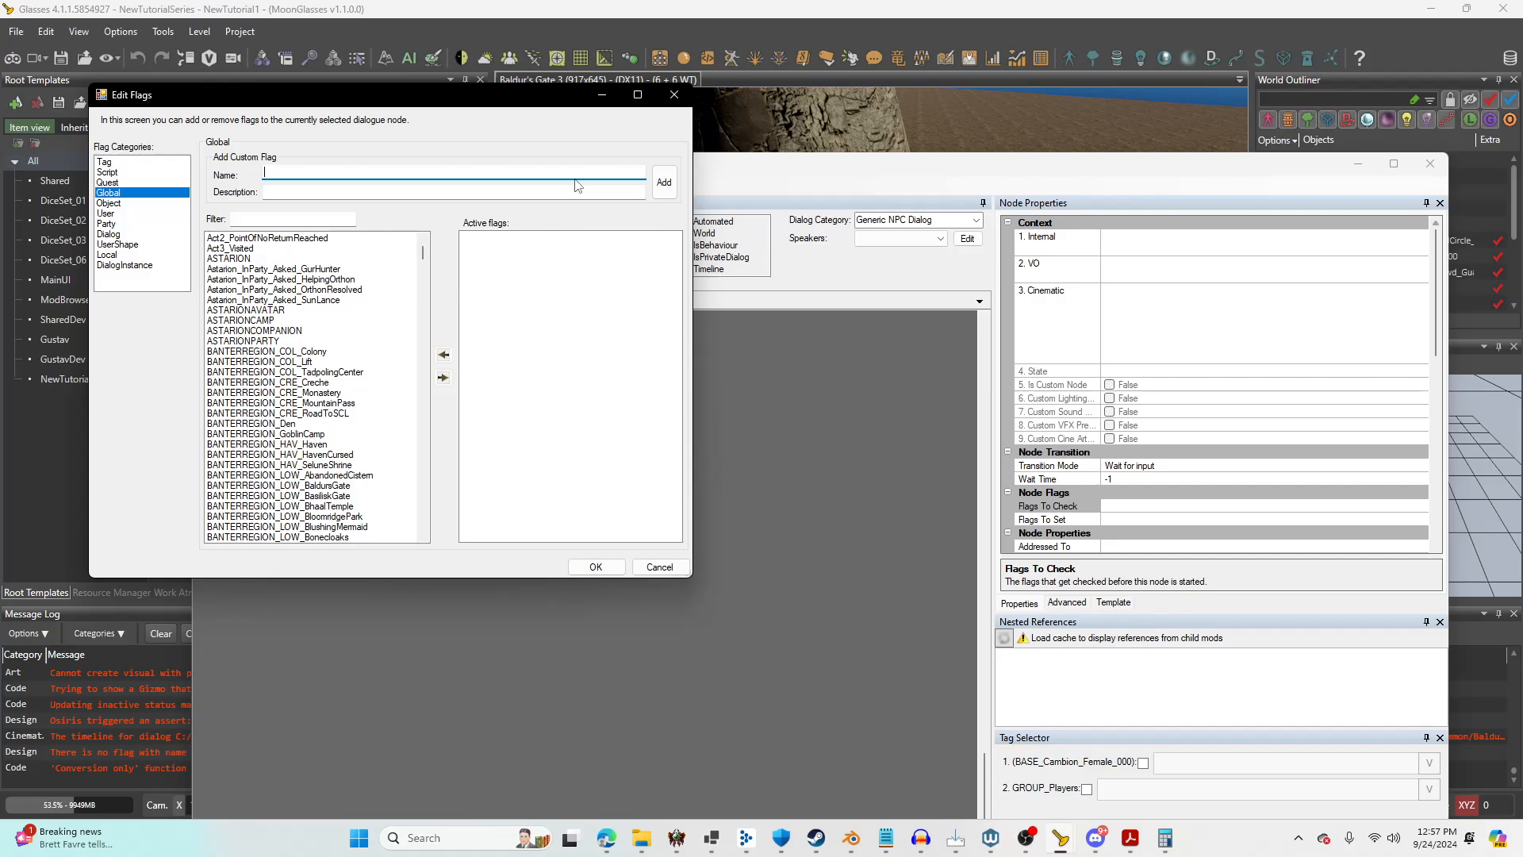
{"action": "type", "text": "FLO_CheeseQuestCompleted"}
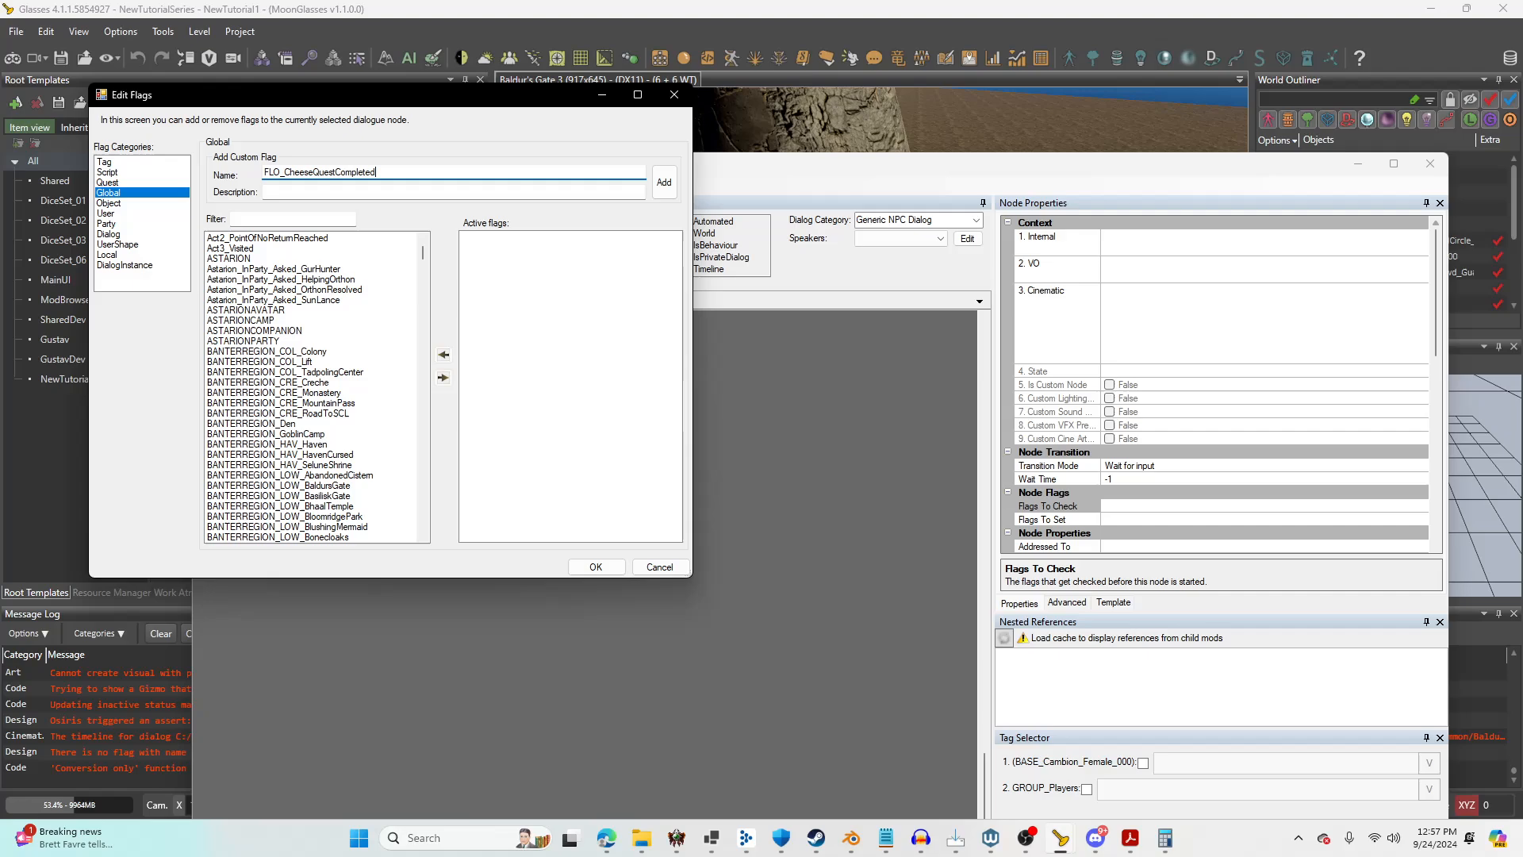
{"action": "left_click", "coordinate": [407, 192]}
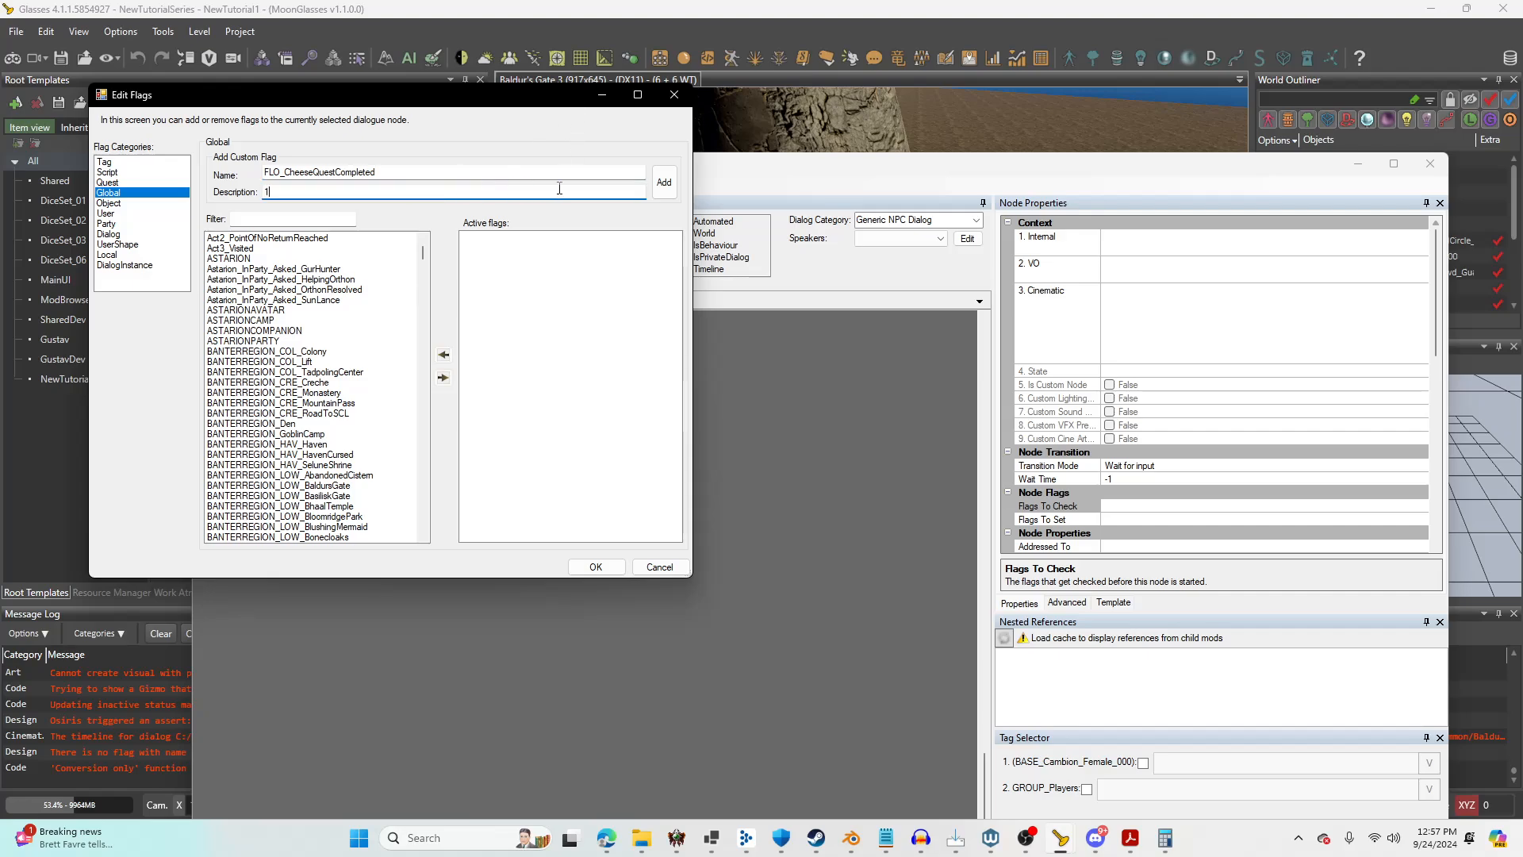
{"action": "type", "text": "1"}
{"action": "left_click", "coordinate": [661, 181]}
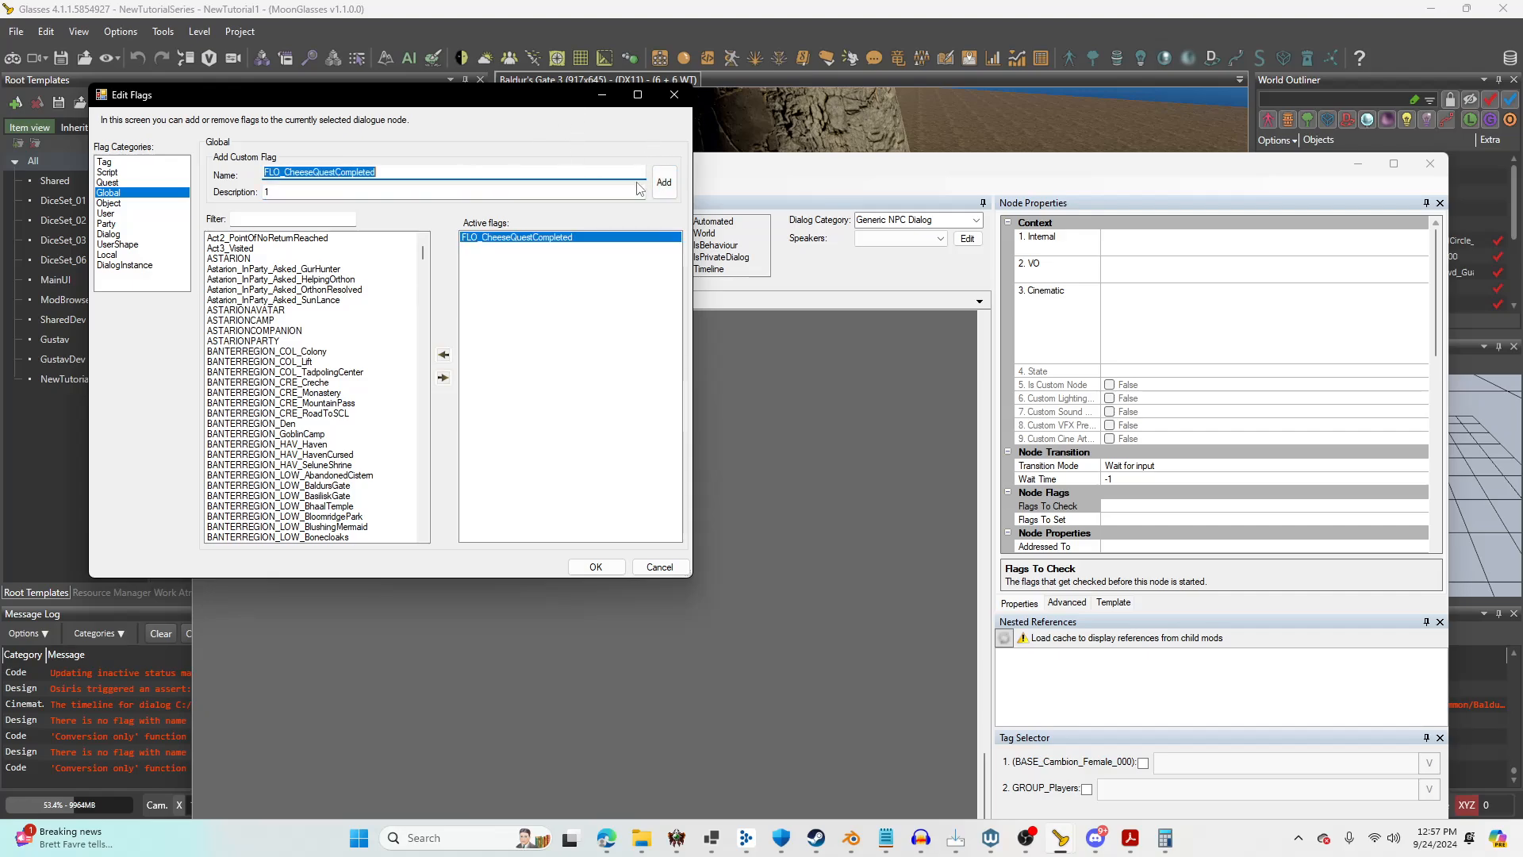
{"action": "left_click", "coordinate": [588, 571]}
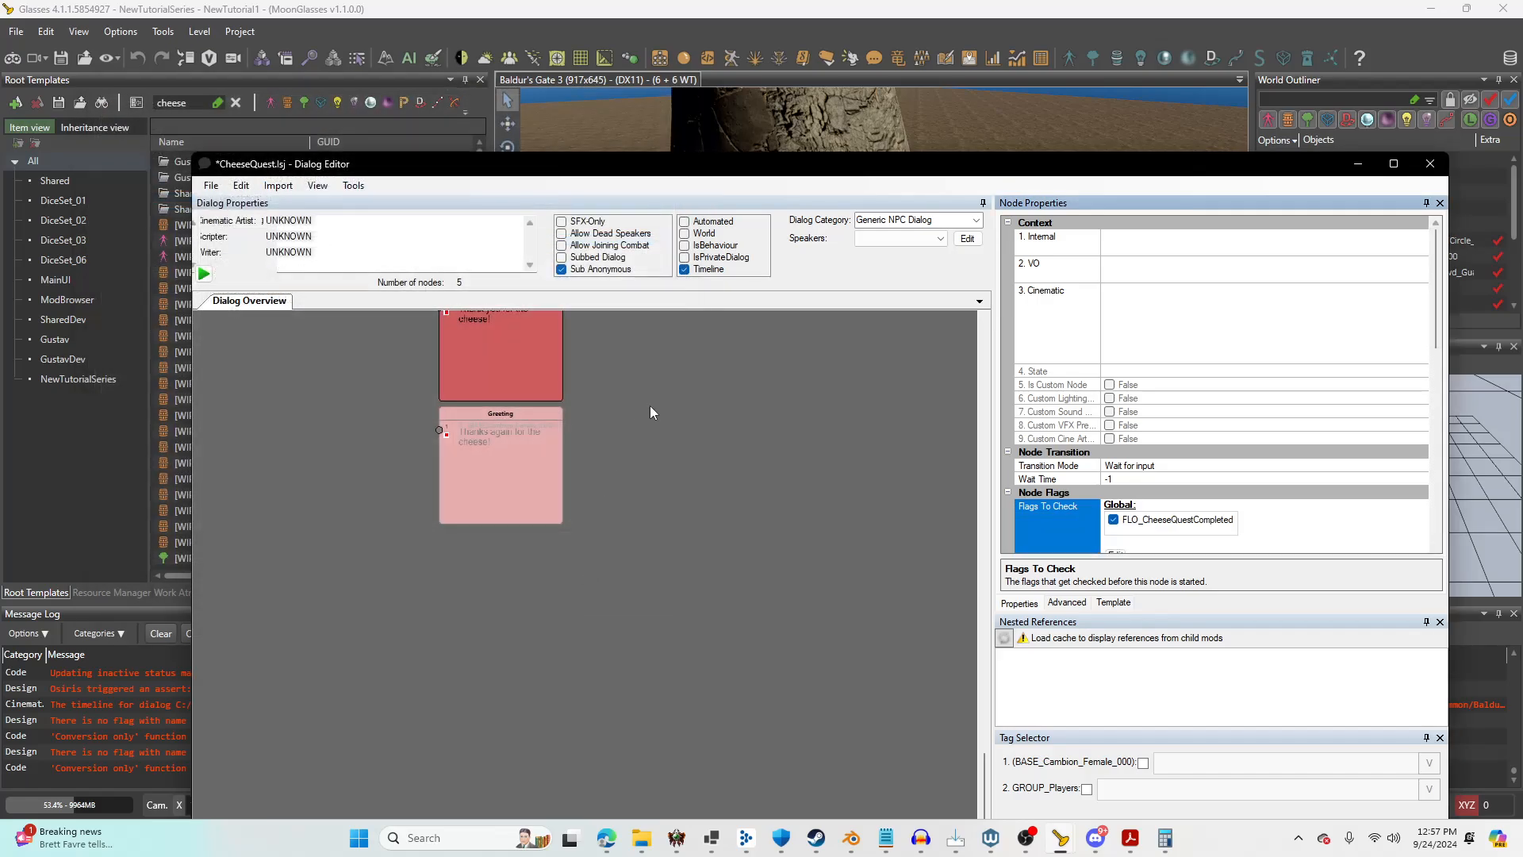
Make the "Thank you for the cheese!" greeting set the existing global flag FLO_CheeseQuestCompleted.
{"action": "left_click", "coordinate": [592, 474]}
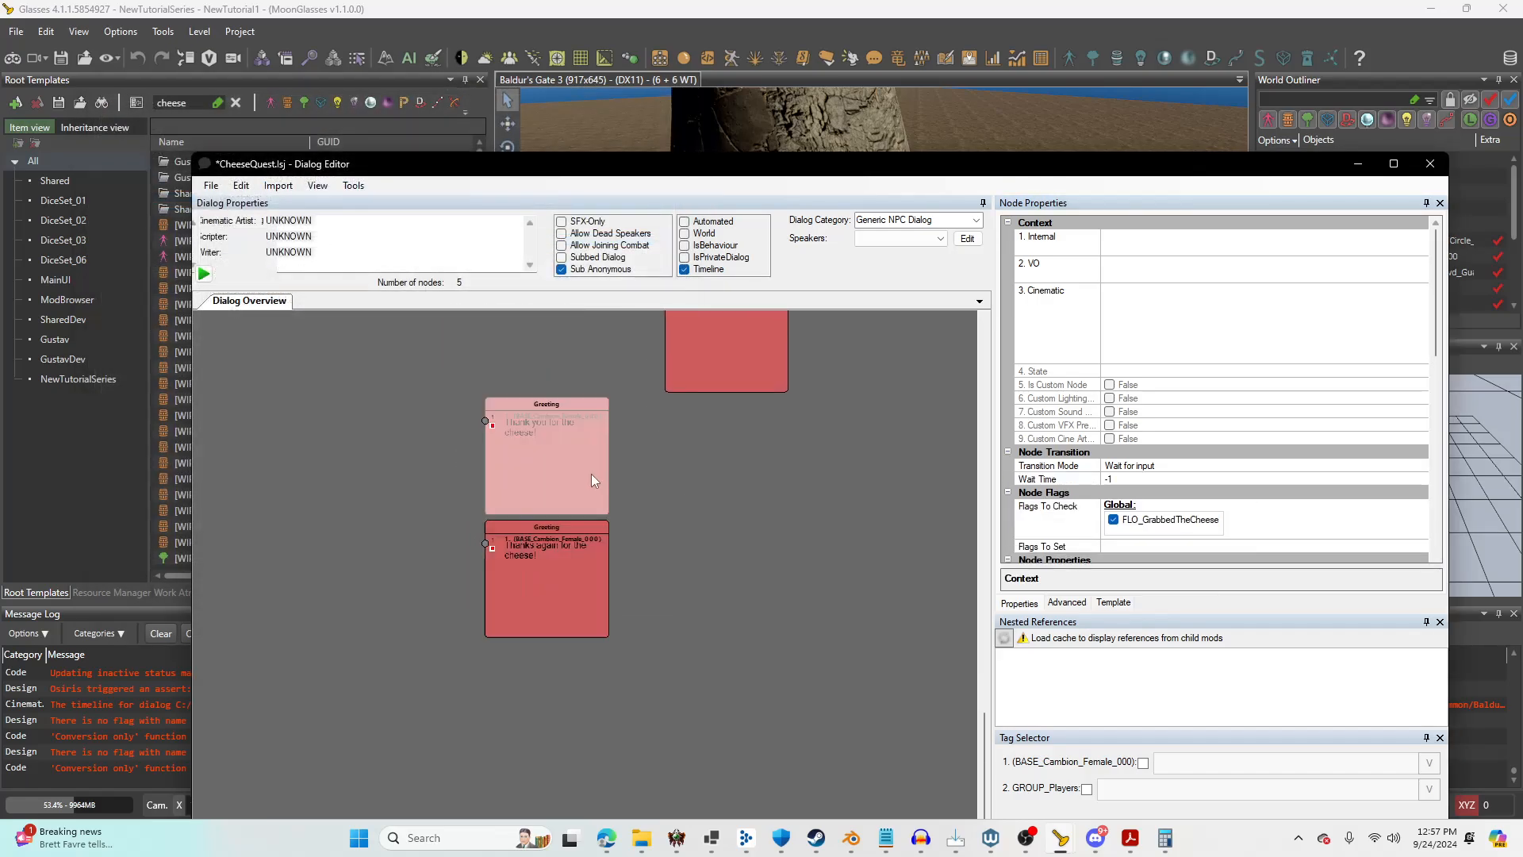
{"action": "left_click", "coordinate": [1188, 547]}
{"action": "left_click", "coordinate": [1115, 542]}
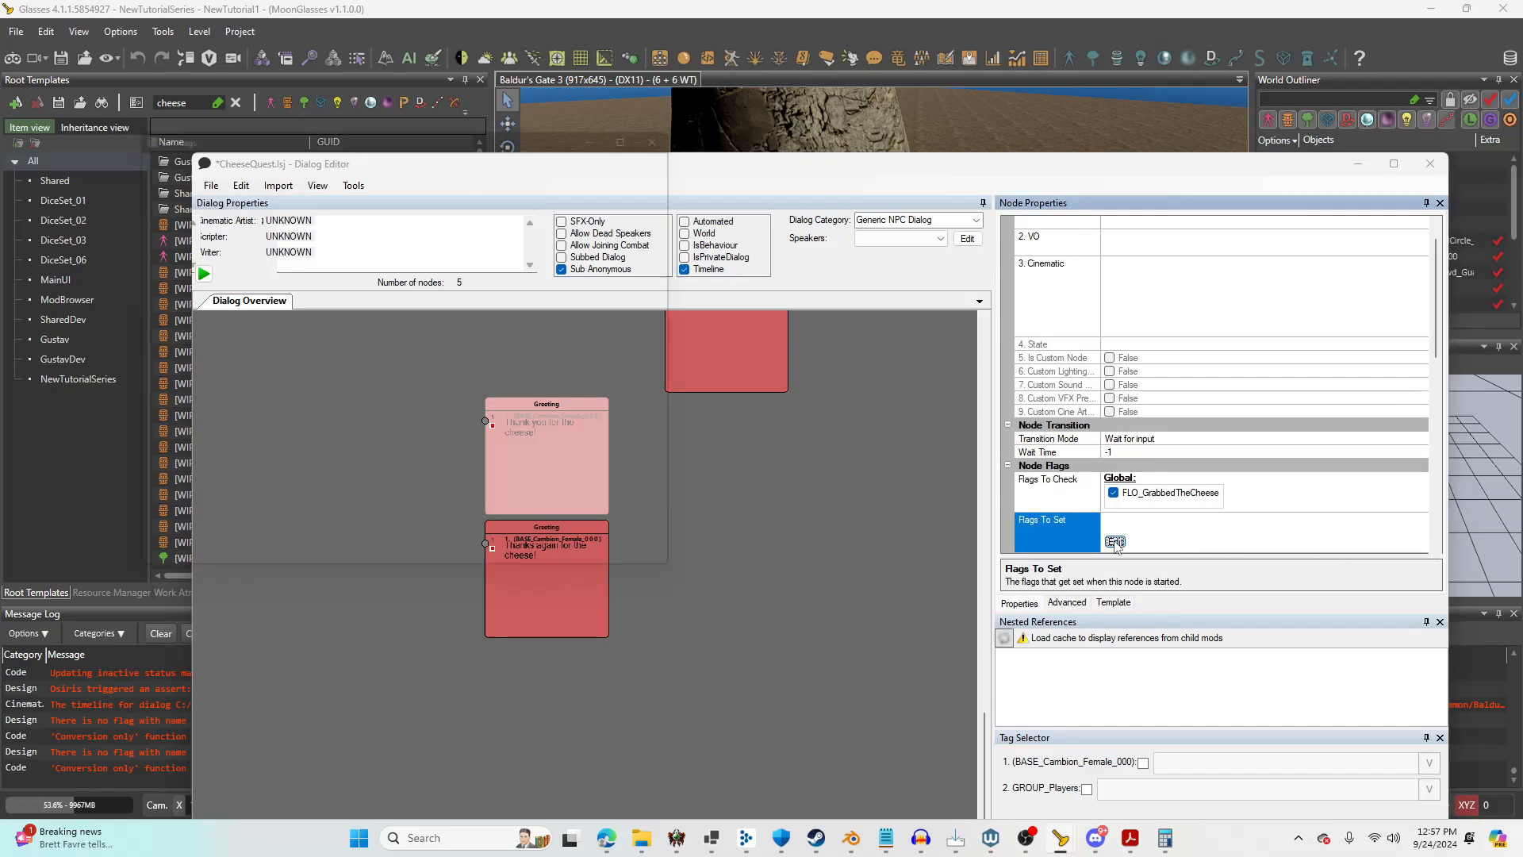
{"action": "left_click", "coordinate": [147, 214]}
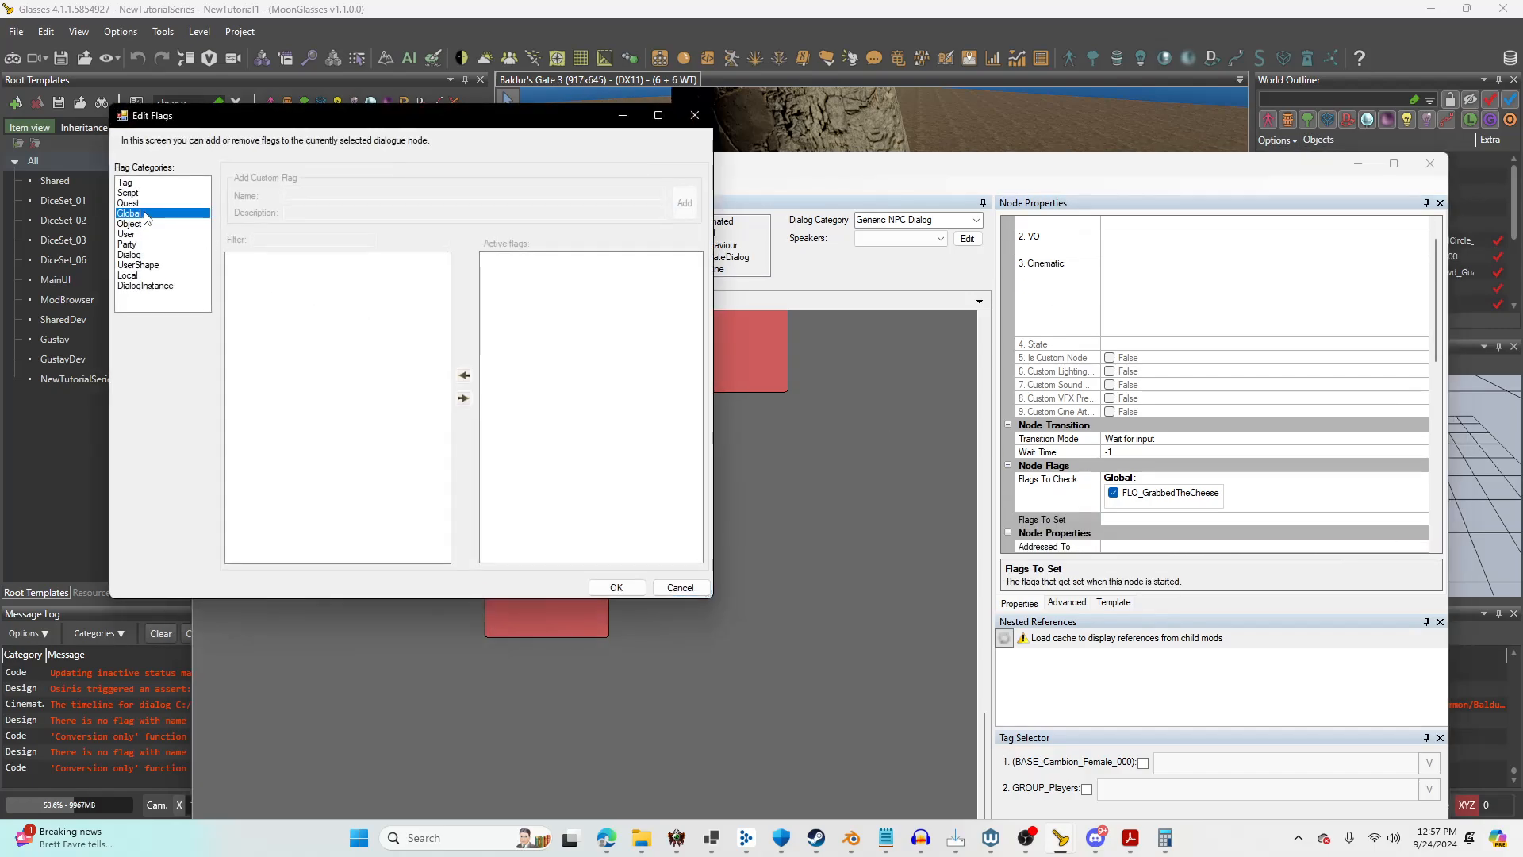
{"action": "left_click", "coordinate": [369, 198]}
{"action": "type", "text": "FLO"}
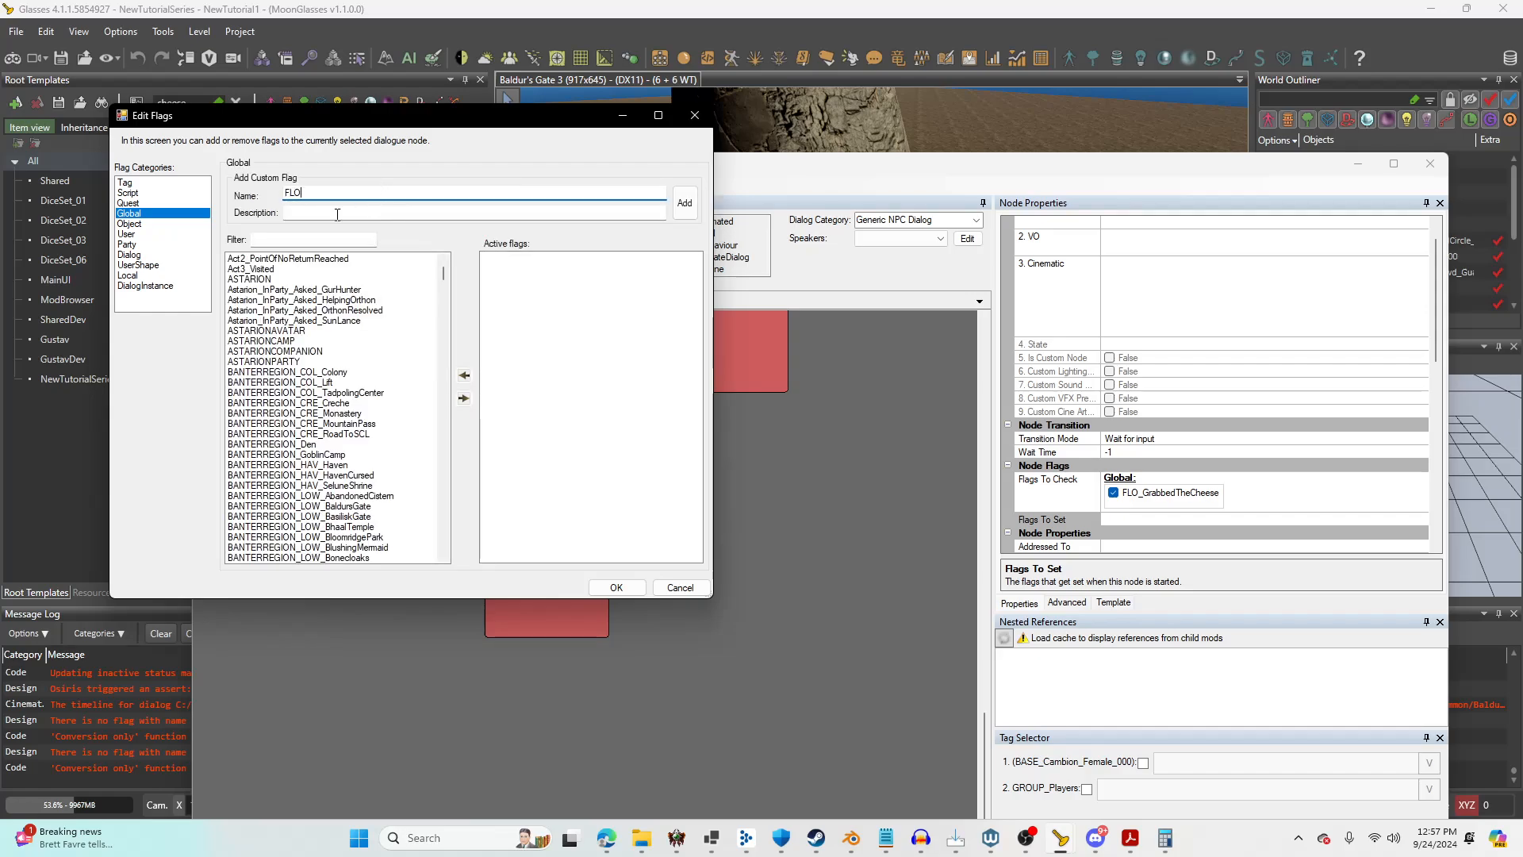
{"action": "left_click", "coordinate": [333, 240]}
{"action": "type", "text": "FLO"}
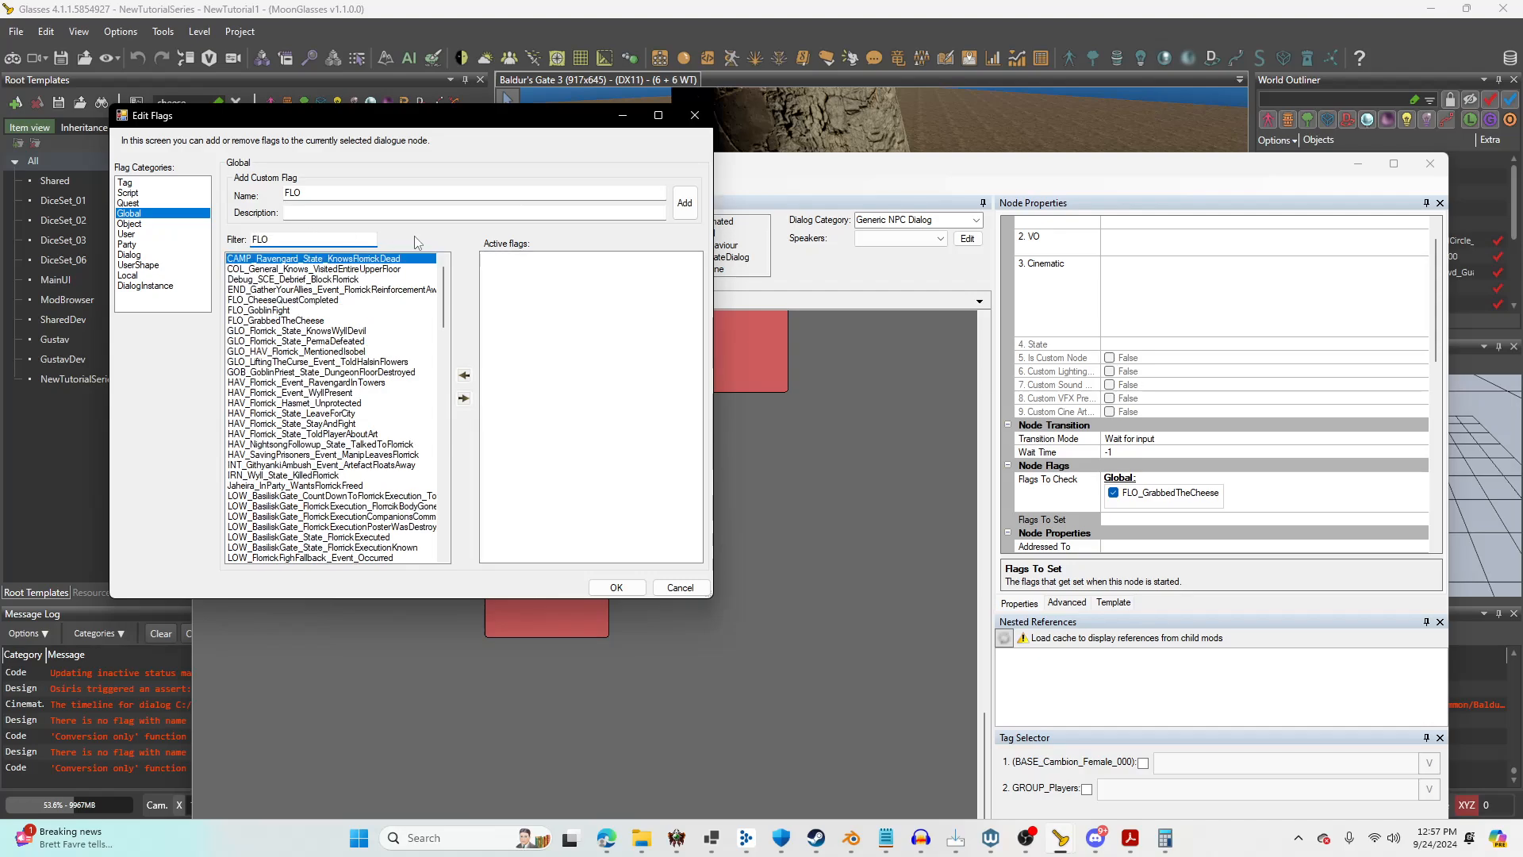
{"action": "double_click", "coordinate": [318, 299]}
{"action": "left_click", "coordinate": [616, 587]}
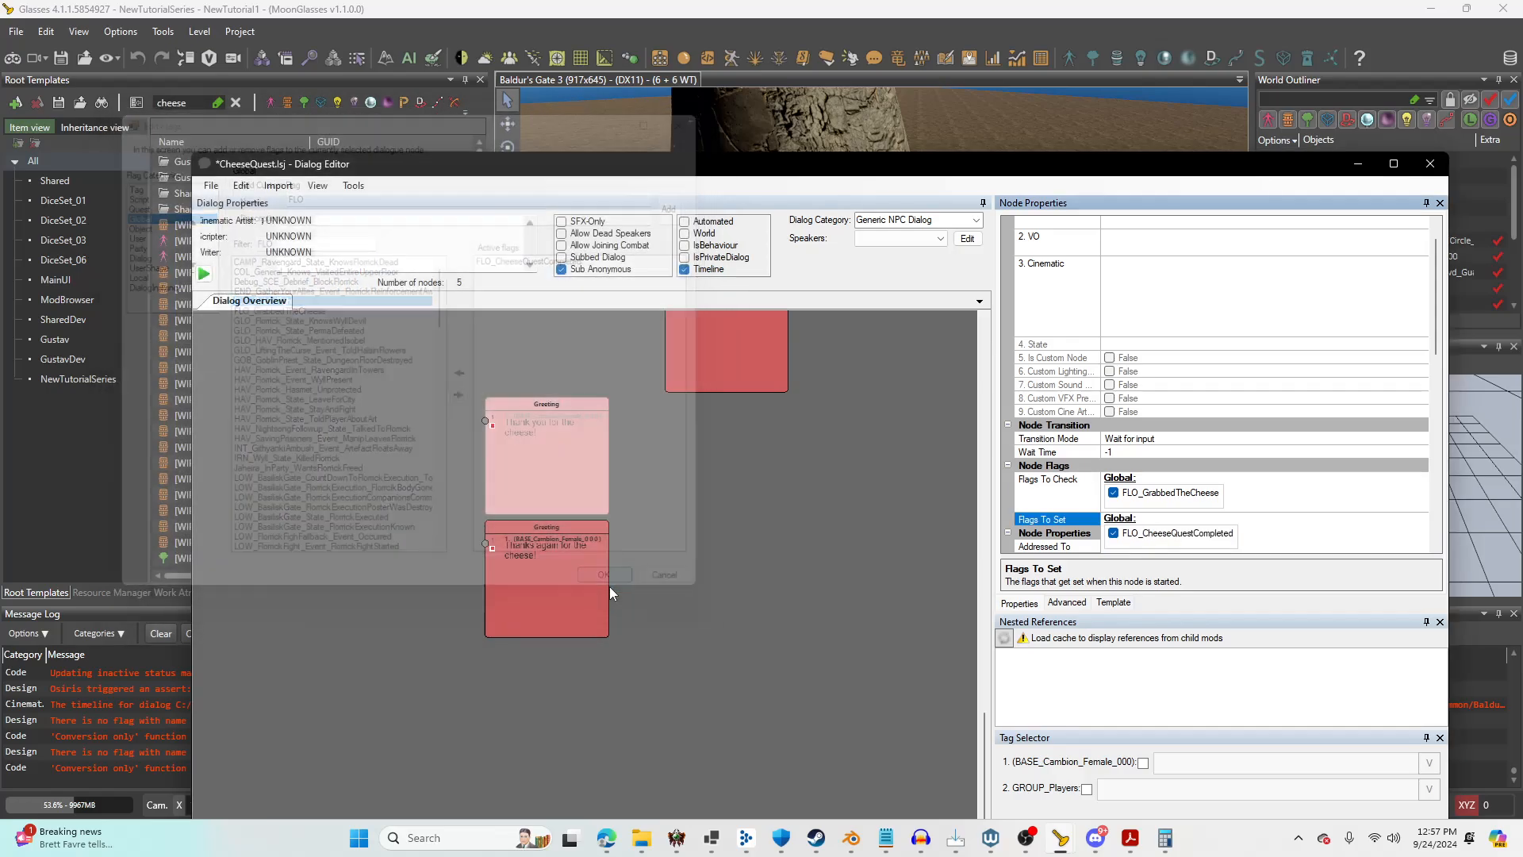
Save the CheeseQuest dialog and close the Dialog Editor.
{"action": "left_click", "coordinate": [211, 185]}
{"action": "mouse_move", "coordinate": [238, 256]}
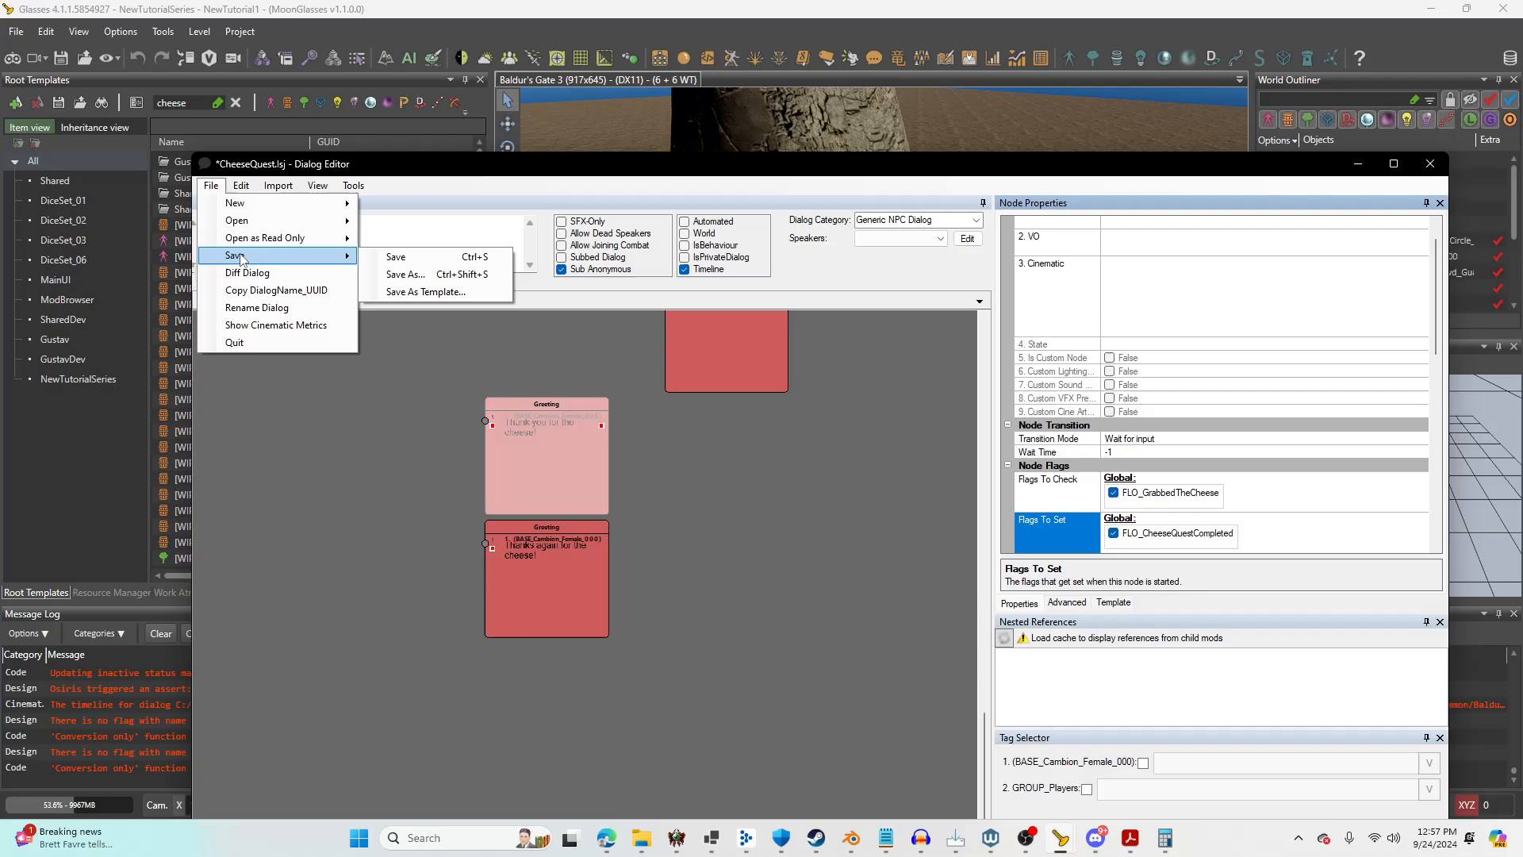
{"action": "left_click", "coordinate": [395, 257]}
{"action": "left_click", "coordinate": [802, 462]}
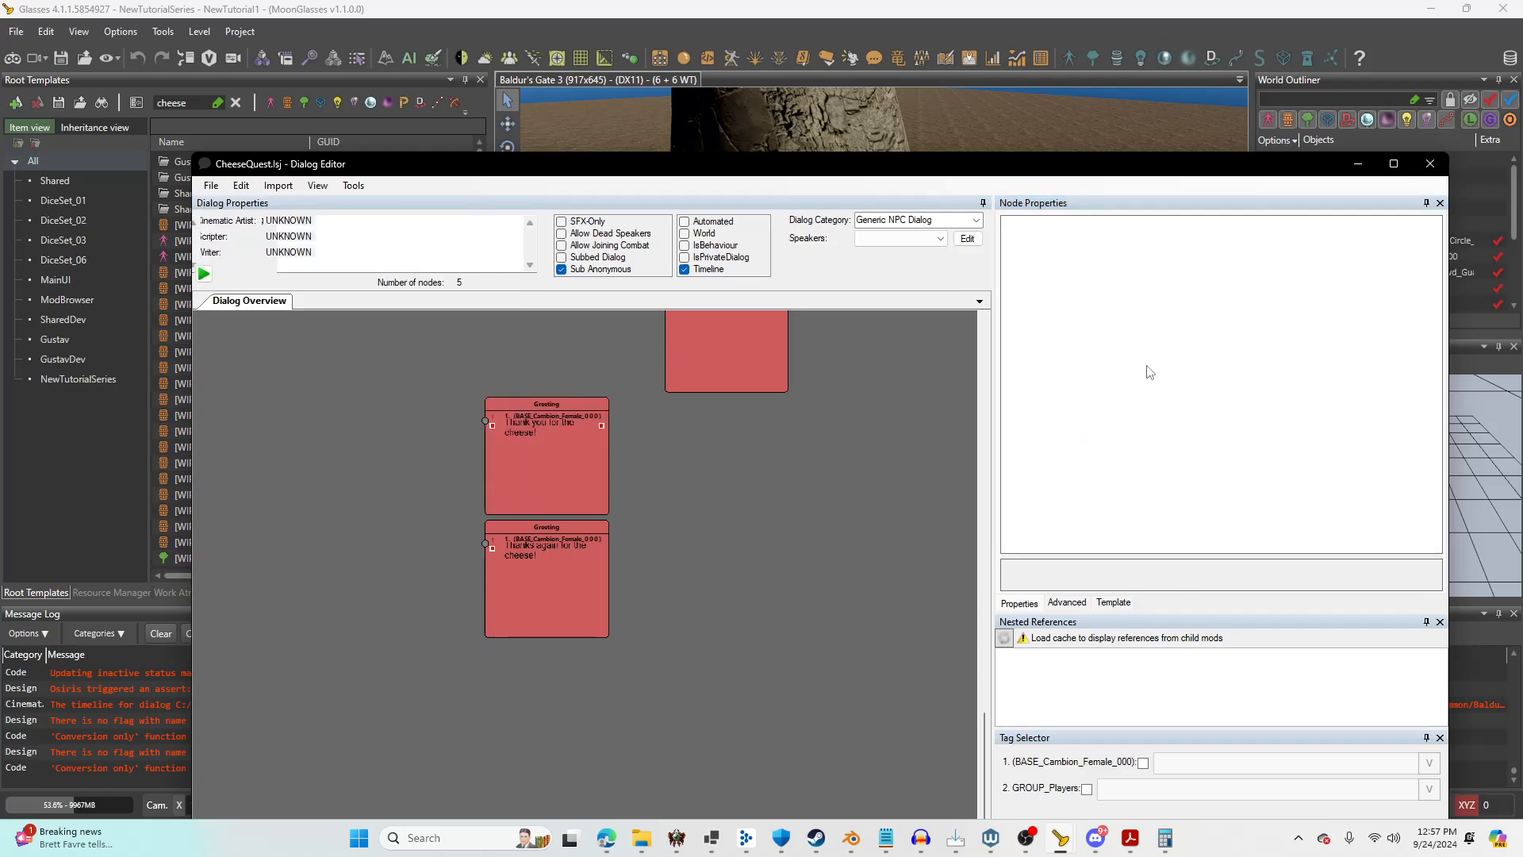
{"action": "left_click", "coordinate": [1430, 164]}
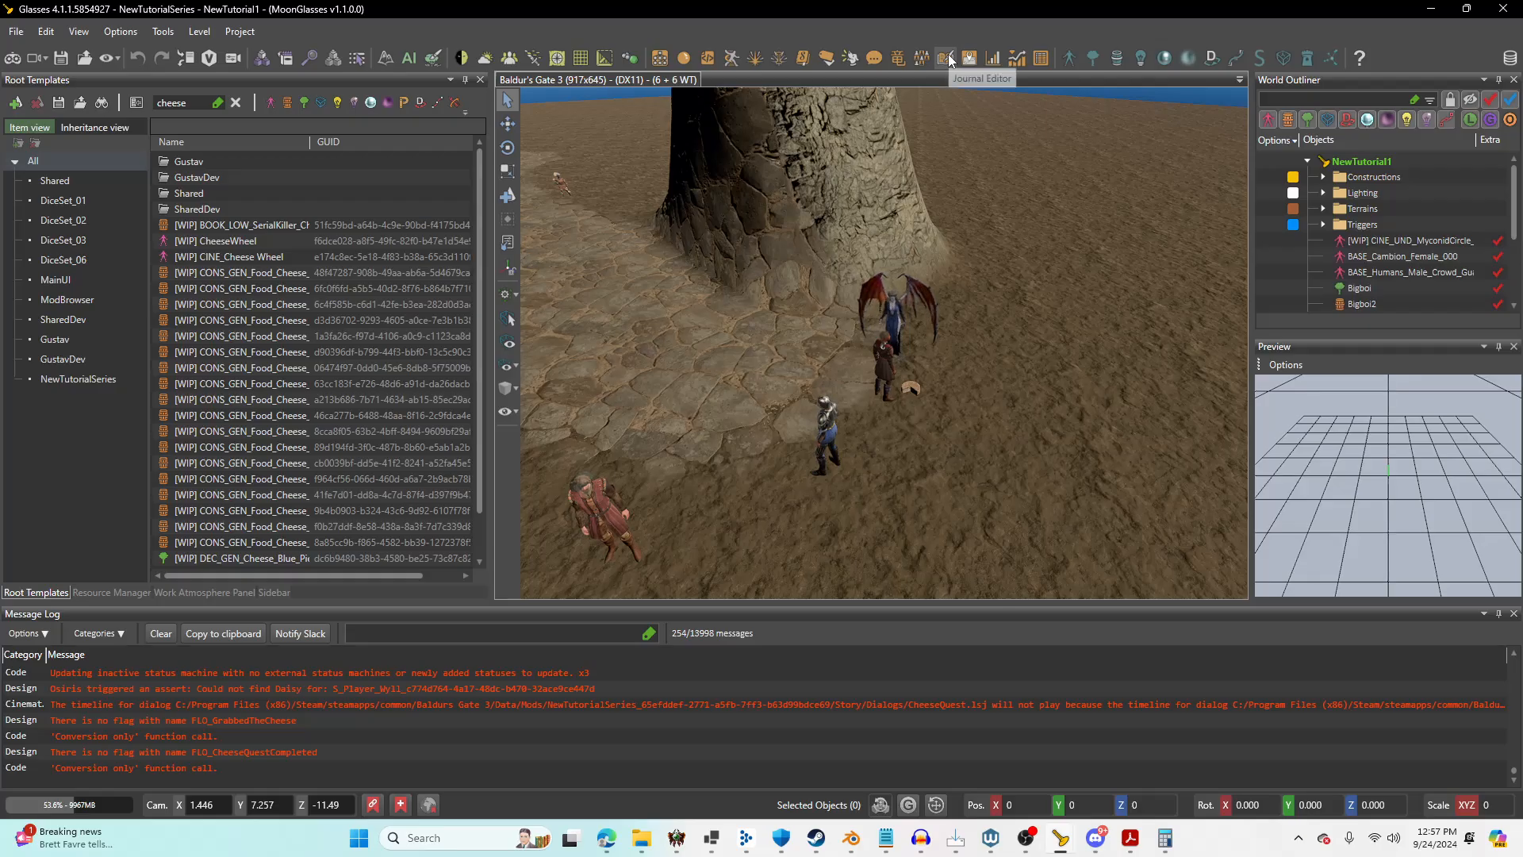
Open the Journal Editor and expand NewTutorialSeries' FLO_CheeseQuest down to the quest steps of the FLO_ReturnThecheese objective.
{"action": "left_click", "coordinate": [946, 58]}
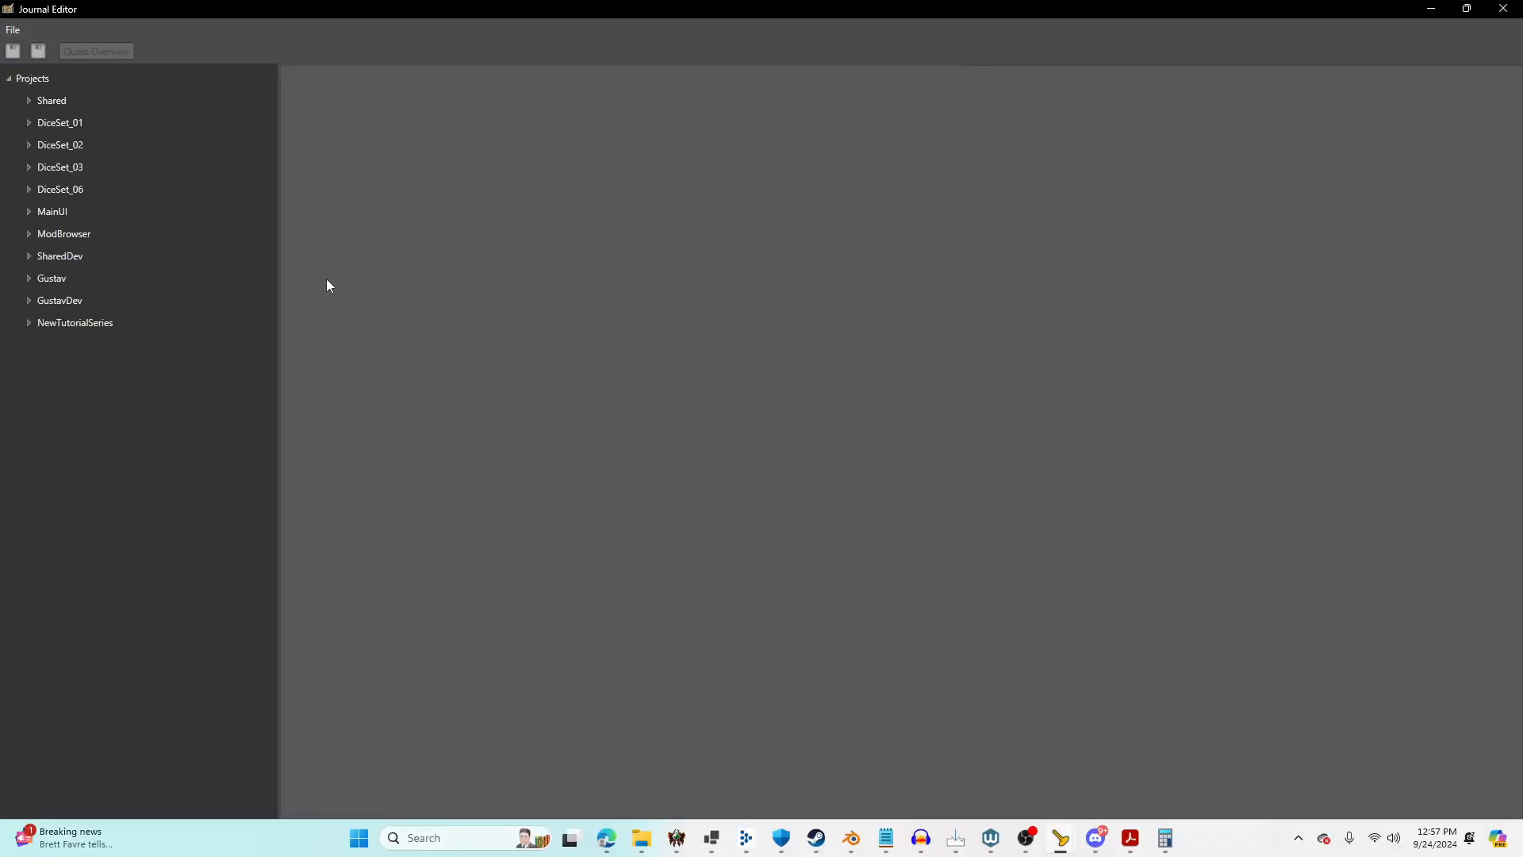
{"action": "left_click", "coordinate": [30, 323]}
{"action": "left_click", "coordinate": [52, 345]}
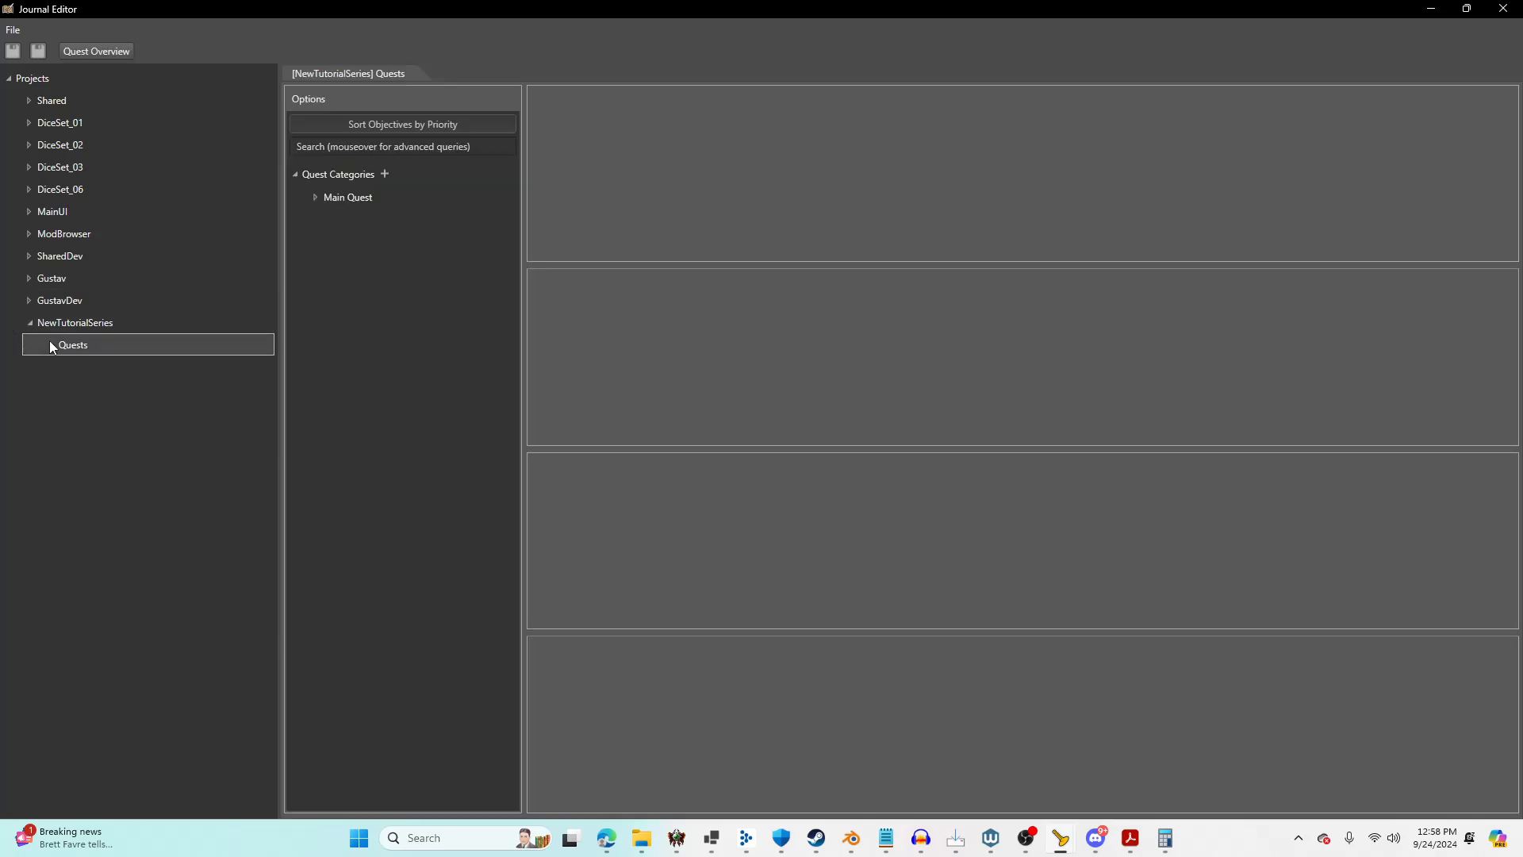
{"action": "left_click", "coordinate": [322, 200]}
{"action": "left_click", "coordinate": [355, 242]}
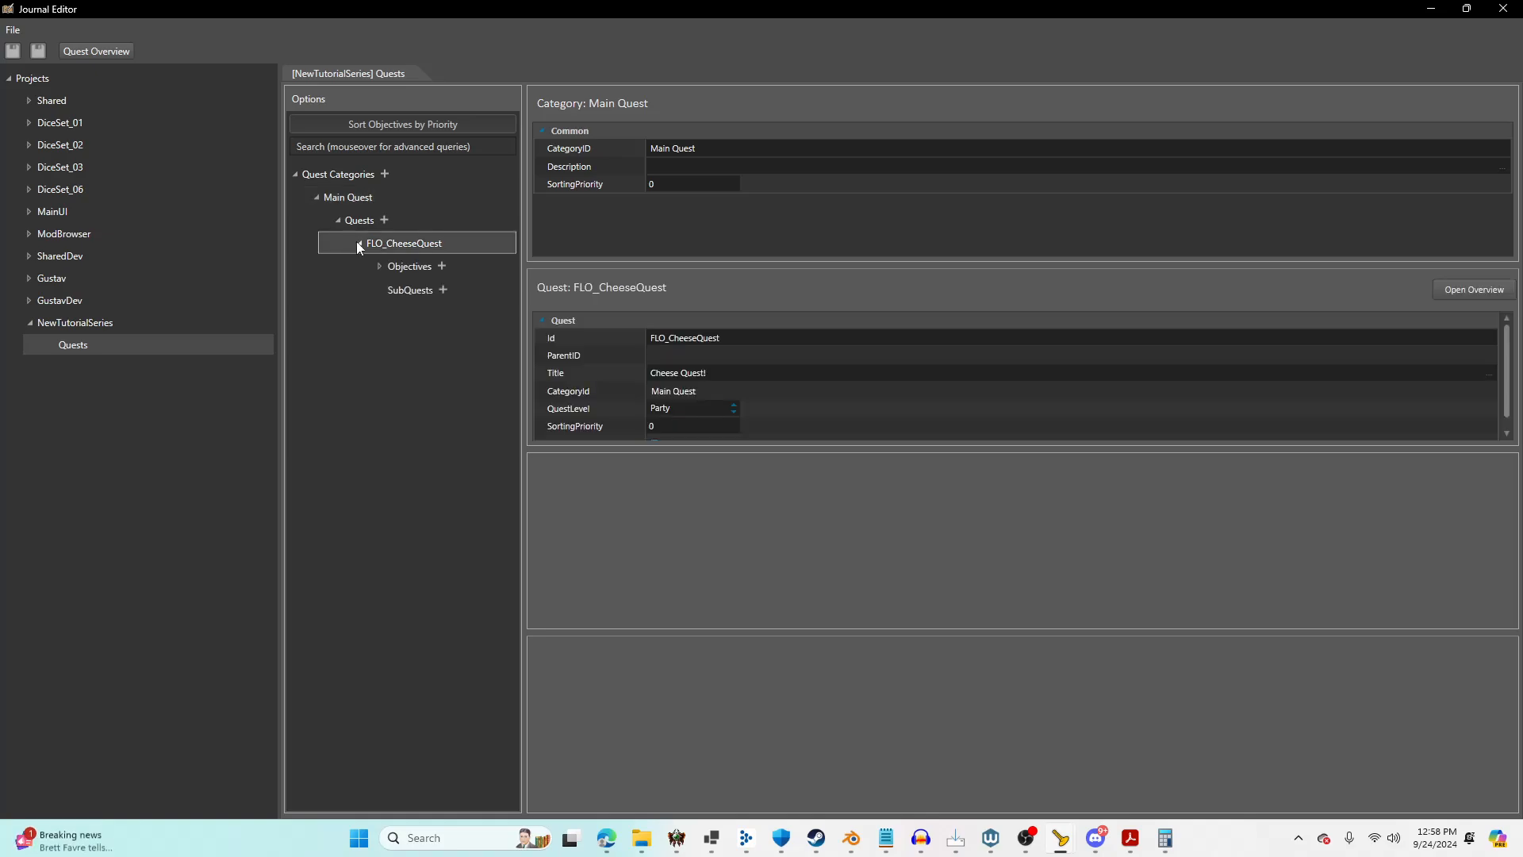
{"action": "left_click", "coordinate": [380, 267]}
{"action": "left_click", "coordinate": [399, 312]}
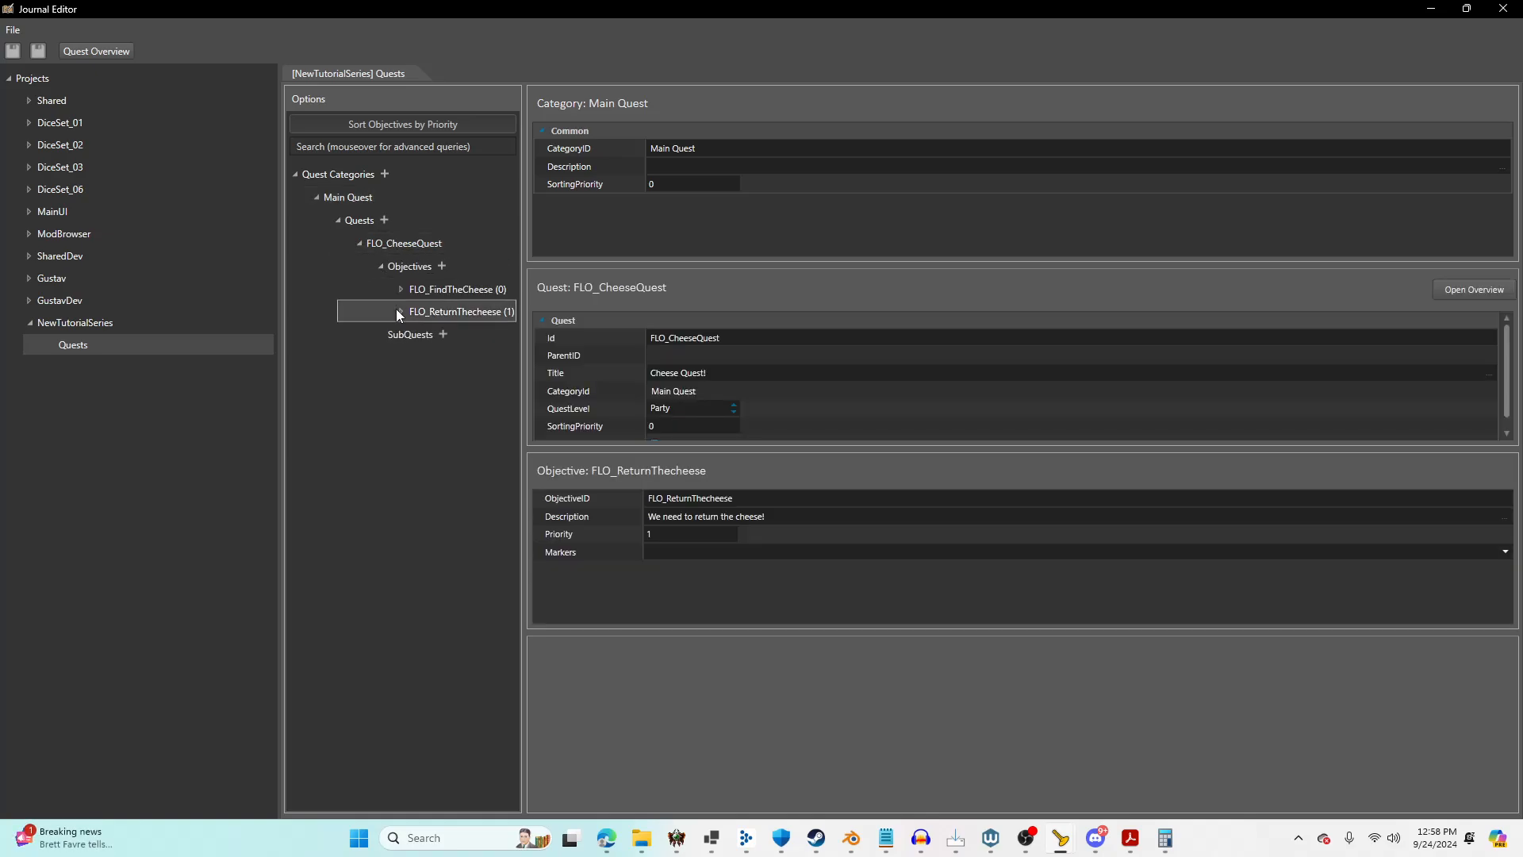
{"action": "left_click", "coordinate": [400, 314]}
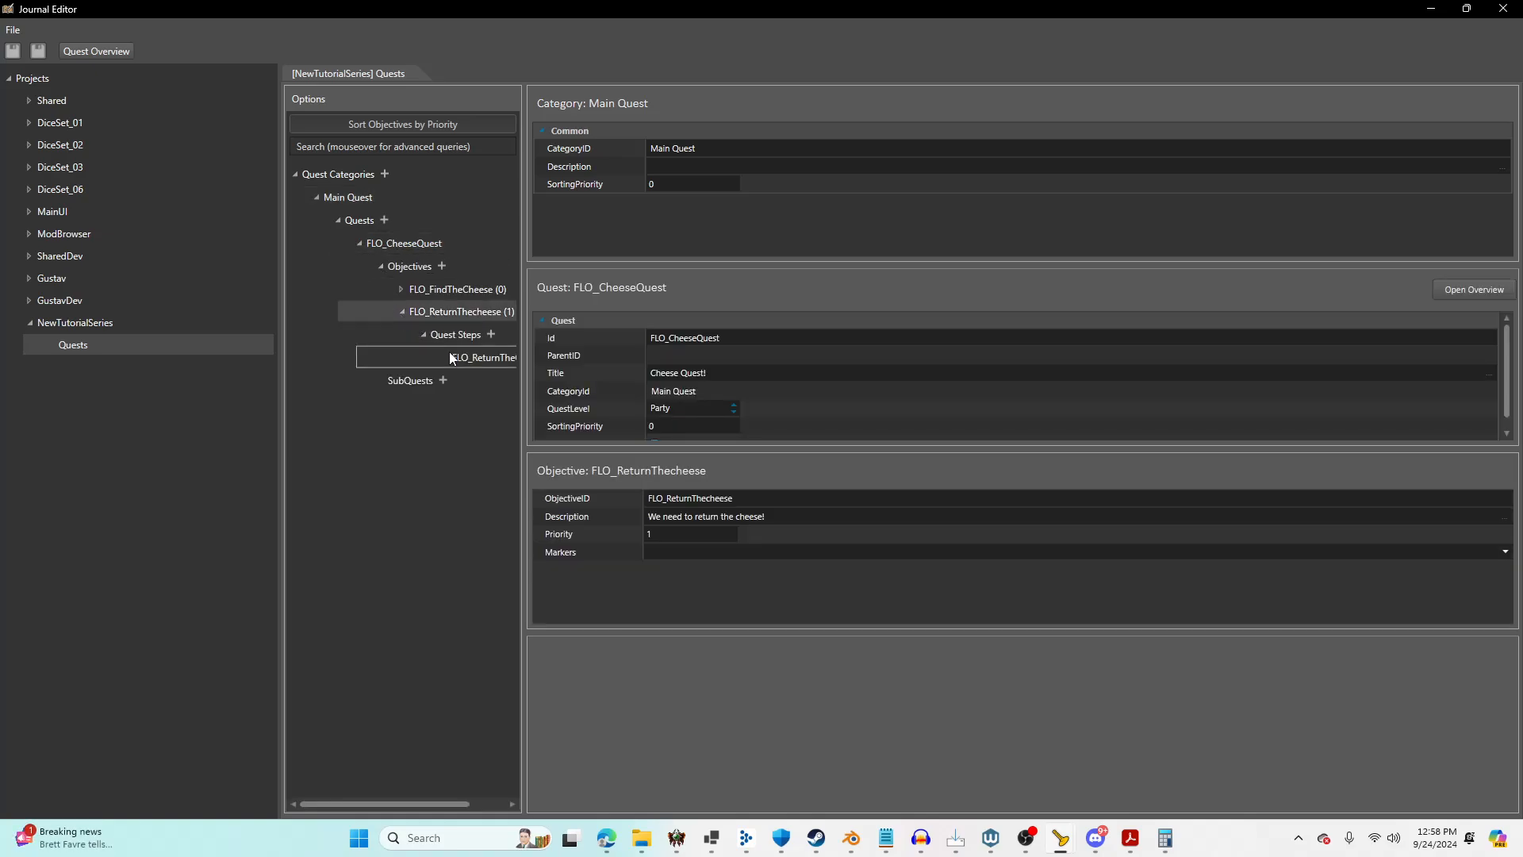
Add a quest step FLO_CheeseReturned to the FLO_ReturnThecheese objective, describe it as having returned the cheese, and close the Journal Editor.
{"action": "left_click", "coordinate": [491, 334]}
{"action": "left_click", "coordinate": [747, 692]}
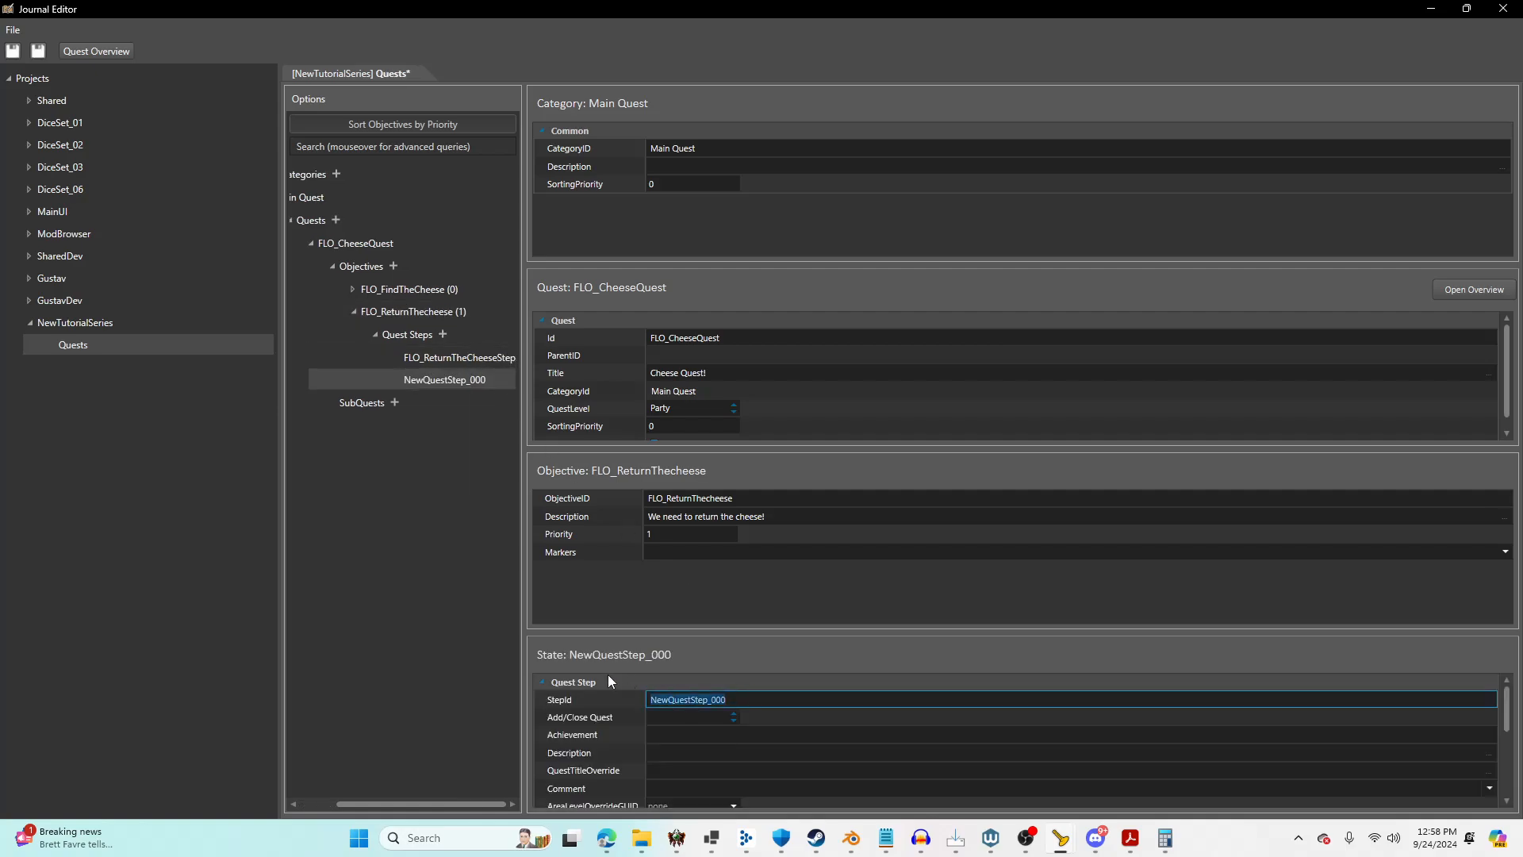
{"action": "type", "text": "FLO_CheeseReturned"}
{"action": "left_click", "coordinate": [668, 751]}
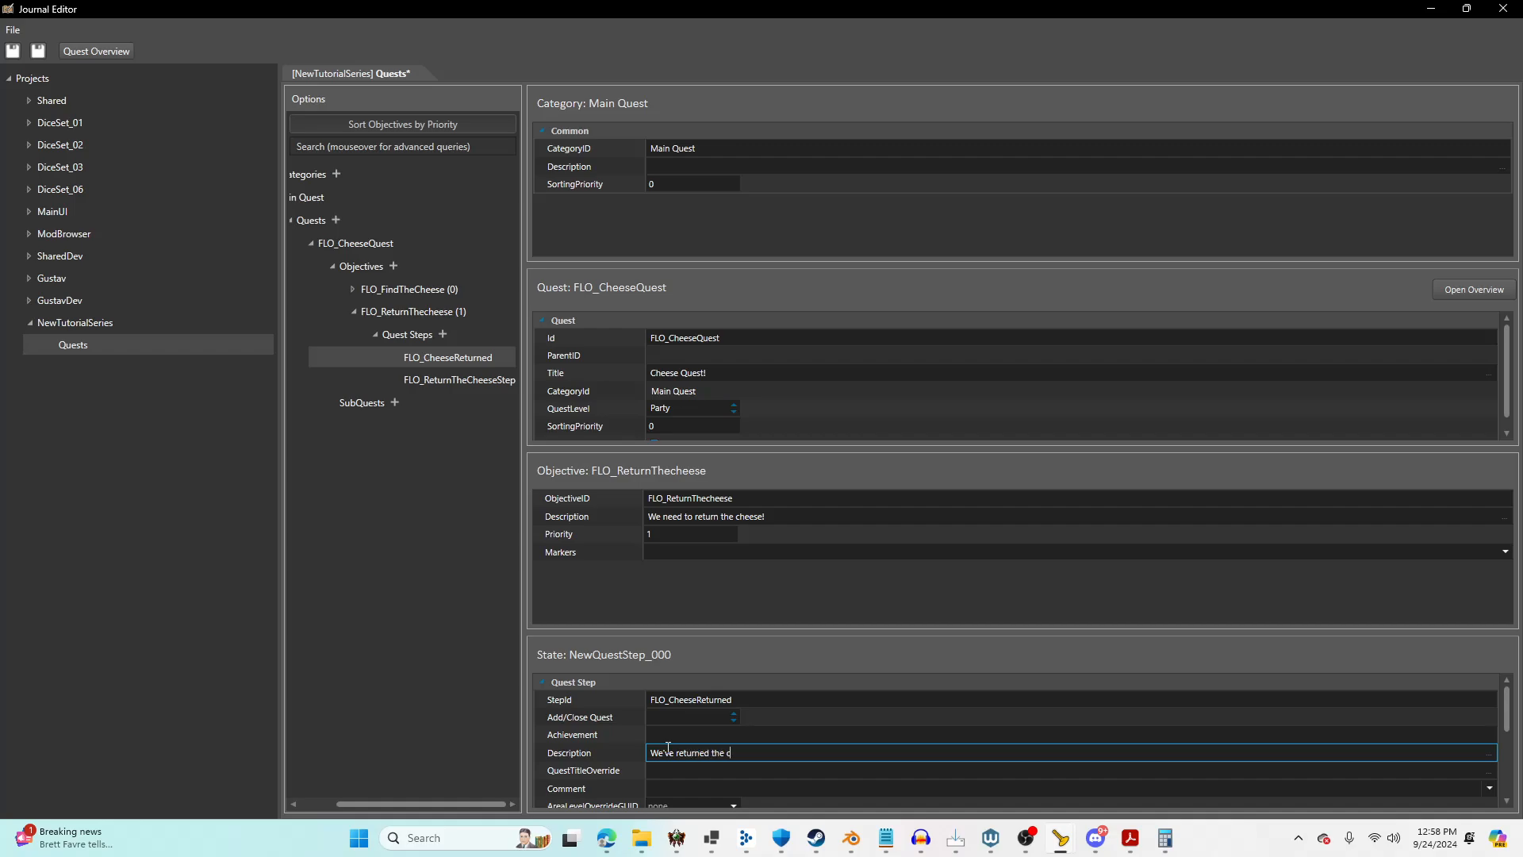
{"action": "left_click", "coordinate": [1511, 6]}
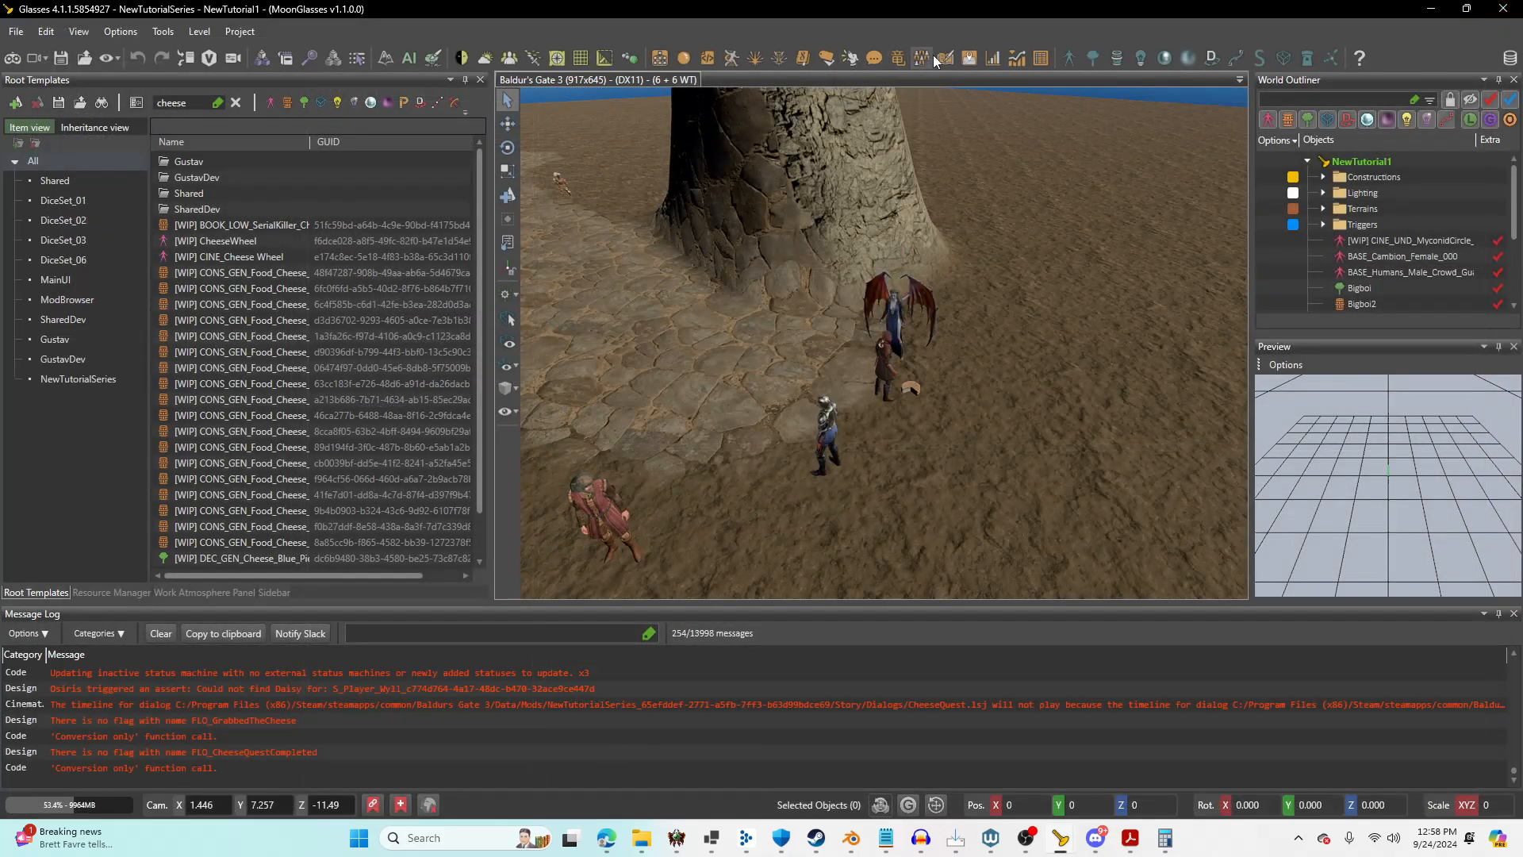
Open the Dialog Editor and load the recent CheeseQuest.lsj dialog of NewTutorialSeries.
{"action": "left_click", "coordinate": [873, 63]}
{"action": "left_click", "coordinate": [170, 178]}
{"action": "mouse_move", "coordinate": [238, 212]}
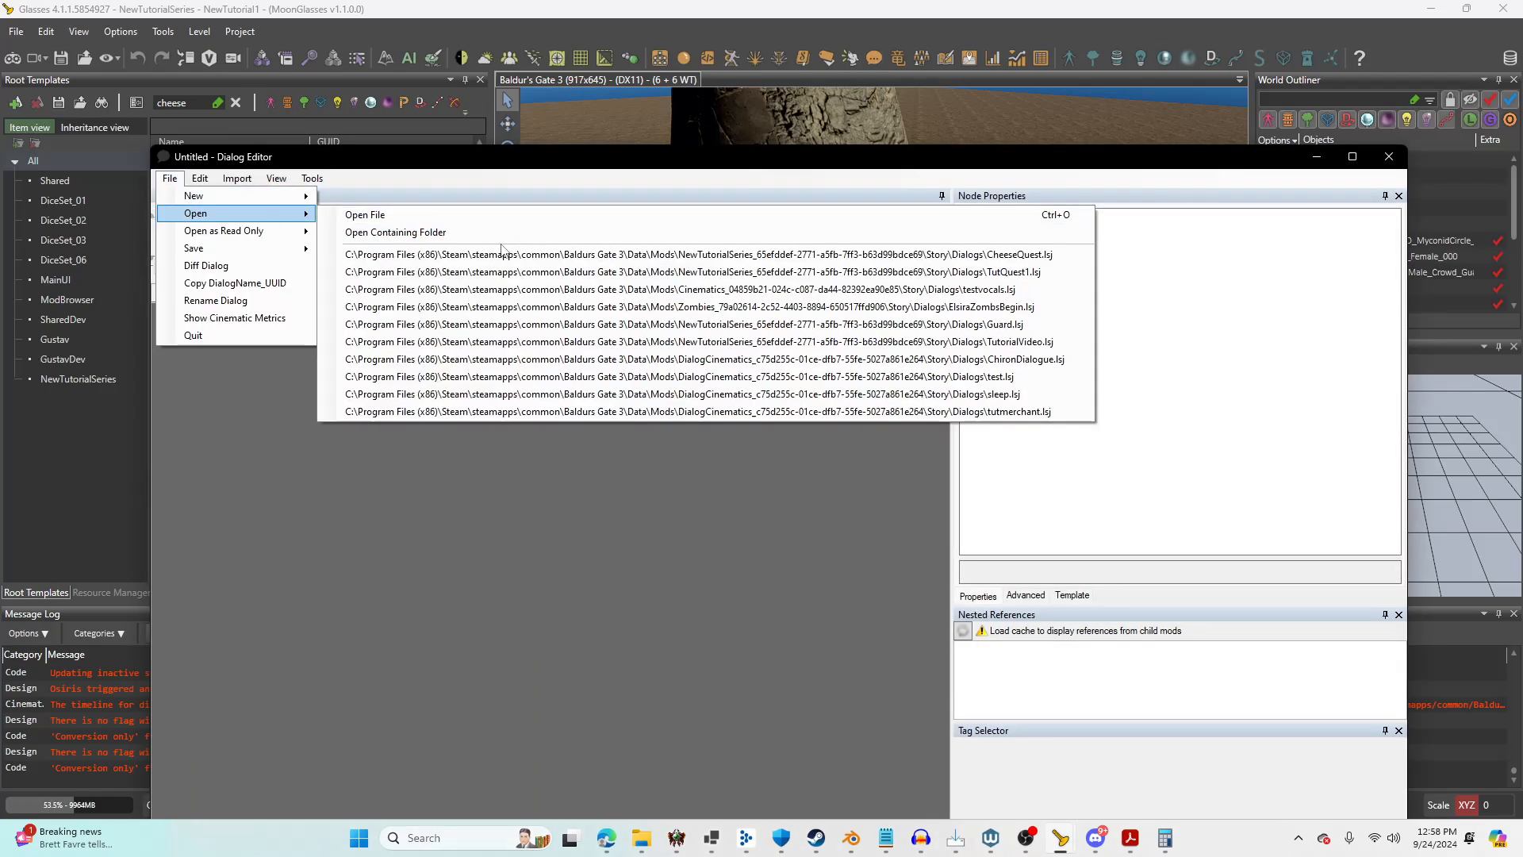
{"action": "left_click", "coordinate": [501, 254]}
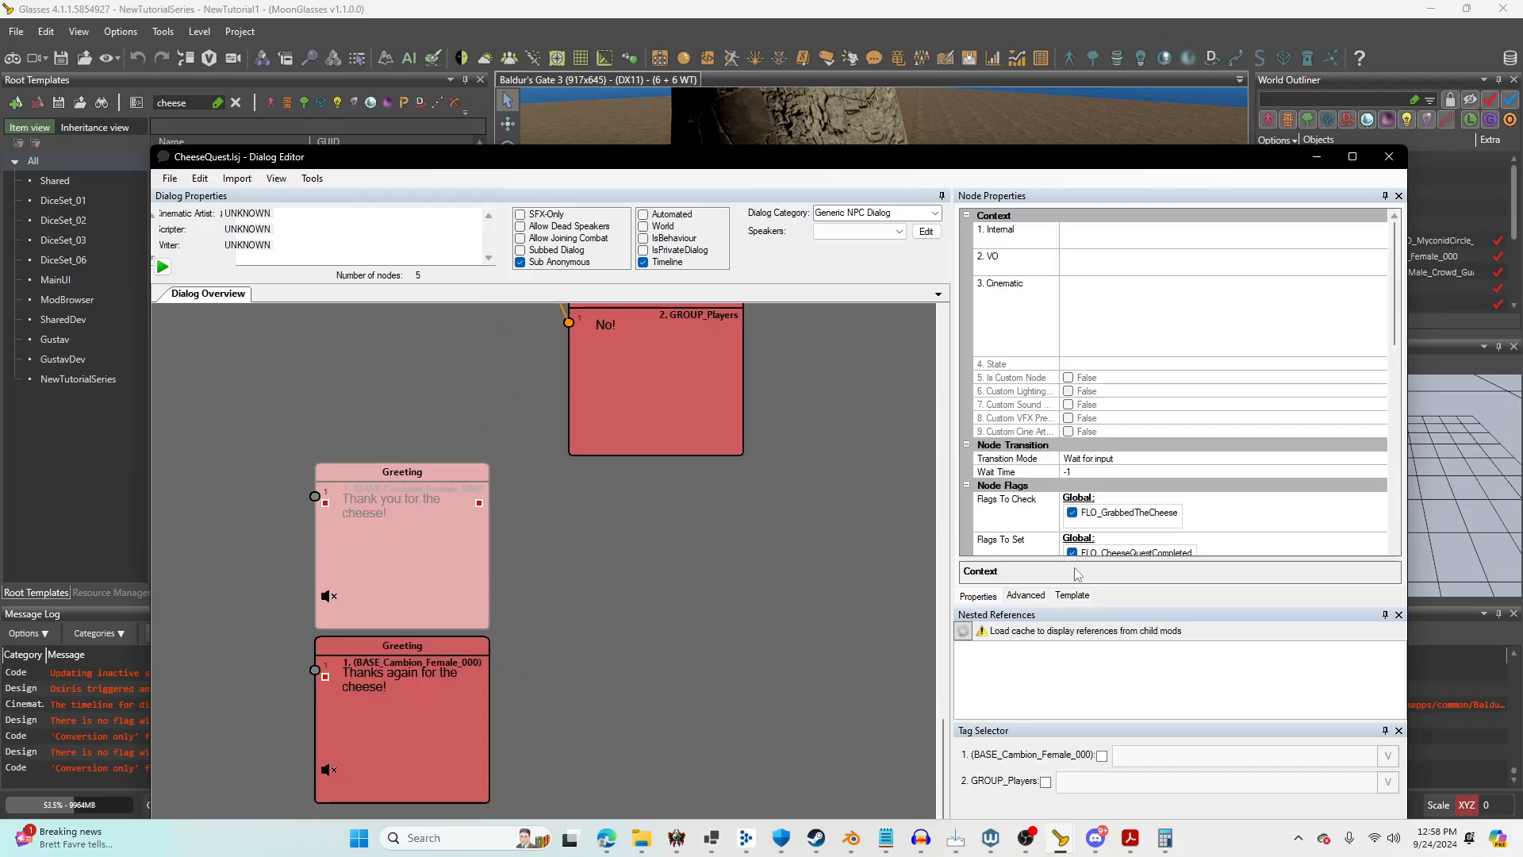
Make the "Thank you for the cheese!" greeting also set the quest flag FLO_CheeseQuest - FLO_CheeseReturned.
{"action": "left_click", "coordinate": [1198, 552]}
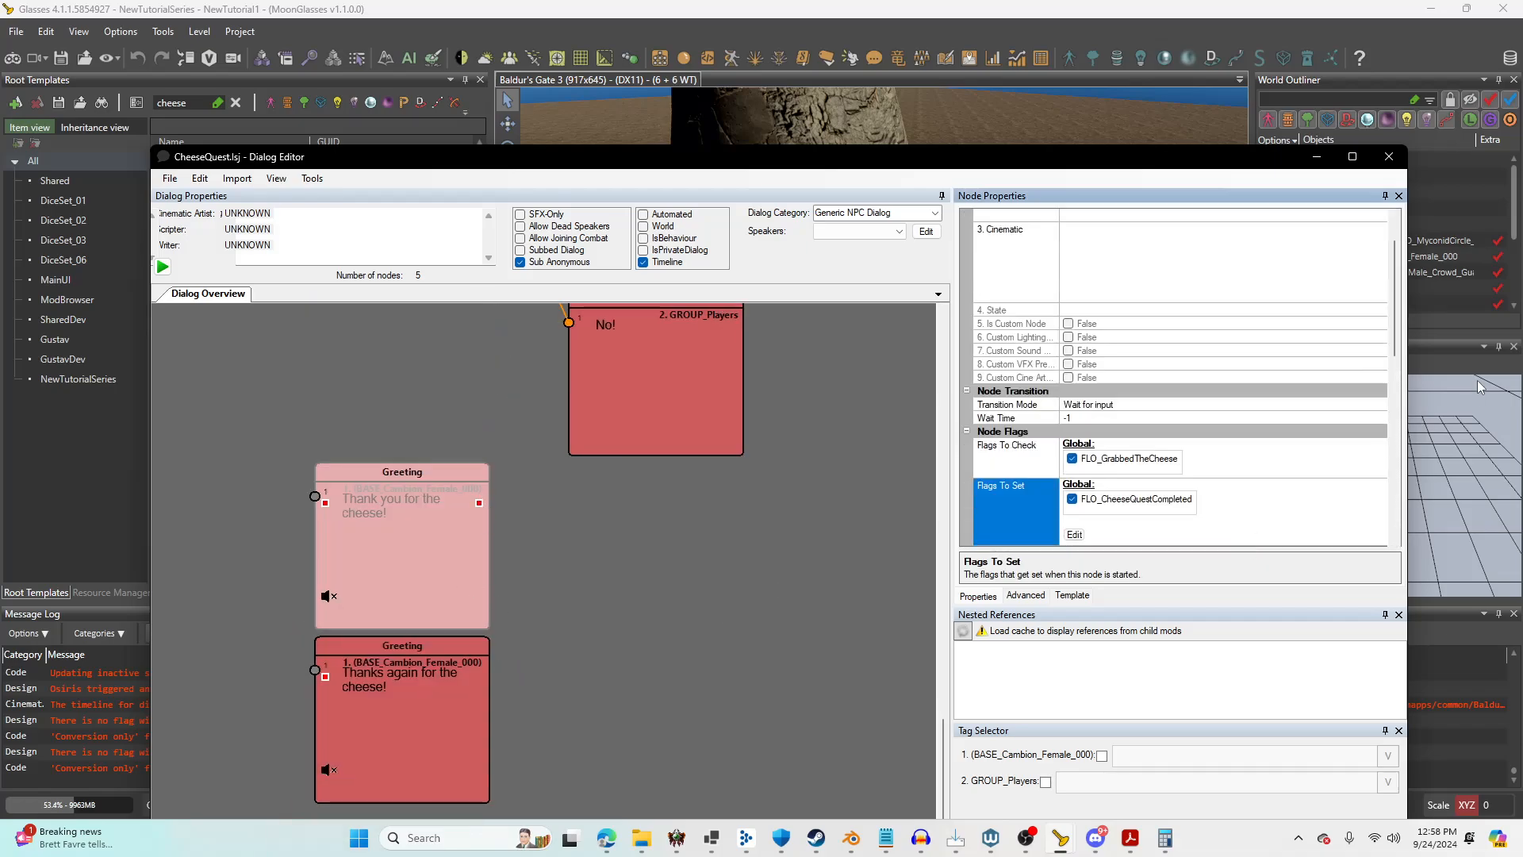
{"action": "left_click", "coordinate": [1074, 536]}
{"action": "left_click", "coordinate": [211, 286]}
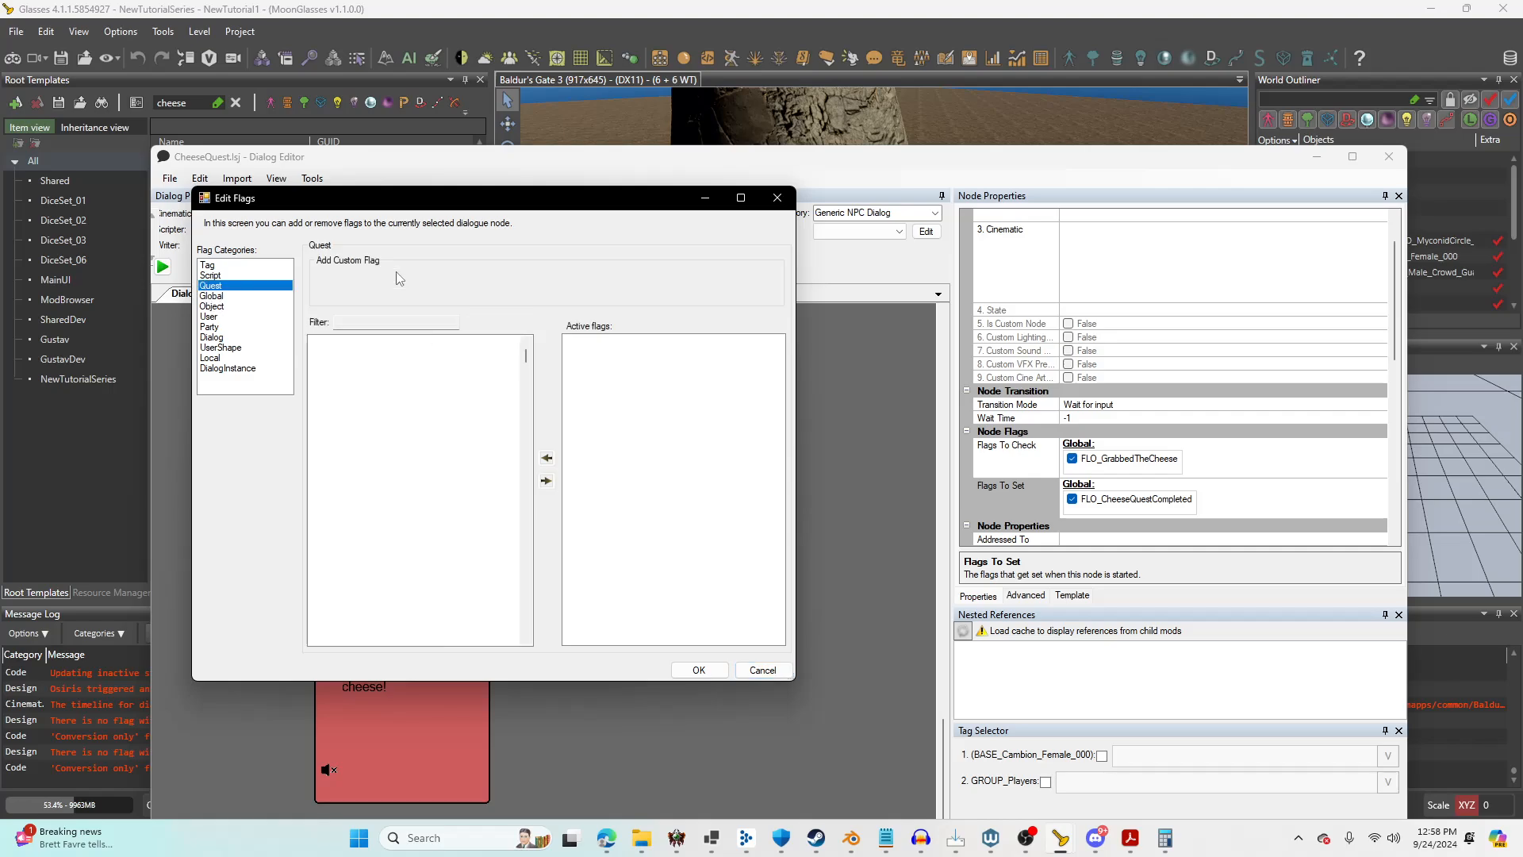
{"action": "left_click", "coordinate": [389, 323]}
{"action": "type", "text": "FLO"}
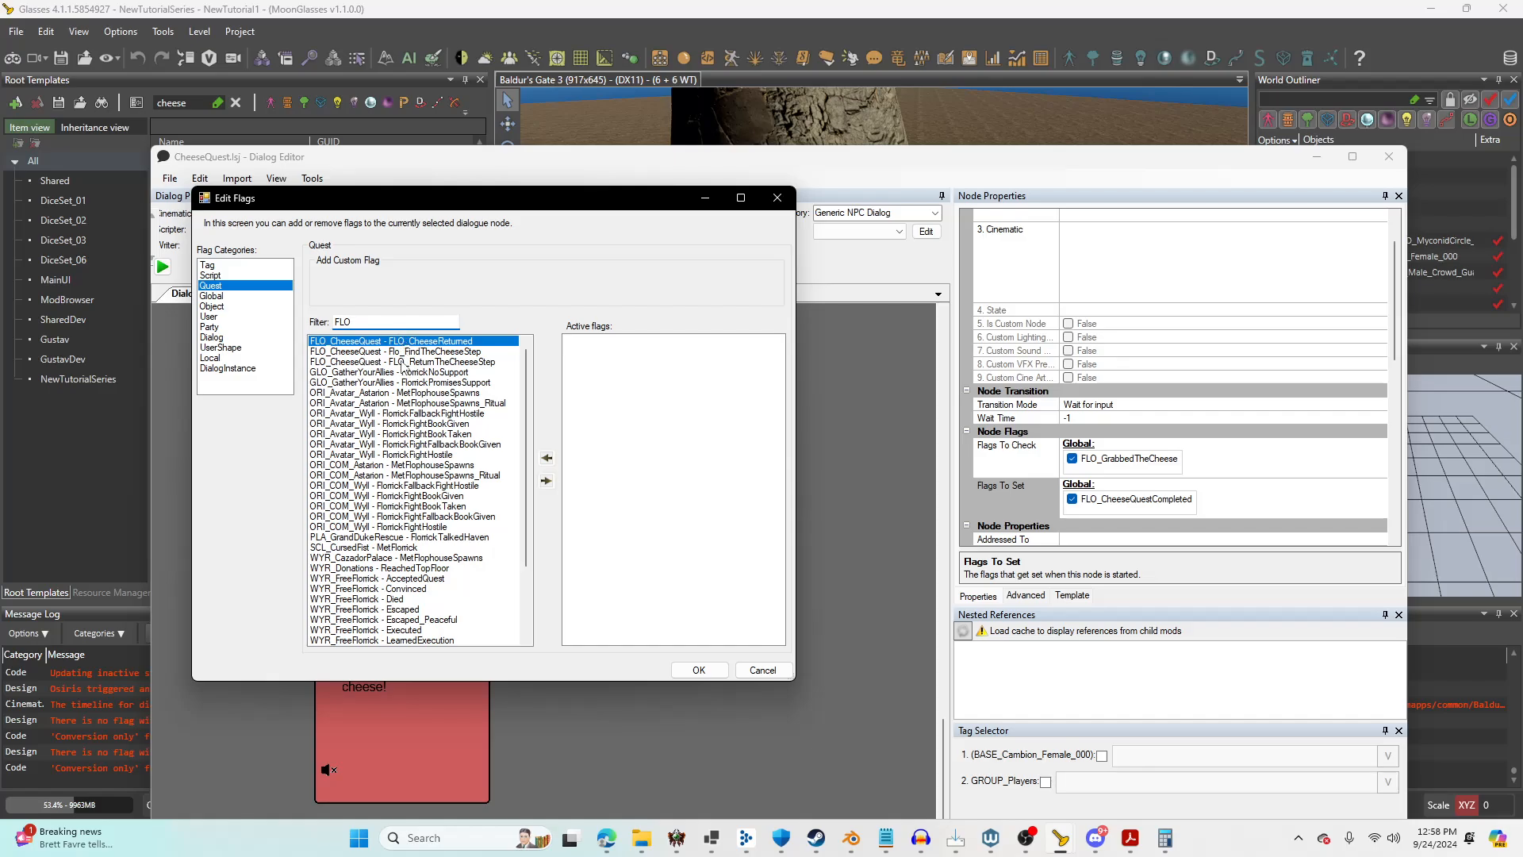
{"action": "double_click", "coordinate": [381, 341]}
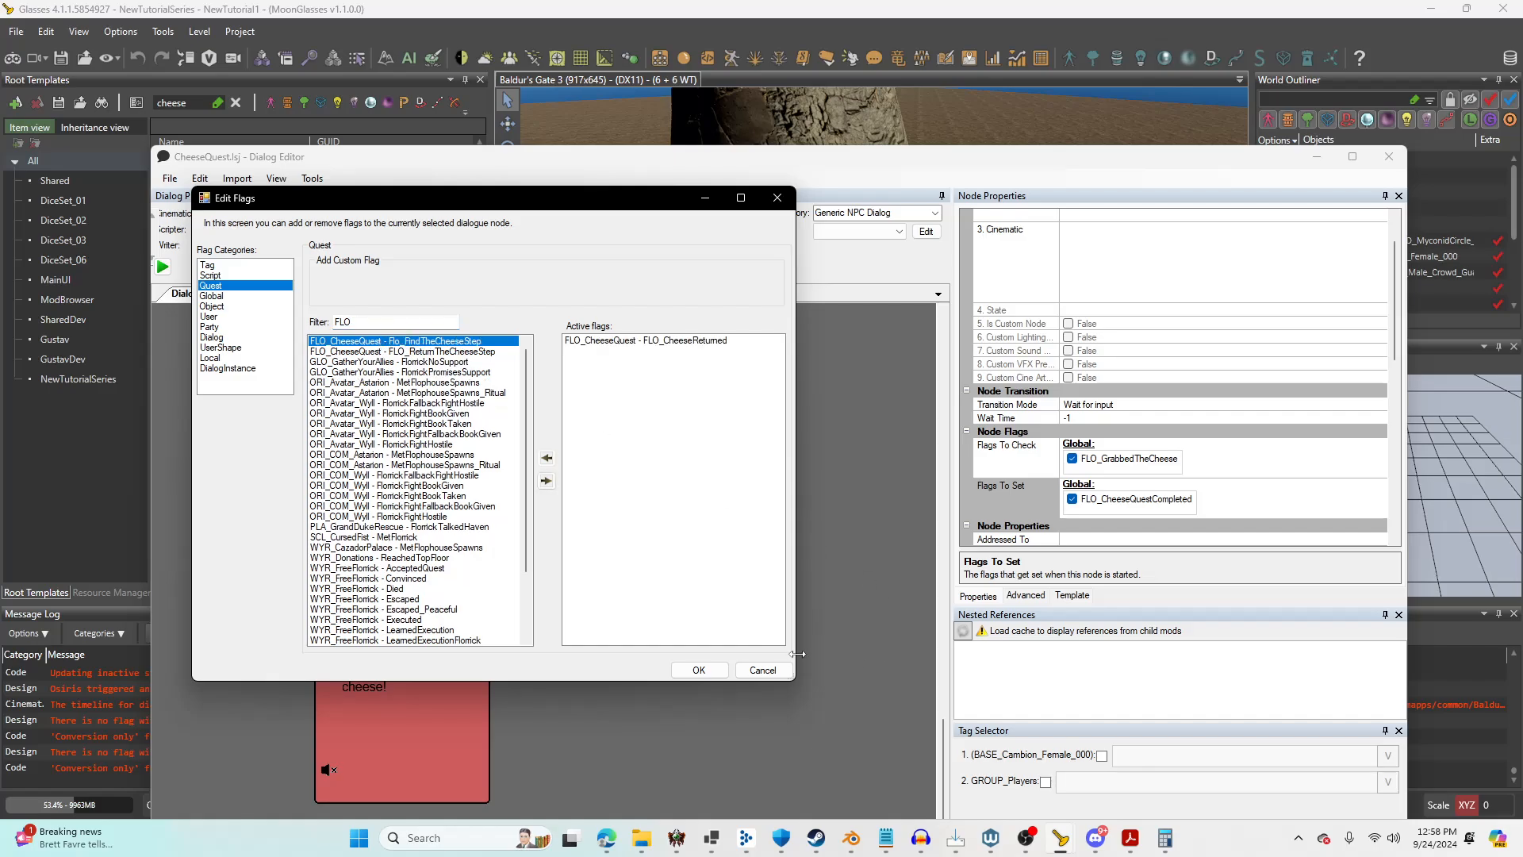
{"action": "left_click", "coordinate": [716, 674]}
Save the CheeseQuest dialog and close the Dialog Editor.
{"action": "left_click", "coordinate": [170, 178]}
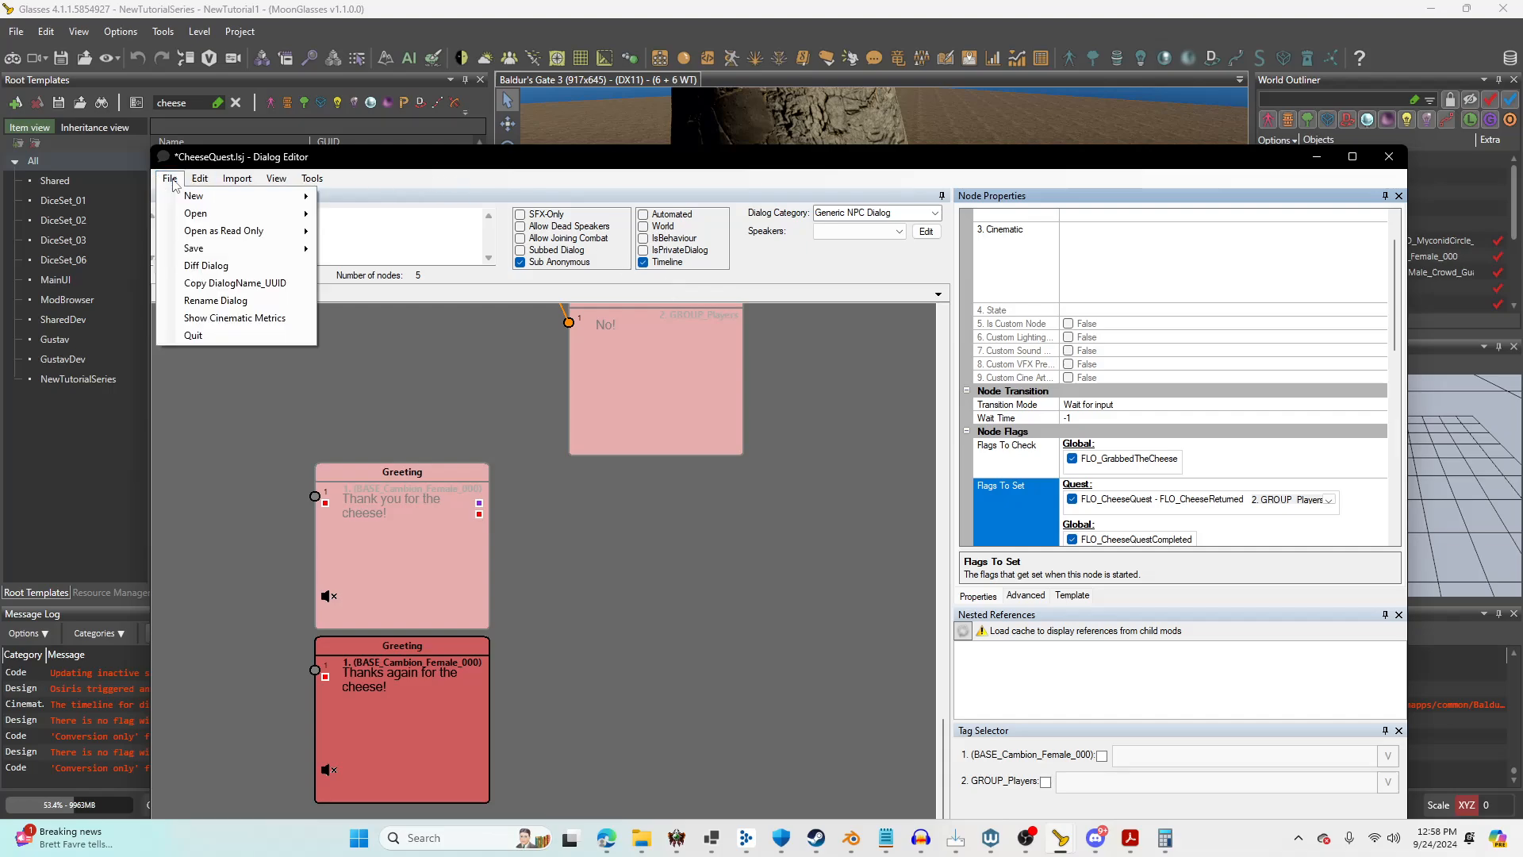
{"action": "mouse_move", "coordinate": [208, 248]}
{"action": "left_click", "coordinate": [350, 248]}
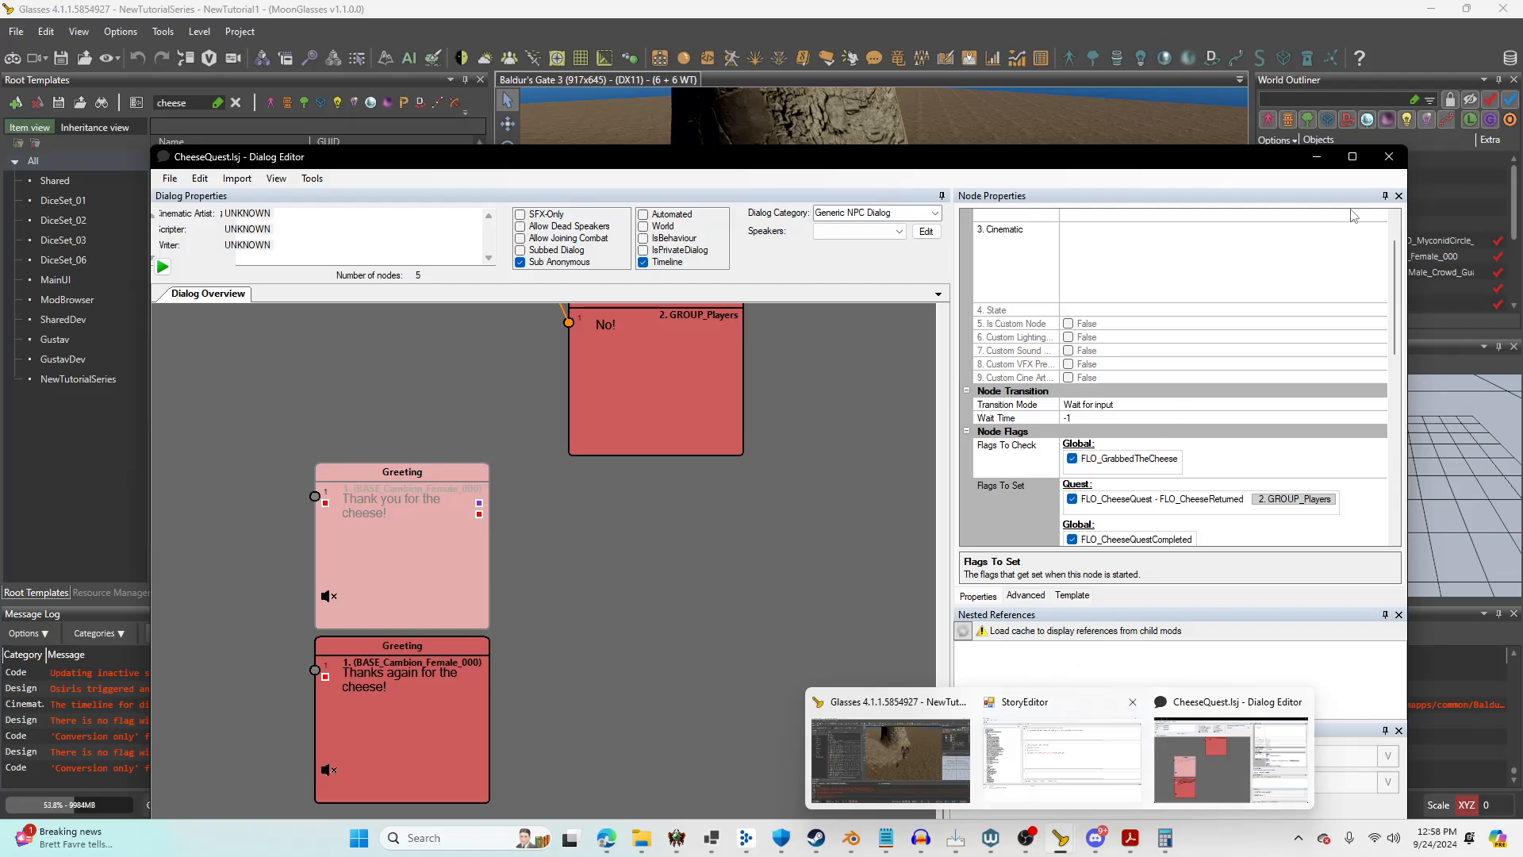
{"action": "left_click", "coordinate": [1387, 158]}
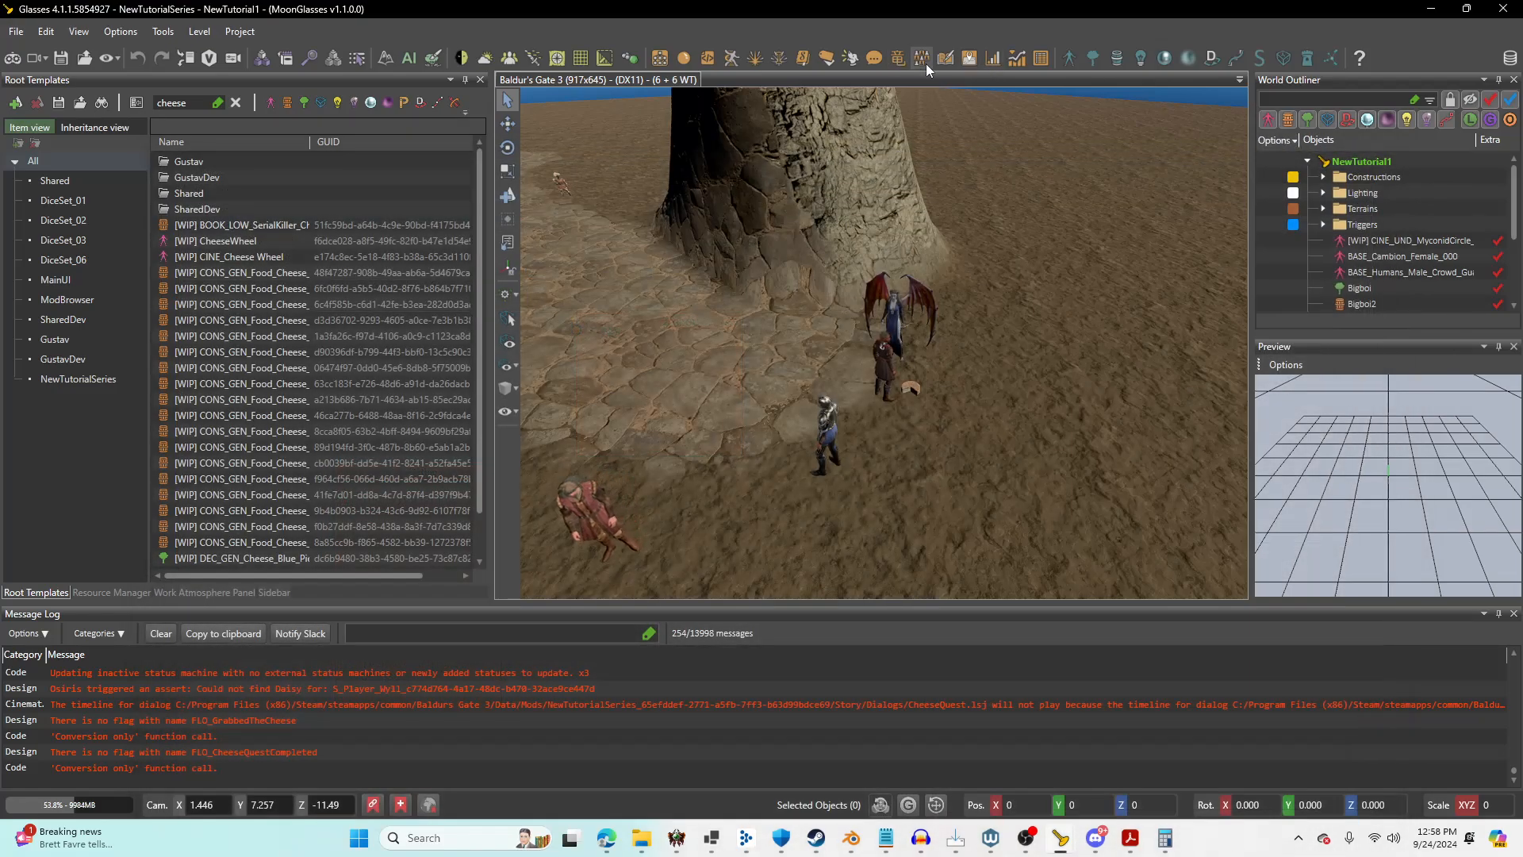
Reopen the Journal Editor and select the FLO_CheeseReturned quest step under NewTutorialSeries' FLO_ReturnThecheese objective.
{"action": "left_click", "coordinate": [938, 64]}
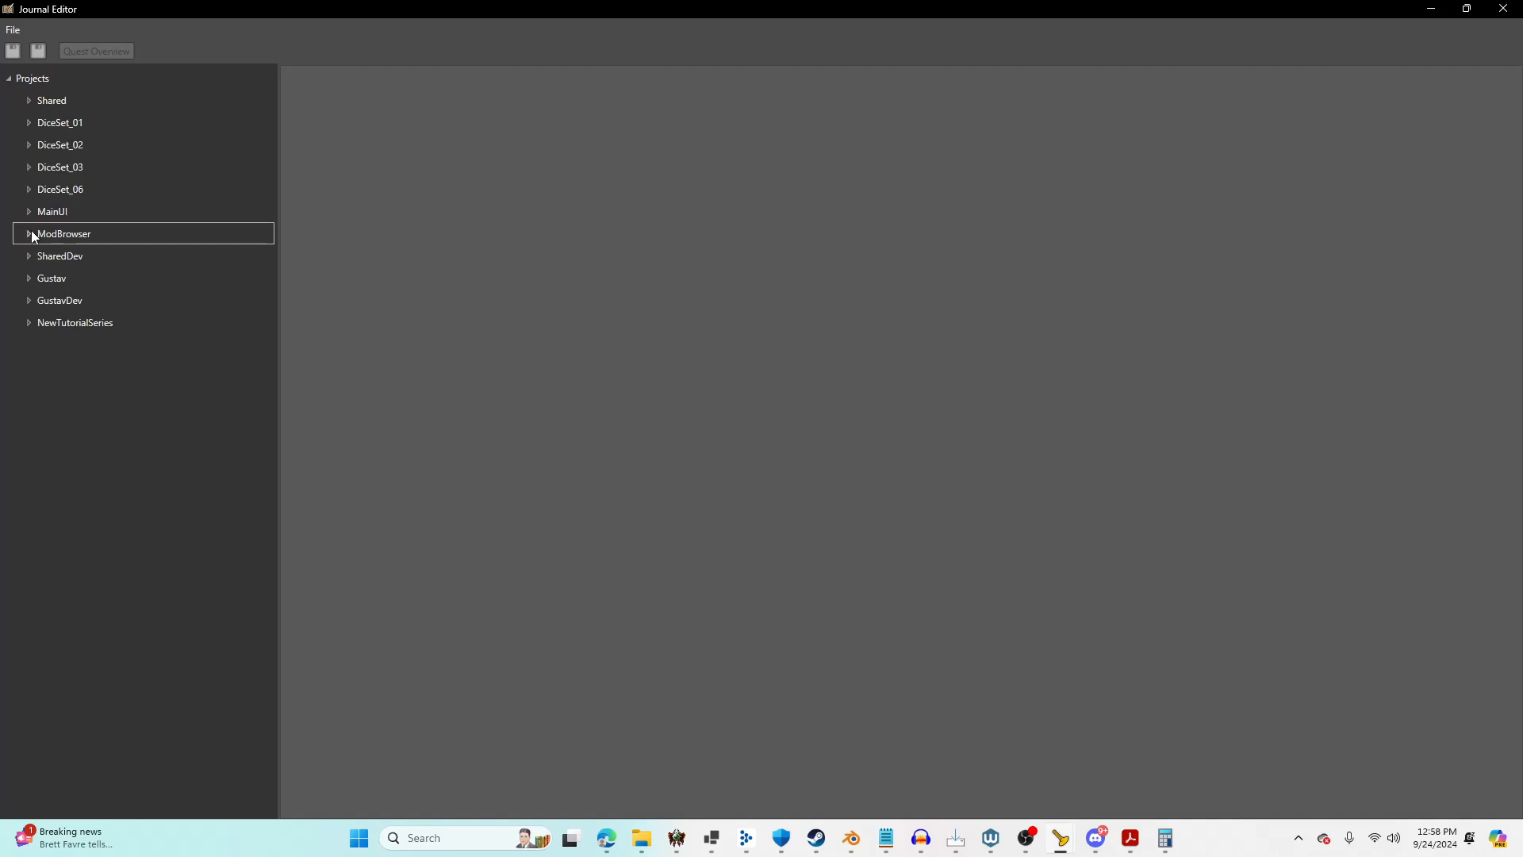
{"action": "left_click", "coordinate": [29, 322]}
{"action": "left_click", "coordinate": [49, 343]}
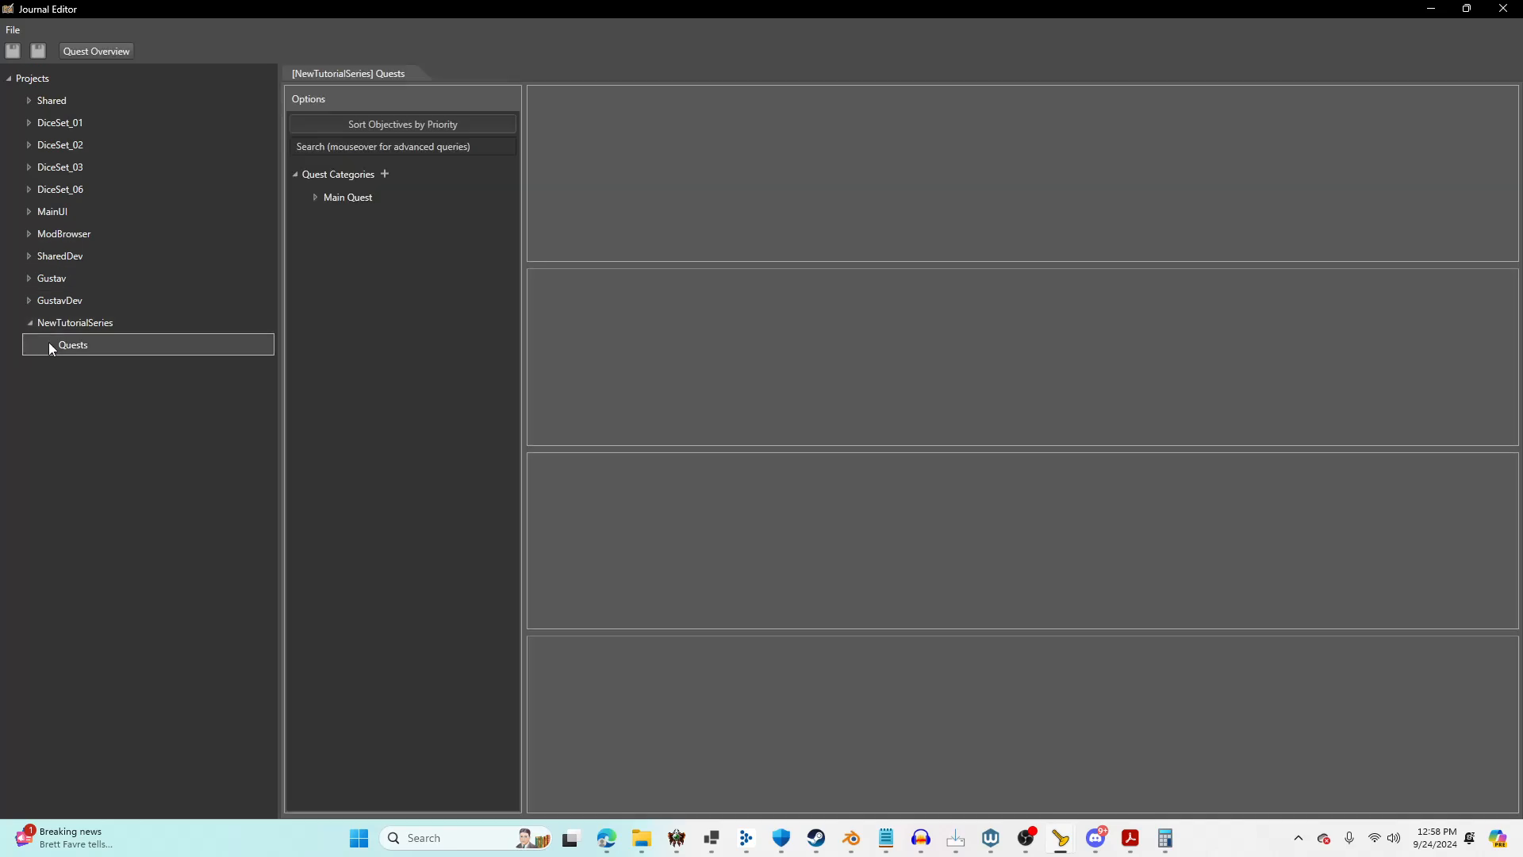
{"action": "left_click", "coordinate": [321, 197]}
{"action": "left_click", "coordinate": [358, 242]}
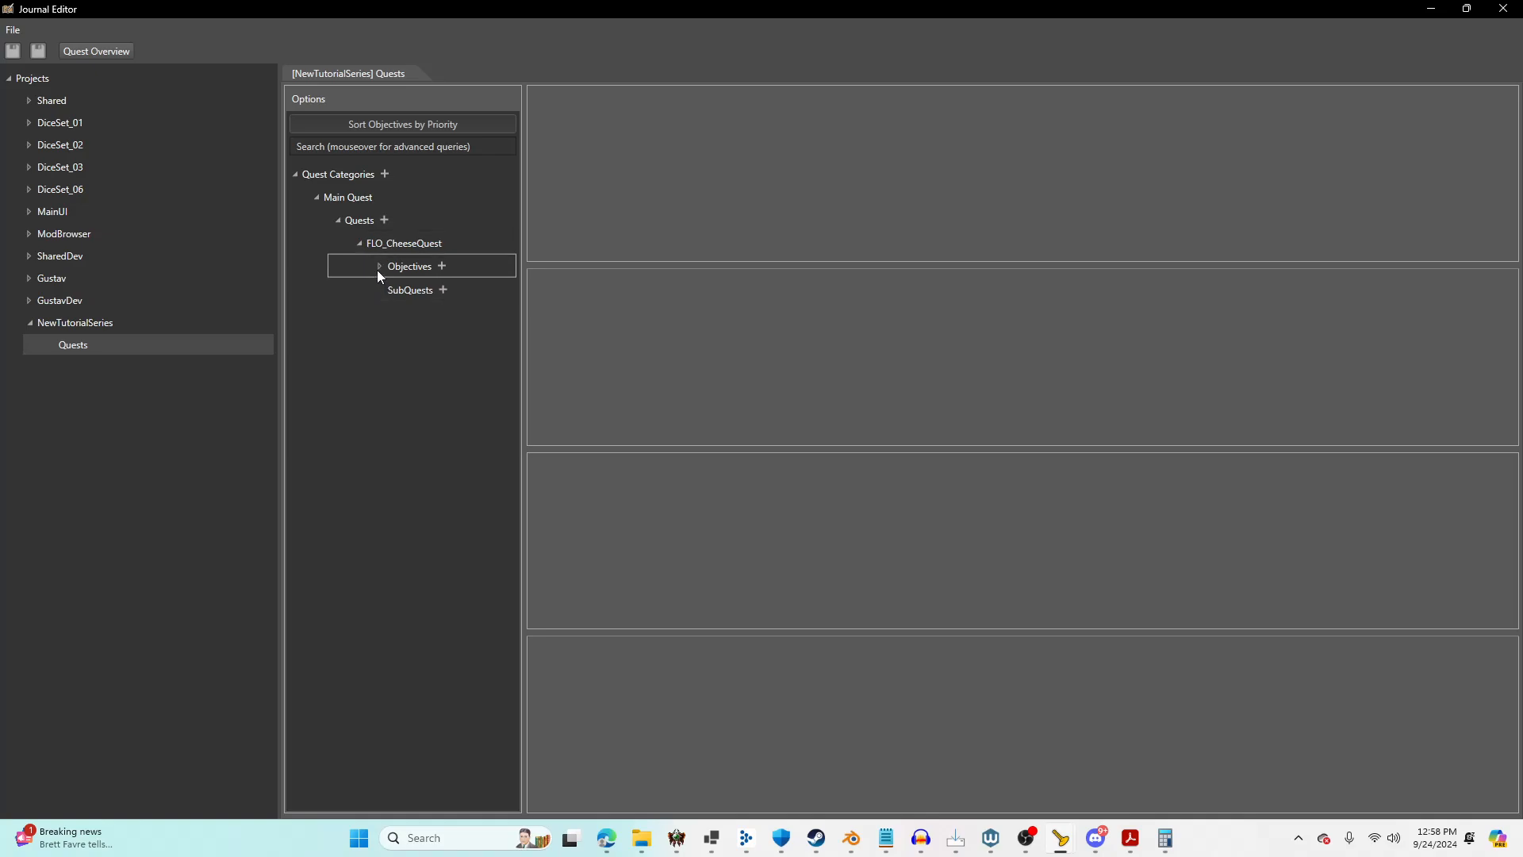
{"action": "double_click", "coordinate": [379, 265]}
{"action": "left_click", "coordinate": [401, 311]}
{"action": "left_click", "coordinate": [444, 358]}
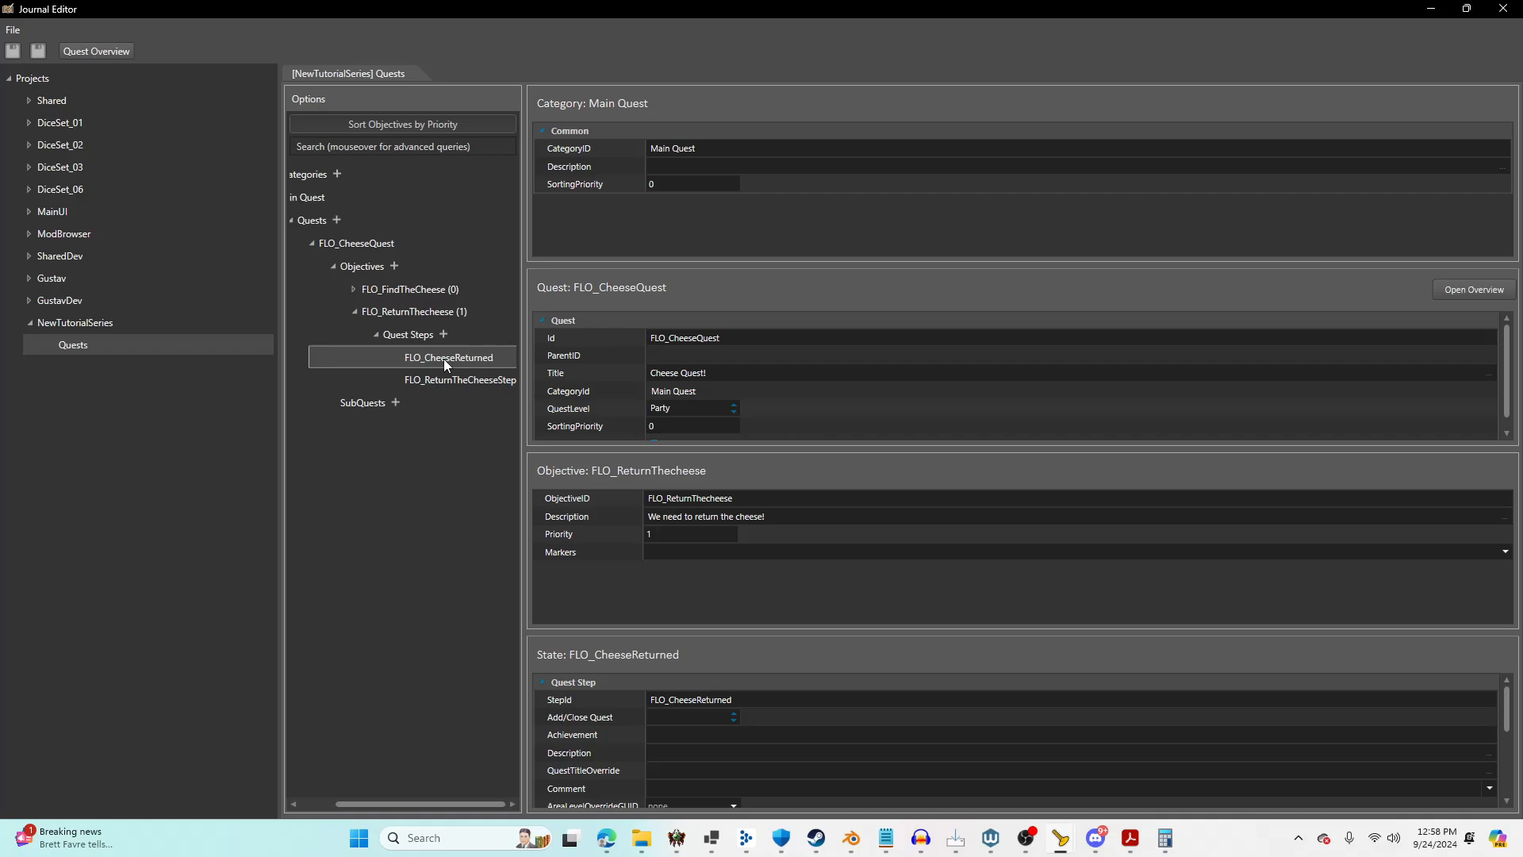
Set the FLO_CheeseReturned step's Add/Close Quest option to Close Quest, then save the quests and close the Journal Editor.
{"action": "scroll", "coordinate": [639, 740], "scroll_direction": "down", "scroll_amount": 2}
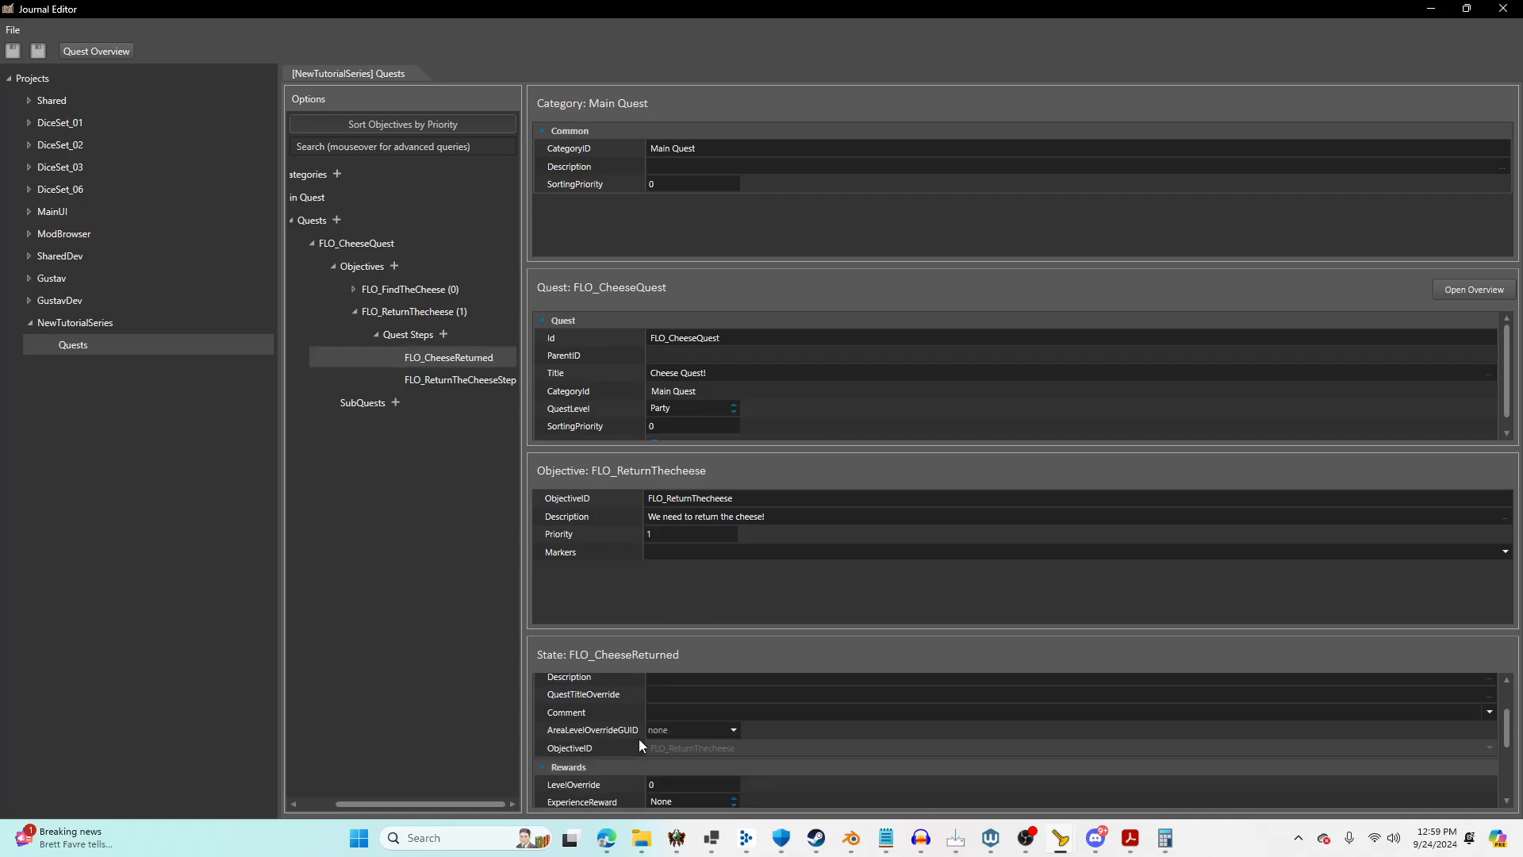
{"action": "scroll", "coordinate": [642, 740], "scroll_direction": "up", "scroll_amount": 3}
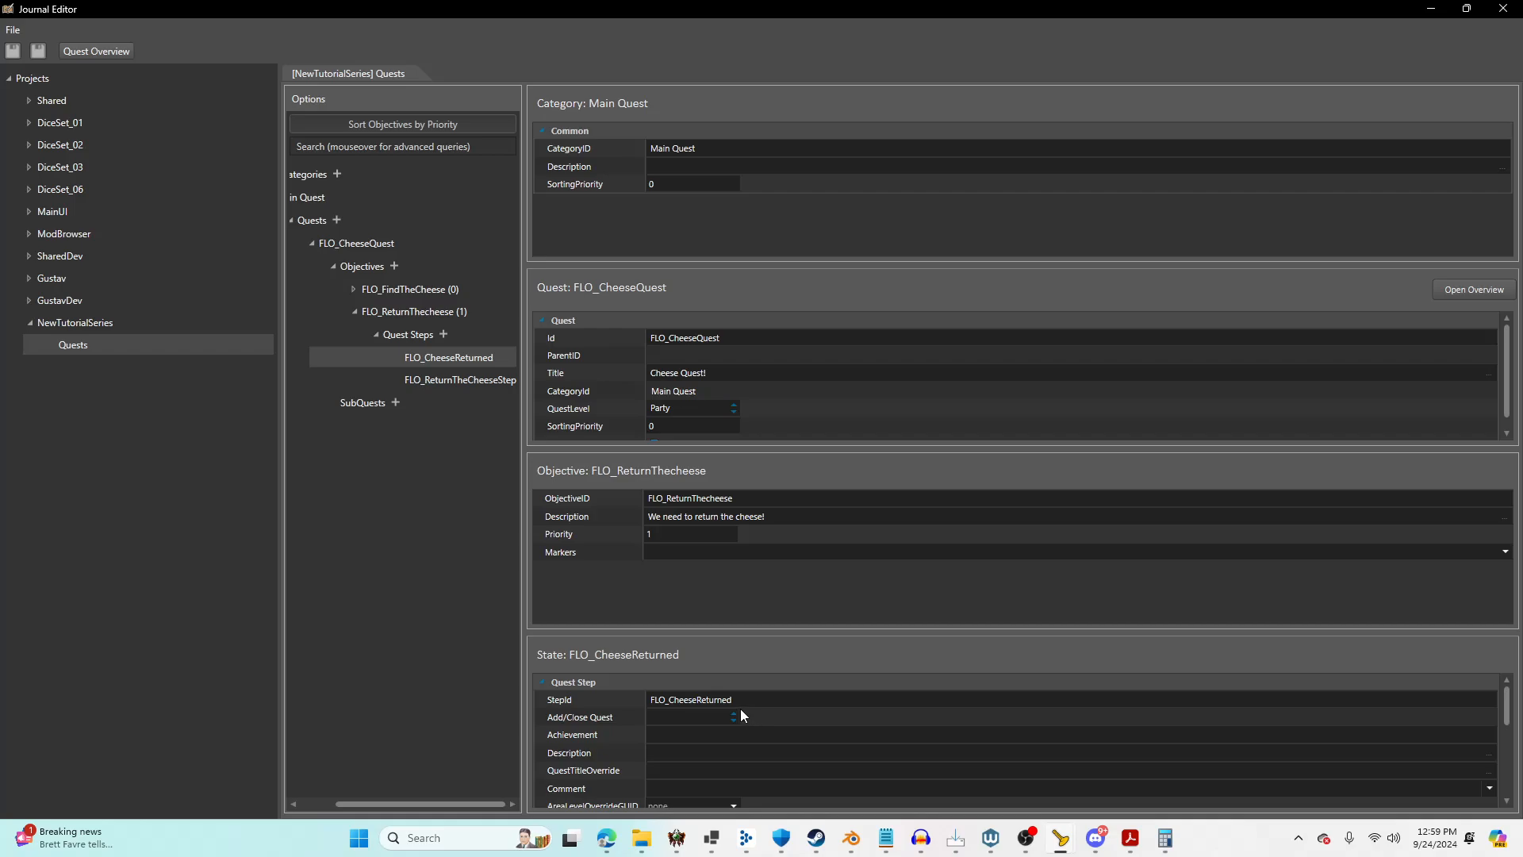
{"action": "left_click", "coordinate": [738, 714]}
{"action": "left_click", "coordinate": [716, 776]}
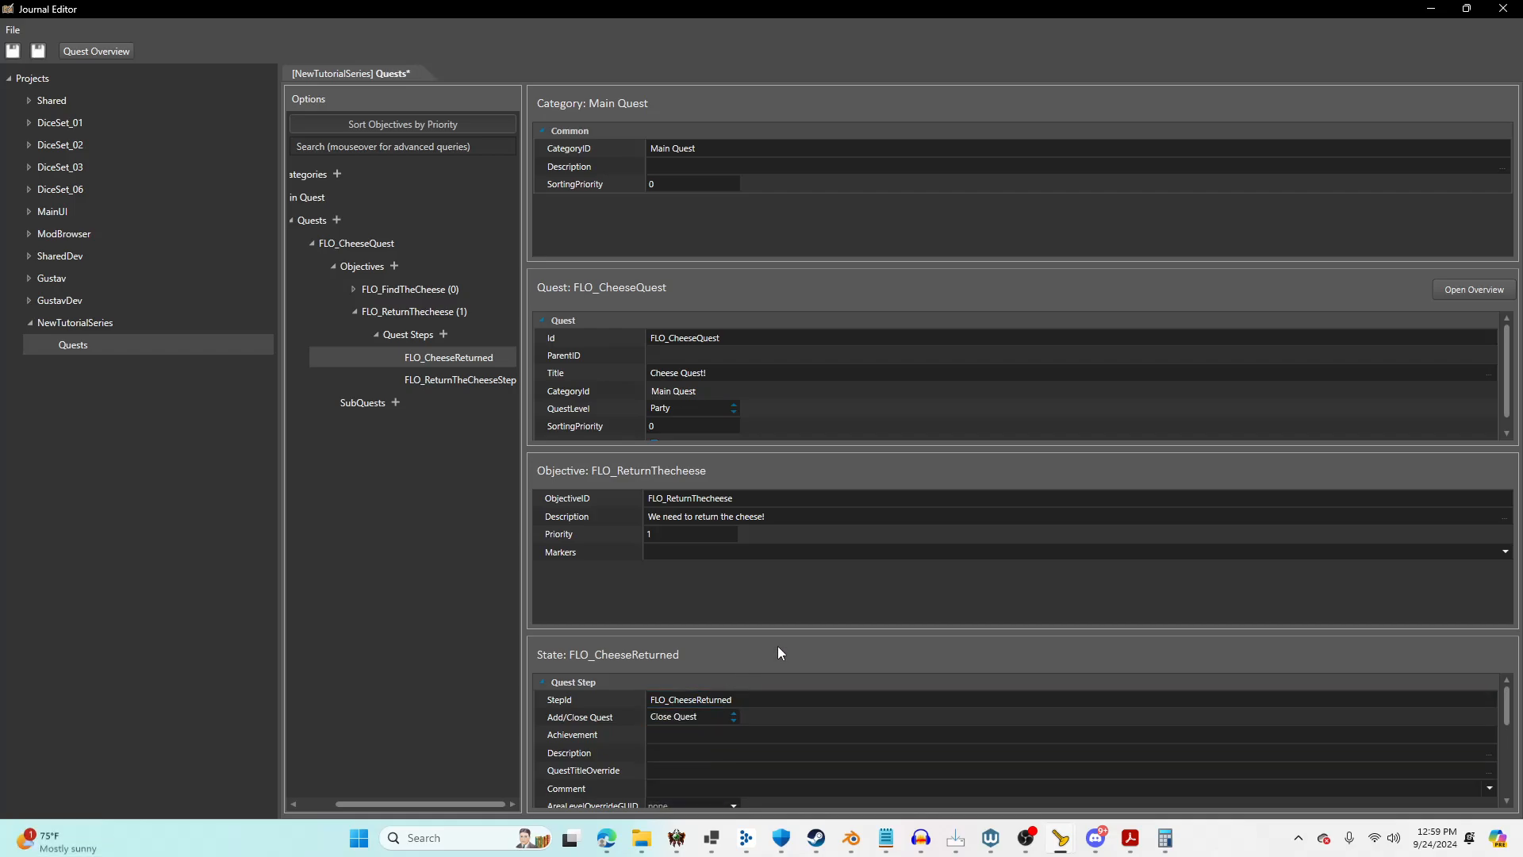
{"action": "left_click", "coordinate": [13, 51]}
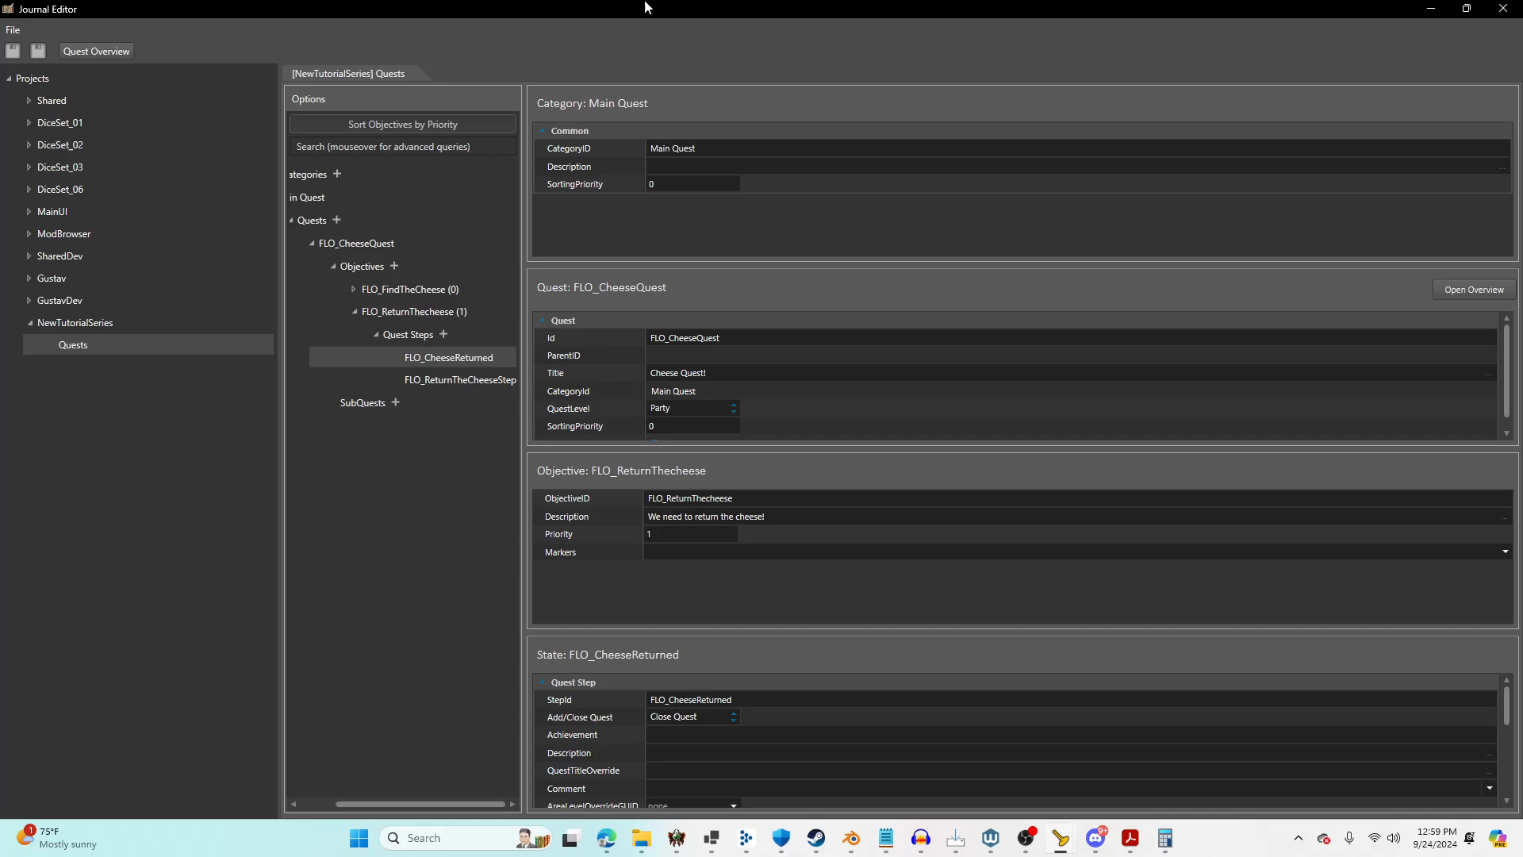
{"action": "left_click", "coordinate": [1503, 8]}
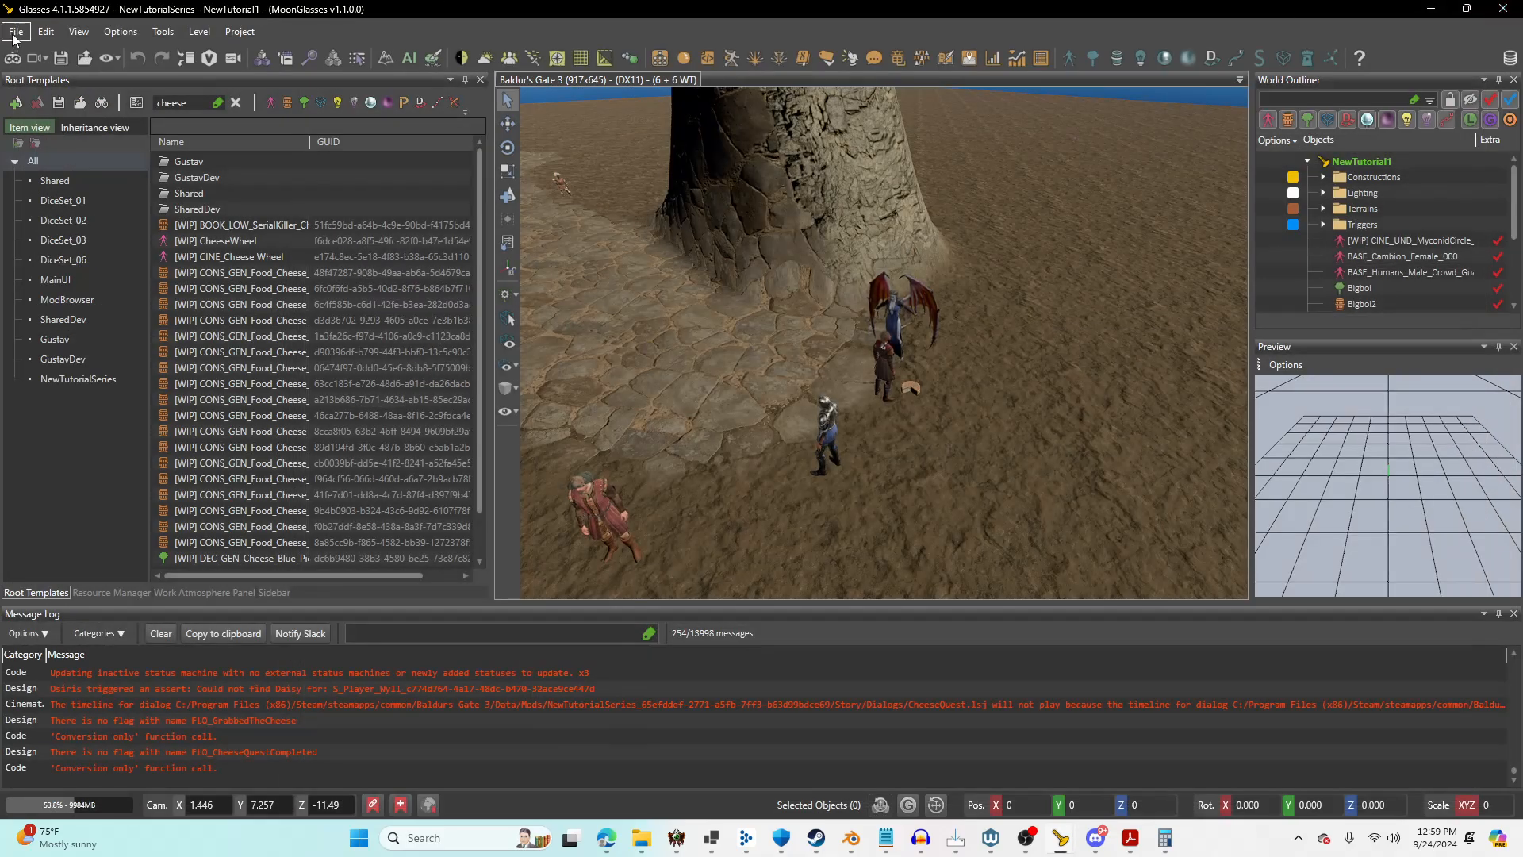
Switch to the StoryEditor and add a SetFlag call with the string "FLO_GrabbedTheCheese" below the QuestUpdate line of TutQuest.
{"action": "mouse_move", "coordinate": [1066, 842]}
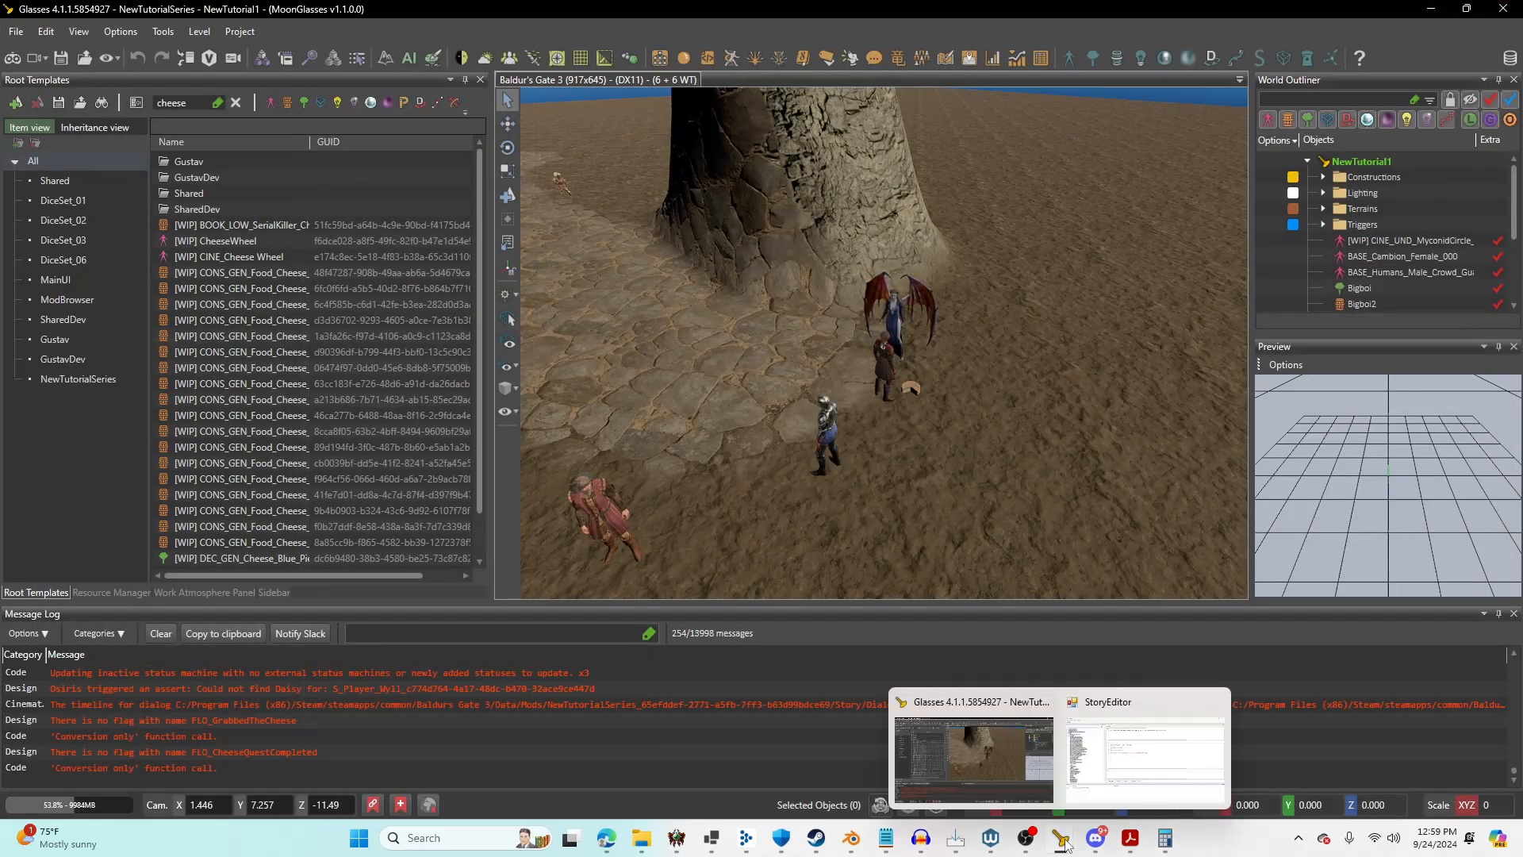
{"action": "left_click", "coordinate": [1111, 787]}
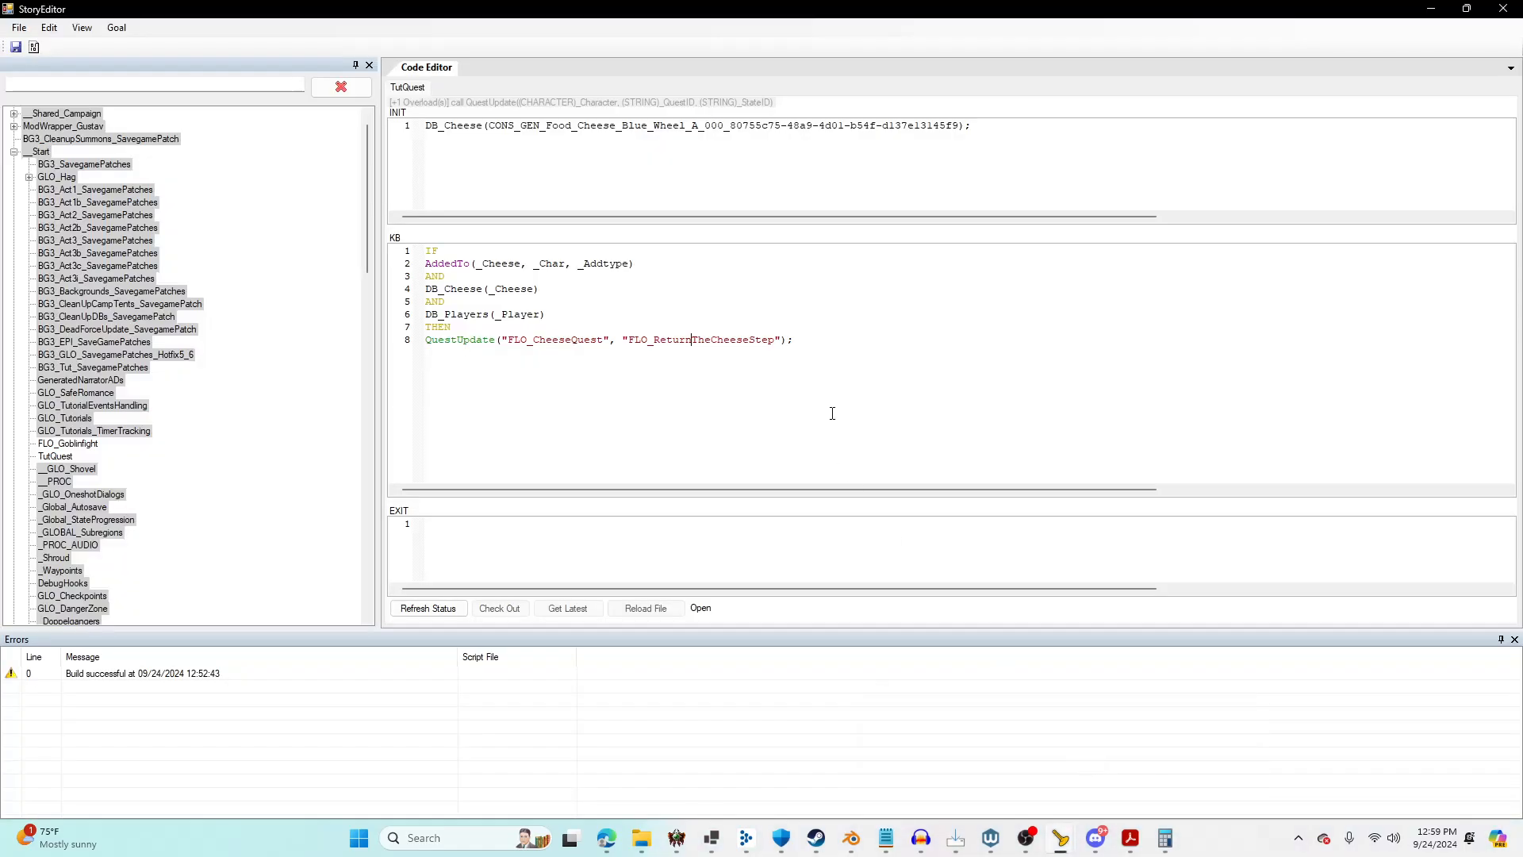
{"action": "left_click", "coordinate": [822, 344]}
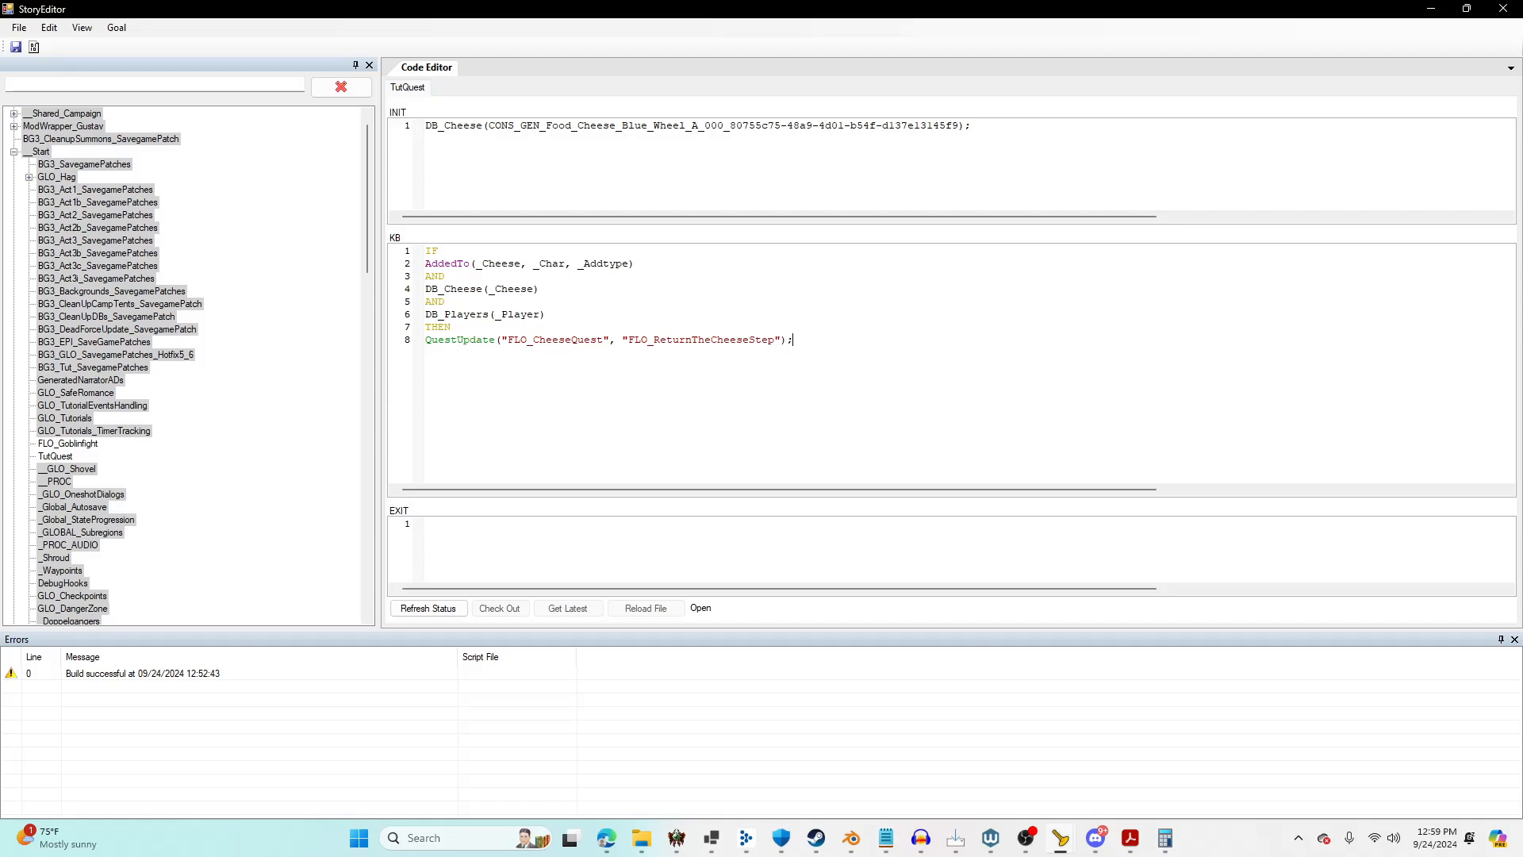
{"action": "left_click", "coordinate": [503, 351]}
{"action": "key", "text": "Return"}
{"action": "type", "text": "SetF"}
{"action": "key", "text": "Down"}
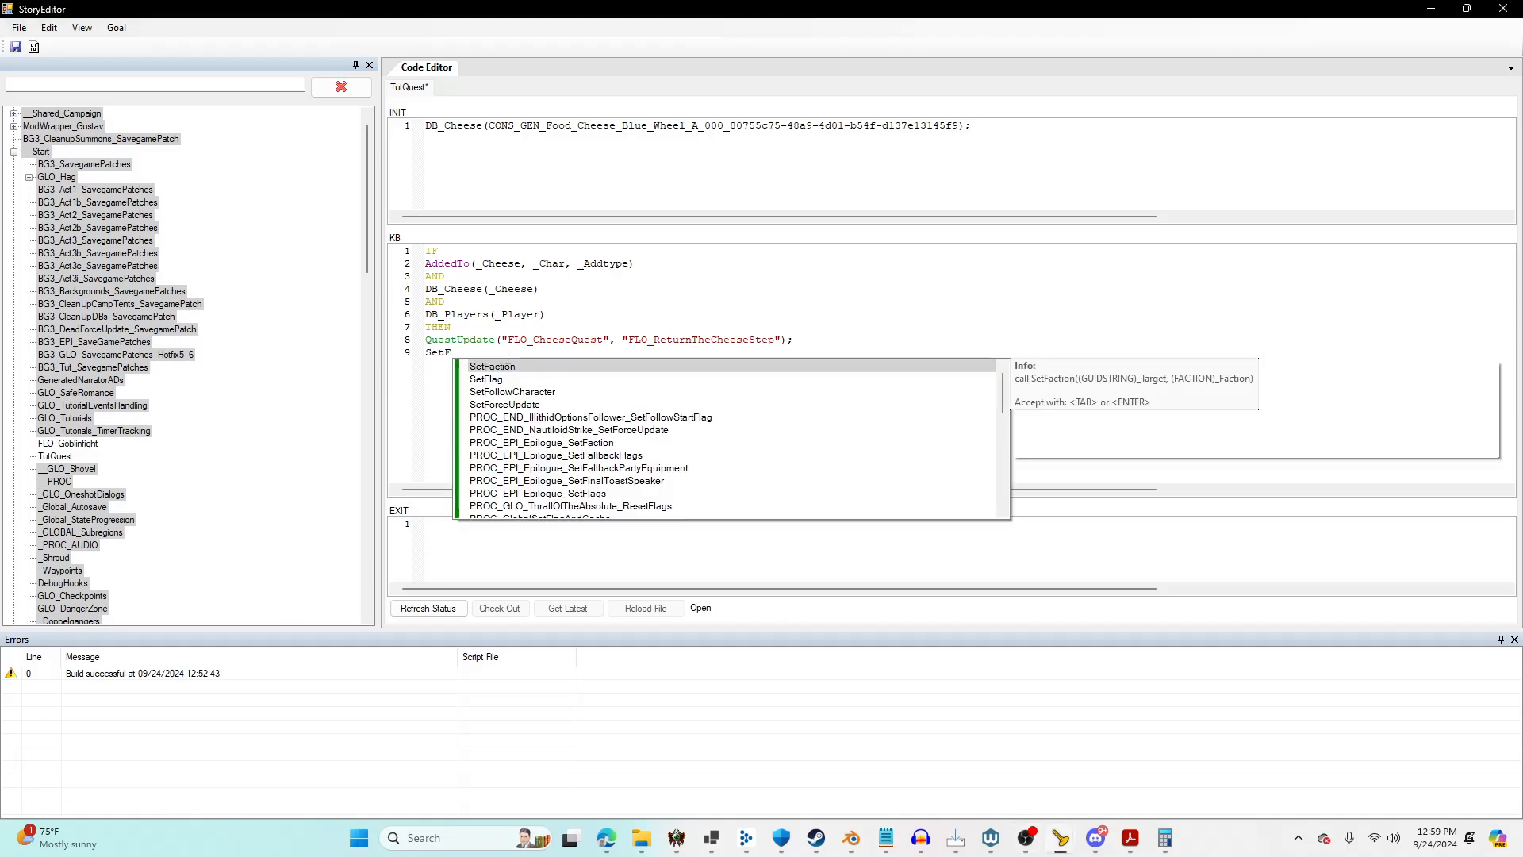
{"action": "key", "text": "Return"}
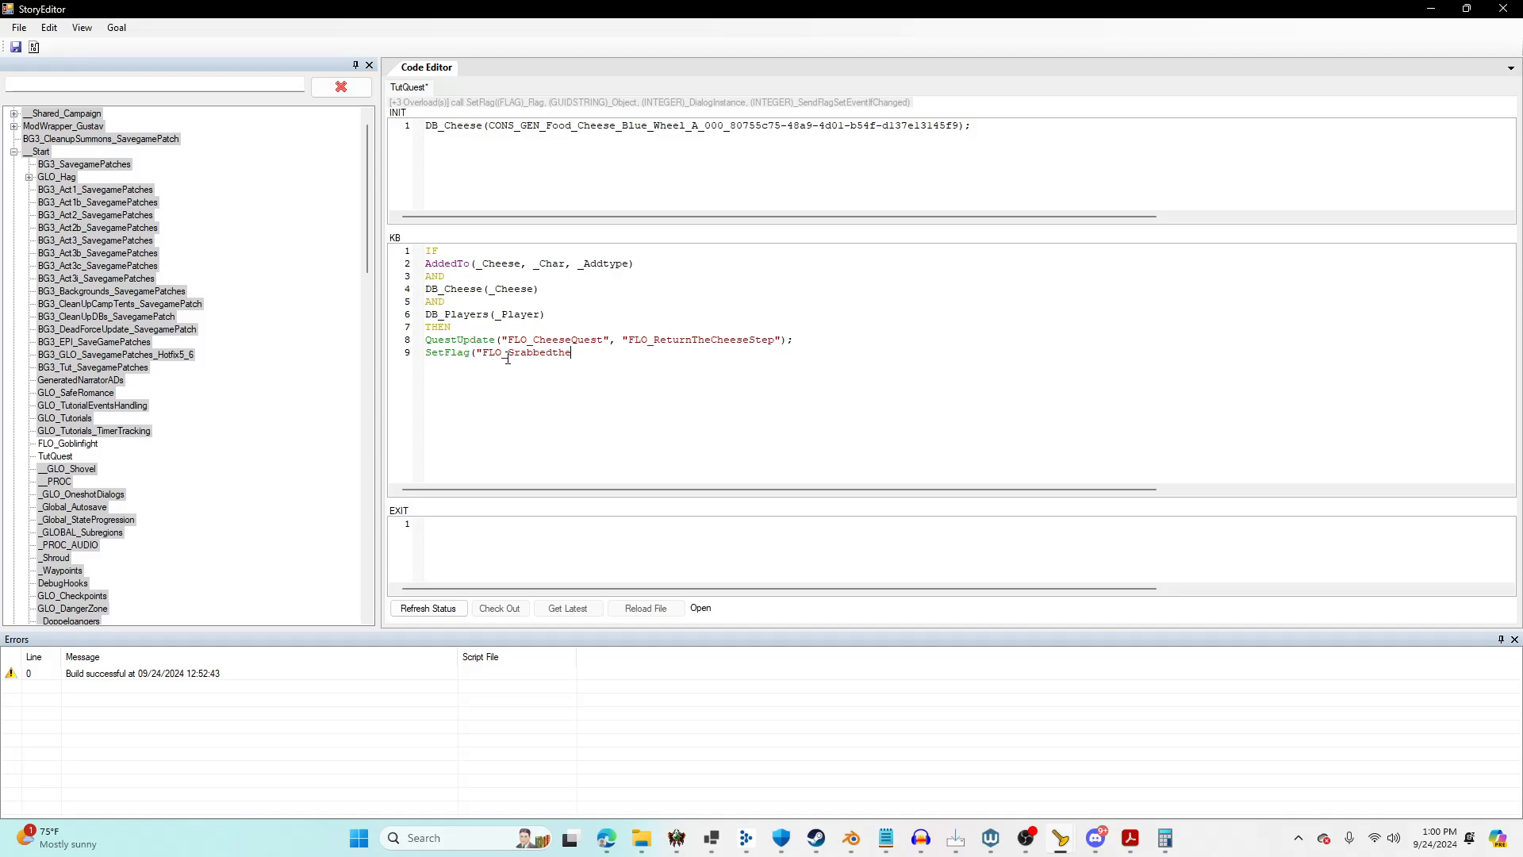
{"action": "type", "text": "ese\")"}
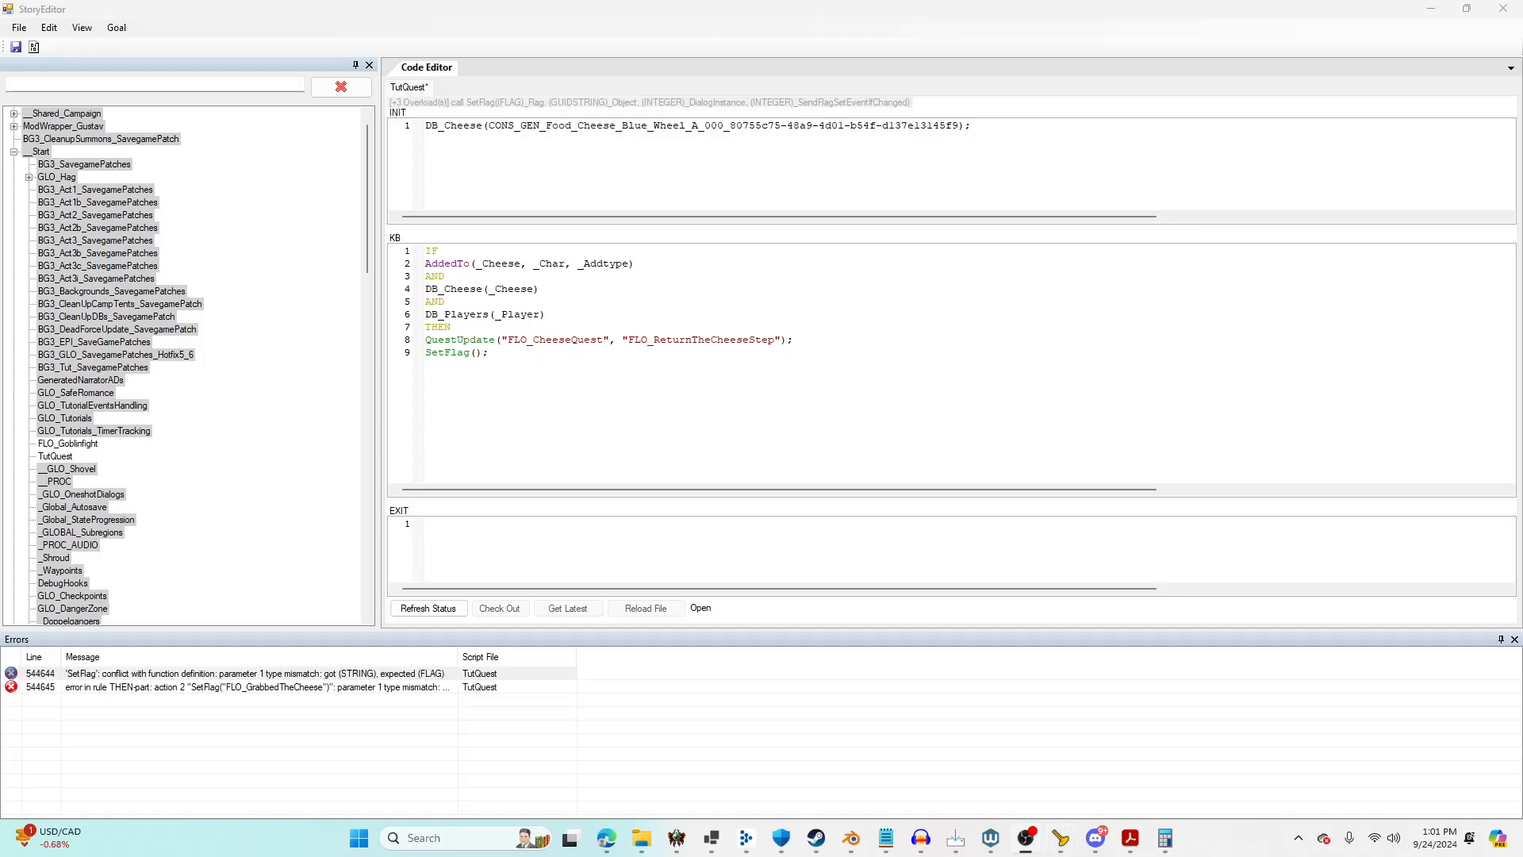
Generate the story definitions for TutQuest with the SetFlag call left empty.
{"action": "left_click", "coordinate": [480, 353]}
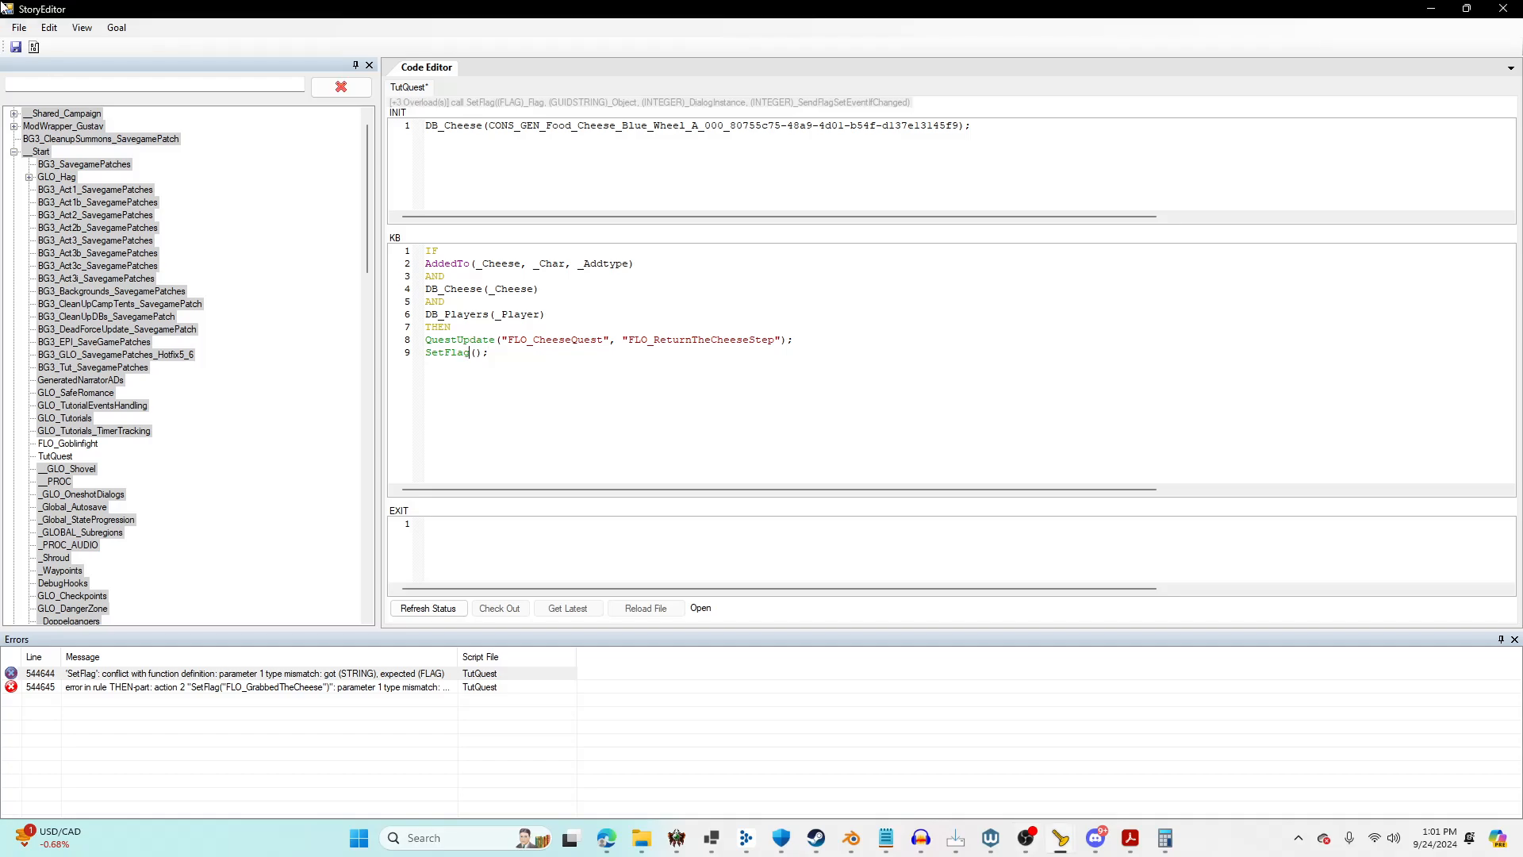
{"action": "left_click", "coordinate": [19, 28]}
{"action": "left_click", "coordinate": [79, 225]}
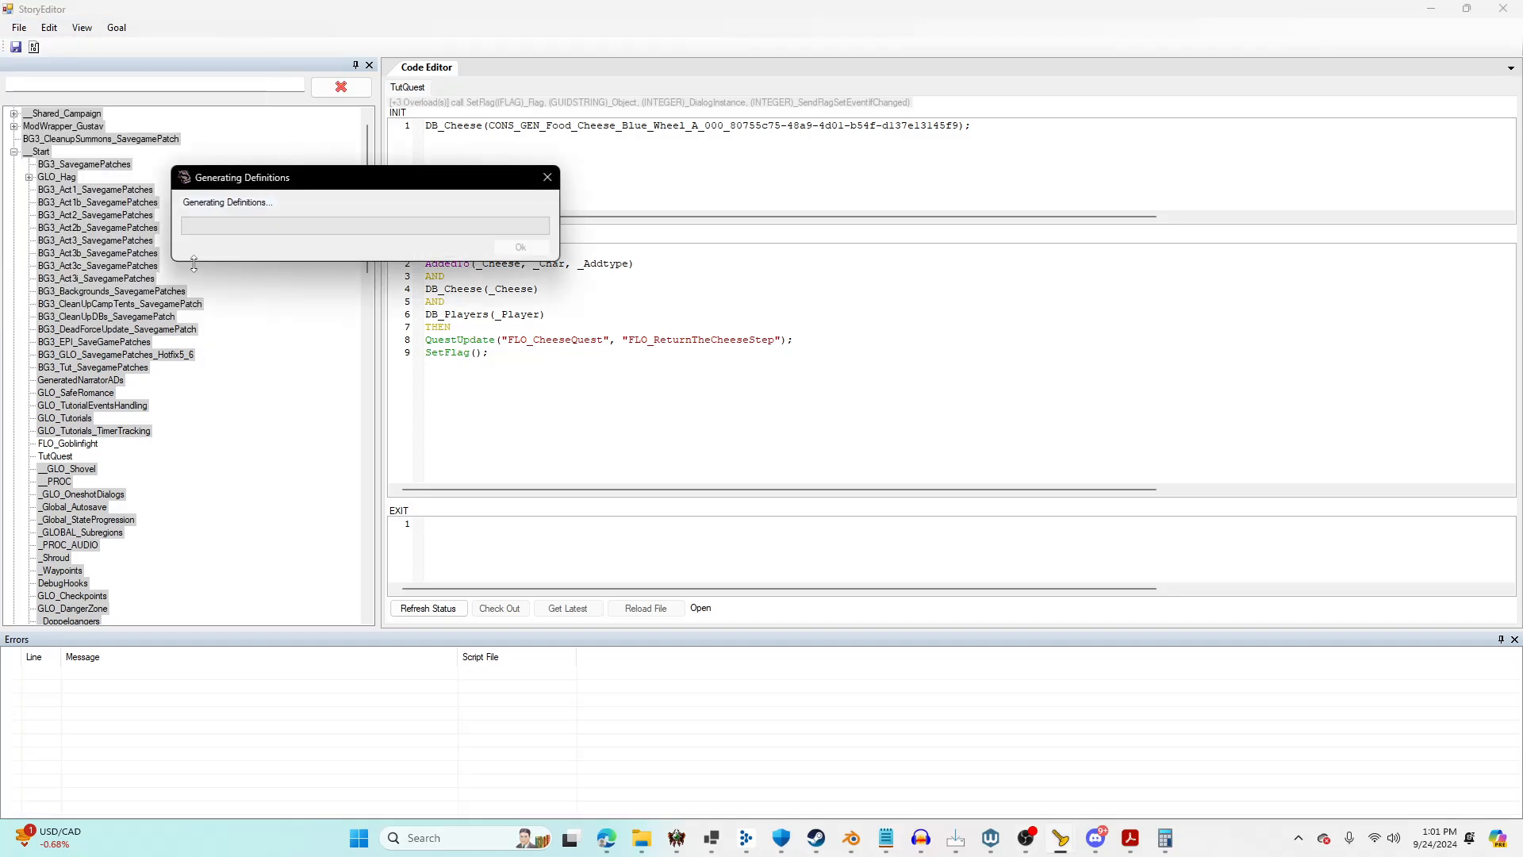
{"action": "left_click", "coordinate": [521, 248]}
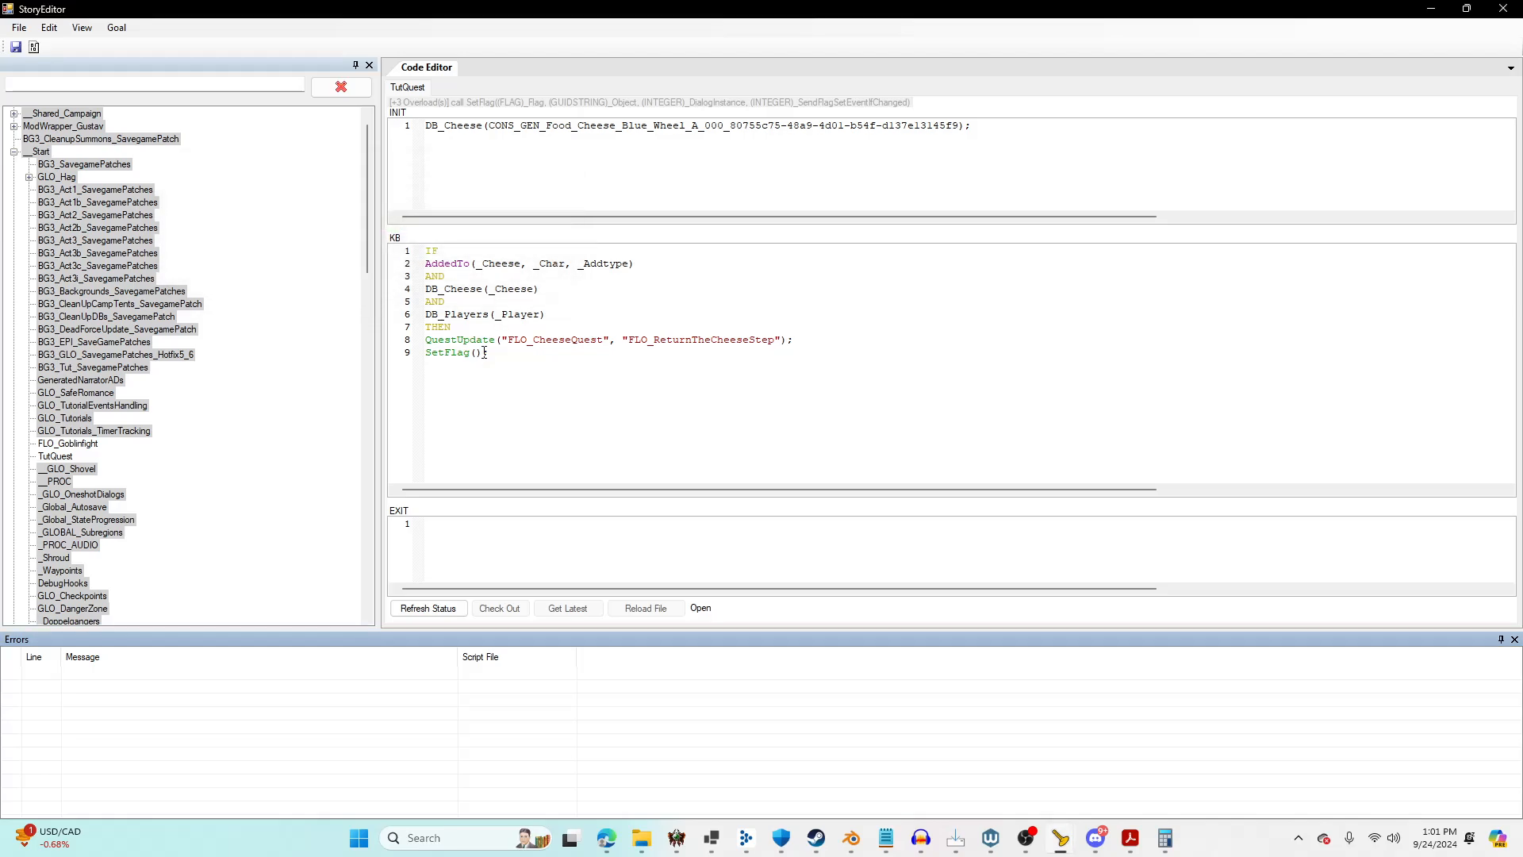
Fill the SetFlag call with the (FLAG)-cast FLO_GrabbedTheCheese flag including its GUID and save the TutQuest script.
{"action": "type", "text": "(FLAG)Flo_"}
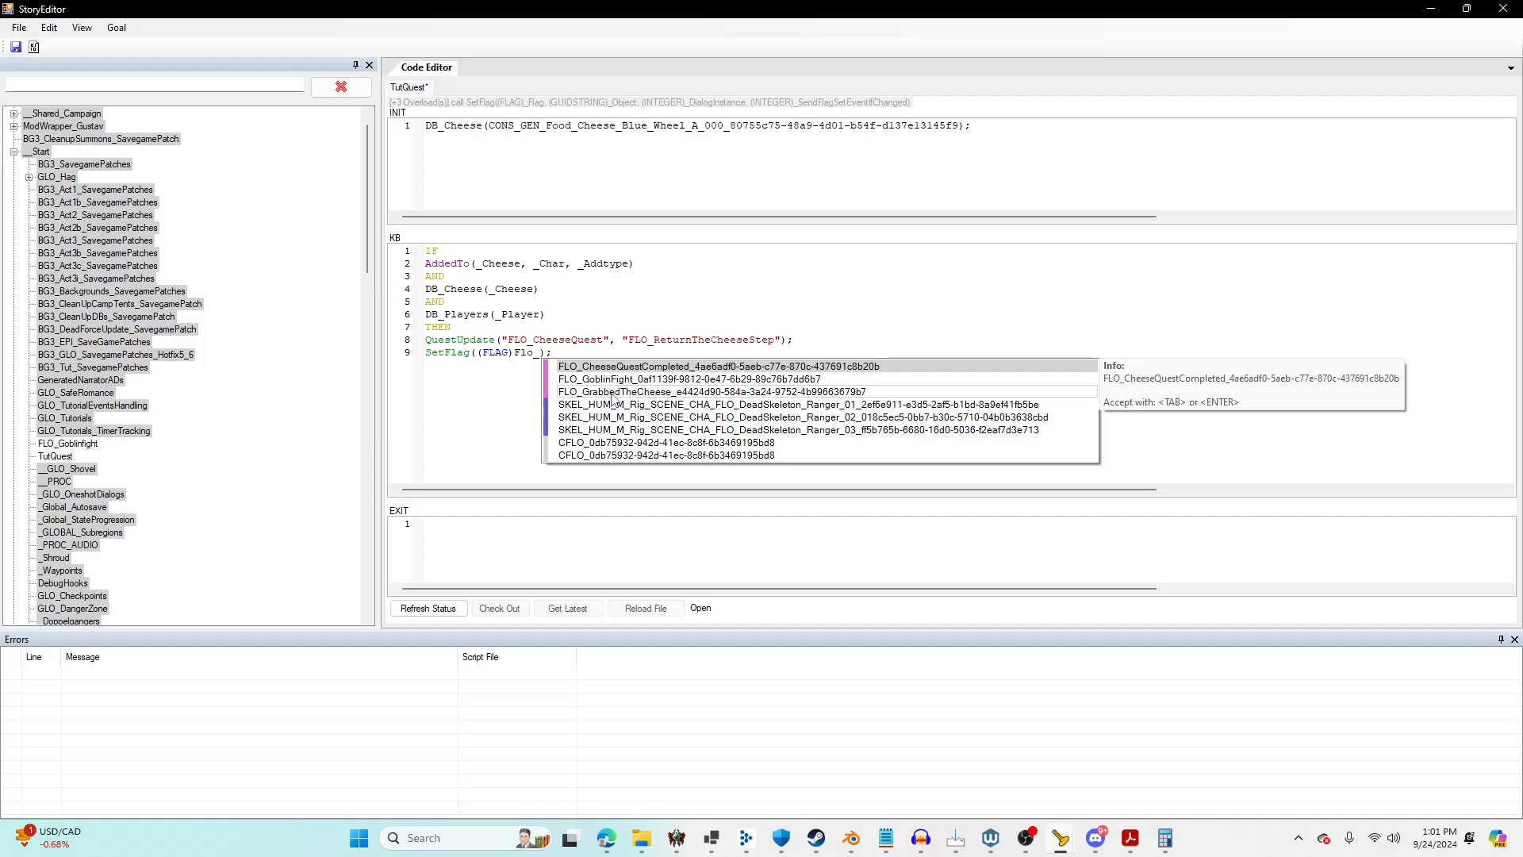
{"action": "double_click", "coordinate": [613, 392]}
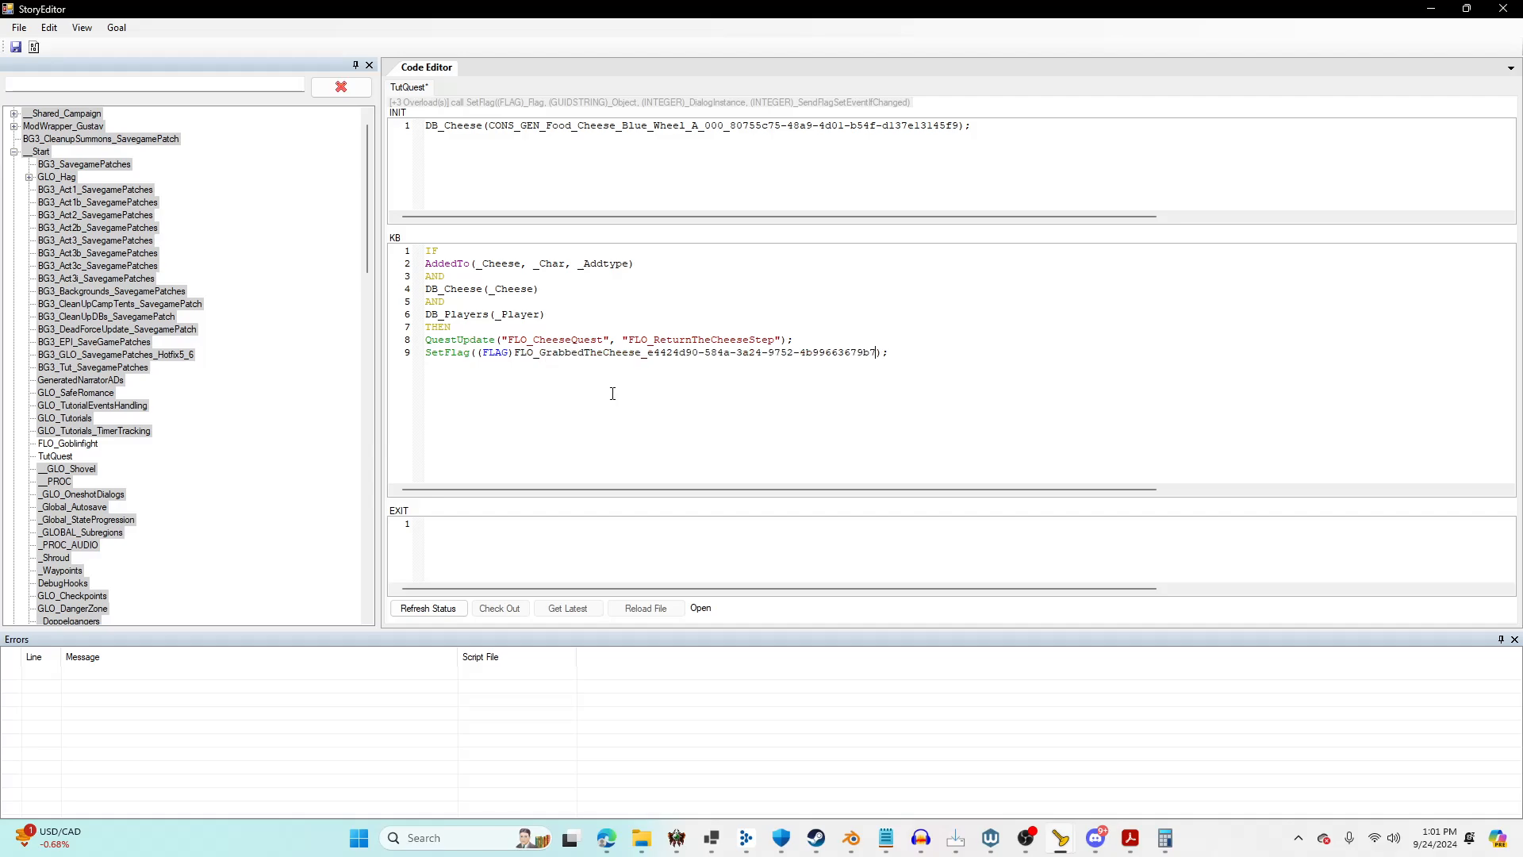
{"action": "left_click", "coordinate": [16, 47]}
Build the story and switch back to the Glasses level editor.
{"action": "left_click", "coordinate": [19, 29]}
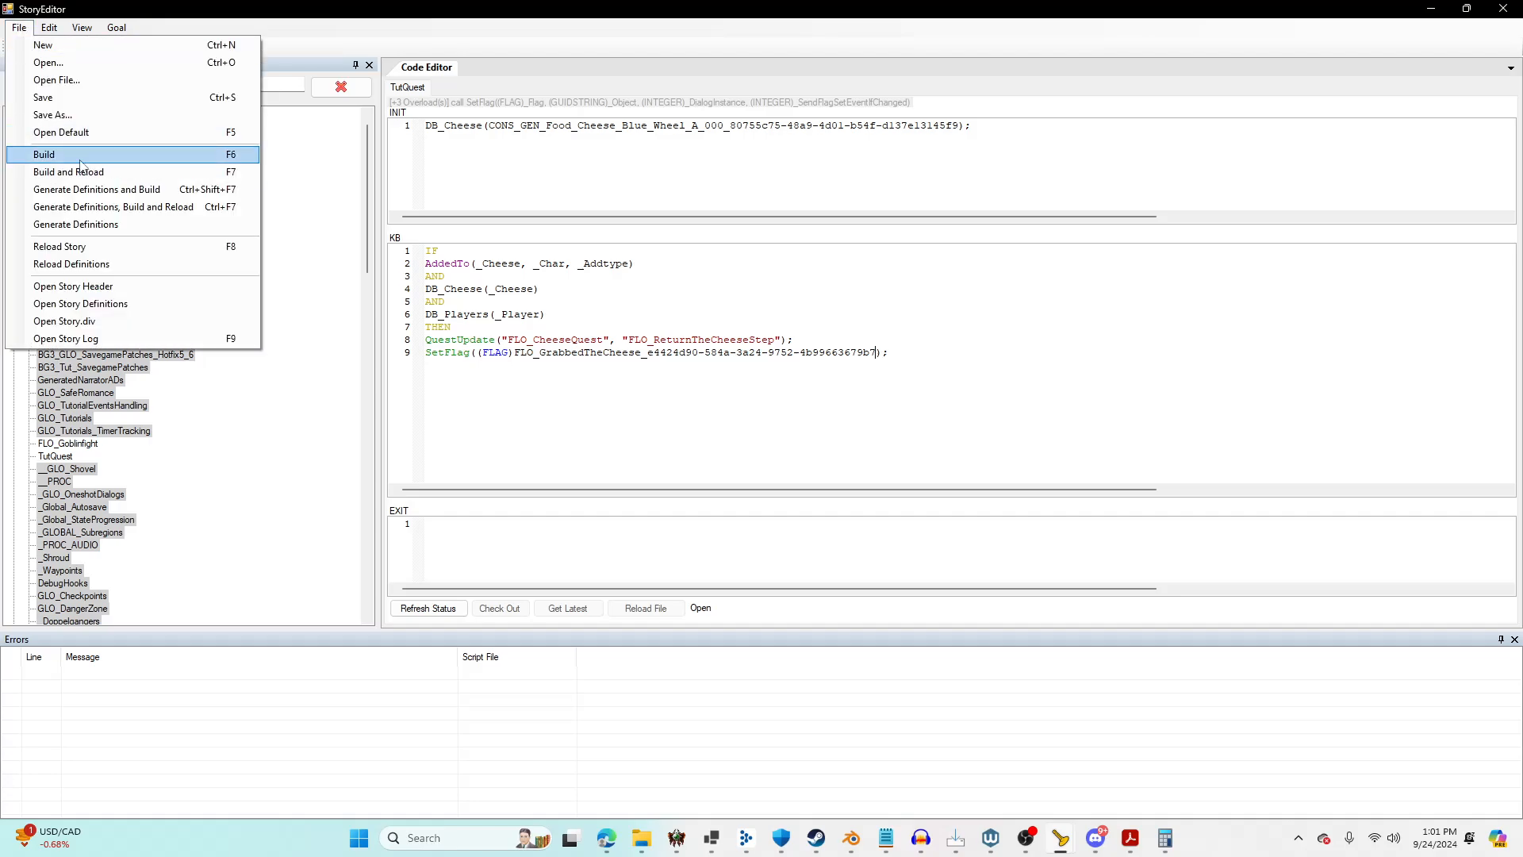
{"action": "left_click", "coordinate": [80, 155]}
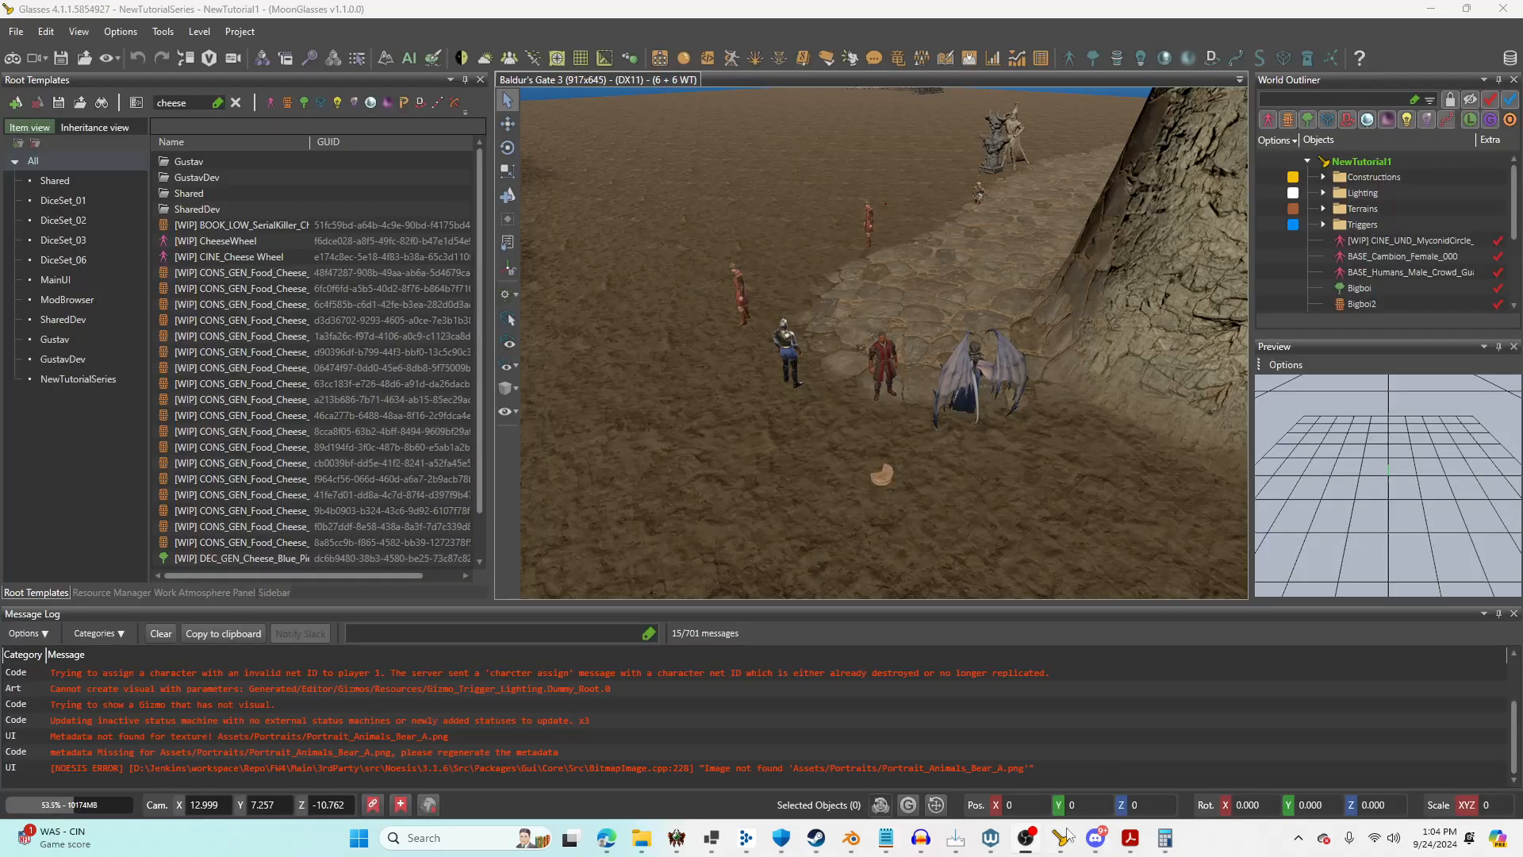
{"action": "left_click", "coordinate": [1063, 837]}
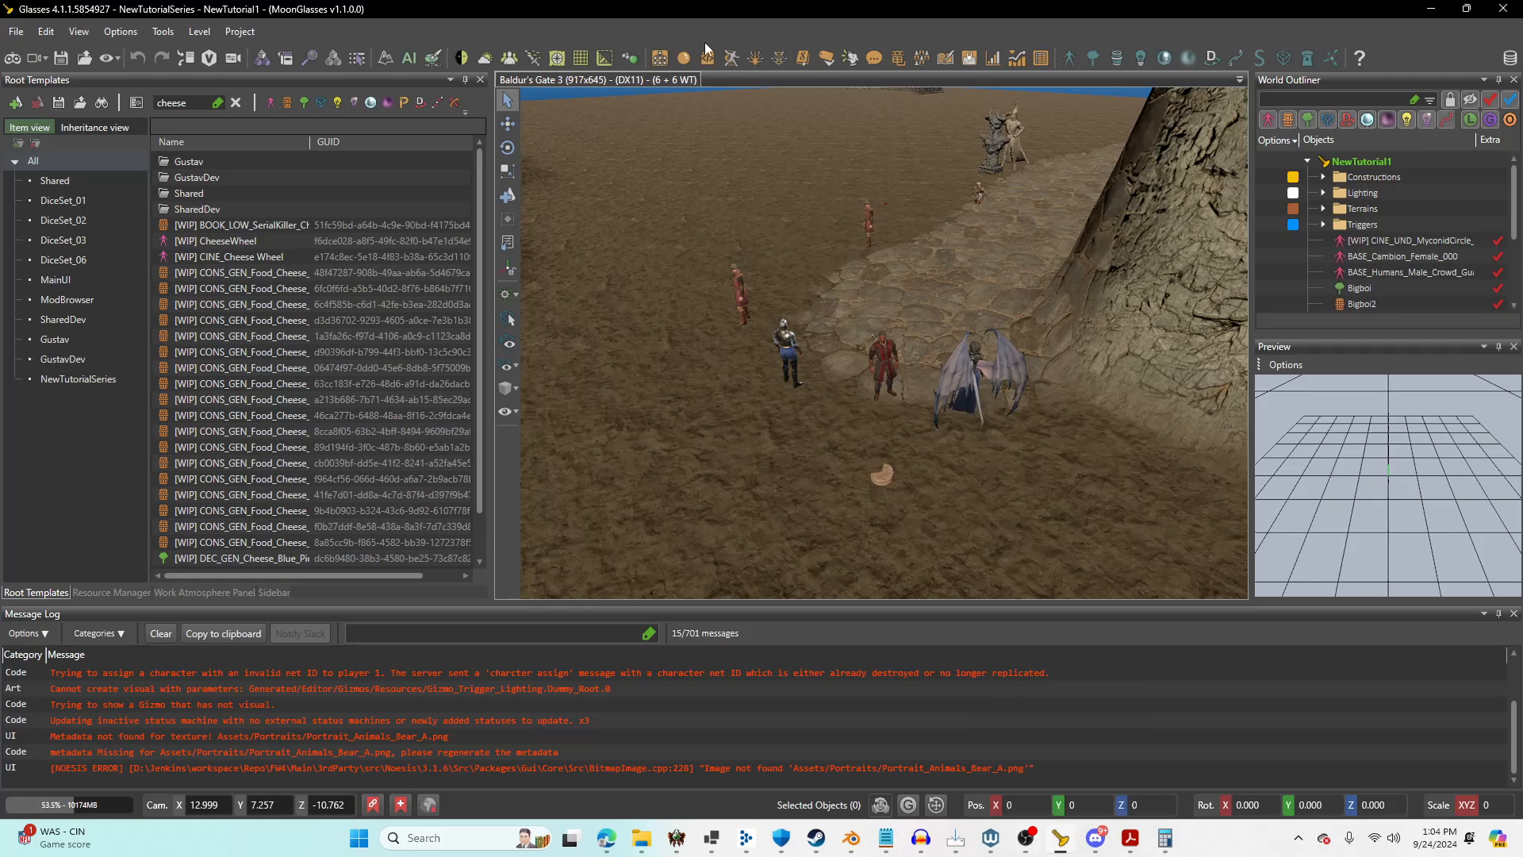
Open the CheeseQuest.lsj dialog in the Dialog Editor.
{"action": "left_click", "coordinate": [865, 60]}
{"action": "left_click", "coordinate": [66, 75]}
{"action": "mouse_move", "coordinate": [102, 116]}
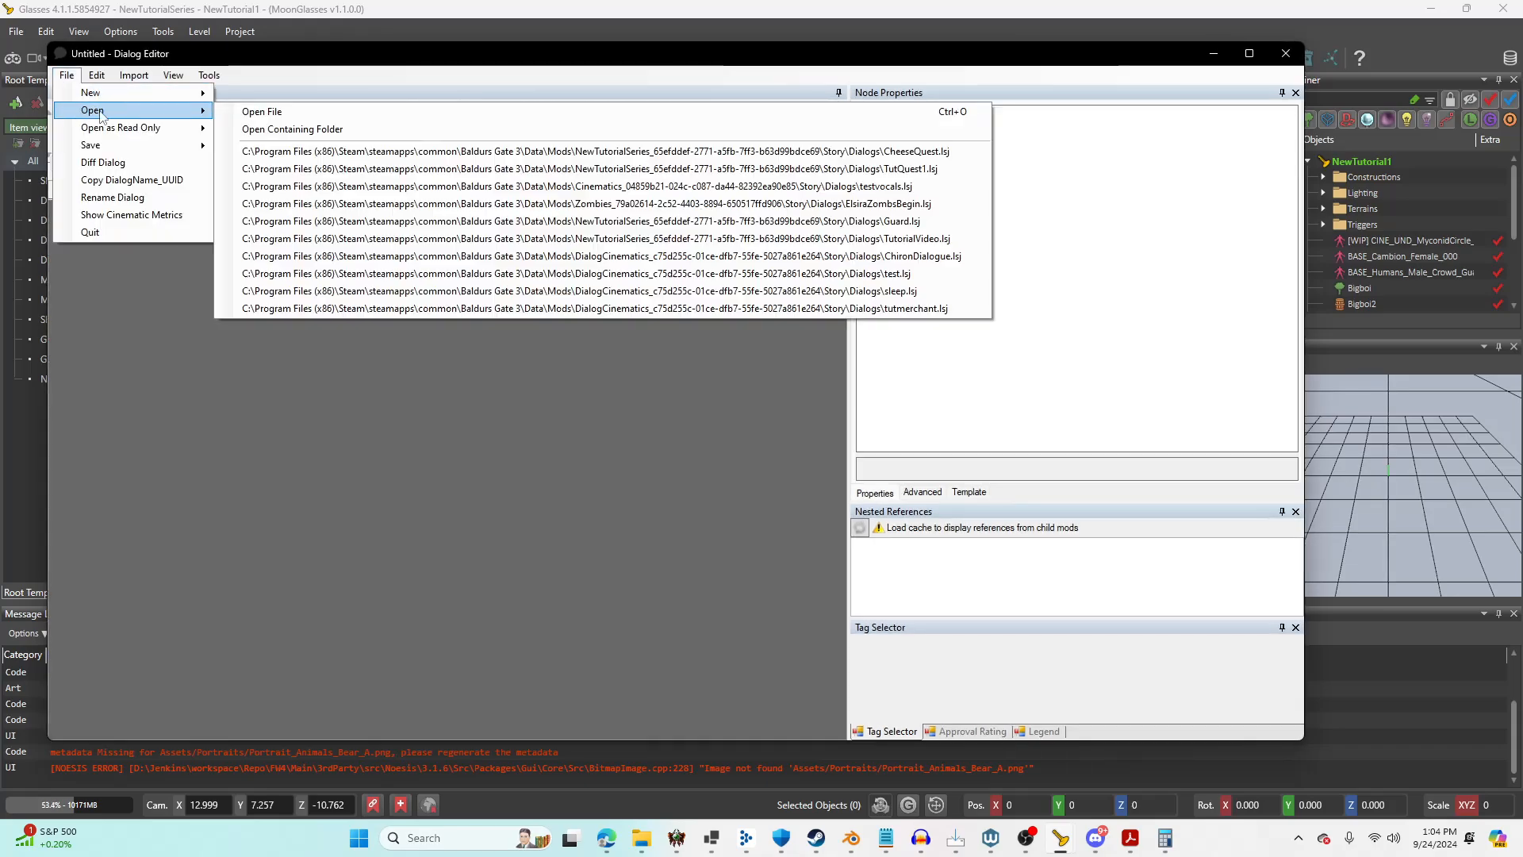
{"action": "left_click", "coordinate": [444, 151]}
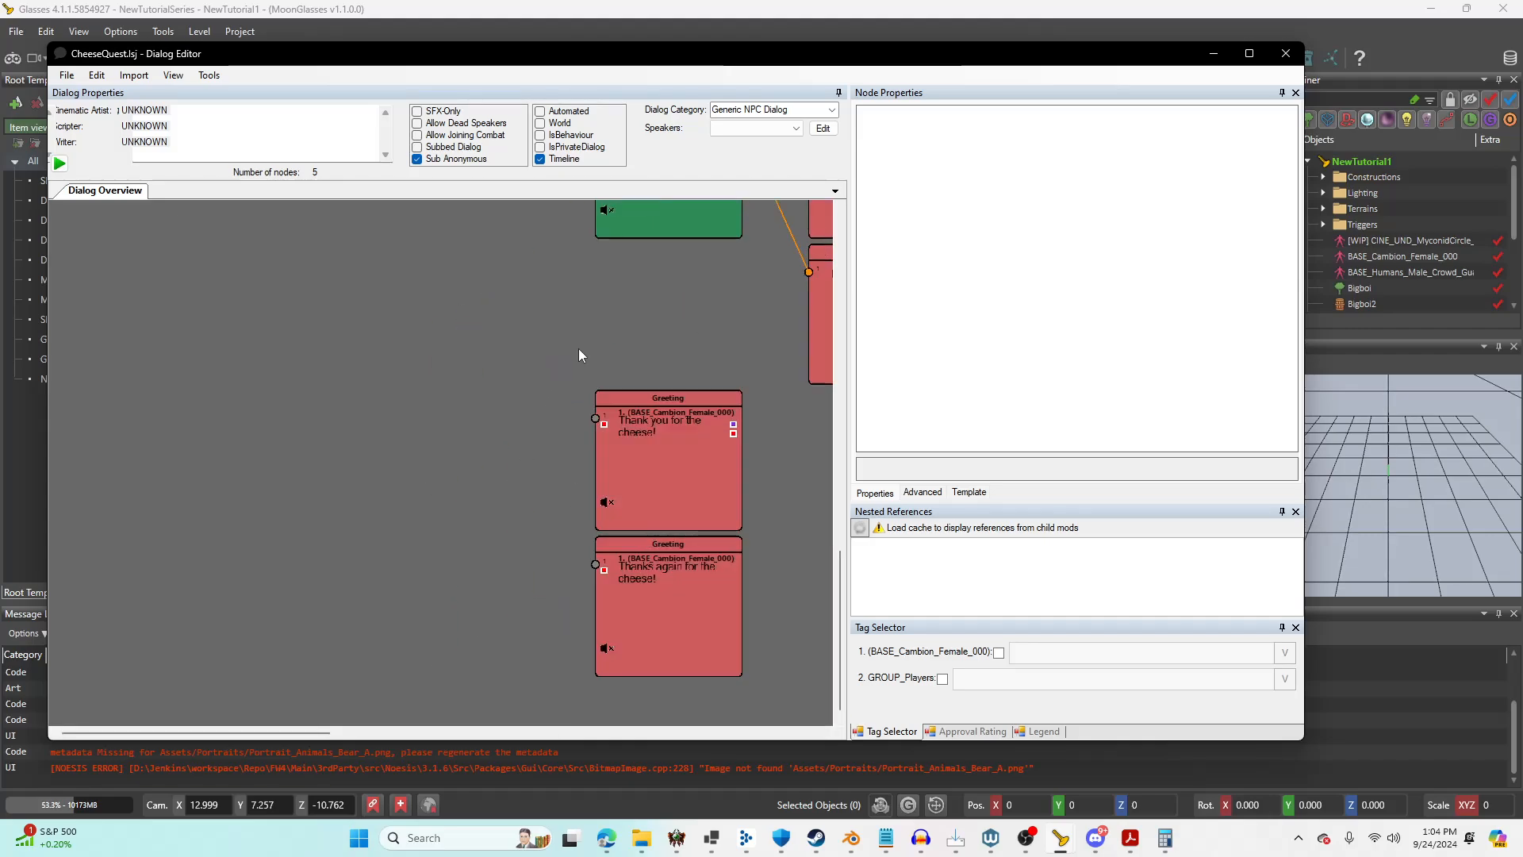
Leave FLO_GrabbedTheCheese unticked in the flags to check of the "Hey, I lost my cheese" greeting.
{"action": "middle_click_drag", "start_coordinate": [579, 347], "coordinate": [484, 480]}
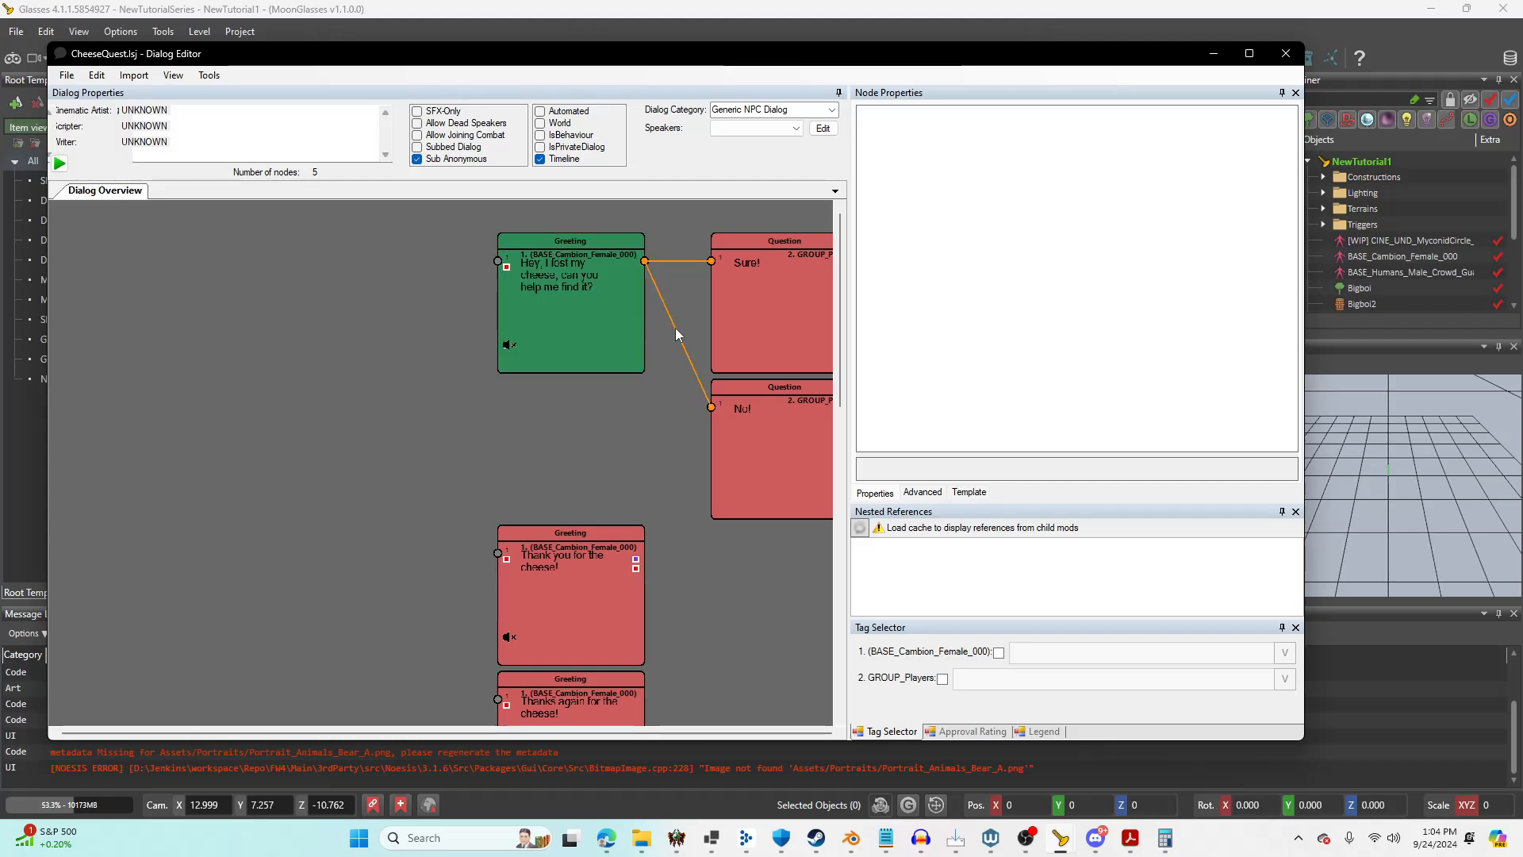
{"action": "left_click", "coordinate": [627, 320]}
{"action": "left_click", "coordinate": [1157, 423]}
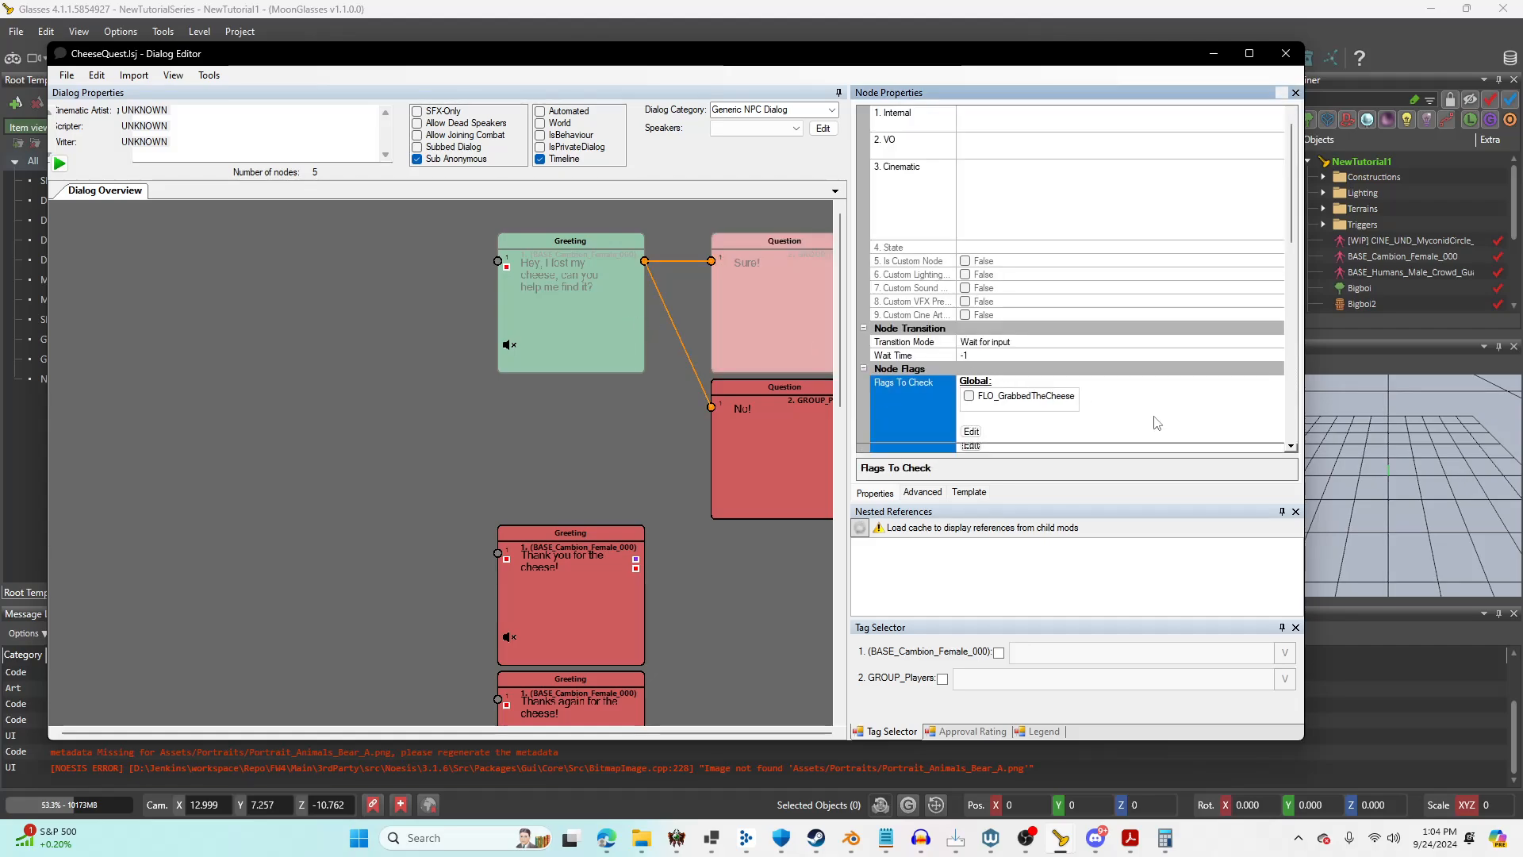
{"action": "left_click", "coordinate": [969, 397]}
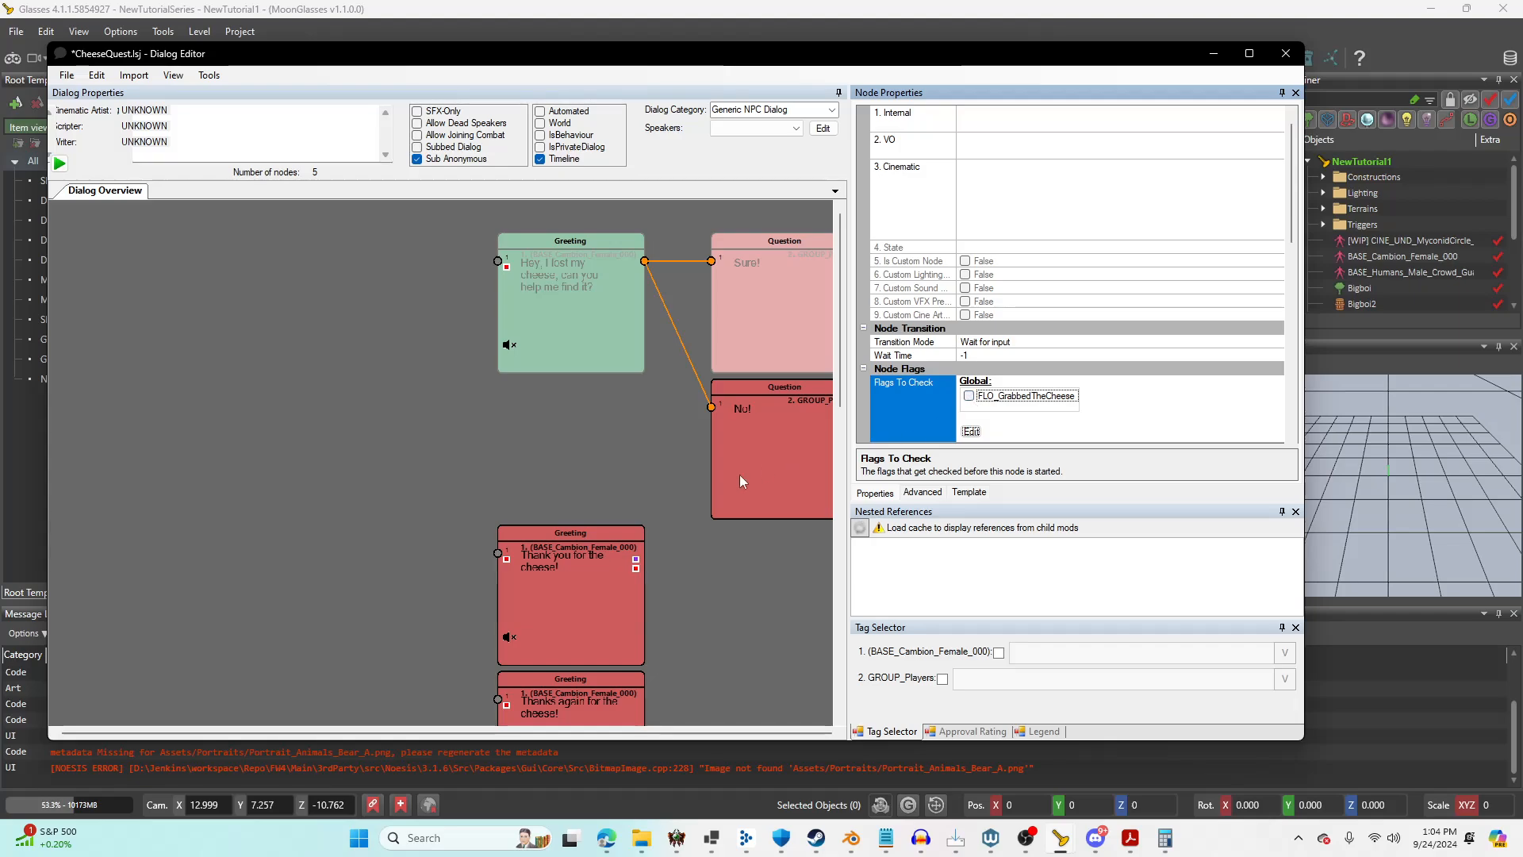
Add the global flag FLO_CheeseQuestCompleted to the flags to check of the "Thank you for the cheese!" greeting and untick it.
{"action": "scroll", "coordinate": [739, 475], "scroll_direction": "down", "scroll_amount": 3}
{"action": "left_click", "coordinate": [576, 546]}
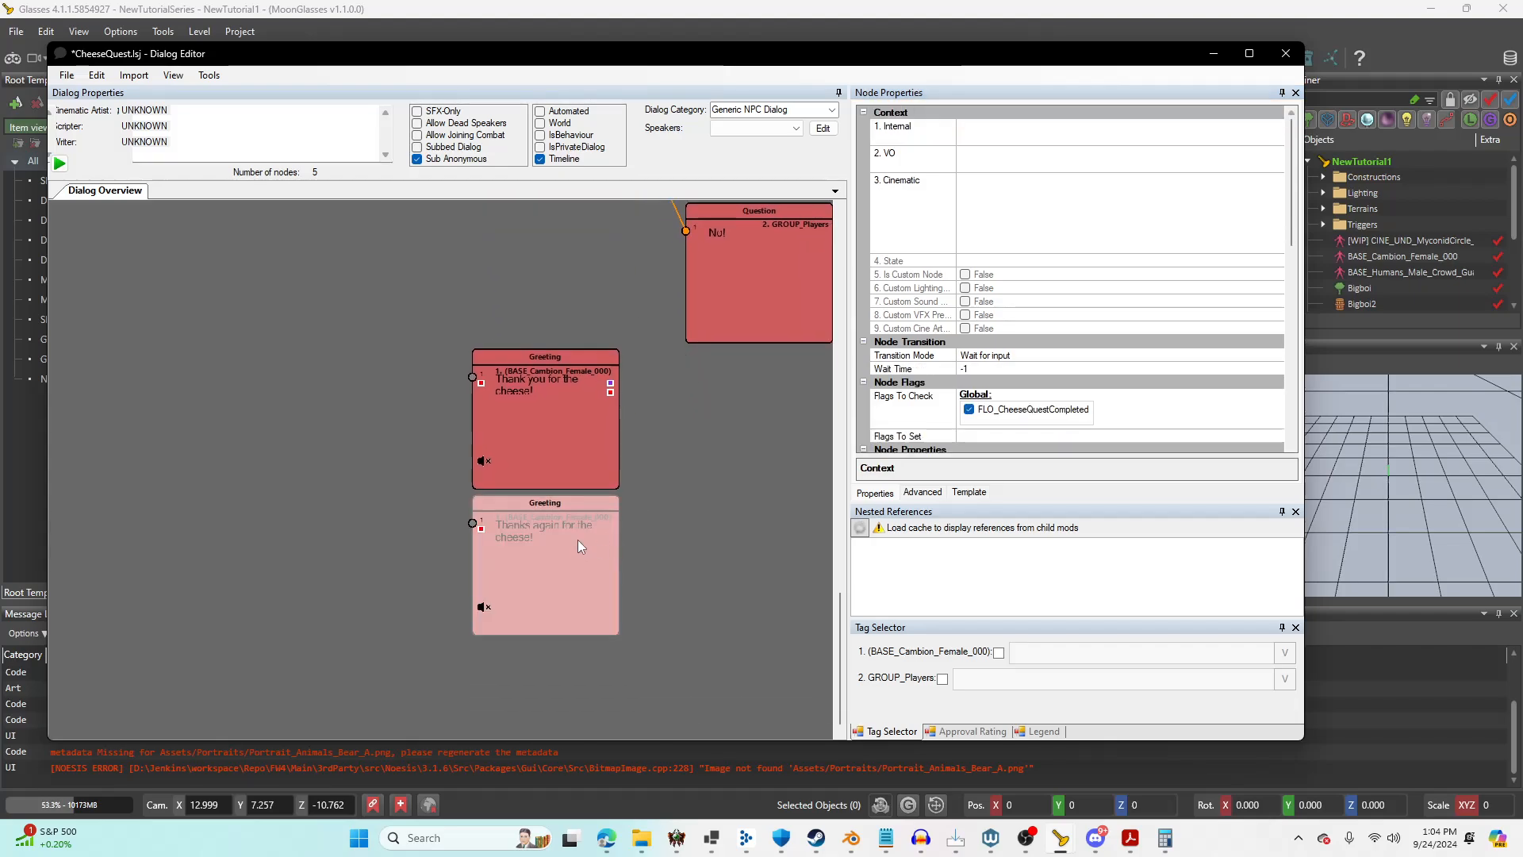
{"action": "left_click", "coordinate": [581, 469]}
{"action": "left_click", "coordinate": [1182, 418]}
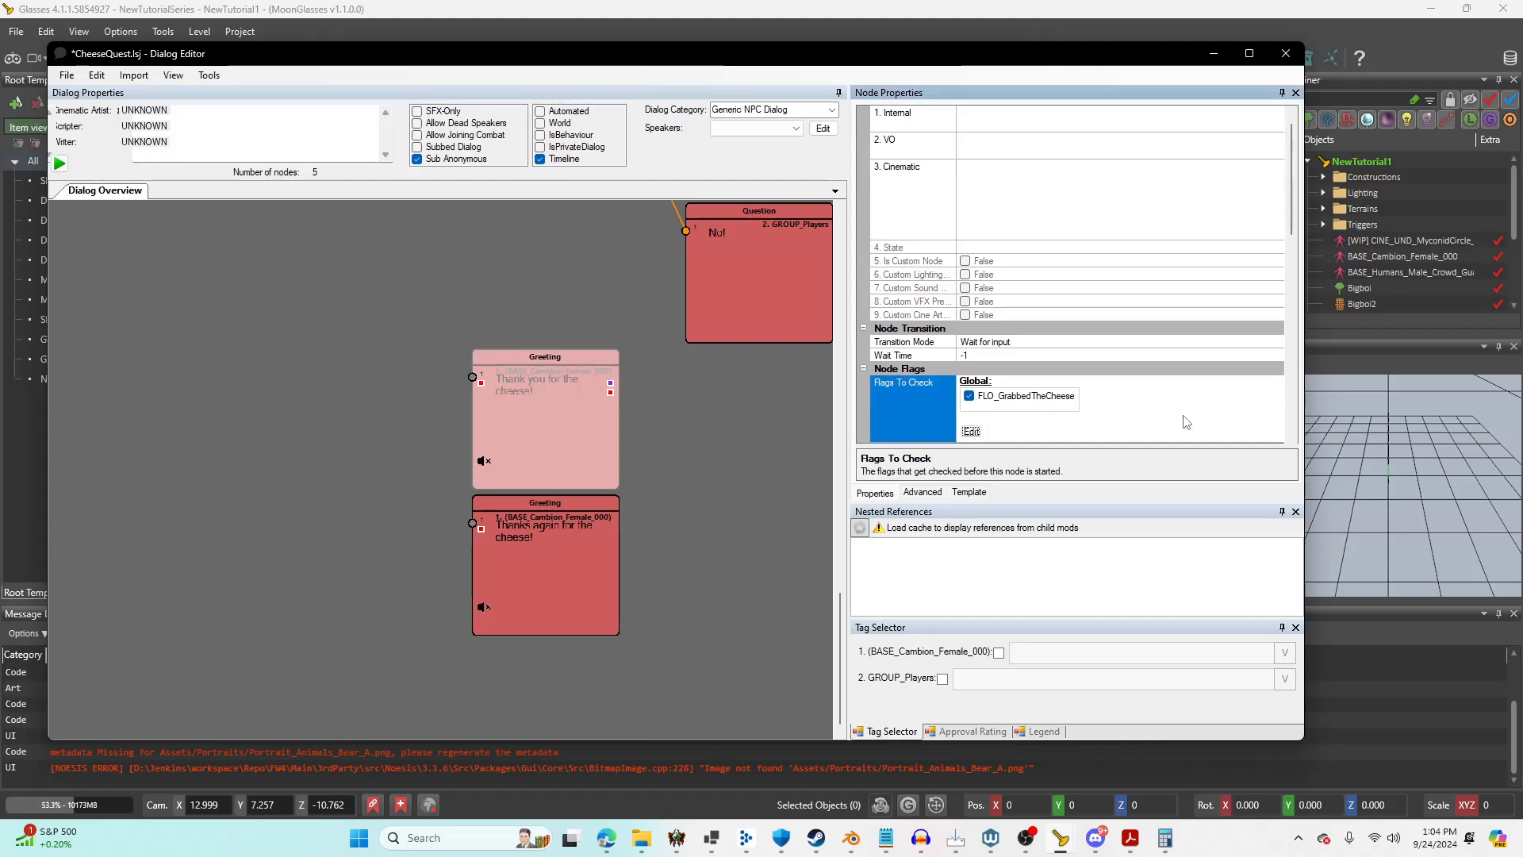
{"action": "left_click", "coordinate": [963, 427]}
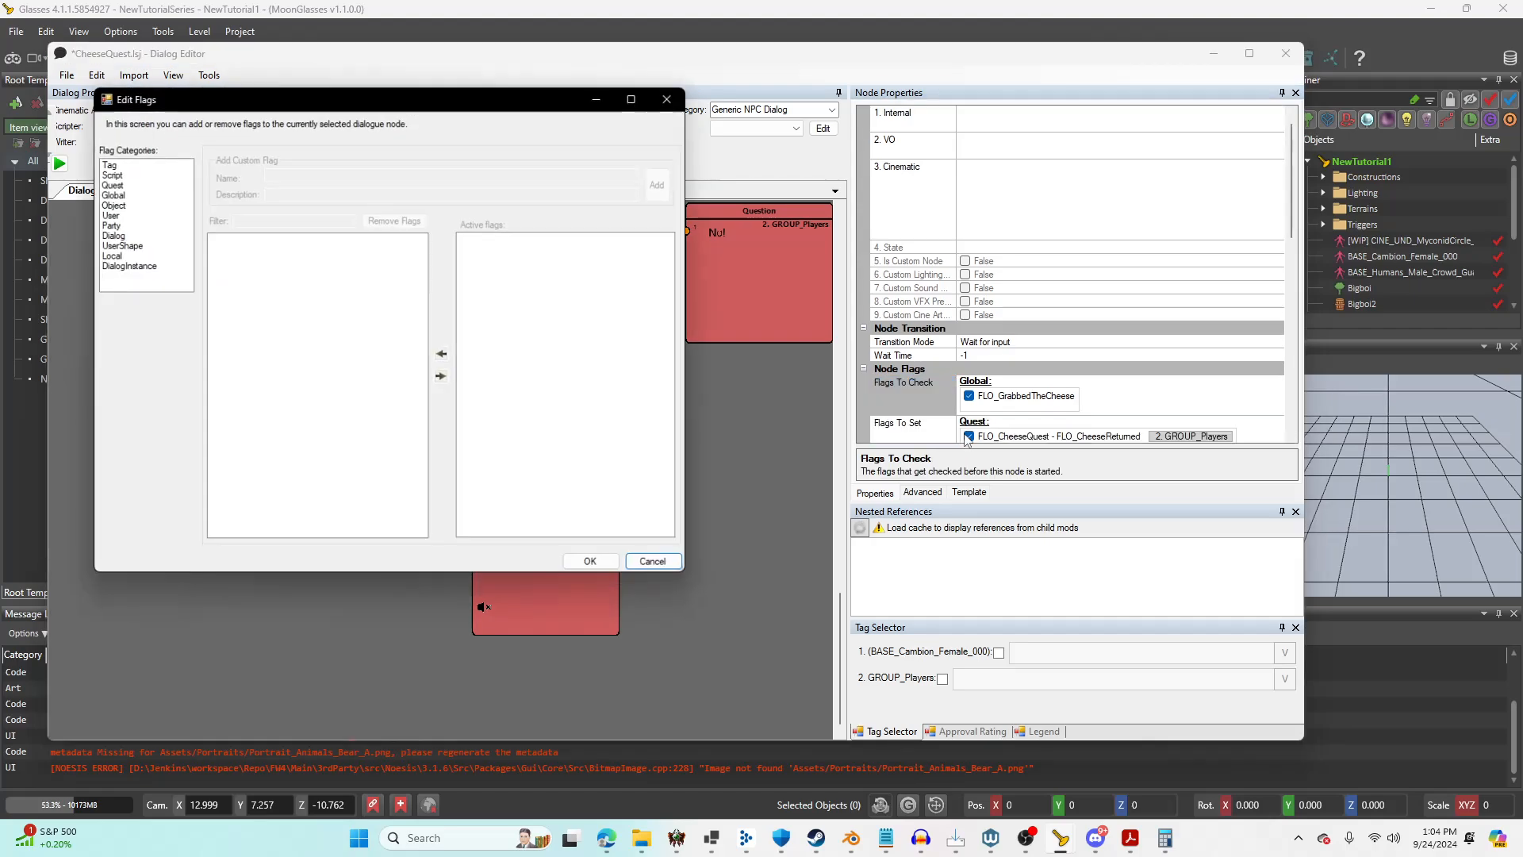
{"action": "left_click", "coordinate": [116, 194]}
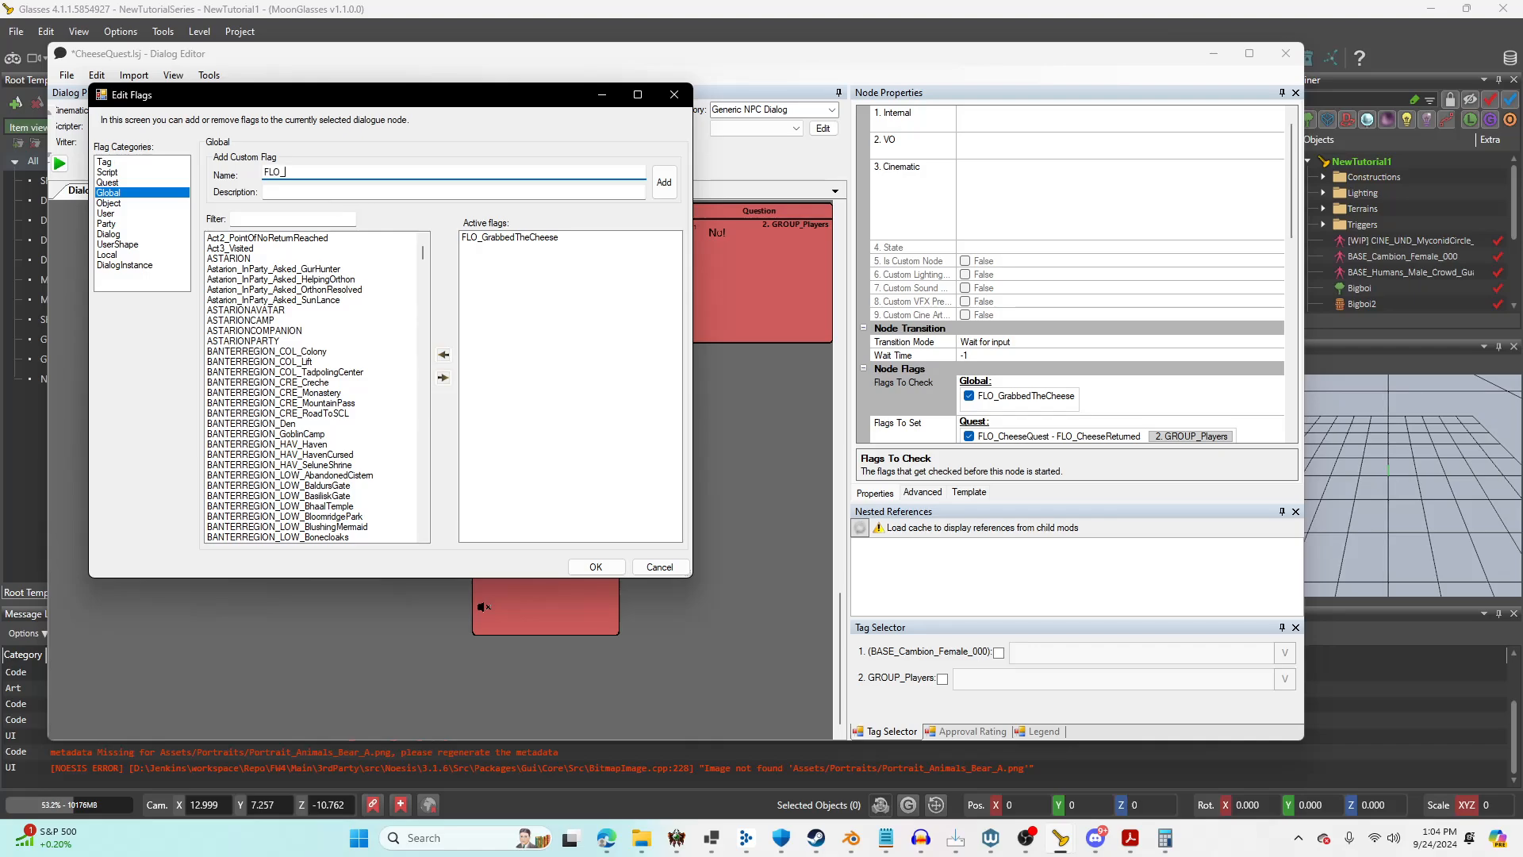
{"action": "left_click", "coordinate": [291, 217]}
{"action": "type", "text": "FLO_"}
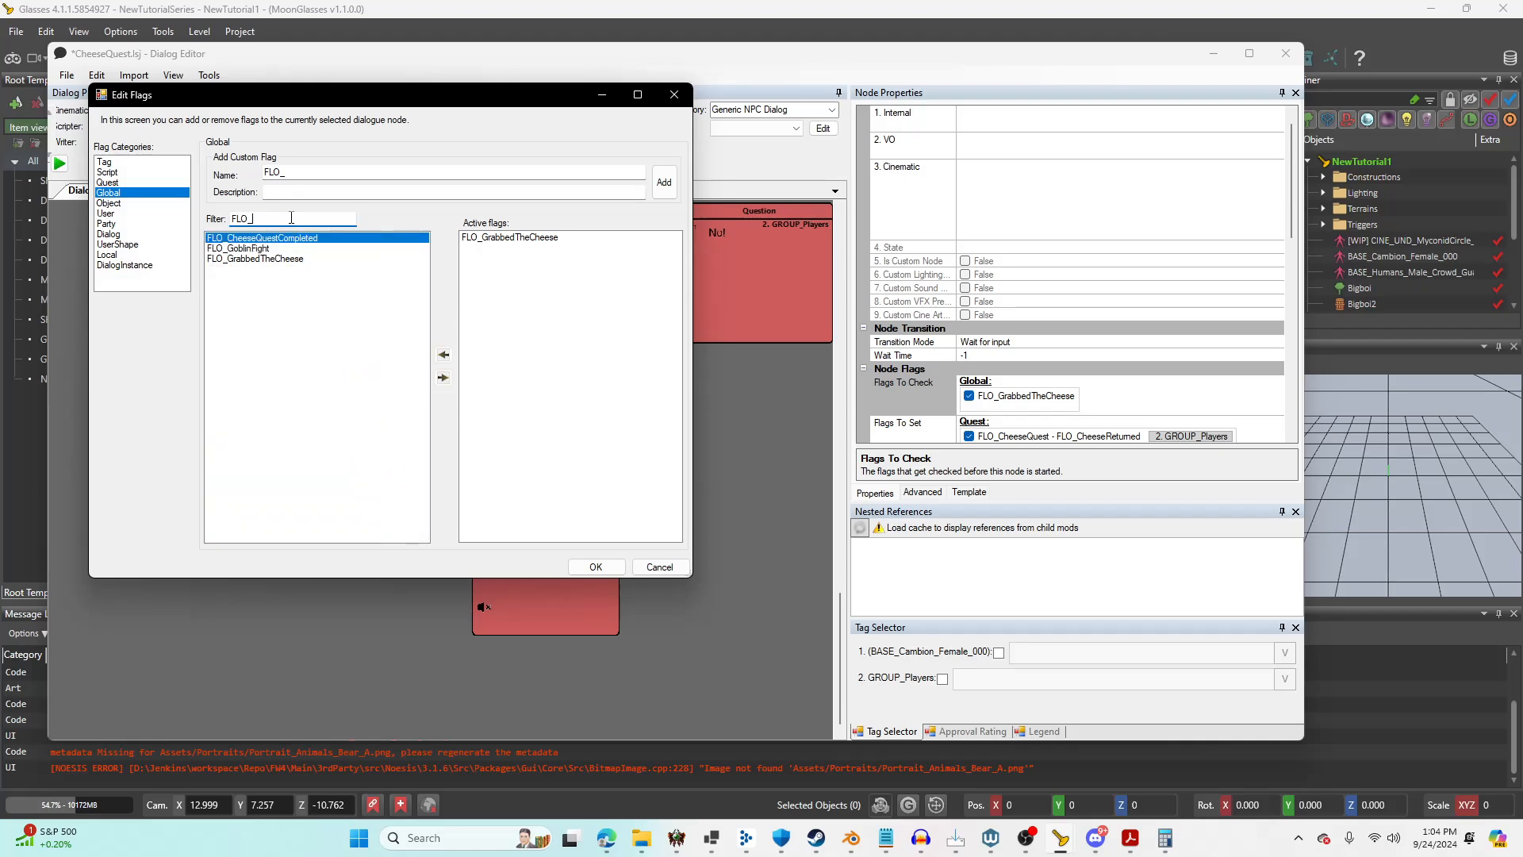
{"action": "double_click", "coordinate": [274, 237]}
{"action": "left_click", "coordinate": [595, 567]}
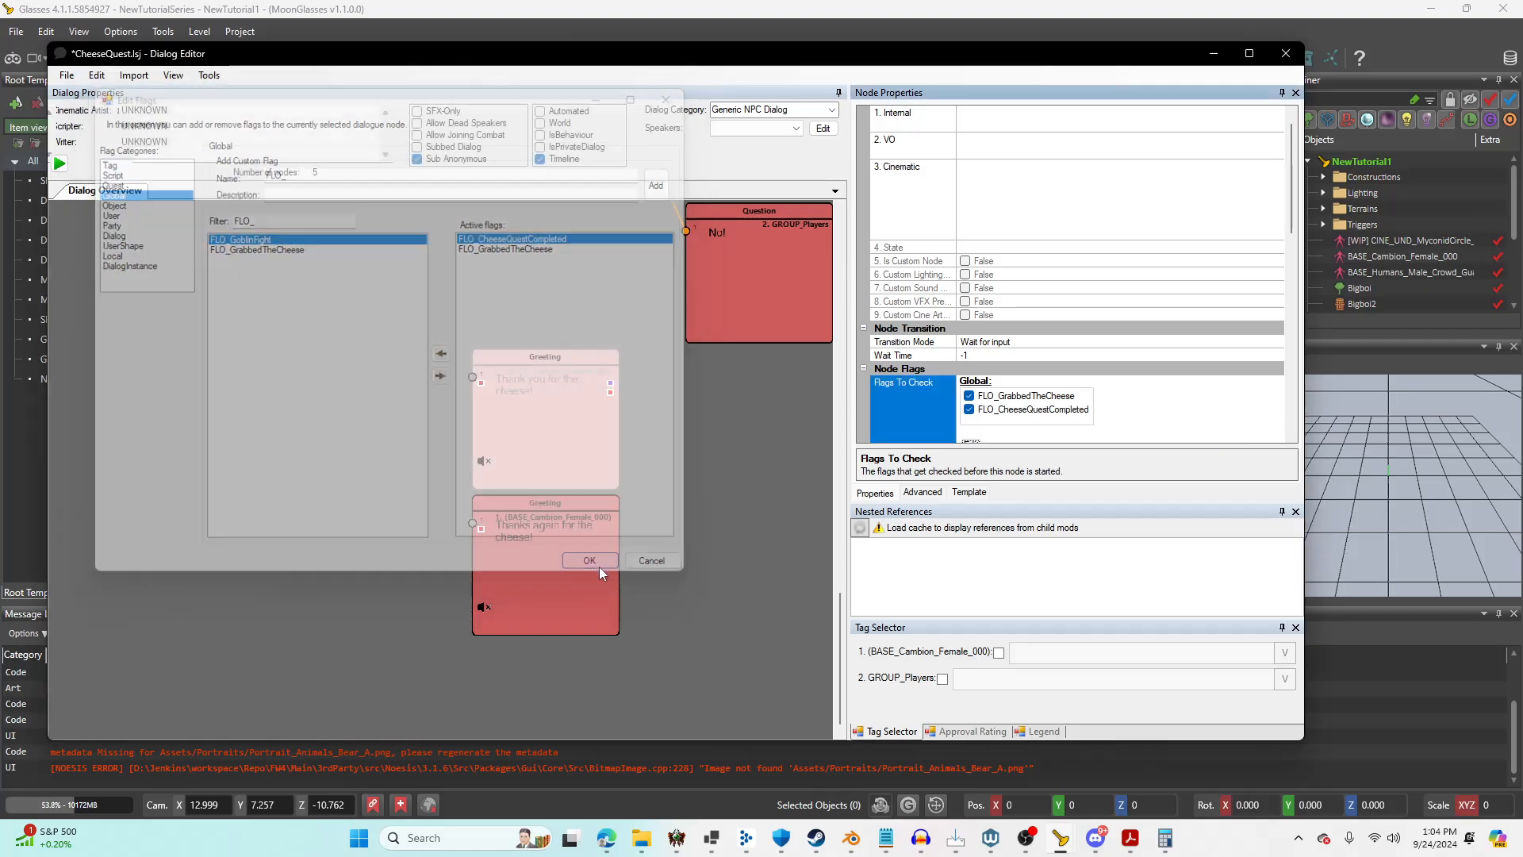
{"action": "left_click", "coordinate": [968, 409]}
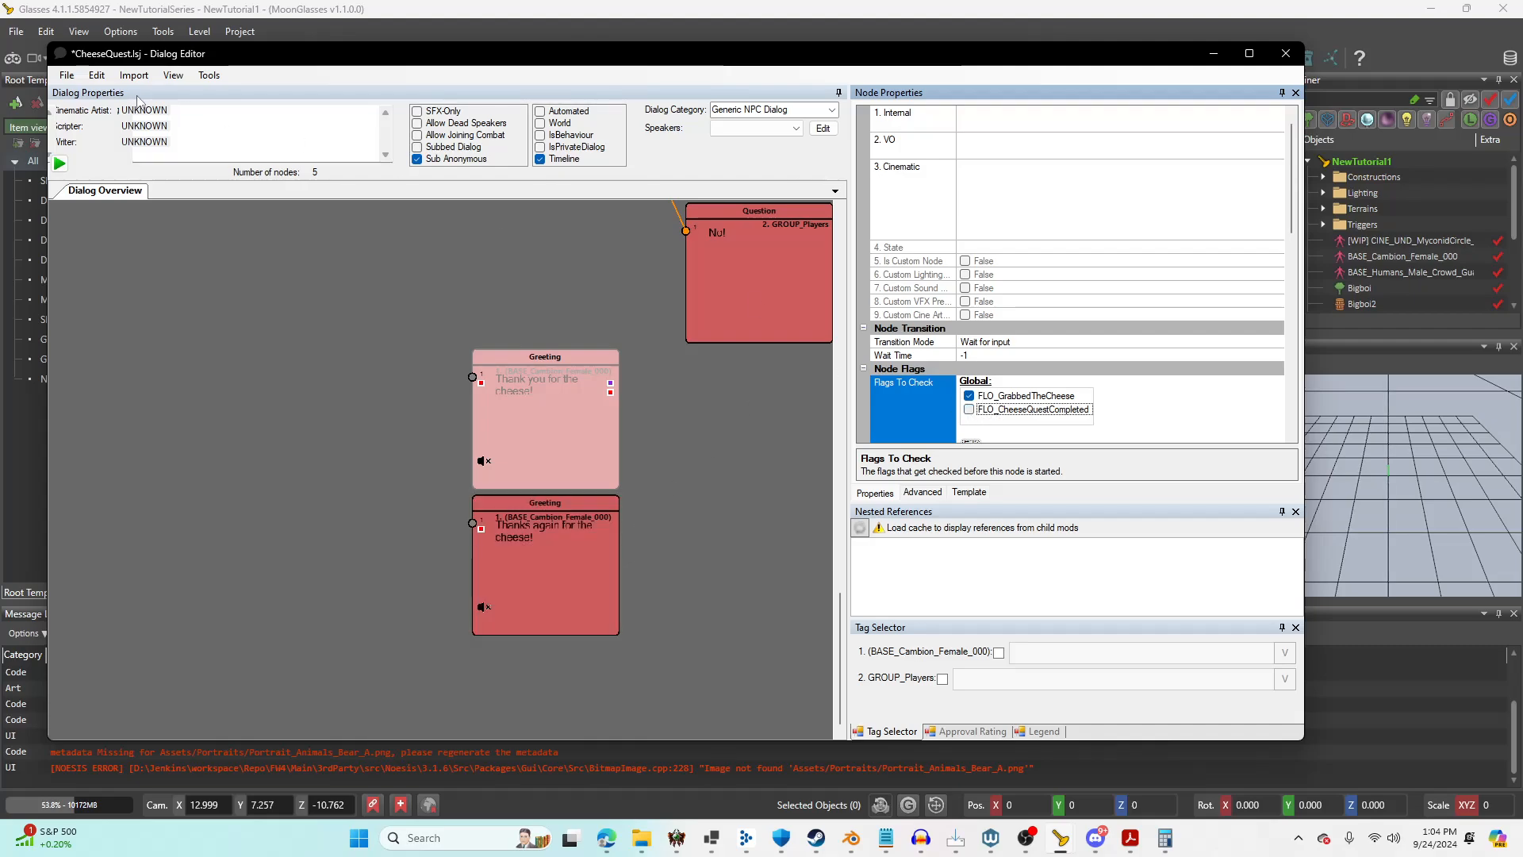
Save the CheeseQuest dialog, look over its node layout and close the Dialog Editor.
{"action": "left_click", "coordinate": [67, 75]}
{"action": "mouse_move", "coordinate": [105, 146]}
{"action": "left_click", "coordinate": [238, 146]}
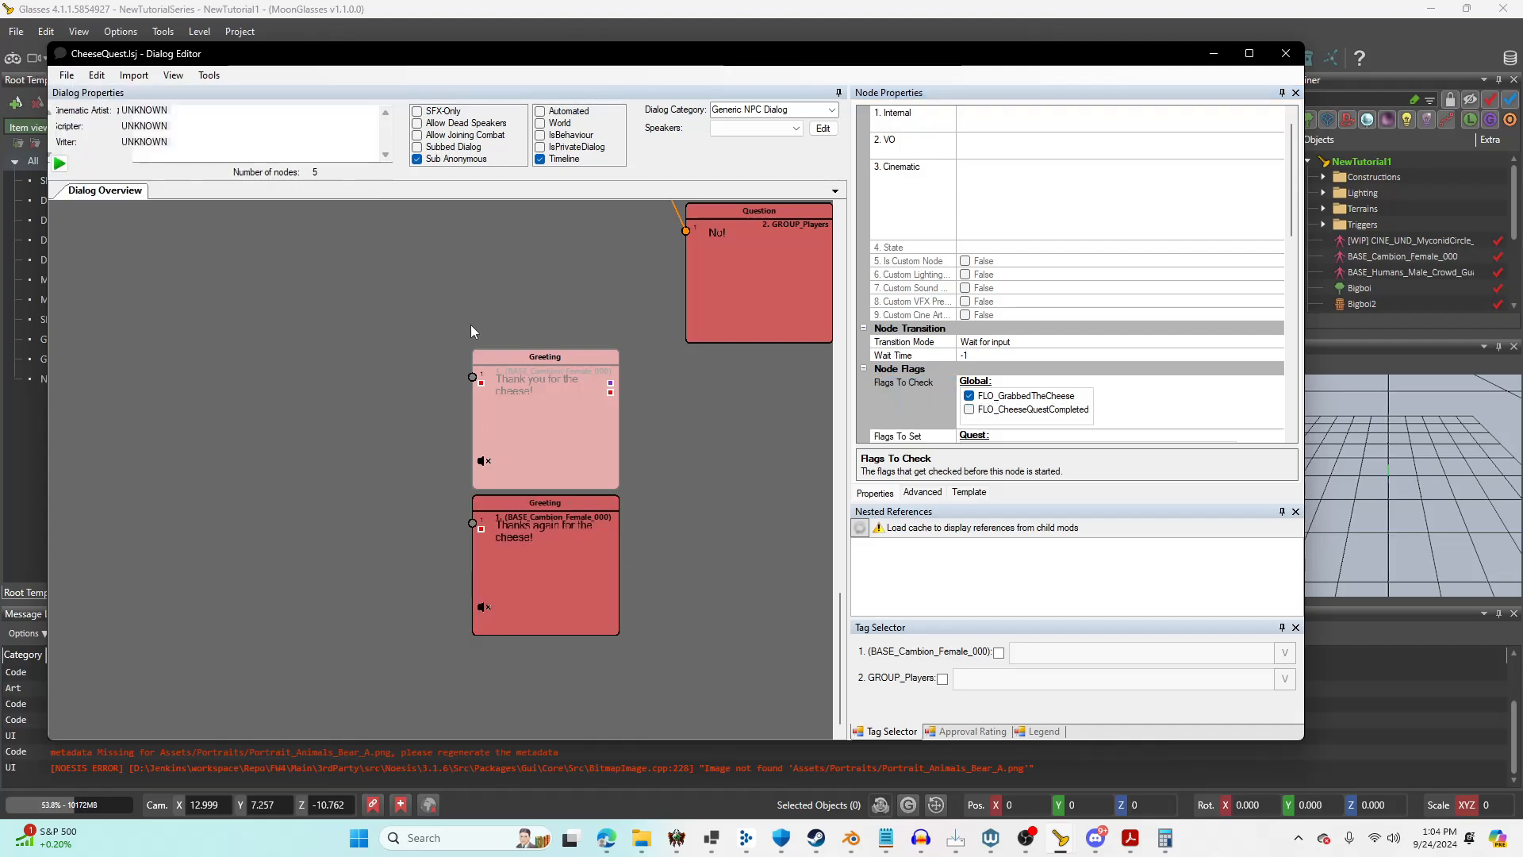
{"action": "middle_click_drag", "start_coordinate": [379, 384], "coordinate": [361, 395]}
{"action": "left_click", "coordinate": [338, 345]}
{"action": "scroll", "coordinate": [338, 344], "scroll_direction": "down", "scroll_amount": 3}
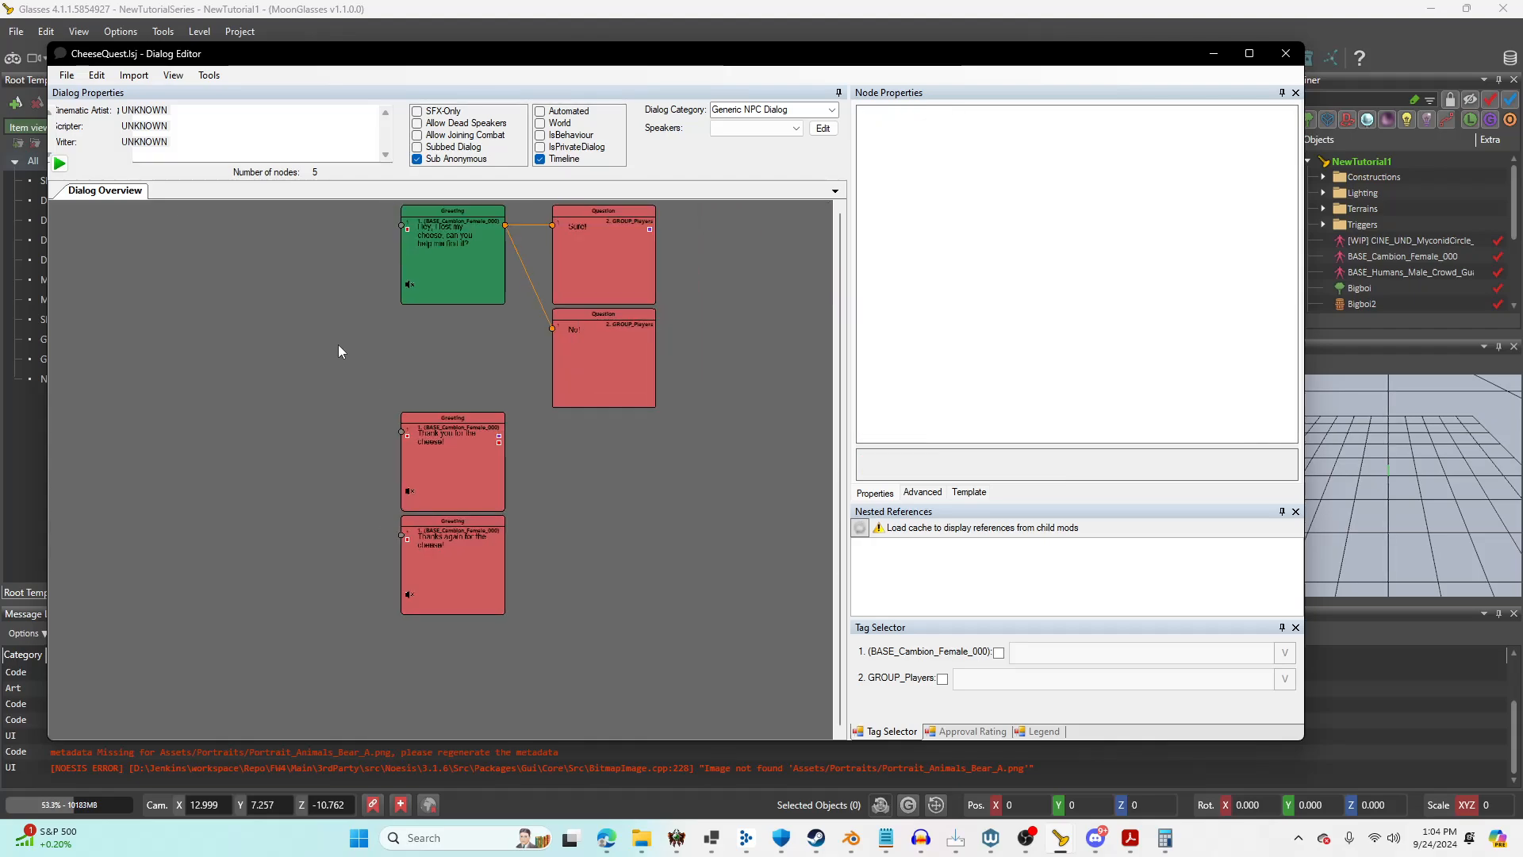
{"action": "middle_click_drag", "start_coordinate": [338, 344], "coordinate": [327, 397]}
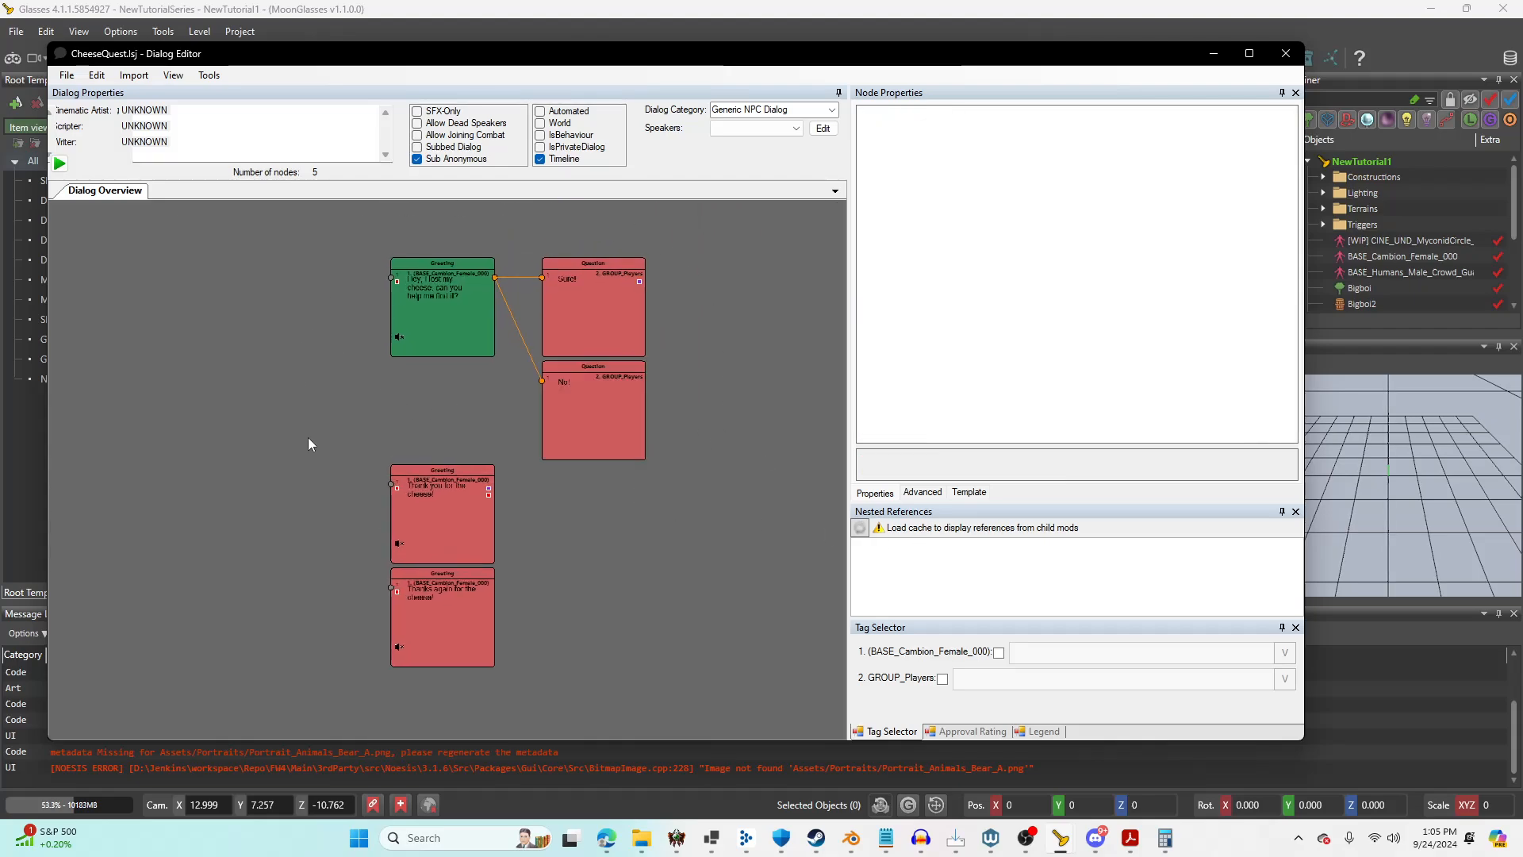
{"action": "left_click", "coordinate": [1285, 53]}
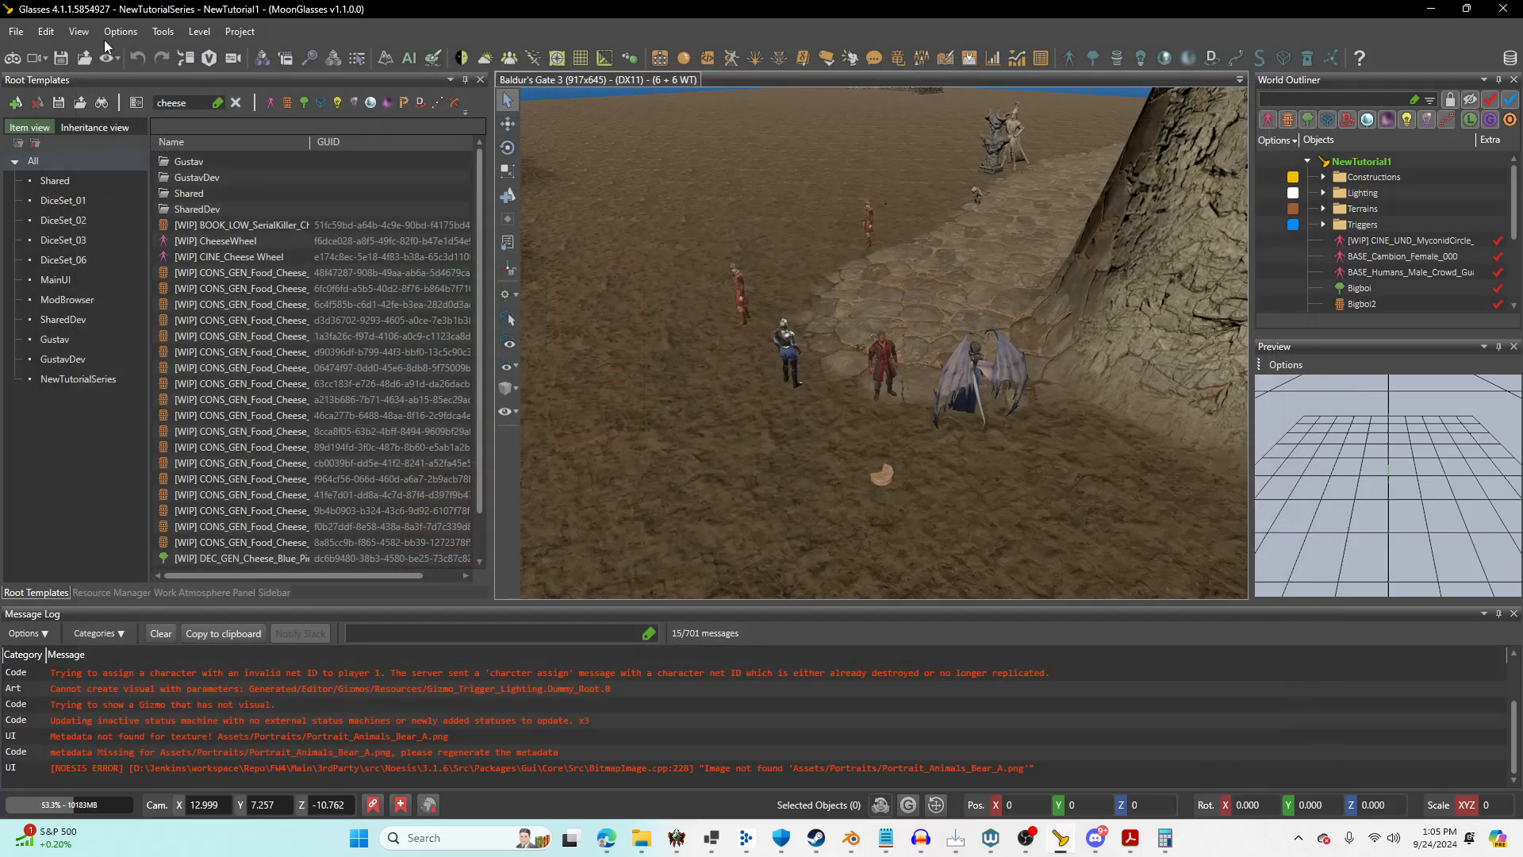
Reload the level and story and switch to game mode for a playtest.
{"action": "left_click", "coordinate": [22, 31]}
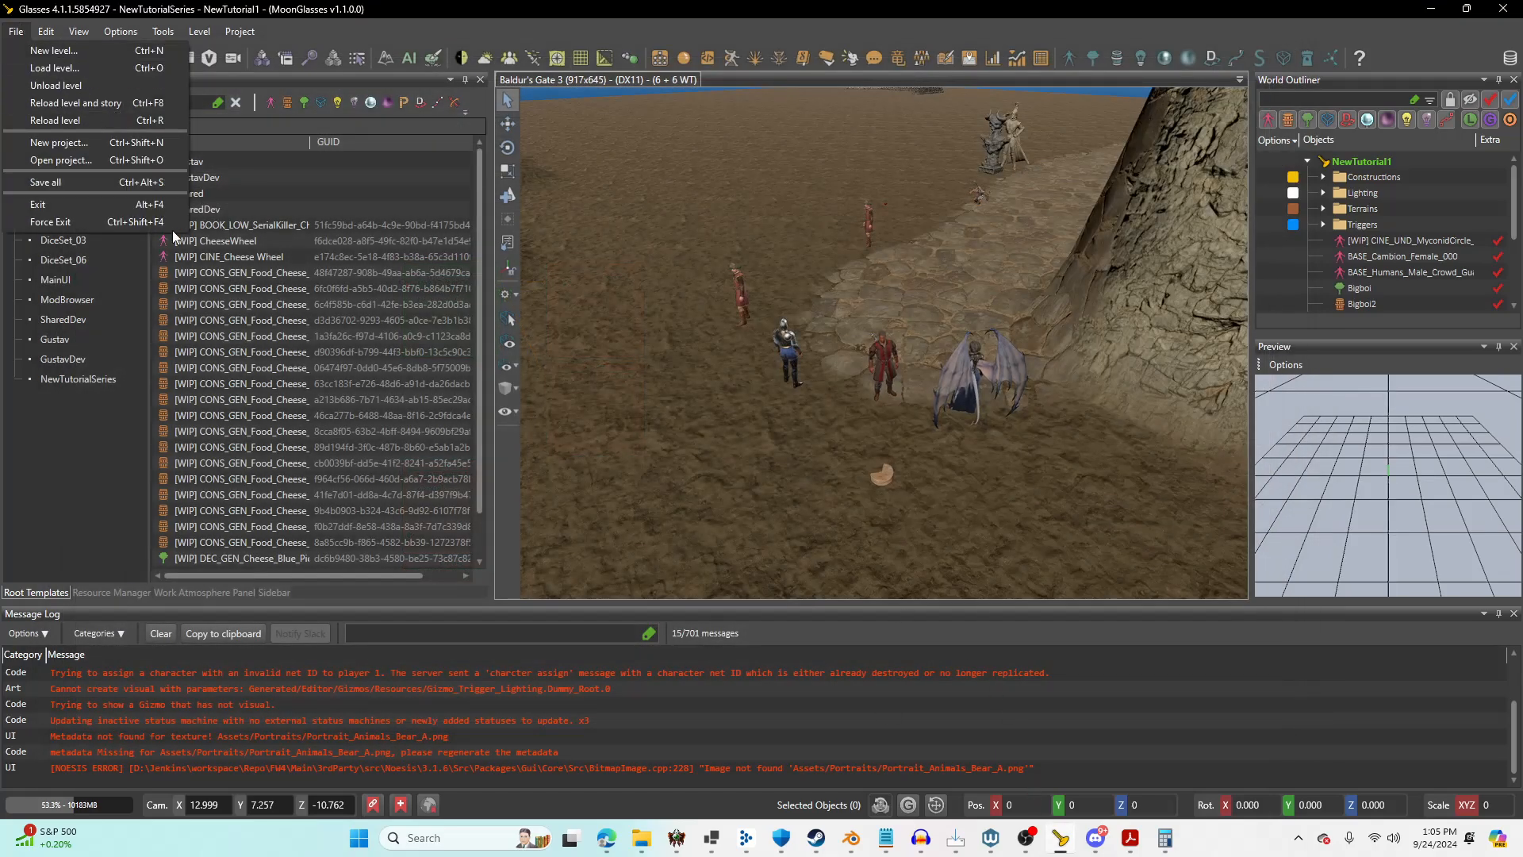
{"action": "left_click", "coordinate": [80, 103]}
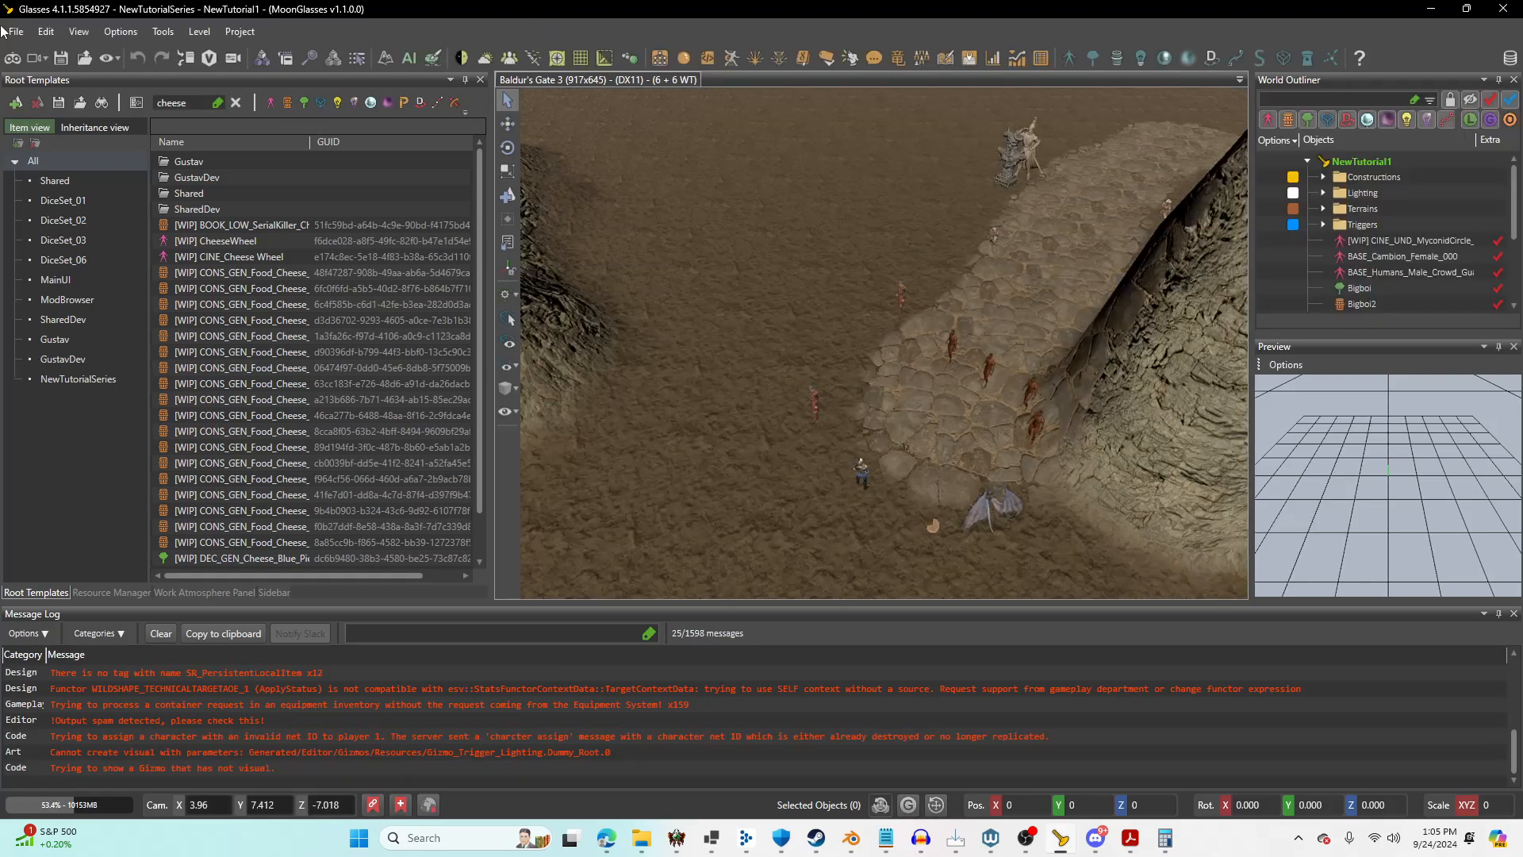
{"action": "left_click", "coordinate": [12, 58]}
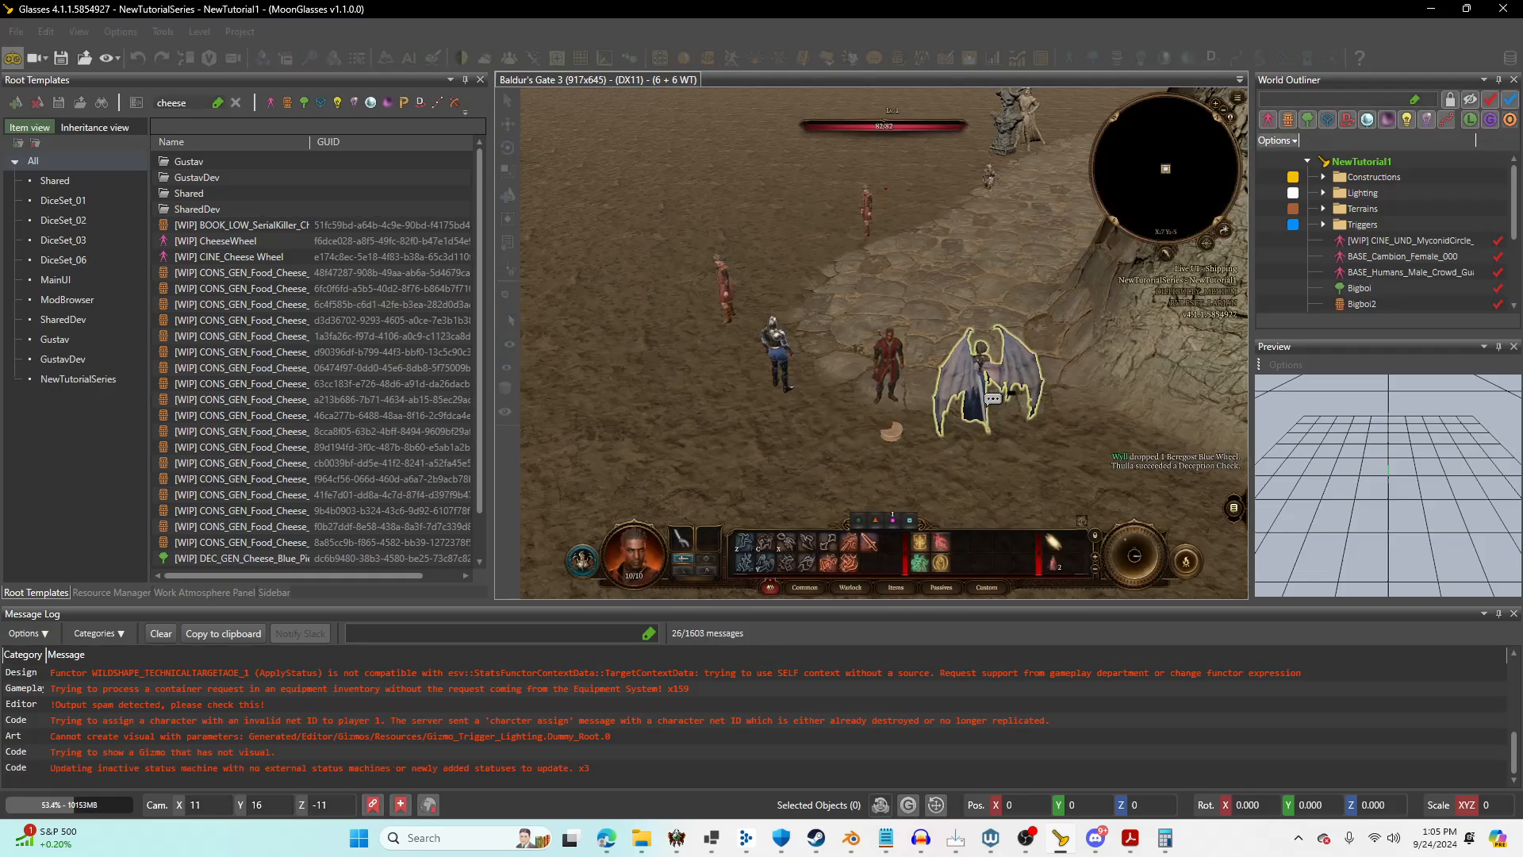
Accept the Cheese Quest from the winged woman and pick up the cheese wheel, checking the quest journal after each stage.
{"action": "left_click", "coordinate": [993, 398]}
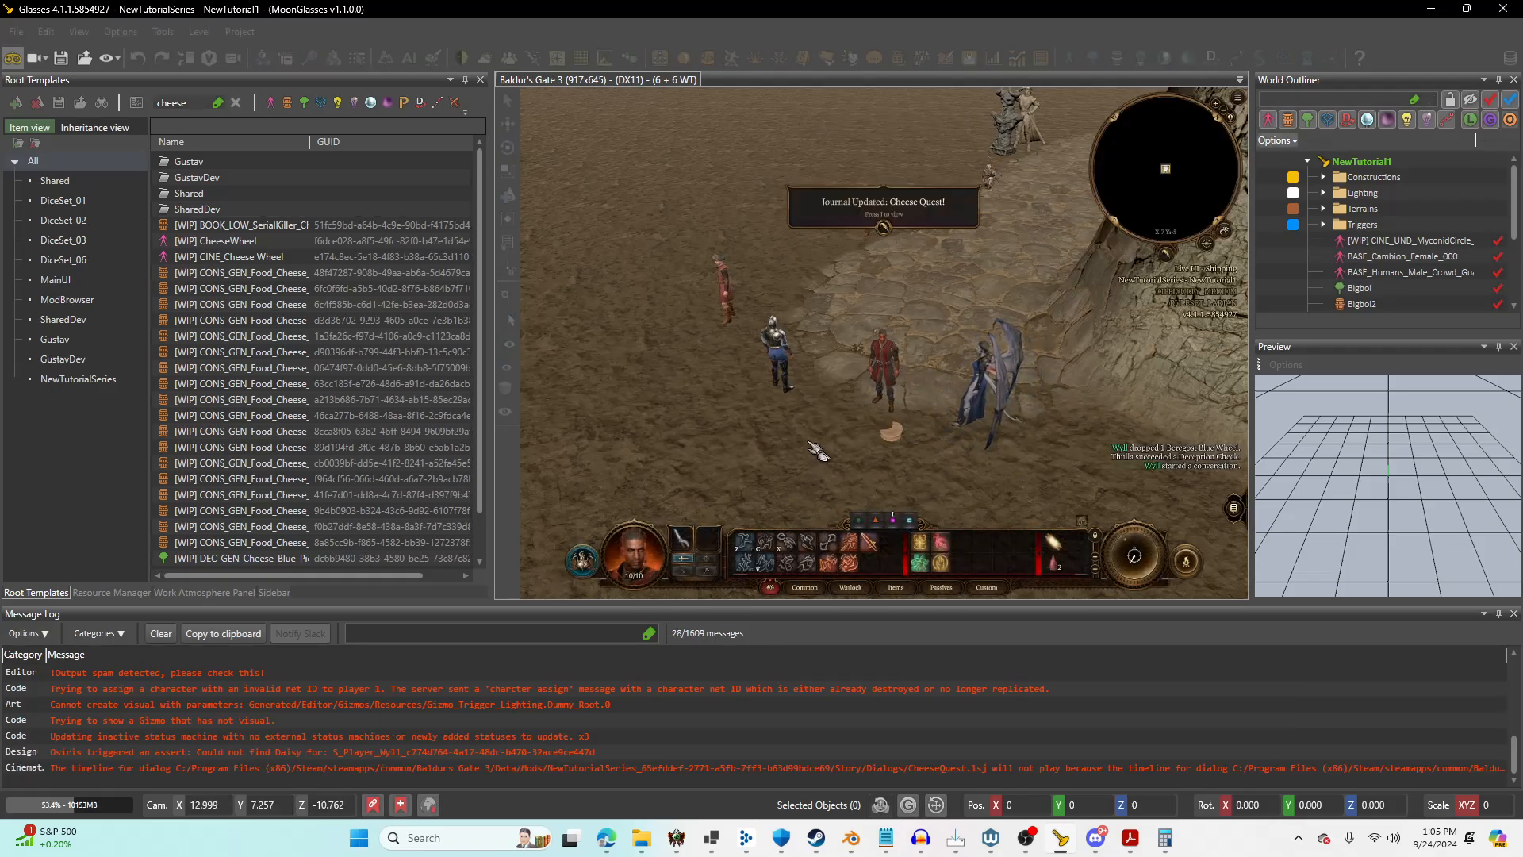
{"action": "key", "text": "j"}
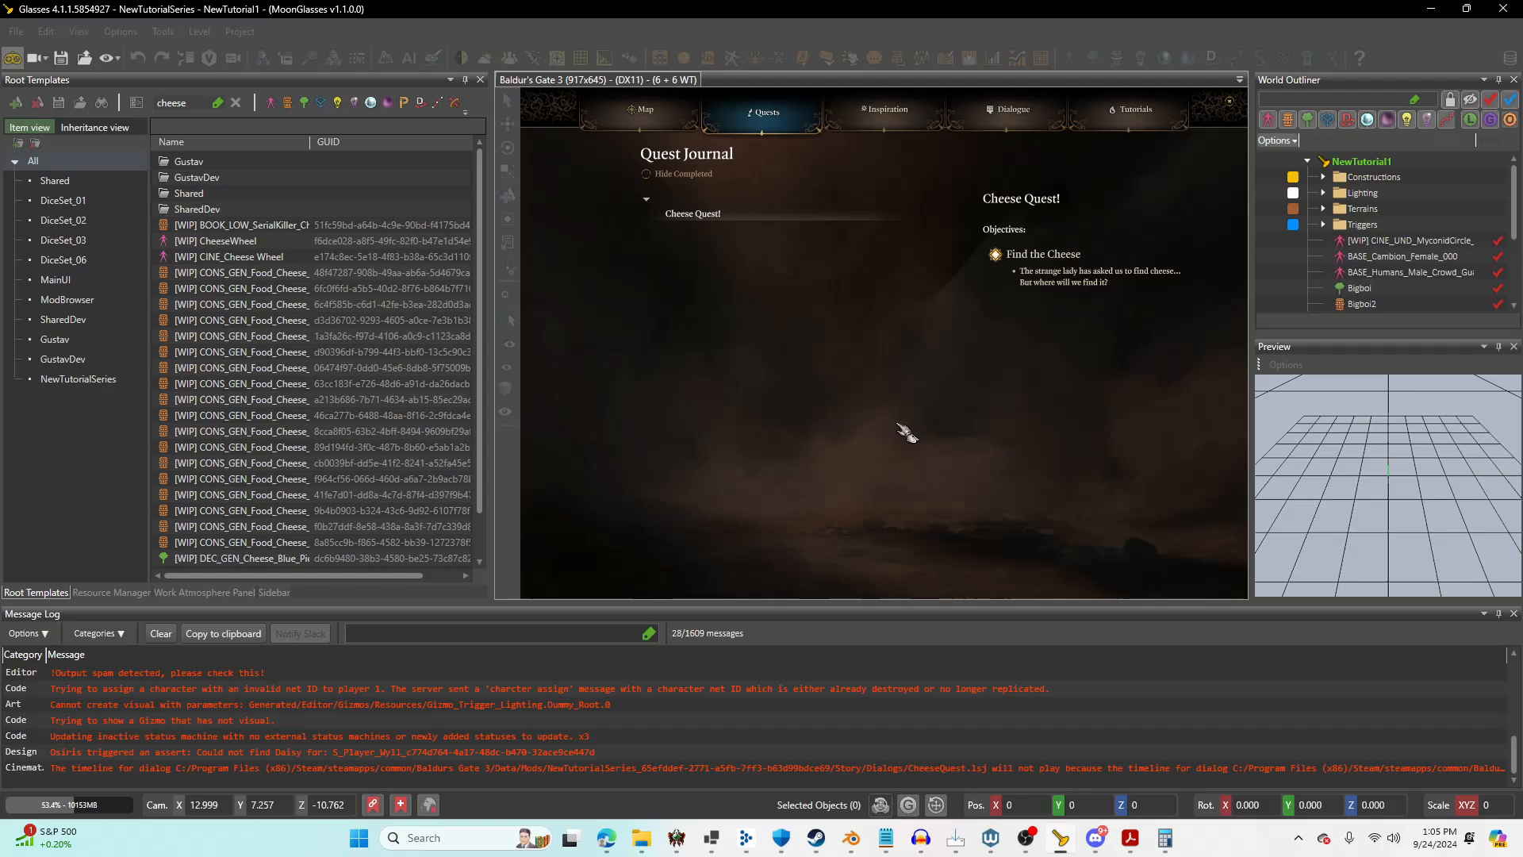
{"action": "key", "text": "Escape"}
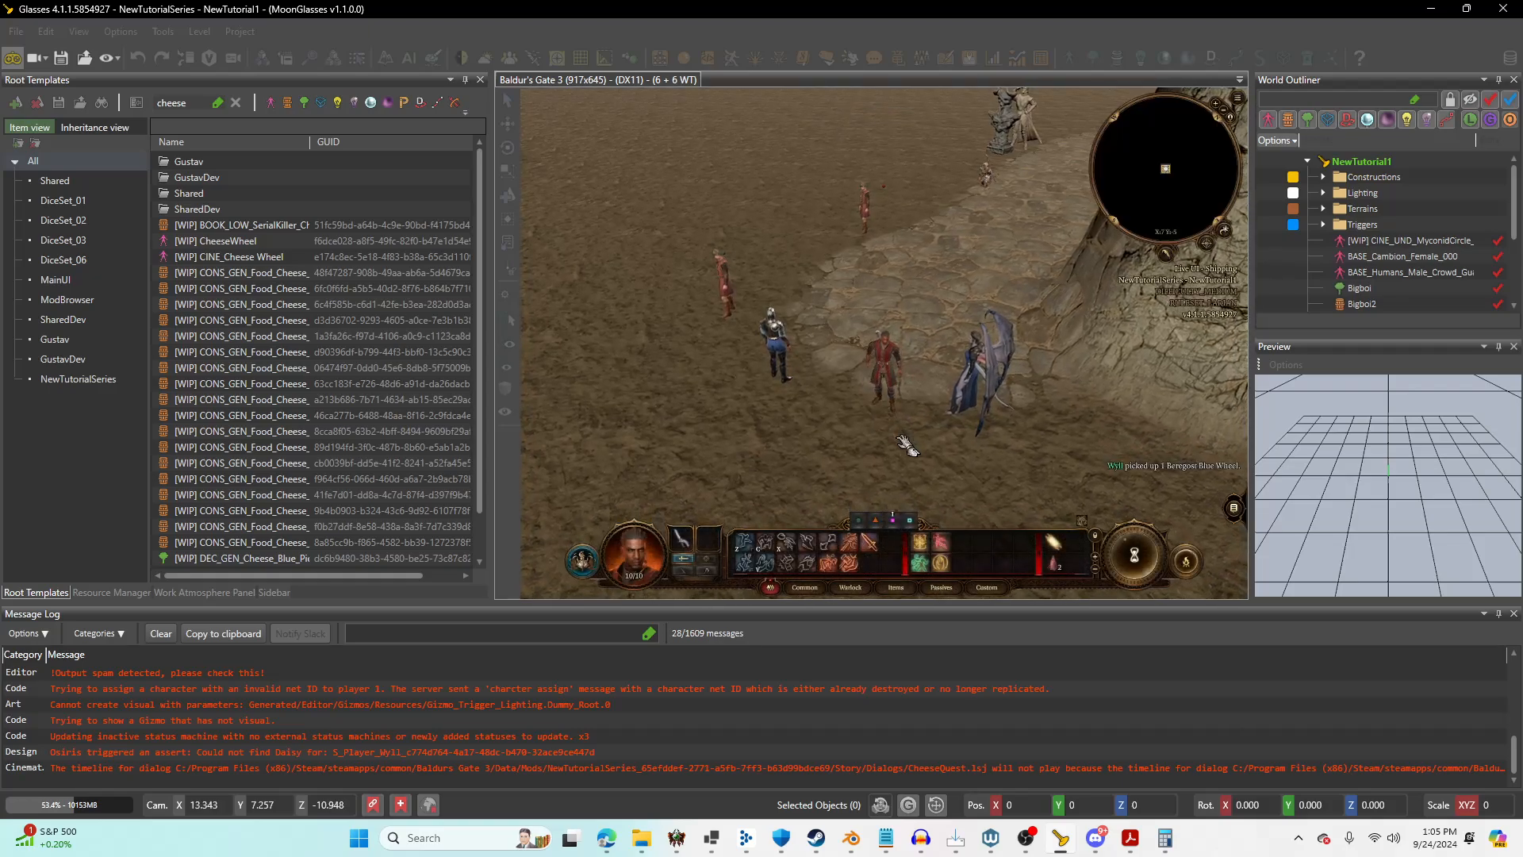
{"action": "key", "text": "j"}
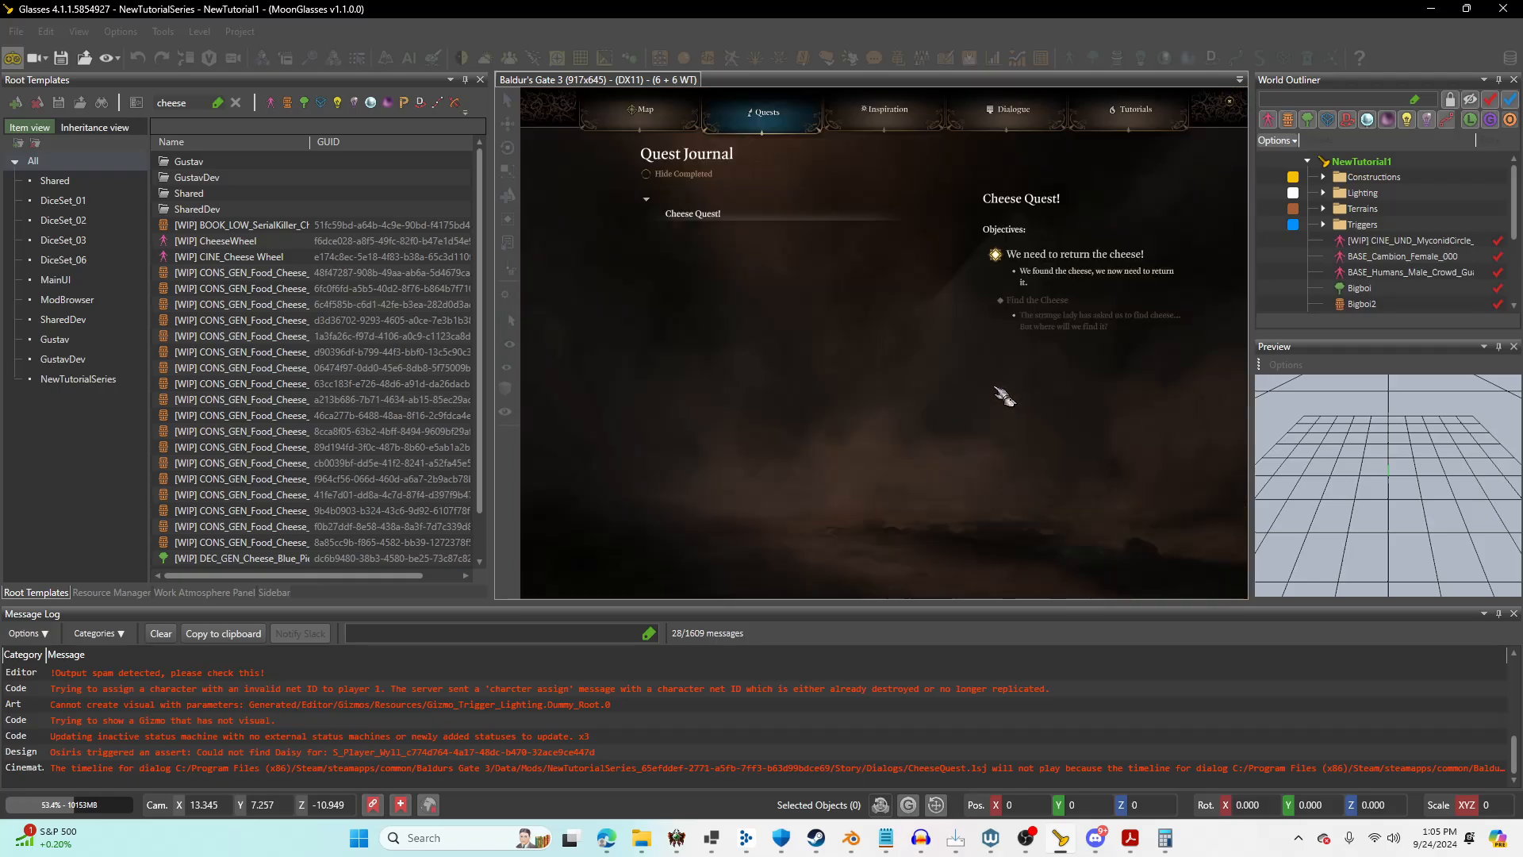
{"action": "key", "text": "Escape"}
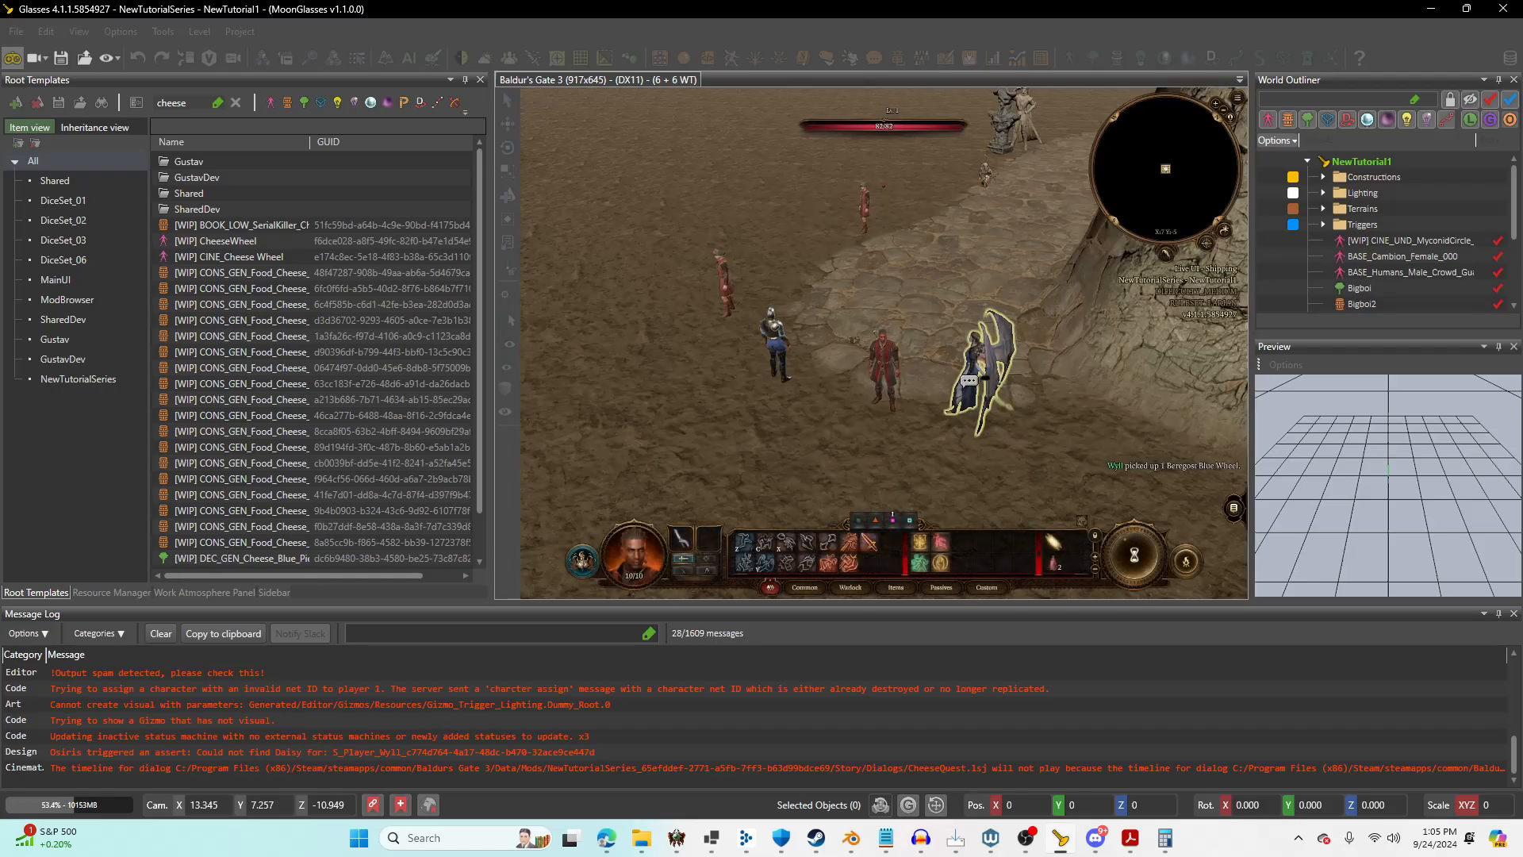
Talk to the winged woman to return the cheese, end the conversation and check the quest journal.
{"action": "left_click", "coordinate": [969, 381]}
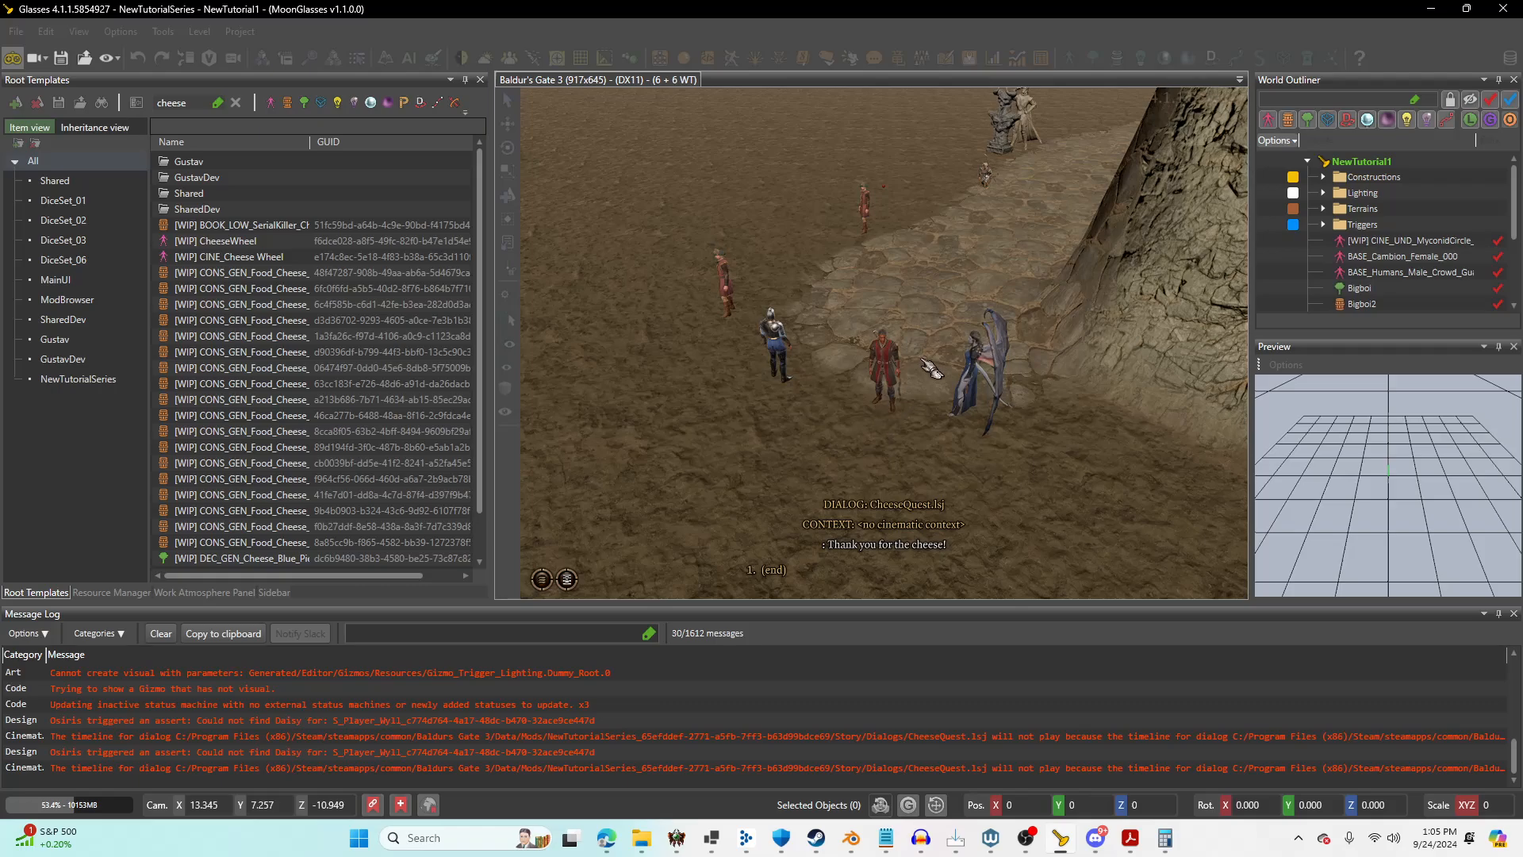
{"action": "key", "text": "1"}
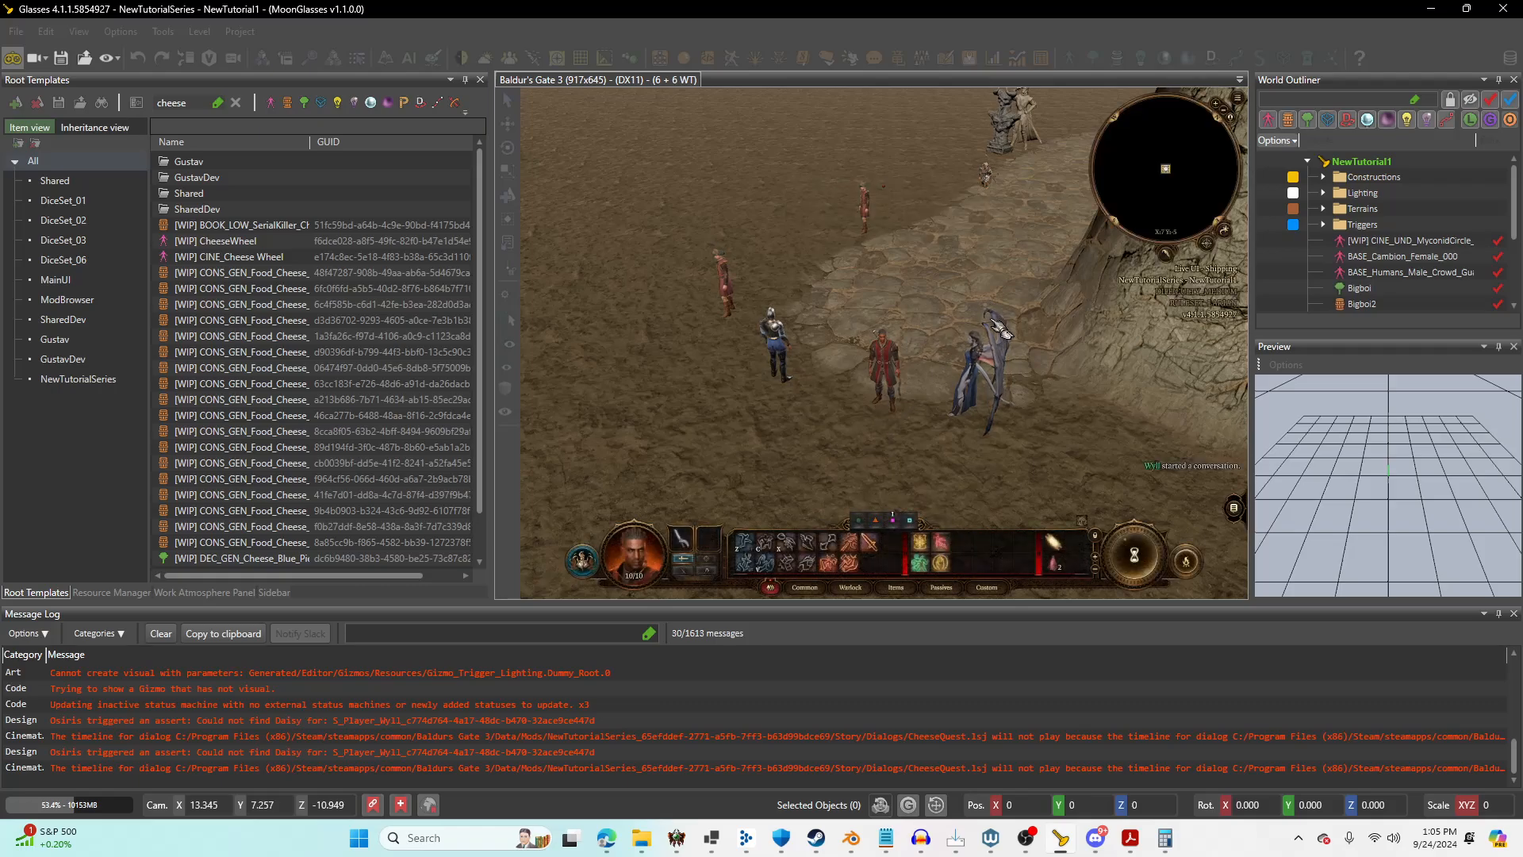
{"action": "key", "text": "j"}
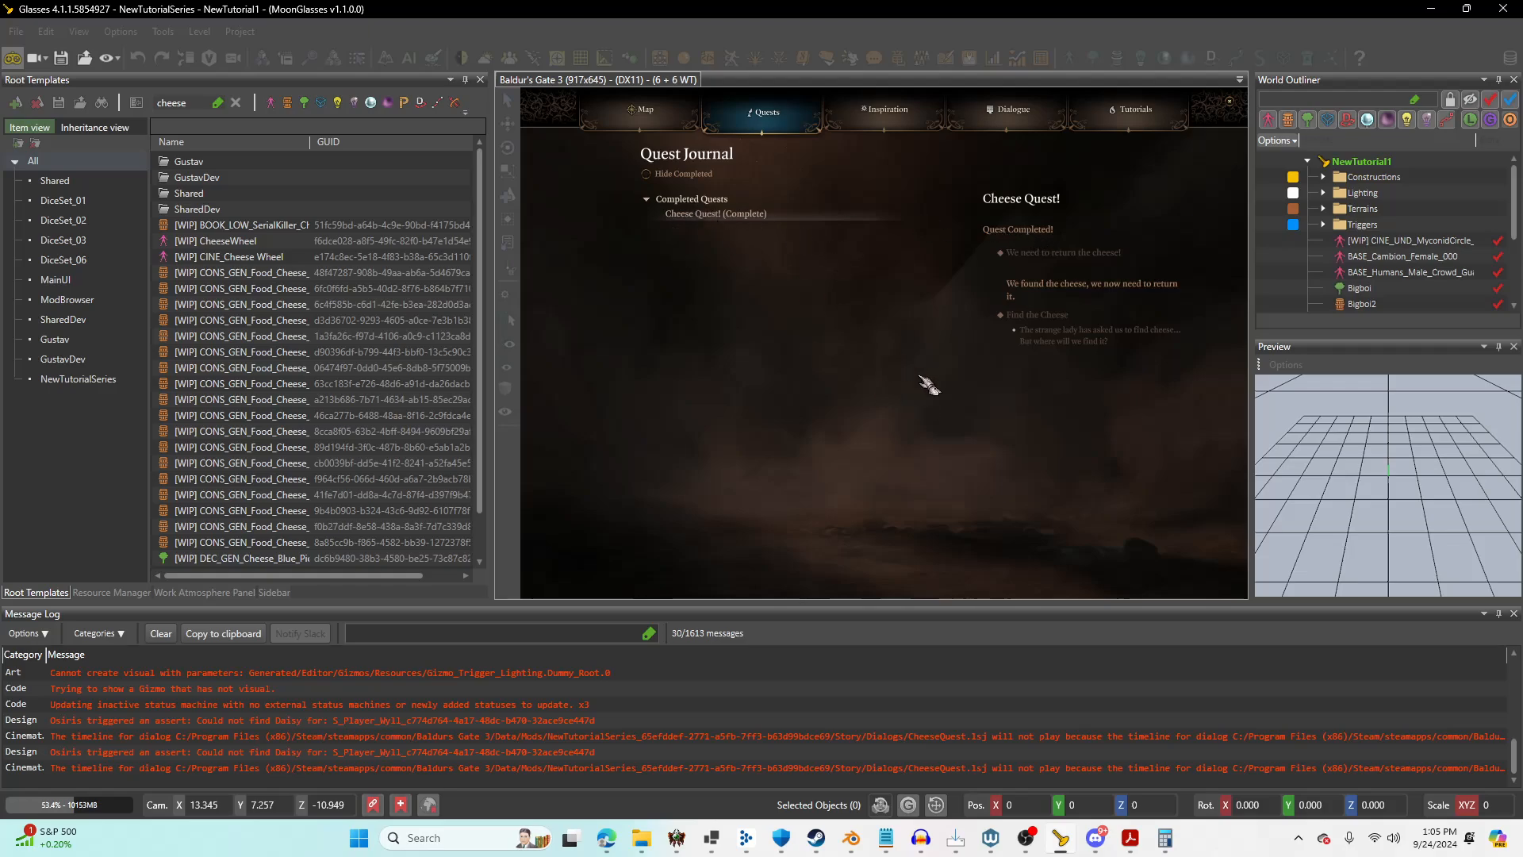
{"action": "key", "text": "Escape"}
Talk to the winged woman again to test her repeat greeting, end the conversation and move the character away.
{"action": "left_click", "coordinate": [982, 388]}
{"action": "left_click", "coordinate": [765, 573]}
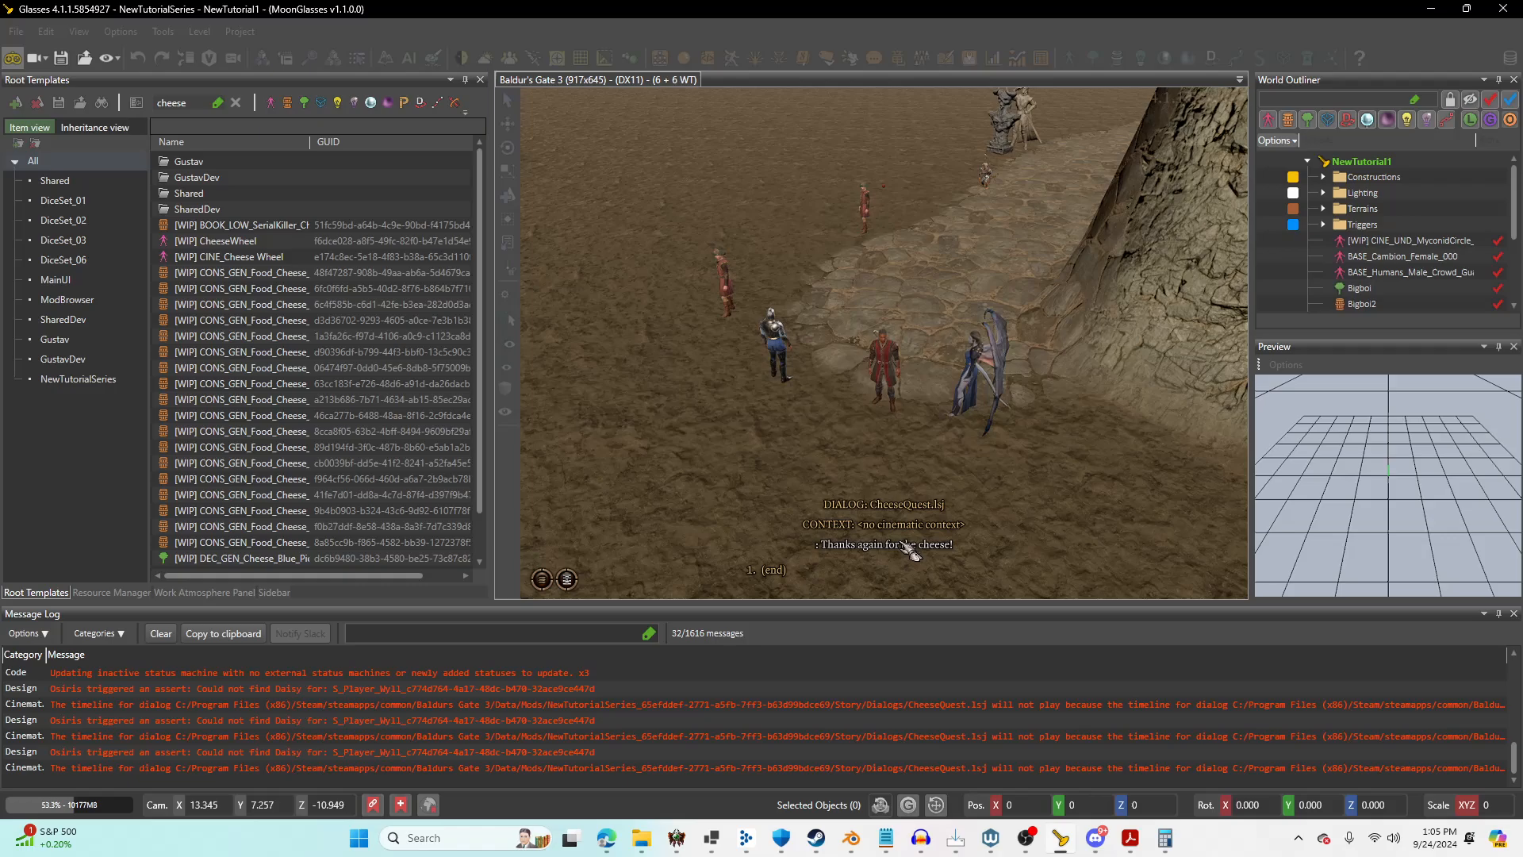
{"action": "left_click", "coordinate": [978, 387]}
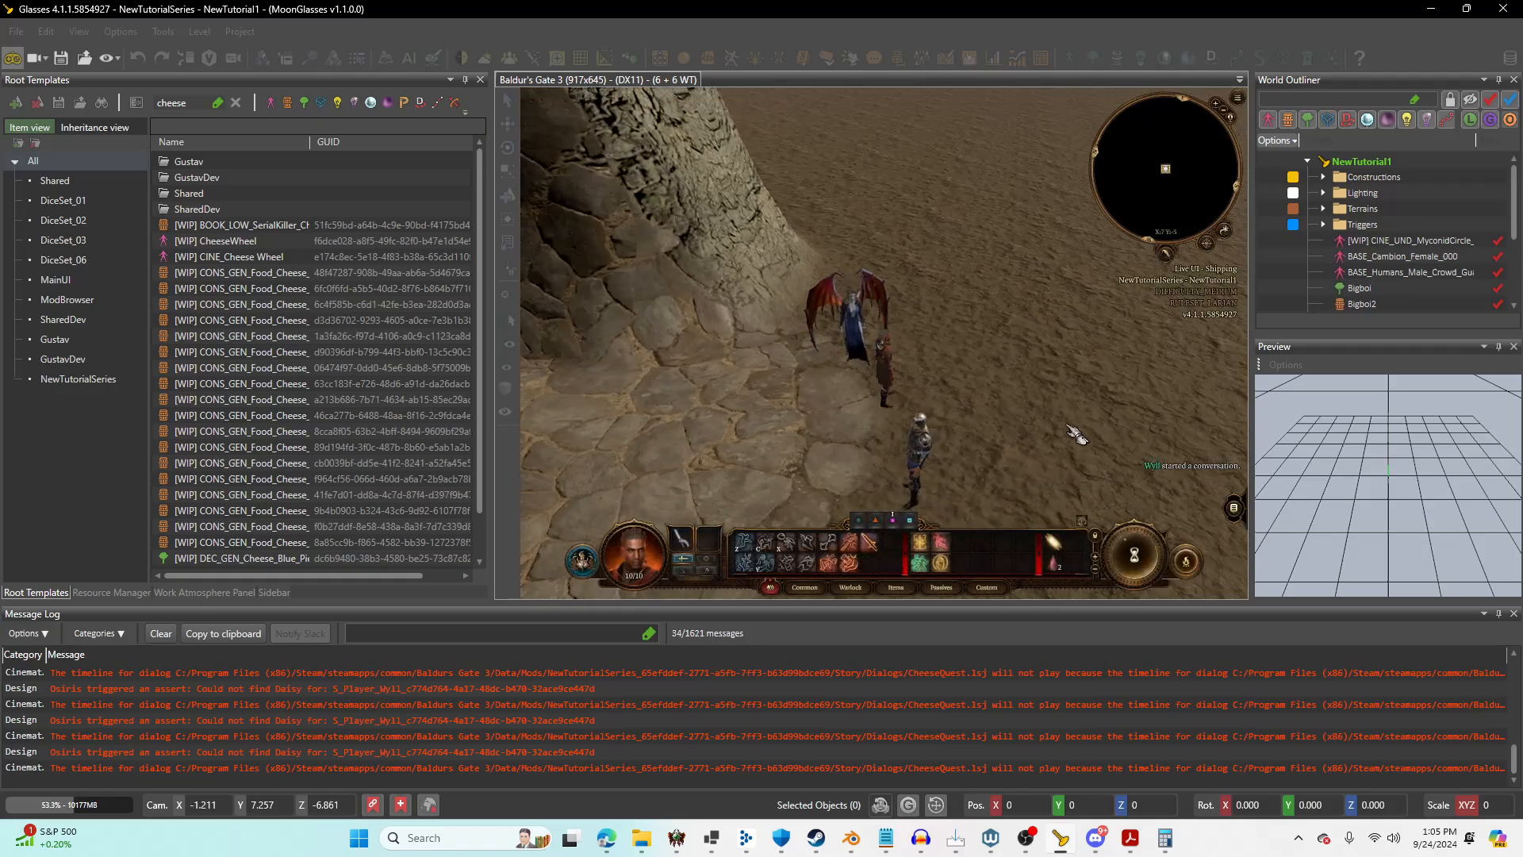
{"action": "left_click", "coordinate": [841, 387]}
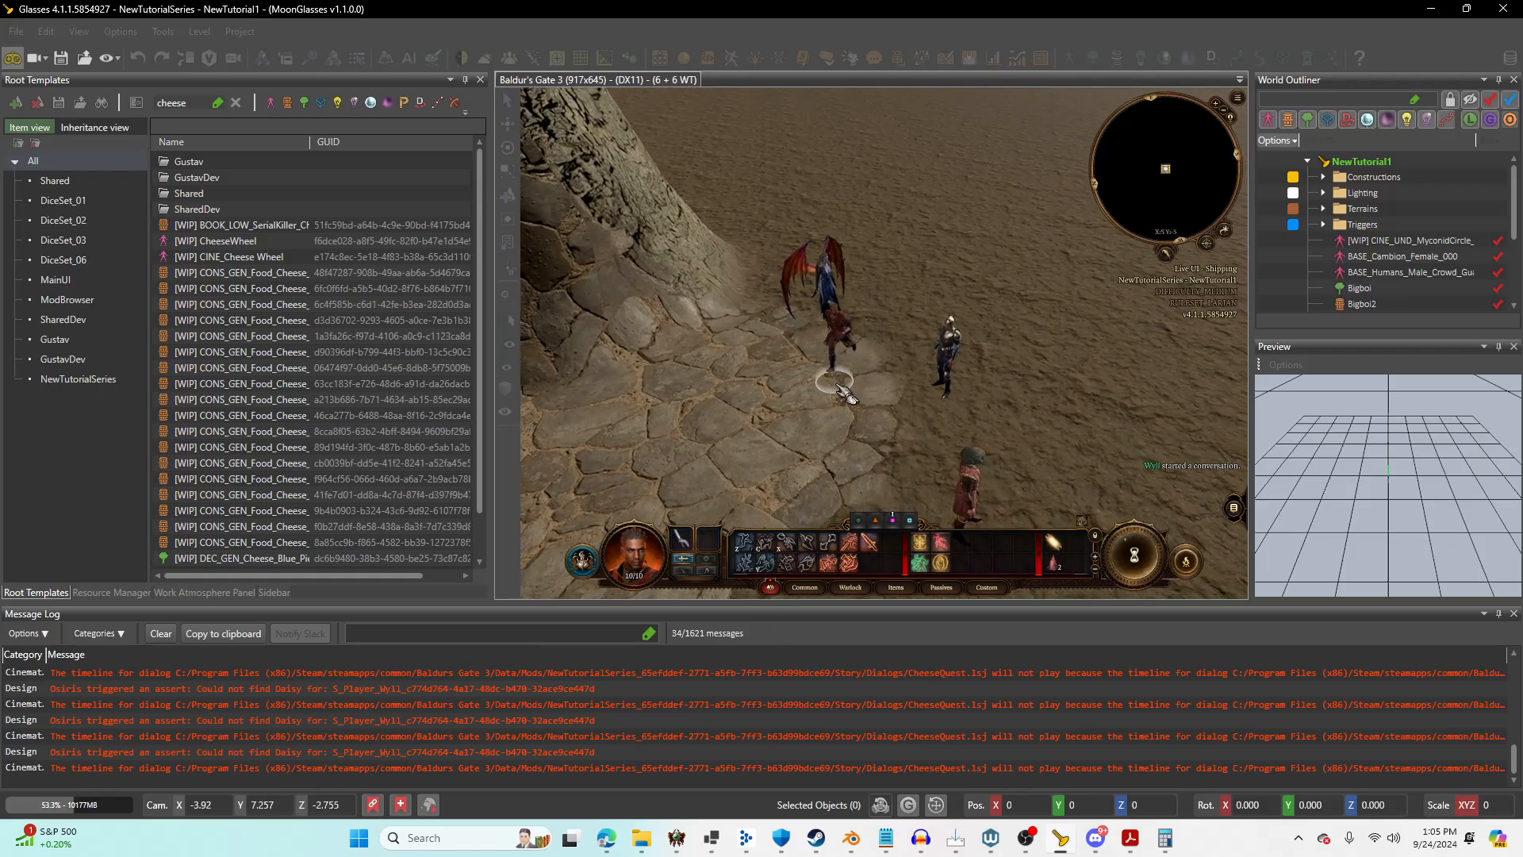